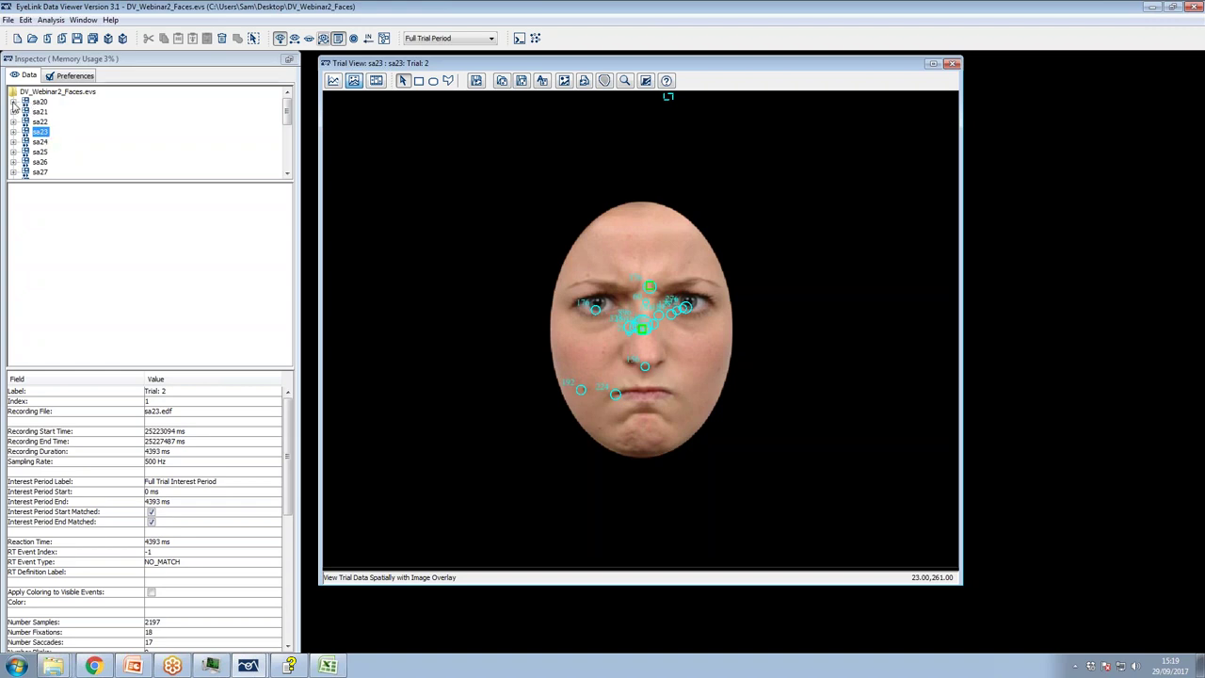
# Expand participant sa20 and step through its first face trials, starting at Trial 1
pyautogui.click(14, 103)
pyautogui.click(75, 103)
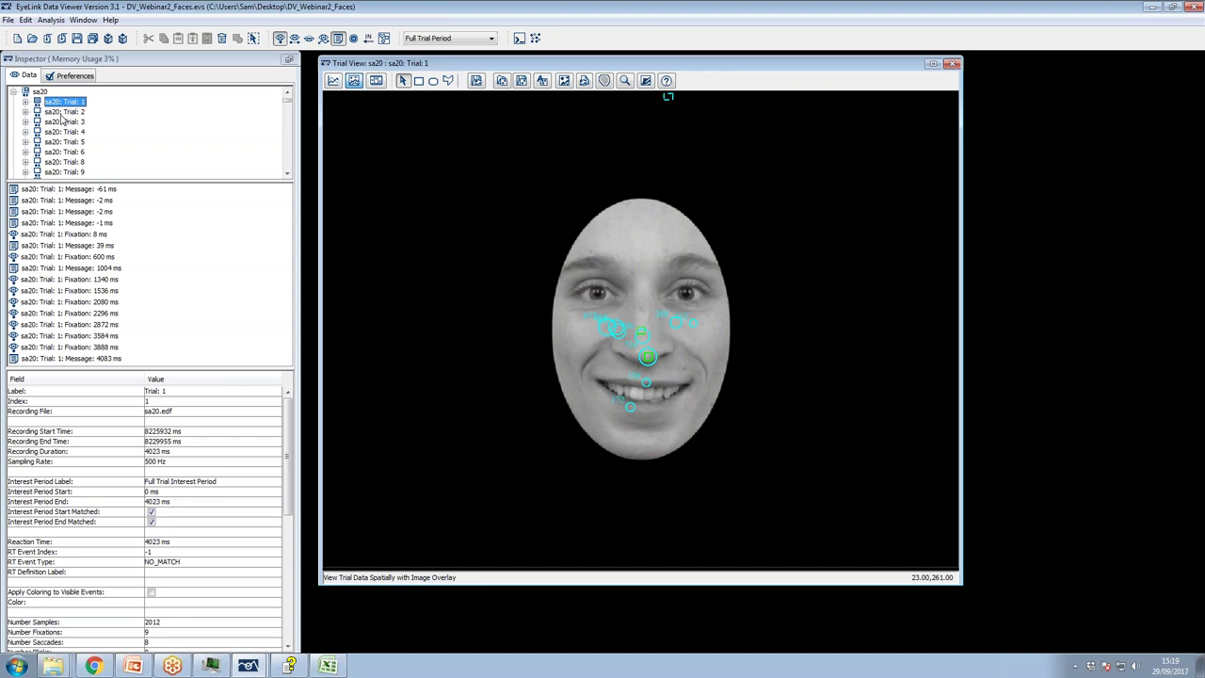
pyautogui.press('Down')
pyautogui.press('Down')
pyautogui.press('Down')
pyautogui.press('Down')
pyautogui.press('Down')
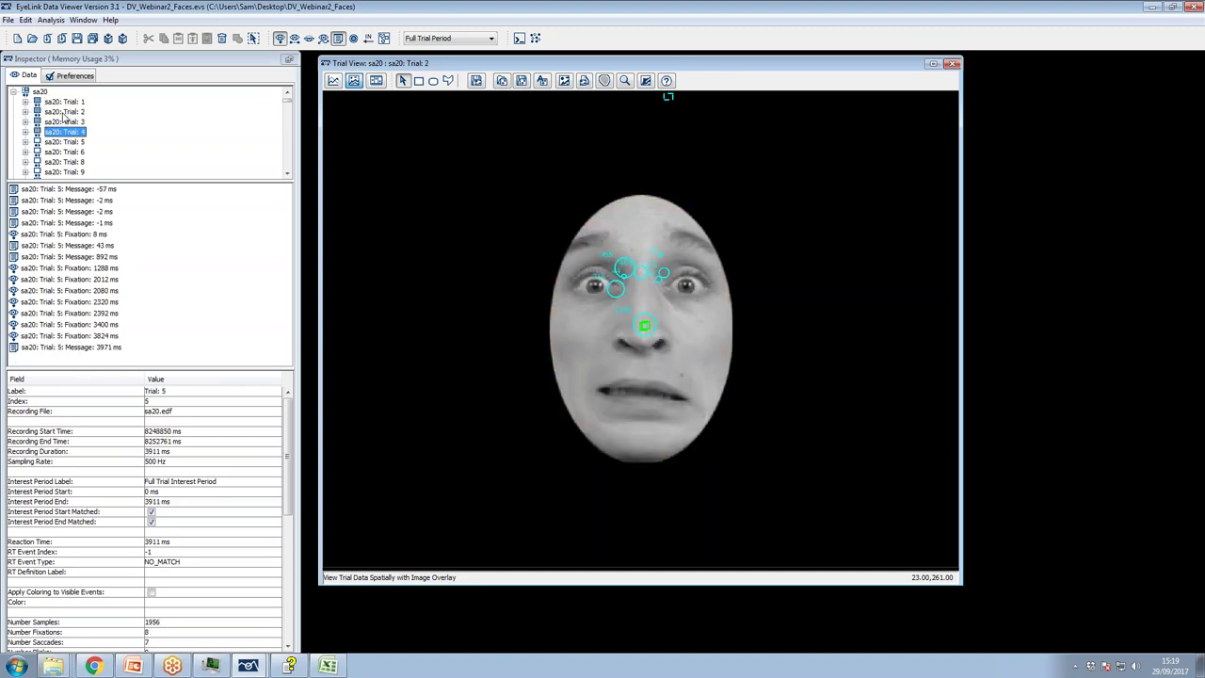
pyautogui.press('Down')
pyautogui.press('Down')
pyautogui.press('Up')
# Continue through sa20's later trials to Trial 21, then return to the .evs project summary
pyautogui.press('Down')
pyautogui.press('Down')
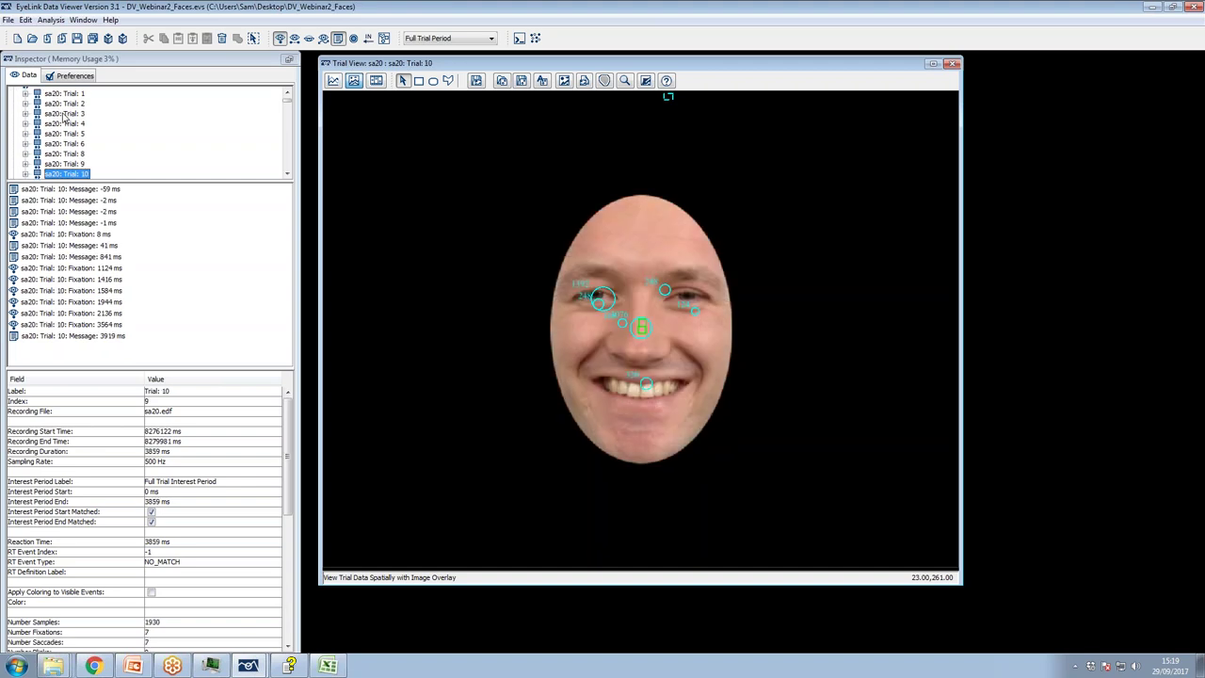
pyautogui.press('pageup')
pyautogui.press('Down')
pyautogui.press('Down')
pyautogui.press('Down')
pyautogui.press('Down')
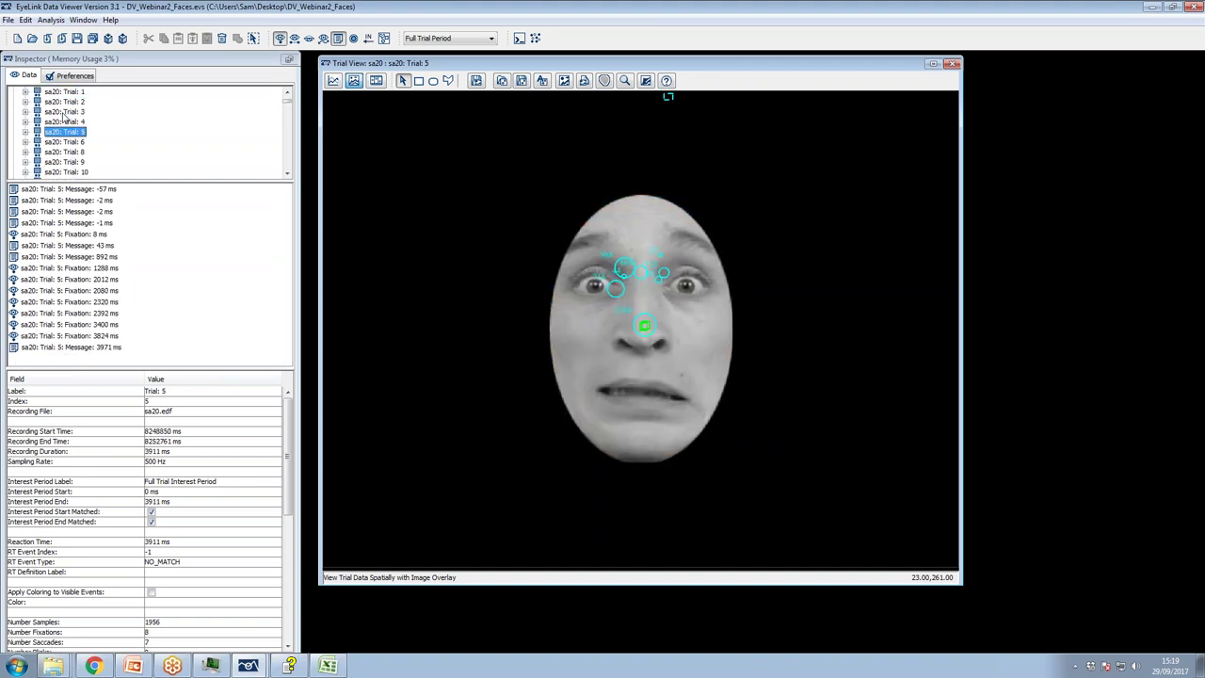
pyautogui.press('Down')
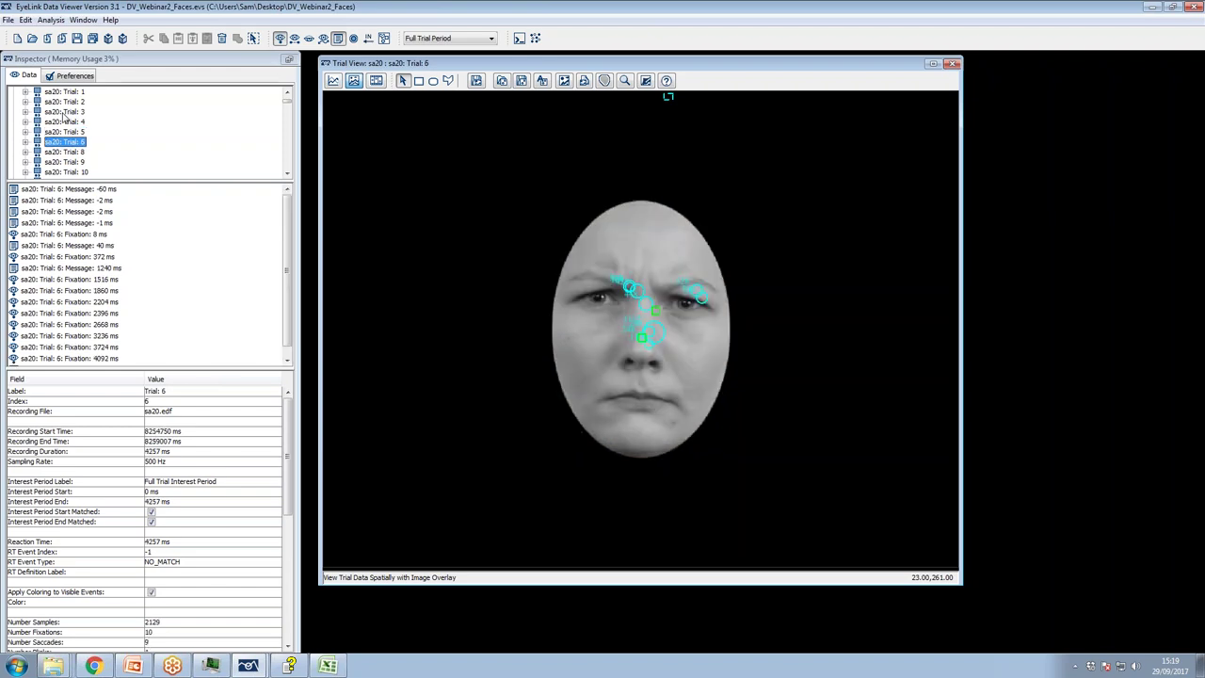
pyautogui.press('Down')
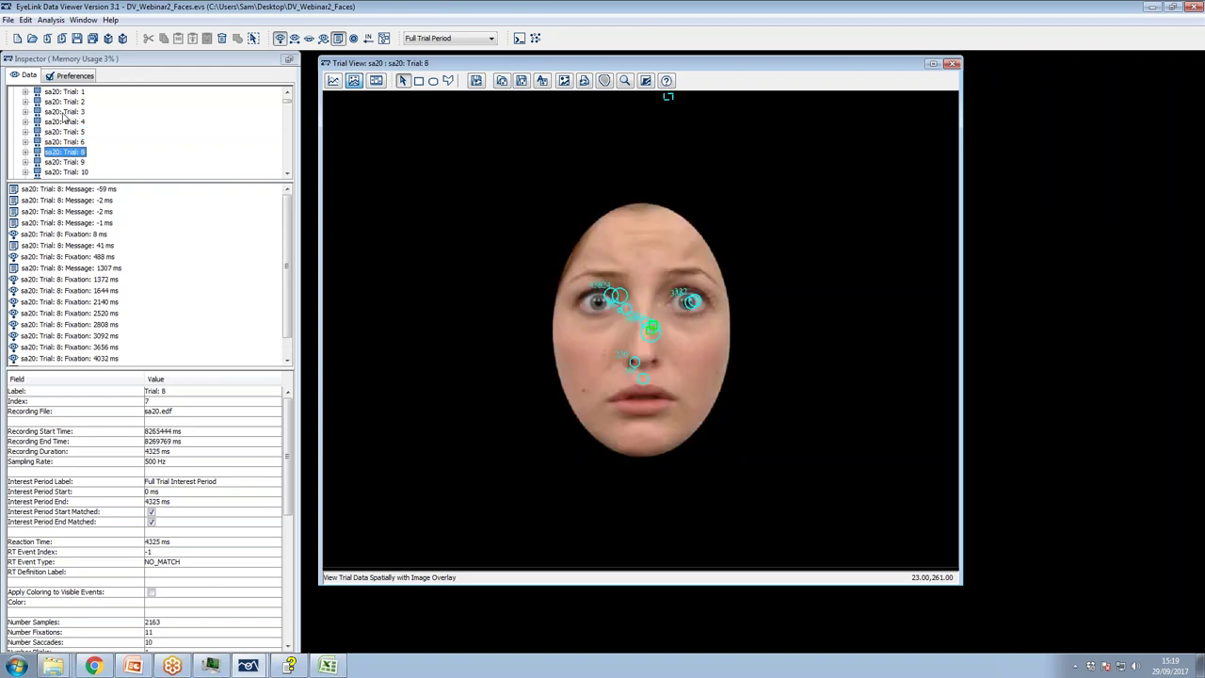
pyautogui.press('Down')
pyautogui.press('Down')
pyautogui.press('Down')
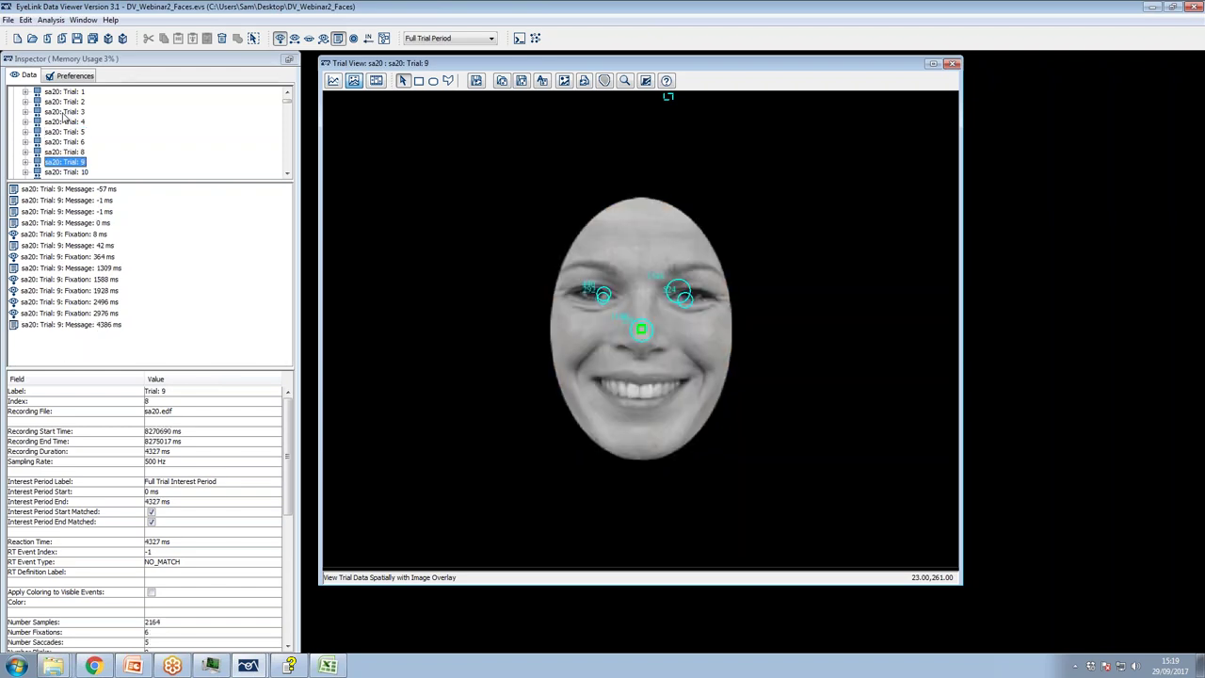
pyautogui.press('Down')
pyautogui.press('Down')
pyautogui.press('Down')
pyautogui.press('Down')
pyautogui.press('Down')
pyautogui.press('Down')
pyautogui.press('Down')
pyautogui.press('Down')
pyautogui.press('Down')
pyautogui.press('Down')
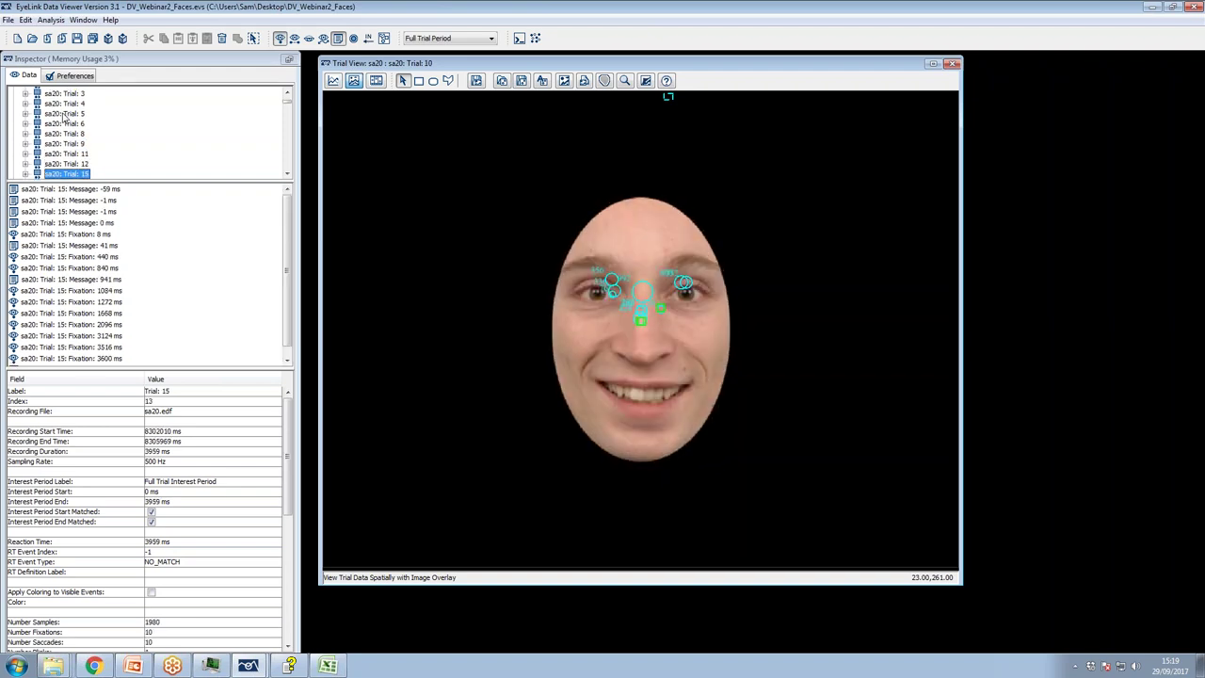
pyautogui.press('Up')
pyautogui.press('Up')
pyautogui.press('Up')
pyautogui.press('Up')
pyautogui.press('Up')
pyautogui.press('Up')
pyautogui.press('Up')
pyautogui.press('Up')
pyautogui.press('Up')
pyautogui.press('Up')
pyautogui.press('Up')
pyautogui.press('Up')
pyautogui.press('Up')
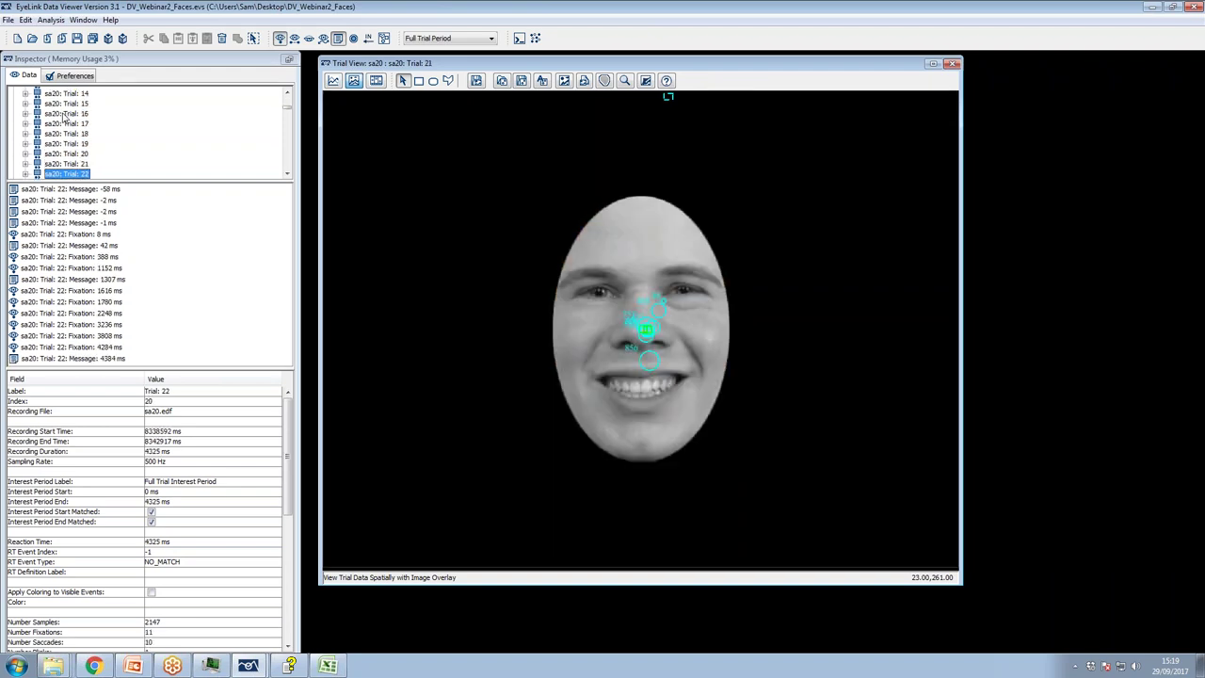
pyautogui.press('Home')
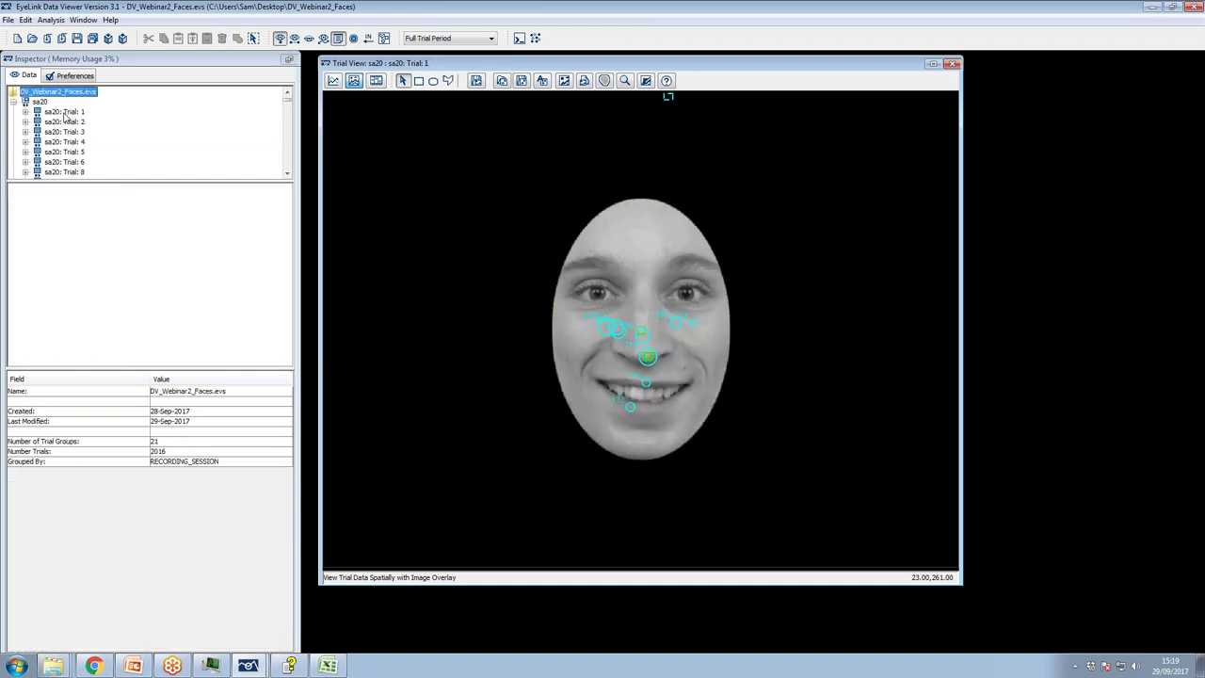
# Collapse sa20, glance at sa21 and sa22, then expand sa23 and show its Trial 2 frowning face
pyautogui.click(14, 102)
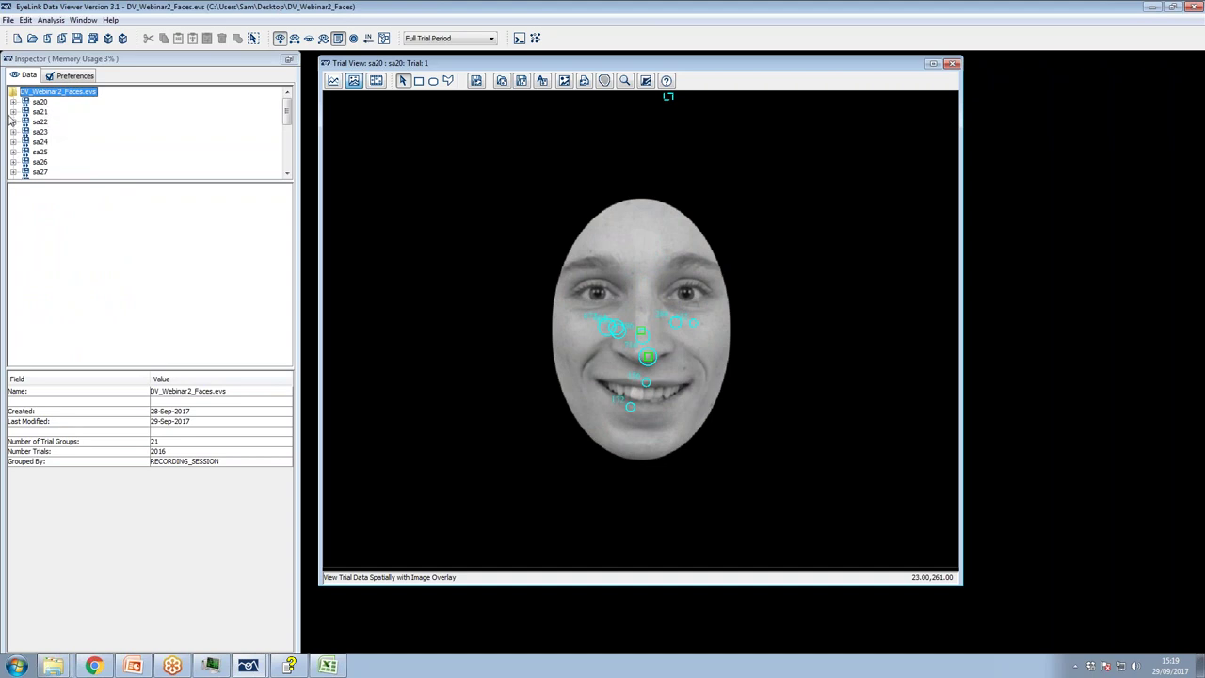
pyautogui.click(13, 112)
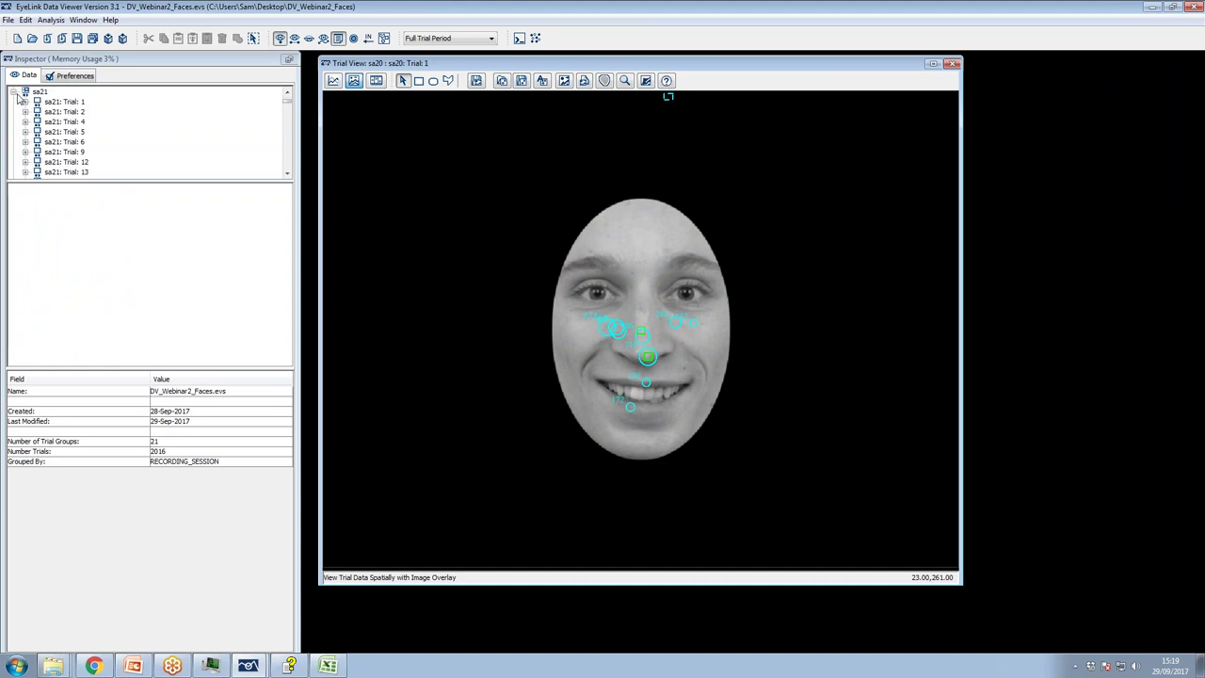
pyautogui.click(13, 91)
pyautogui.click(39, 102)
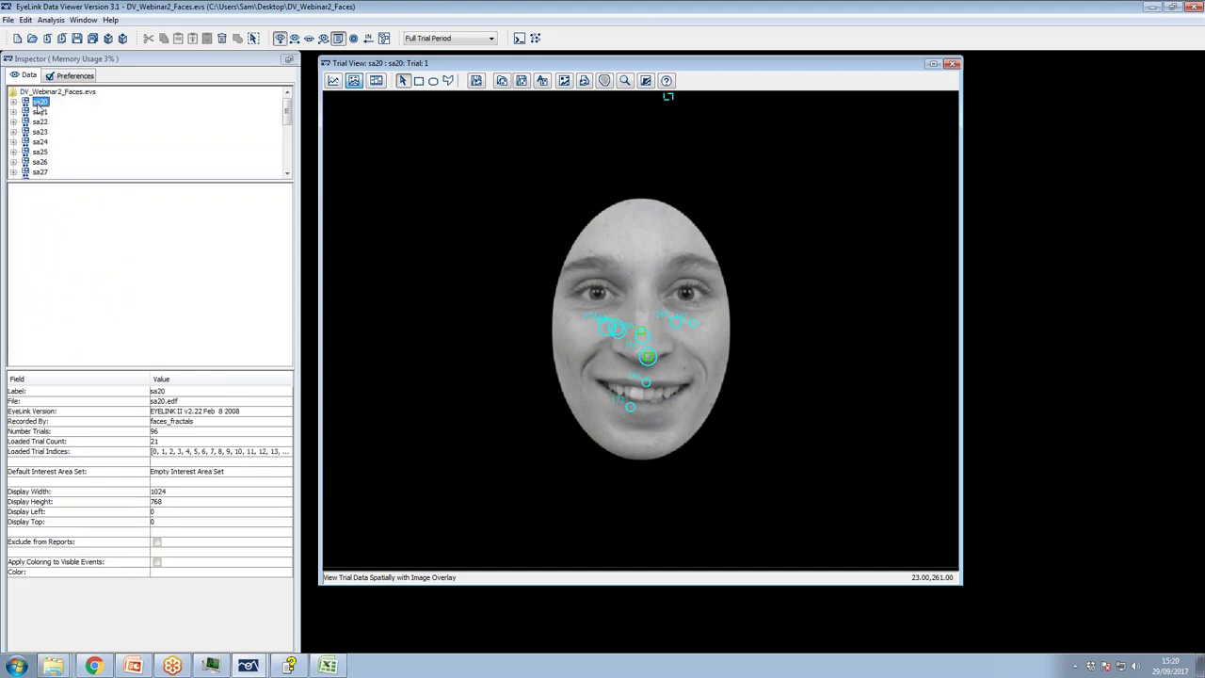
pyautogui.click(39, 122)
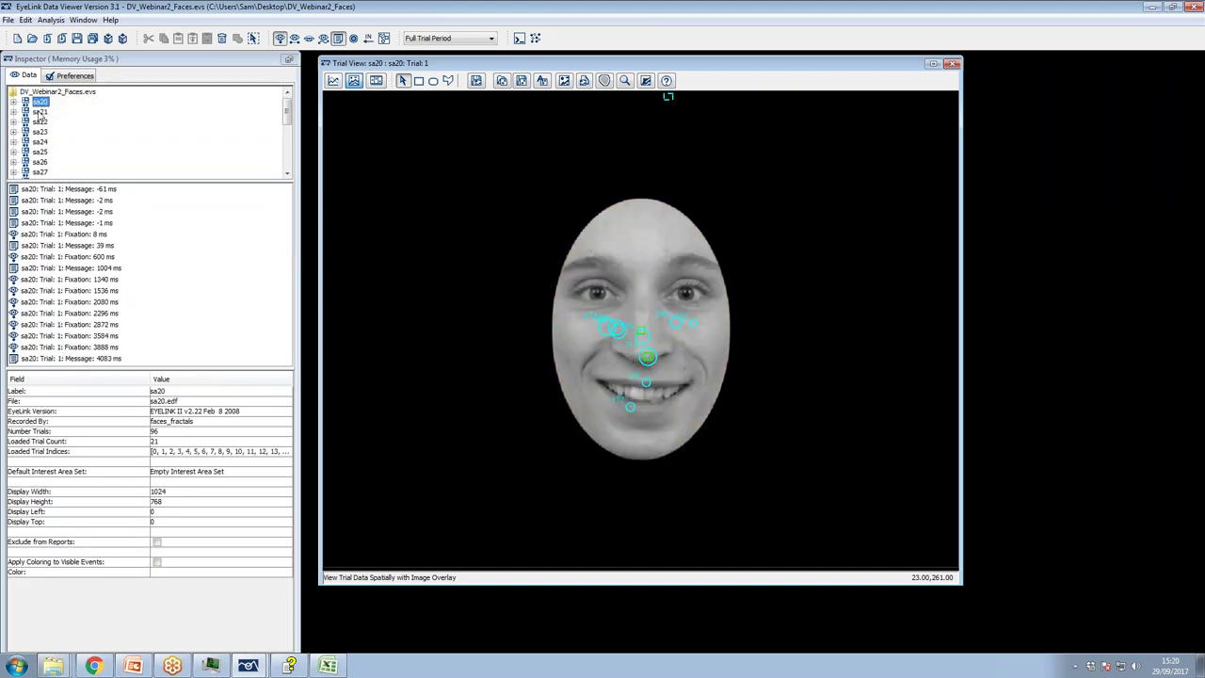
pyautogui.click(40, 131)
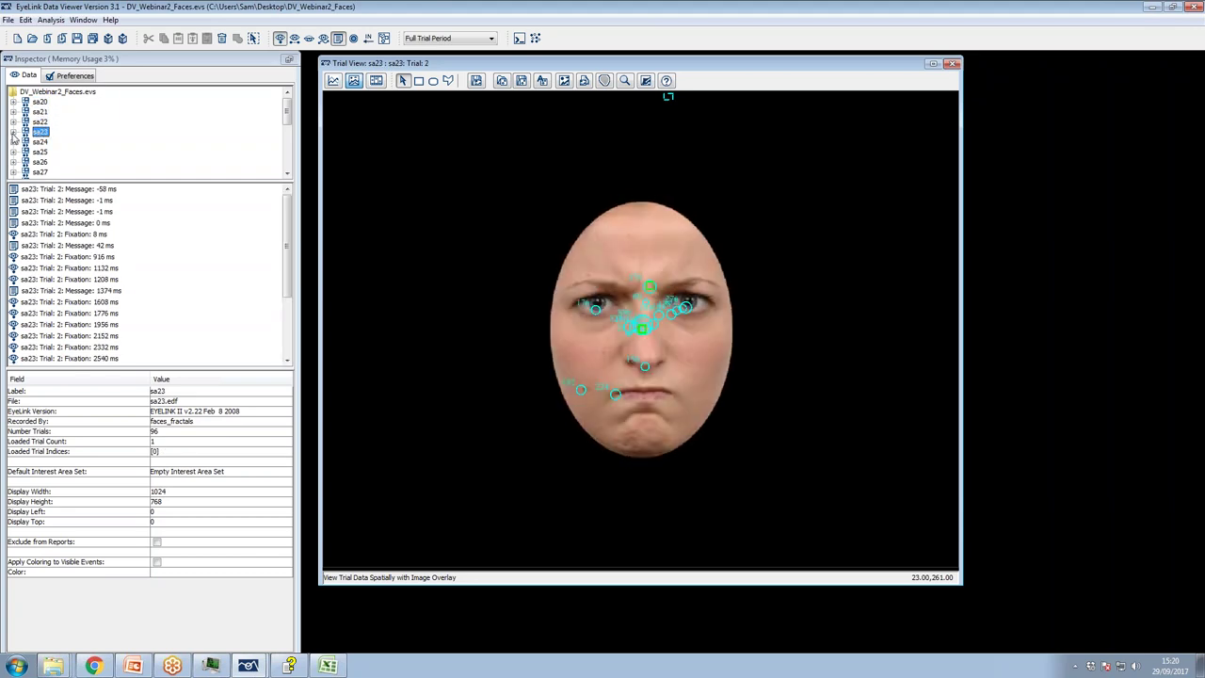
pyautogui.click(13, 132)
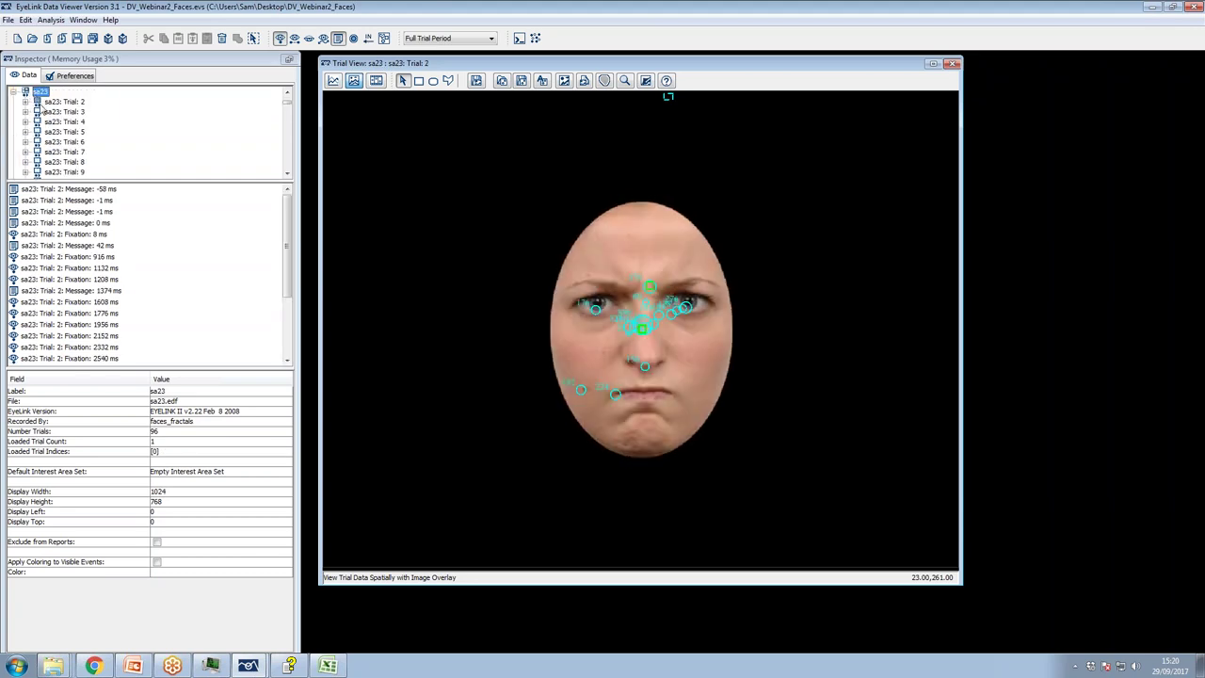
pyautogui.click(43, 104)
# View sa23 Trials 3, 5 and 6 with their heat maps
pyautogui.click(53, 113)
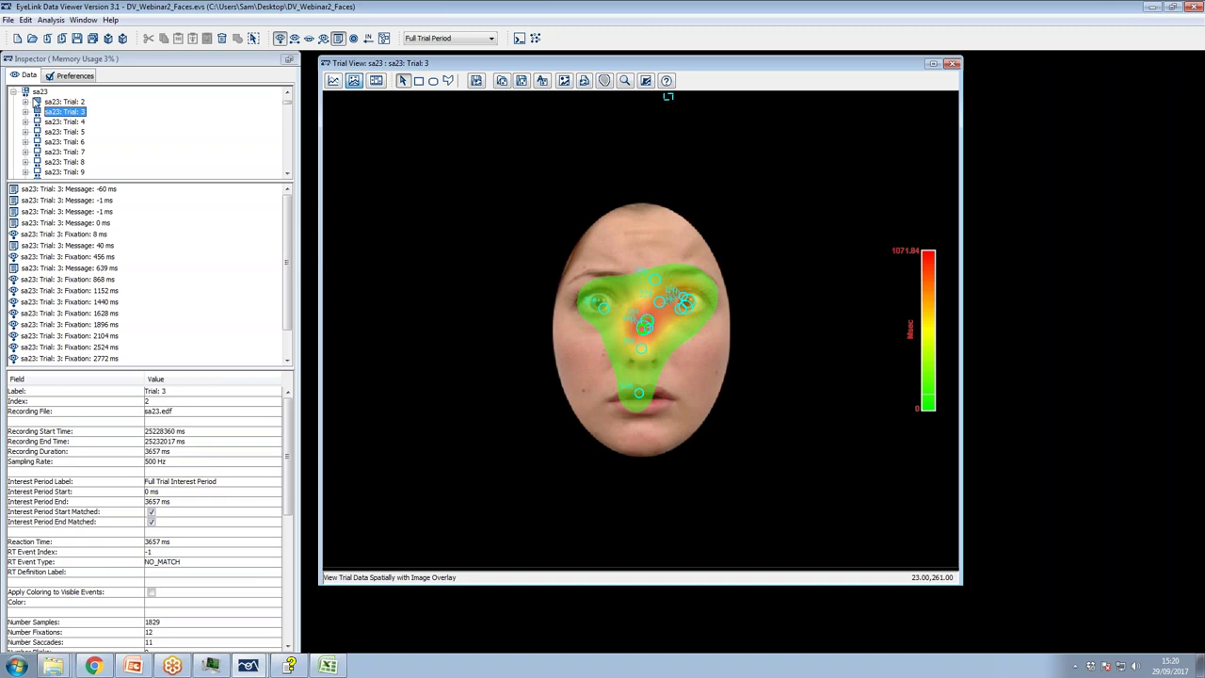
pyautogui.click(53, 133)
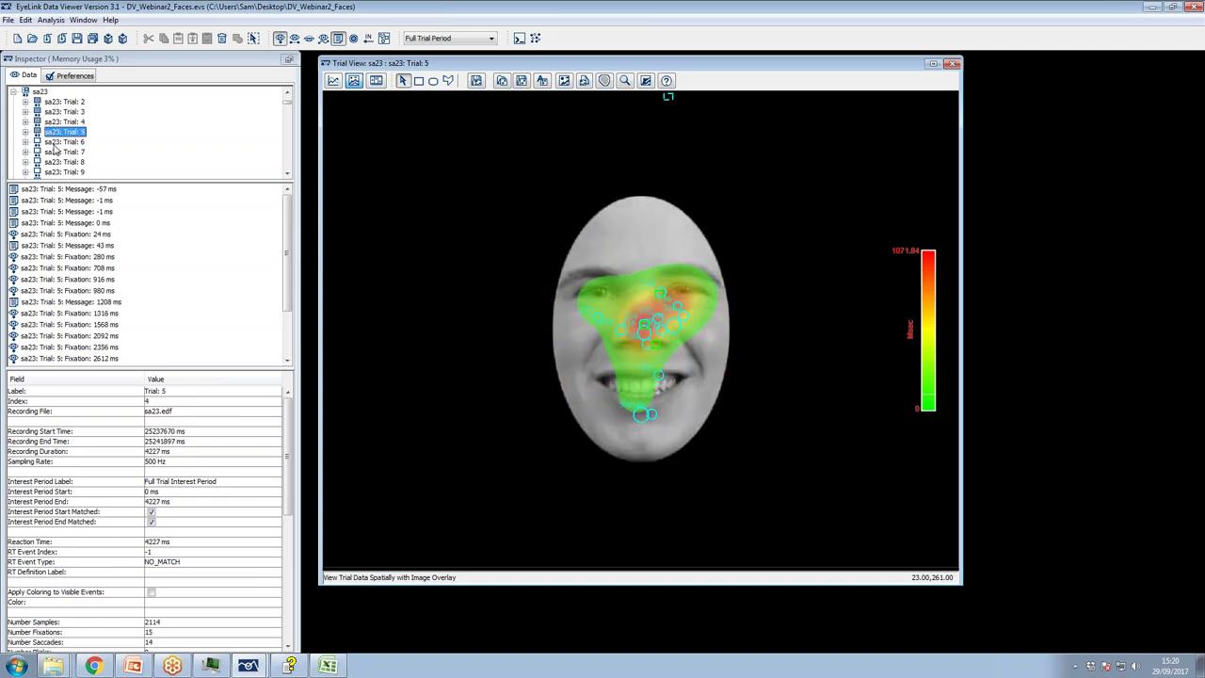
pyautogui.click(59, 142)
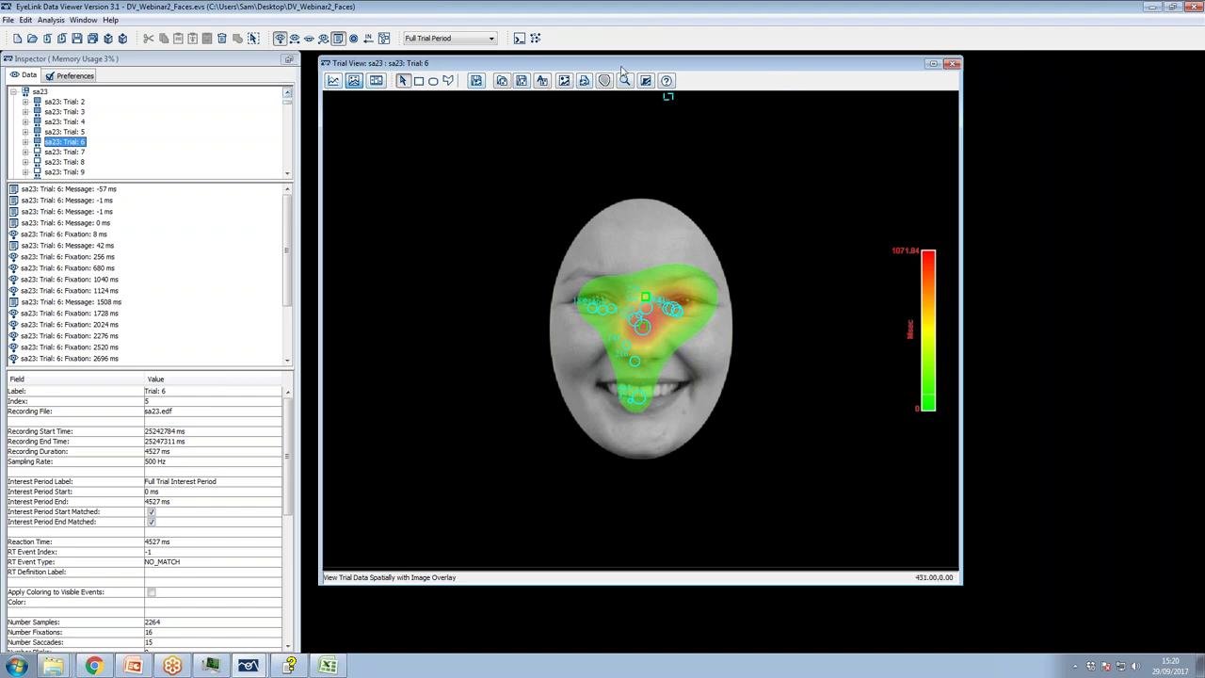
# Reopen the trial view on sa23 Trial 5 with the heat map overlay turned off
pyautogui.click(952, 65)
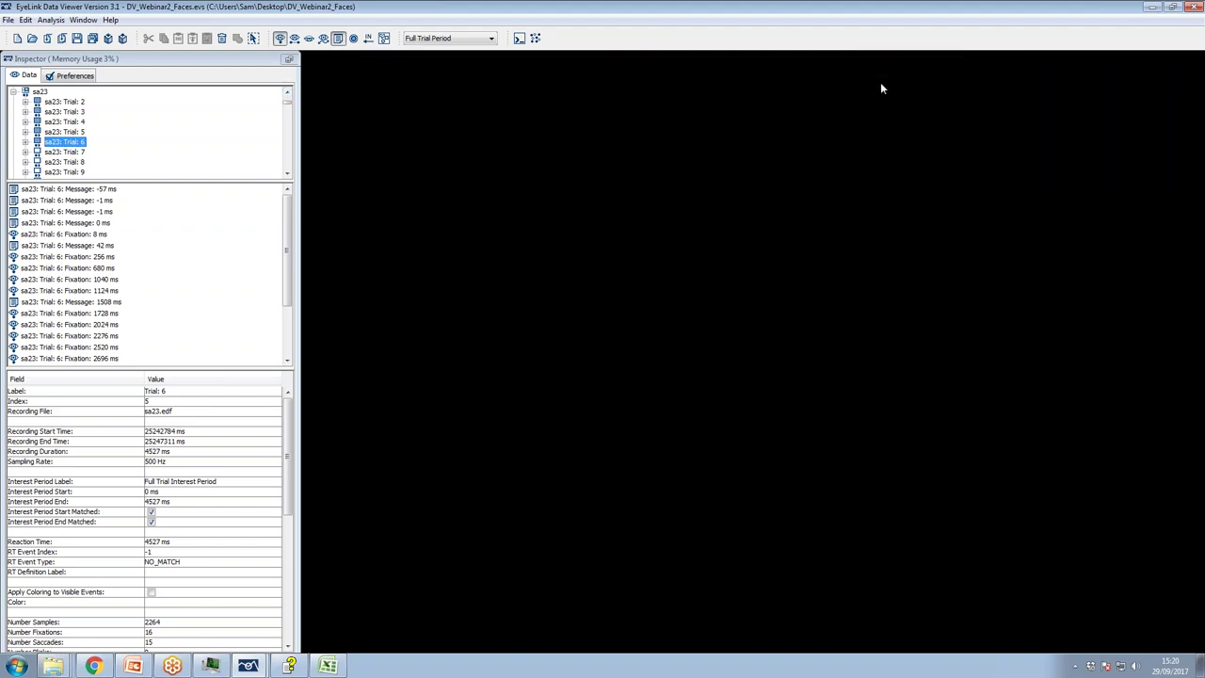
pyautogui.doubleClick(70, 132)
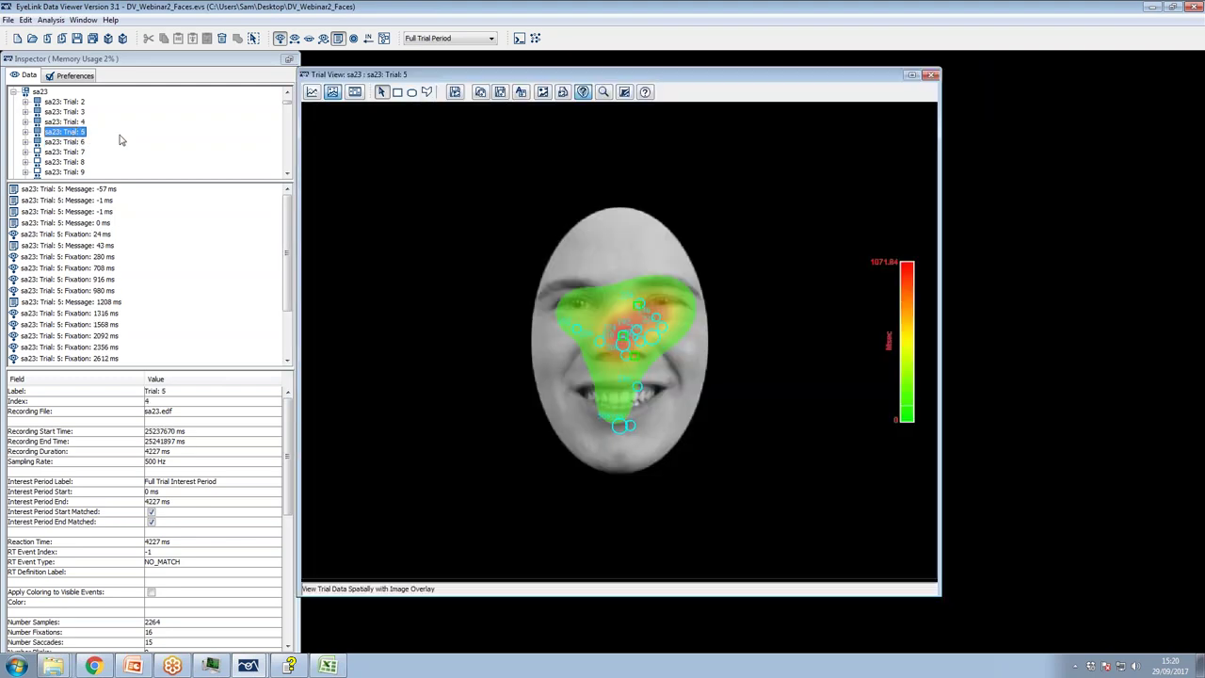
pyautogui.click(582, 91)
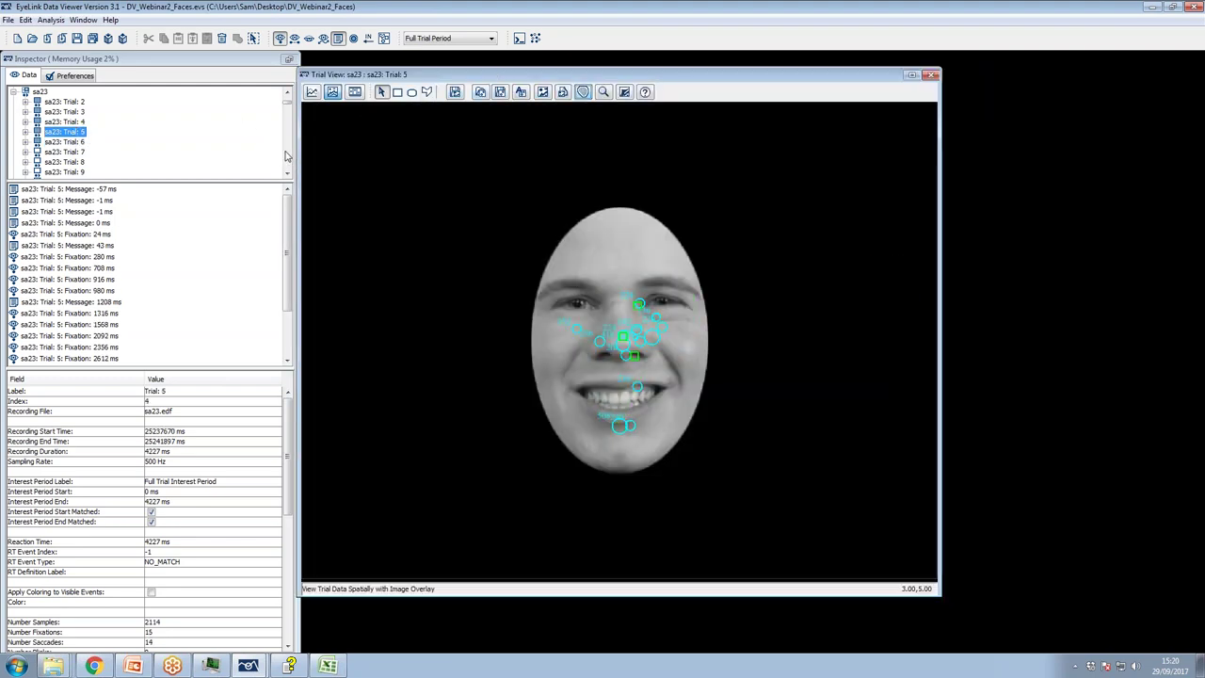
pyautogui.moveTo(407, 74); pyautogui.dragTo(417, 66)
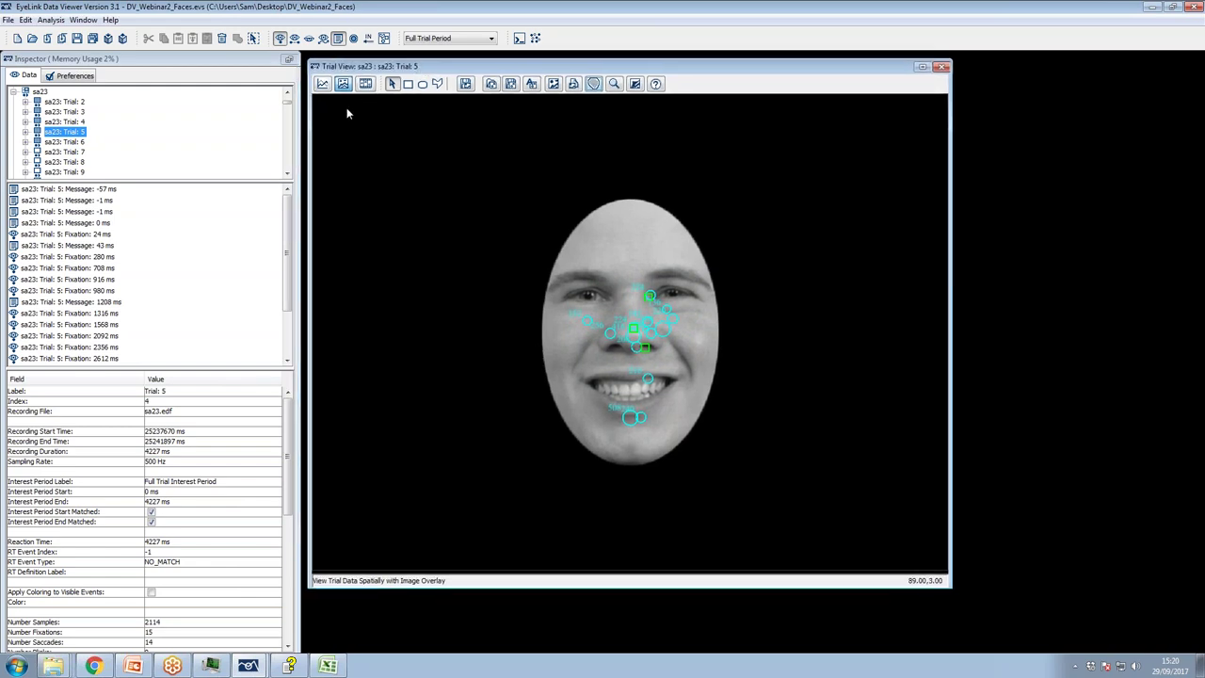
pyautogui.click(51, 20)
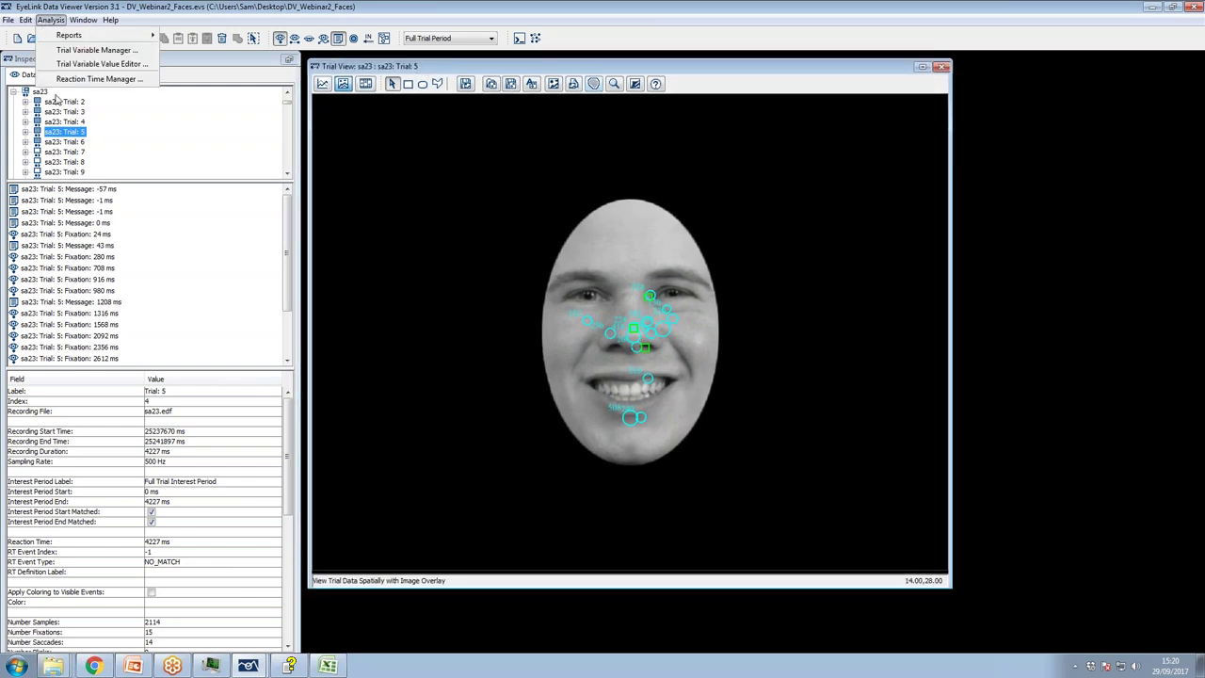
# In the Trial Variable Manager, rename the block variable to Emotion
pyautogui.click(89, 50)
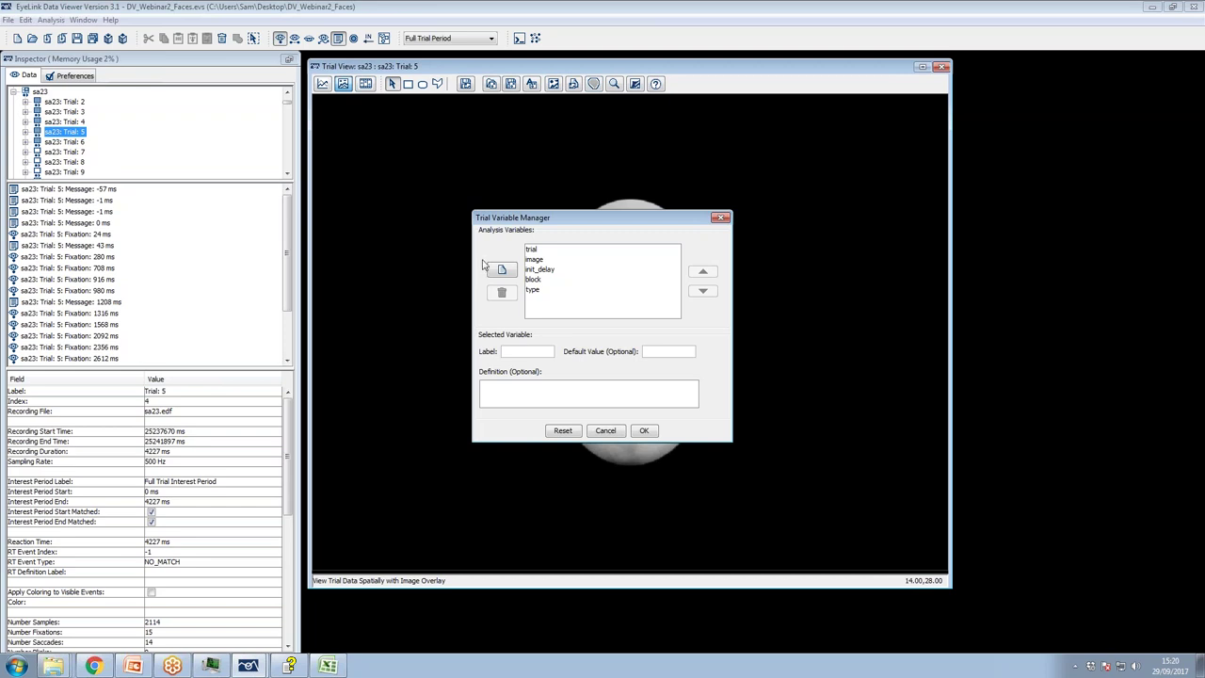
pyautogui.click(529, 281)
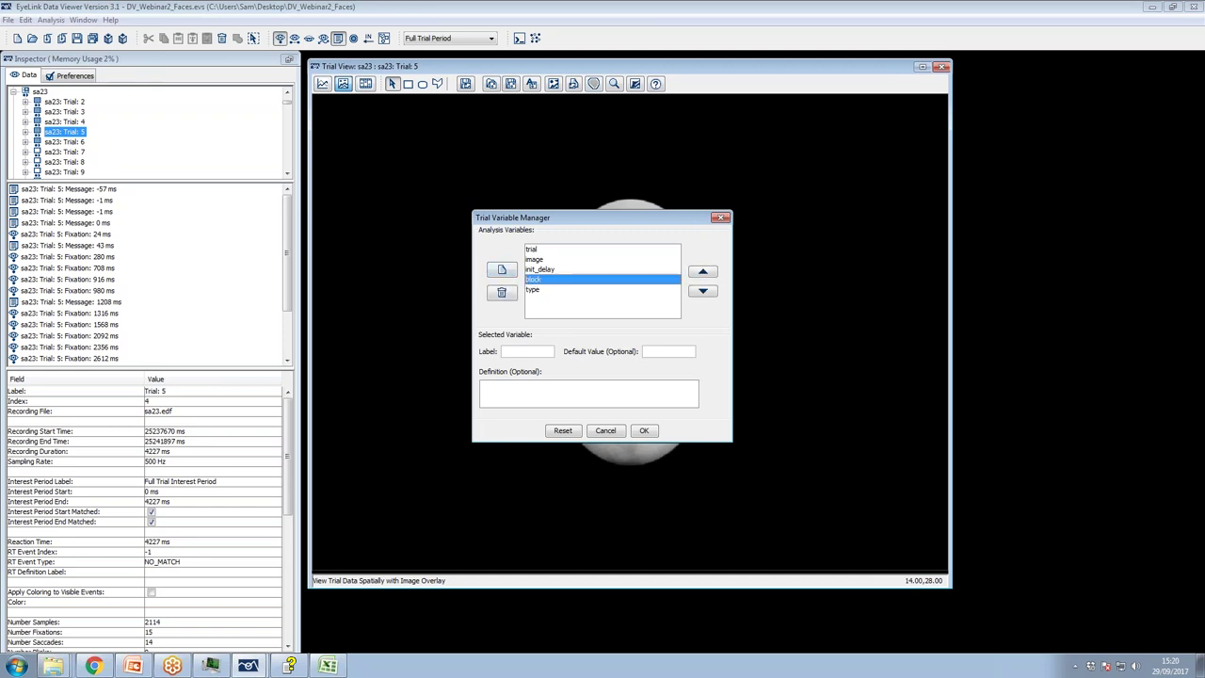
pyautogui.moveTo(524, 353); pyautogui.dragTo(478, 352)
pyautogui.write('Emotion')
pyautogui.click(636, 430)
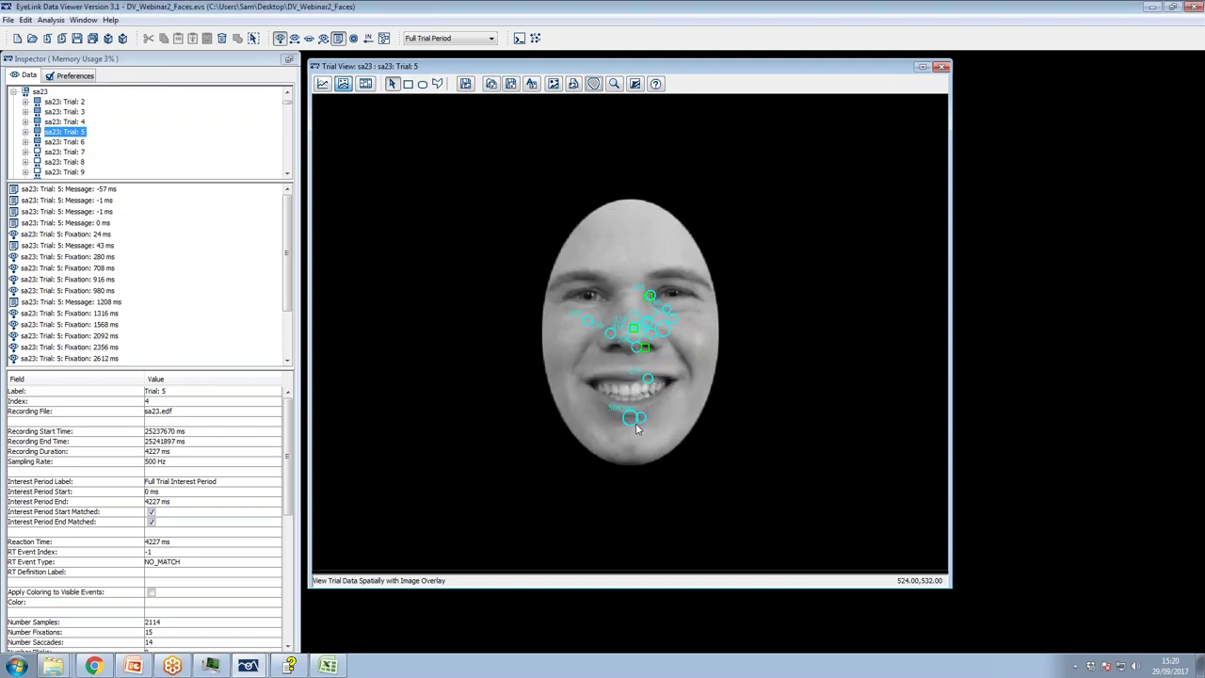
# Reopen the variable manager, check the Emotion and type variables, and confirm with OK
pyautogui.click(54, 20)
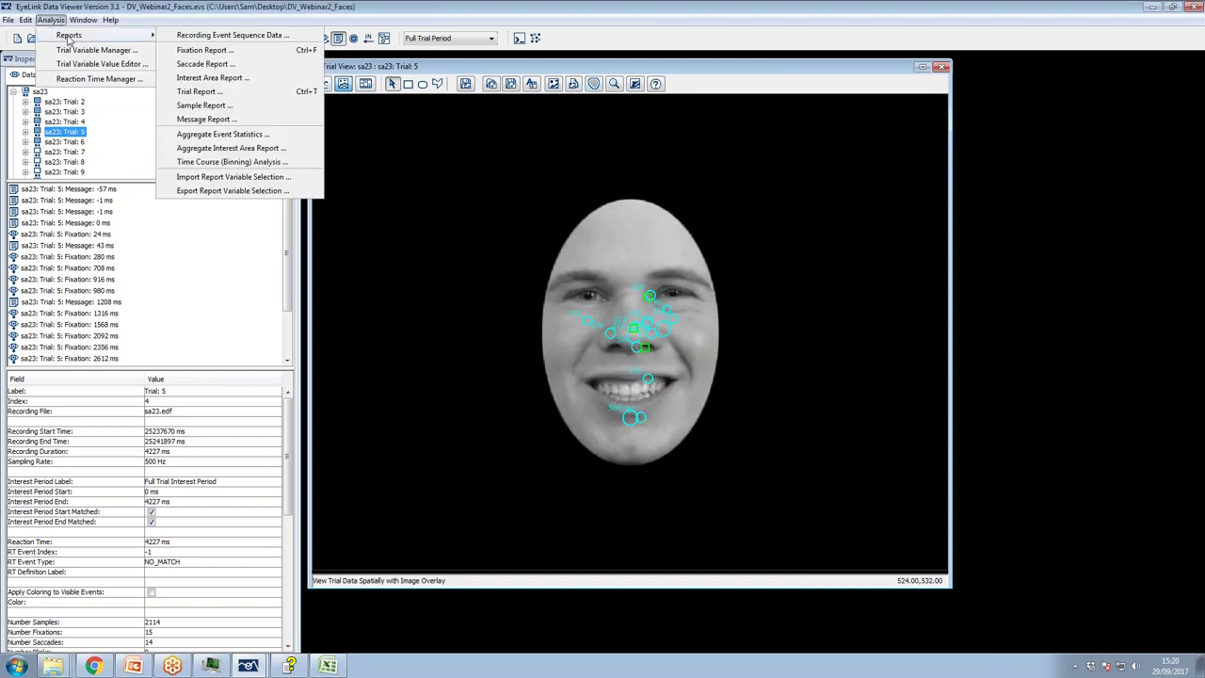
pyautogui.click(69, 51)
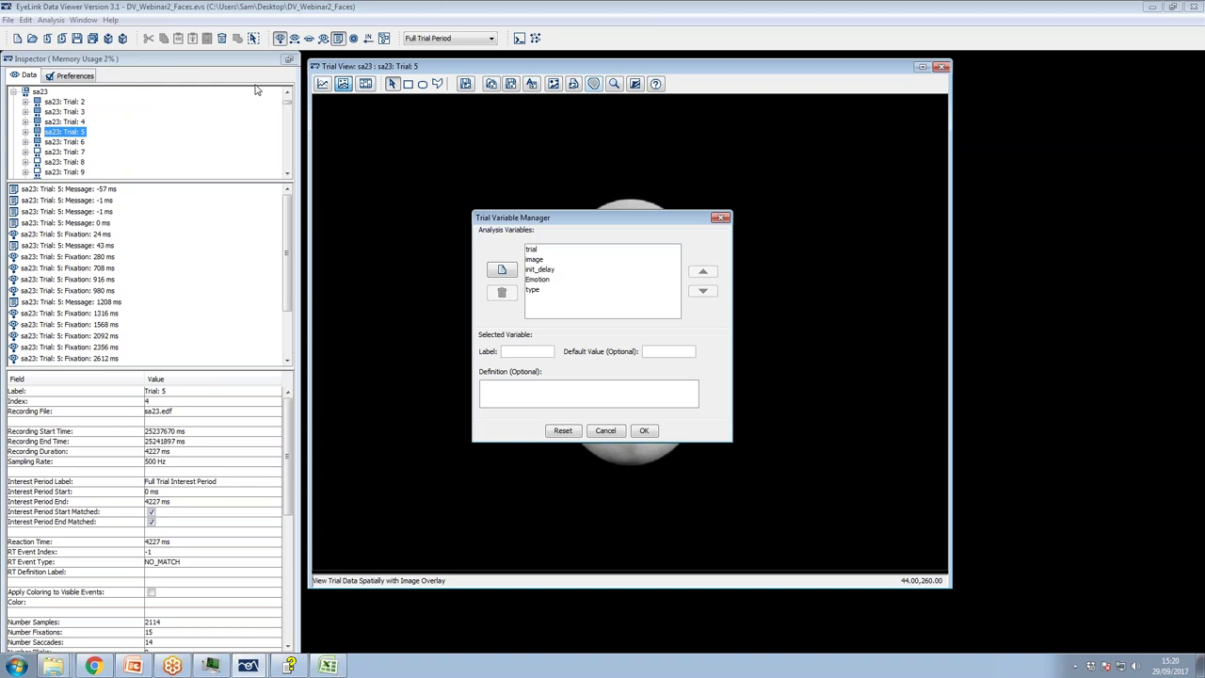
pyautogui.click(538, 281)
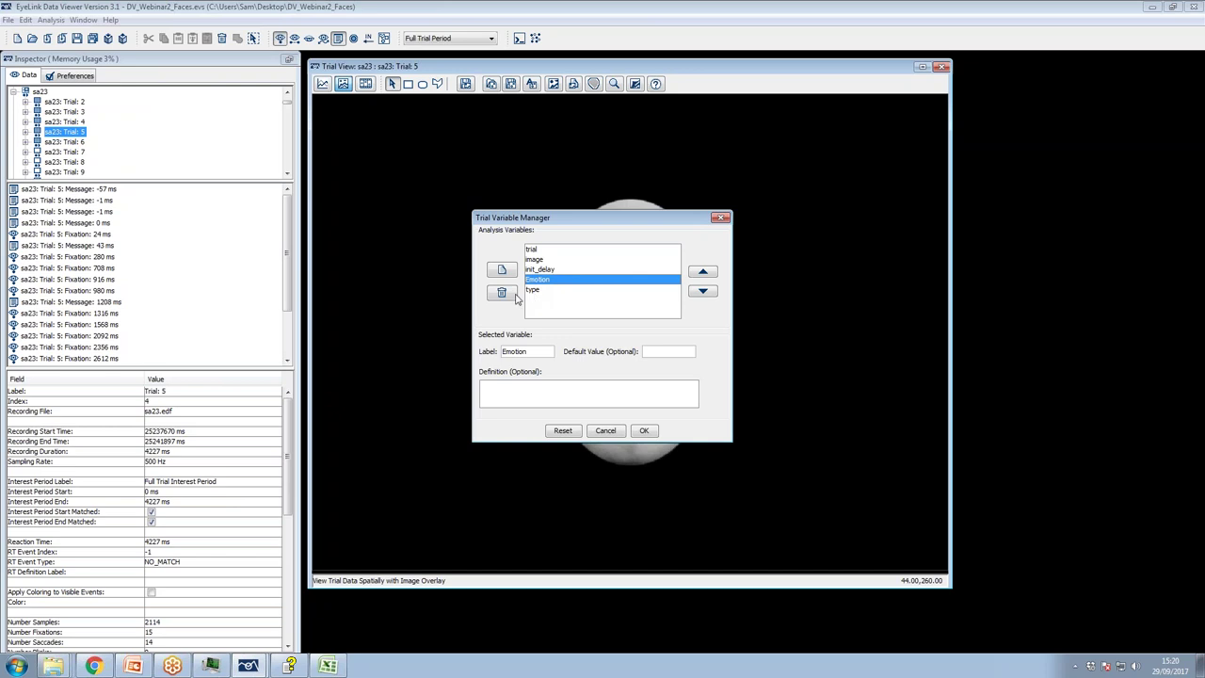
pyautogui.click(532, 292)
pyautogui.click(533, 280)
pyautogui.click(533, 289)
pyautogui.click(533, 279)
pyautogui.click(649, 433)
pyautogui.scroll(2, 40, 105)
# Regroup all session trials using Emotion as the Trial Grouping variable
pyautogui.click(39, 91)
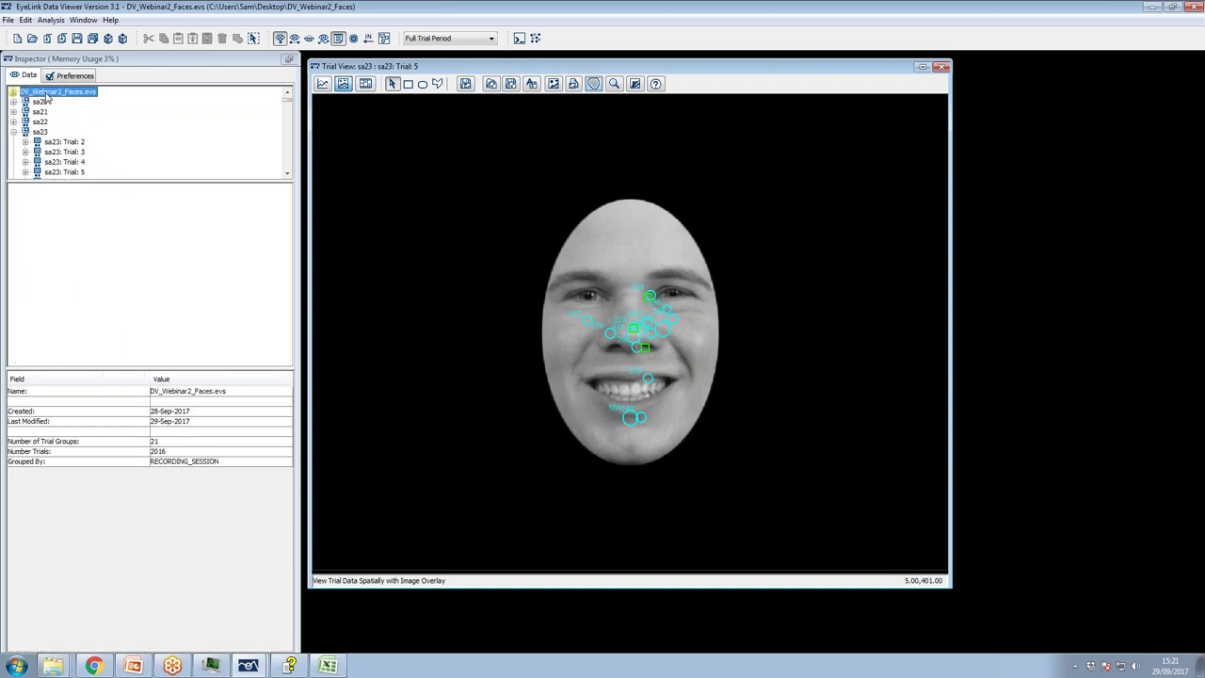
pyautogui.click(14, 132)
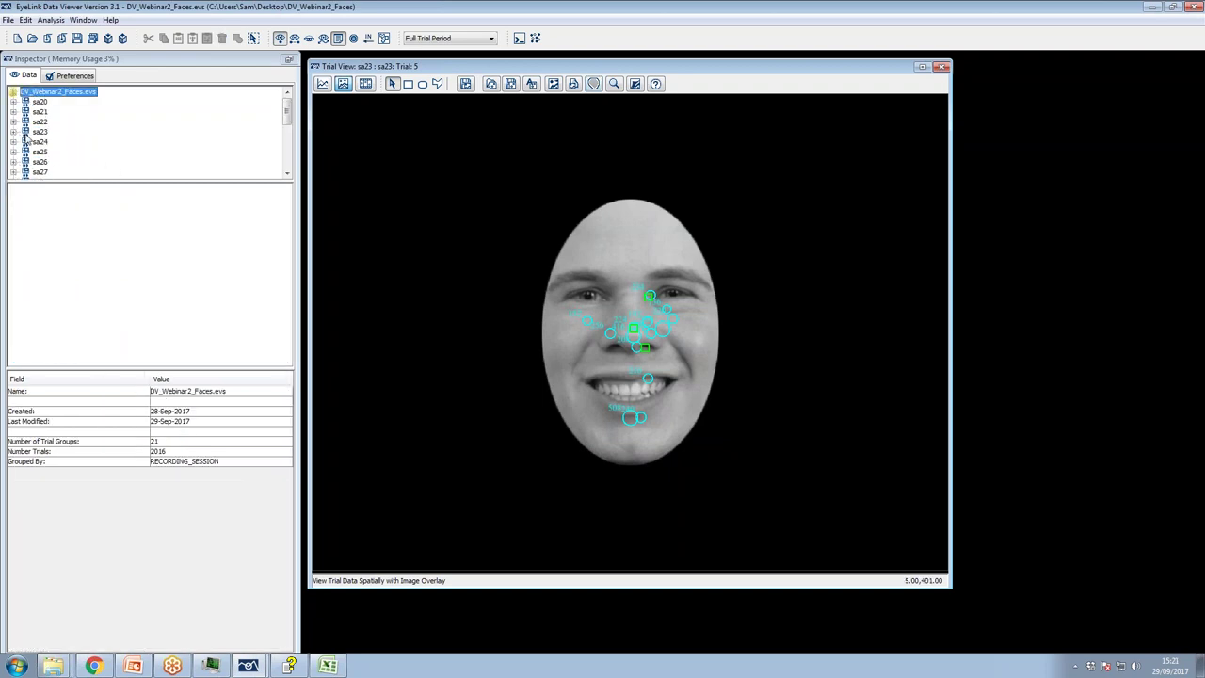
pyautogui.rightClick(52, 93)
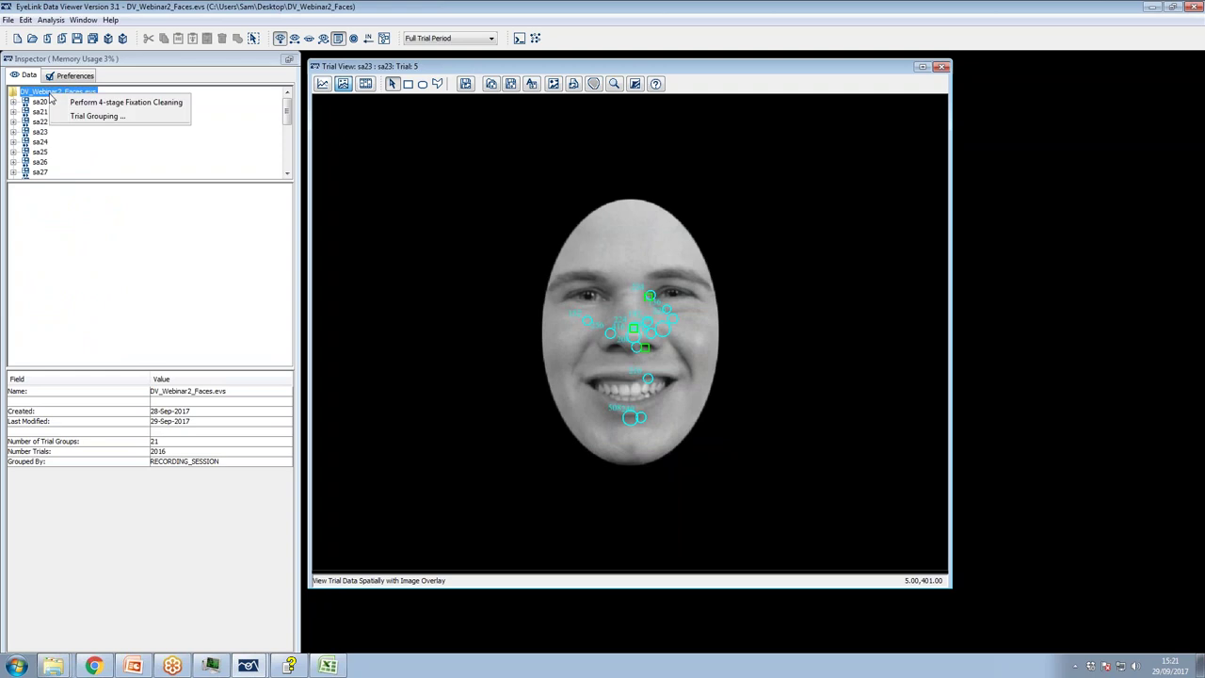
pyautogui.click(95, 115)
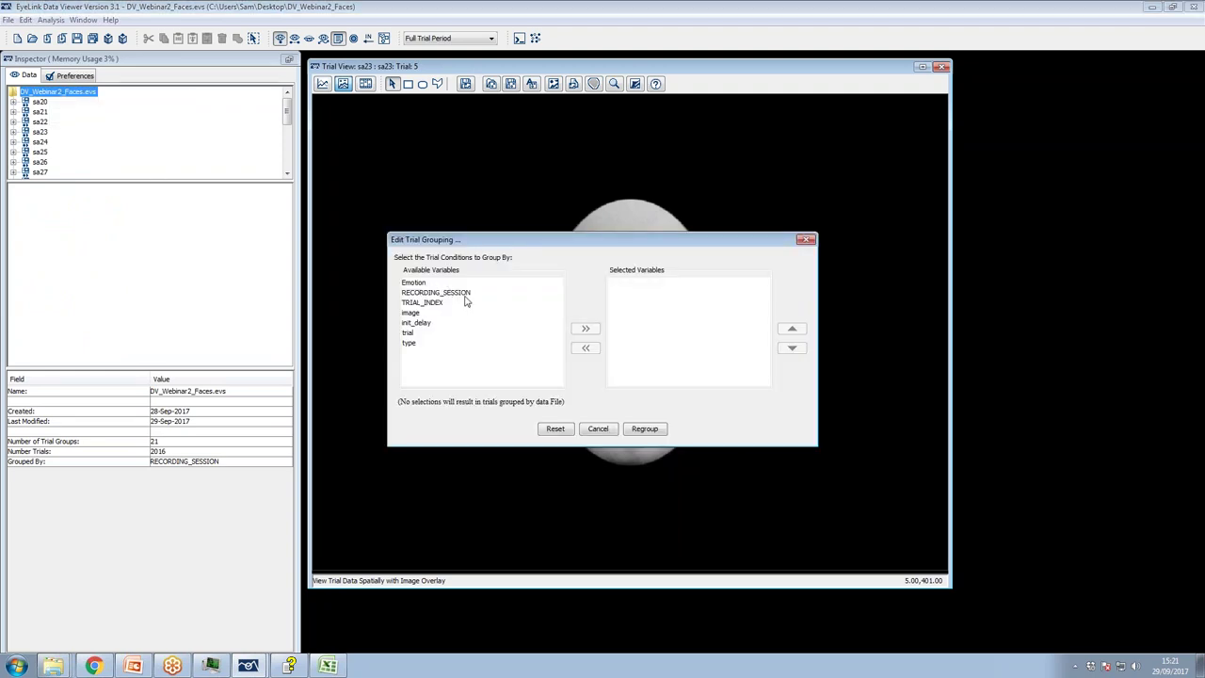
pyautogui.click(412, 344)
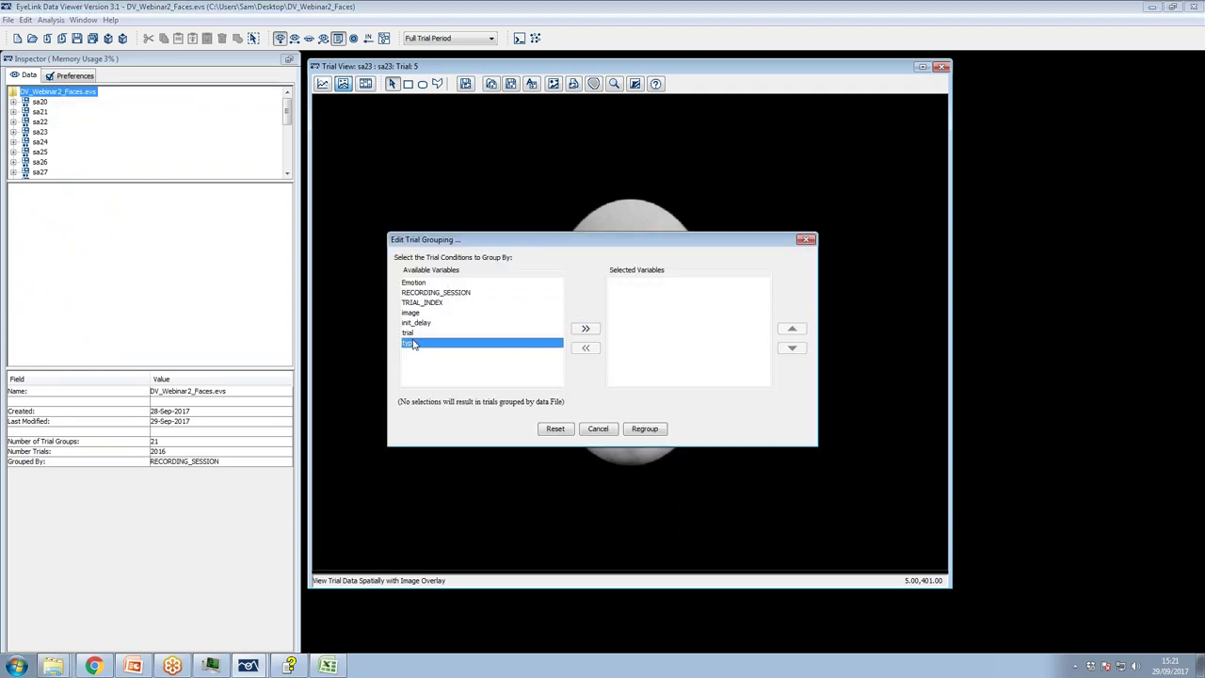
pyautogui.click(424, 284)
pyautogui.click(587, 330)
pyautogui.click(644, 429)
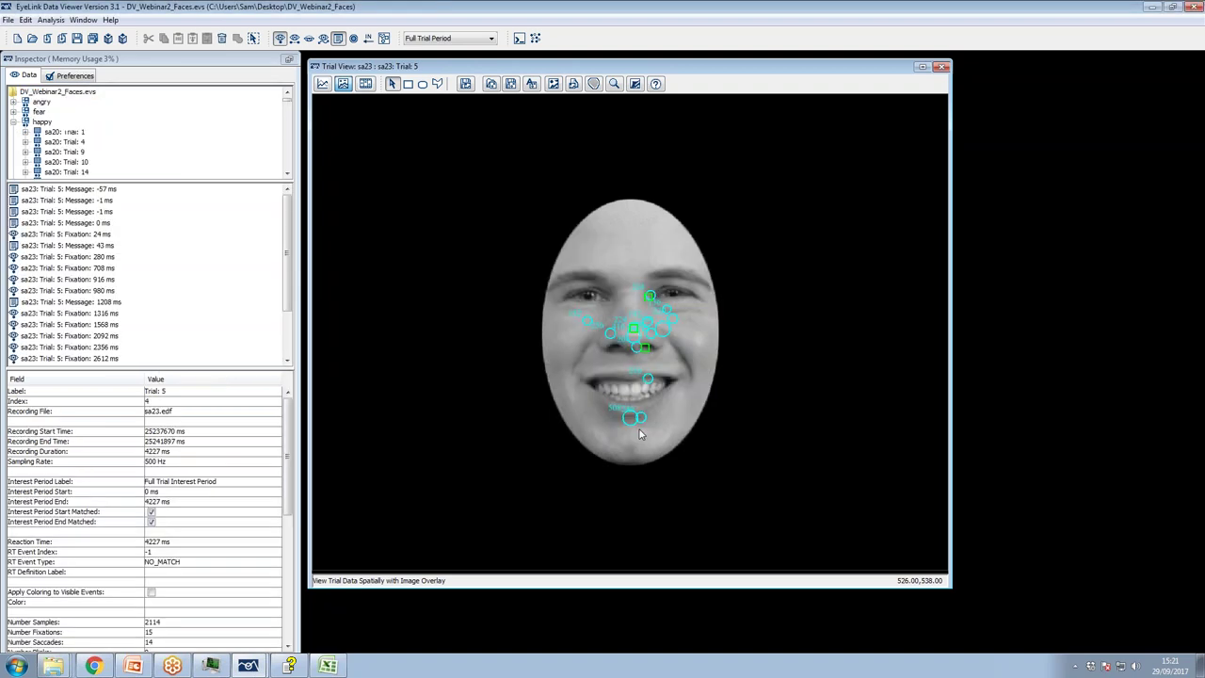
# Expand and collapse the angry, fear and happy groups, then open a neutral-group trial
pyautogui.click(13, 122)
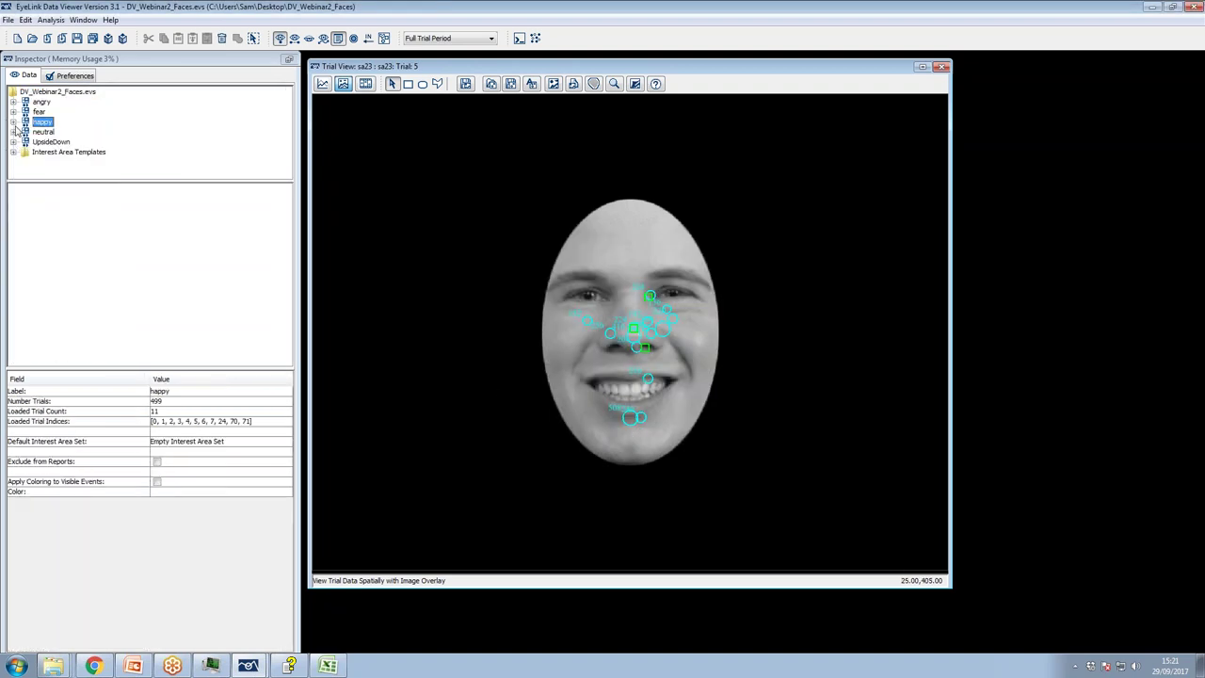
pyautogui.click(13, 102)
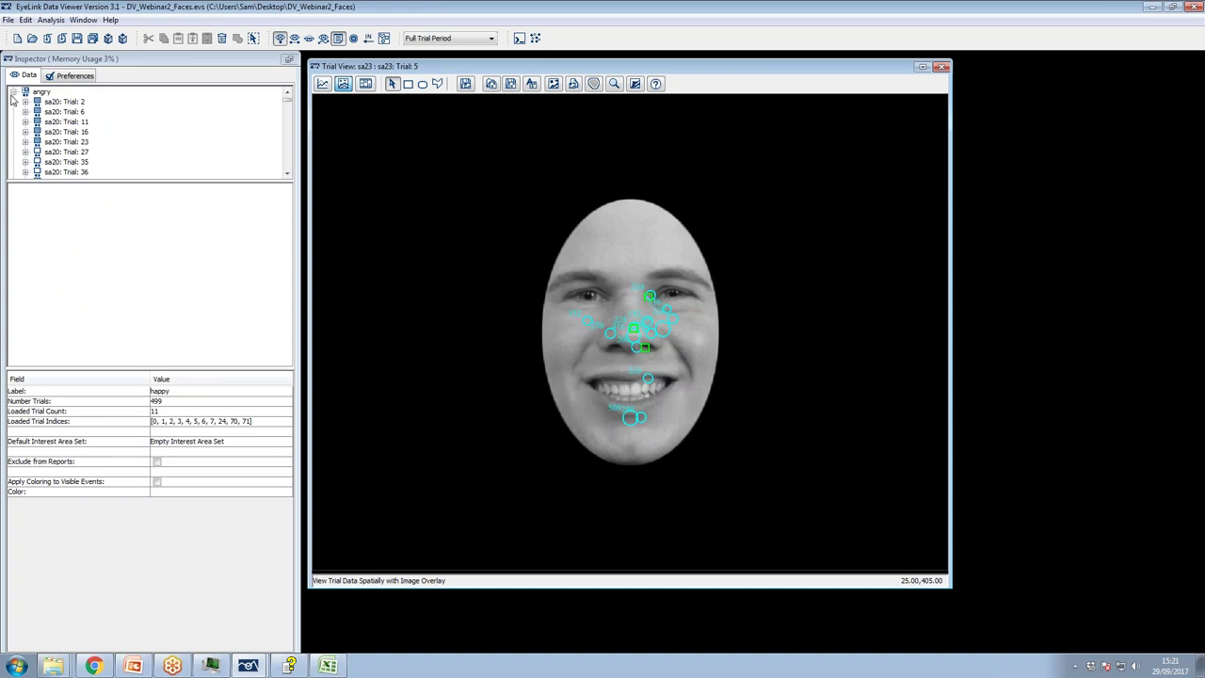
pyautogui.click(13, 102)
pyautogui.click(13, 111)
pyautogui.click(13, 111)
pyautogui.click(13, 121)
pyautogui.click(14, 91)
pyautogui.click(13, 132)
pyautogui.click(67, 132)
# Step through the neutral trials, then browse happy Trials 1 and 4
pyautogui.press('Down')
pyautogui.press('Down')
pyautogui.press('Down')
pyautogui.press('Down')
pyautogui.press('Down')
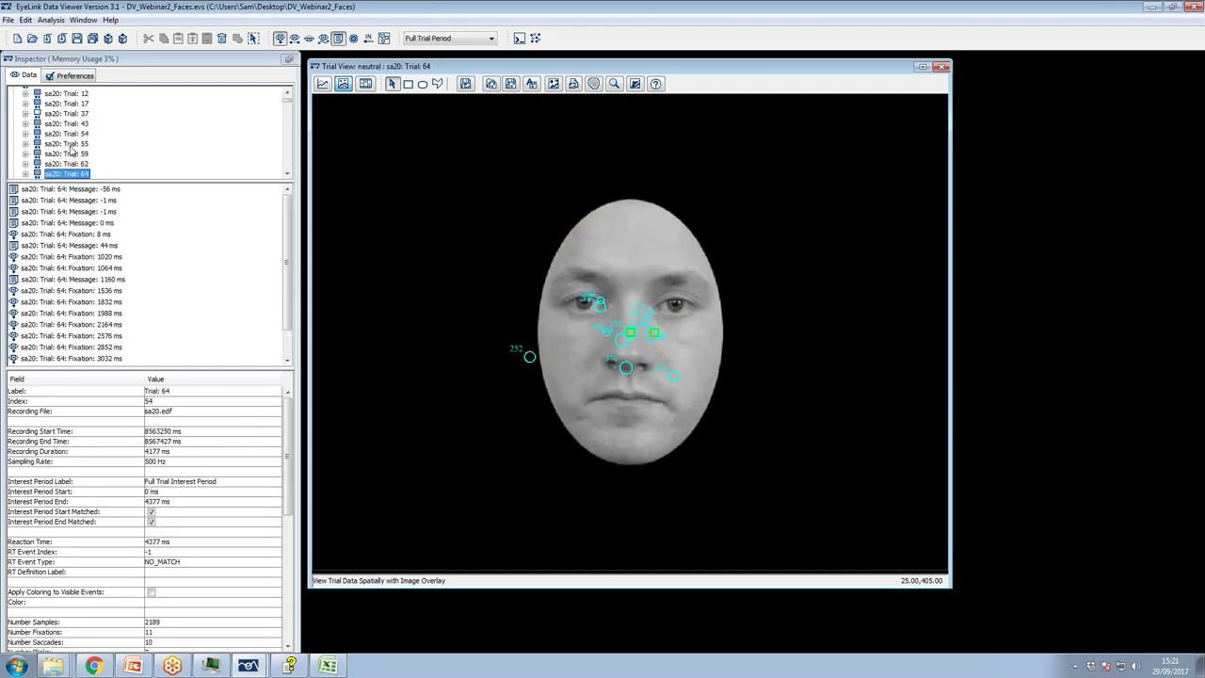
pyautogui.press('Down')
pyautogui.press('Down')
pyautogui.press('Down')
pyautogui.press('Down')
pyautogui.press('Down')
pyautogui.press('Up')
pyautogui.press('Up')
pyautogui.press('Up')
pyautogui.press('Up')
pyautogui.press('Up')
pyautogui.press('Up')
pyautogui.press('Up')
pyautogui.press('Up')
pyautogui.press('Up')
pyautogui.press('Up')
pyautogui.press('Home')
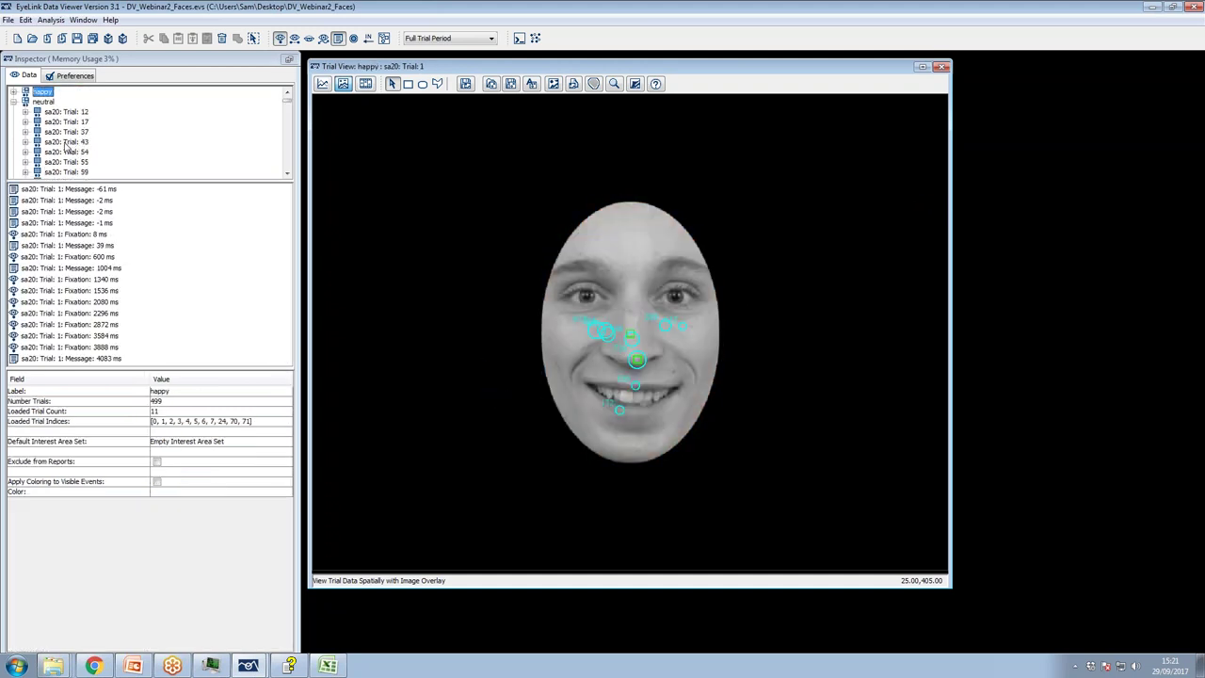
pyautogui.click(58, 102)
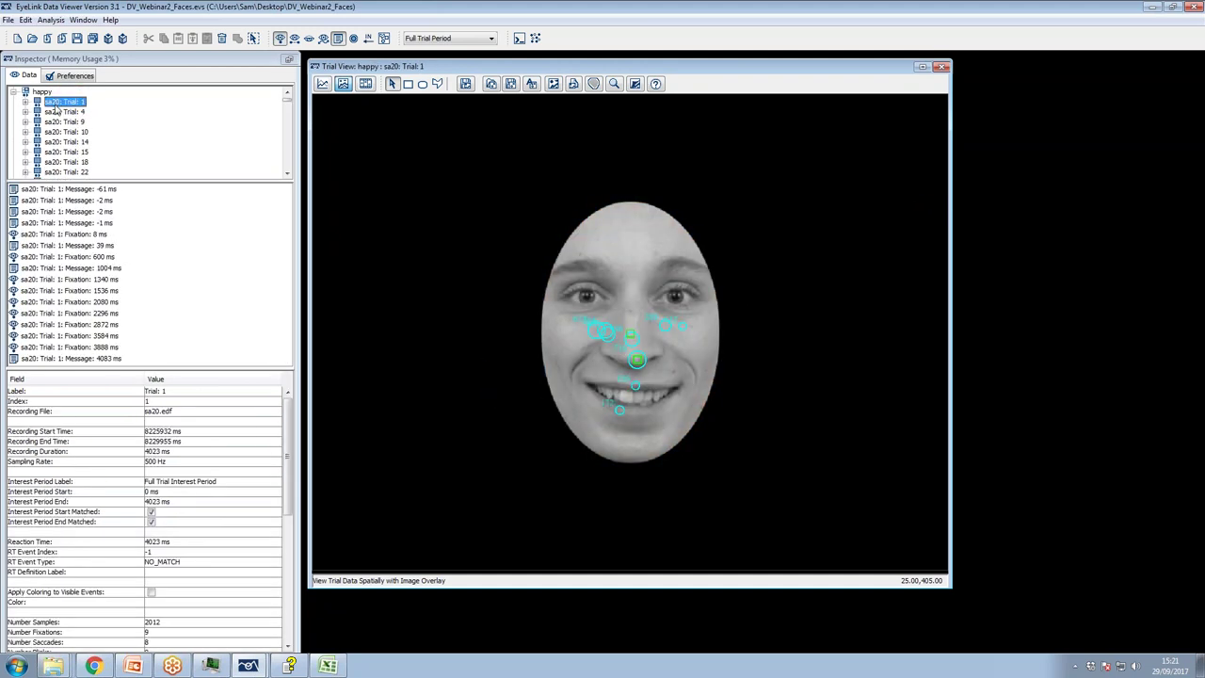
pyautogui.click(59, 112)
pyautogui.click(62, 104)
pyautogui.press('Down')
pyautogui.press('Down')
pyautogui.press('Down')
pyautogui.press('Down')
pyautogui.press('Down')
pyautogui.press('Down')
pyautogui.press('Down')
pyautogui.press('Down')
pyautogui.press('Down')
pyautogui.press('Down')
pyautogui.press('Down')
pyautogui.press('Down')
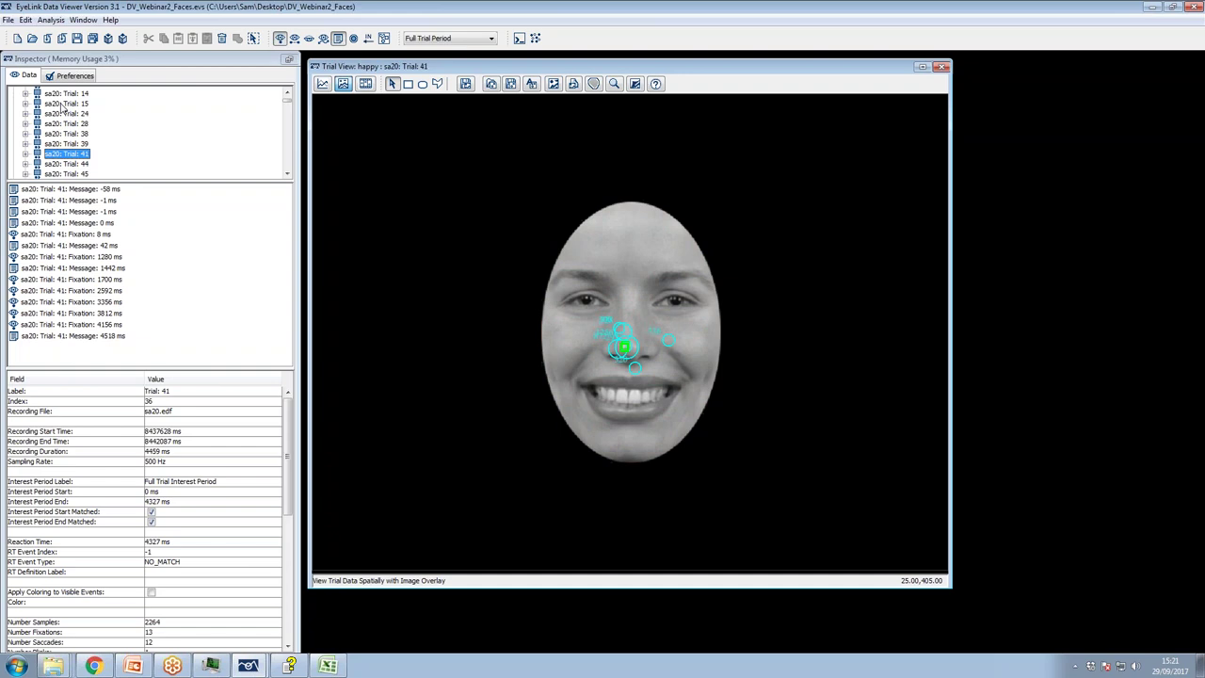
pyautogui.press('Up')
pyautogui.press('Up')
pyautogui.press('Up')
pyautogui.press('Up')
pyautogui.press('Up')
pyautogui.press('Up')
pyautogui.press('Up')
pyautogui.press('Up')
pyautogui.press('Up')
pyautogui.press('Up')
pyautogui.press('Up')
pyautogui.press('Up')
pyautogui.press('Up')
pyautogui.press('Up')
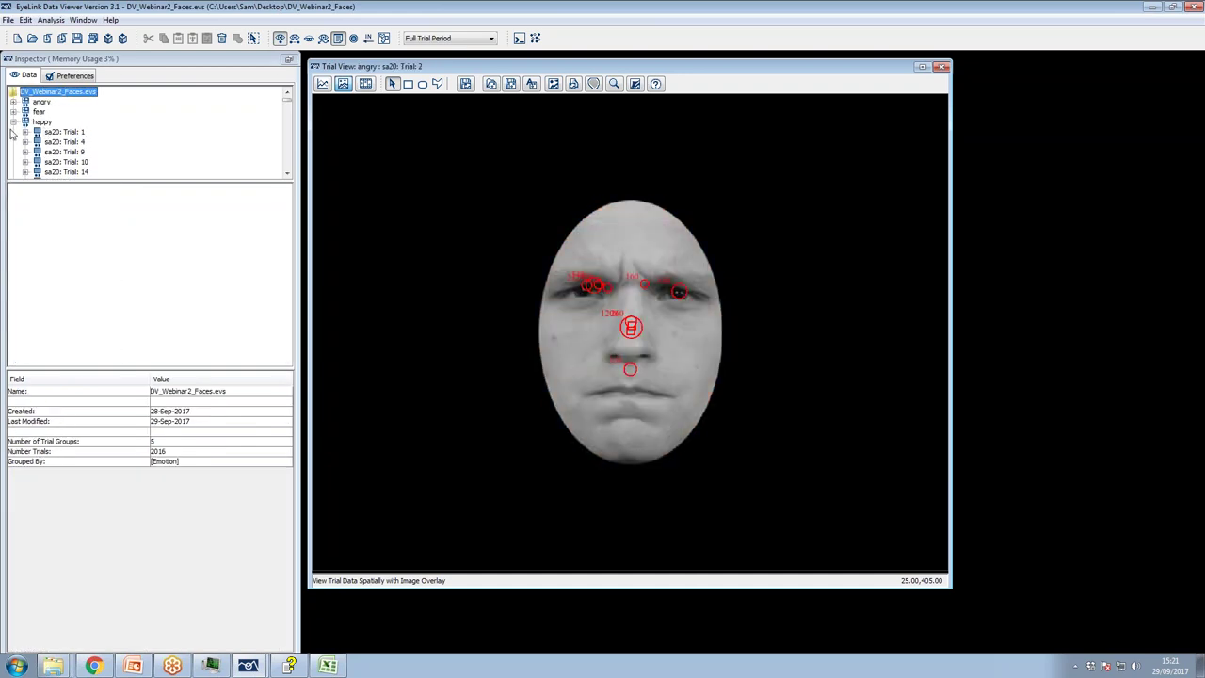
# Look at the UpsideDown group's face and angry Trial 2
pyautogui.click(13, 122)
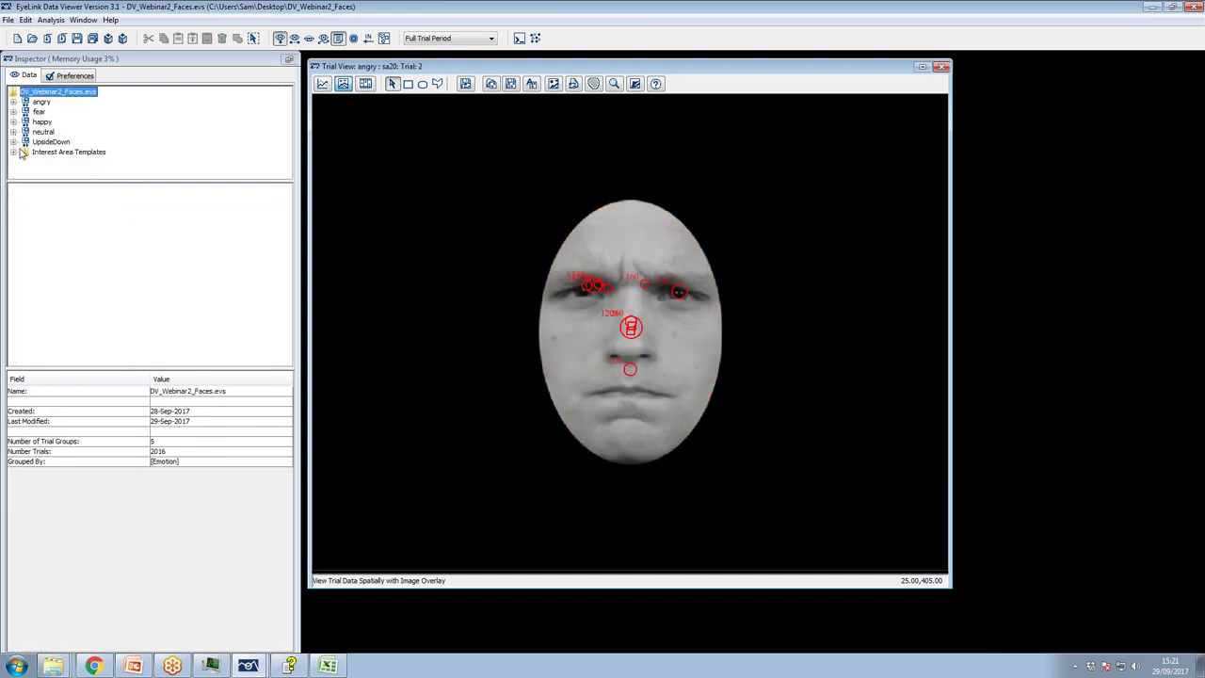
pyautogui.click(39, 142)
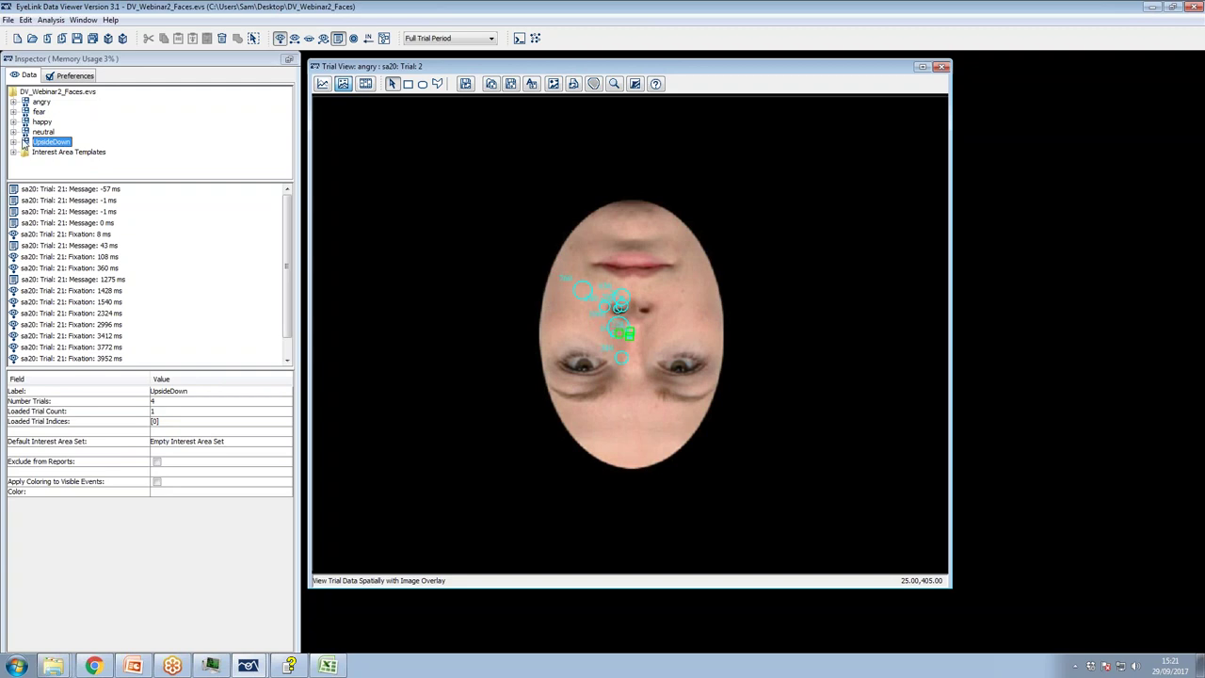
pyautogui.click(42, 102)
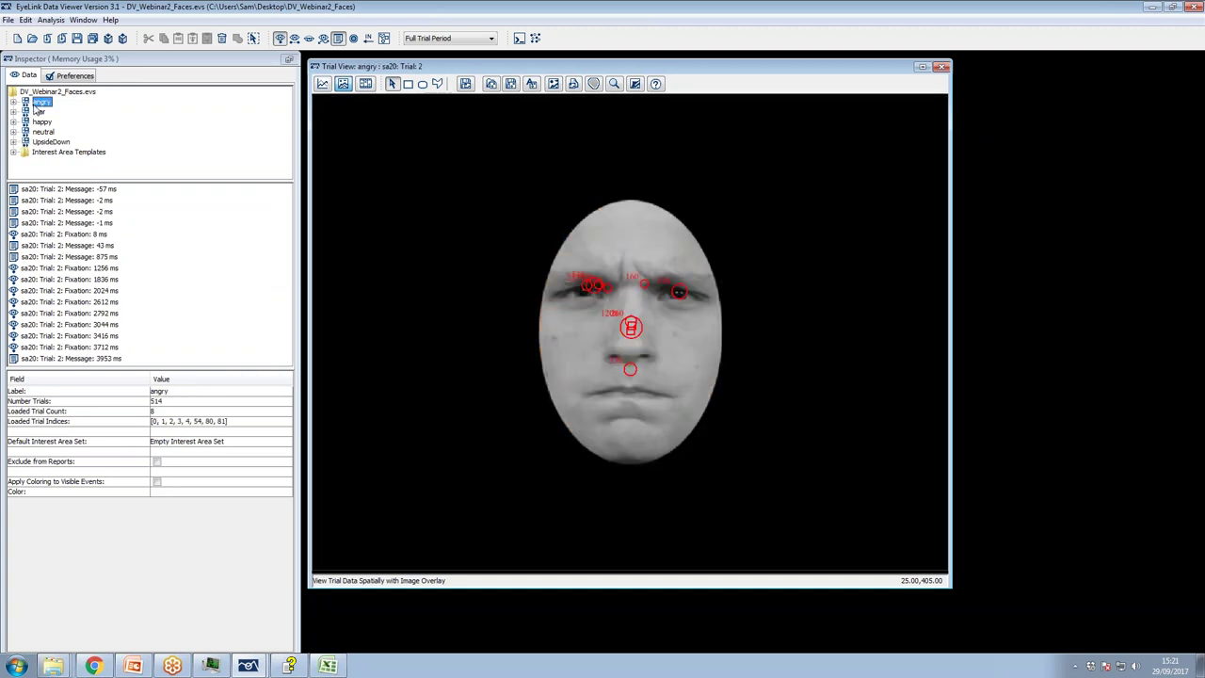
pyautogui.click(15, 103)
pyautogui.click(47, 102)
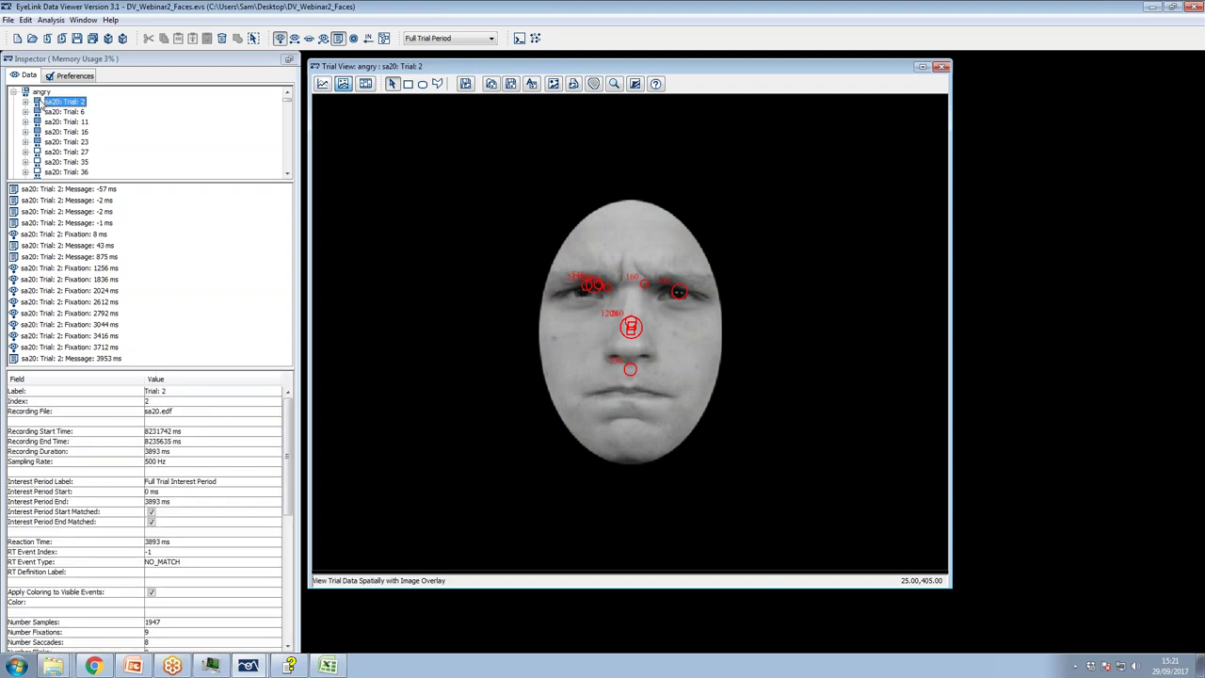
pyautogui.click(15, 92)
pyautogui.rightClick(66, 98)
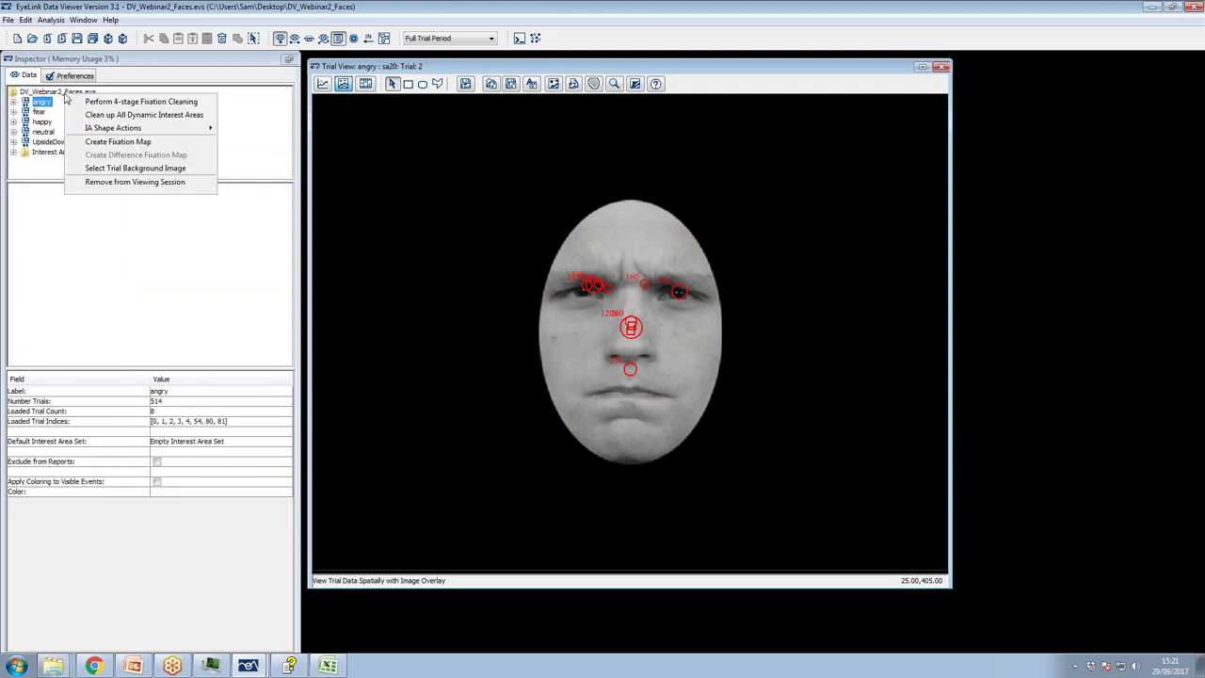
pyautogui.press('Escape')
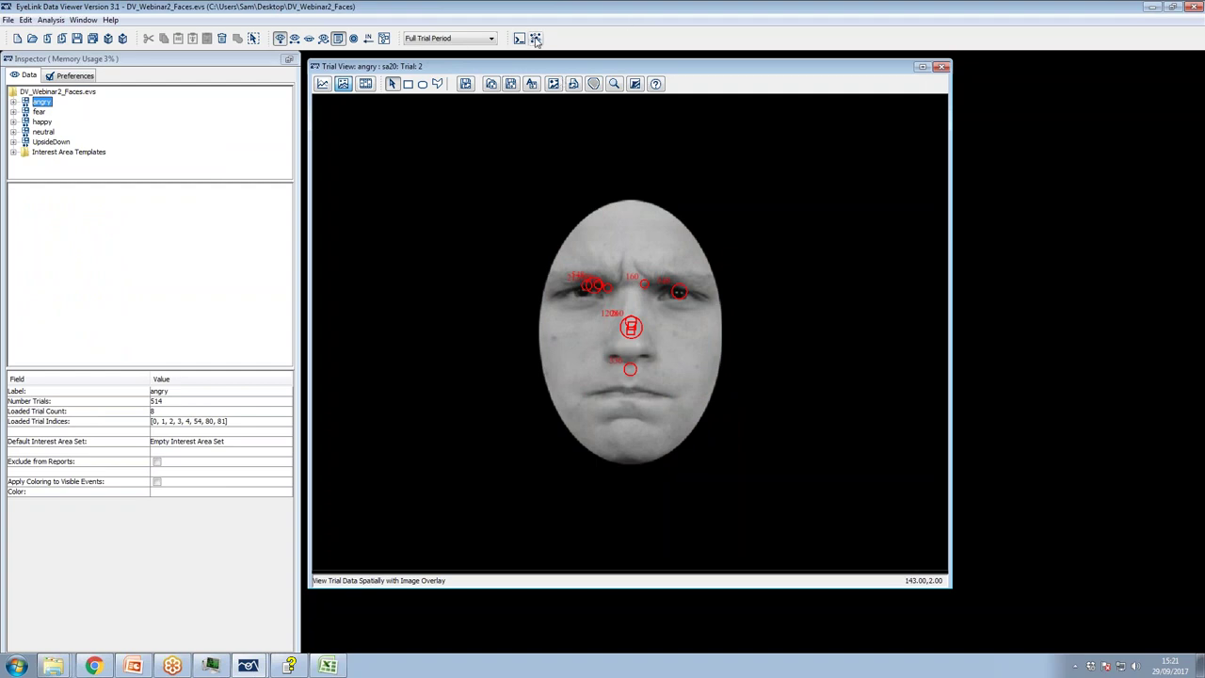
# Open happy Trial 1 and turn on Aggregate Mode to overlay all happy trials' fixations
pyautogui.click(12, 122)
pyautogui.click(67, 104)
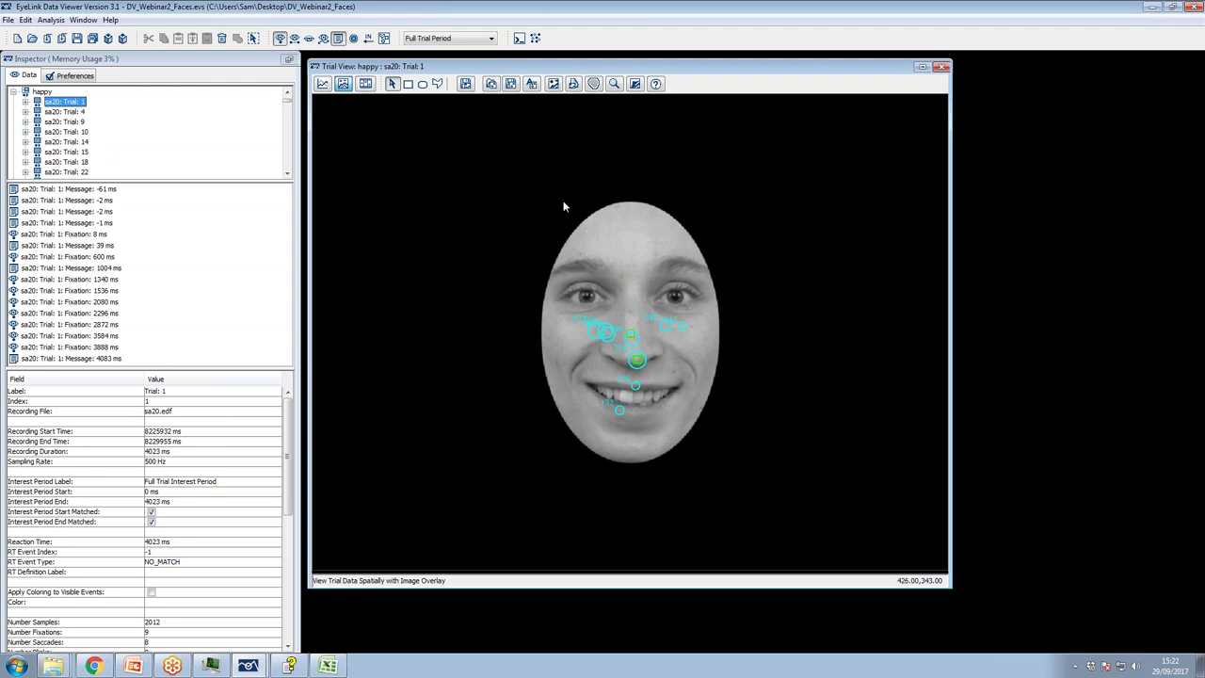
pyautogui.click(536, 38)
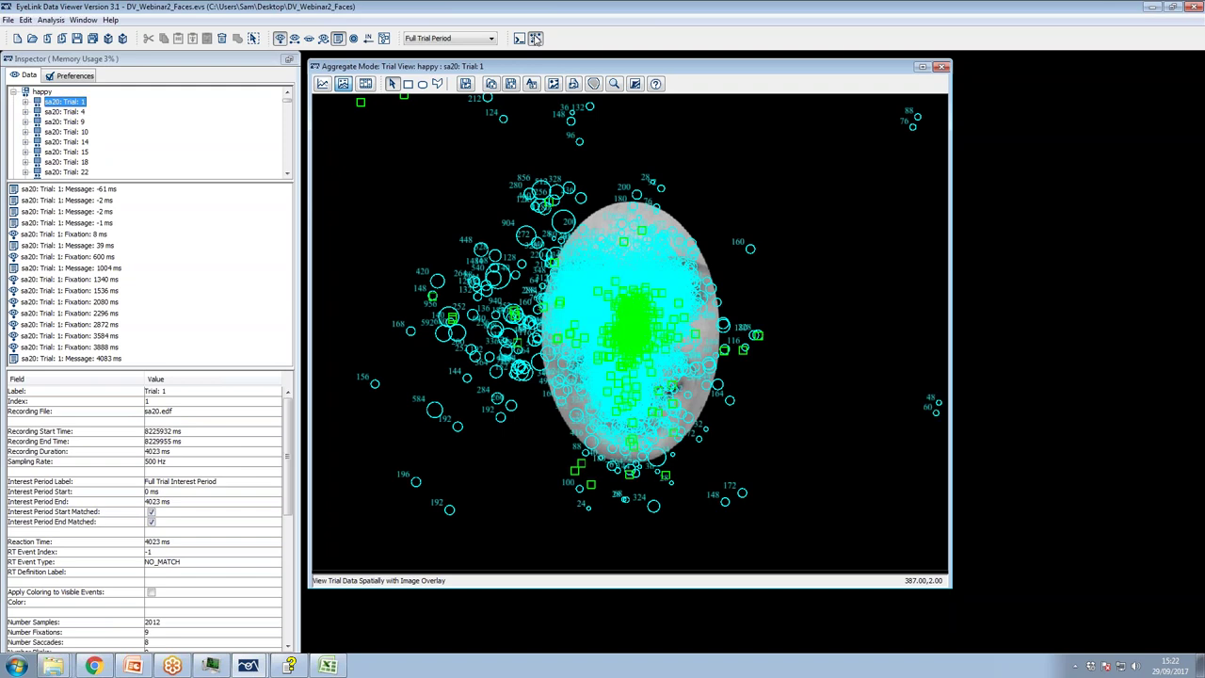
# Turn off the message markers and fixation circles in the aggregate happy view
pyautogui.click(341, 39)
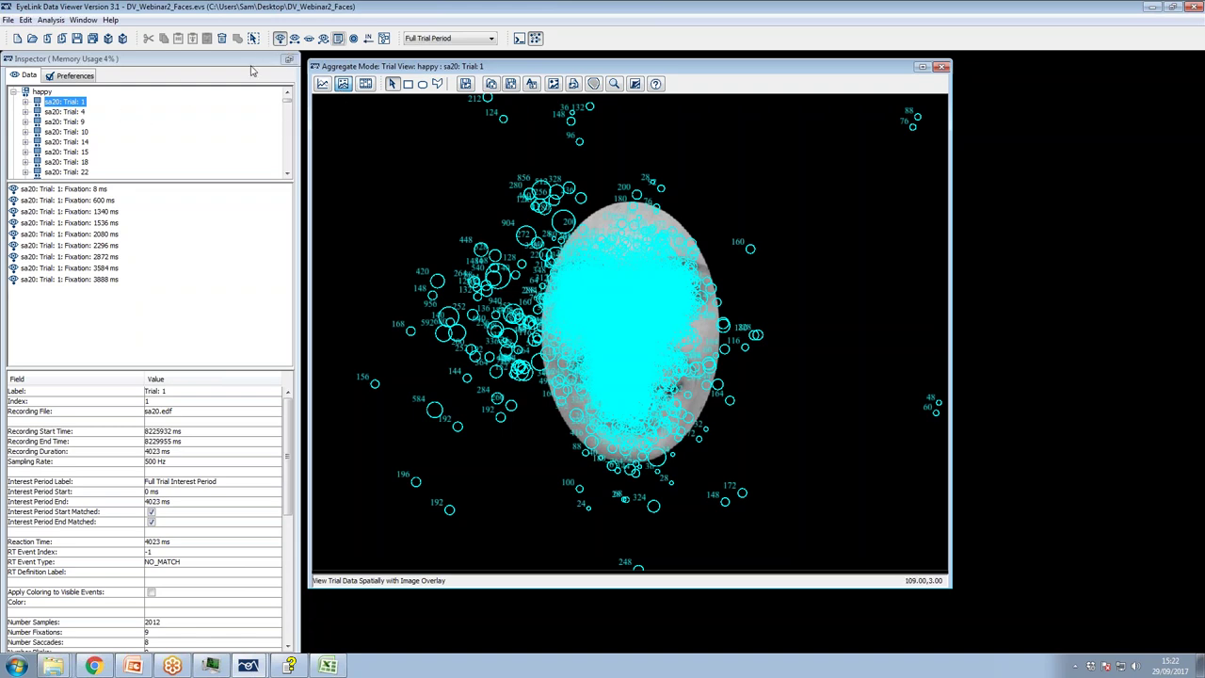
pyautogui.click(280, 37)
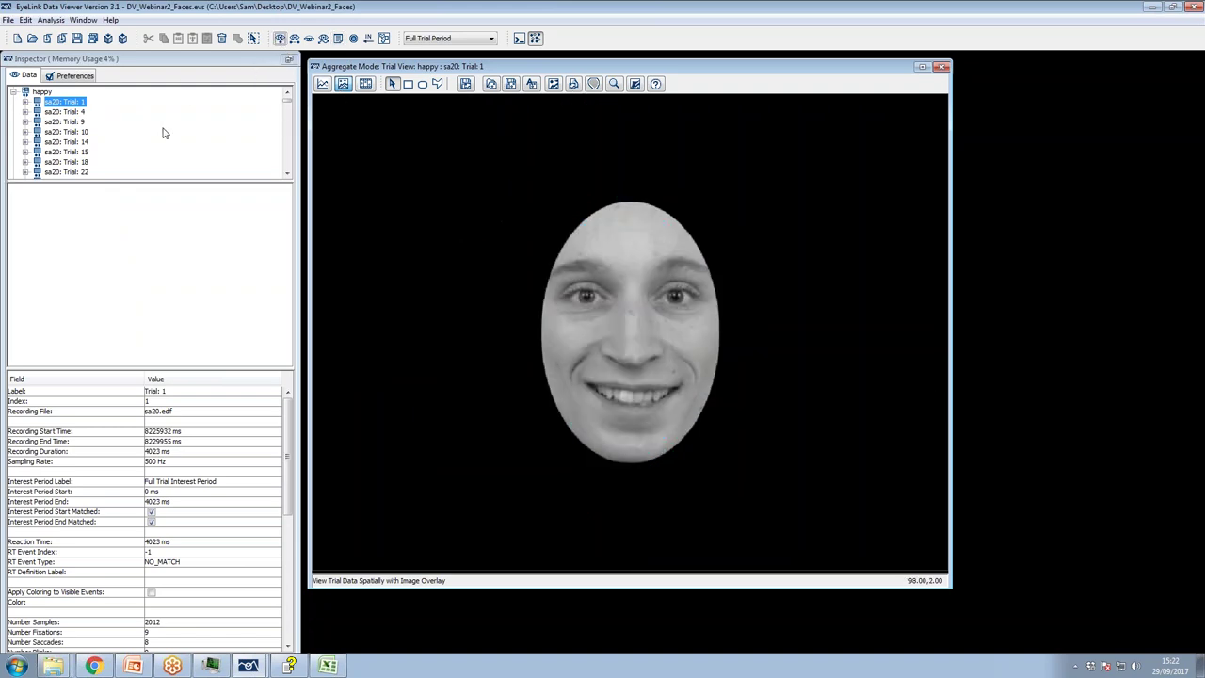
pyautogui.scroll(1, 158, 130)
# Regroup the trials by both Emotion and type, giving colour and greyscale subgroups
pyautogui.rightClick(77, 97)
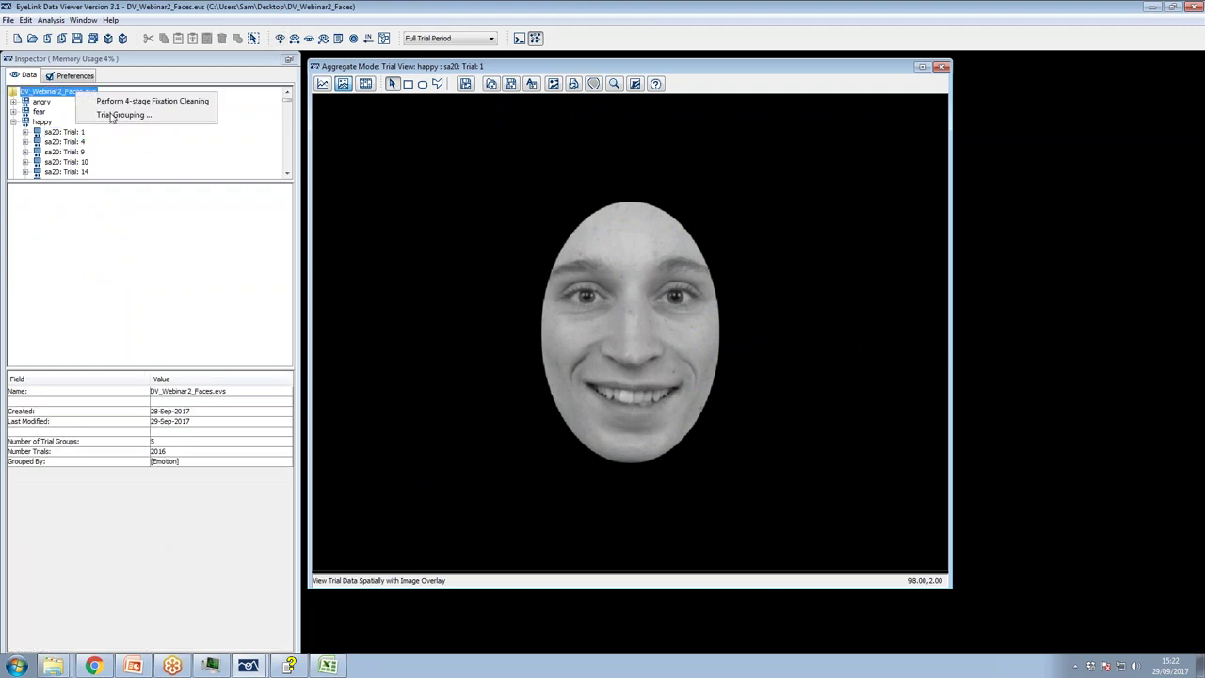
pyautogui.click(111, 115)
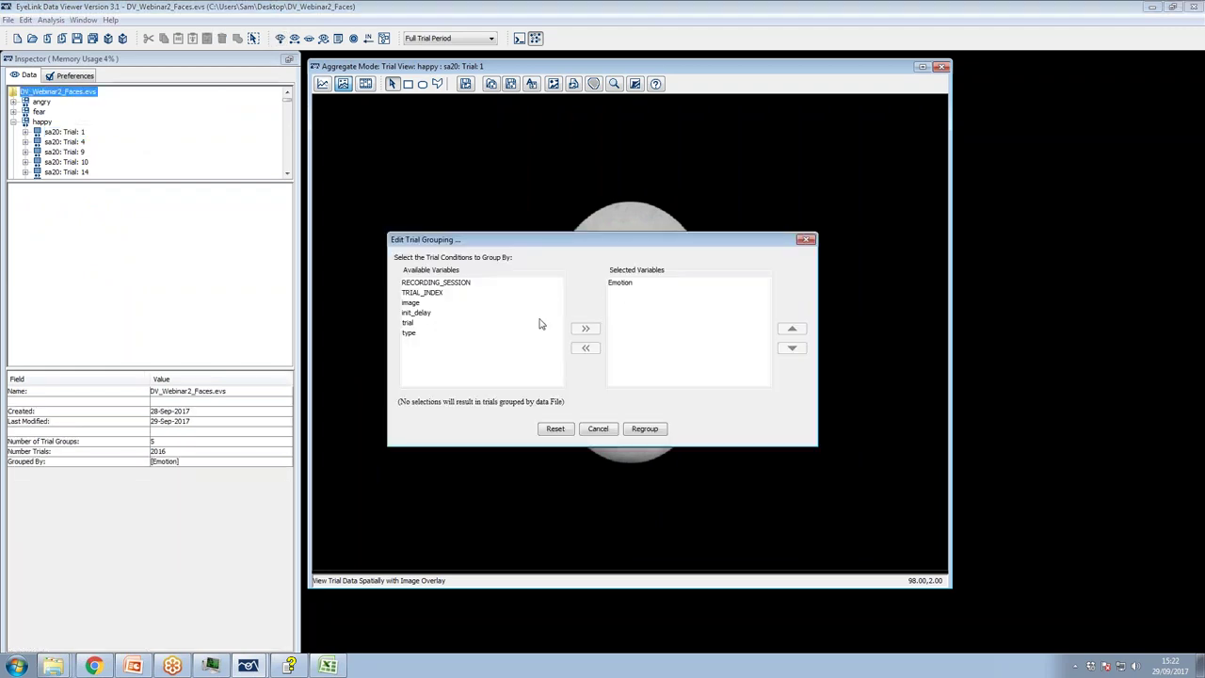
pyautogui.click(410, 333)
pyautogui.click(584, 329)
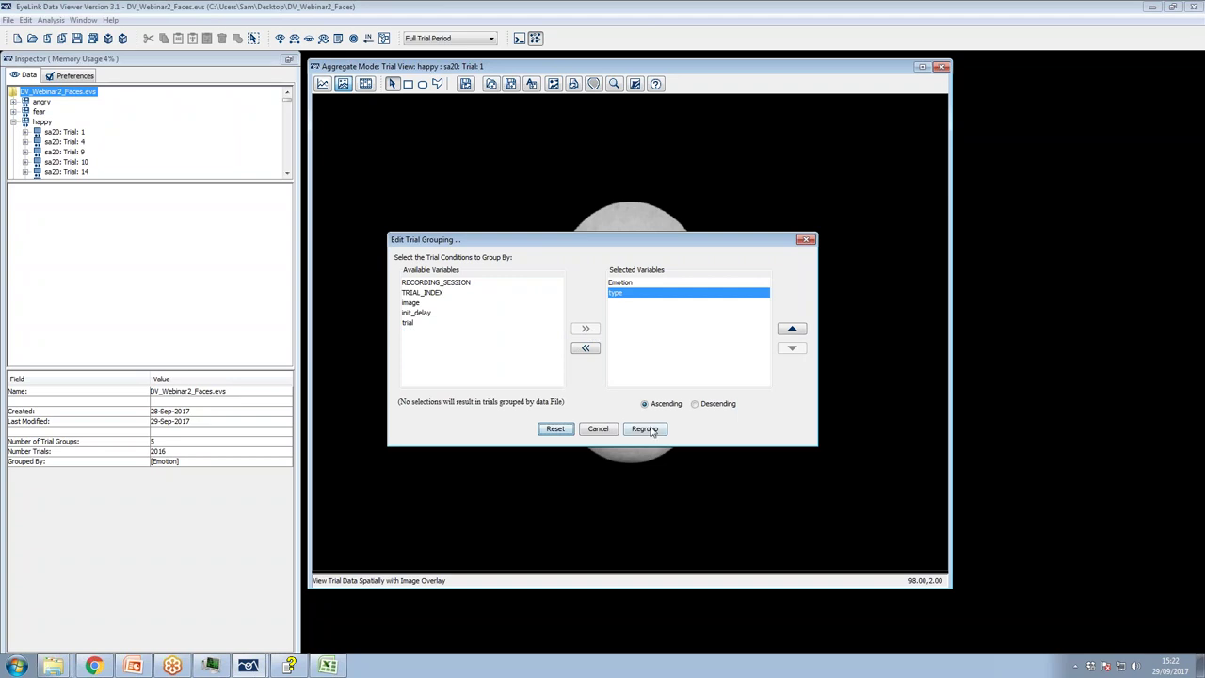
pyautogui.click(645, 428)
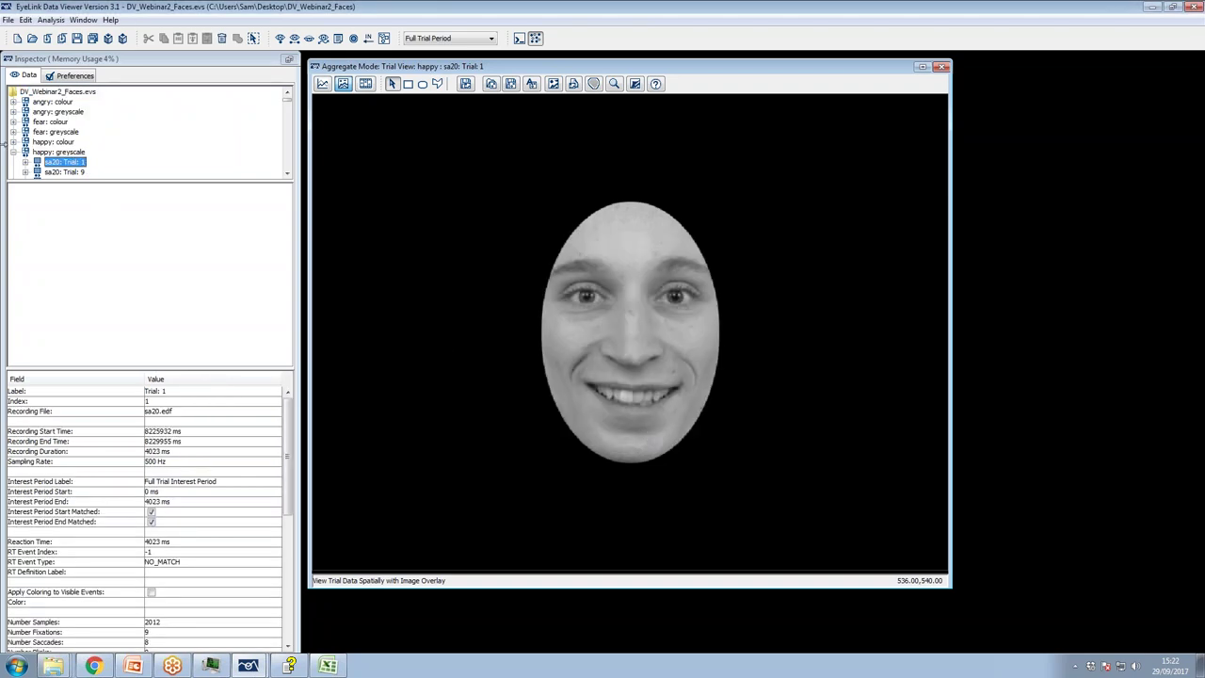
# Browse angry colour Trials 27 and 66, then show aggregated fixations over angry greyscale Trial 49
pyautogui.click(13, 153)
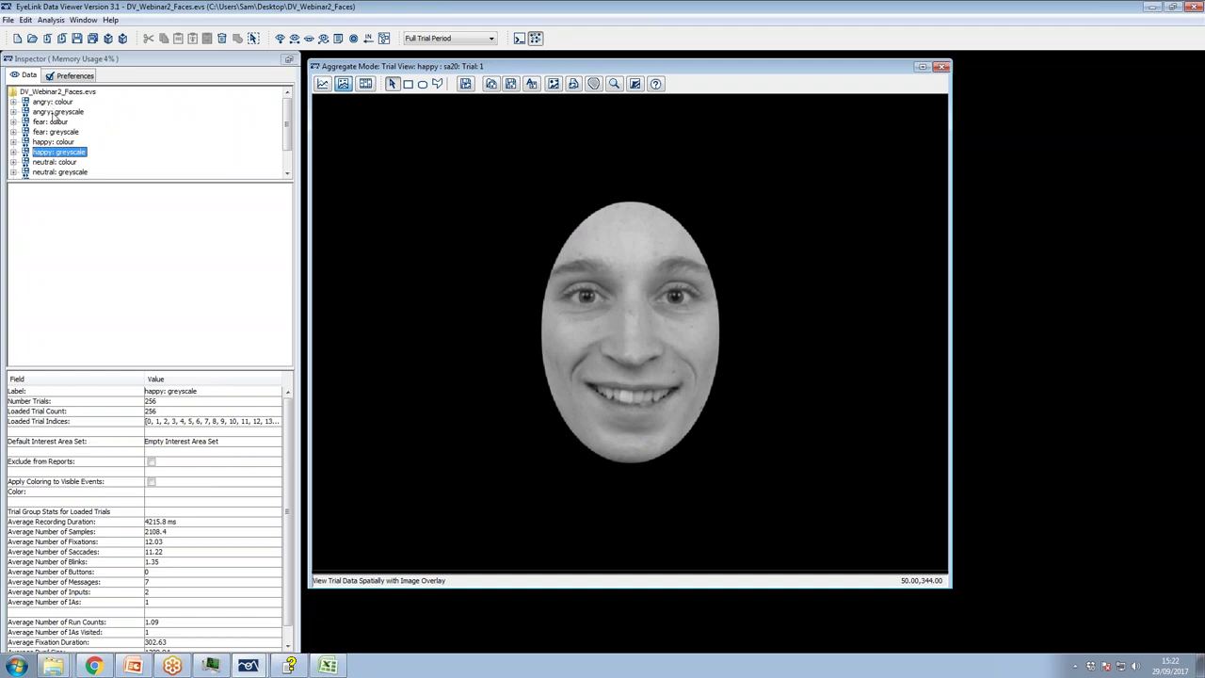
pyautogui.click(13, 102)
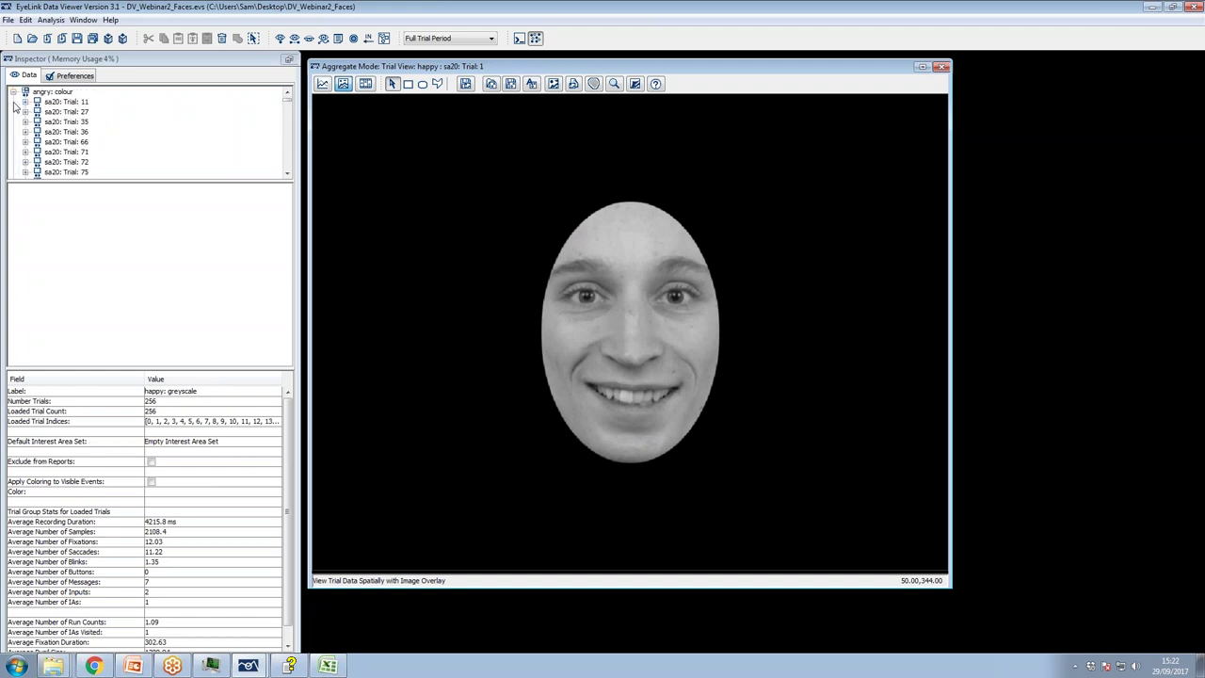
pyautogui.click(72, 111)
pyautogui.click(73, 143)
pyautogui.click(13, 91)
pyautogui.click(13, 102)
pyautogui.click(66, 121)
pyautogui.click(66, 132)
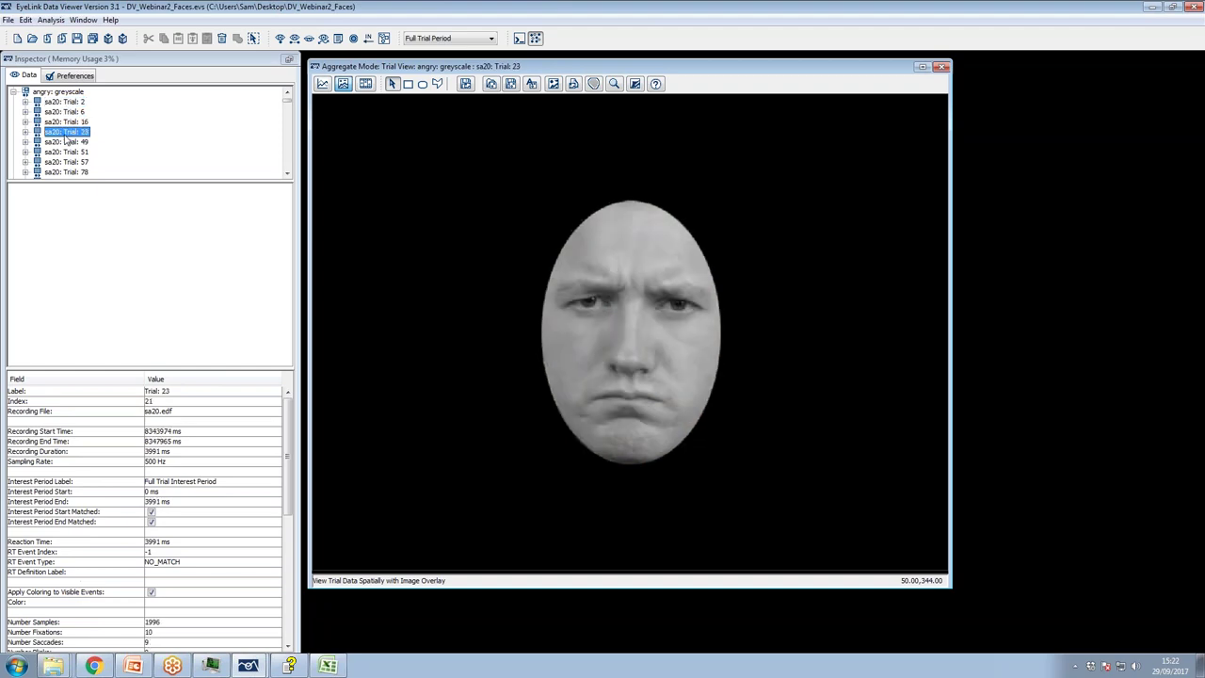
pyautogui.click(66, 141)
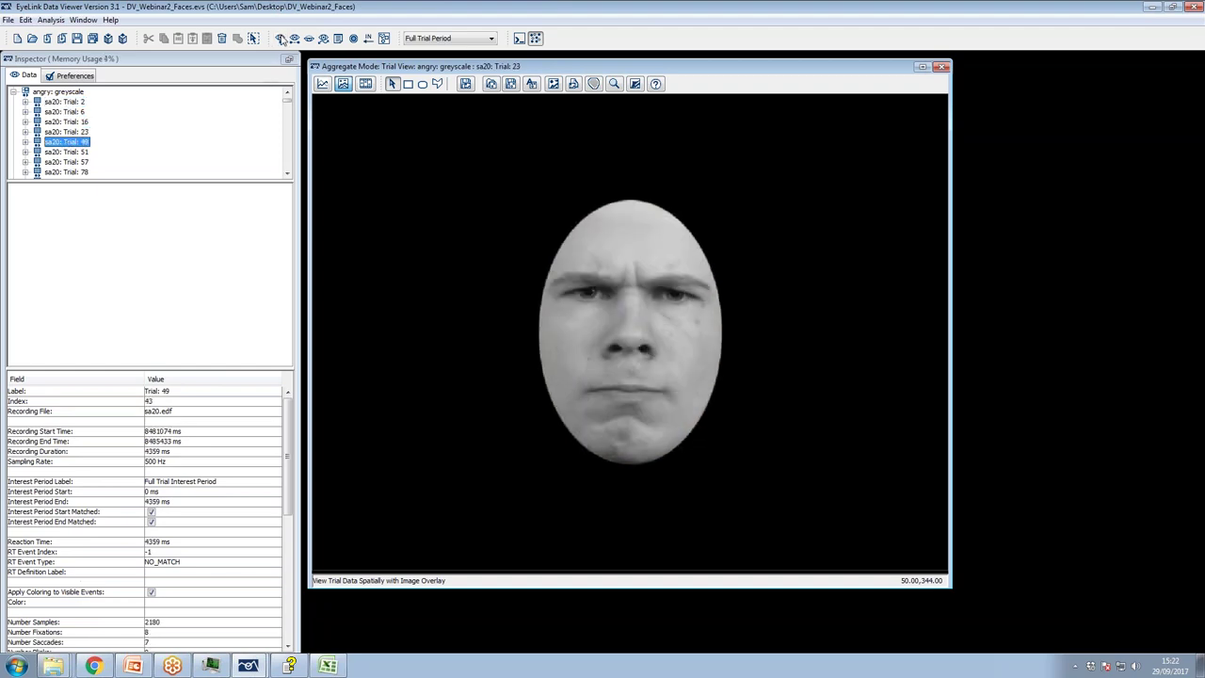
pyautogui.click(280, 37)
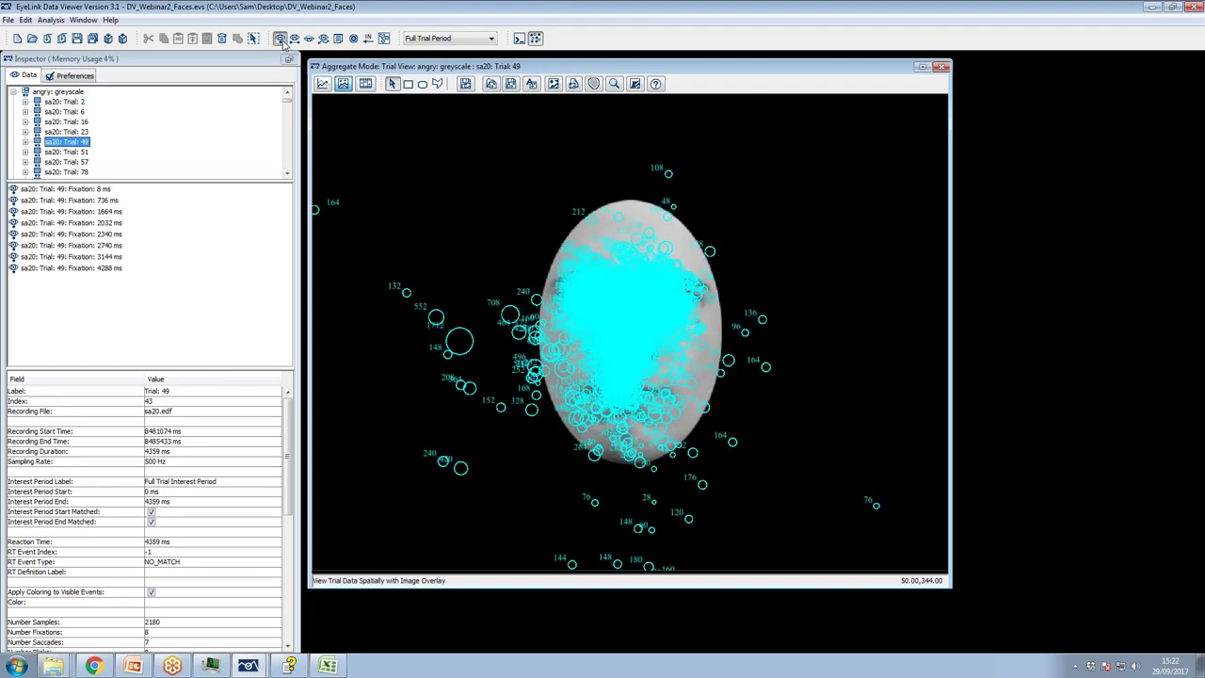
# Toggle Aggregate Mode off to see Trial 49 alone, then back on
pyautogui.click(534, 39)
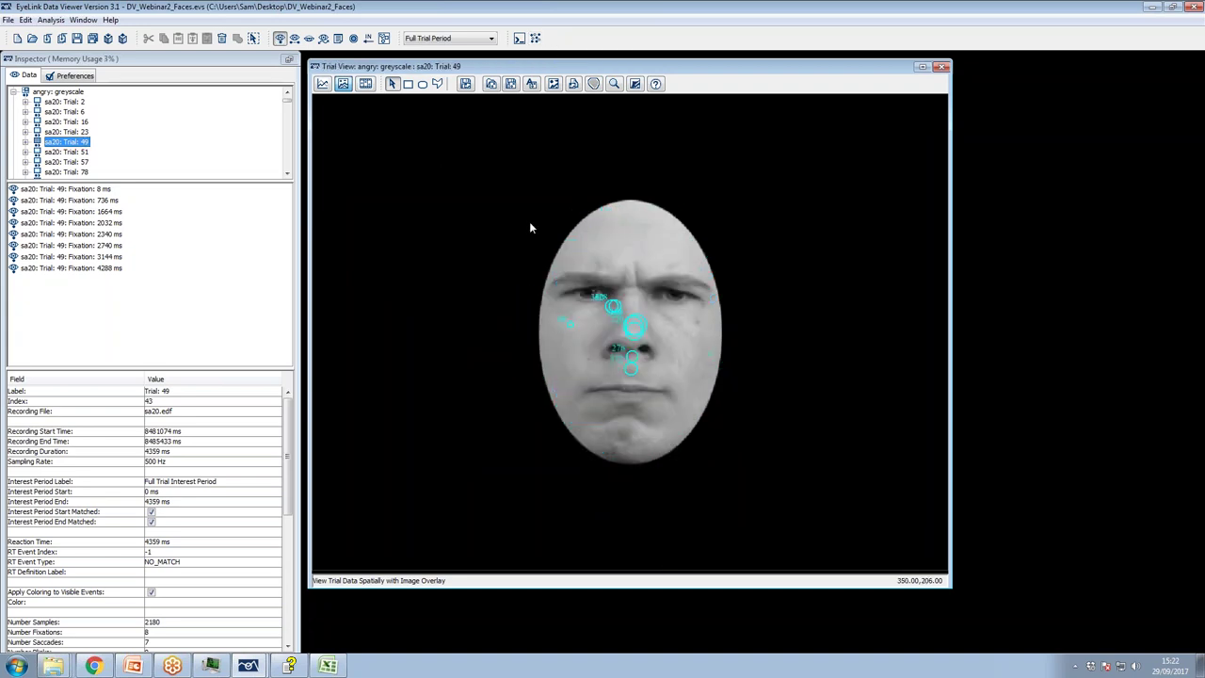
pyautogui.scroll(1, 201, 140)
pyautogui.scroll(-3, 203, 139)
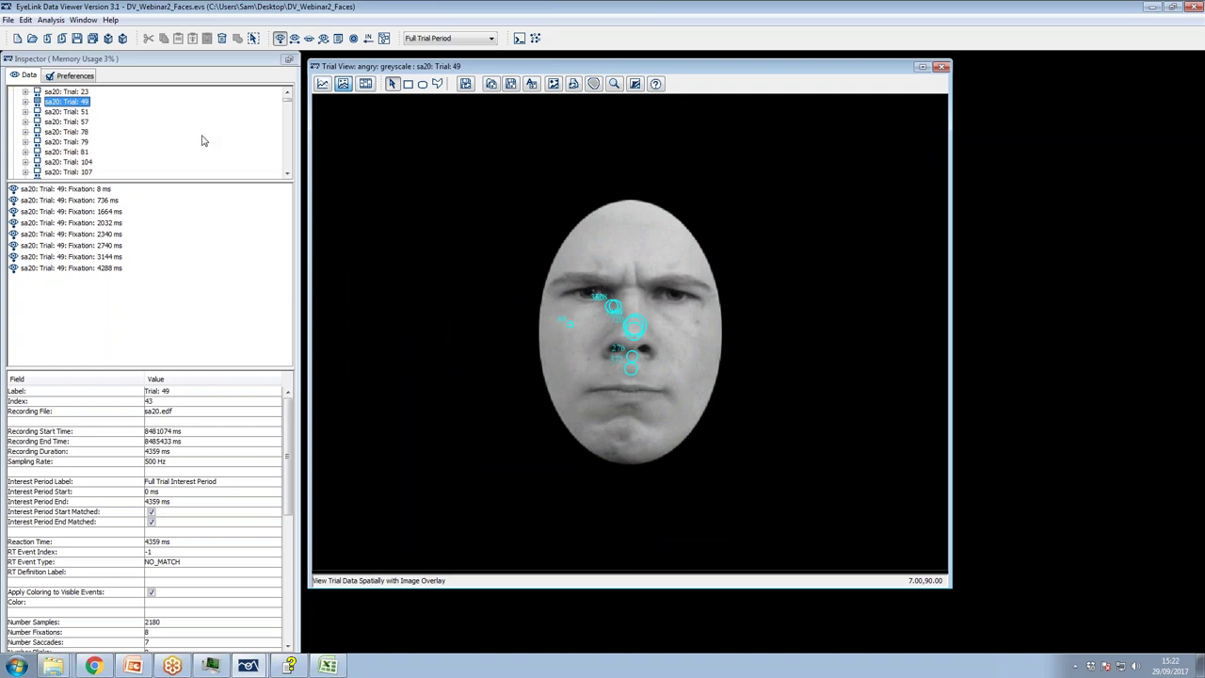
pyautogui.click(535, 38)
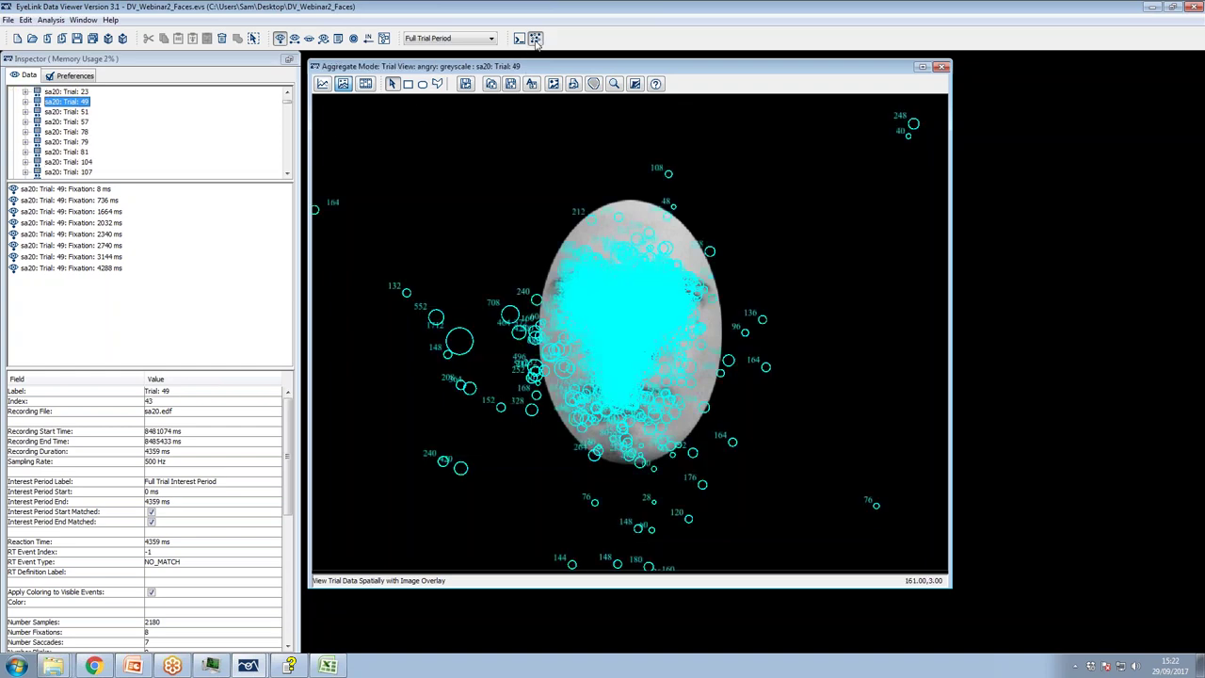
pyautogui.scroll(3, 122, 143)
# Select the angry: greyscale group and switch to the Play Back Animation view
pyautogui.click(53, 114)
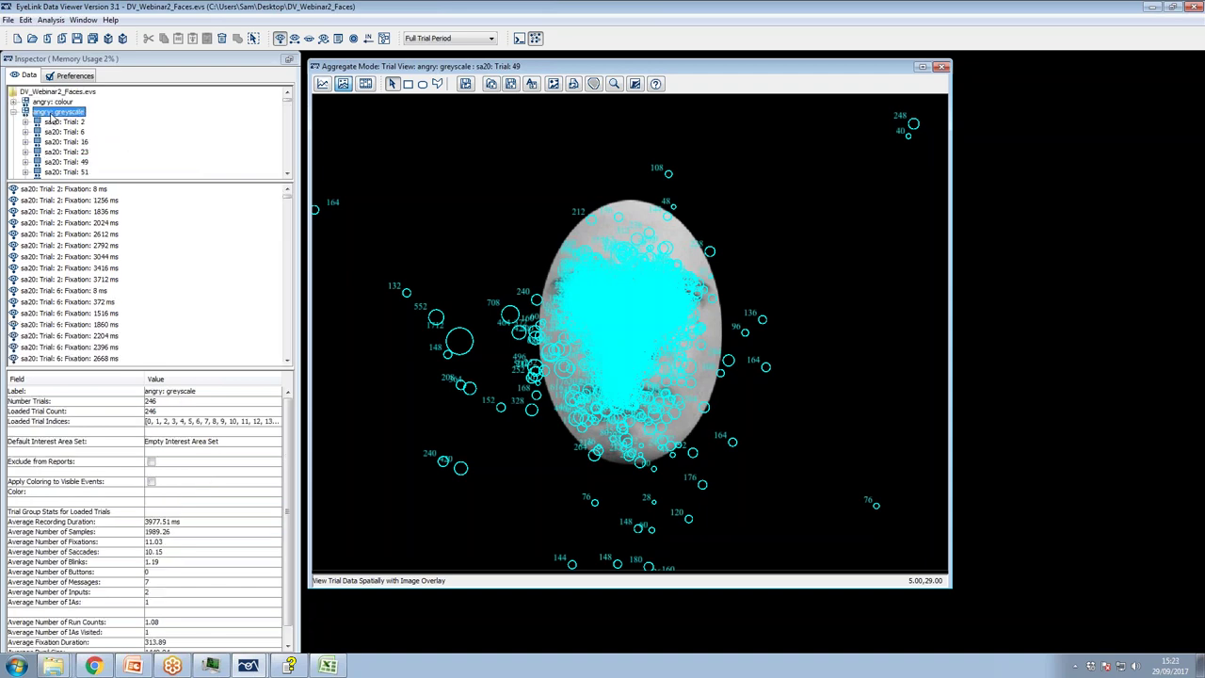
pyautogui.click(62, 133)
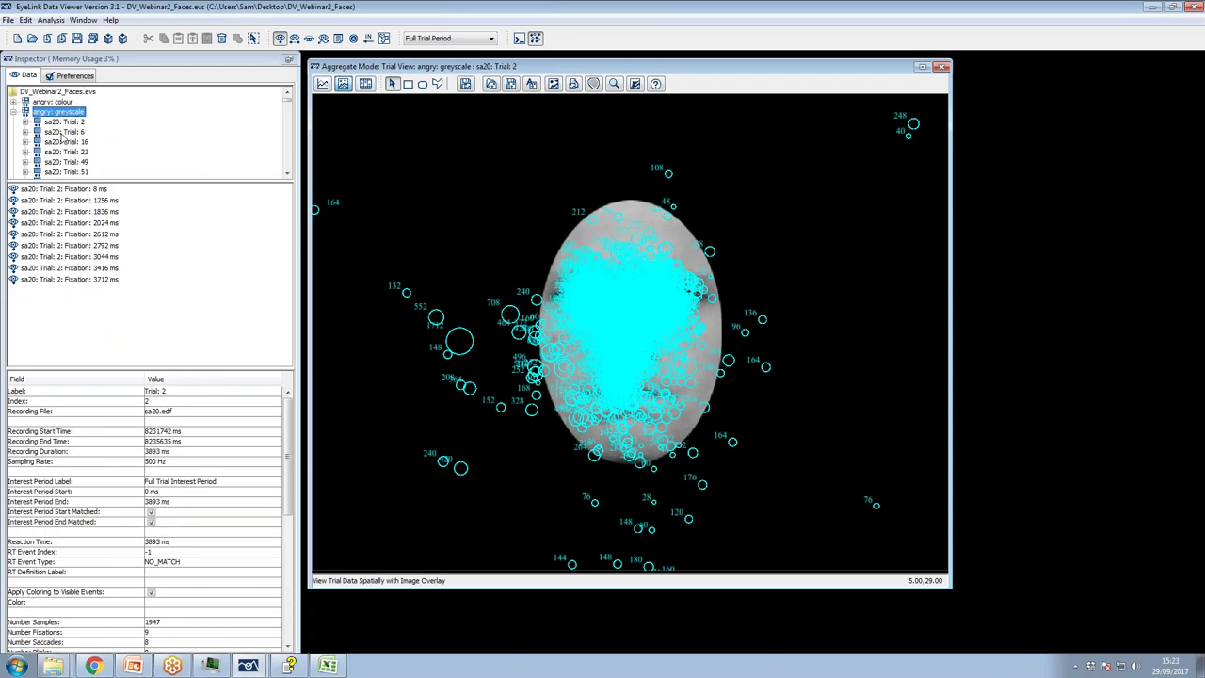
pyautogui.click(15, 112)
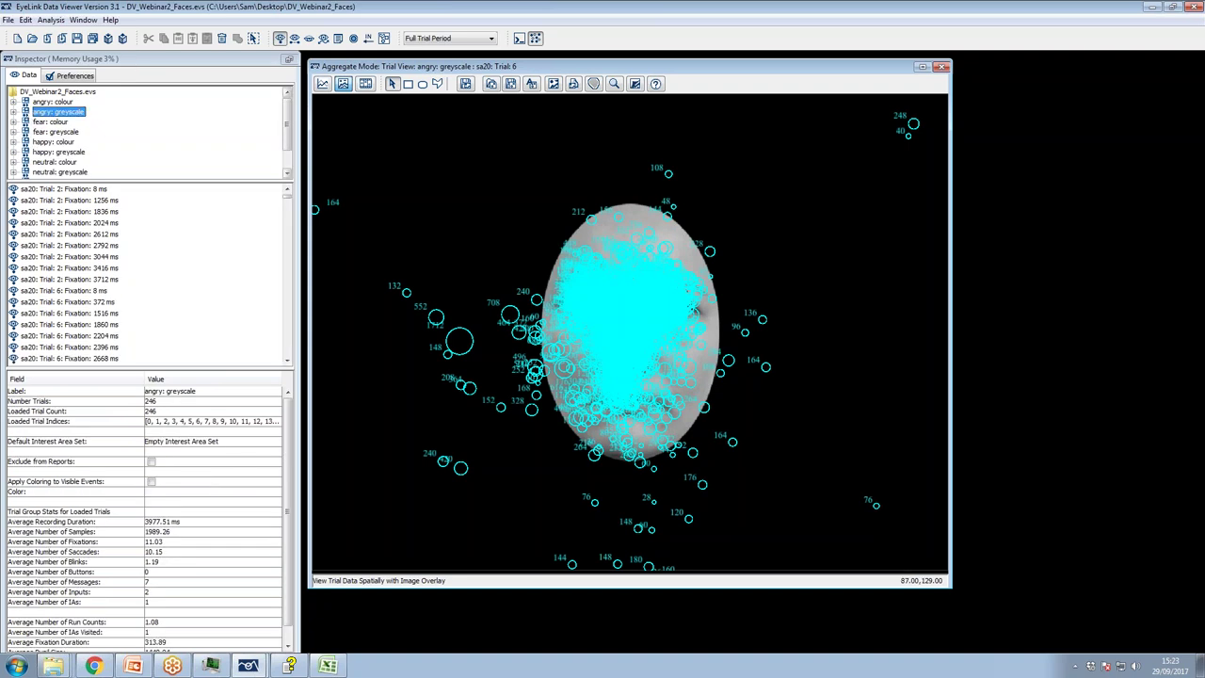
pyautogui.click(365, 84)
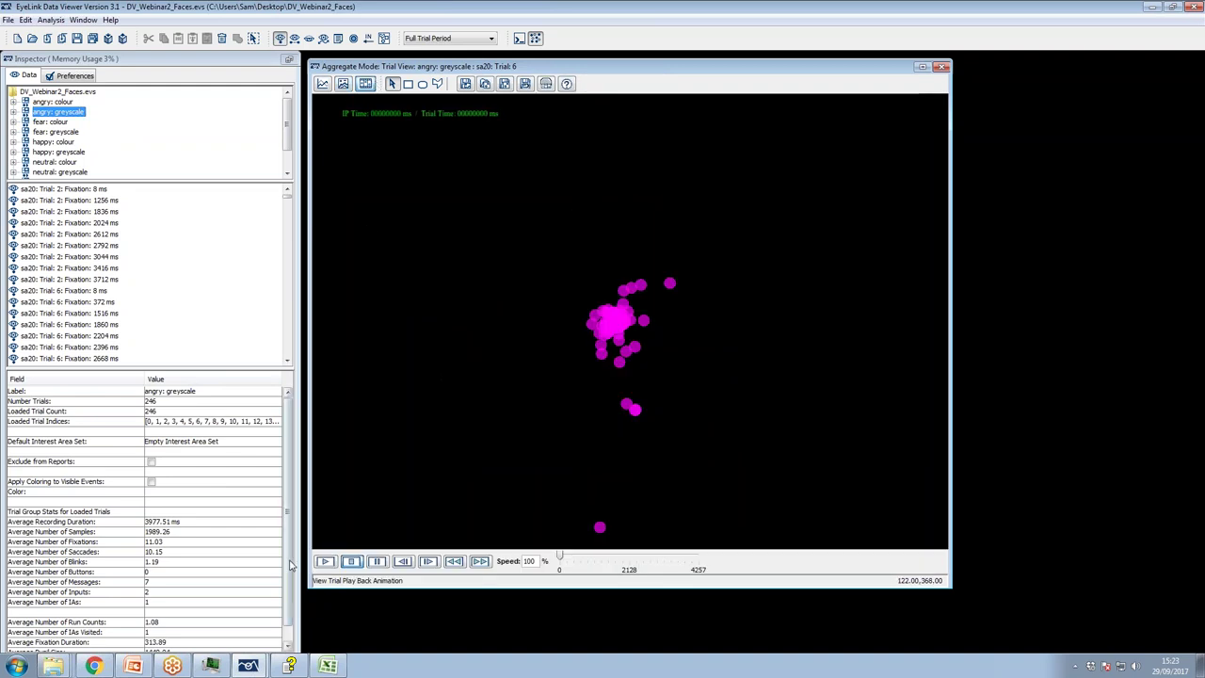
# Play and replay the angry greyscale fixation animation with Apply Coloring turned on
pyautogui.click(324, 562)
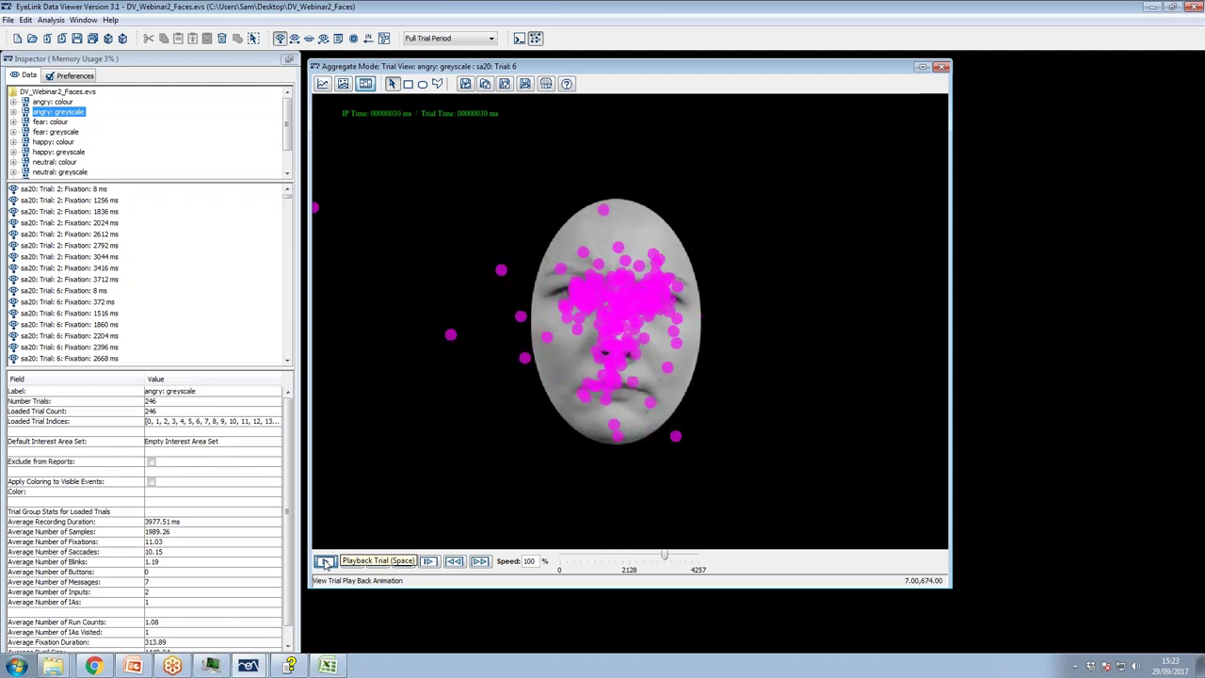
pyautogui.click(324, 561)
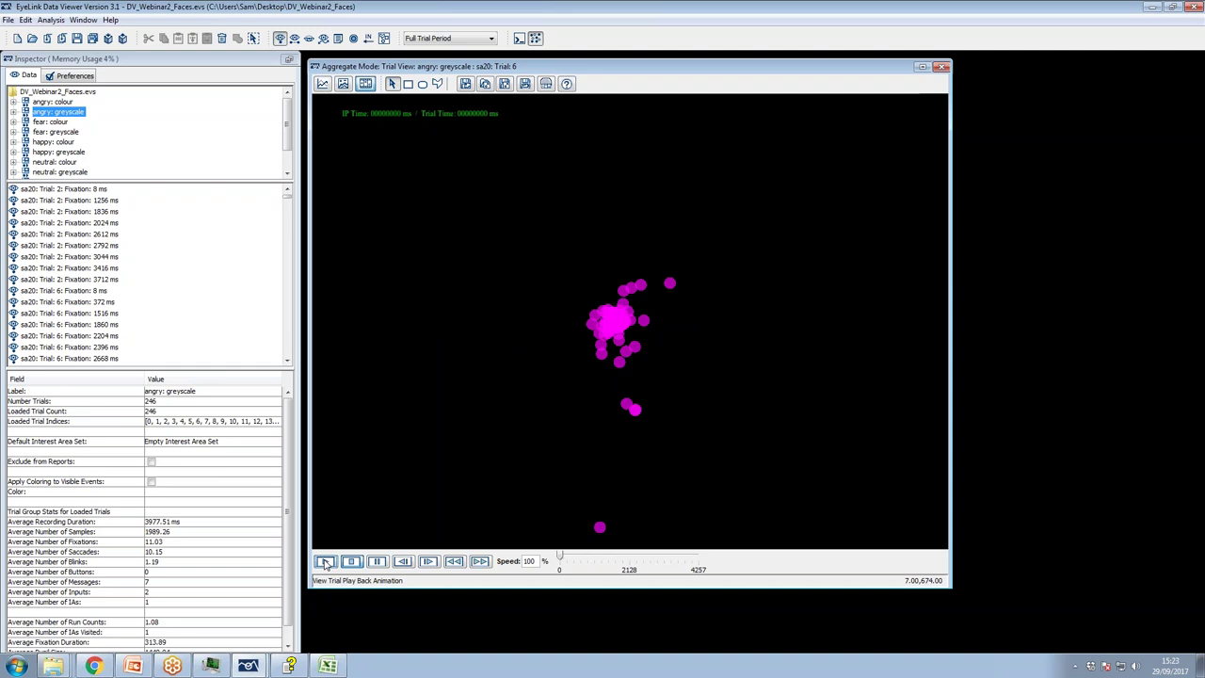
pyautogui.click(151, 482)
# Compare the angry: colour and angry: greyscale groups, then select the DV_Webinar2_Faces.evs root
pyautogui.click(54, 101)
pyautogui.click(58, 112)
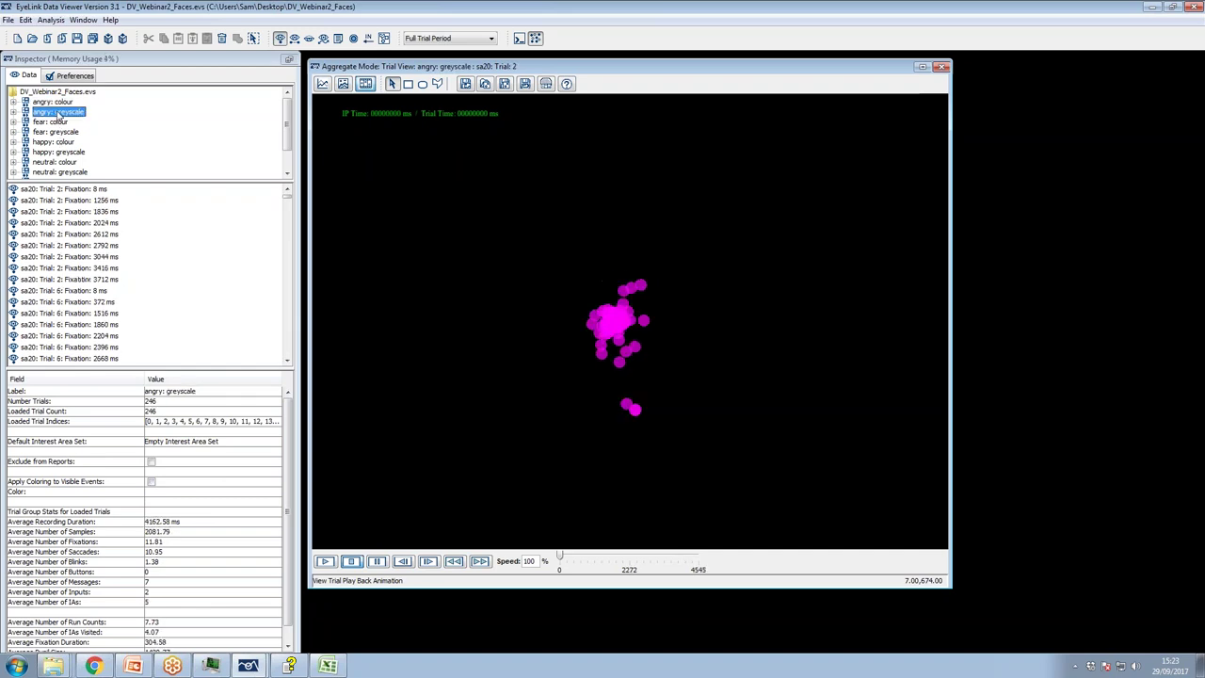
pyautogui.click(61, 103)
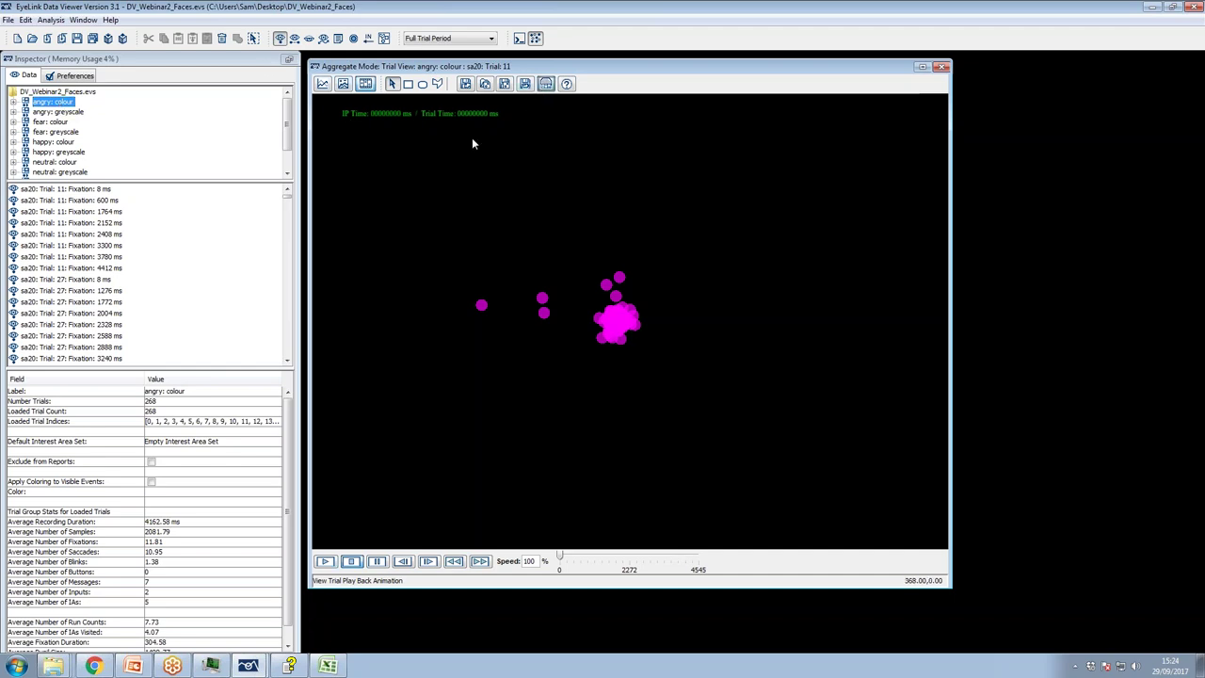
pyautogui.click(75, 92)
# Remove Emotion and type from Trial Grouping and regroup the trials by participant
pyautogui.rightClick(91, 94)
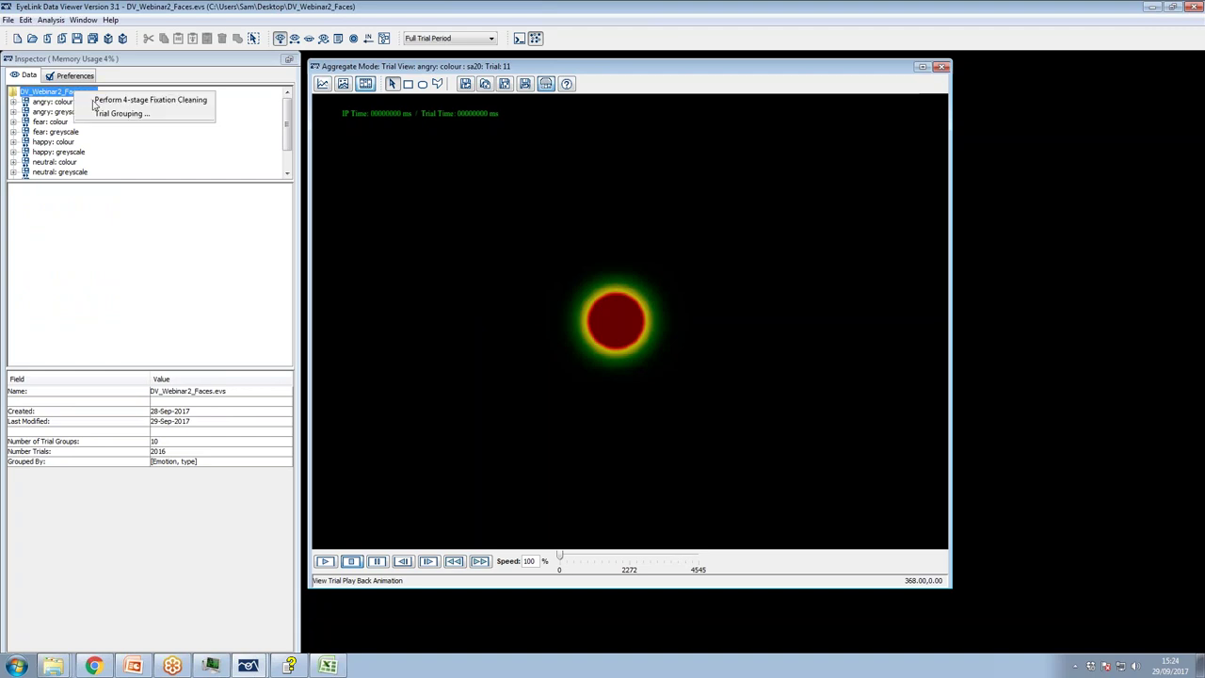
pyautogui.click(120, 113)
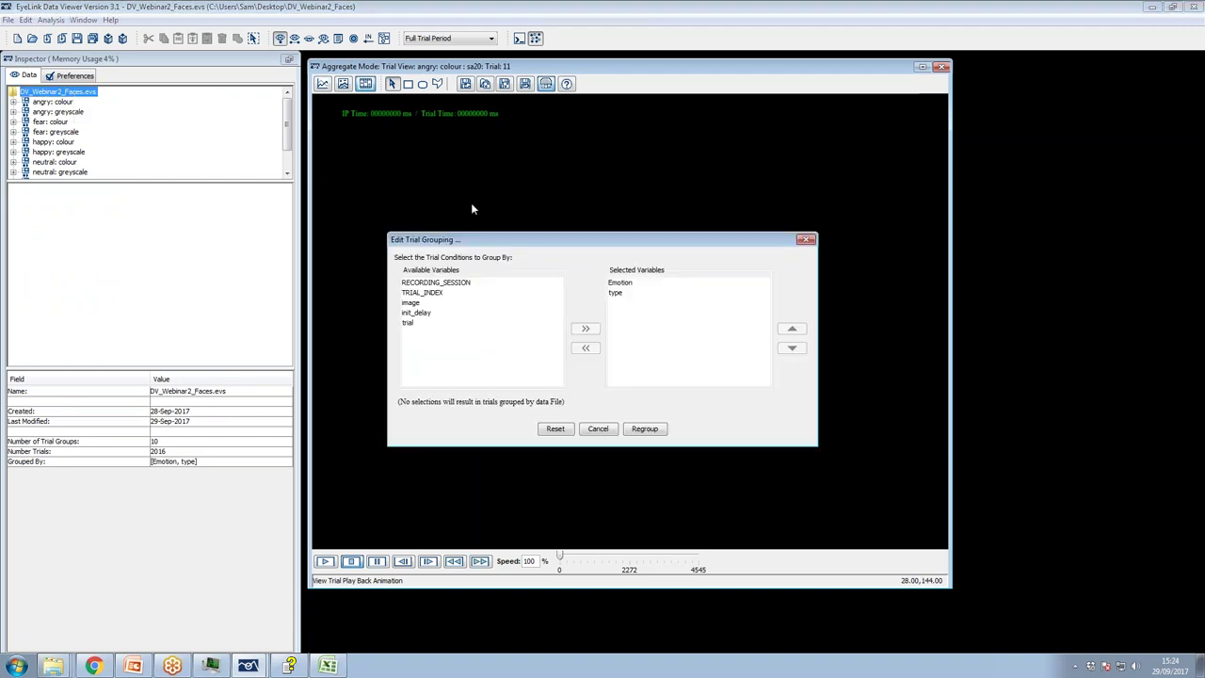
pyautogui.click(623, 284)
pyautogui.keyDown('shift'); pyautogui.click(618, 292); pyautogui.keyUp('shift')
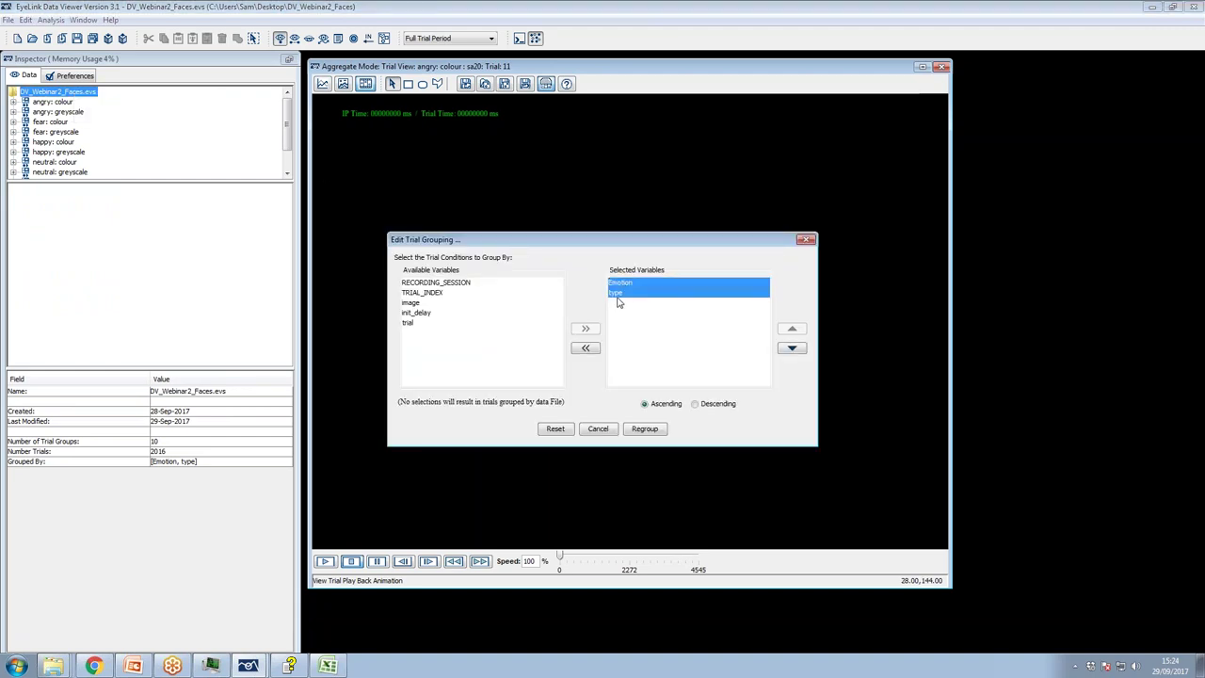
pyautogui.click(585, 348)
pyautogui.click(643, 430)
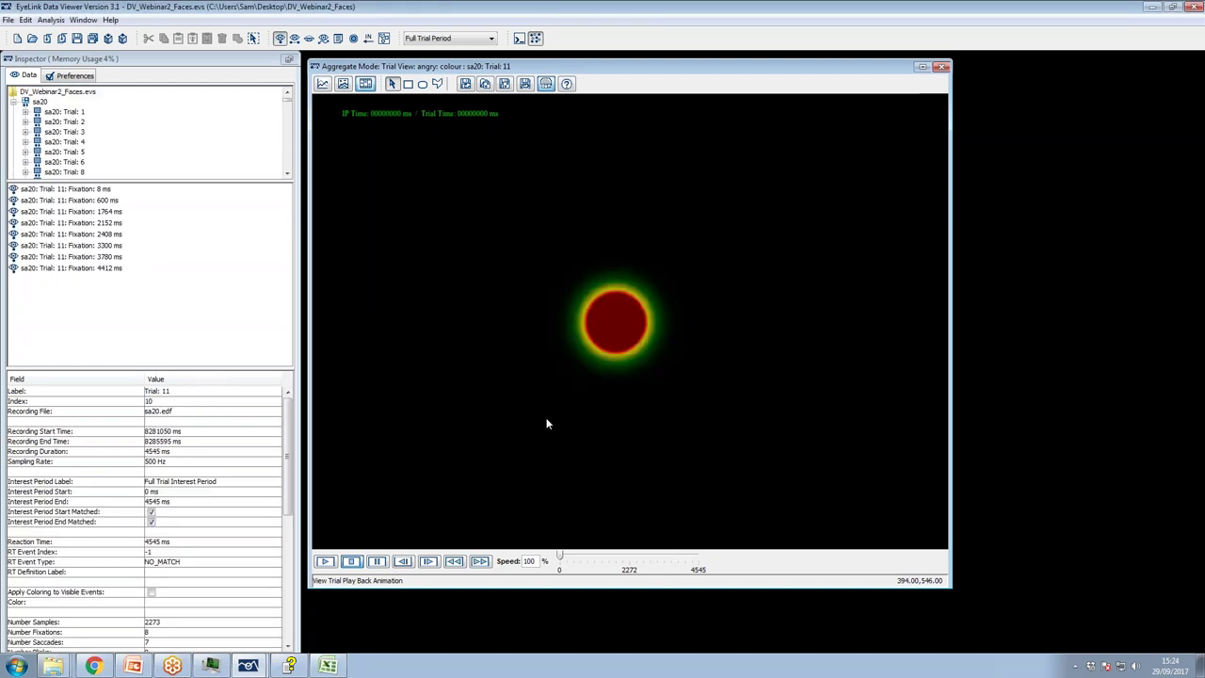
# In Spatial Overlay, review fixations over the face for participants sa20 through sa25, then return to sa20
pyautogui.click(18, 102)
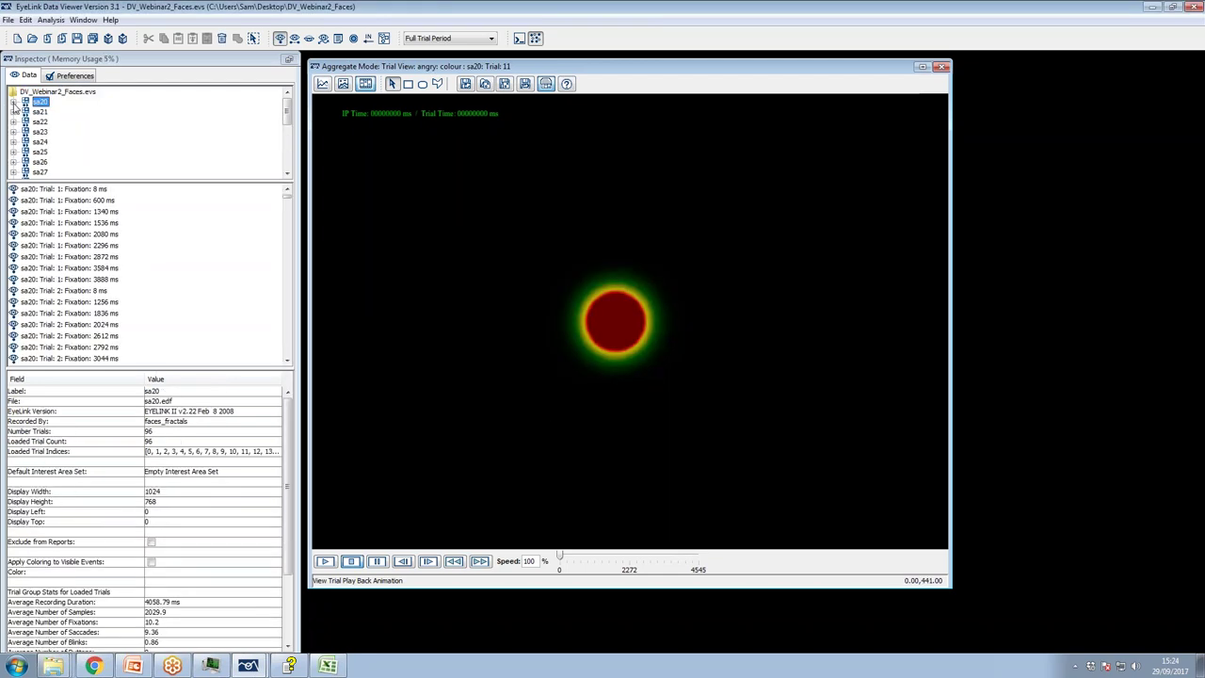
pyautogui.click(343, 83)
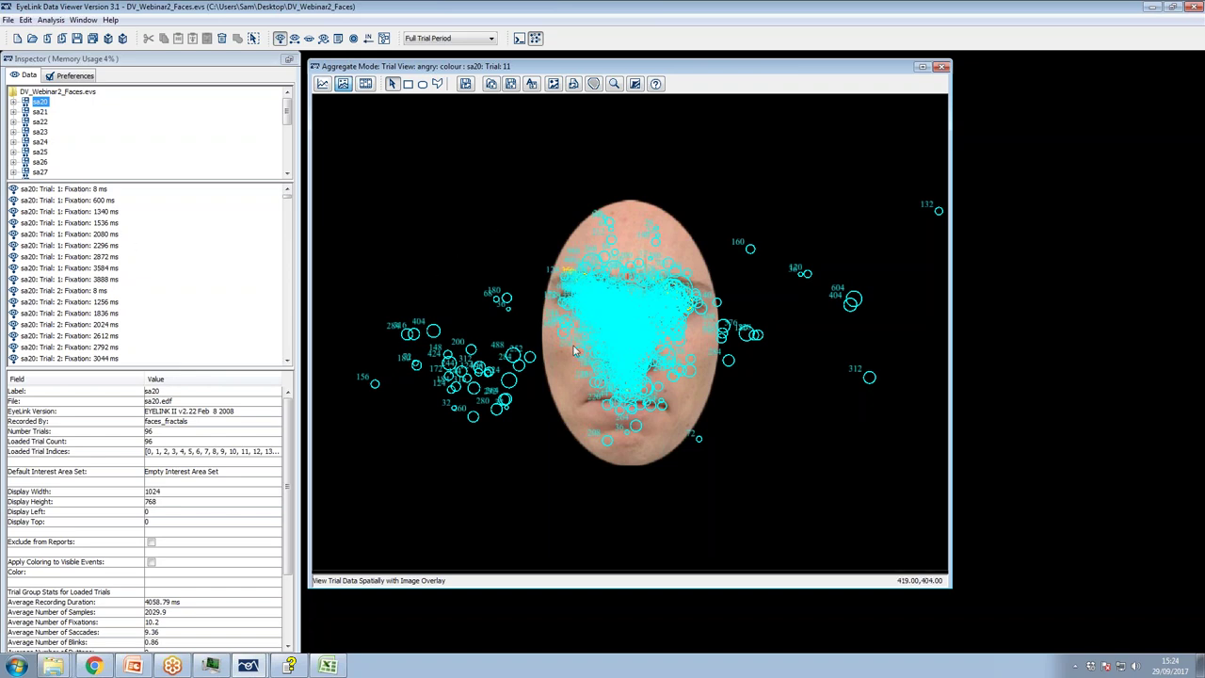
pyautogui.click(36, 112)
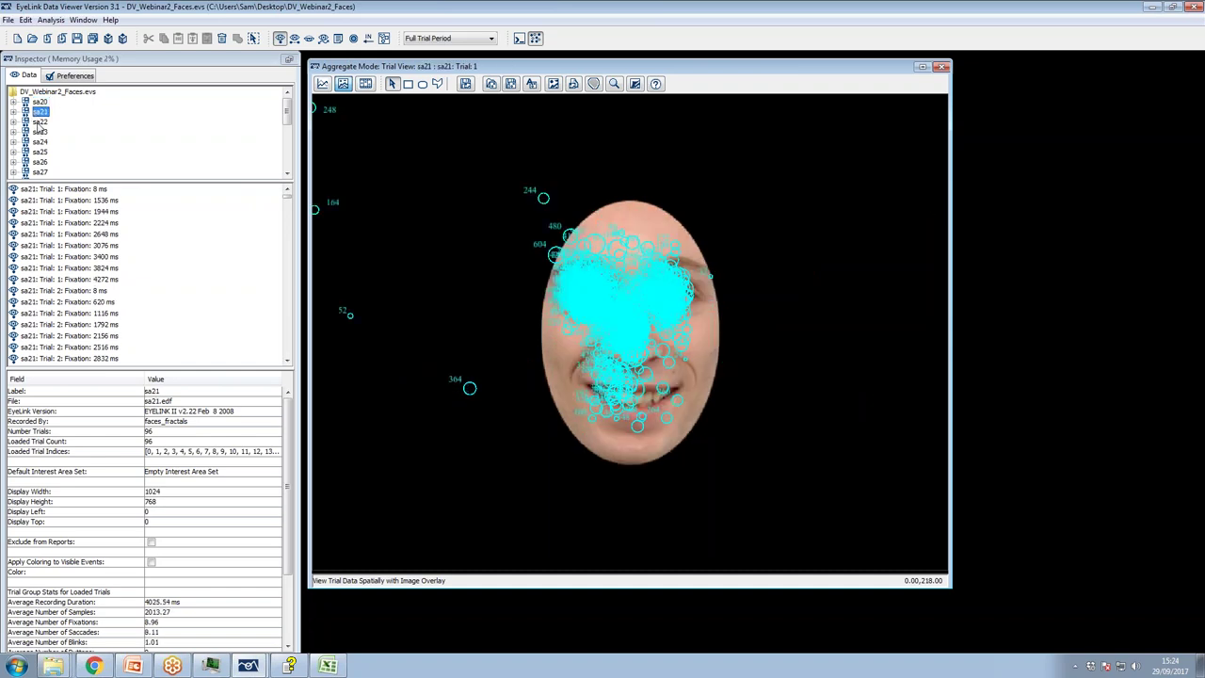
pyautogui.click(40, 122)
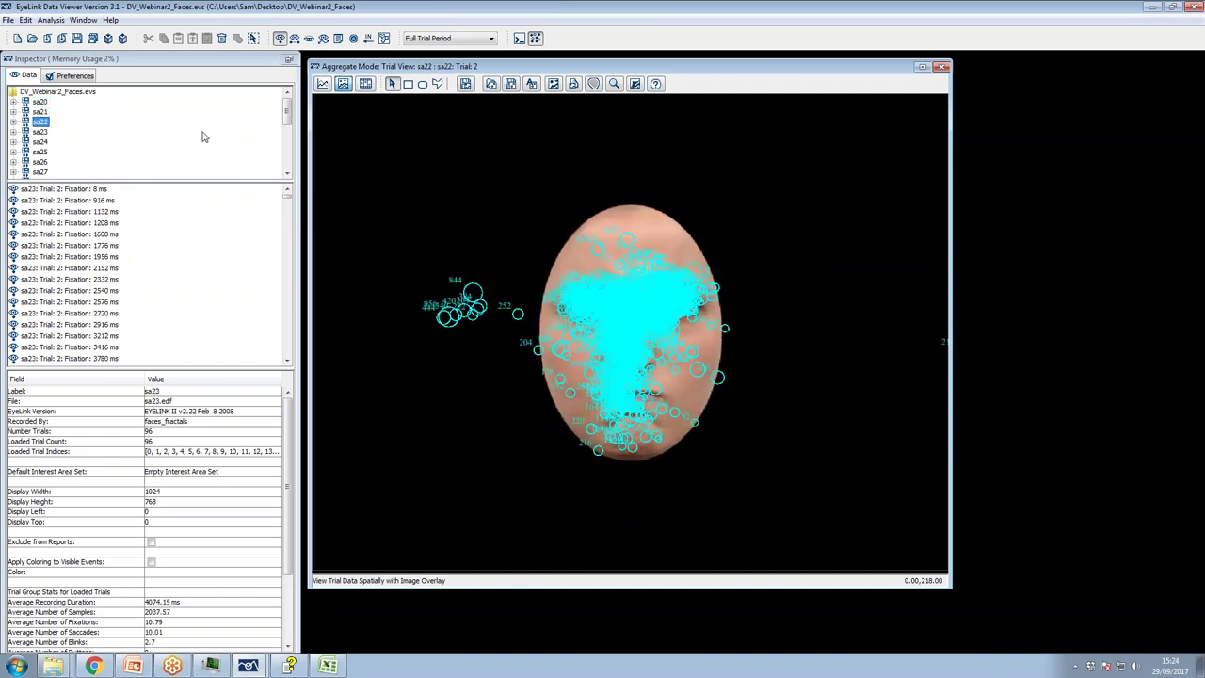
pyautogui.press('Down')
pyautogui.click(41, 142)
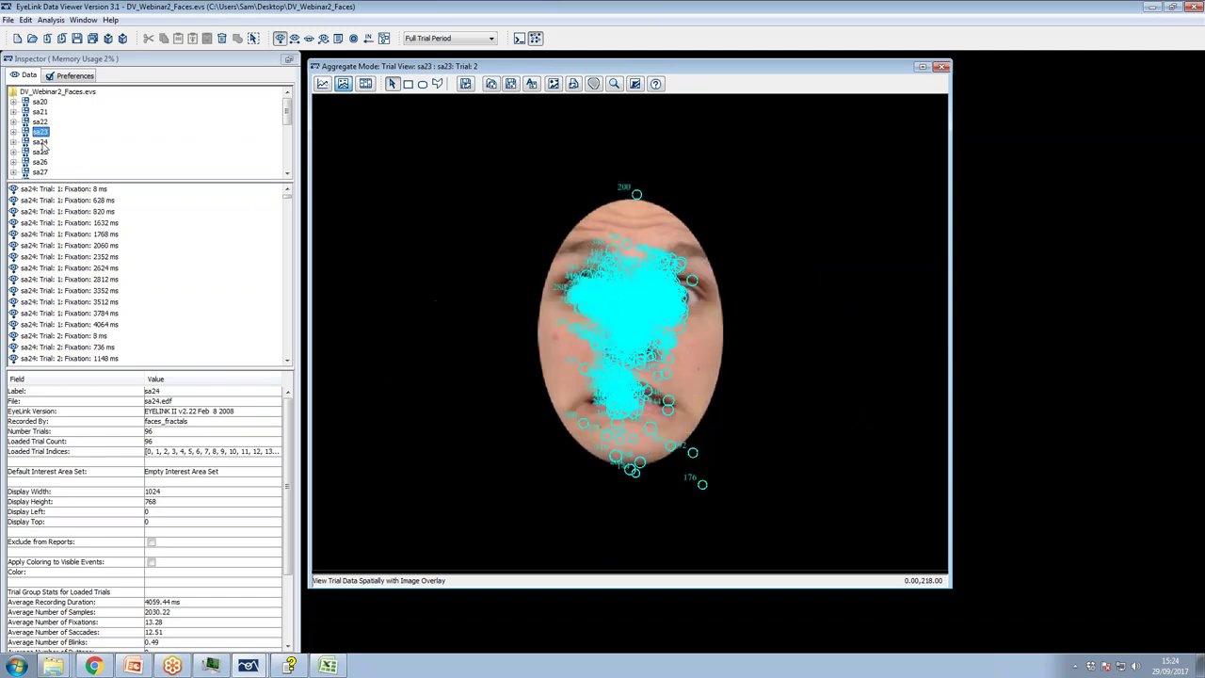
pyautogui.click(42, 152)
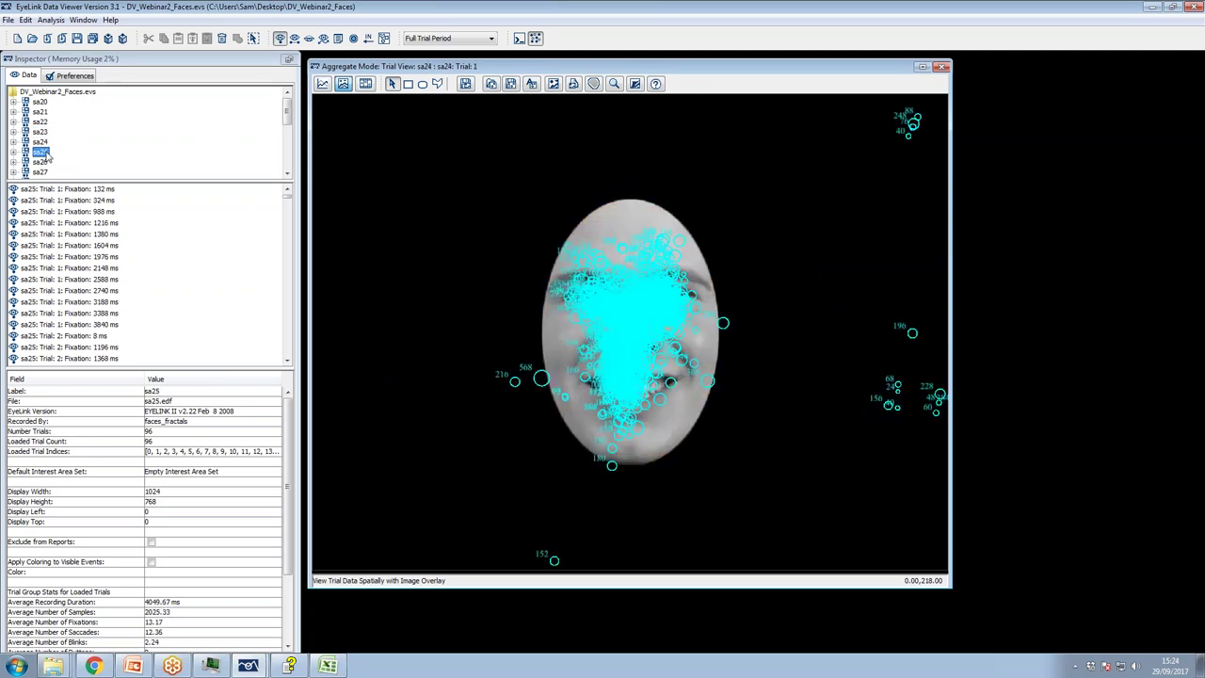
pyautogui.click(39, 102)
pyautogui.click(449, 38)
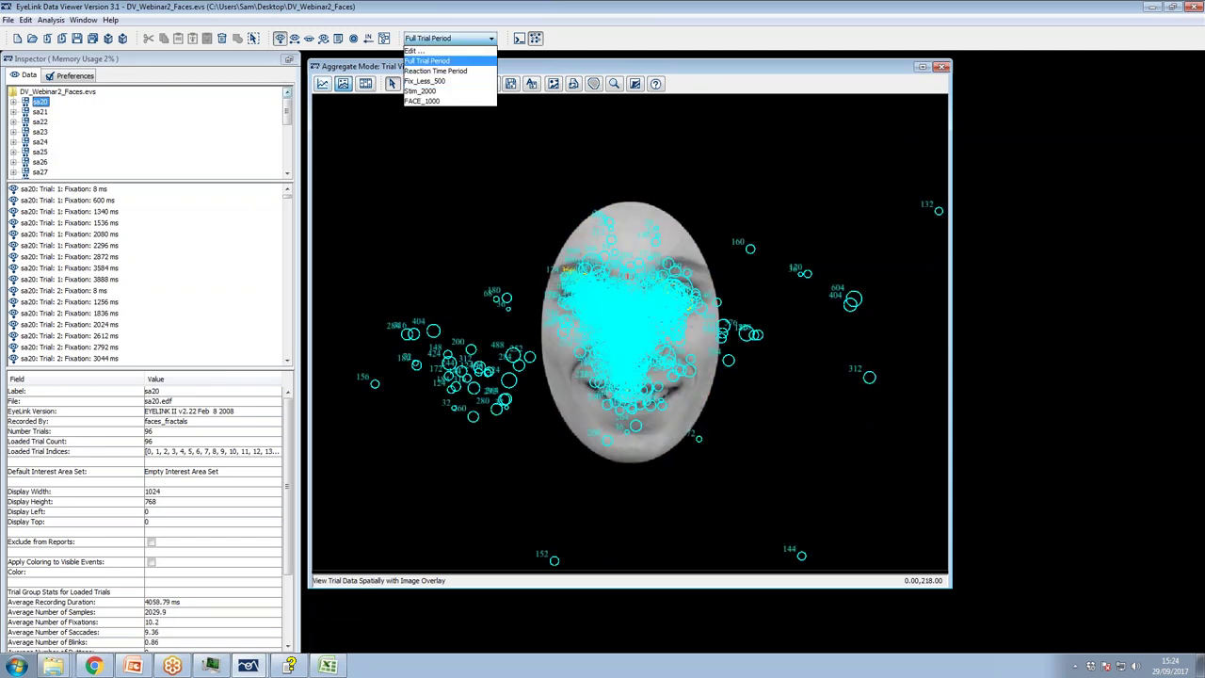
# Limit fixations to the FACE_1000 interest period, review sa21–sa25, then show sa20 in Playback Animation
pyautogui.click(430, 101)
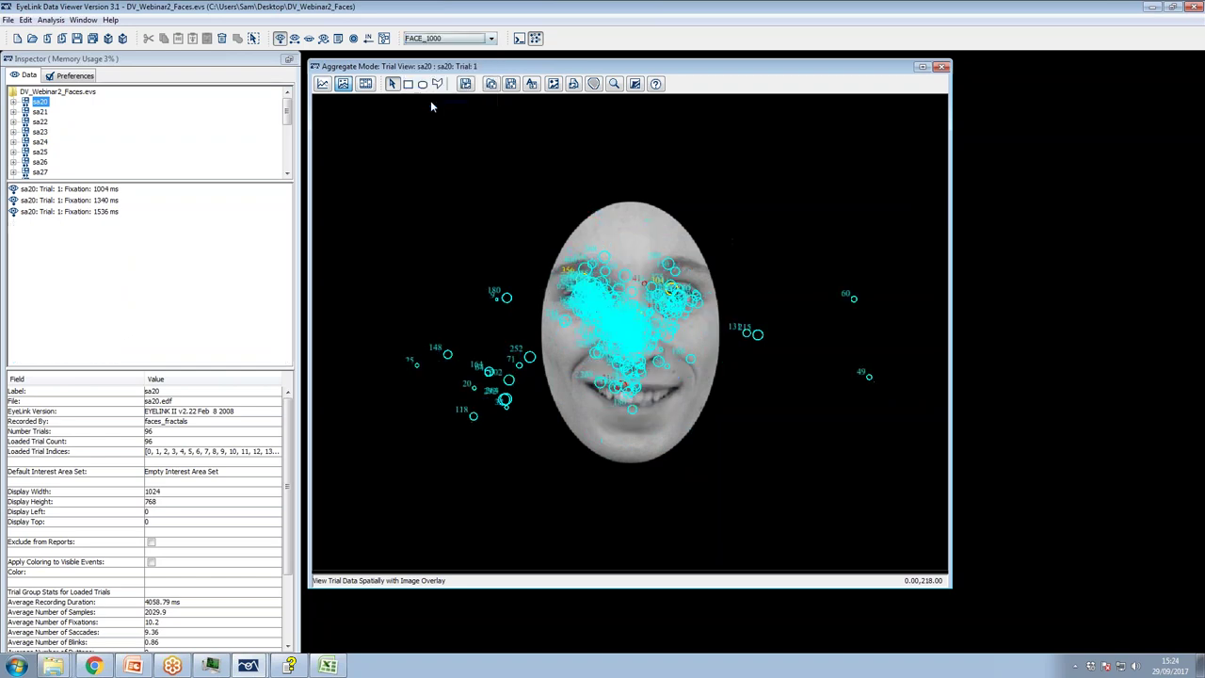
pyautogui.click(38, 113)
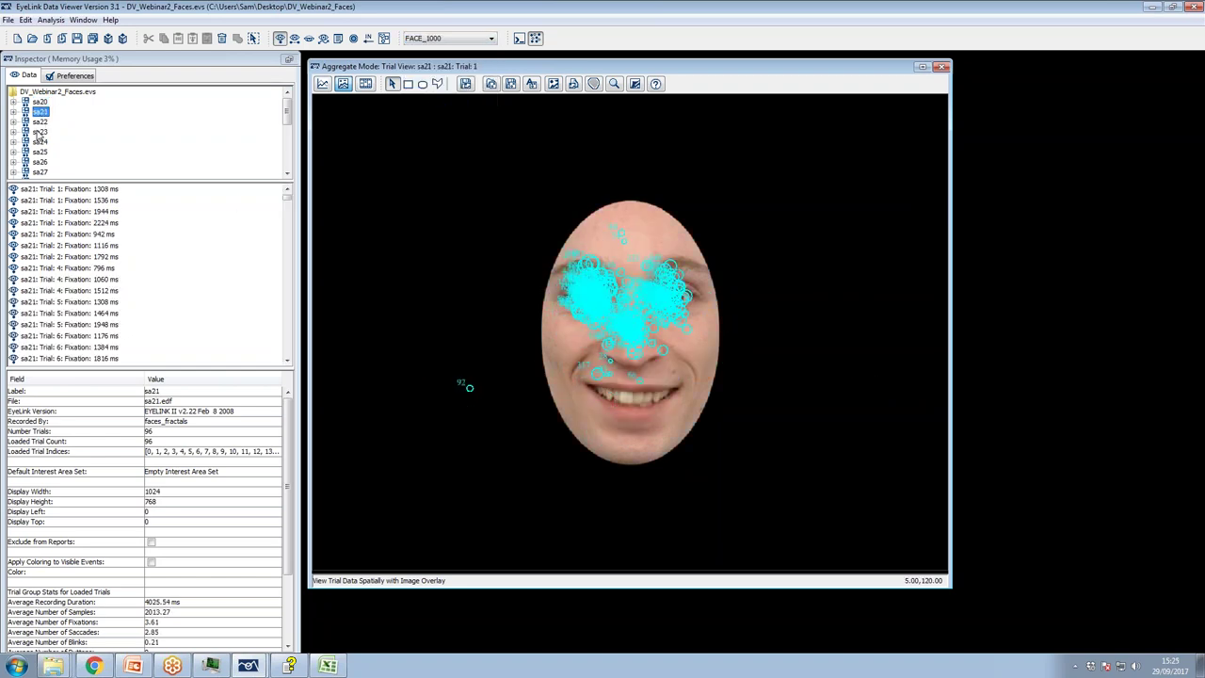
pyautogui.click(39, 132)
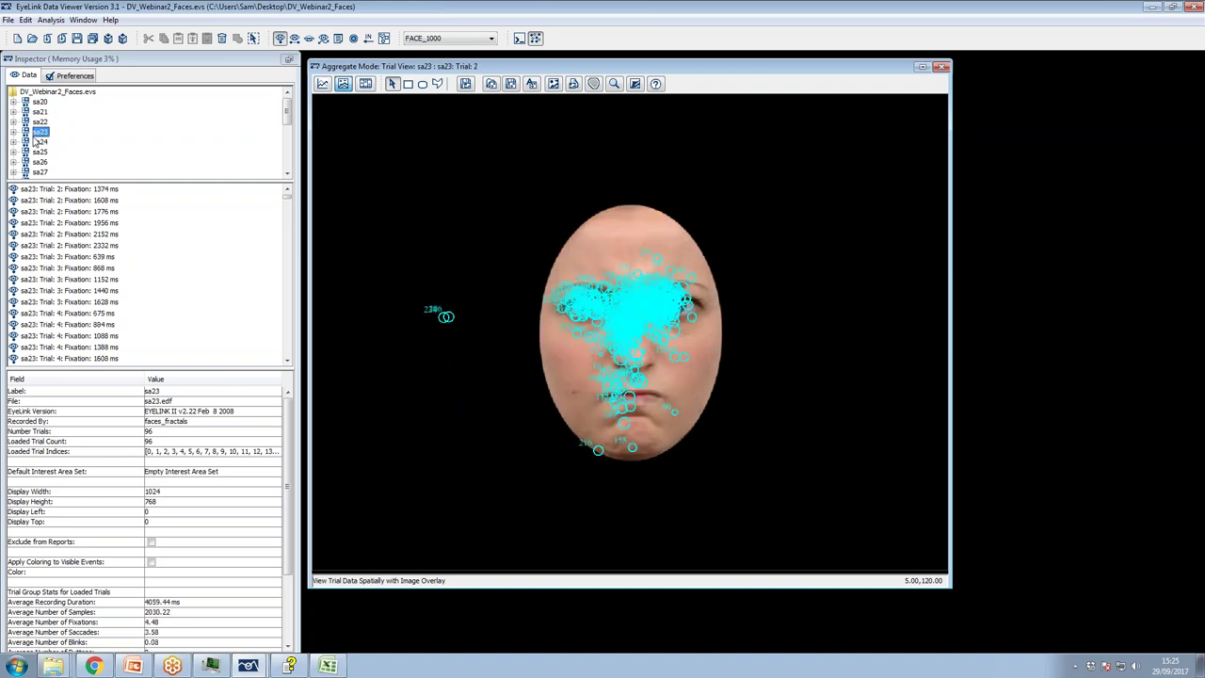
pyautogui.click(40, 143)
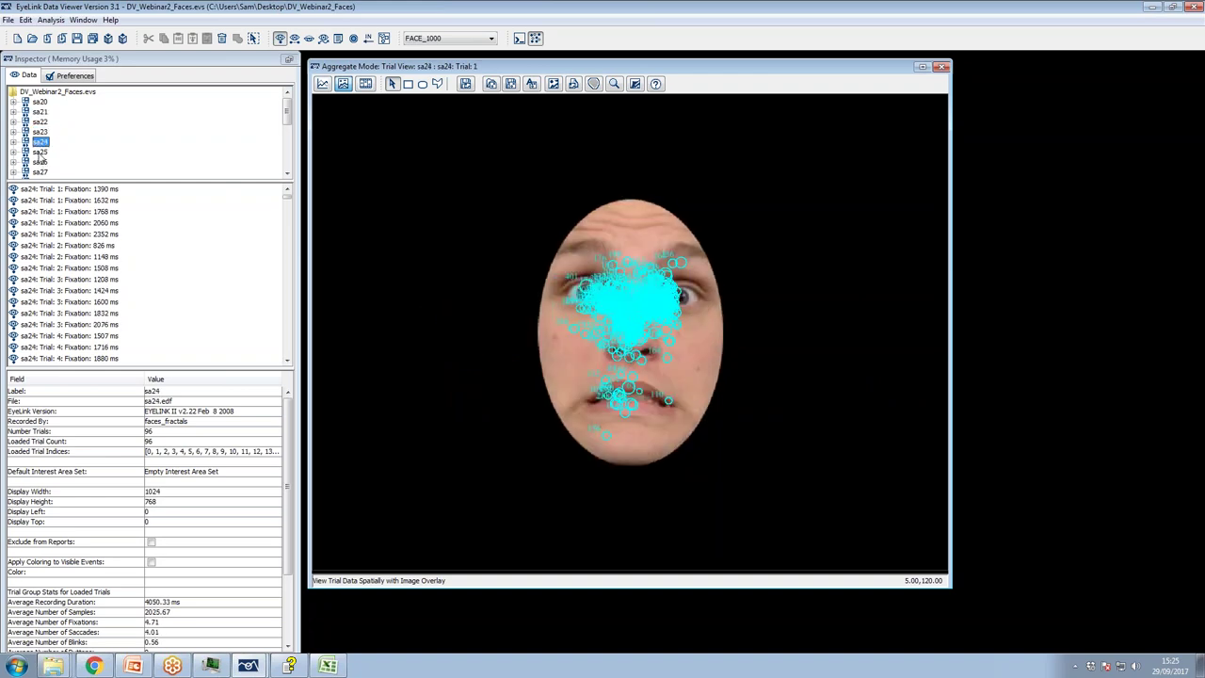
pyautogui.click(39, 153)
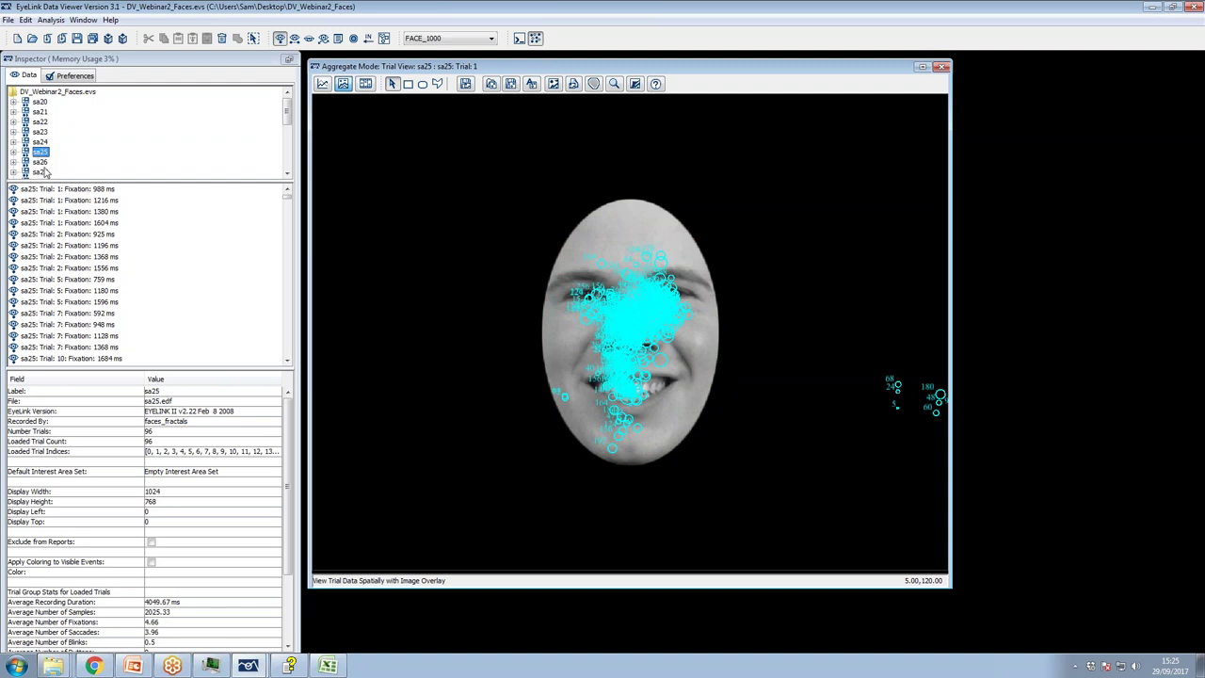
pyautogui.click(40, 102)
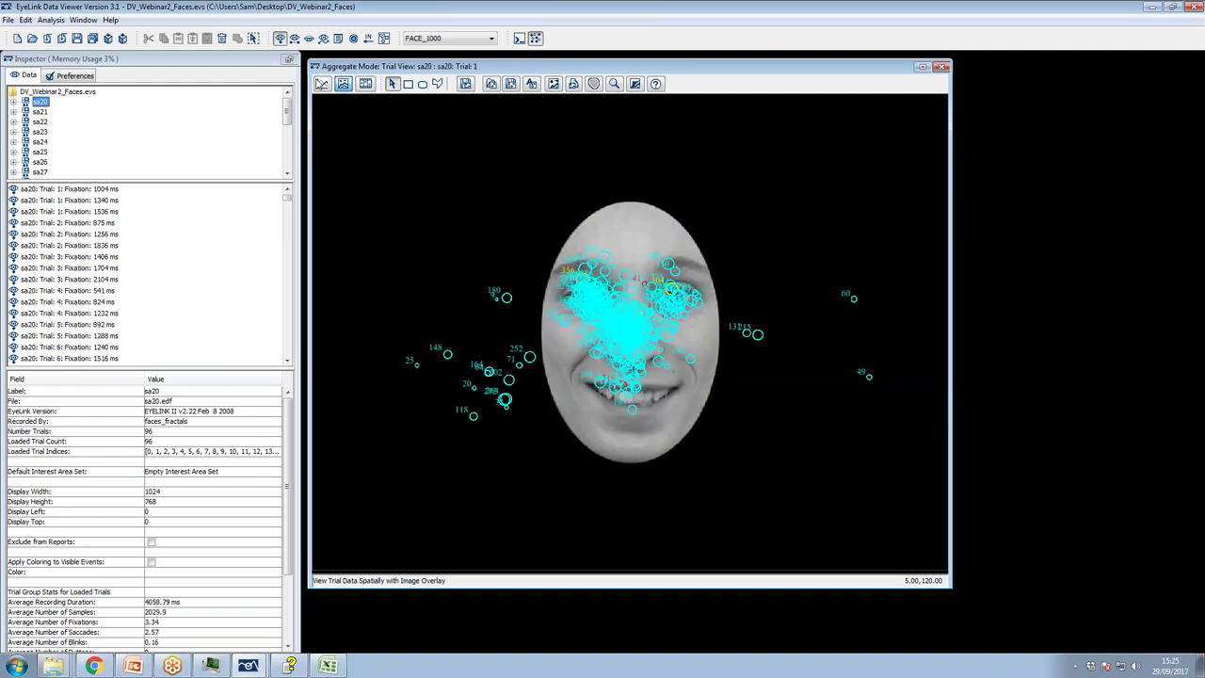
pyautogui.click(364, 85)
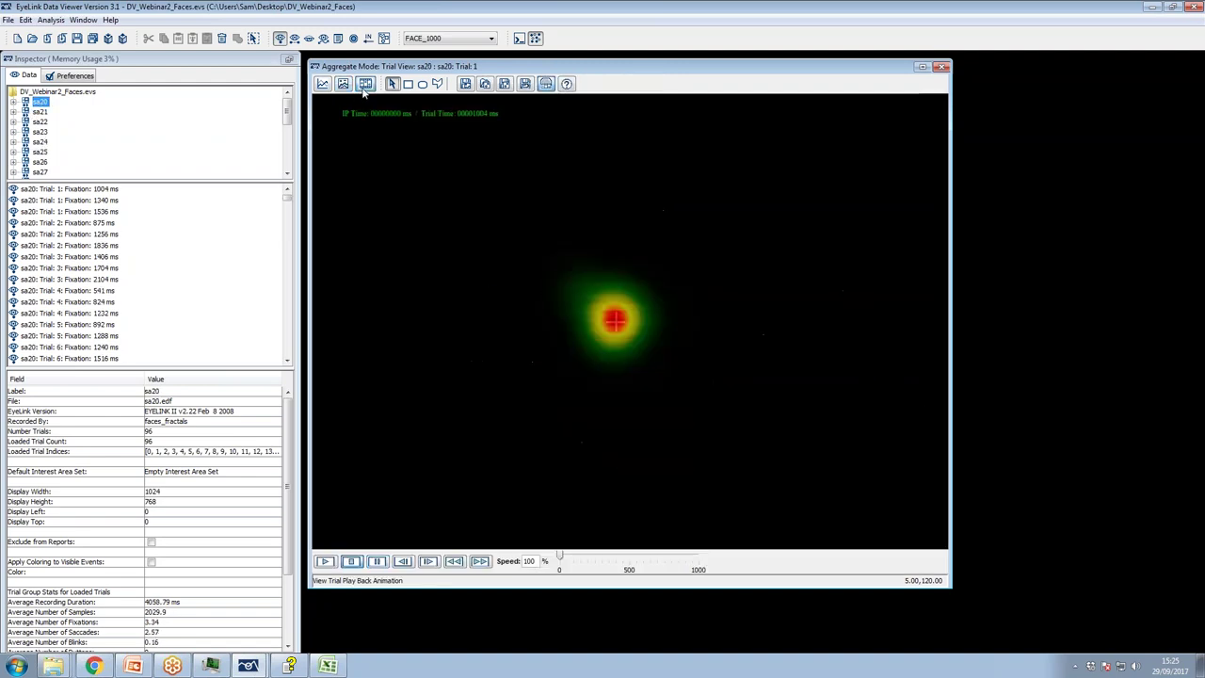
# Play the gaze heatmap for sa20, then for sa23, compare with Spatial Overlay, and return to playback
pyautogui.click(325, 562)
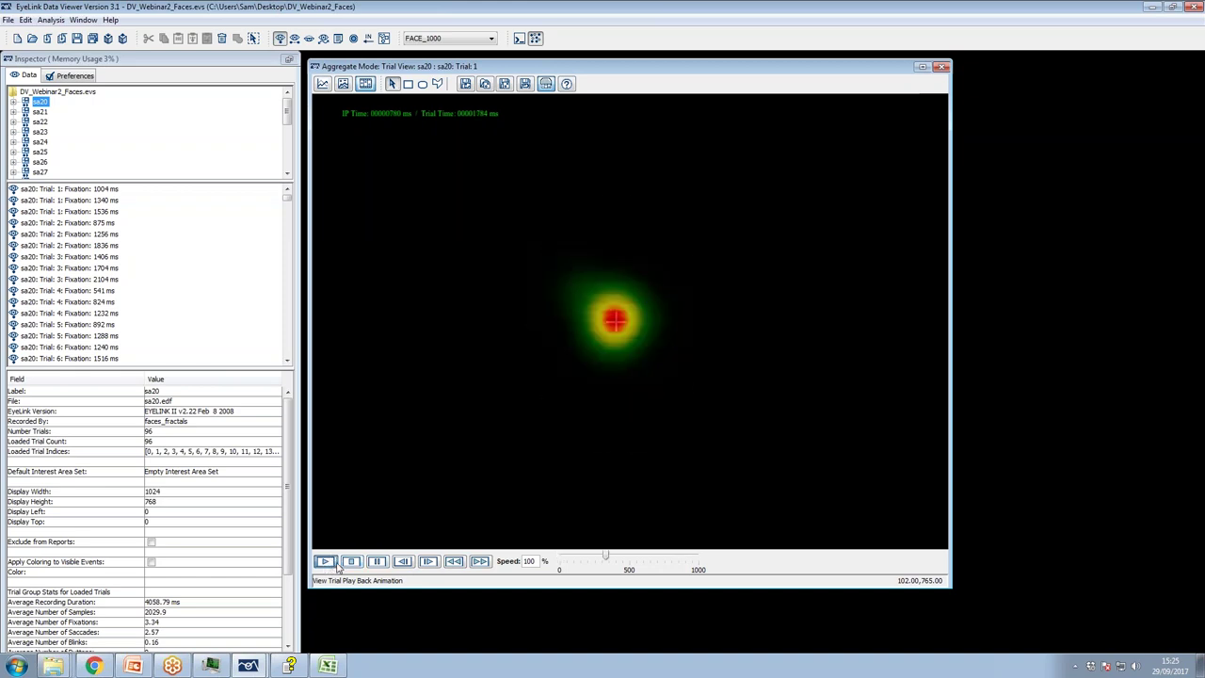
pyautogui.click(41, 132)
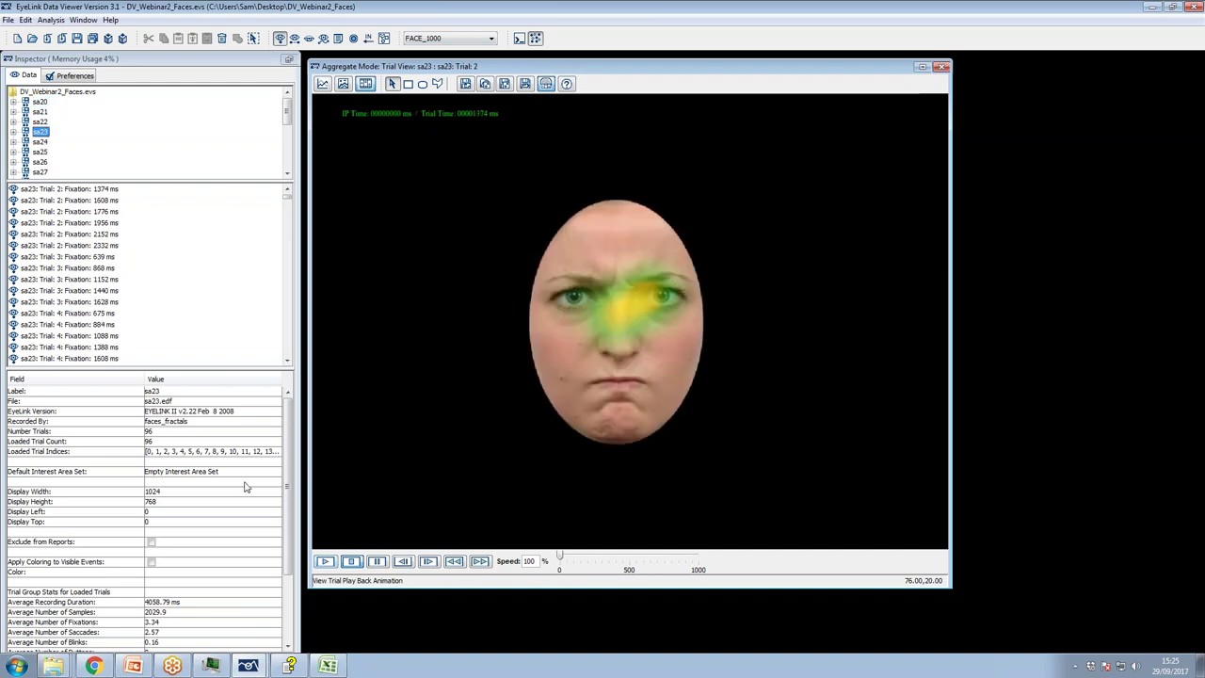
pyautogui.click(325, 561)
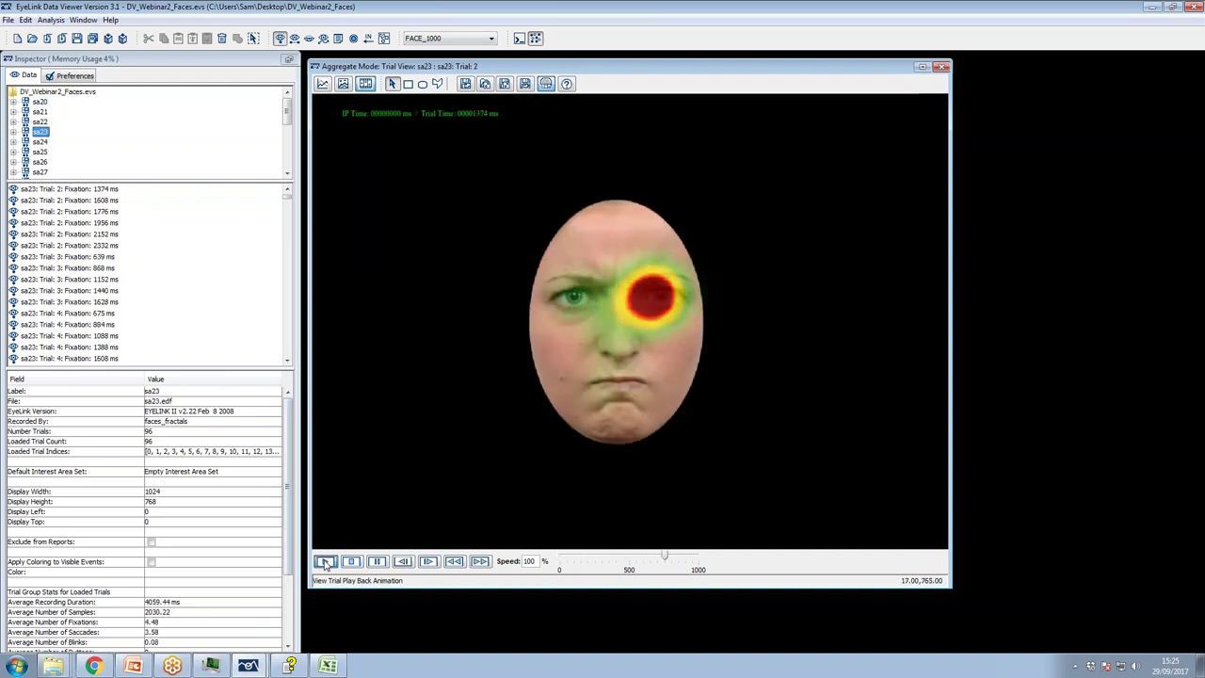
pyautogui.click(325, 561)
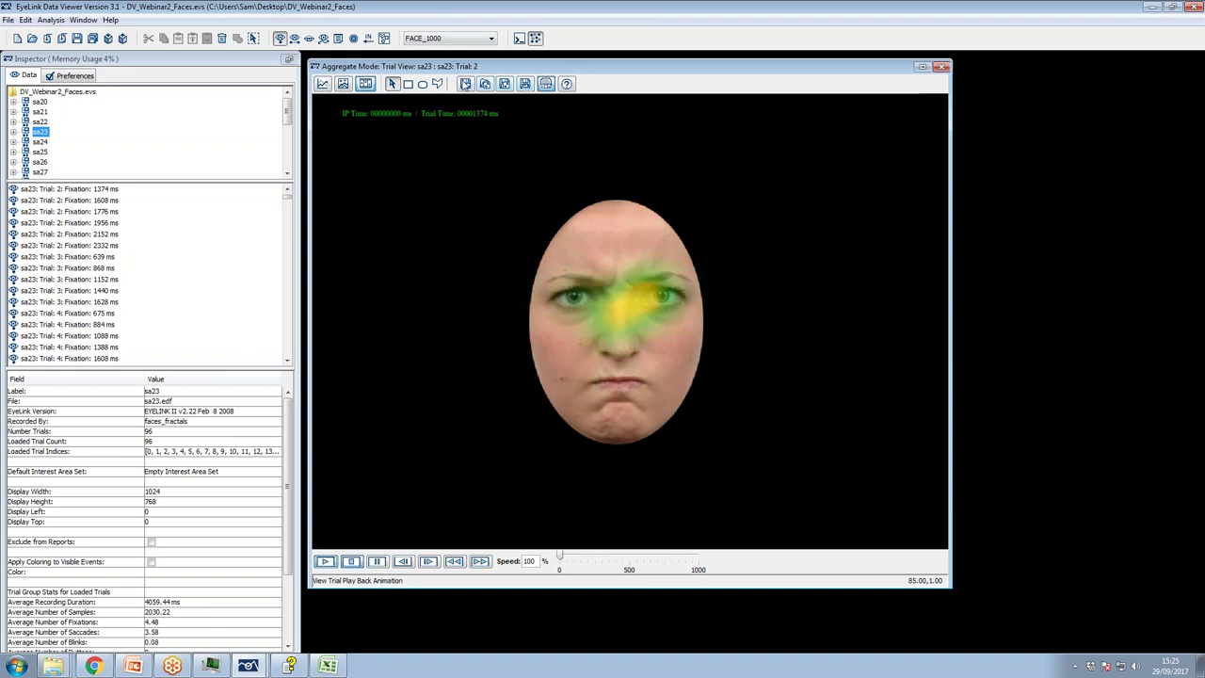
pyautogui.click(342, 84)
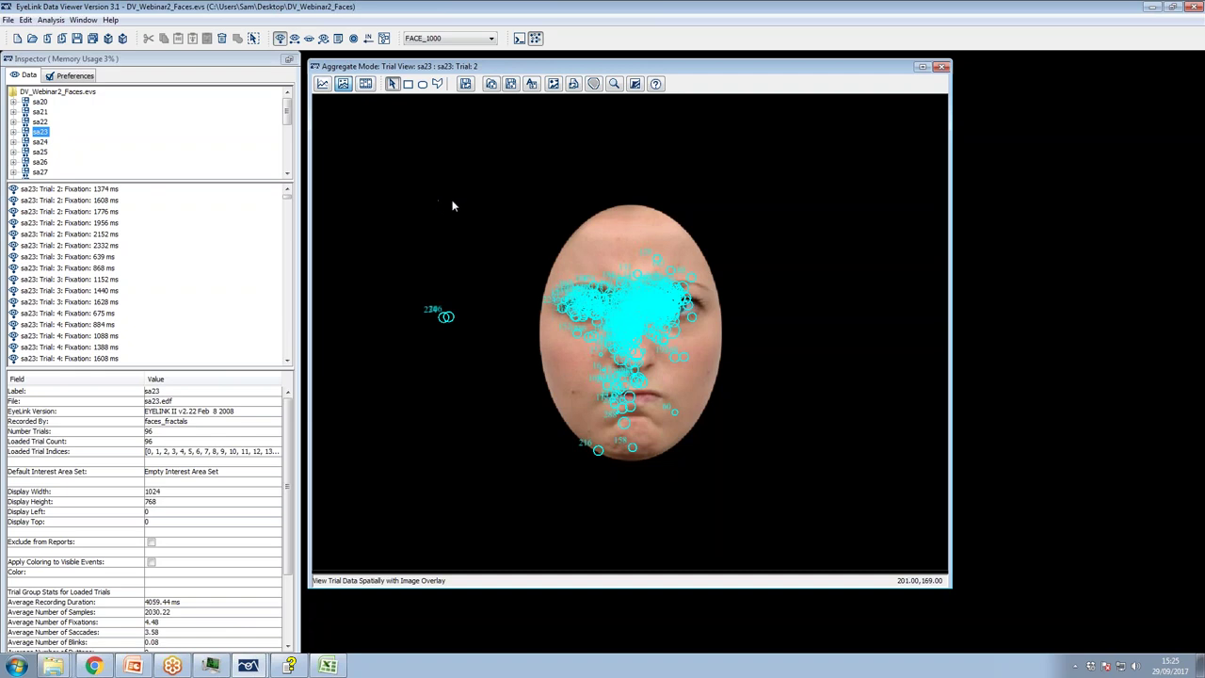
pyautogui.click(366, 84)
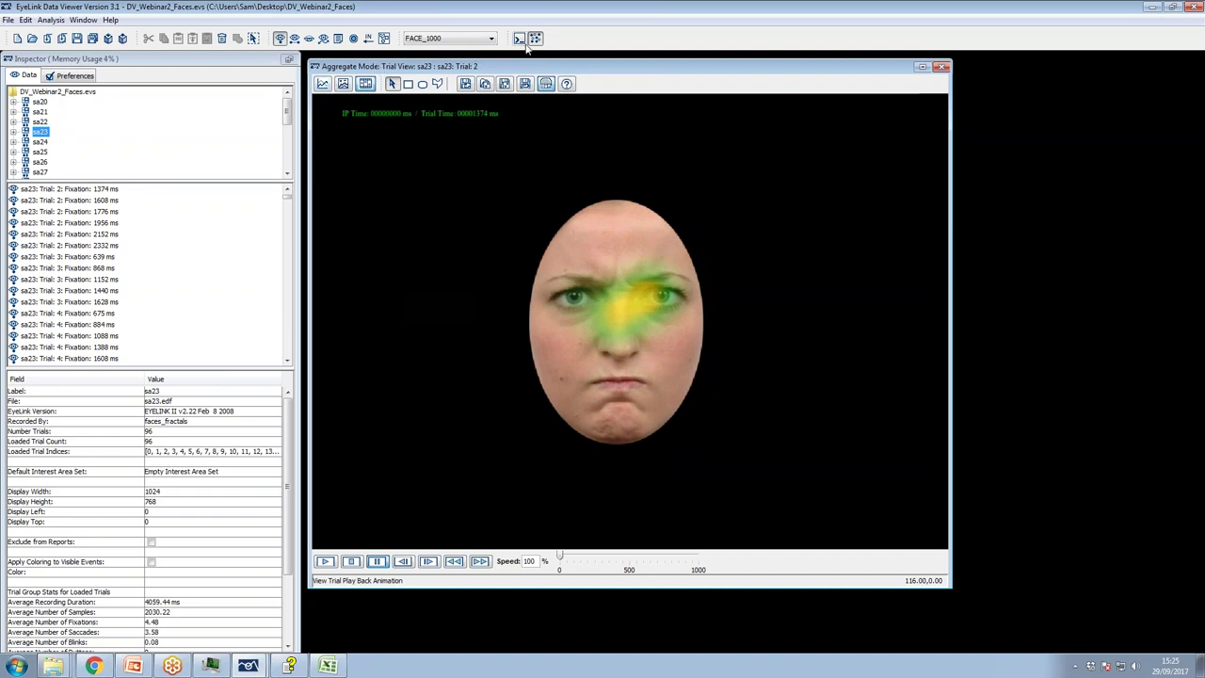
# Show the trial as a 2D Temporal Graph with Right Eye X and Y traces
pyautogui.click(321, 84)
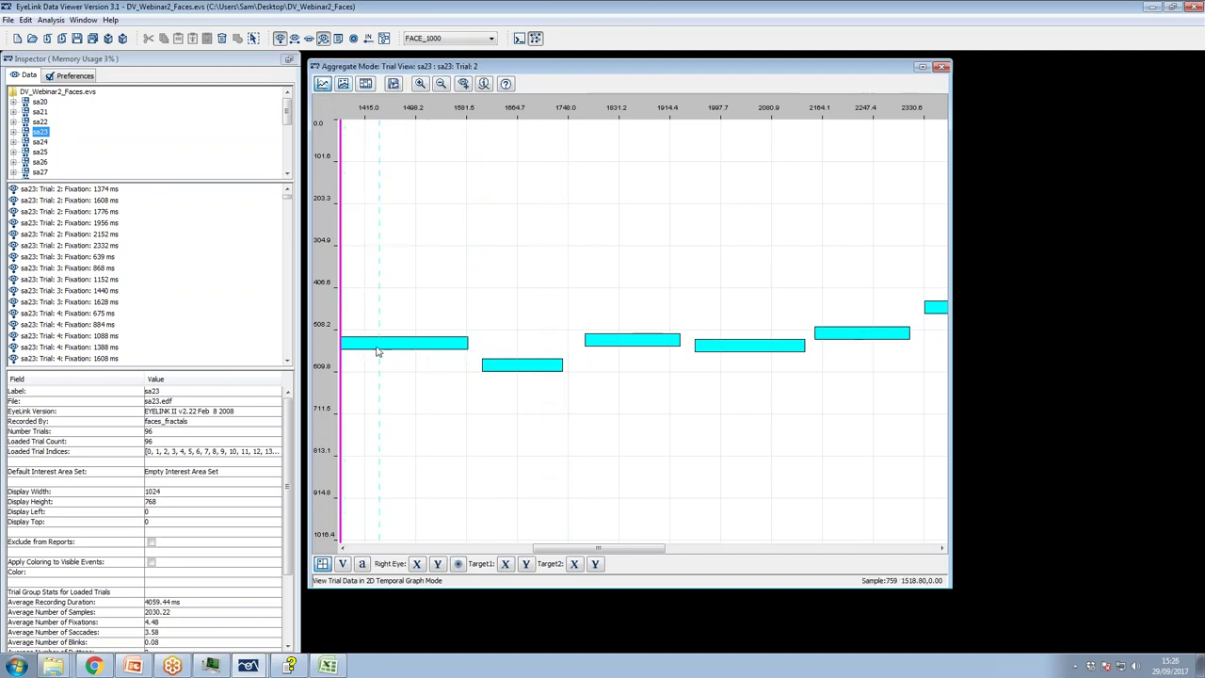
pyautogui.click(416, 563)
pyautogui.click(437, 563)
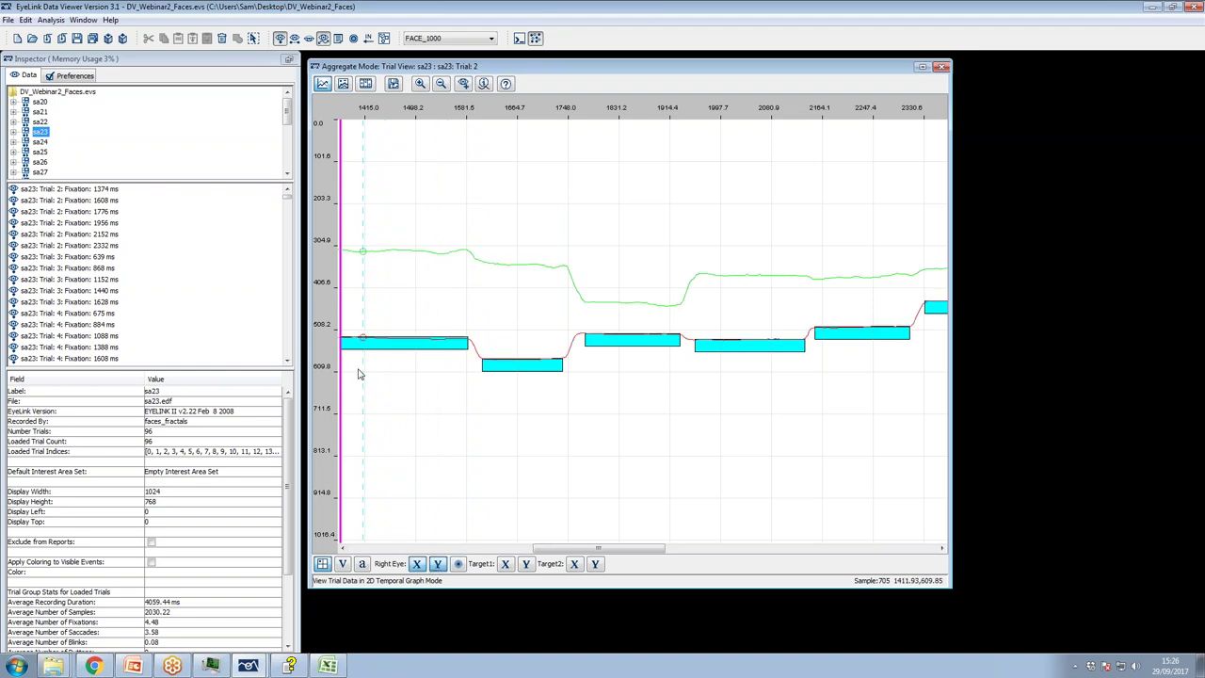
# Step through sa23's Trials 2–4, then show Trial 2's fixations in Spatial Overlay
pyautogui.click(13, 131)
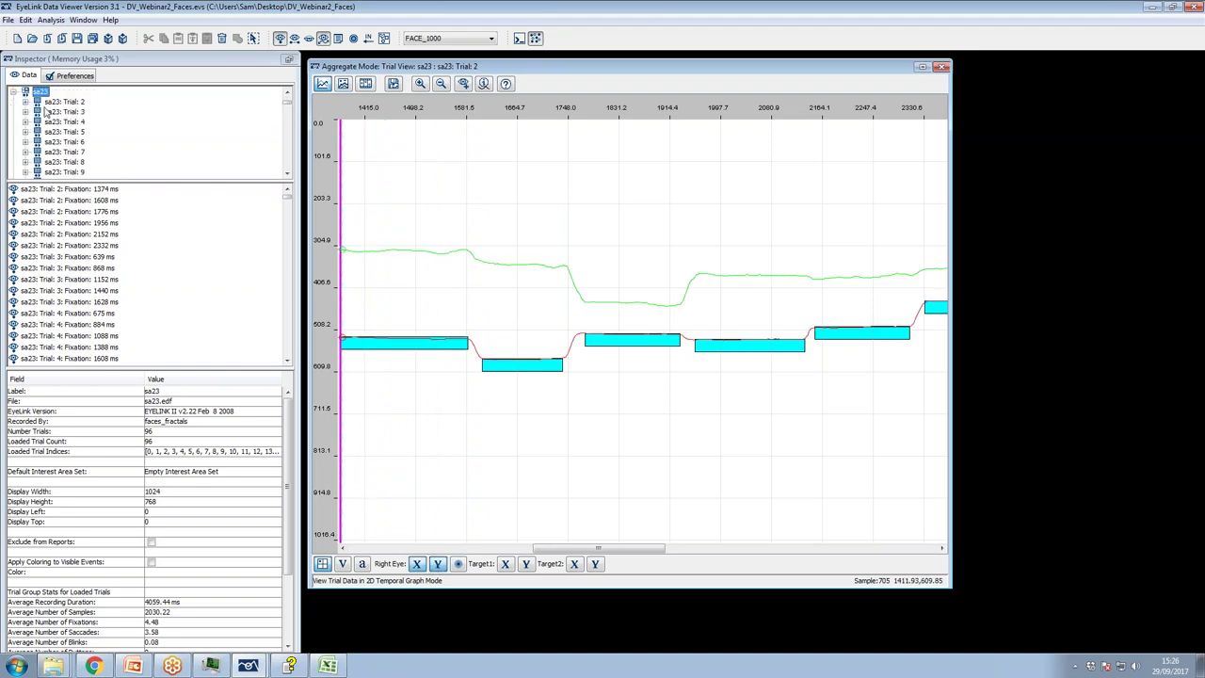
pyautogui.click(54, 104)
pyautogui.click(63, 112)
pyautogui.click(66, 123)
pyautogui.click(64, 112)
pyautogui.click(62, 101)
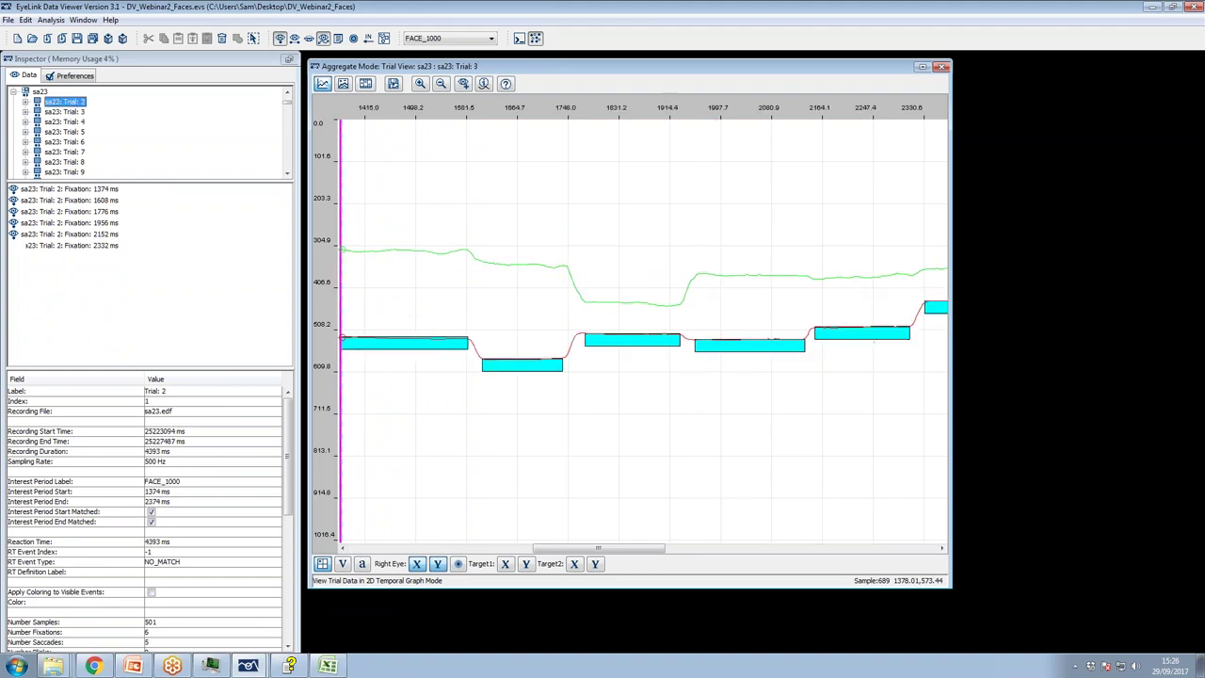
pyautogui.click(342, 84)
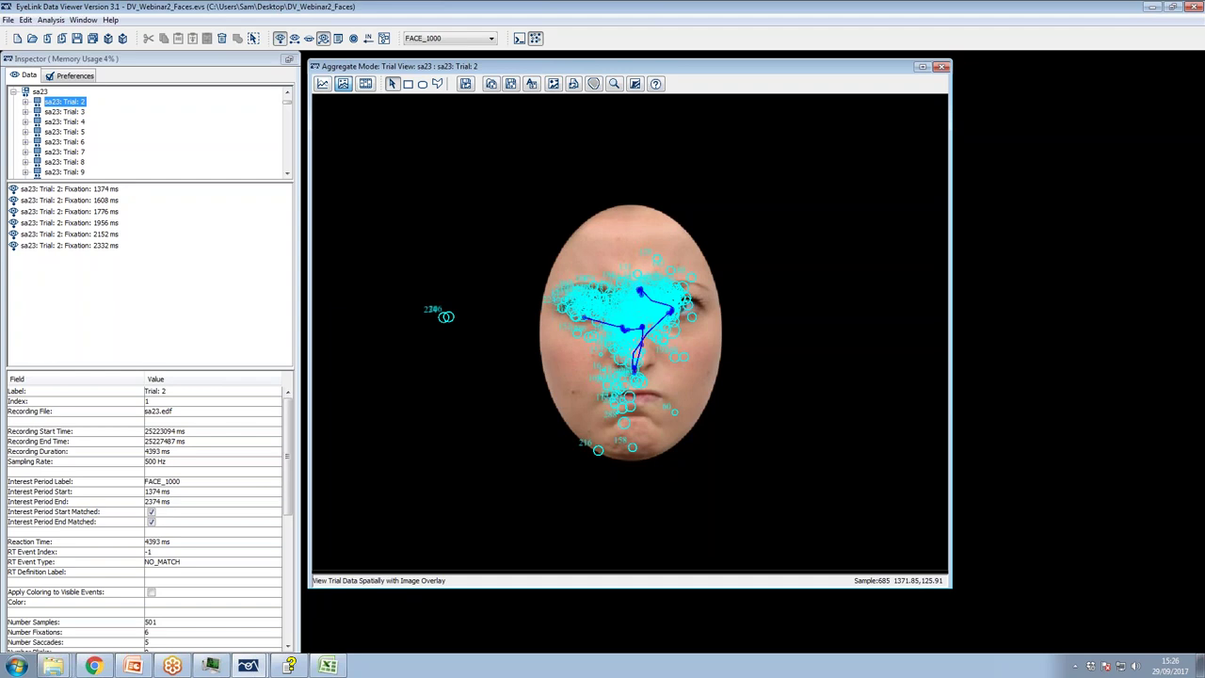
# Add Emotion as the Trial Grouping variable, regroup, and select the angry group
pyautogui.click(69, 78)
pyautogui.click(26, 76)
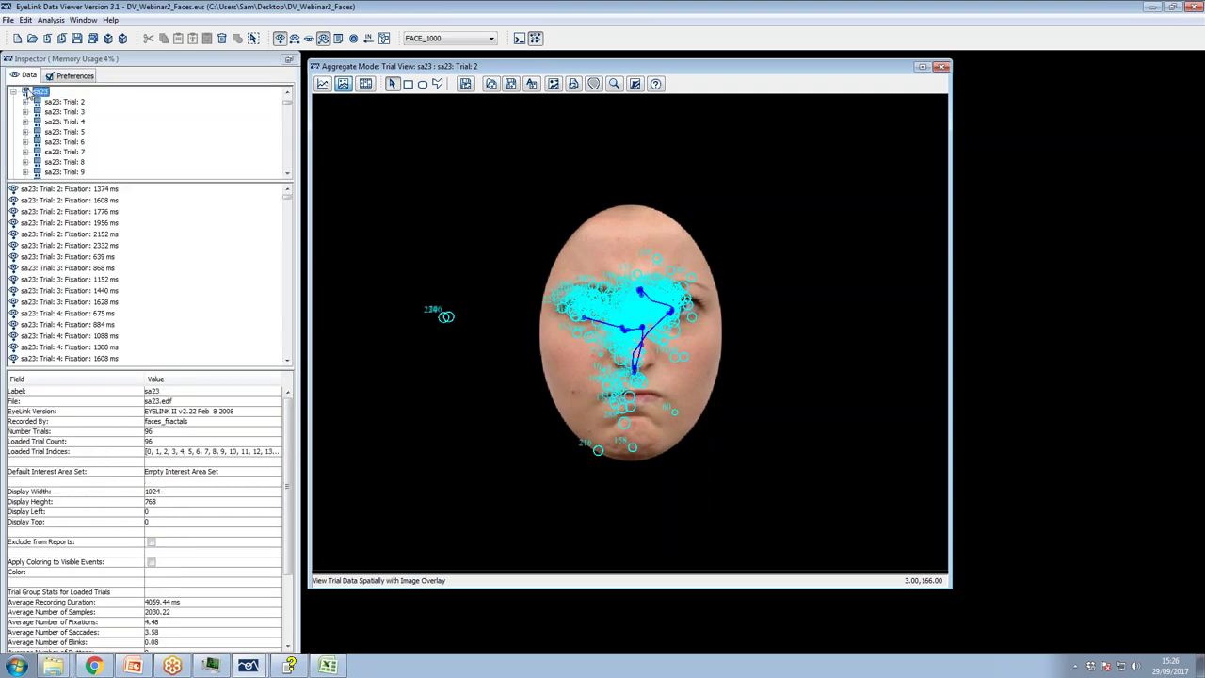
pyautogui.rightClick(51, 92)
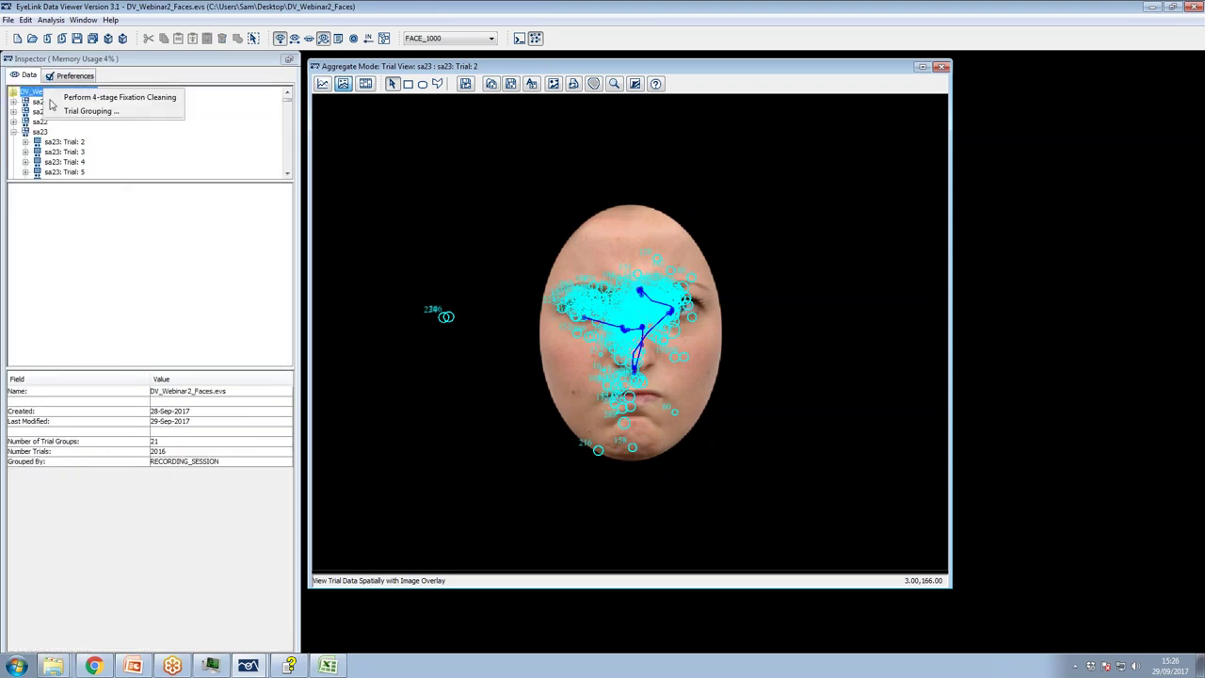
pyautogui.click(70, 111)
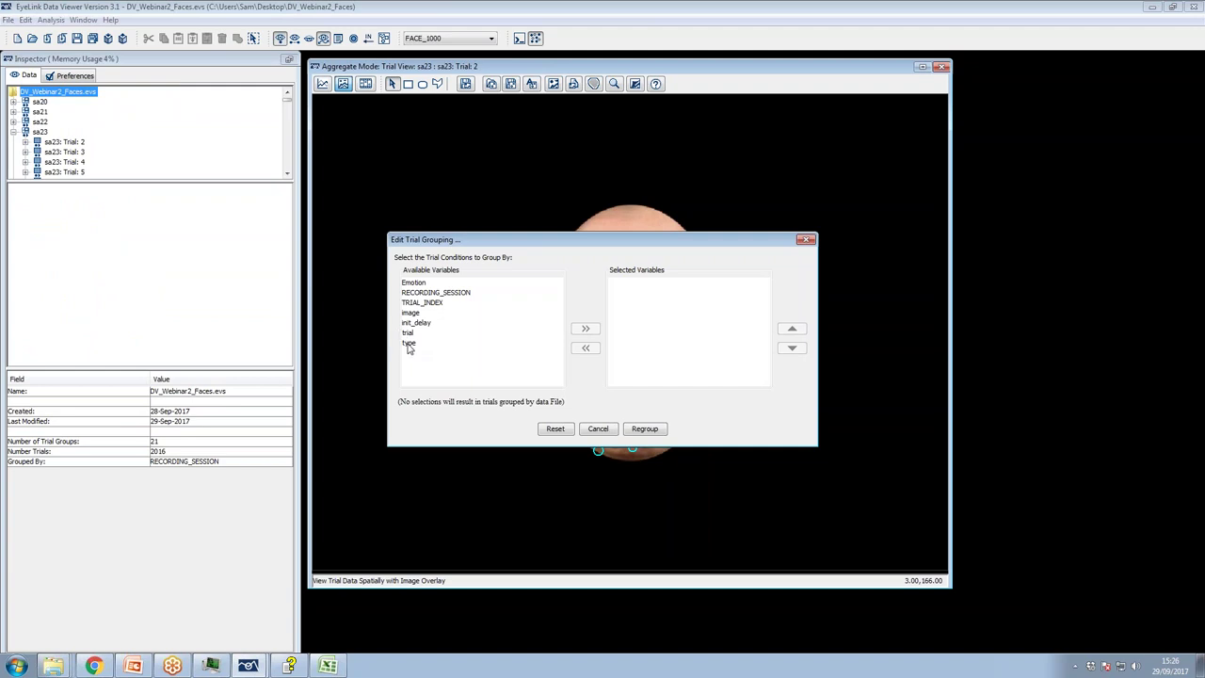
pyautogui.click(408, 345)
pyautogui.click(414, 283)
pyautogui.click(585, 328)
pyautogui.click(638, 431)
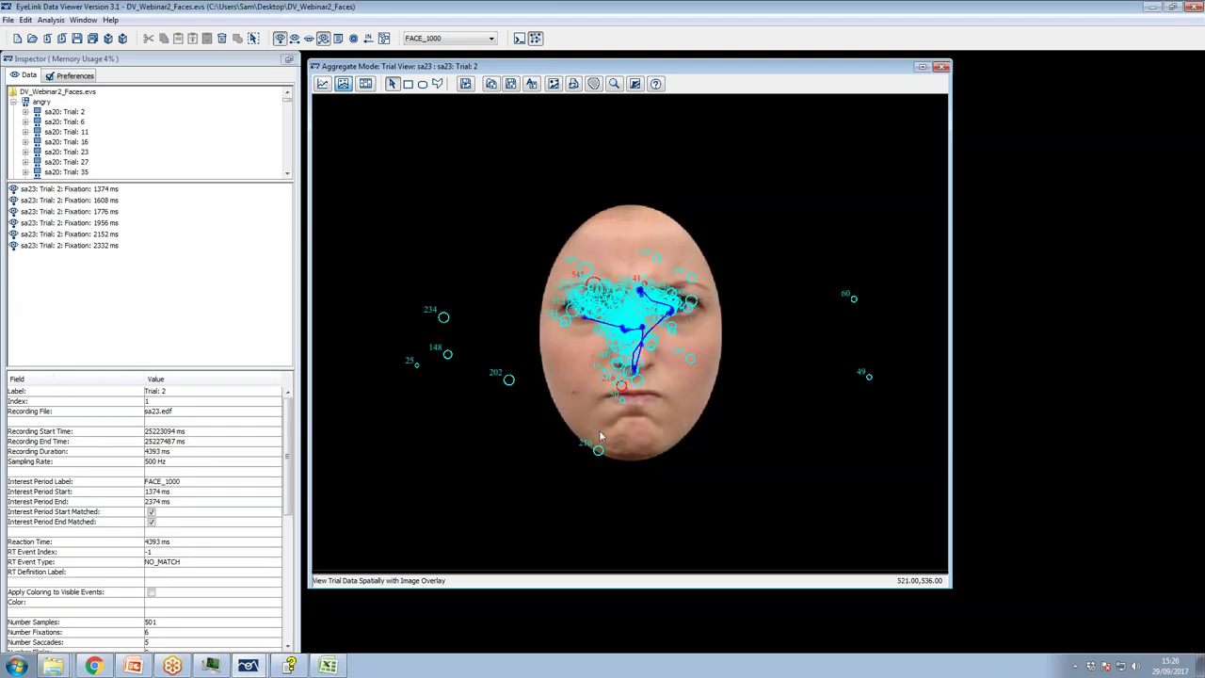
pyautogui.click(13, 101)
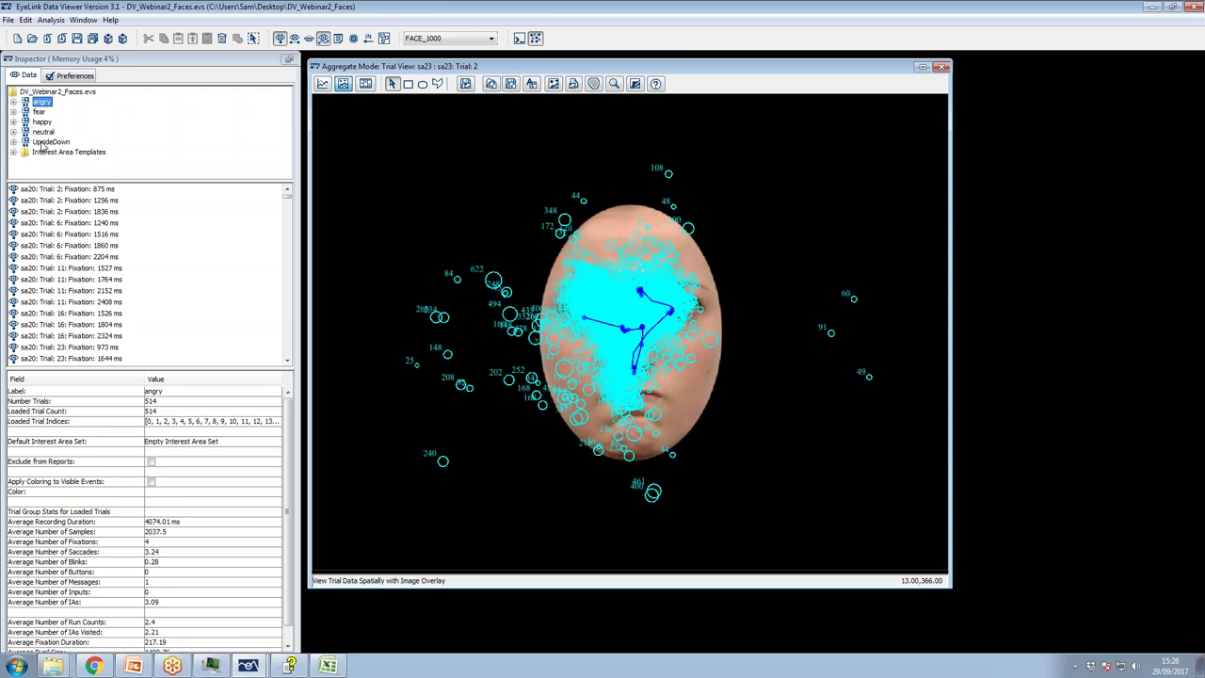
# Select the UpsideDown group and tick Exclude from Reports in its properties
pyautogui.click(43, 144)
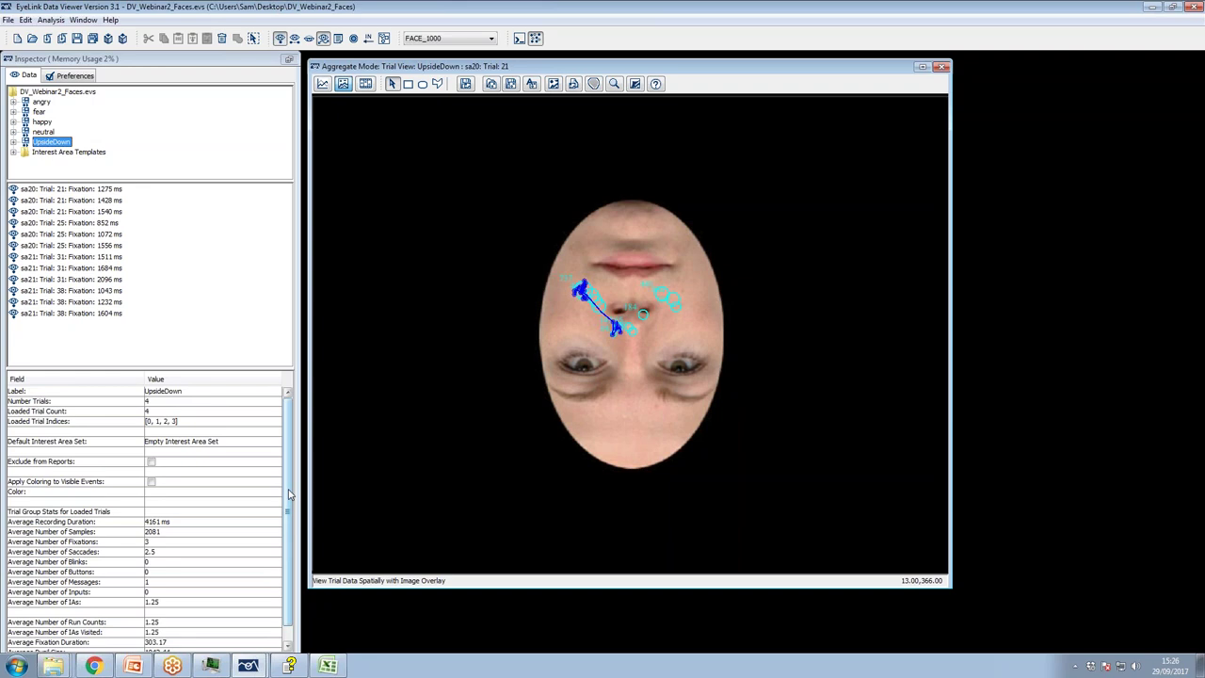
pyautogui.scroll(-1, 290, 508)
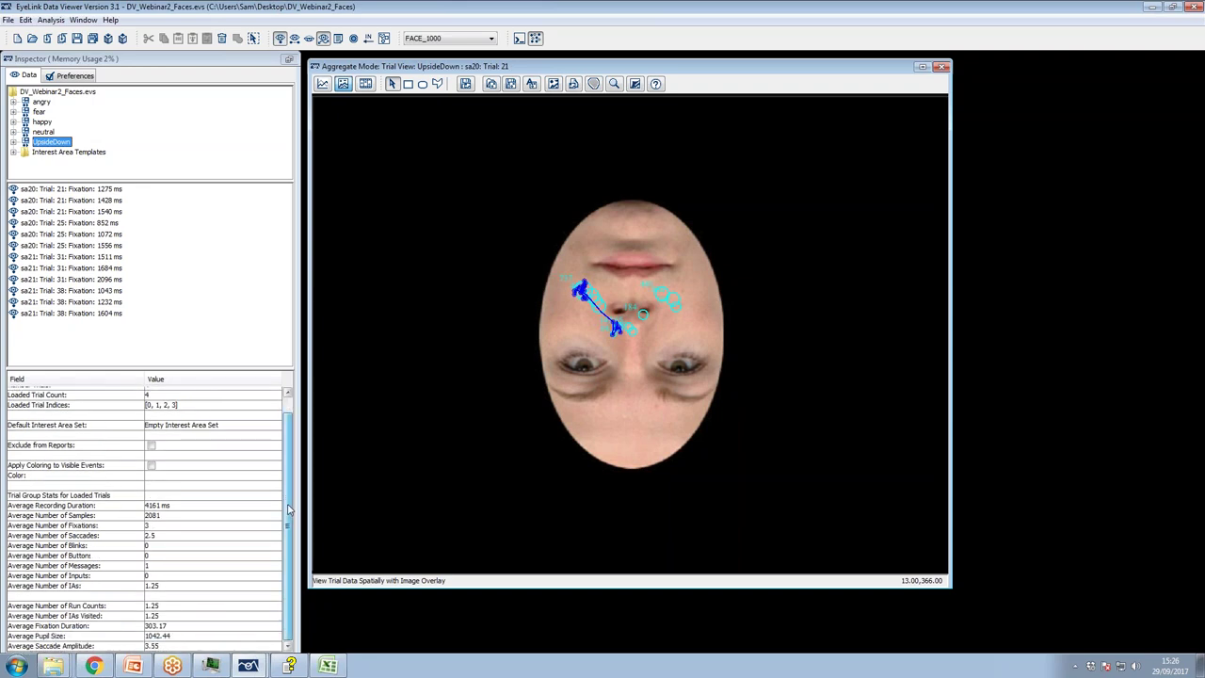
pyautogui.rightClick(48, 143)
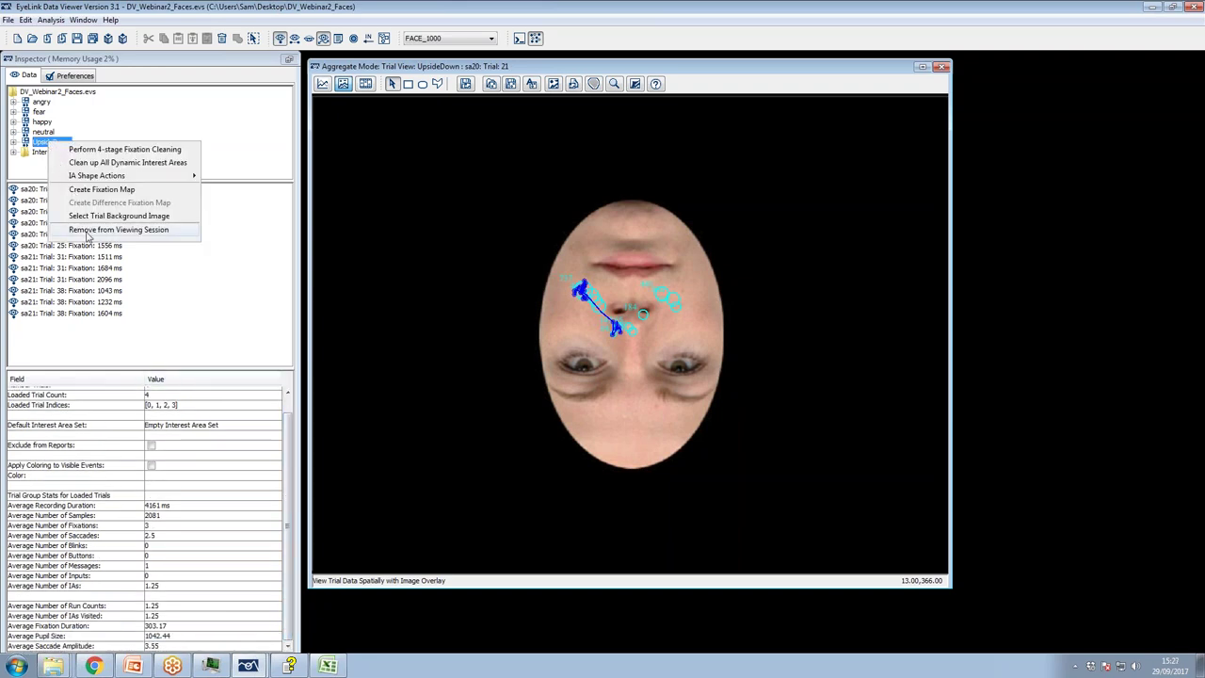
pyautogui.click(36, 146)
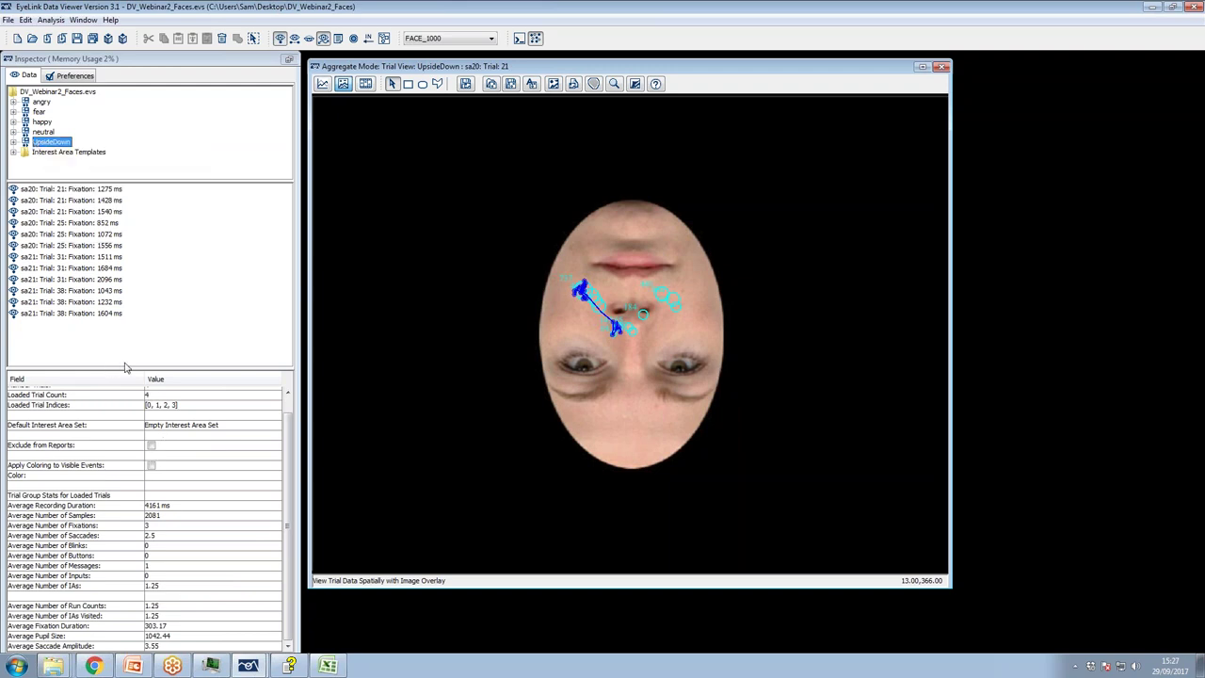
pyautogui.click(151, 446)
# Browse the Analysis reports menu and close it without choosing a report
pyautogui.click(51, 20)
pyautogui.moveTo(59, 36)
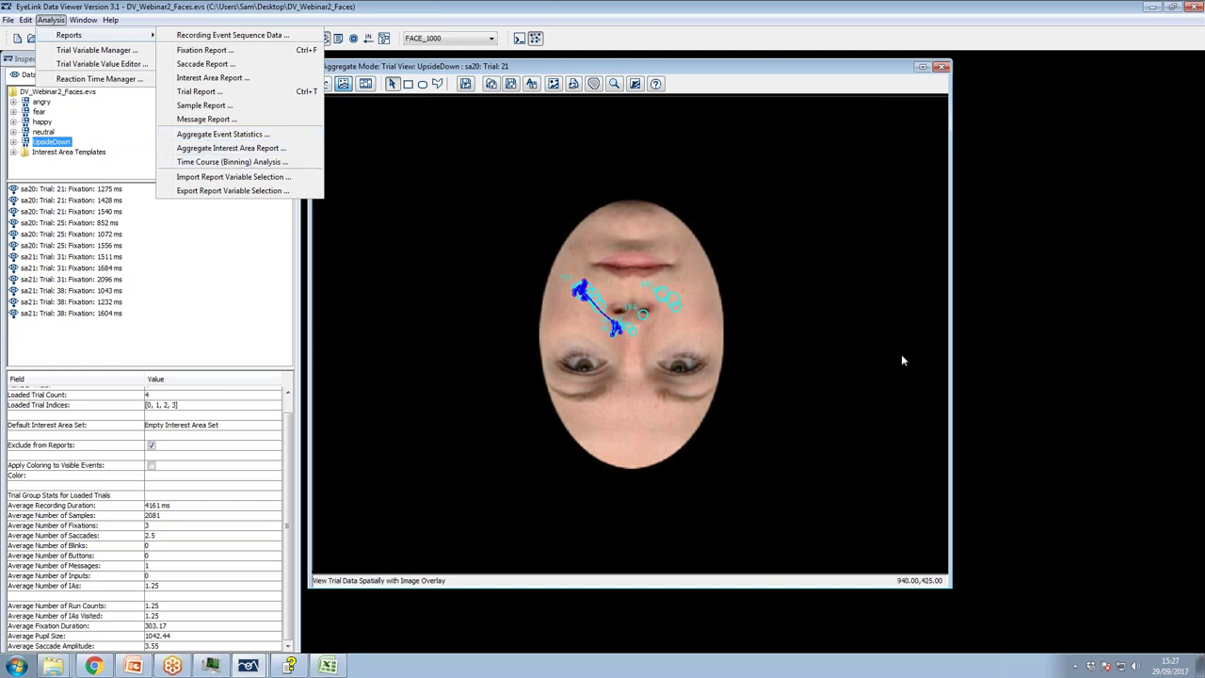
pyautogui.click(1122, 42)
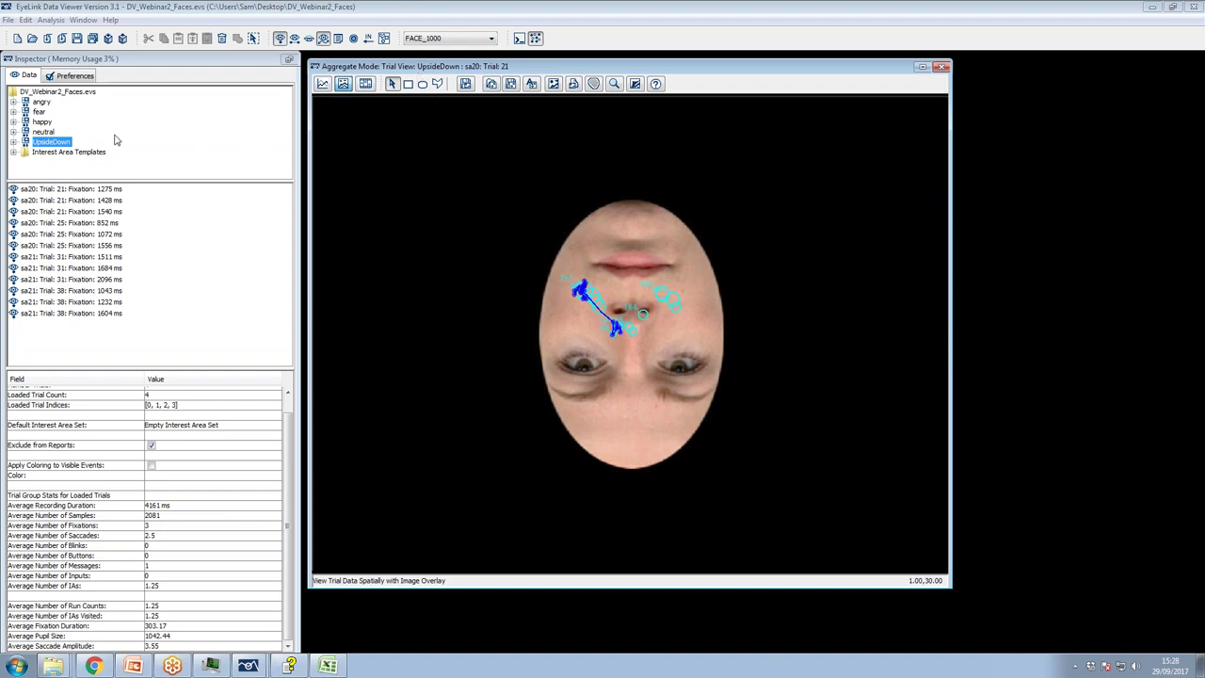
# With the angry group selected, start an Aggregate Event Statistics report from Analysis > Reports
pyautogui.click(40, 104)
pyautogui.click(60, 20)
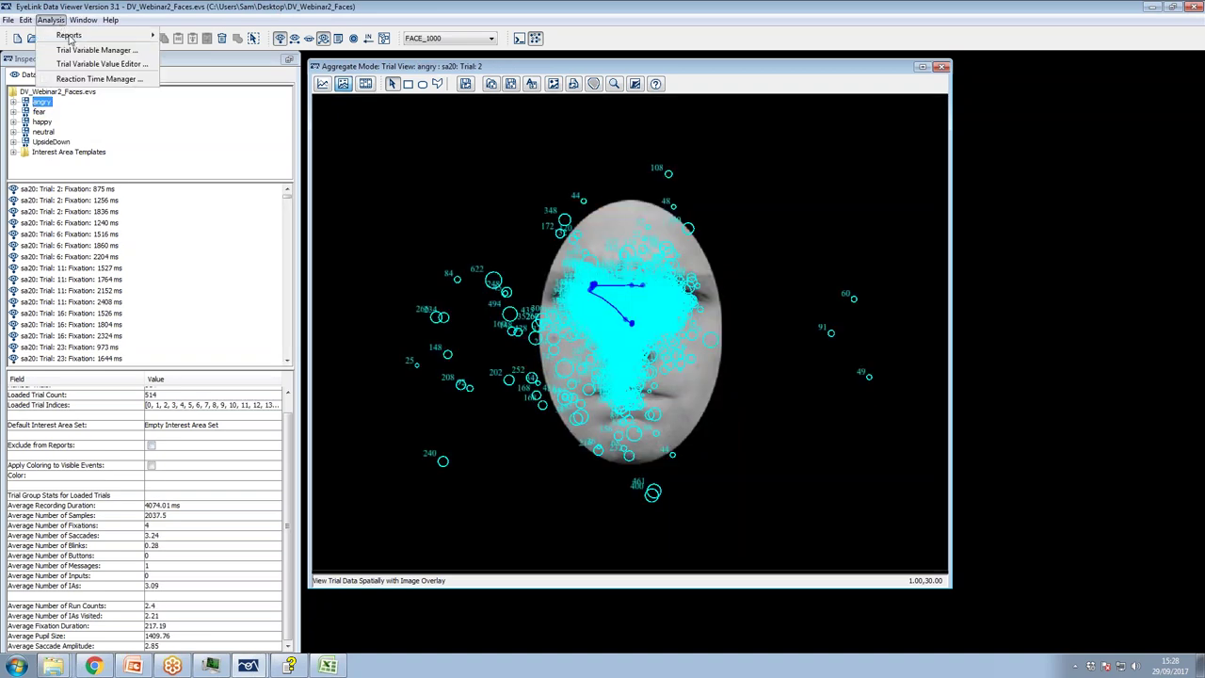
pyautogui.moveTo(67, 38)
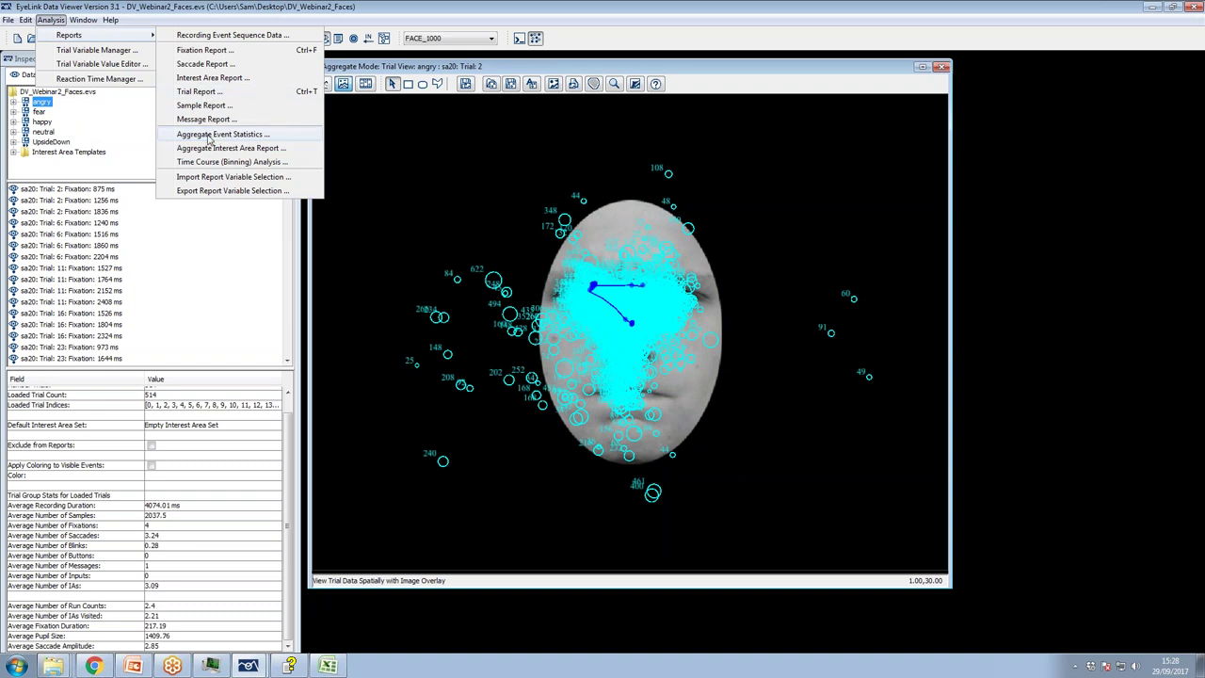
pyautogui.click(209, 135)
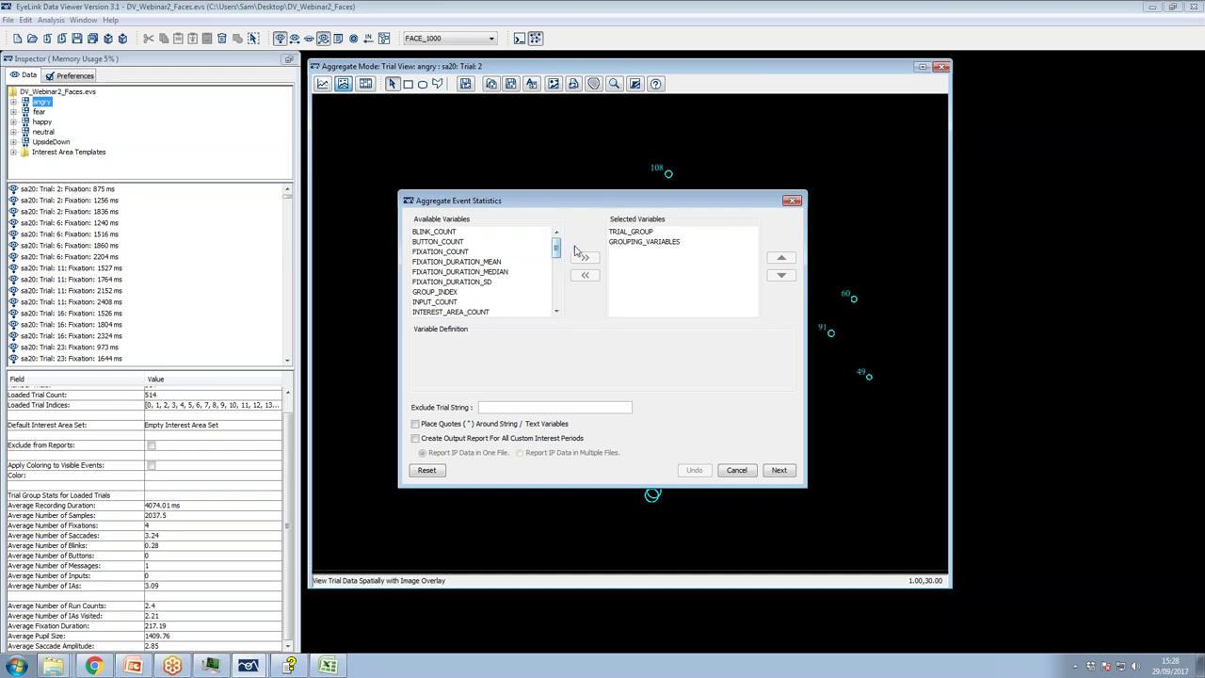
# Check the TRIAL_GROUP and GROUPING_VARIABLES descriptions, then add FIXATION_COUNT and FIXATION_DURATION_MEAN
pyautogui.click(621, 232)
pyautogui.click(622, 242)
pyautogui.click(622, 232)
pyautogui.click(622, 241)
pyautogui.click(621, 232)
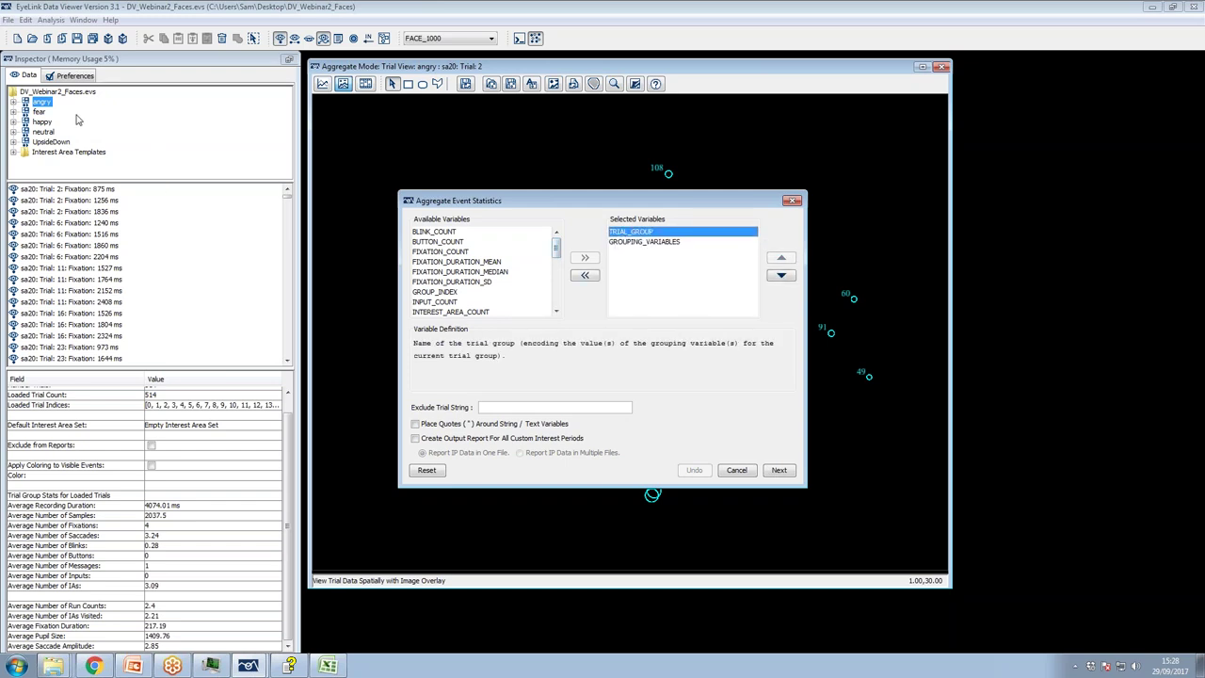
pyautogui.click(640, 243)
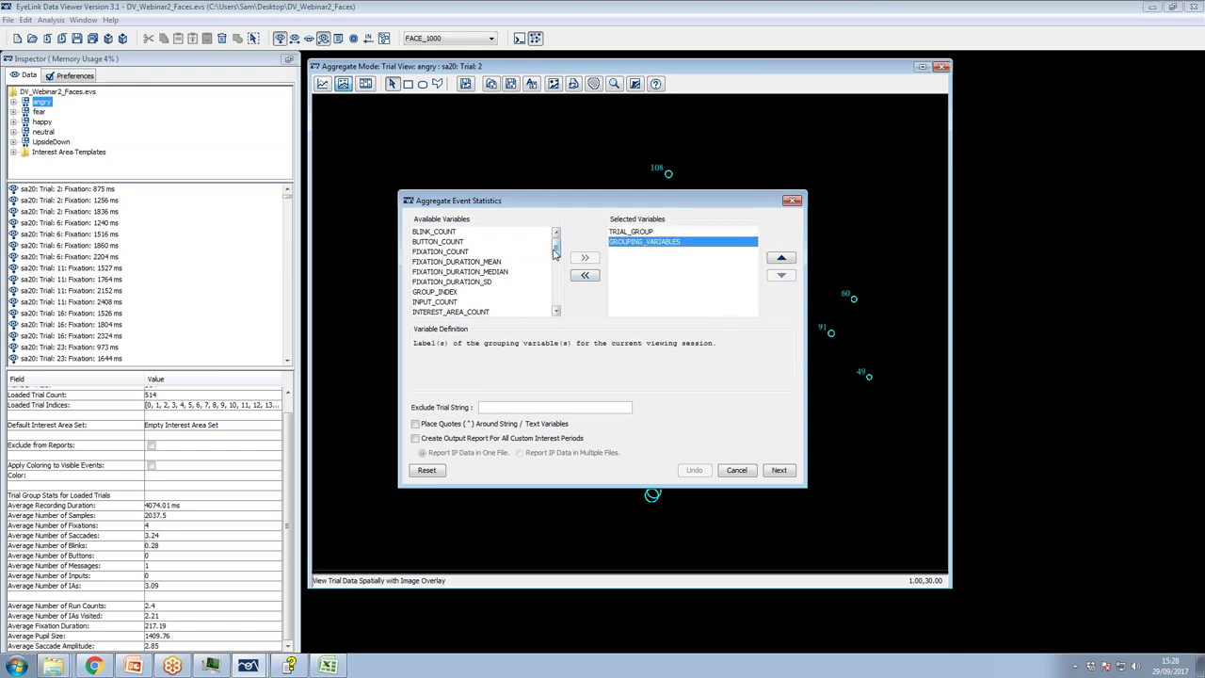
pyautogui.click(450, 253)
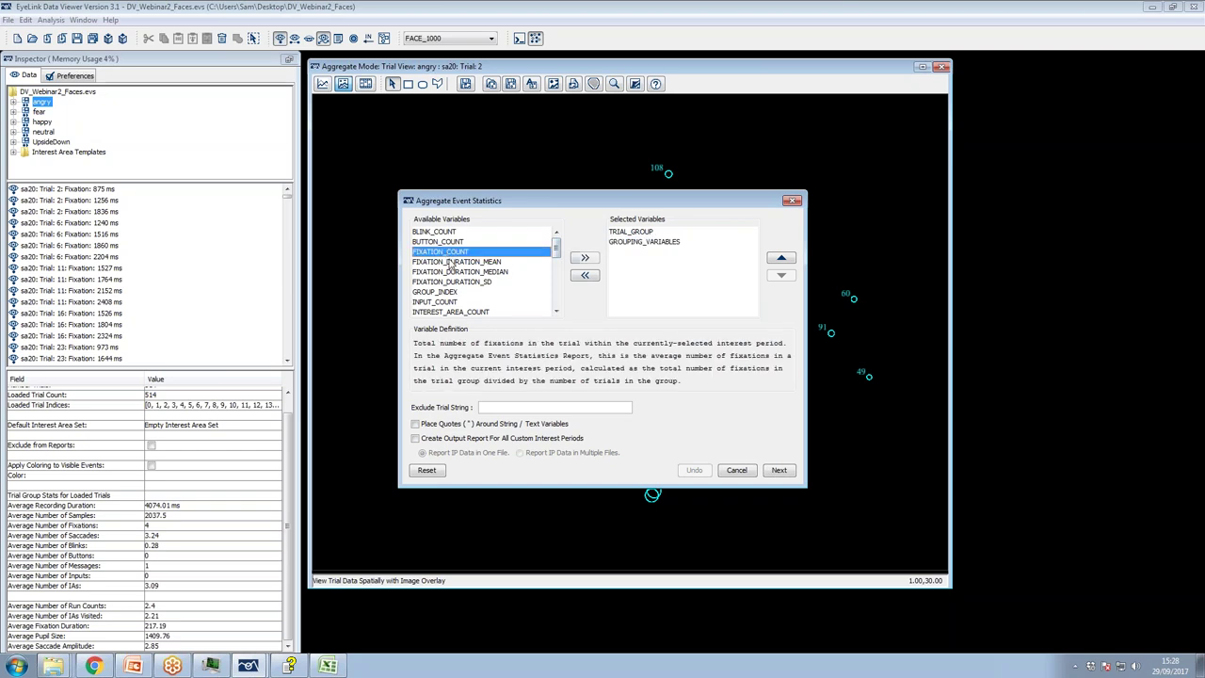
pyautogui.click(586, 260)
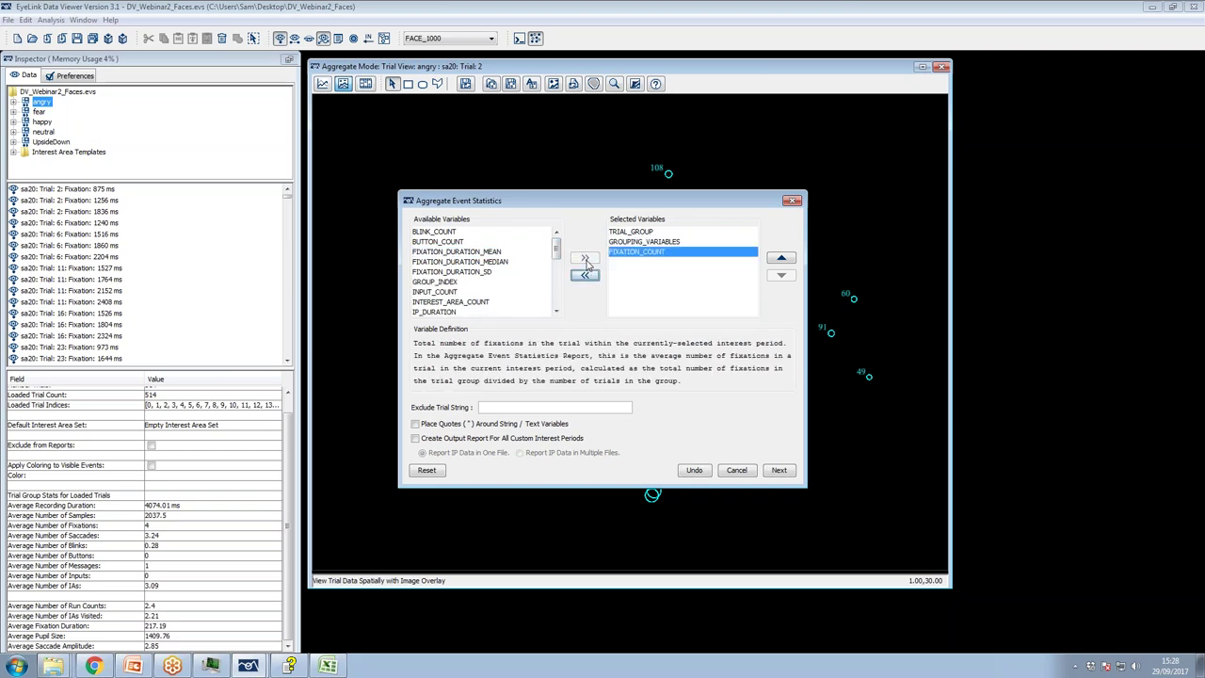
pyautogui.click(468, 252)
pyautogui.click(583, 259)
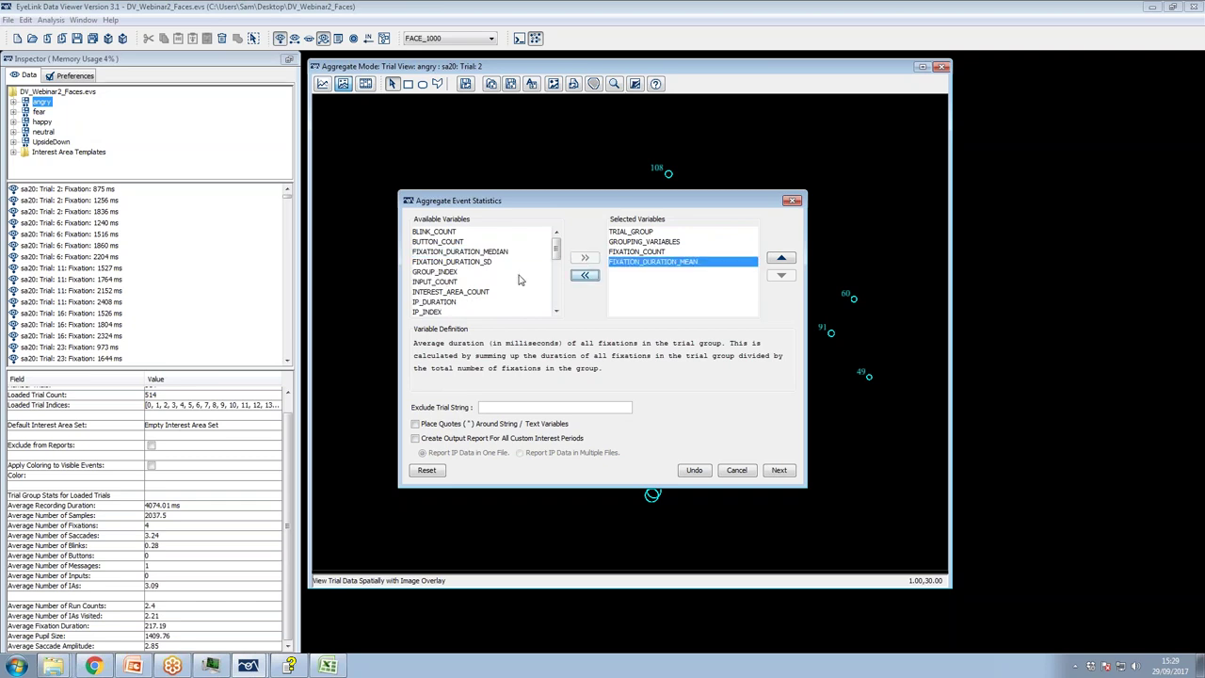
# Add SACCADE_COUNT, SACCADE_AMPLITUDE_MEAN, PUPIL_SIZE and BLINK_COUNT to the selected variables
pyautogui.scroll(-2, 475, 287)
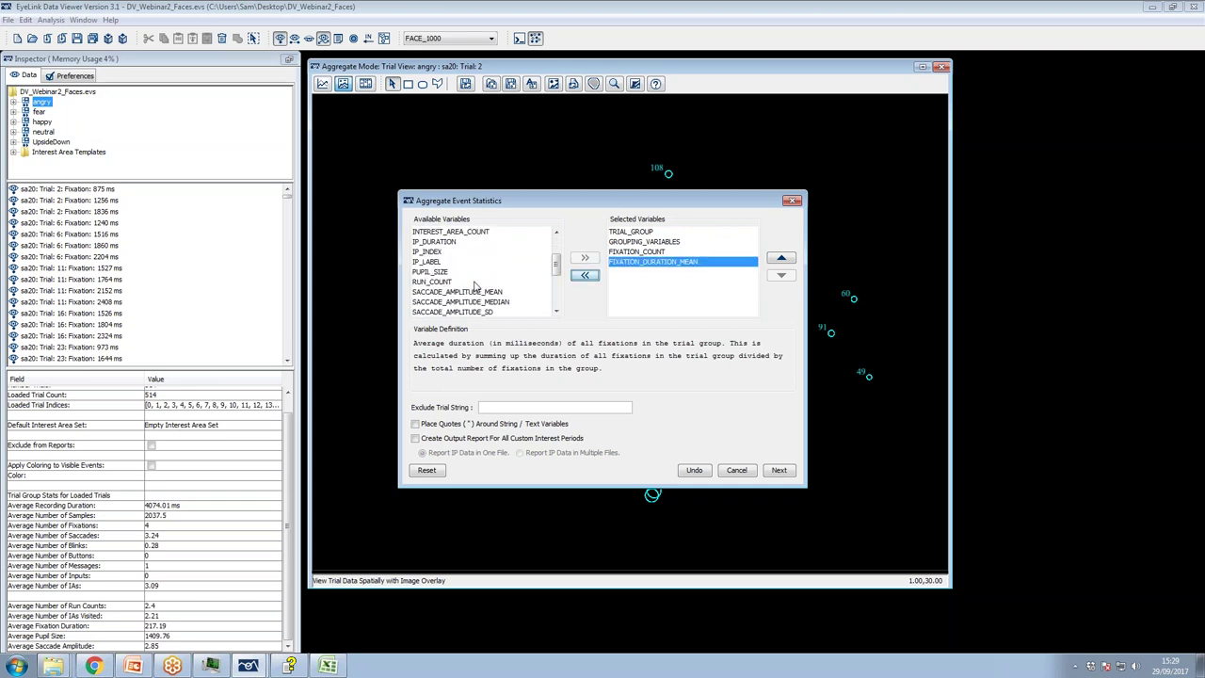
pyautogui.scroll(-1, 463, 304)
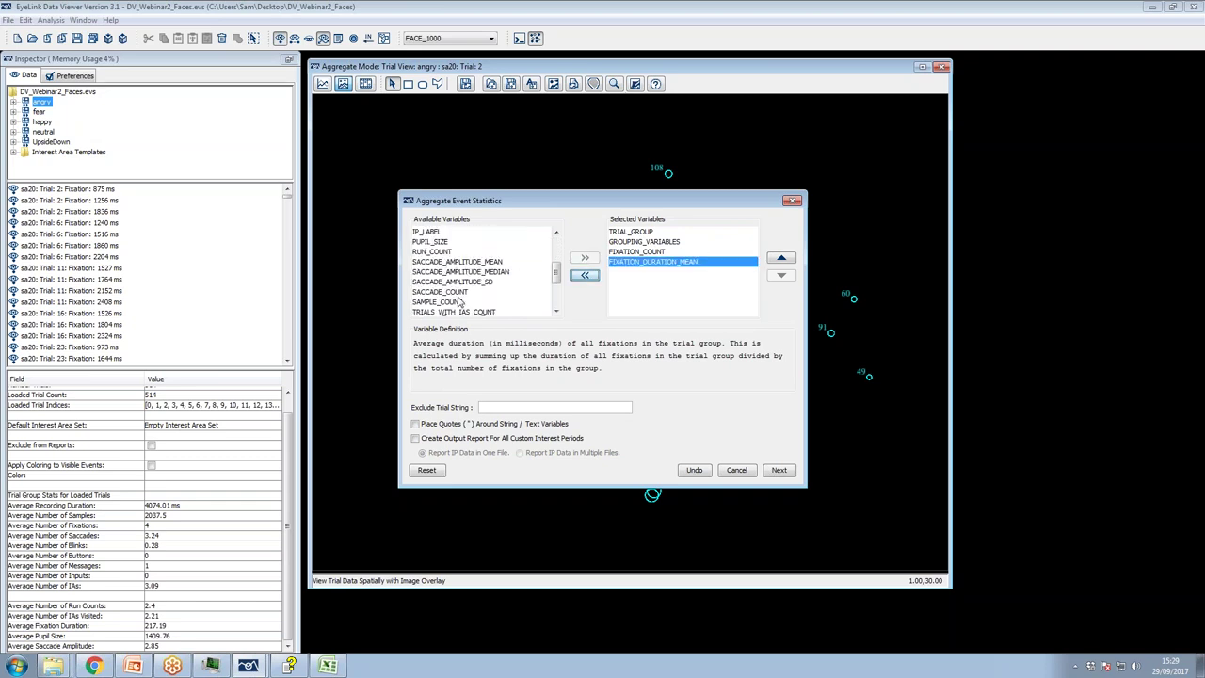
pyautogui.click(461, 292)
pyautogui.click(584, 258)
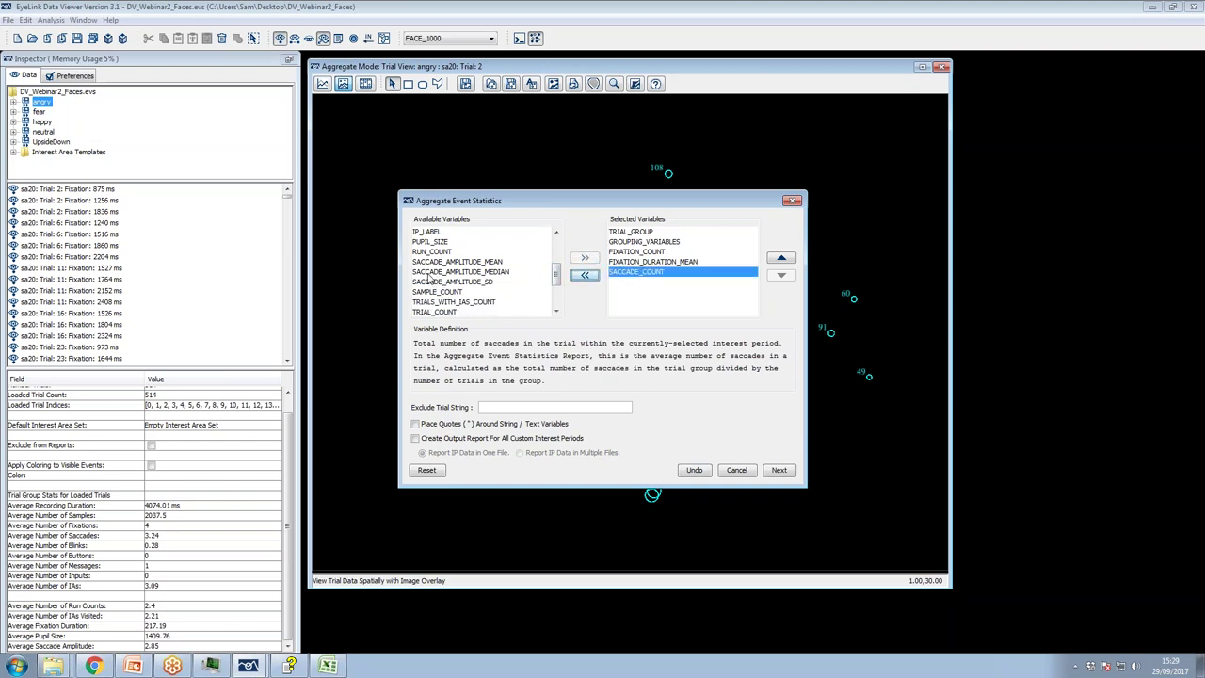
pyautogui.click(435, 262)
pyautogui.click(584, 259)
pyautogui.moveTo(555, 281); pyautogui.dragTo(555, 297)
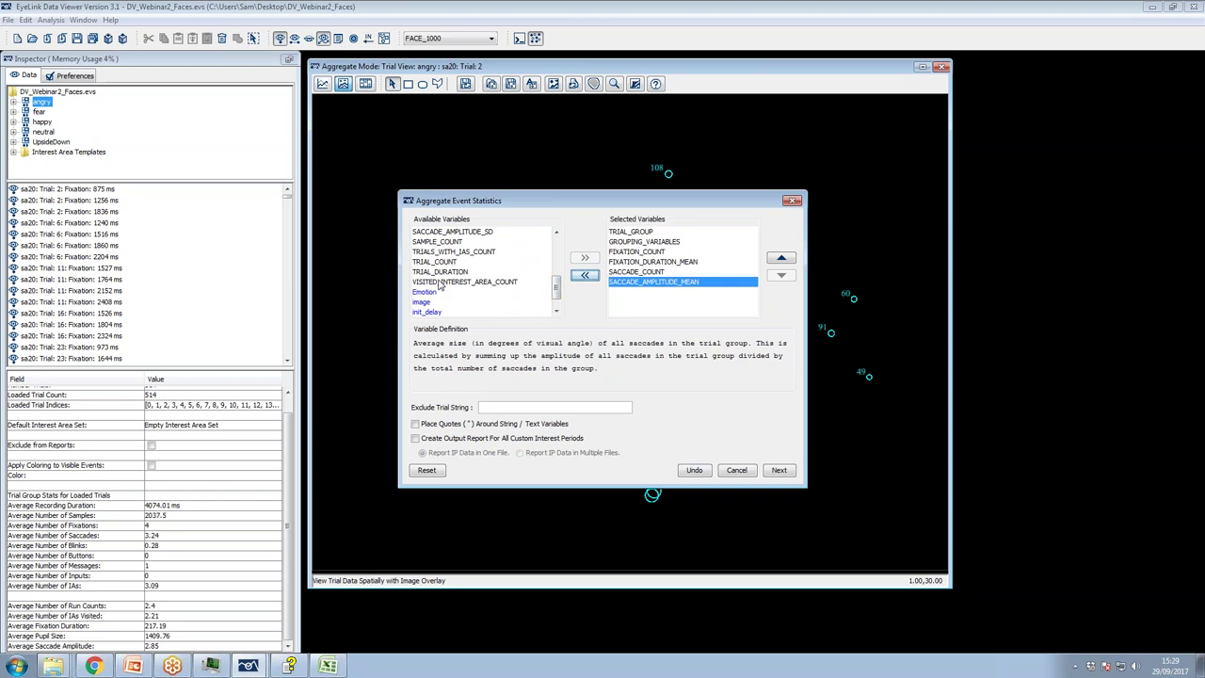
pyautogui.moveTo(557, 294); pyautogui.dragTo(556, 282)
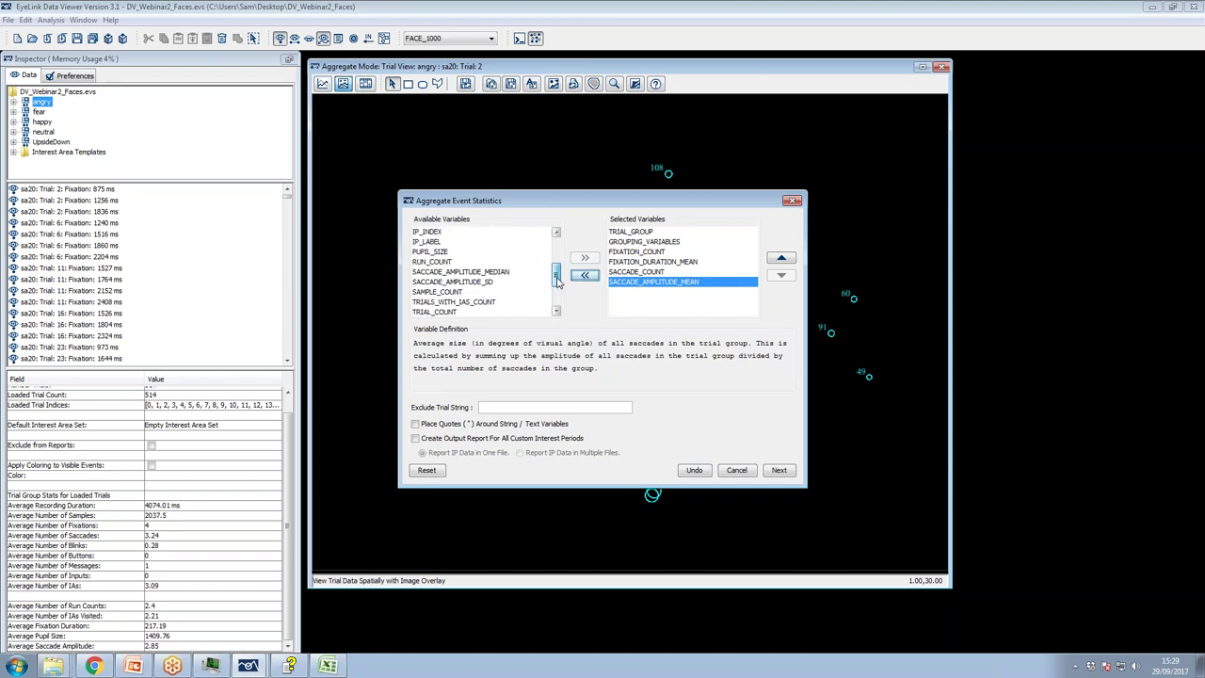
pyautogui.click(448, 251)
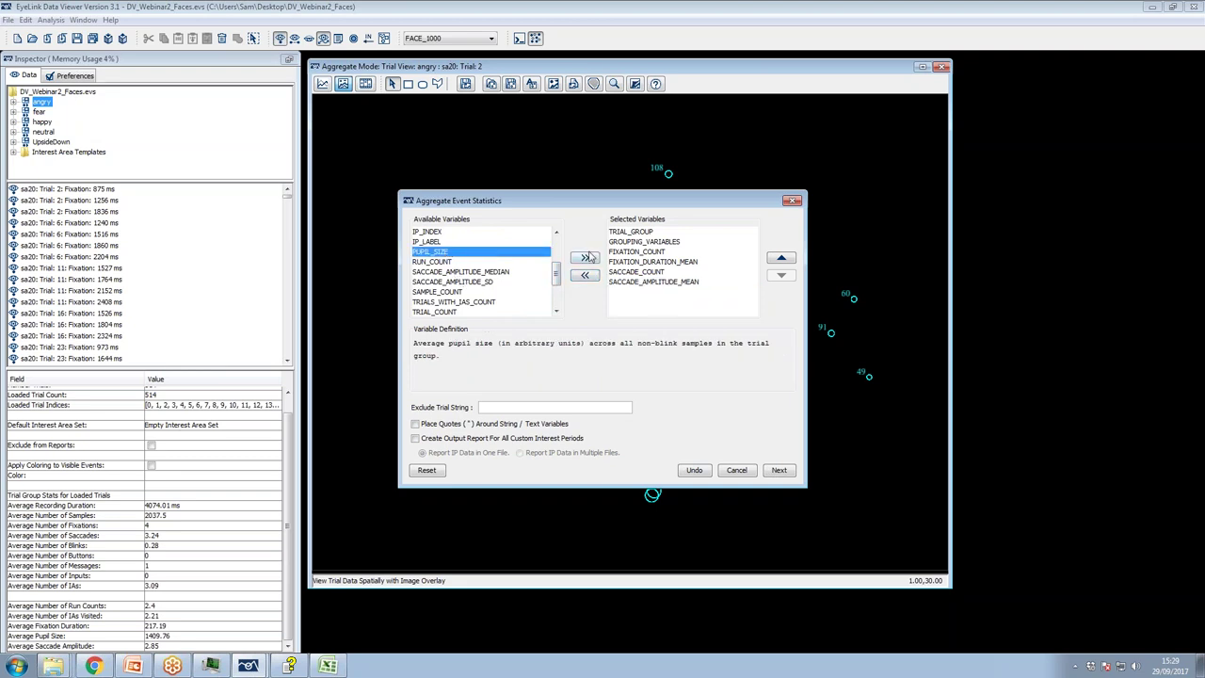
pyautogui.click(584, 257)
pyautogui.moveTo(559, 277); pyautogui.dragTo(557, 247)
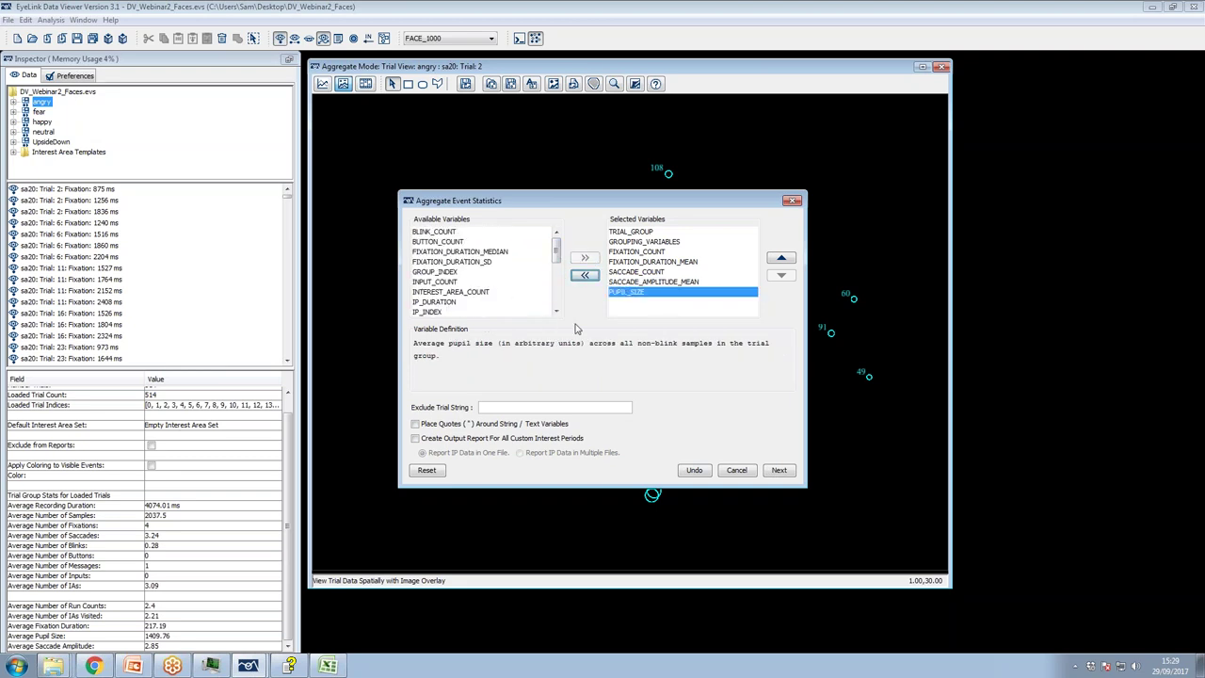
pyautogui.click(476, 235)
pyautogui.click(584, 258)
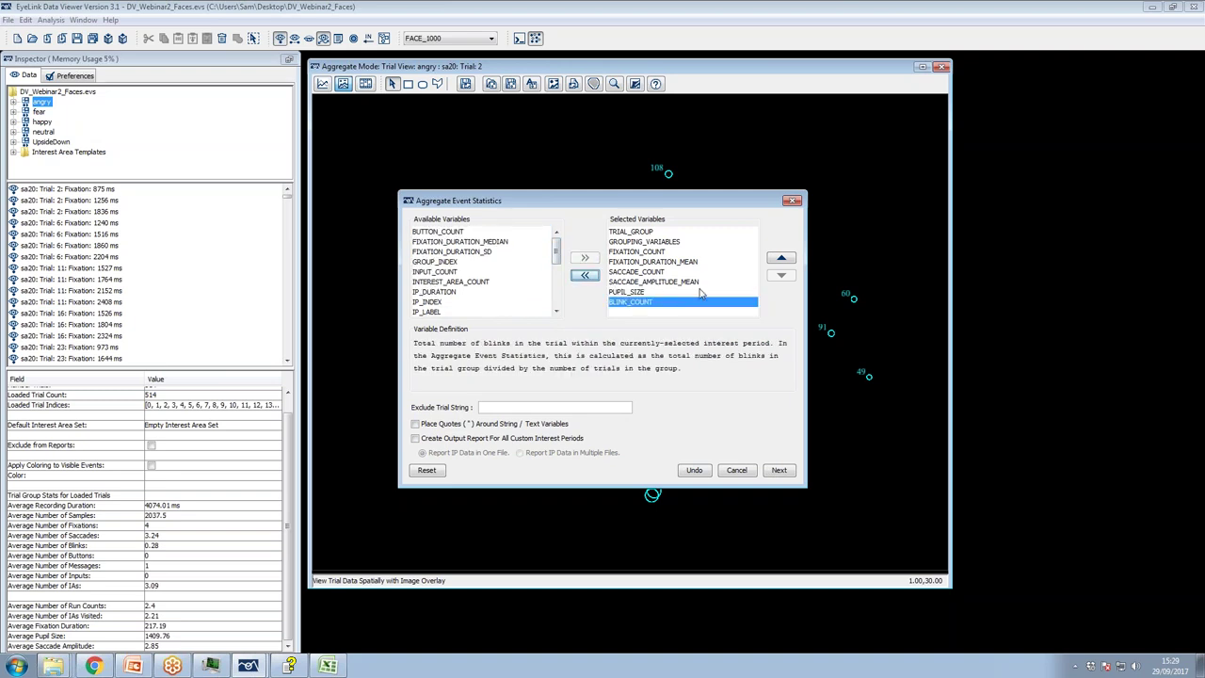
# Confirm saving session changes and save AggregateEventReport_Emotion as an Excel file in Output
pyautogui.click(779, 471)
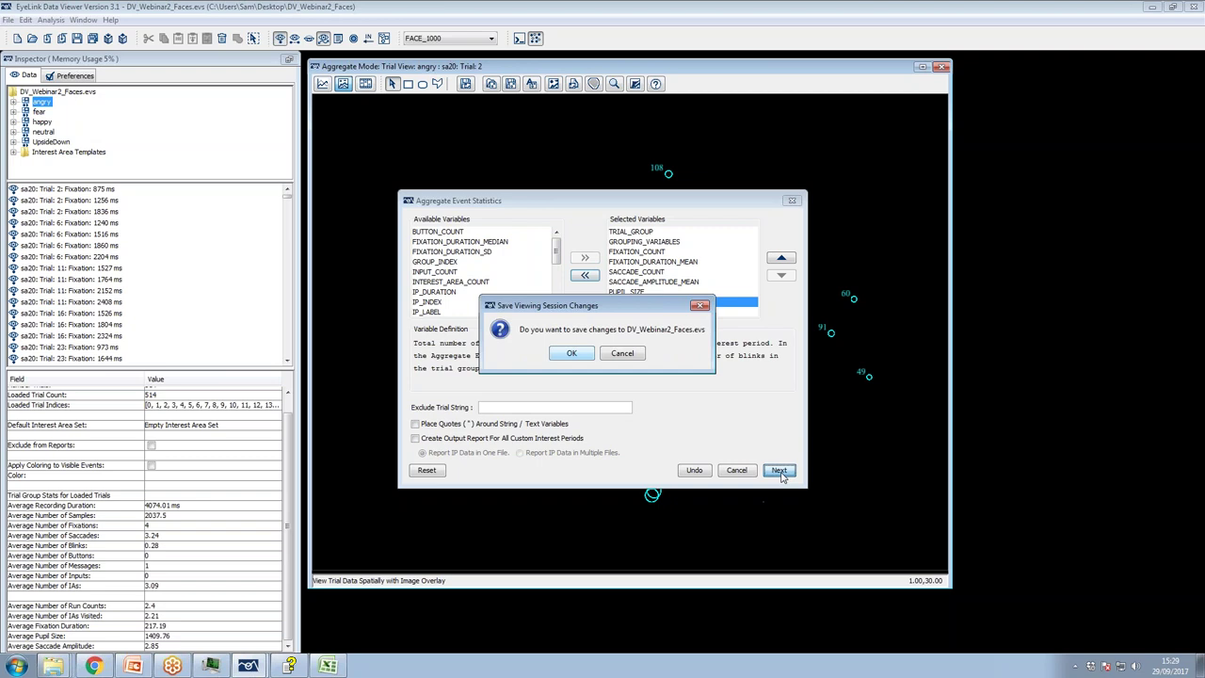
pyautogui.click(570, 355)
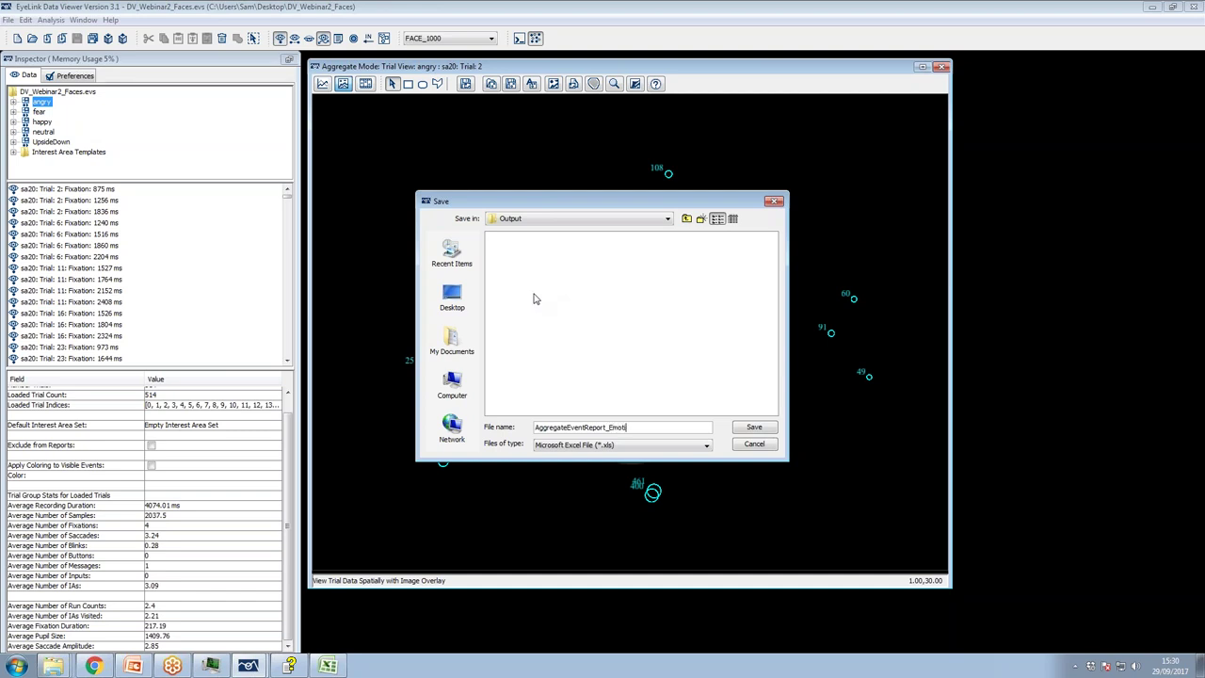
pyautogui.click(761, 430)
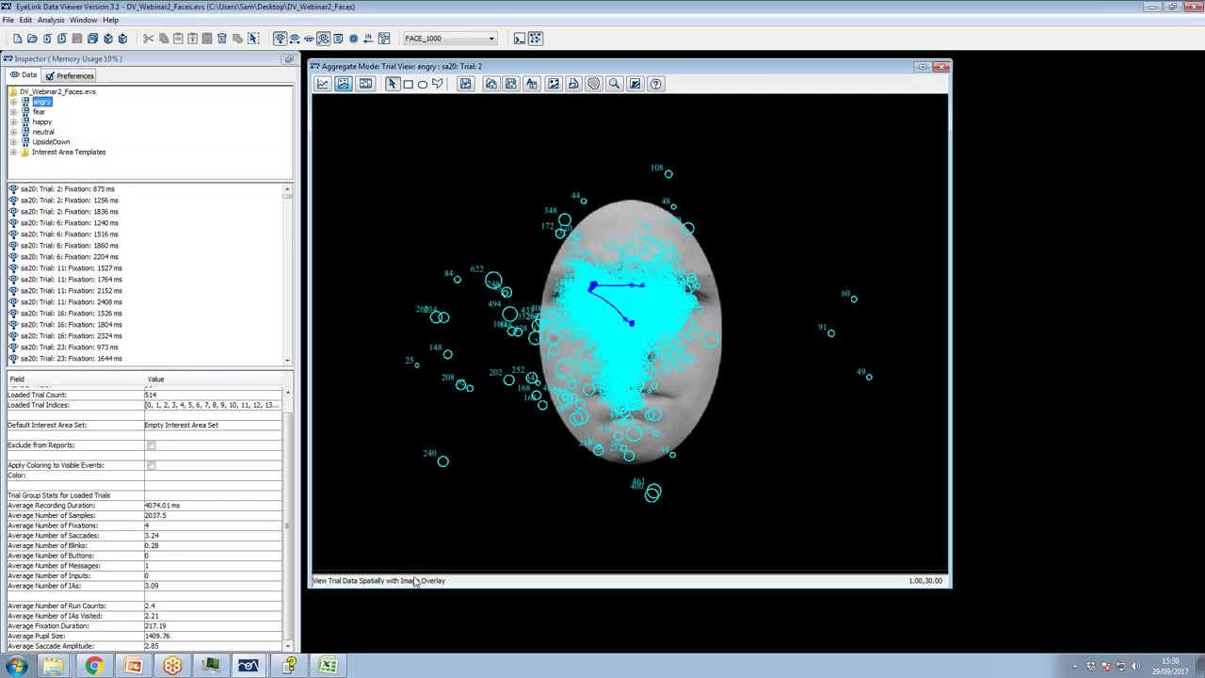
# In Explorer, go to Desktop > DV_Webinar2_Faces > Output and open AggregateEventReport_Emotion.xls
pyautogui.click(67, 668)
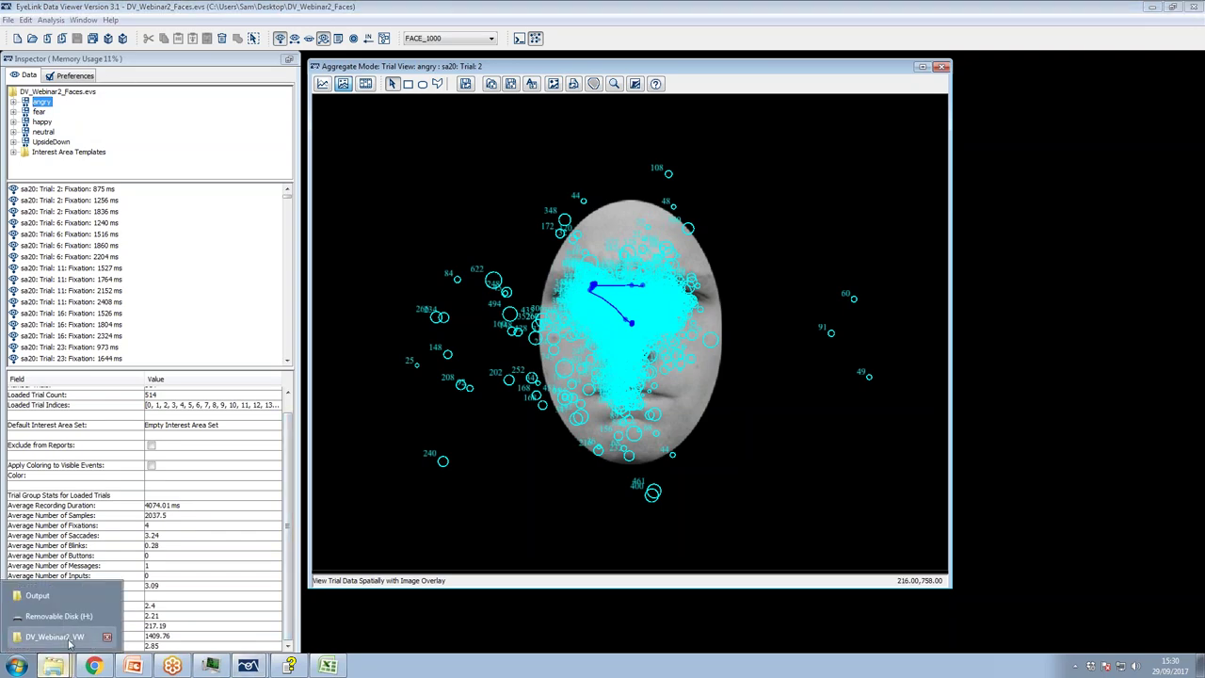
pyautogui.click(48, 596)
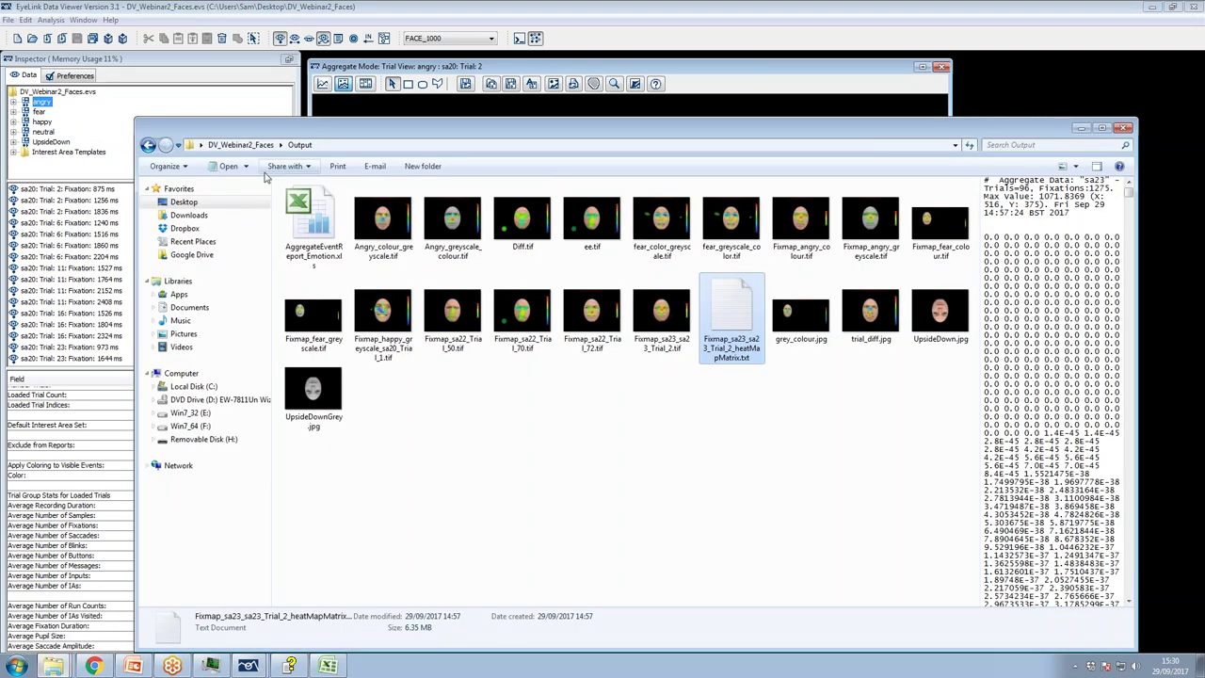
pyautogui.click(247, 146)
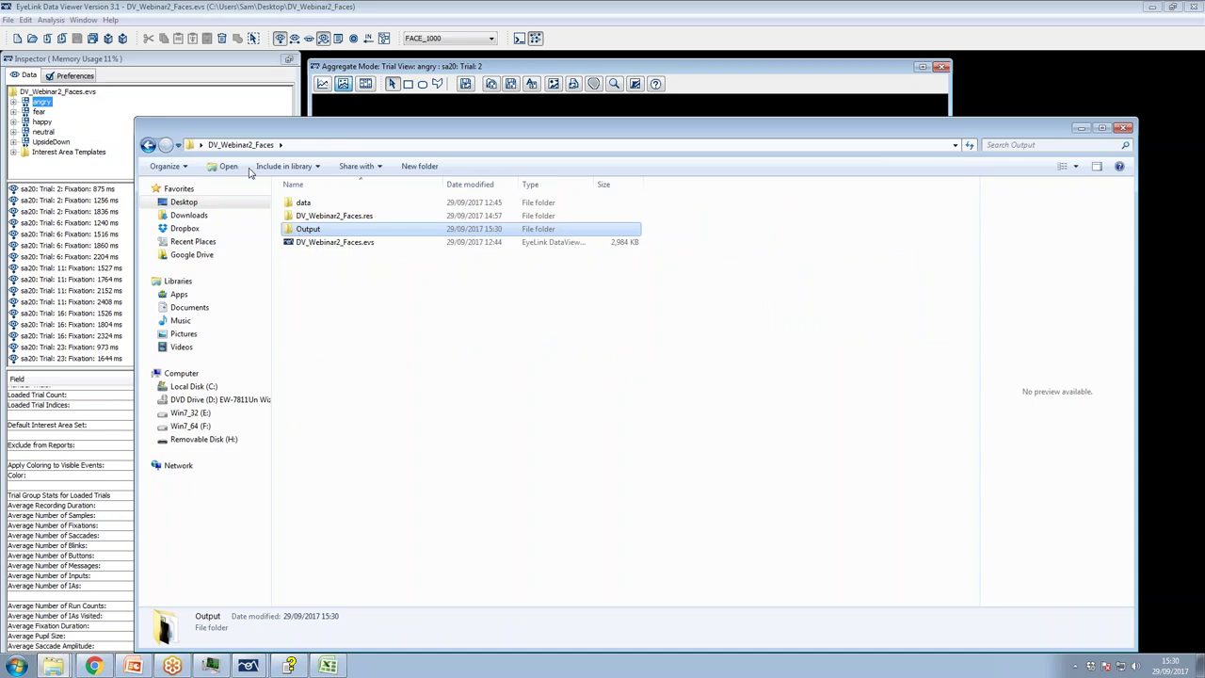
pyautogui.click(186, 202)
pyautogui.doubleClick(317, 350)
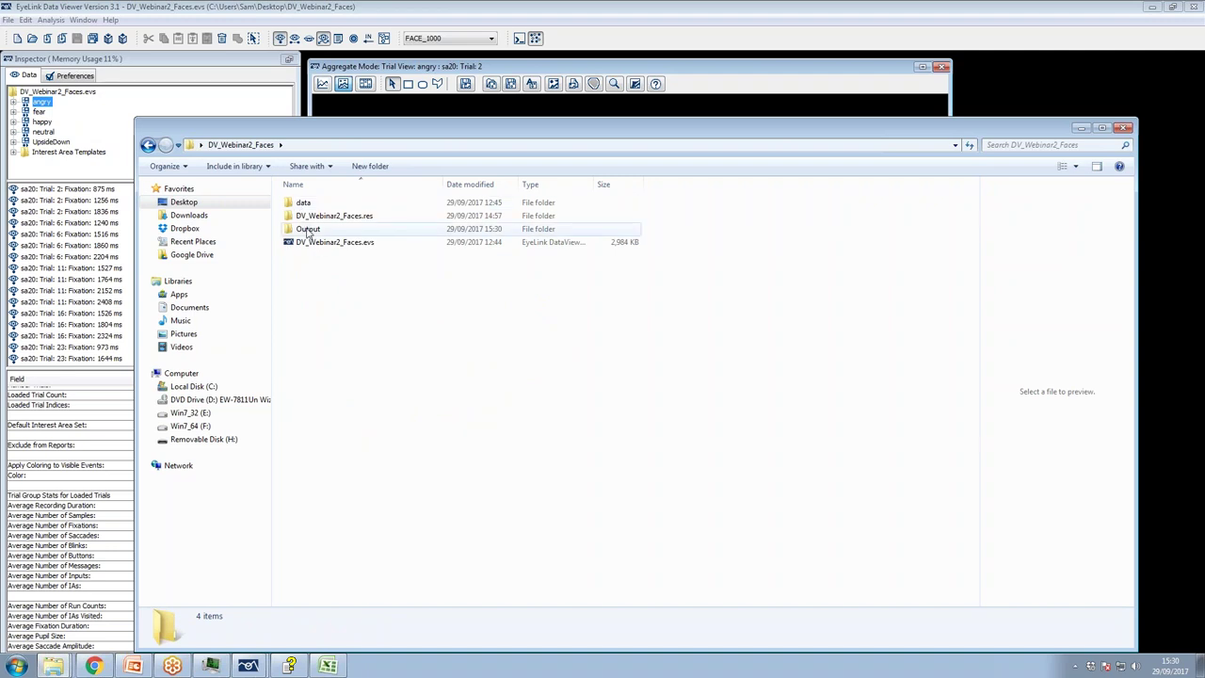
pyautogui.doubleClick(316, 232)
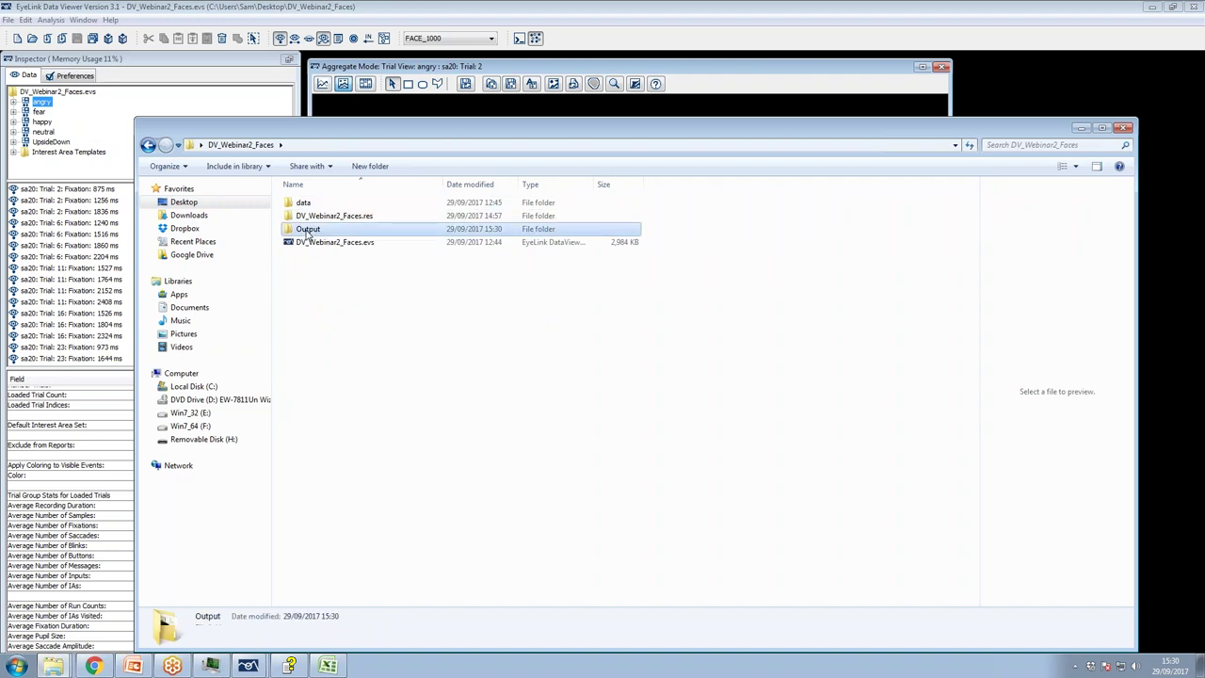
pyautogui.click(310, 240)
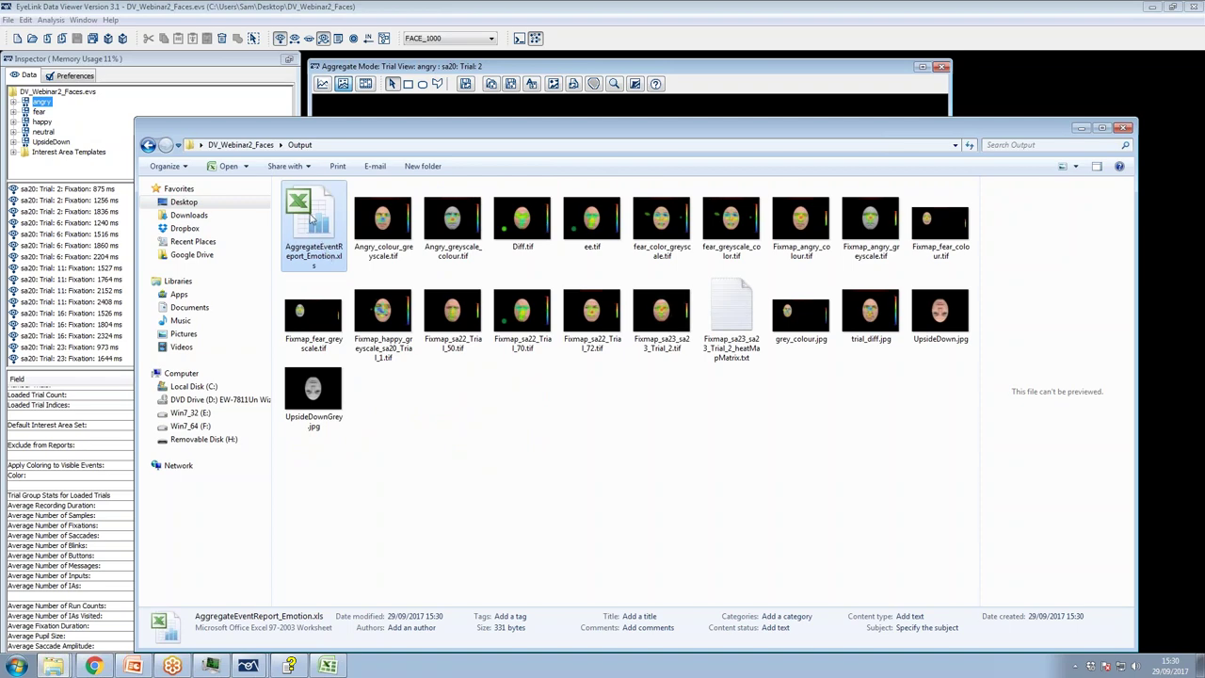
pyautogui.doubleClick(314, 234)
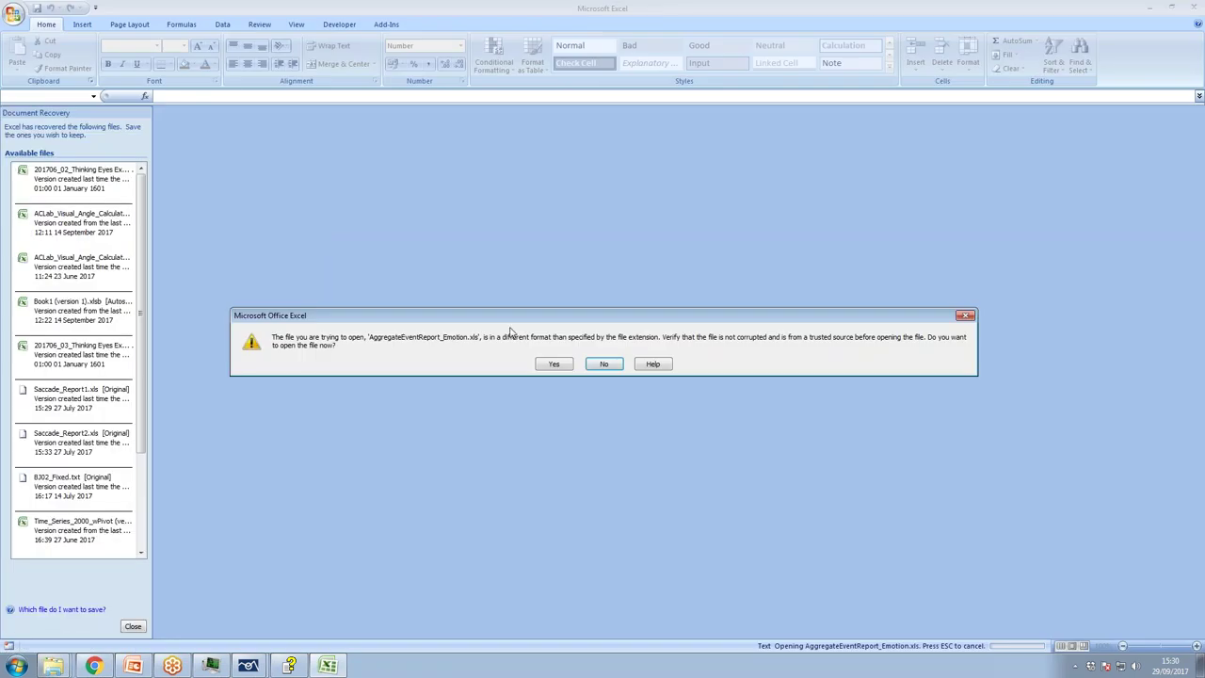
# Open the Emotion report past the format warning and scan the angry, fear, happy, neutral rows
pyautogui.click(552, 365)
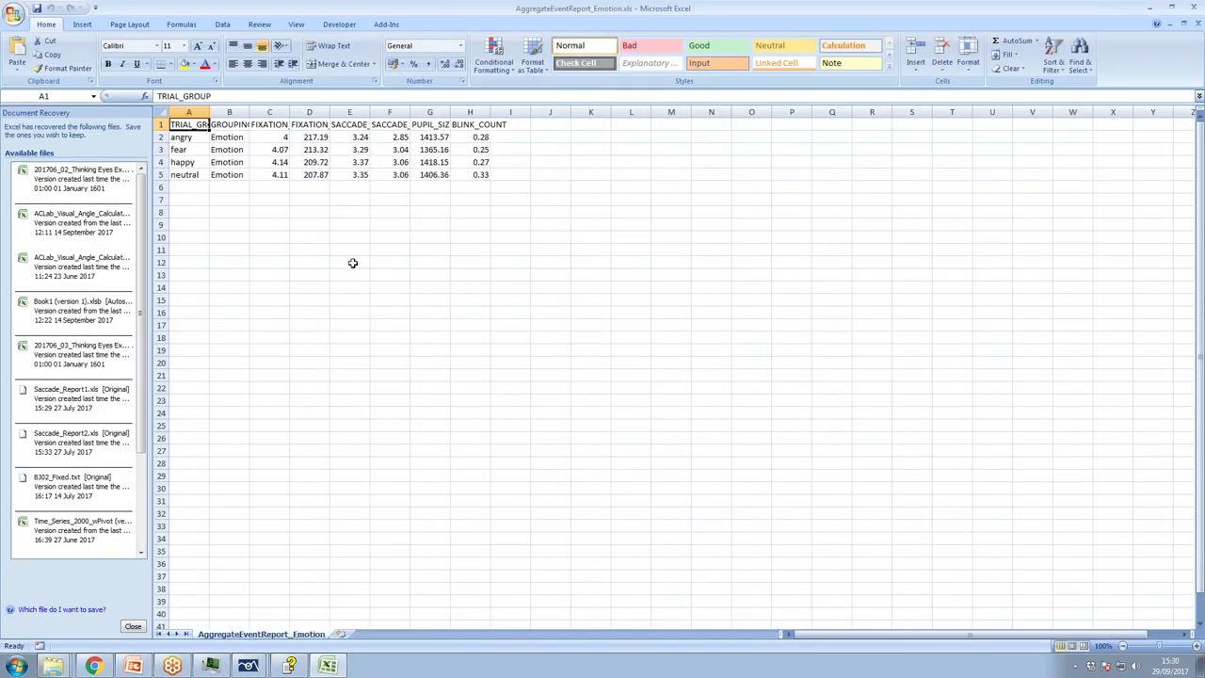
pyautogui.press('Down')
pyautogui.press('Down')
pyautogui.press('Up')
pyautogui.press('Up')
pyautogui.press('Down')
pyautogui.press('Up')
pyautogui.press('Down')
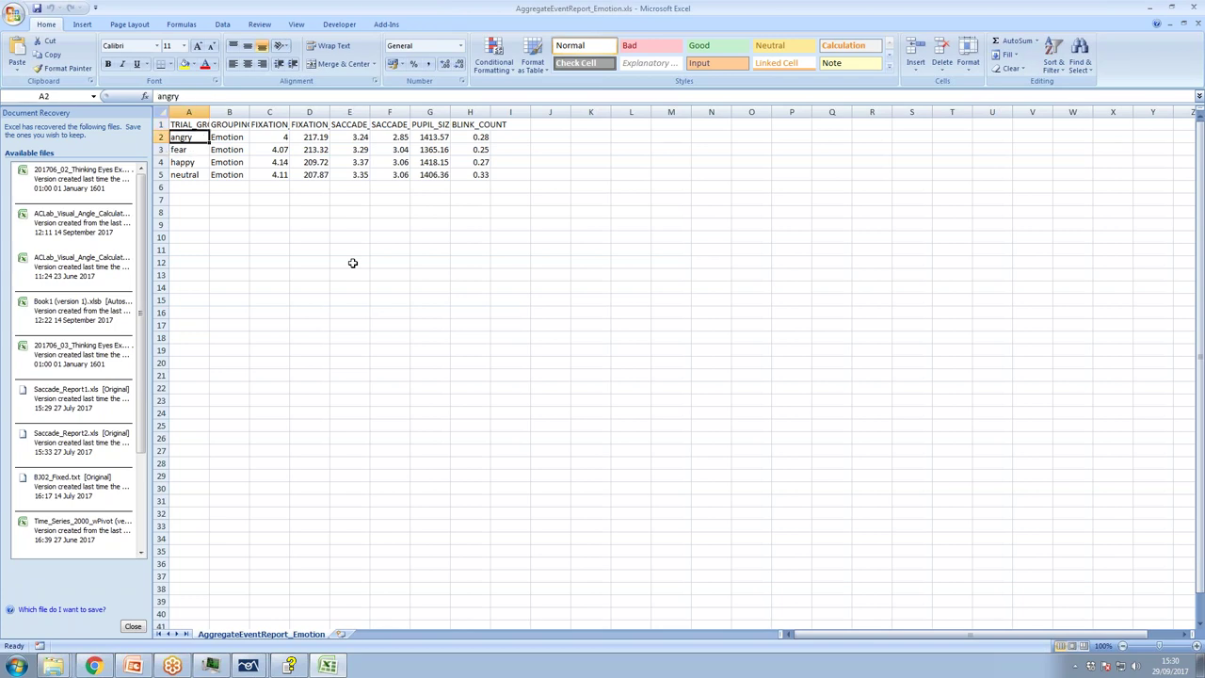
pyautogui.press('Down')
pyautogui.press('Down')
pyautogui.press('Down')
pyautogui.press('Up')
pyautogui.press('Up')
pyautogui.press('Up')
pyautogui.press('Right')
pyautogui.press('Up')
pyautogui.press('Down')
pyautogui.press('Down')
pyautogui.press('Down')
# Review the fixation, saccade and pupil size columns, comparing pupil sizes across the emotions
pyautogui.press('Up')
pyautogui.press('Up')
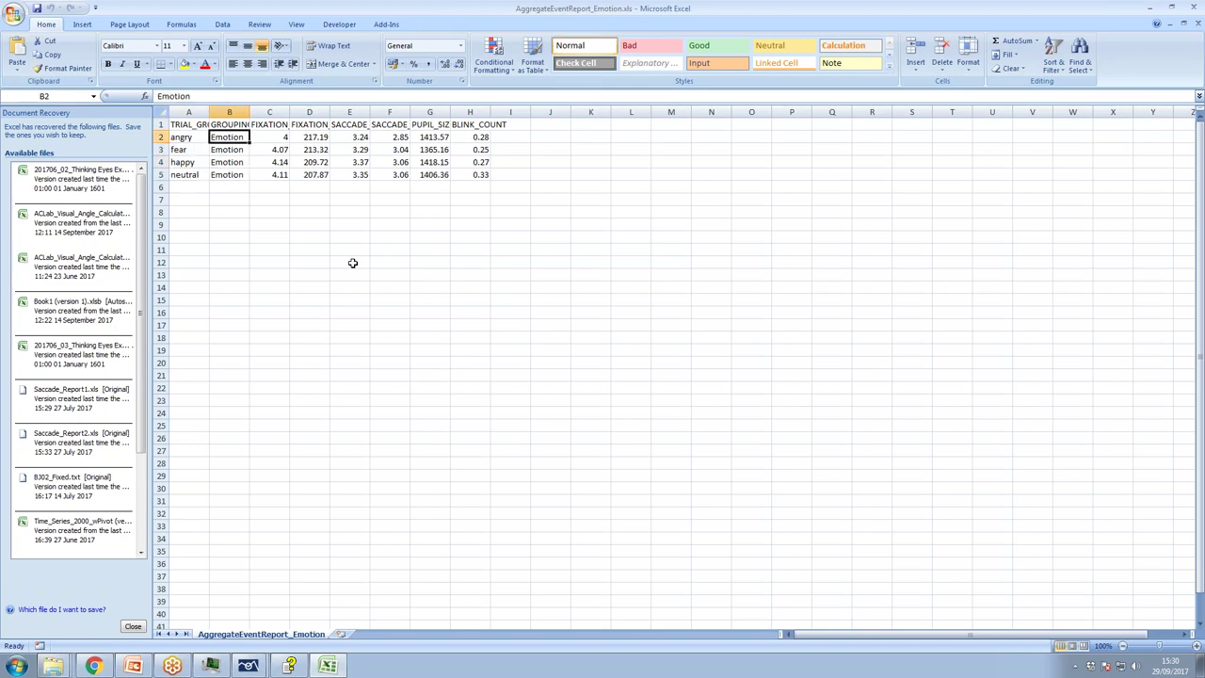
pyautogui.press('Right')
pyautogui.press('Up')
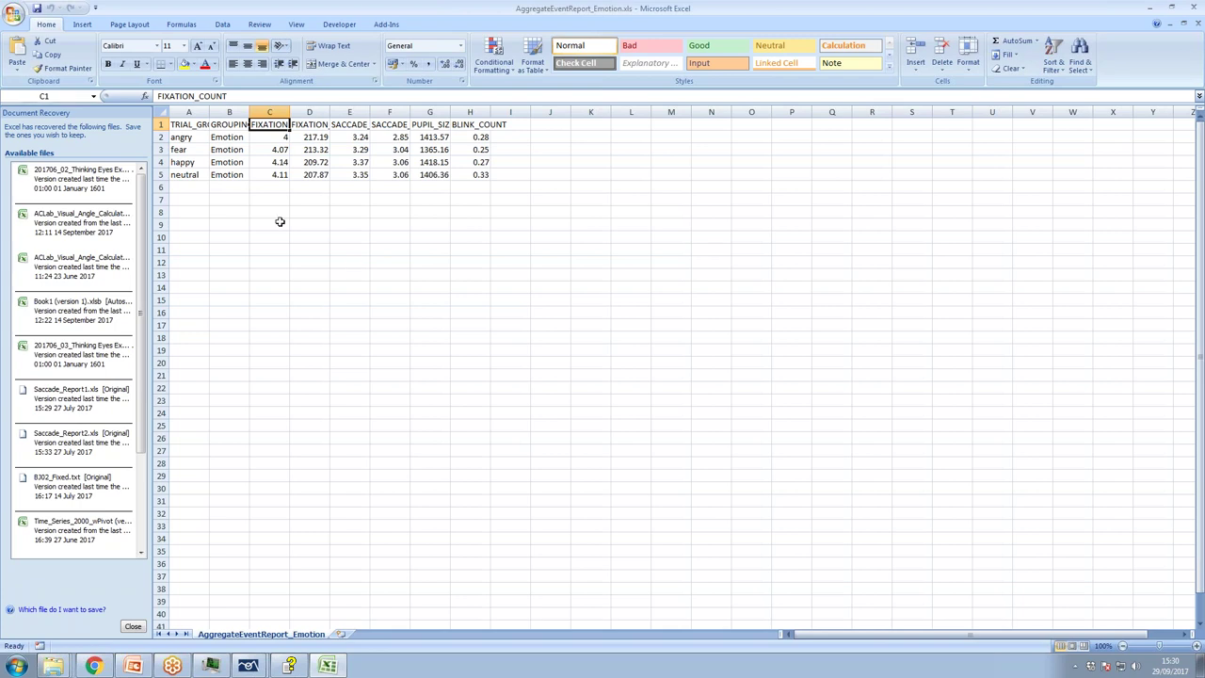
pyautogui.press('Right')
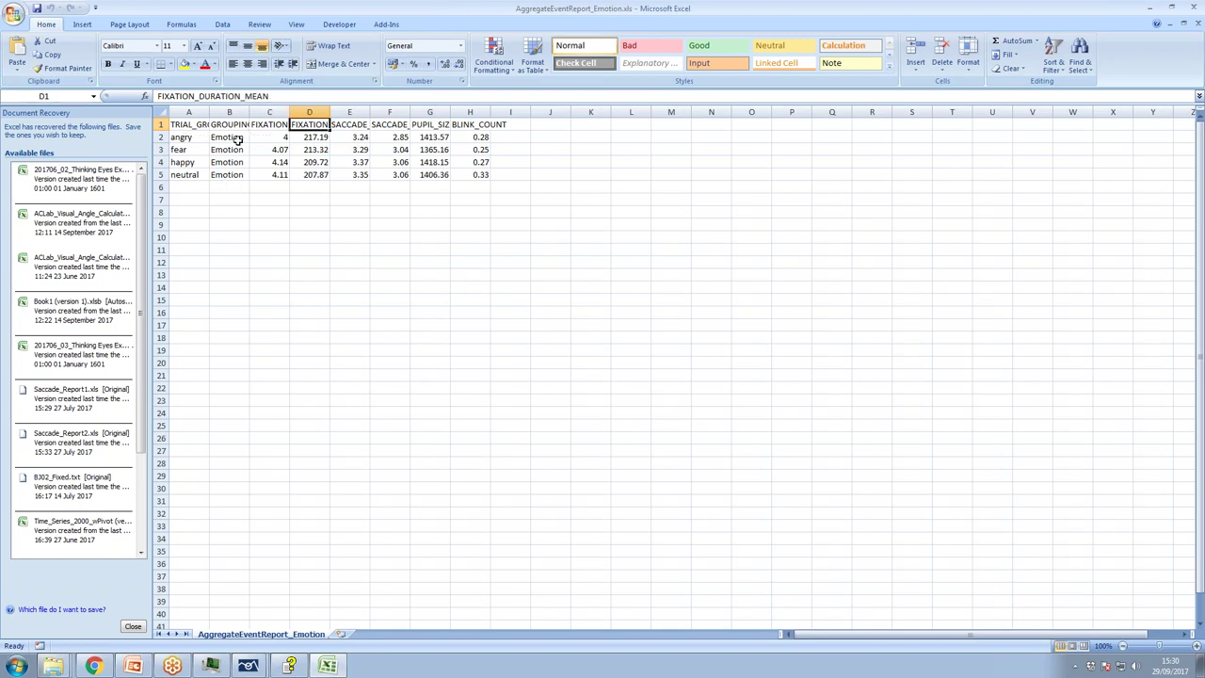
pyautogui.press('Right')
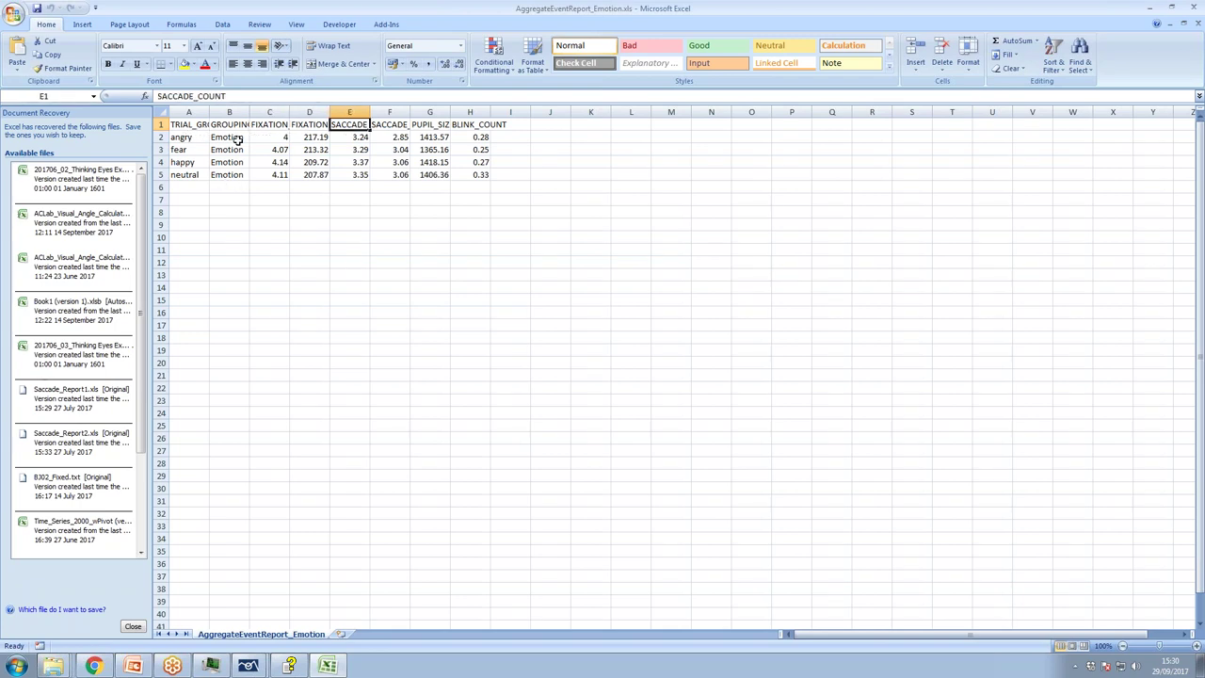
pyautogui.press('Right')
pyautogui.press('Right')
pyautogui.press('Down')
pyautogui.press('Down')
pyautogui.press('Down')
pyautogui.press('Down')
pyautogui.press('Up')
pyautogui.press('Up')
pyautogui.press('Up')
pyautogui.press('Down')
pyautogui.press('Down')
pyautogui.press('Down')
pyautogui.press('Up')
pyautogui.press('Up')
pyautogui.press('Down')
pyautogui.press('Up')
pyautogui.press('Down')
pyautogui.press('Right')
pyautogui.press('Up')
pyautogui.press('Down')
pyautogui.press('Down')
pyautogui.press('Down')
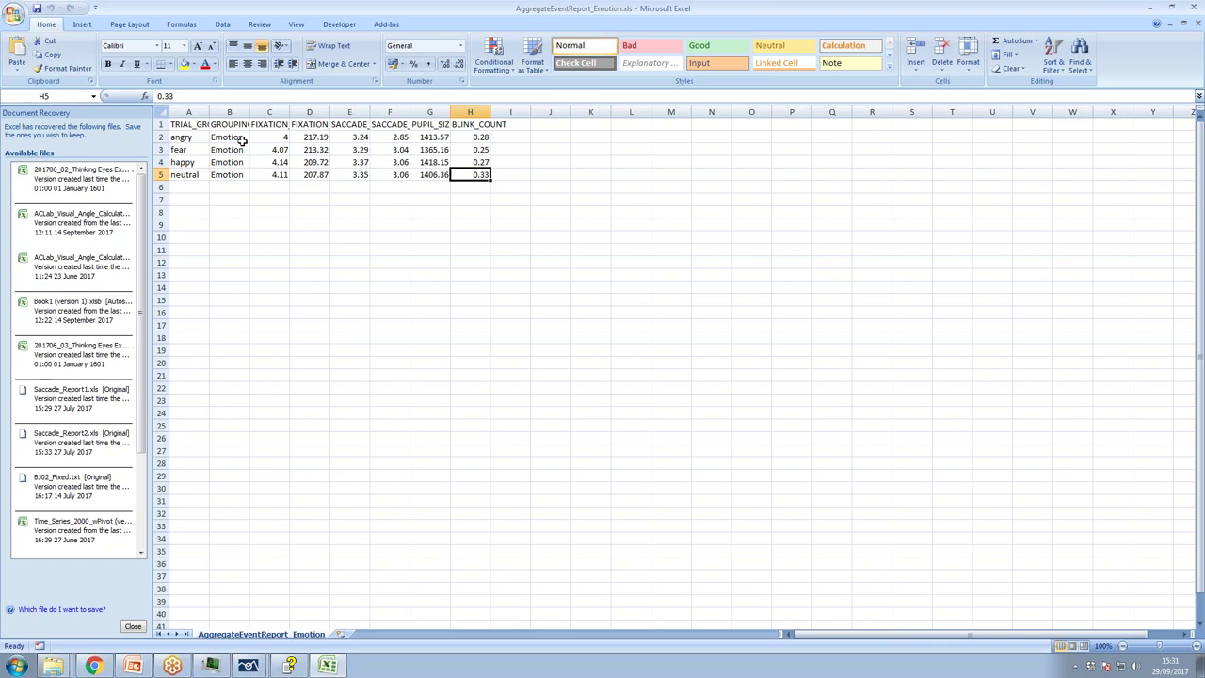
# Close the AggregateEventReport_Emotion workbook and return to the DV_Webinar2_Faces session
pyautogui.click(1195, 24)
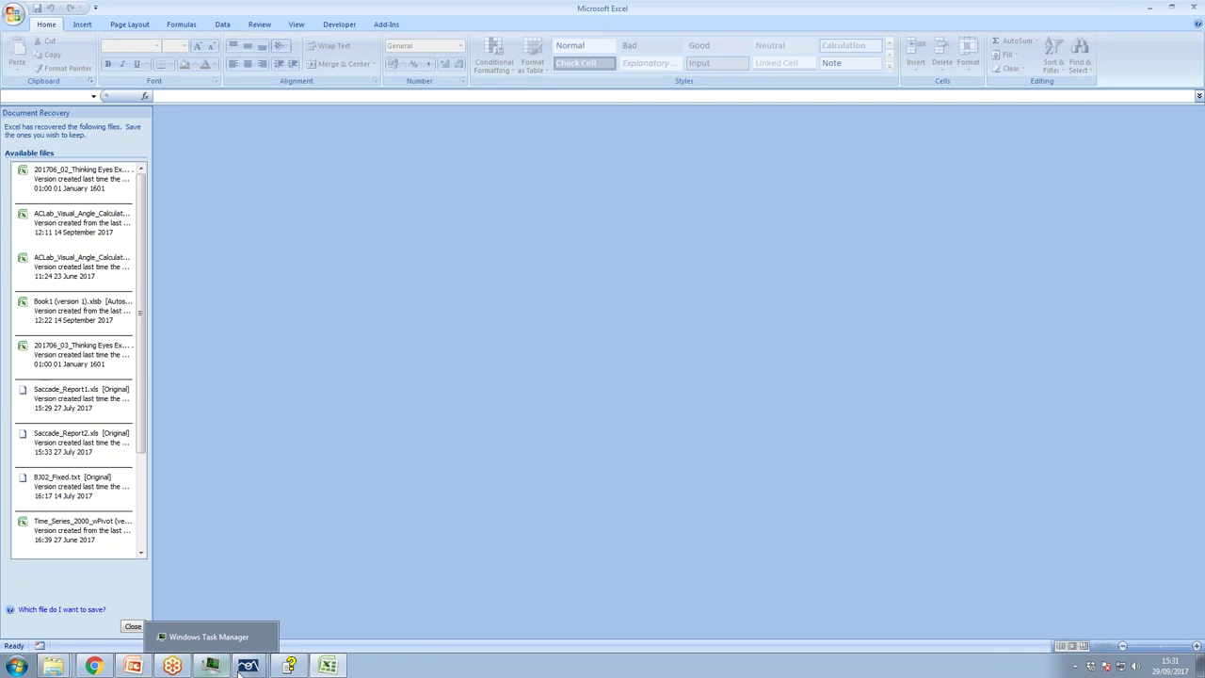
pyautogui.moveTo(245, 670)
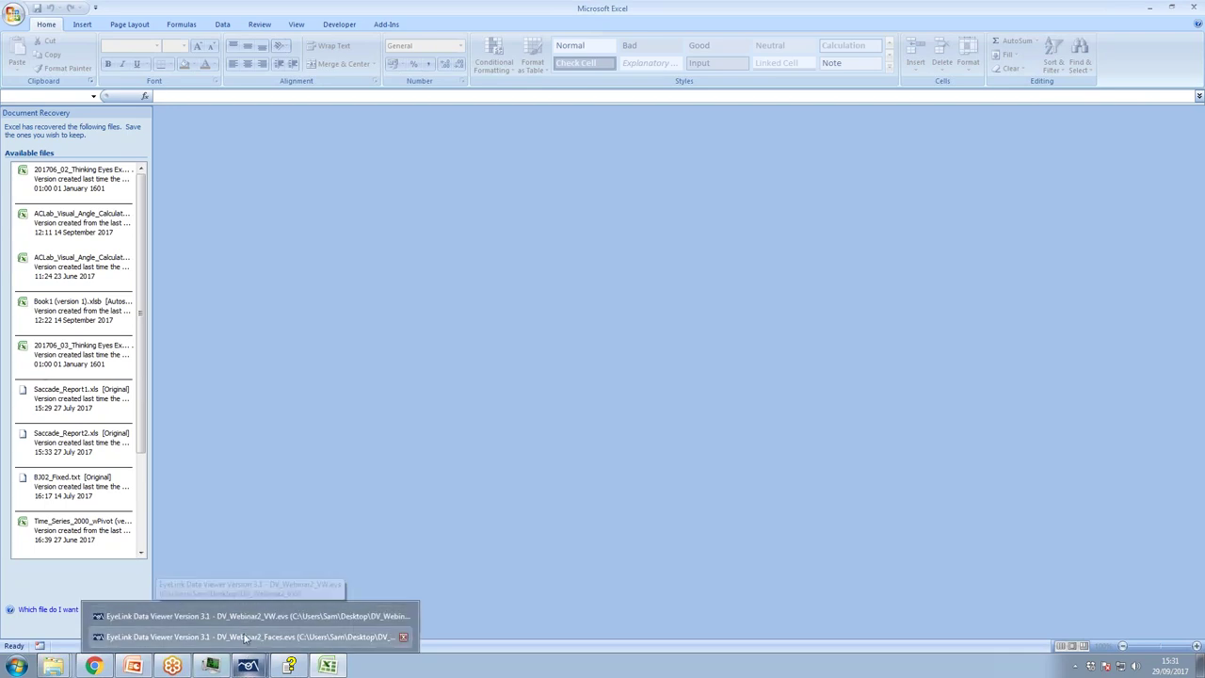
pyautogui.click(247, 637)
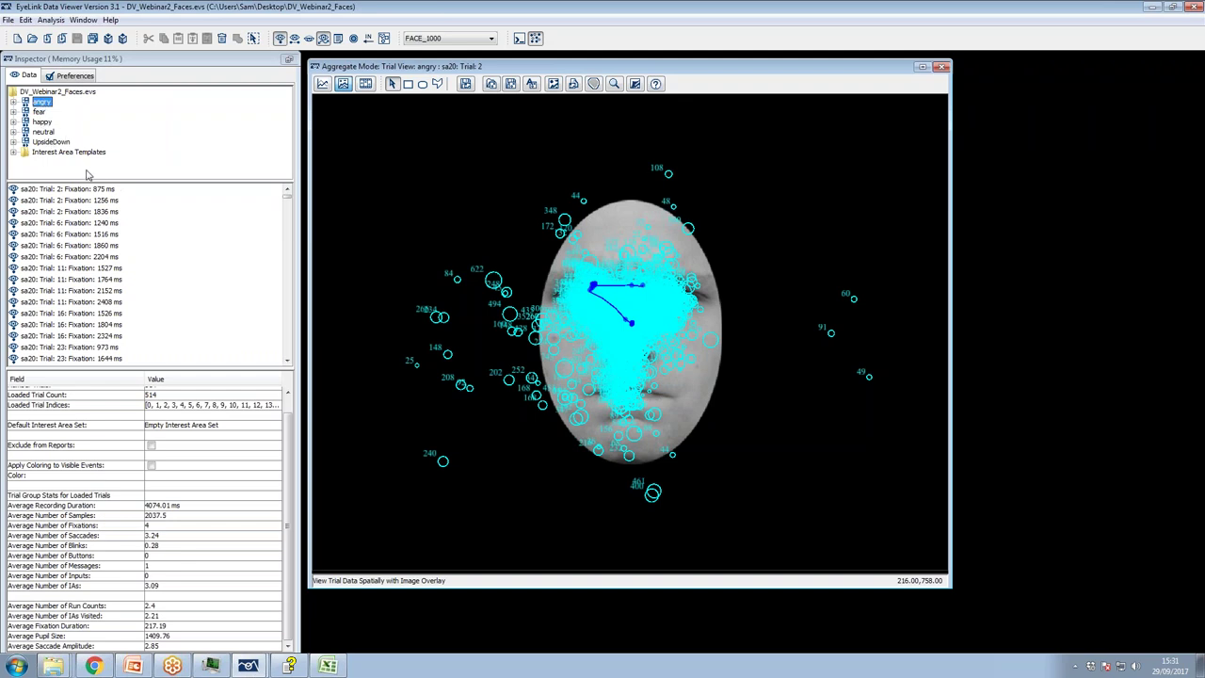
# Regroup the session's trials by Emotion plus type, adding type as a second grouping variable
pyautogui.rightClick(42, 101)
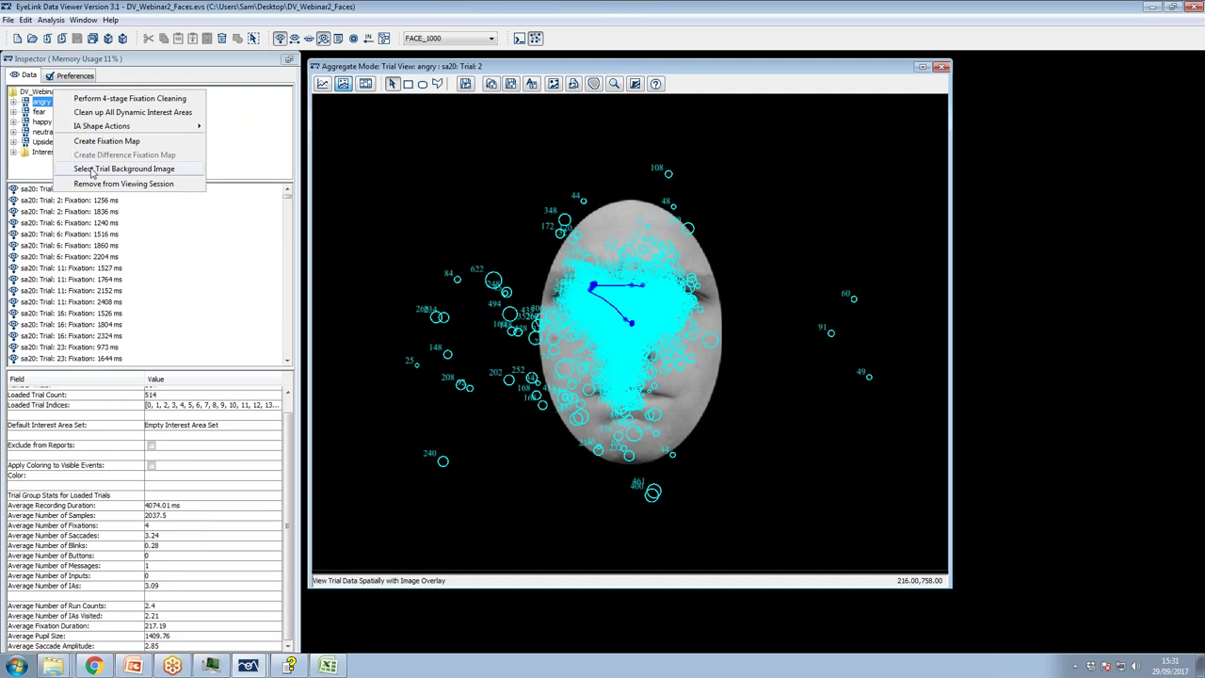
pyautogui.click(52, 95)
pyautogui.doubleClick(52, 94)
pyautogui.rightClick(47, 94)
pyautogui.click(85, 114)
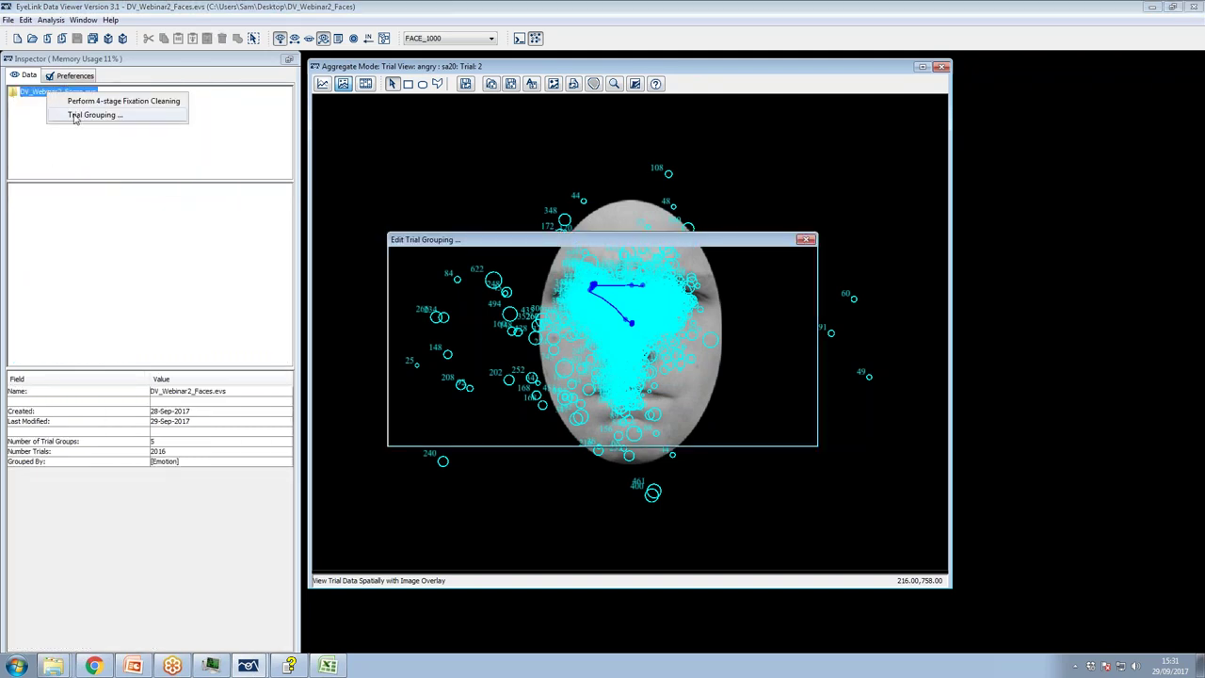
pyautogui.click(407, 334)
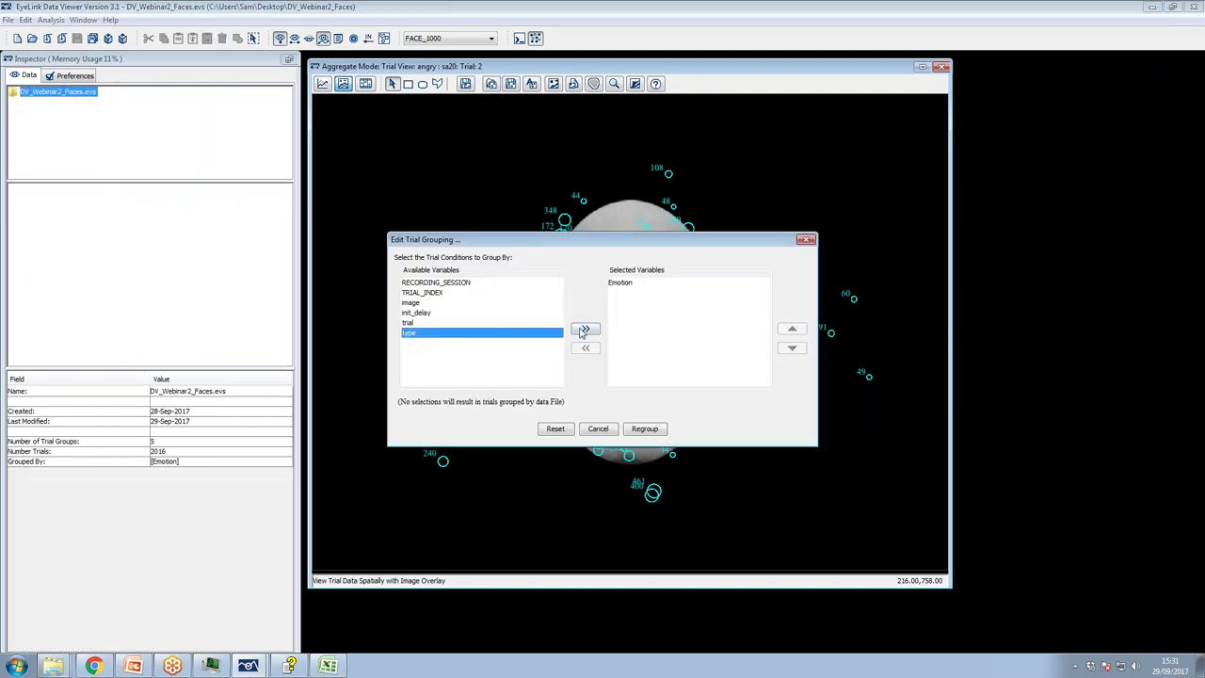
pyautogui.click(585, 327)
pyautogui.click(636, 429)
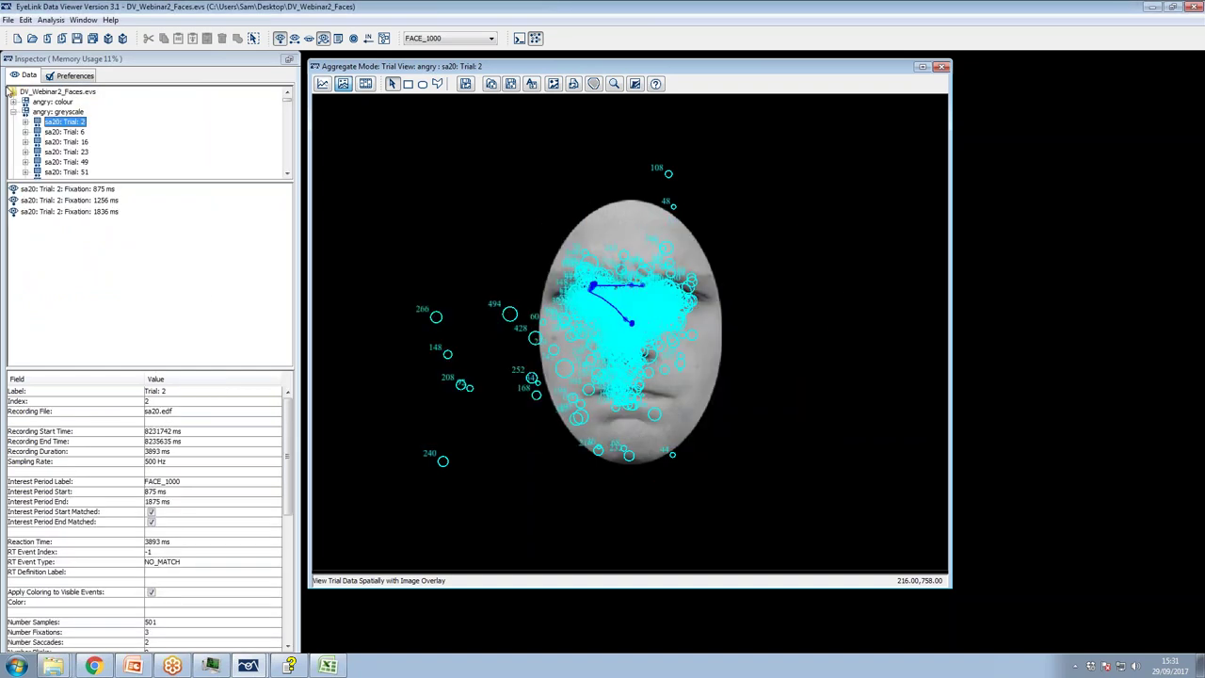
# Select the angry: greyscale group and bring up the Analysis reports list
pyautogui.click(13, 112)
pyautogui.click(51, 20)
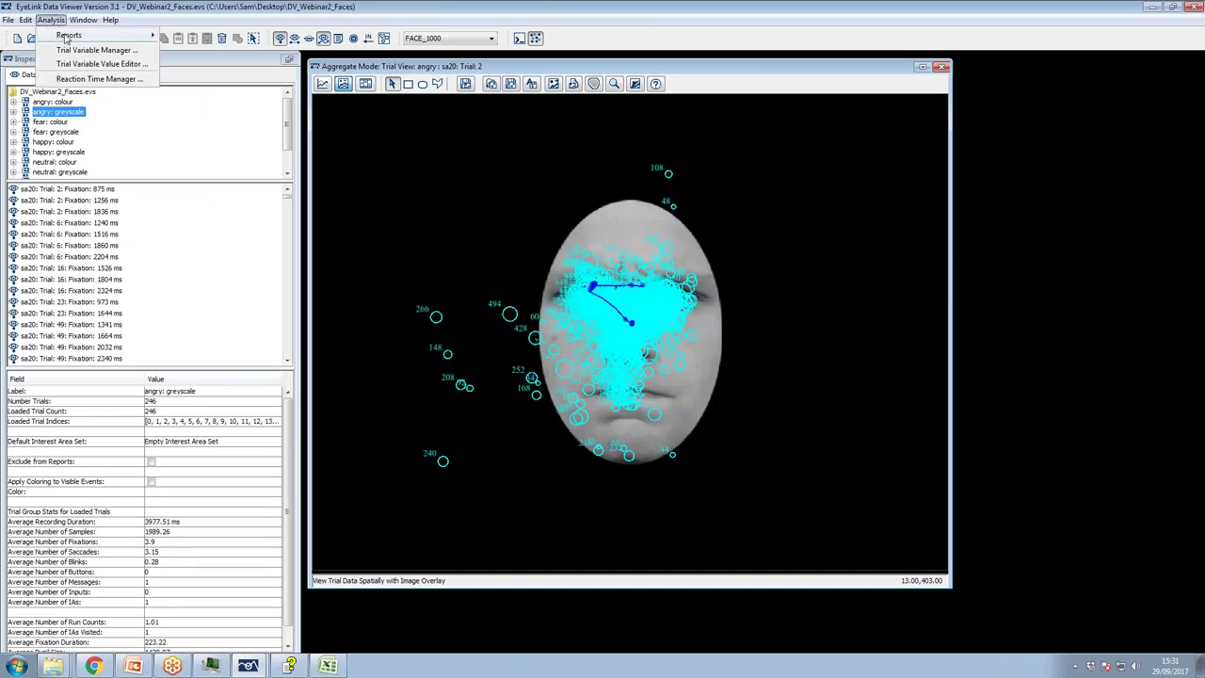
pyautogui.moveTo(72, 37)
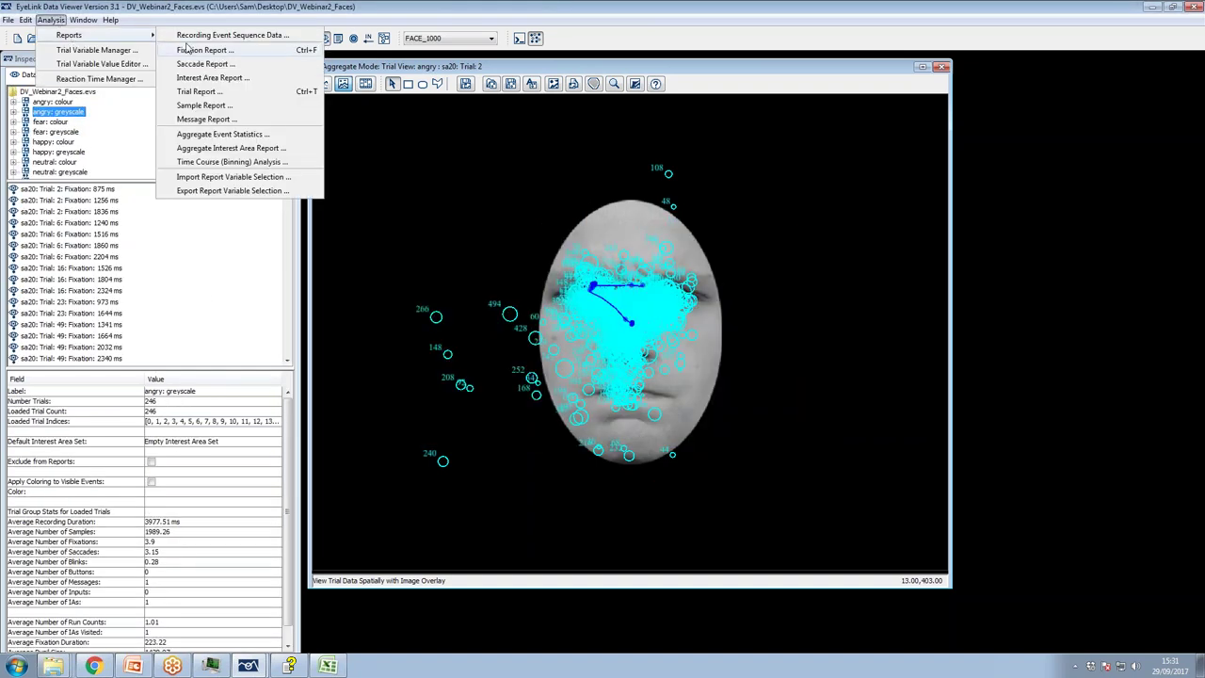
# Generate an Aggregate Event Statistics report saved as AggregateEventReport_Emotion_Type.xls in Output
pyautogui.click(250, 139)
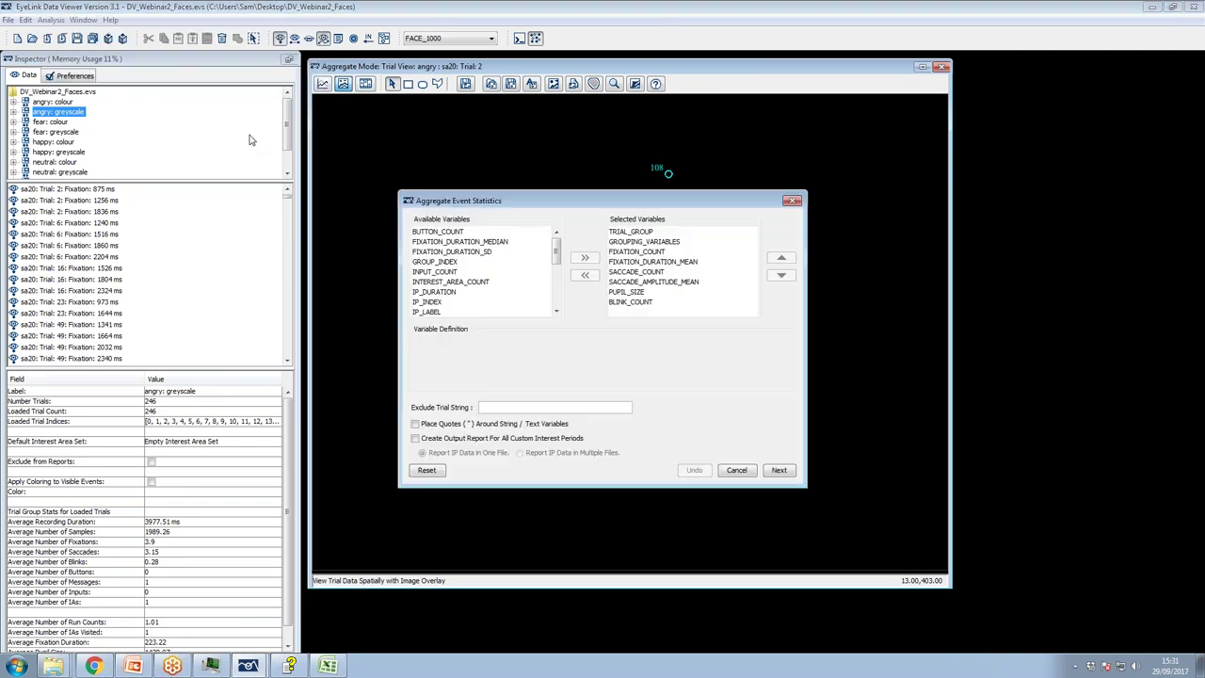
pyautogui.click(779, 469)
pyautogui.click(572, 357)
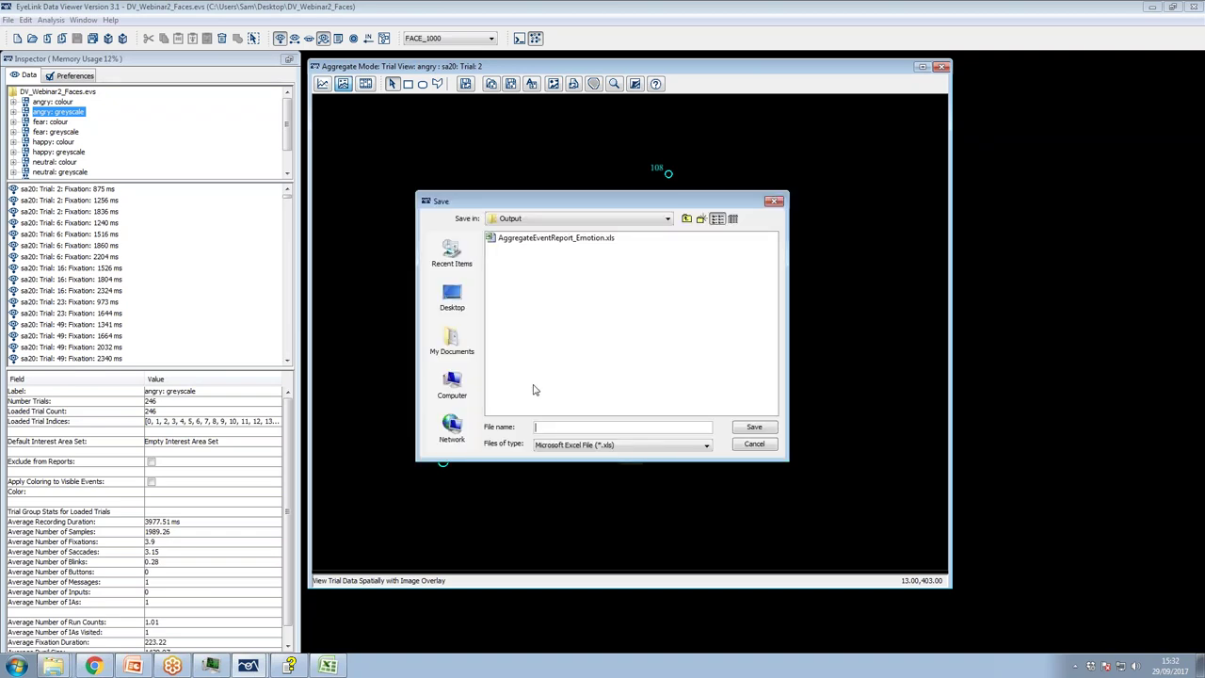
pyautogui.click(529, 242)
pyautogui.click(636, 426)
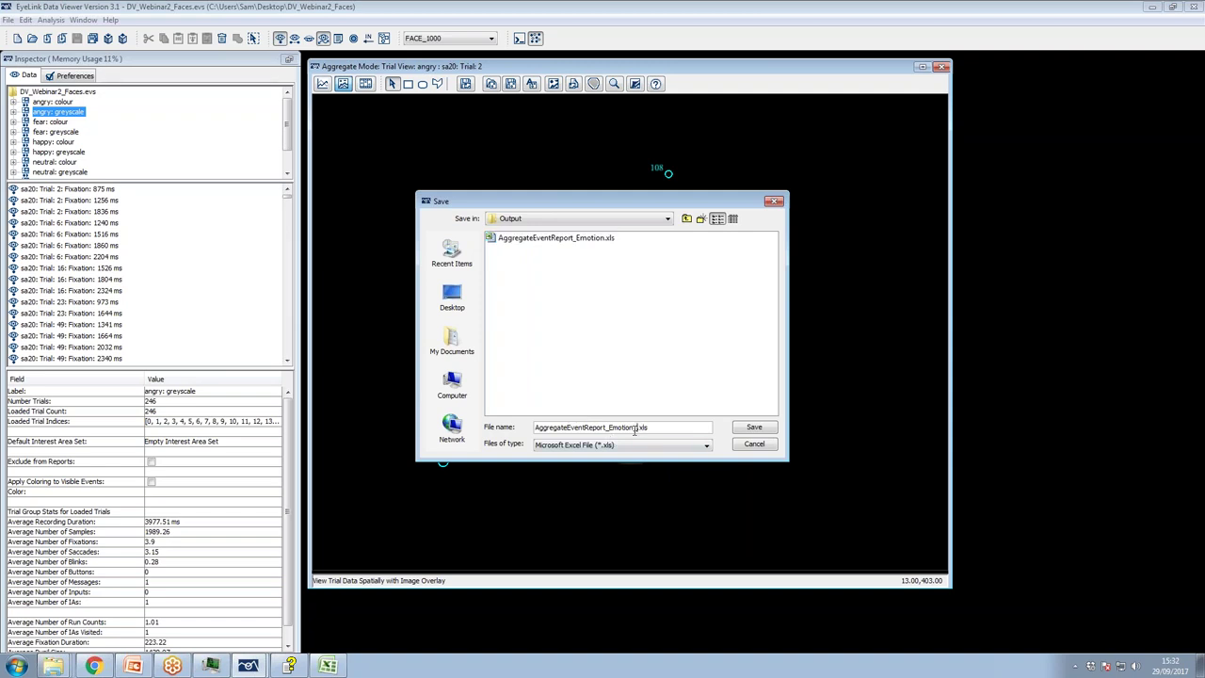
pyautogui.write('Type')
pyautogui.click(750, 428)
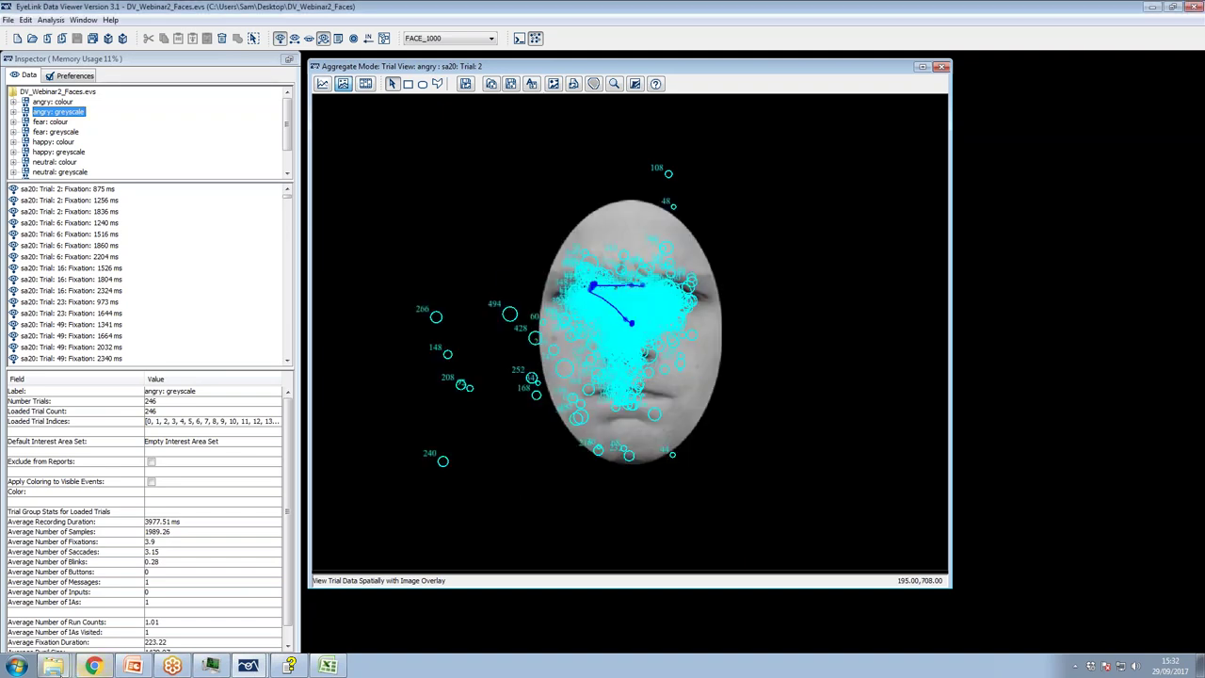
pyautogui.click(93, 665)
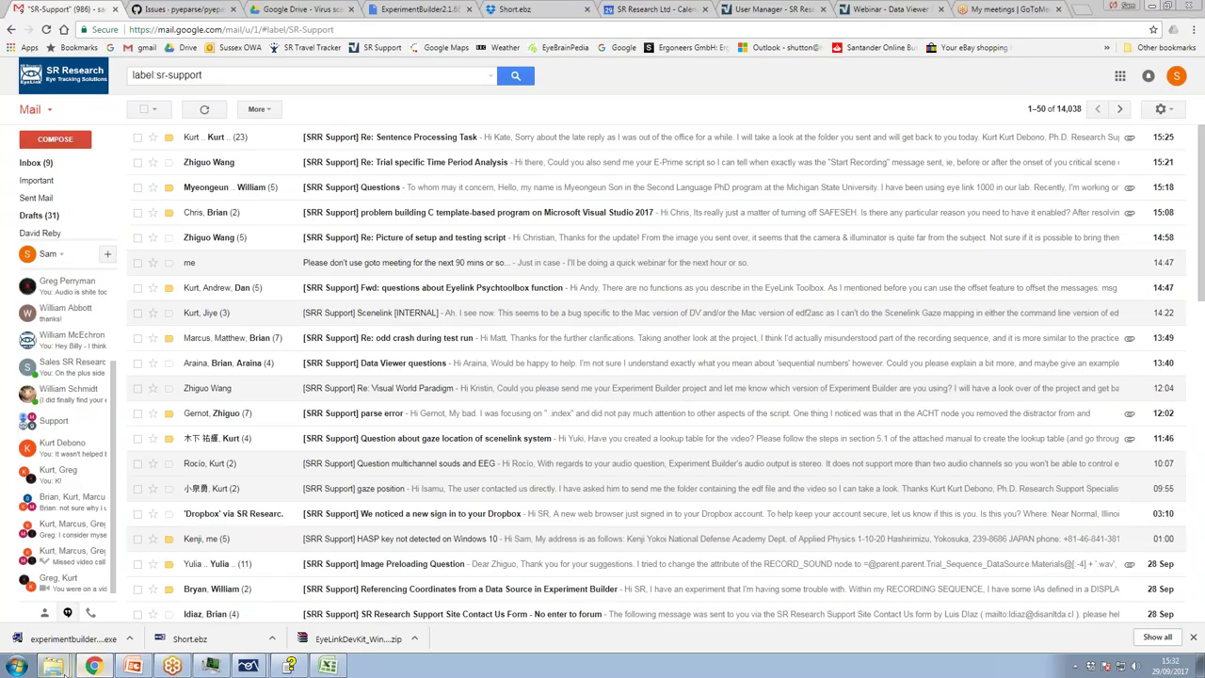
# Open AggregateEventReport_Emotion_Type.xls from the Output folder in Excel, accepting the format warning
pyautogui.moveTo(52, 665)
pyautogui.click(56, 603)
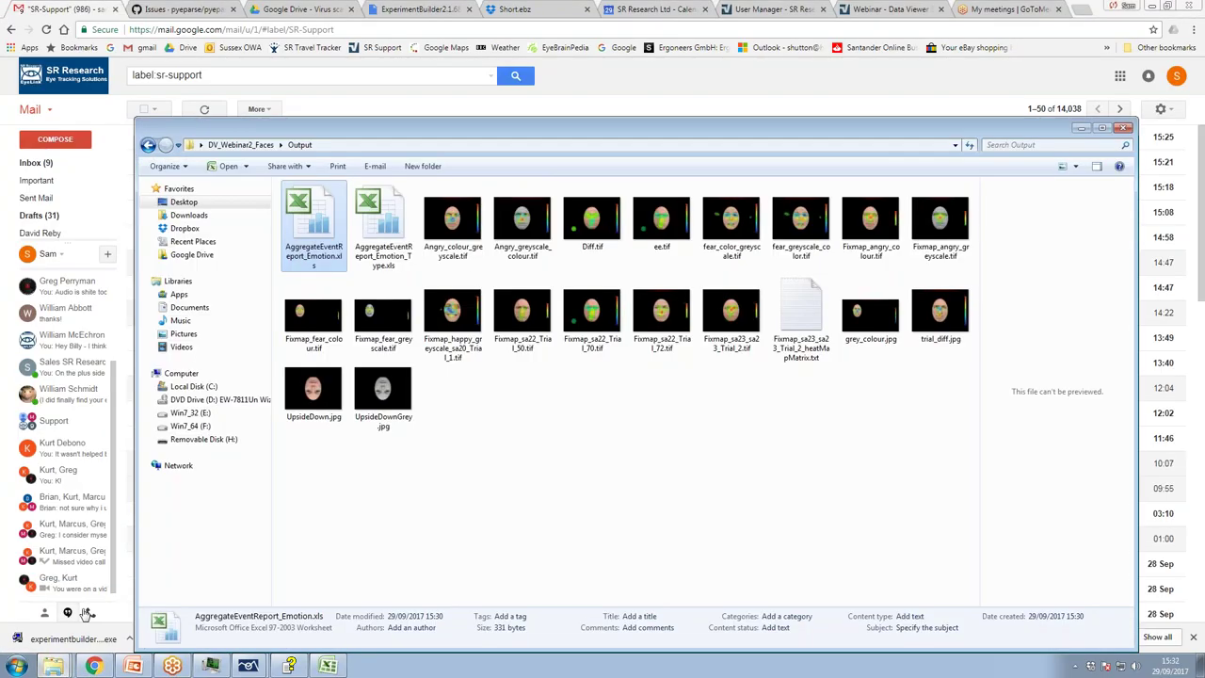
pyautogui.click(387, 219)
pyautogui.doubleClick(388, 219)
pyautogui.click(555, 361)
# Inspect the UpsideDown: colour and UpsideDown: greyscale rows of the report
pyautogui.click(184, 237)
pyautogui.click(192, 248)
pyautogui.click(191, 239)
pyautogui.click(191, 247)
pyautogui.click(191, 241)
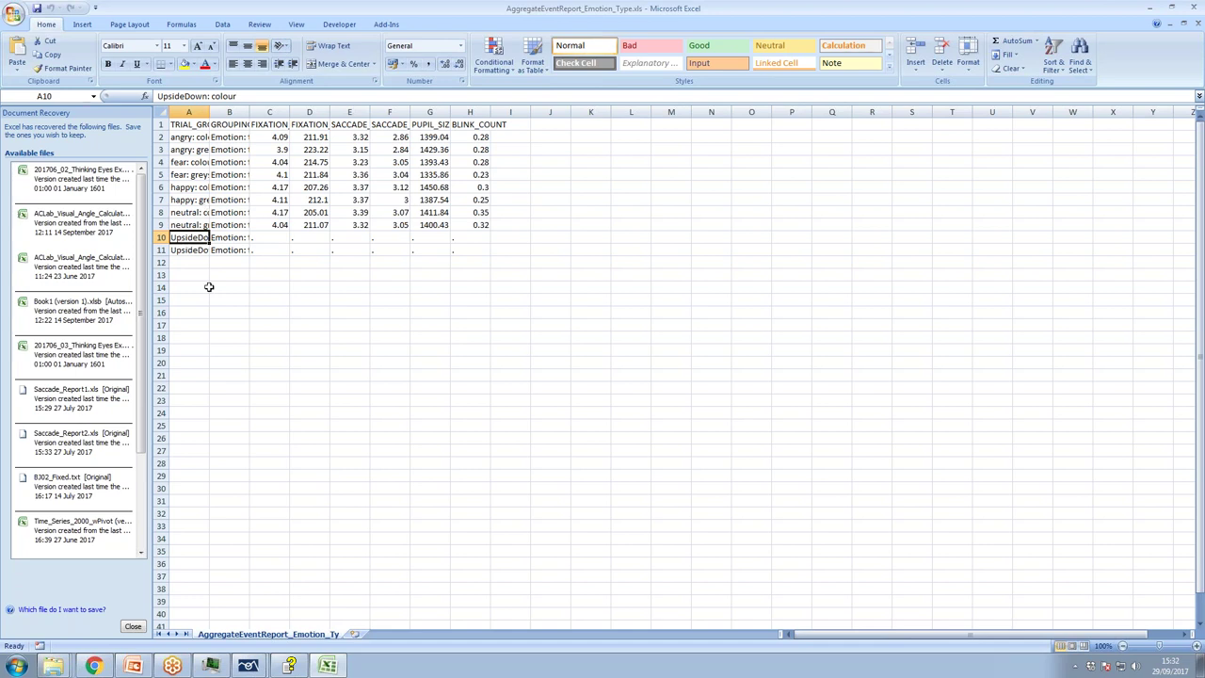
# Check the empty UpsideDown cells and autofit column A to show full group names
pyautogui.moveTo(273, 236); pyautogui.dragTo(463, 250)
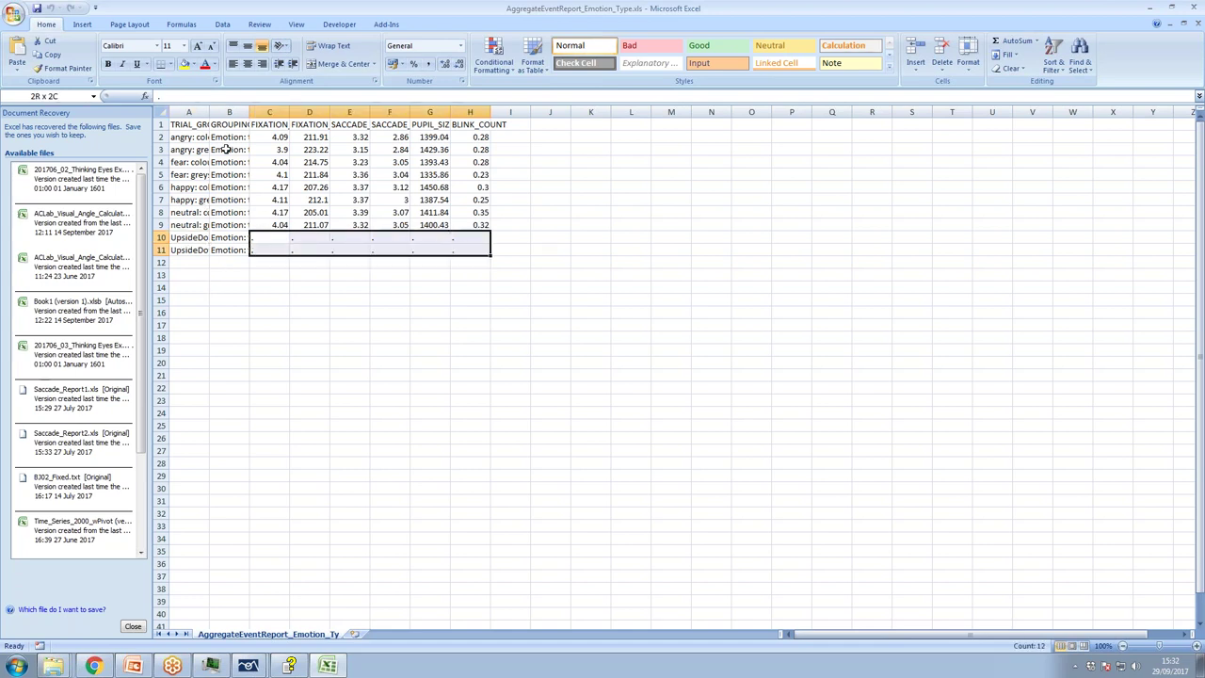
pyautogui.click(264, 140)
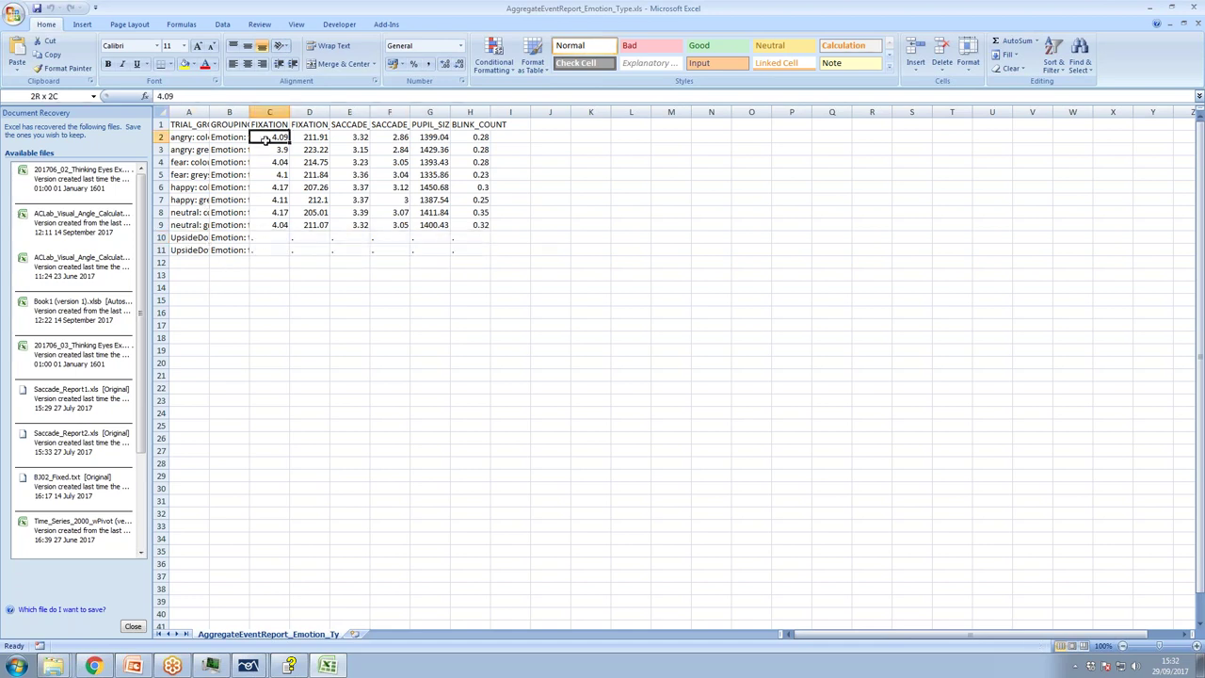
pyautogui.doubleClick(209, 112)
# Read the group names down column A and compare fixation counts across the groups
pyautogui.click(177, 136)
pyautogui.click(185, 150)
pyautogui.click(187, 162)
pyautogui.click(190, 174)
pyautogui.click(193, 187)
pyautogui.click(196, 200)
pyautogui.click(341, 137)
pyautogui.click(346, 162)
pyautogui.click(348, 175)
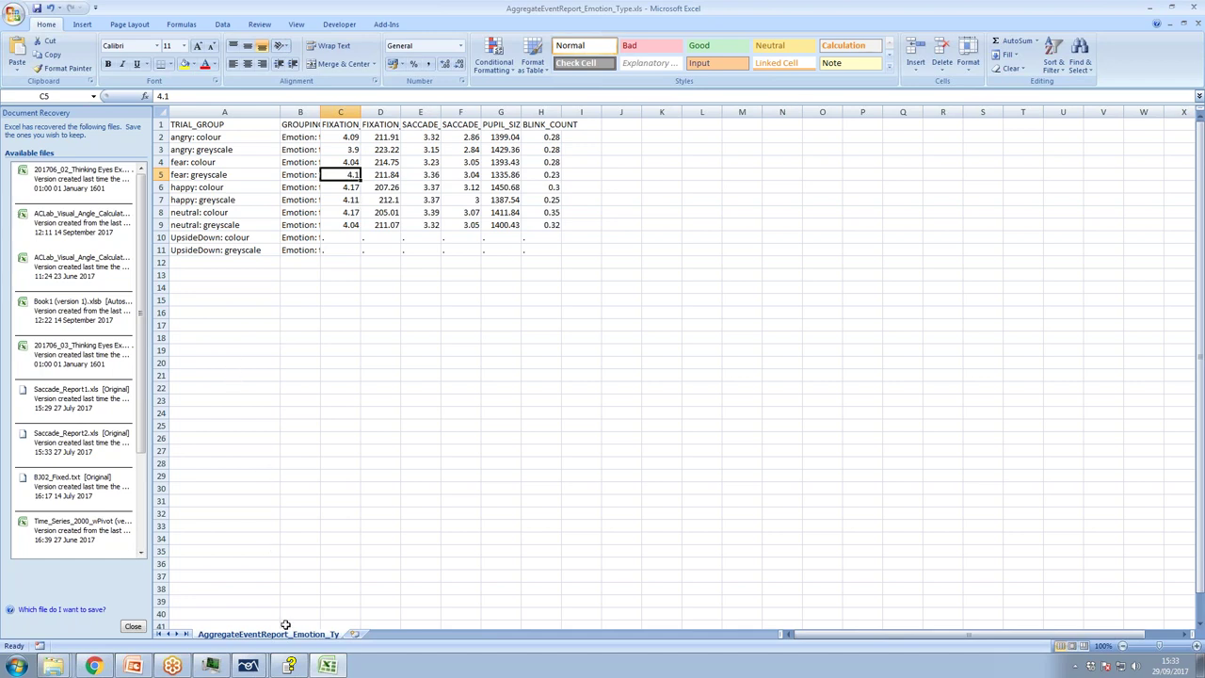
pyautogui.moveTo(270, 668)
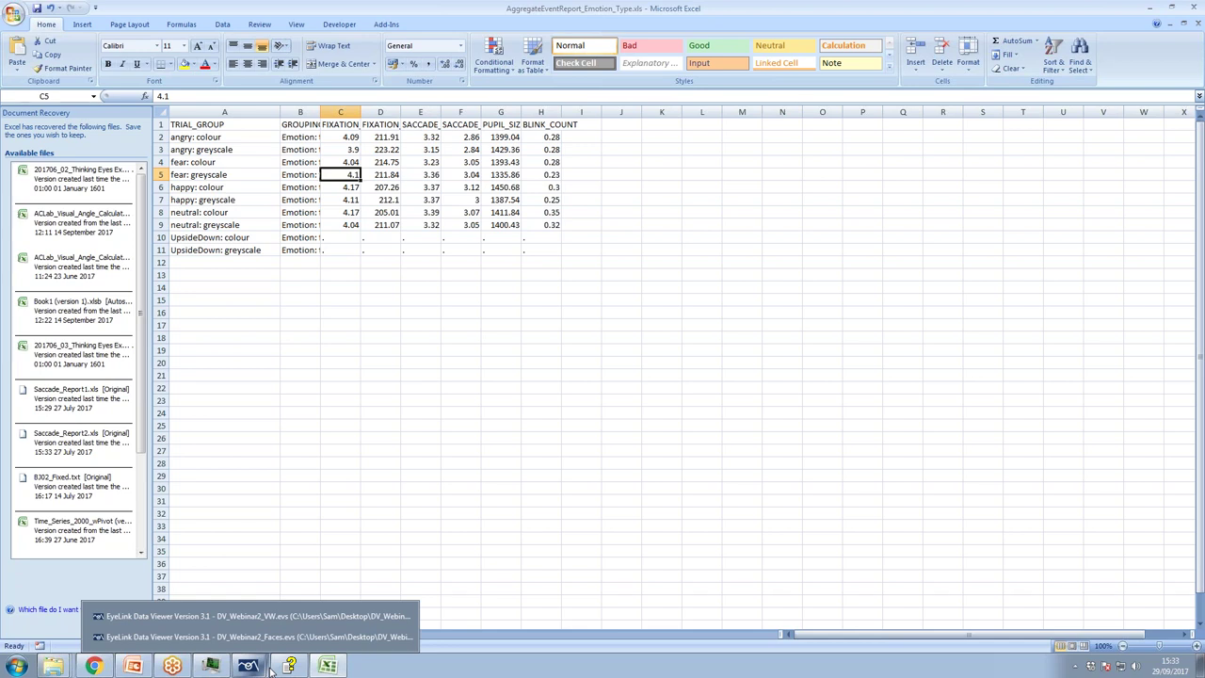
# Return to the Faces session, browse the Analysis reports list, then switch to PowerPoint
pyautogui.click(248, 665)
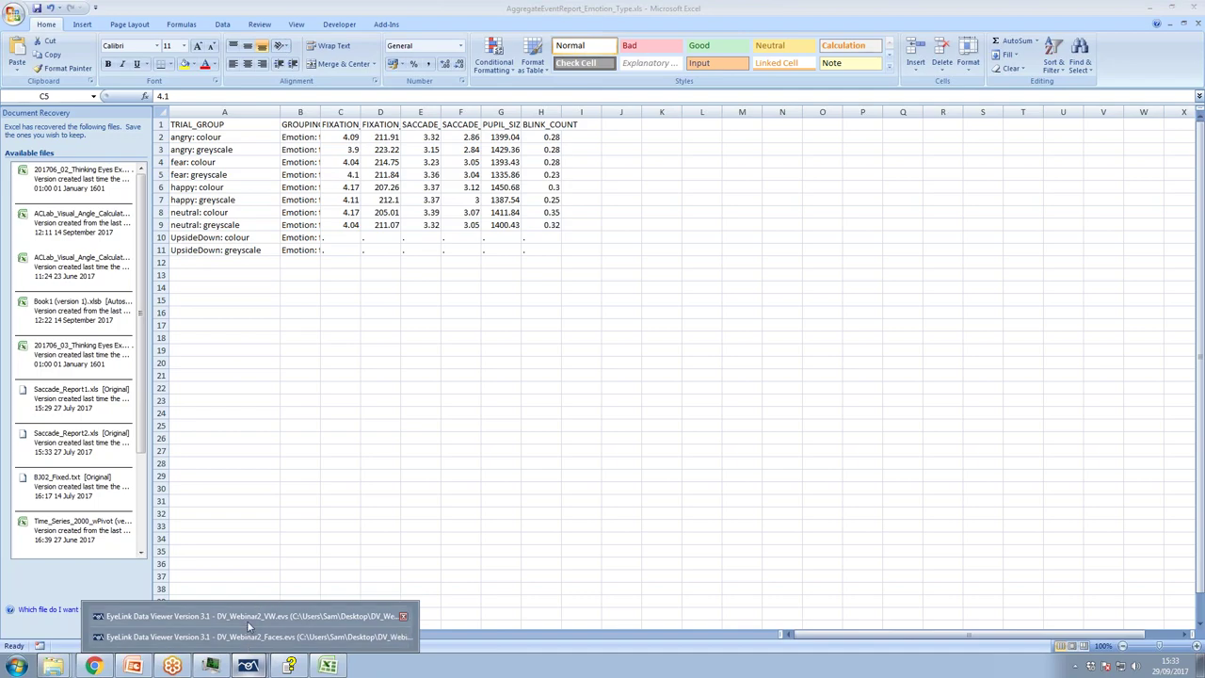
pyautogui.click(252, 637)
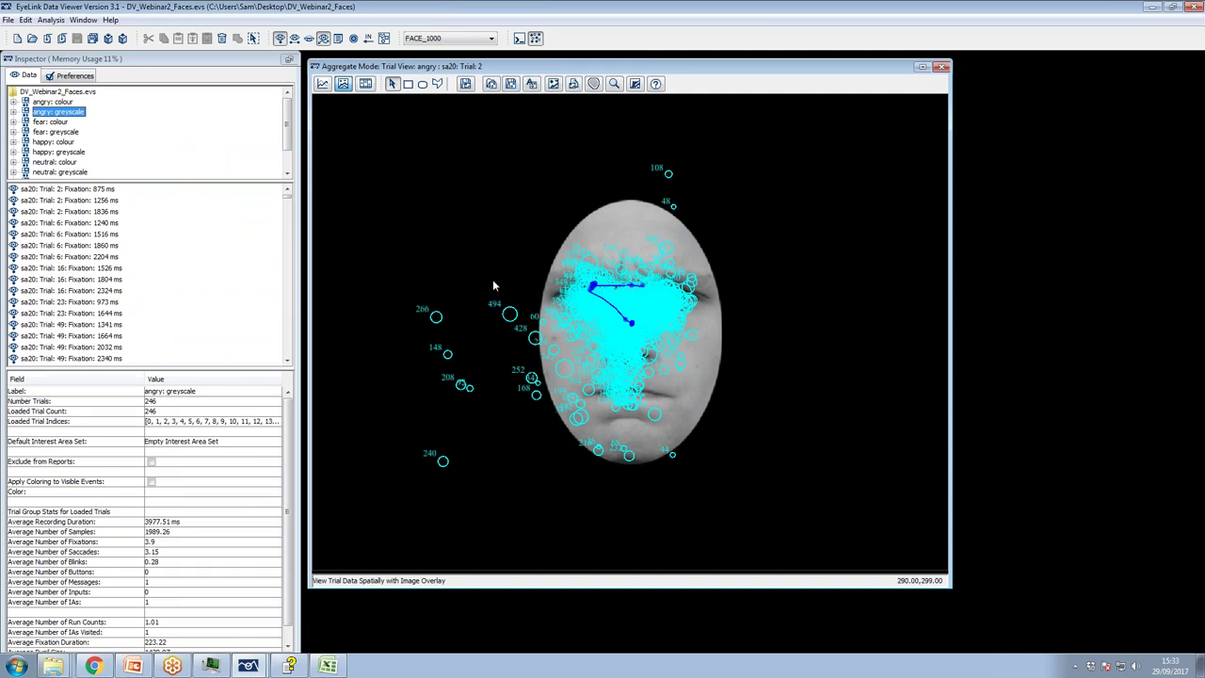
pyautogui.click(42, 21)
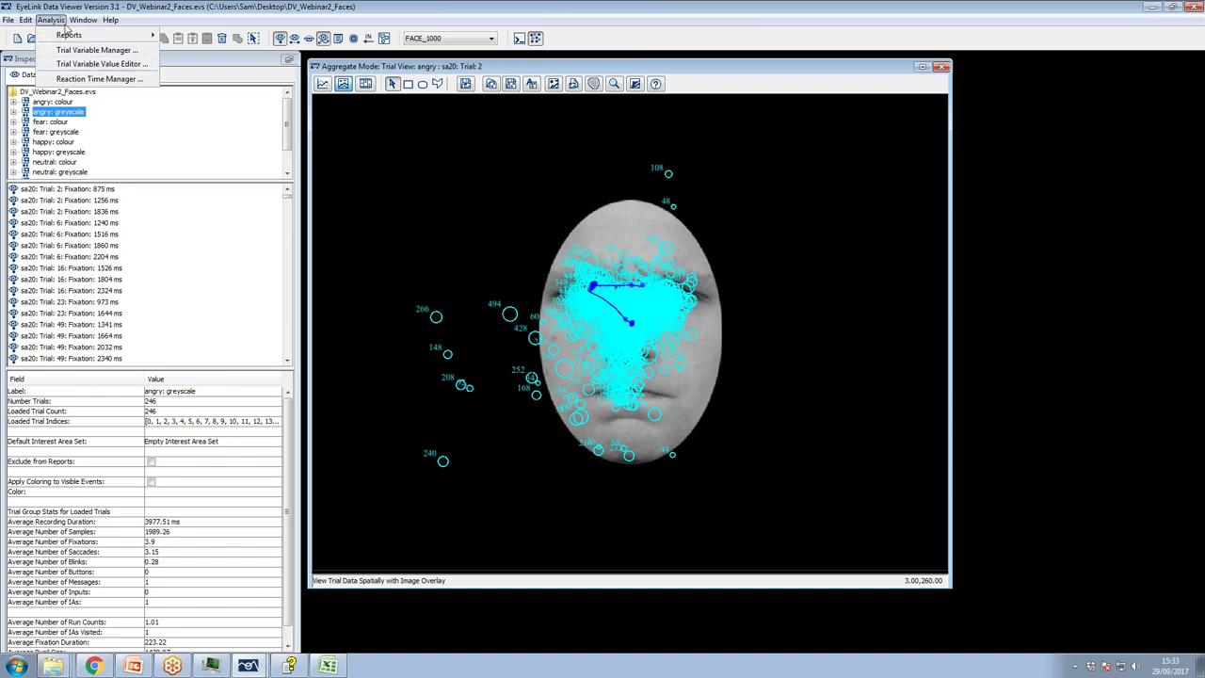
pyautogui.moveTo(74, 35)
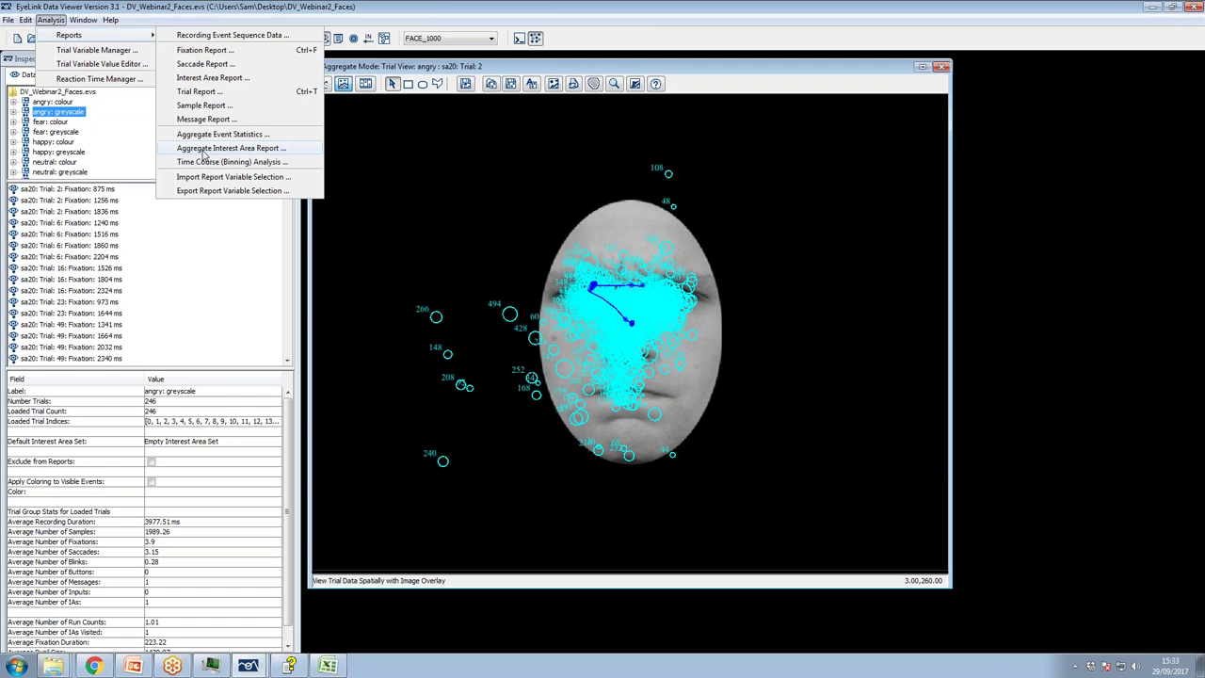
pyautogui.click(133, 666)
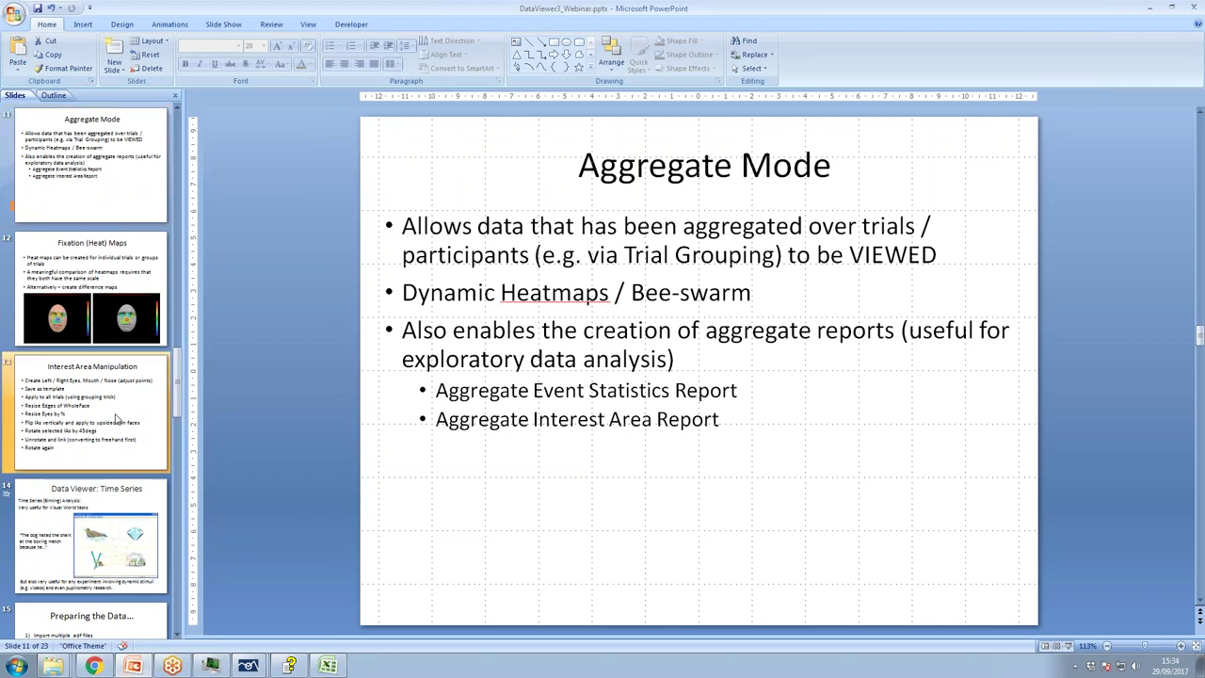
# Present slide 13, Interest Area Manipulation, full screen and then exit the show
pyautogui.click(118, 419)
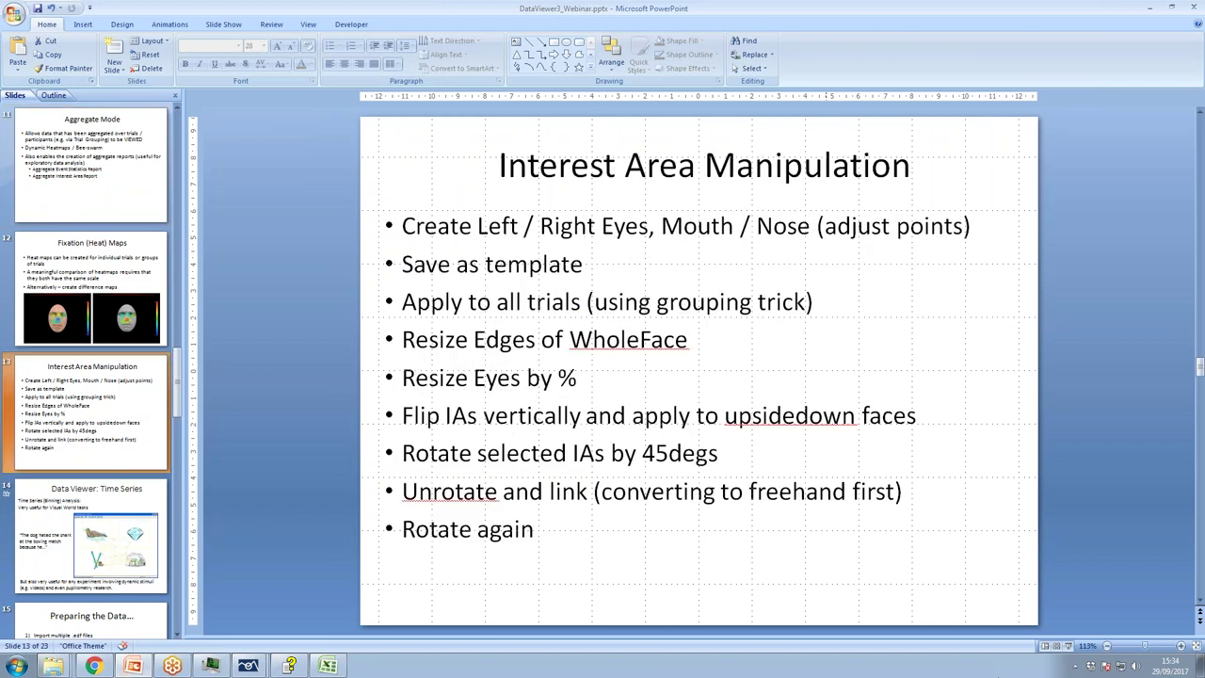
pyautogui.click(1068, 646)
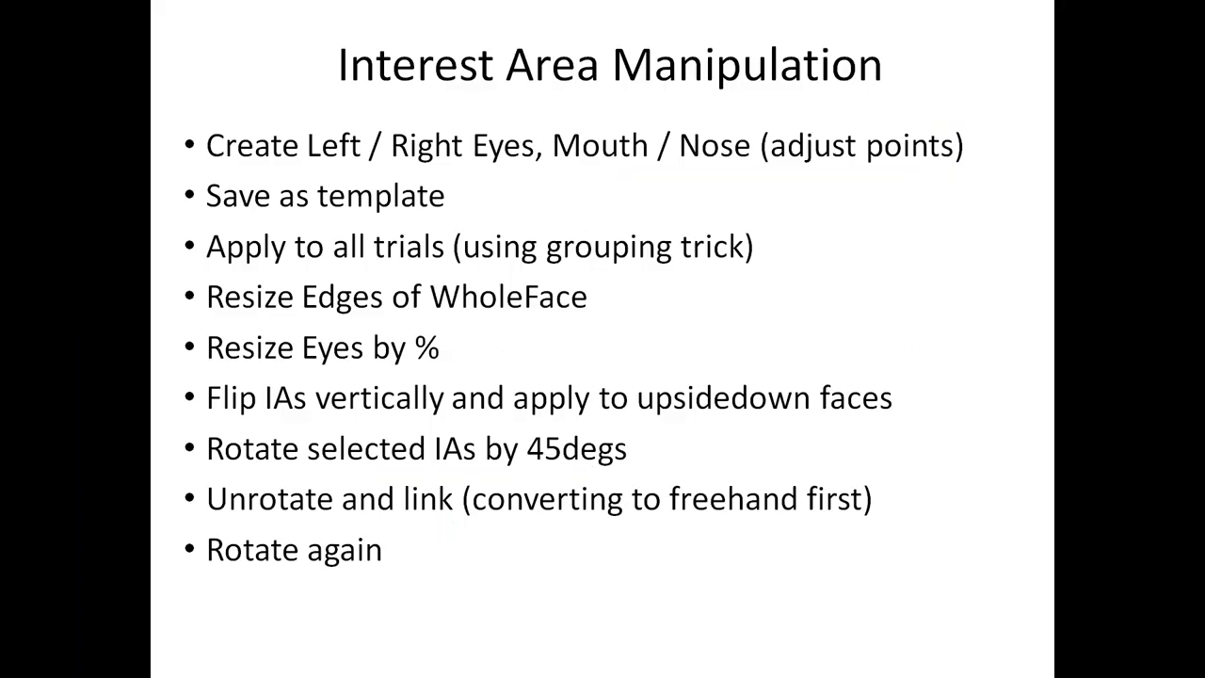
pyautogui.press('Escape')
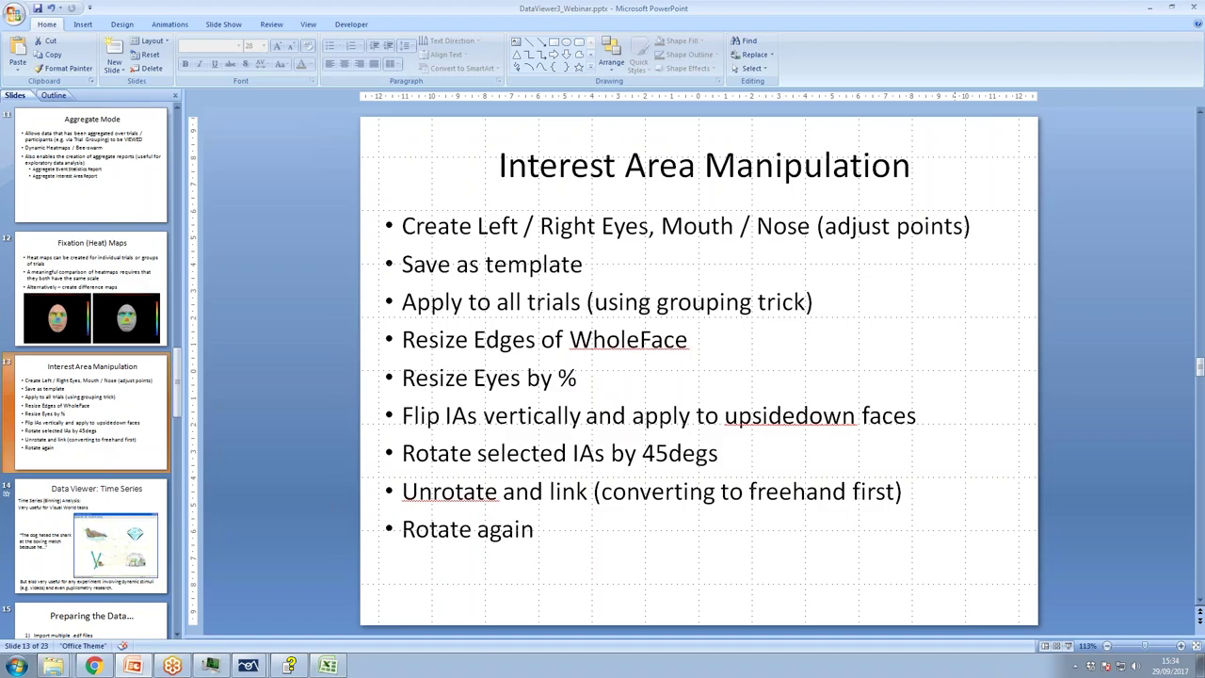
# Check the DV_Webinar2_VW session's trial grouping settings and close them unchanged
pyautogui.moveTo(236, 670)
pyautogui.click(245, 637)
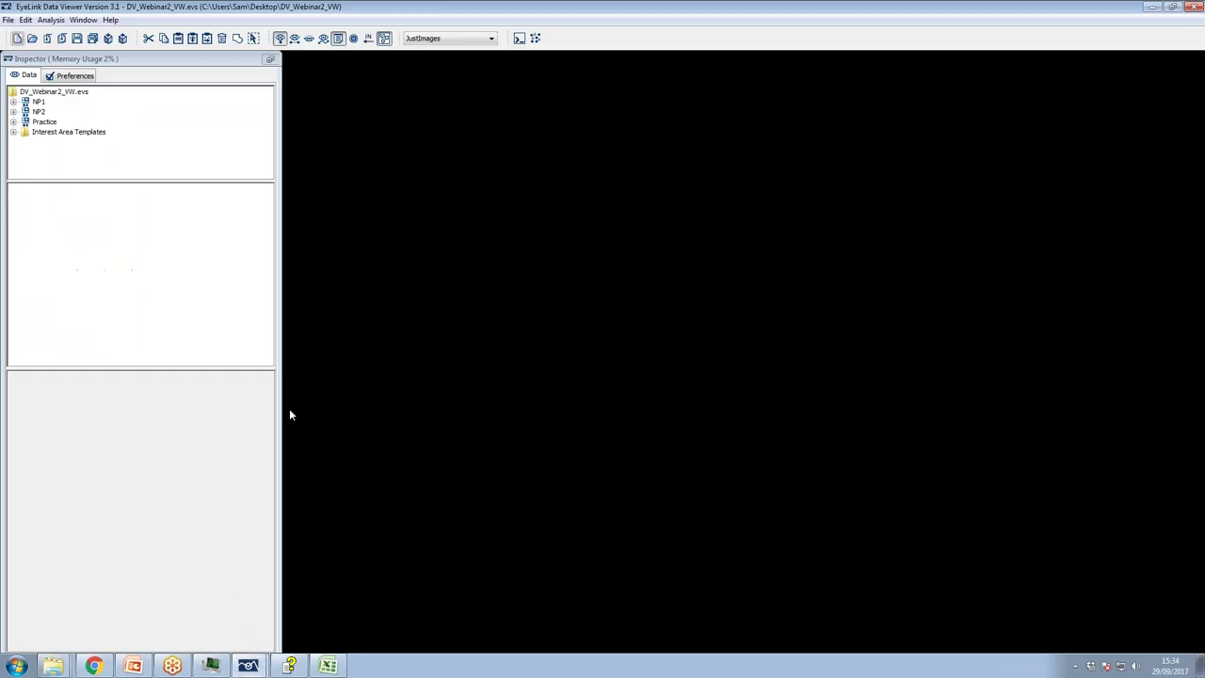
pyautogui.click(40, 92)
pyautogui.rightClick(40, 94)
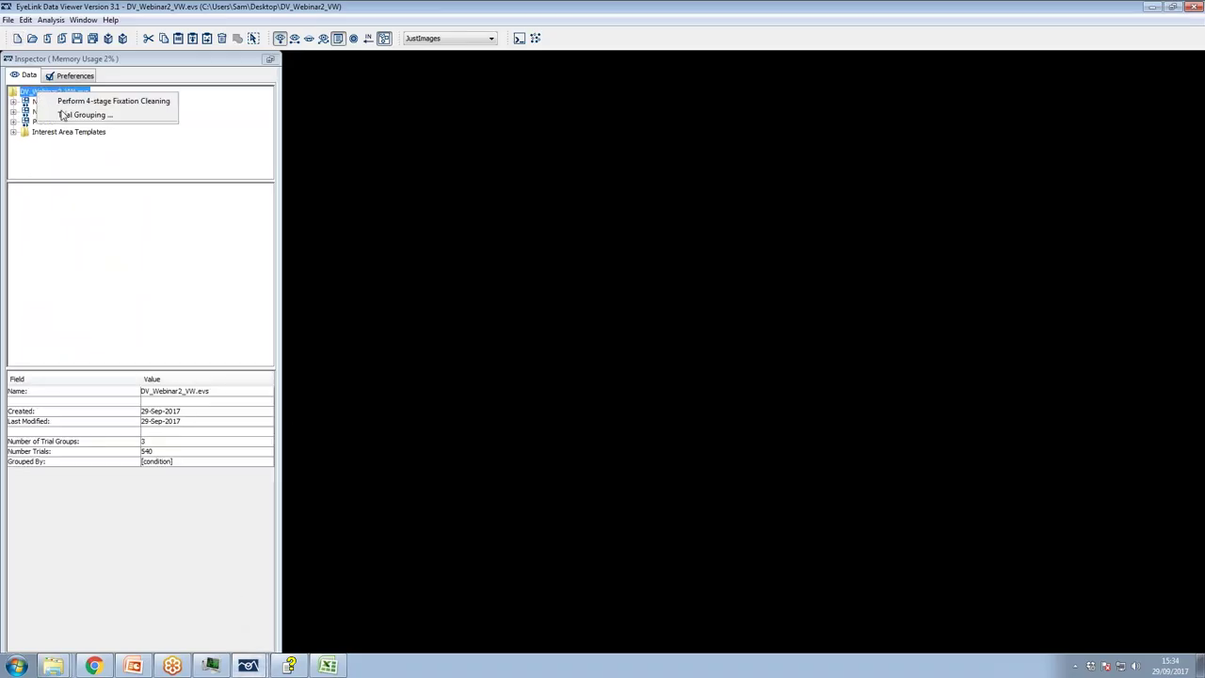
pyautogui.click(68, 117)
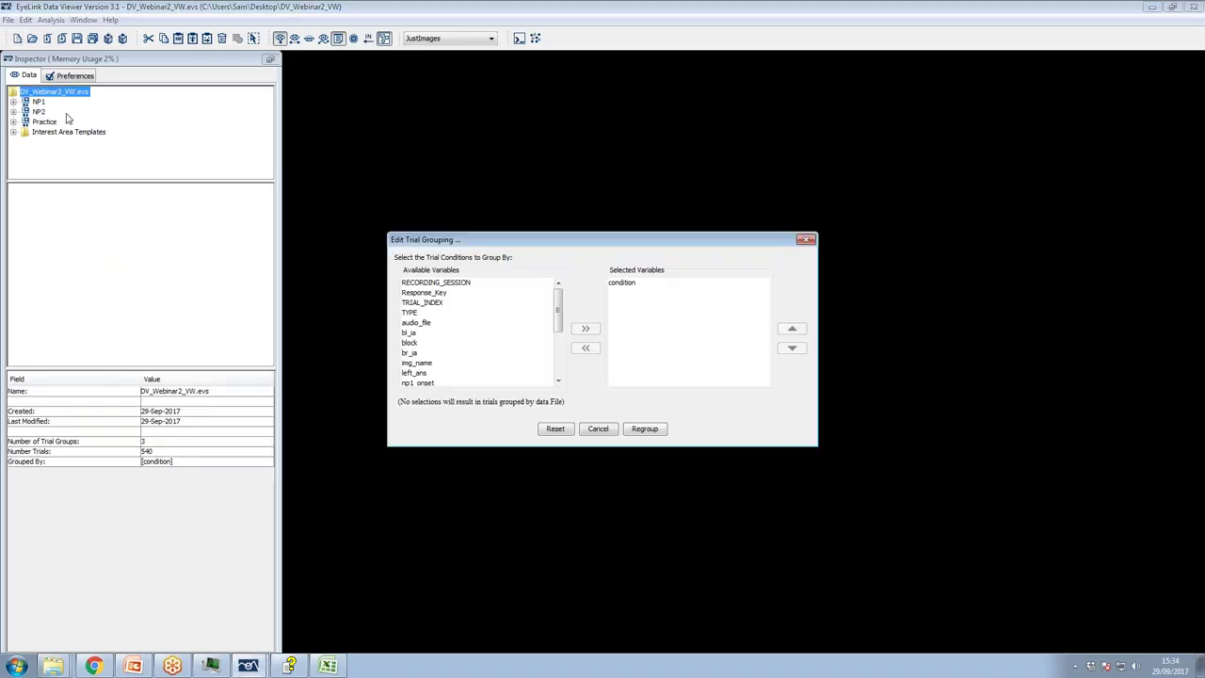
pyautogui.click(604, 432)
# In the Faces session, remove type and Emotion from the grouping variables and regroup
pyautogui.moveTo(250, 668)
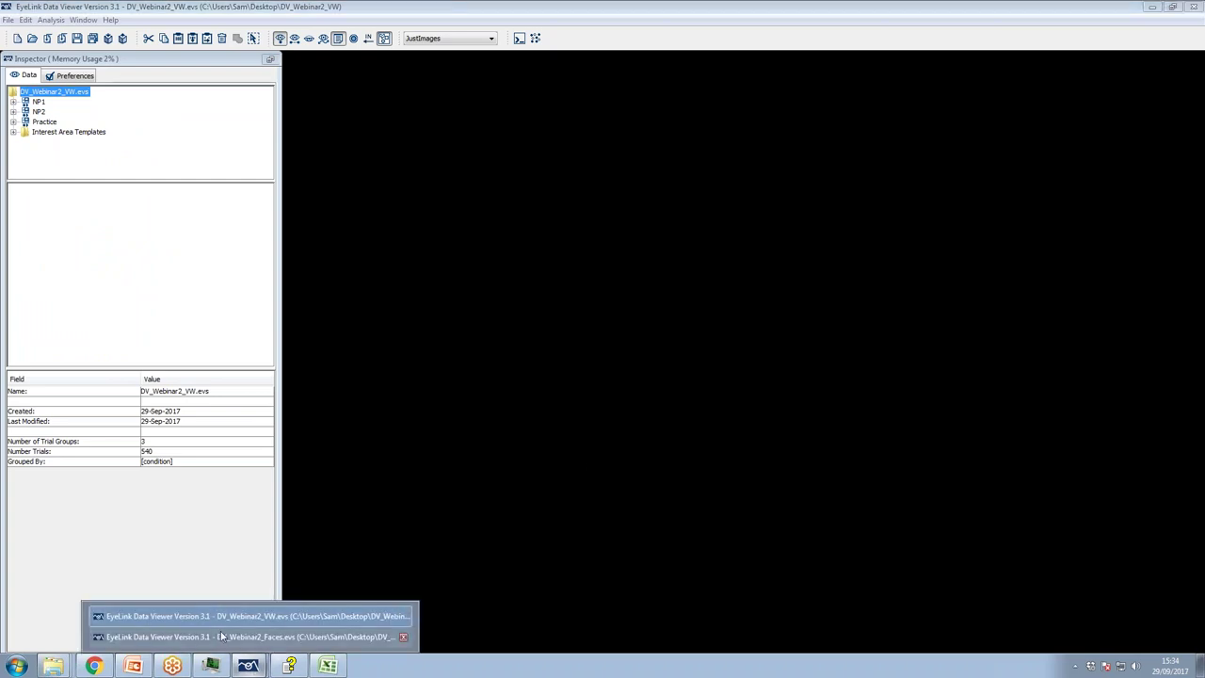
pyautogui.click(222, 637)
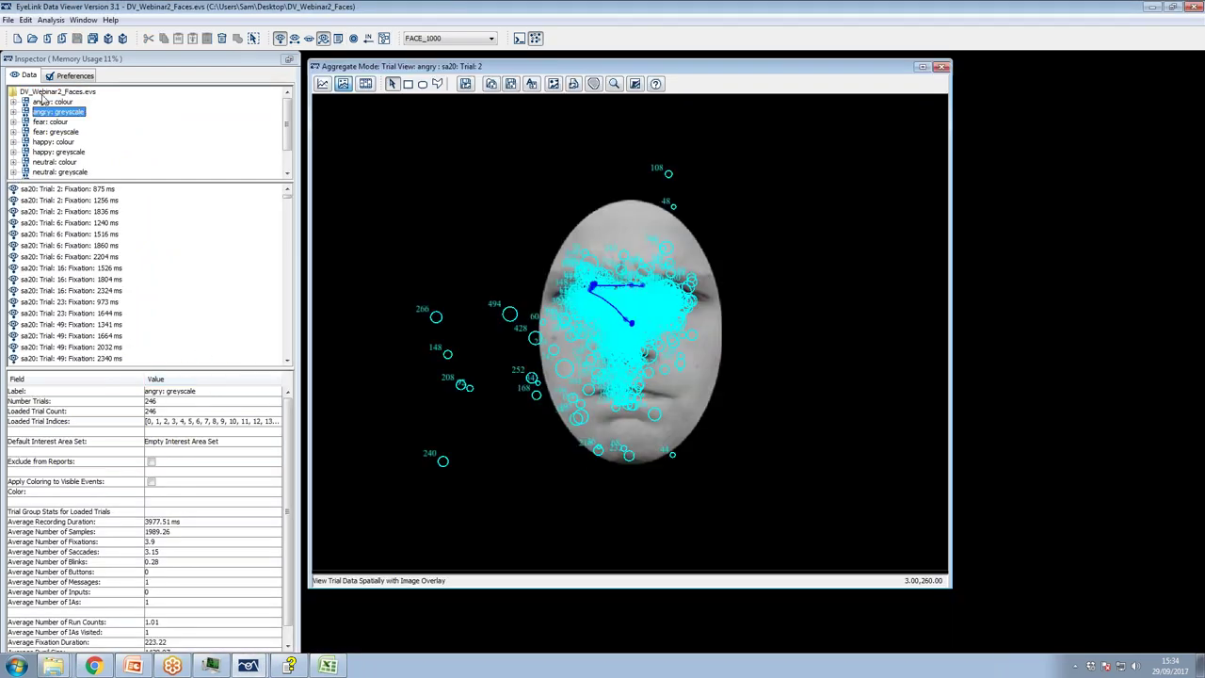
pyautogui.click(66, 91)
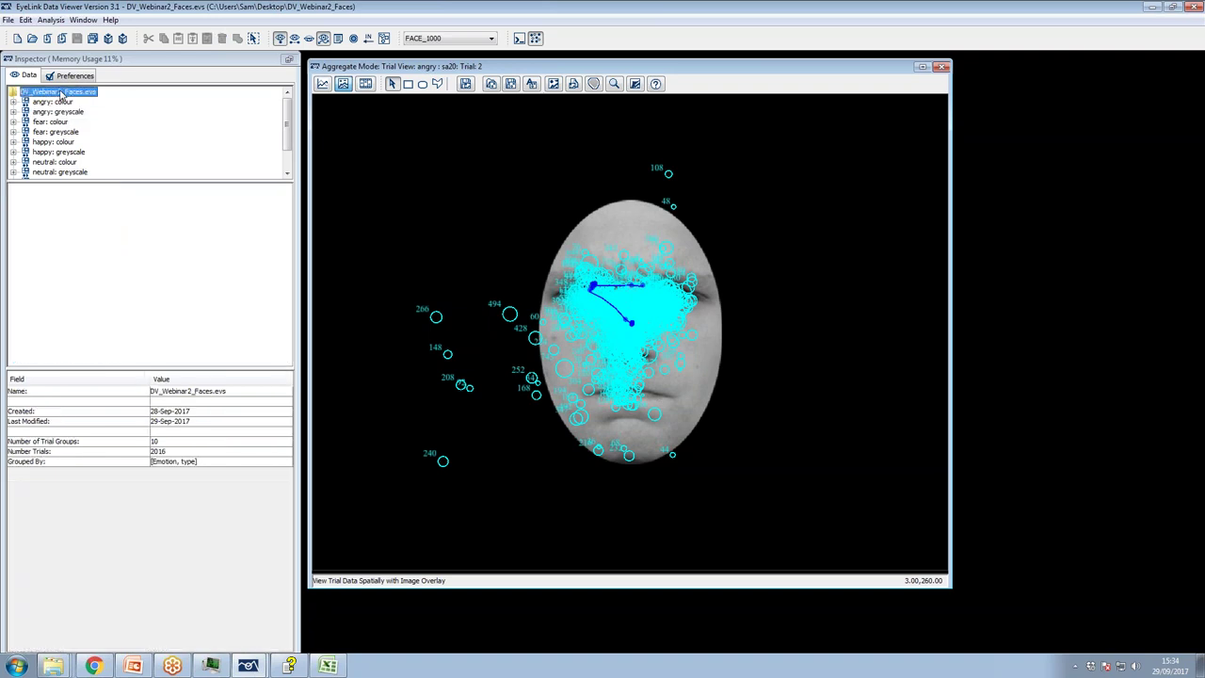
pyautogui.rightClick(77, 92)
pyautogui.click(91, 113)
pyautogui.click(621, 293)
pyautogui.click(585, 347)
pyautogui.click(622, 283)
pyautogui.click(584, 348)
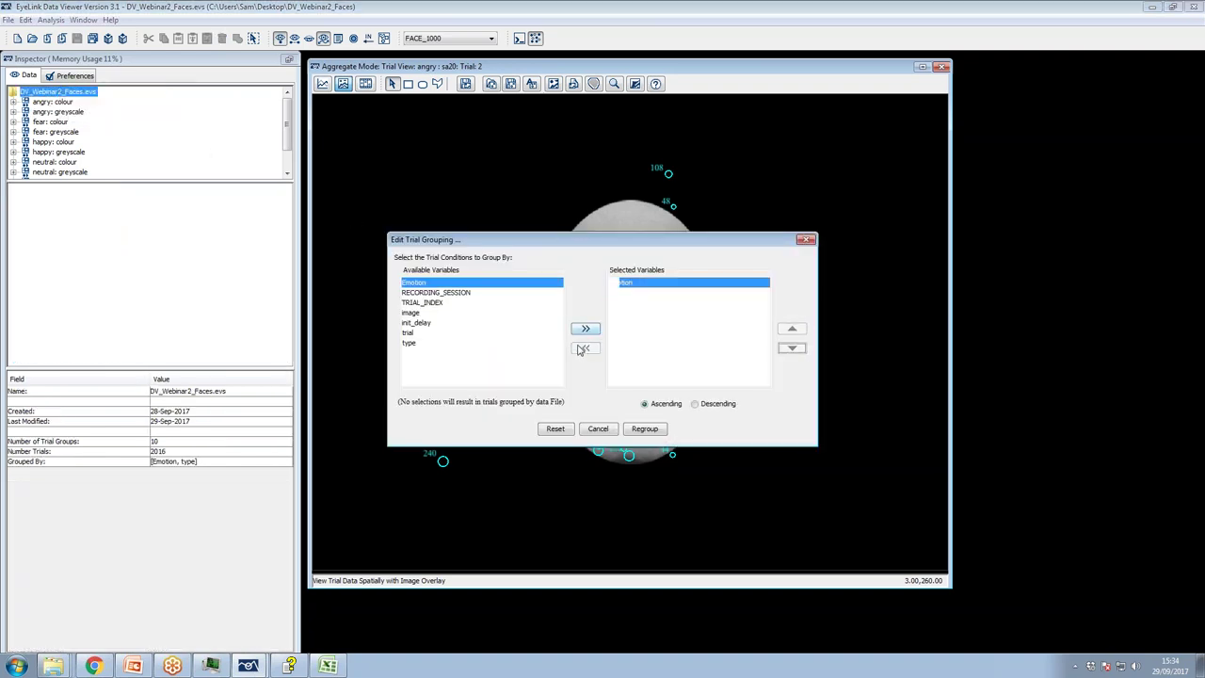
pyautogui.click(643, 429)
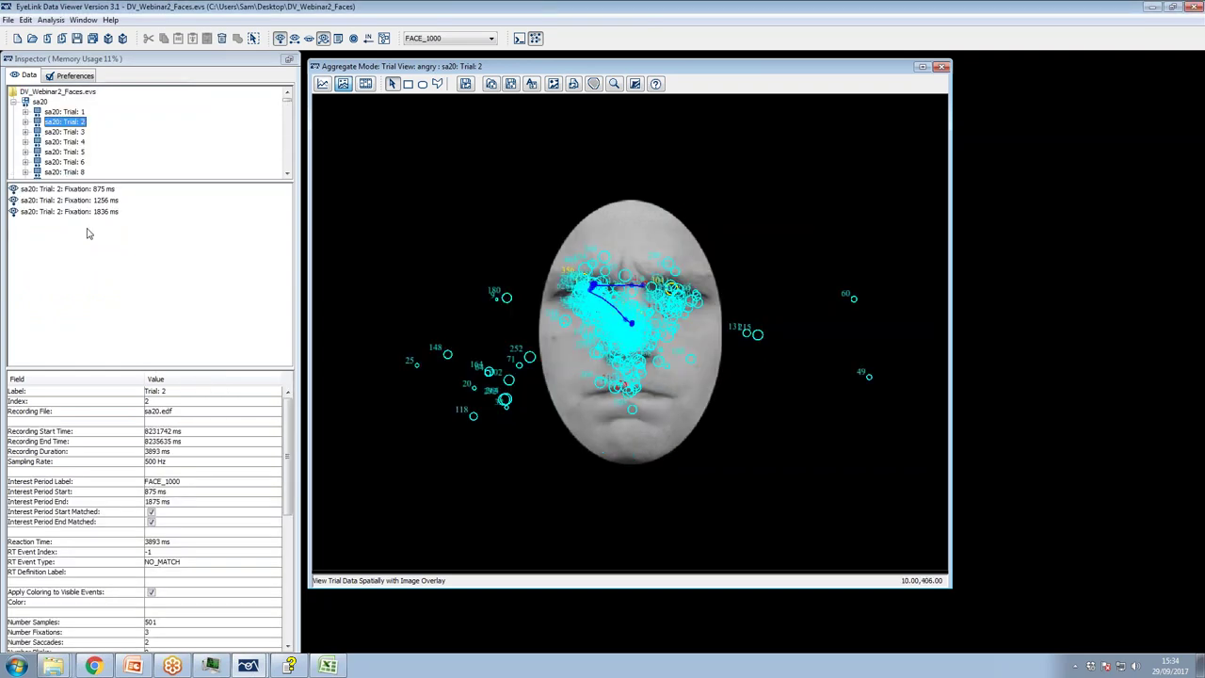
# Show sa21 Trial 5's custom interest area set over the face image
pyautogui.doubleClick(22, 101)
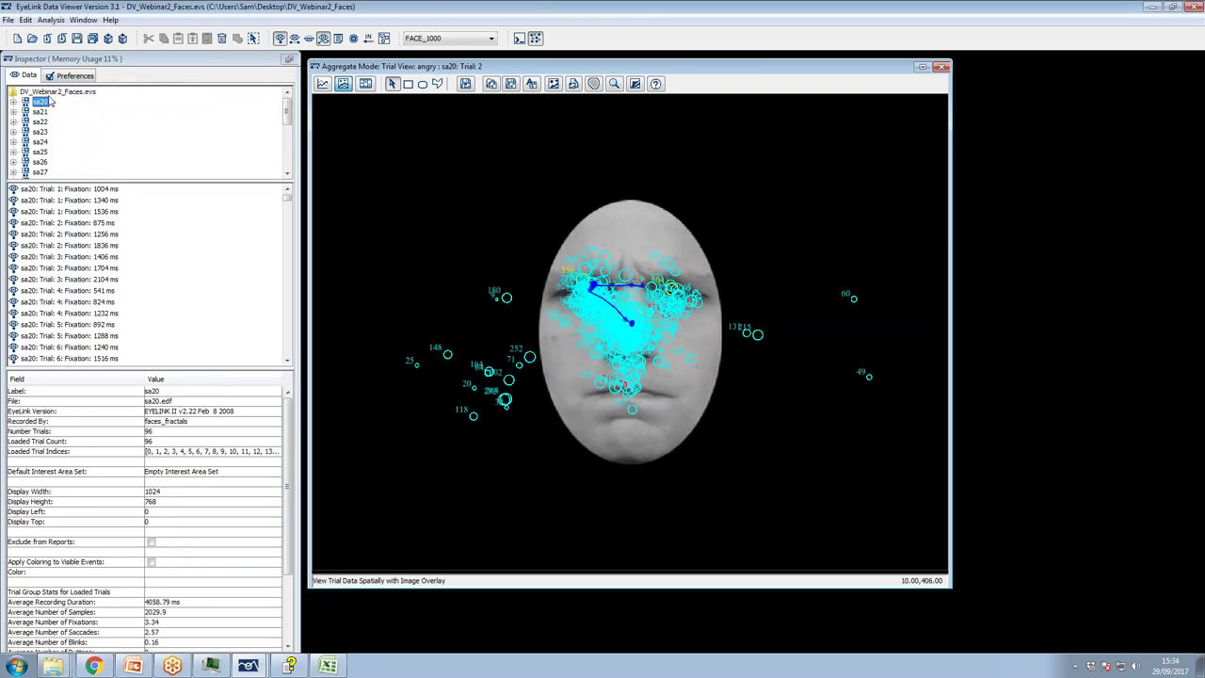
pyautogui.click(14, 112)
pyautogui.click(26, 132)
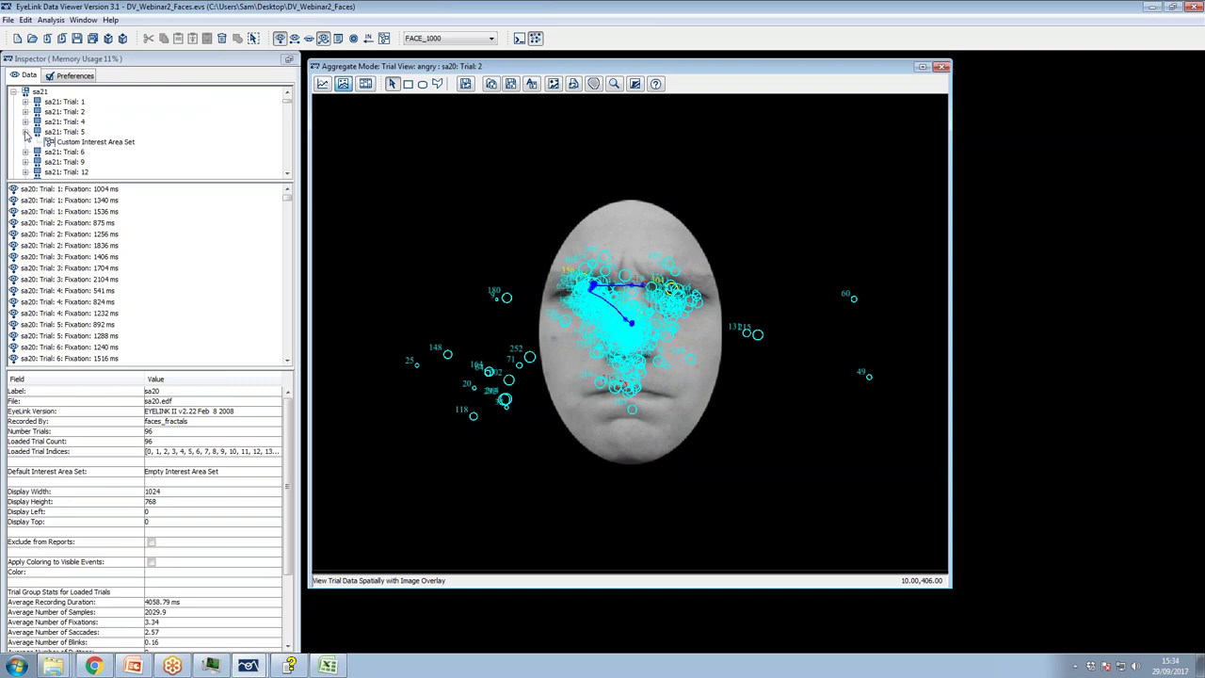
pyautogui.click(79, 143)
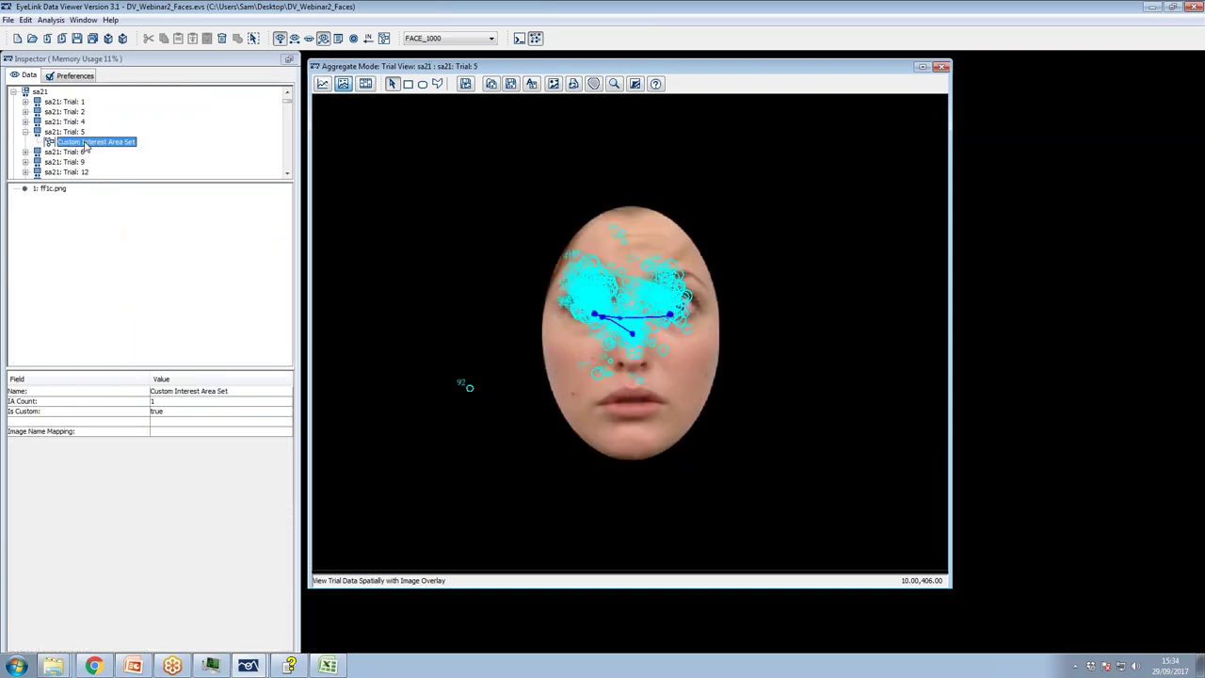
pyautogui.click(384, 38)
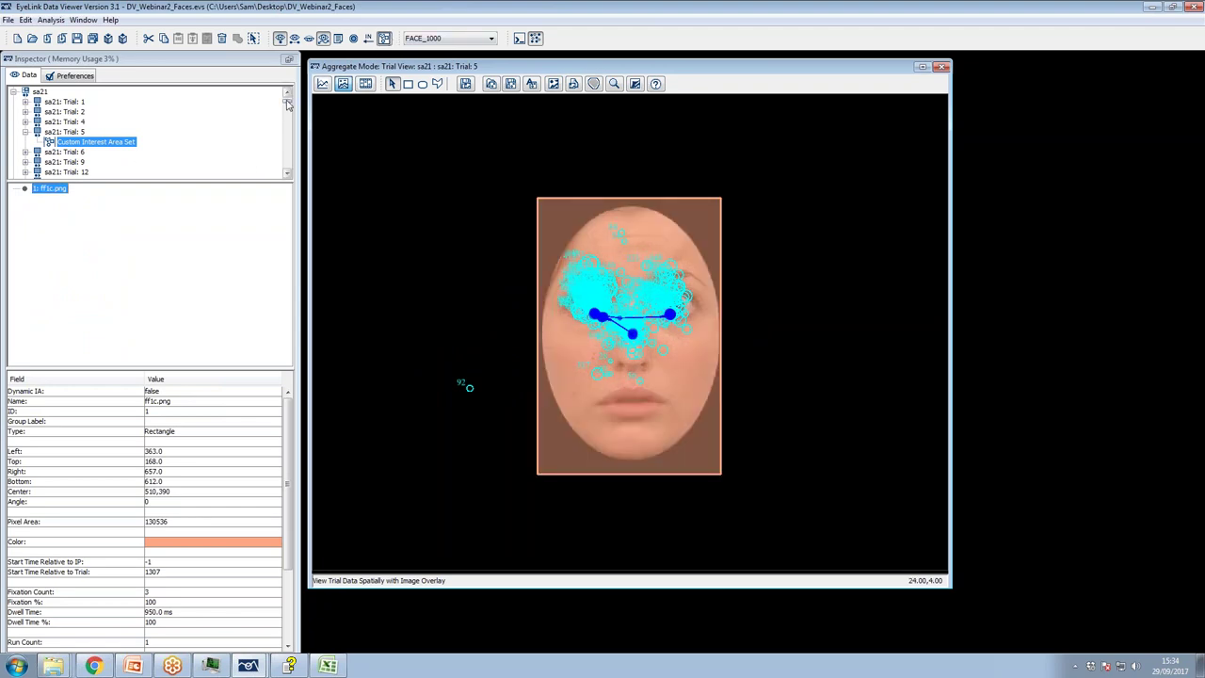
pyautogui.scroll(1, 285, 111)
# Open sa20's first trial and Trial 4, hiding the aggregate fixation and scanpath overlays
pyautogui.click(13, 101)
pyautogui.click(62, 107)
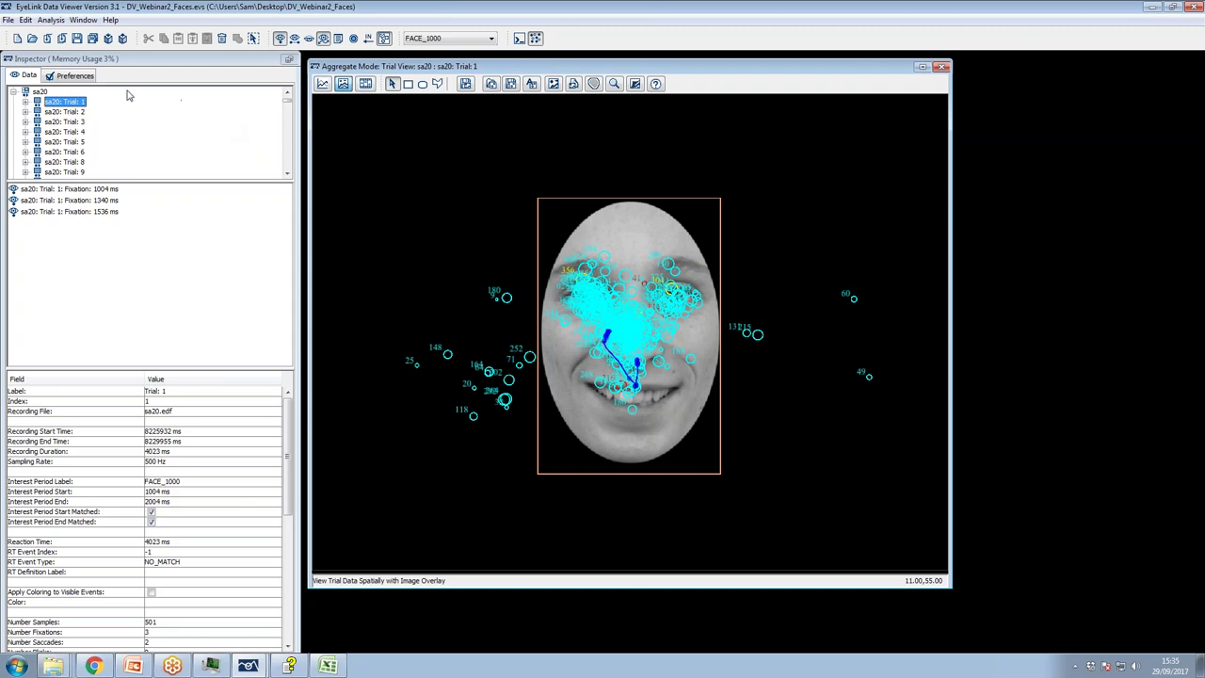
pyautogui.click(57, 111)
pyautogui.click(62, 121)
pyautogui.click(64, 132)
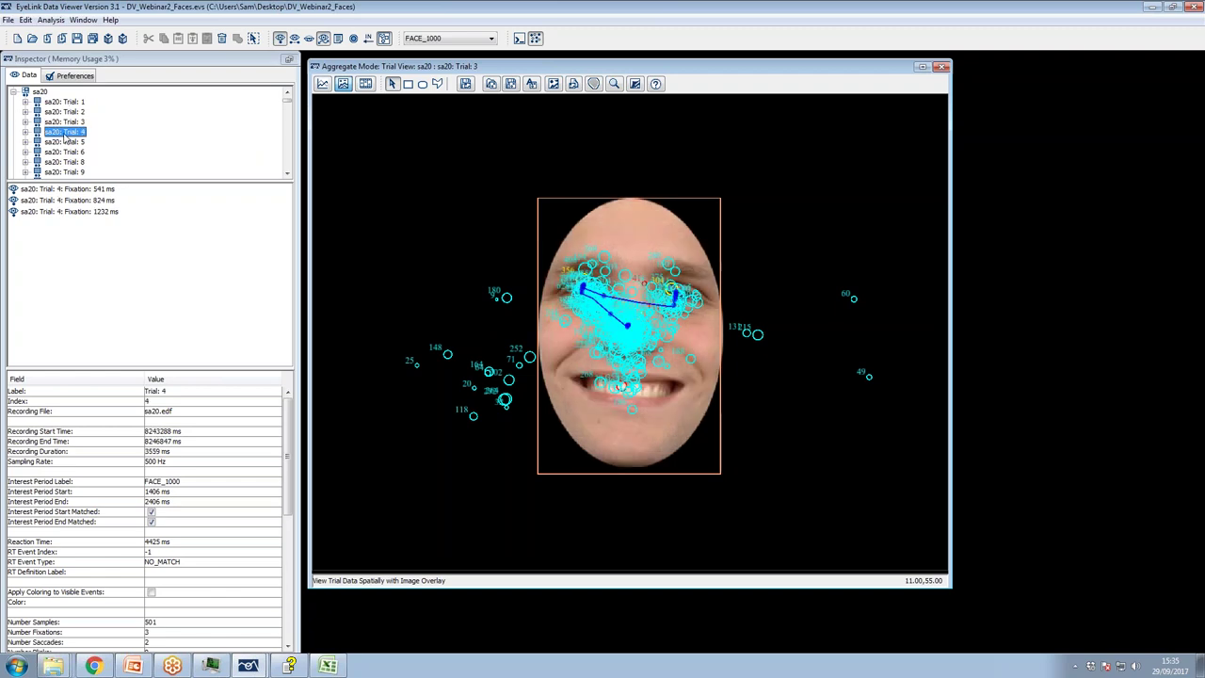
pyautogui.click(280, 38)
pyautogui.click(309, 38)
# Step through sa20's trials from Trial 5 down to Trial 21 and back to Trial 6
pyautogui.click(58, 141)
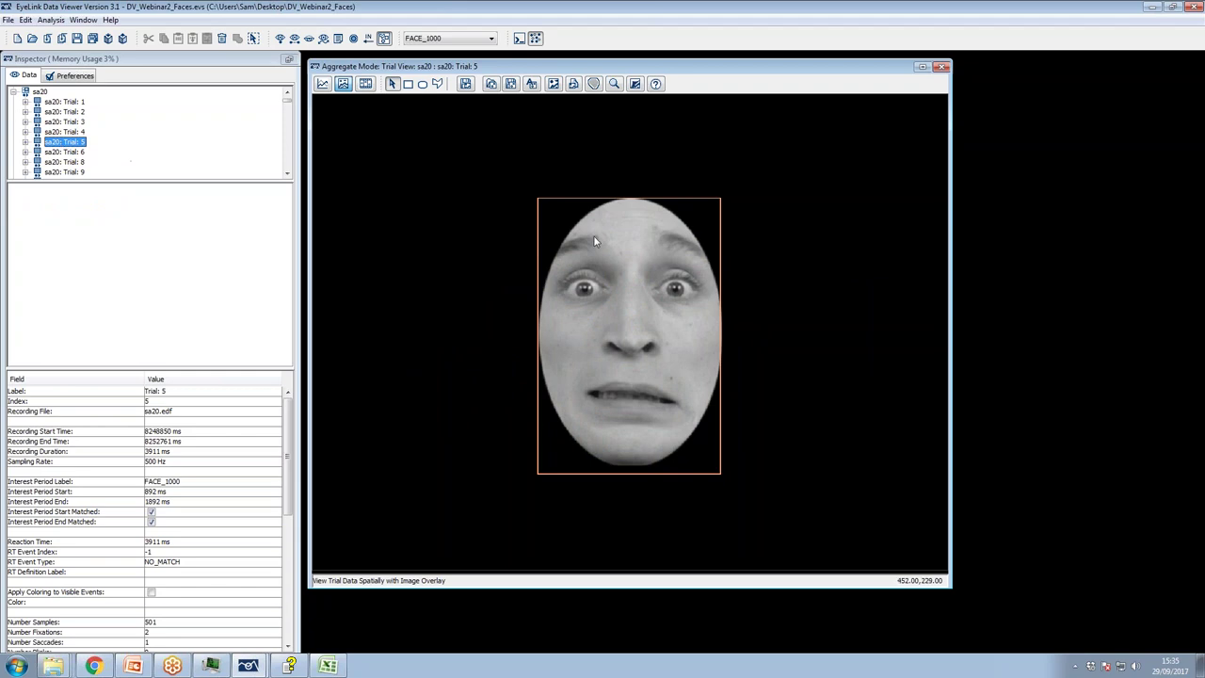
pyautogui.press('Down')
pyautogui.press('Down')
pyautogui.press('Down')
pyautogui.press('Down')
pyautogui.press('Down')
pyautogui.press('Down')
pyautogui.press('Down')
pyautogui.press('Down')
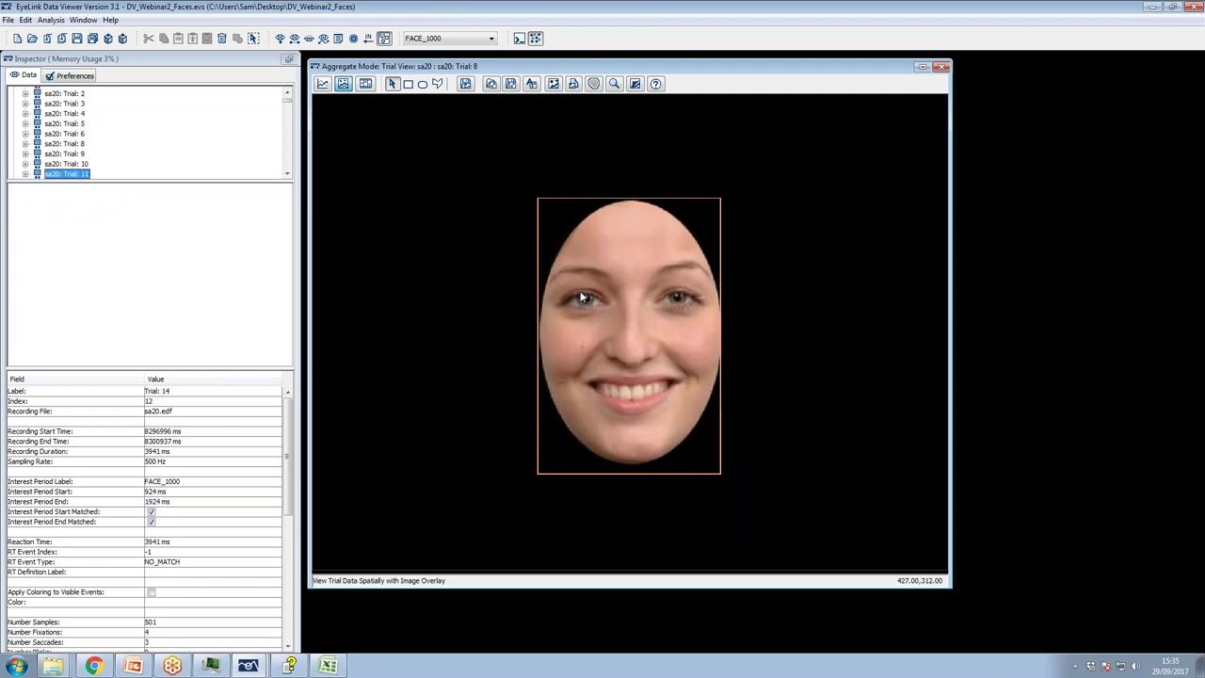
pyautogui.press('Down')
pyautogui.press('Down')
pyautogui.press('Down')
pyautogui.press('Down')
pyautogui.press('Down')
pyautogui.press('Down')
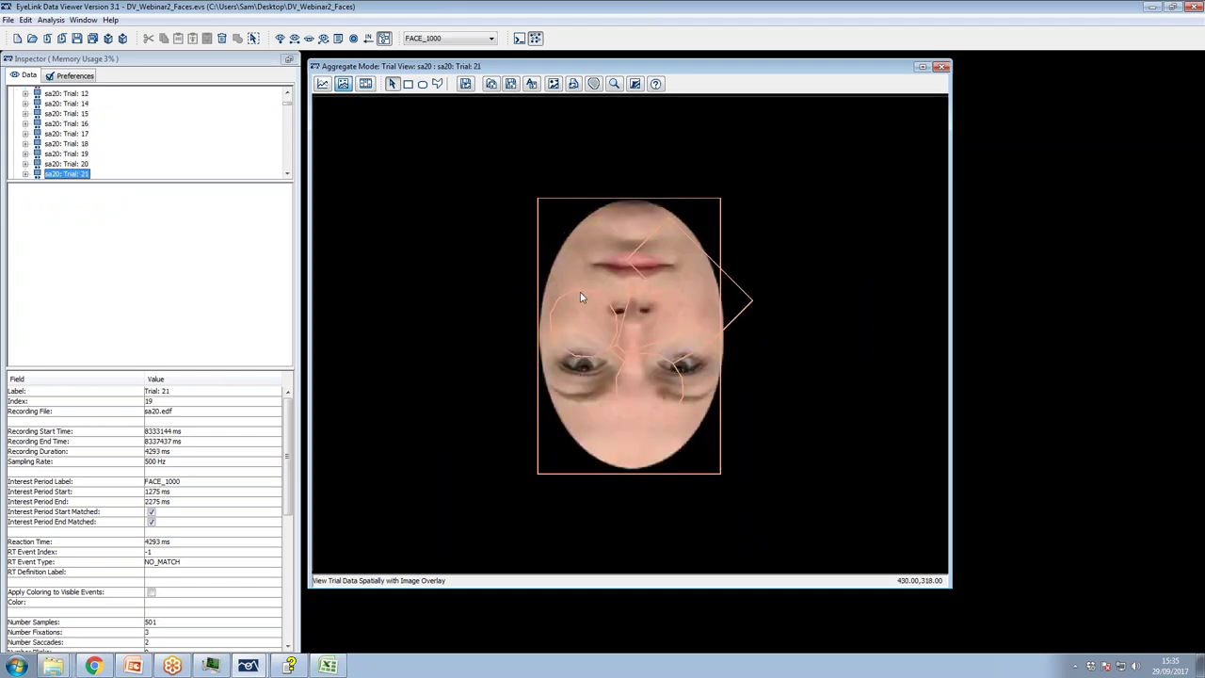
pyautogui.press('Up')
pyautogui.press('Up')
pyautogui.press('Up')
pyautogui.press('Up')
pyautogui.press('Up')
pyautogui.press('Up')
pyautogui.press('Up')
pyautogui.press('Up')
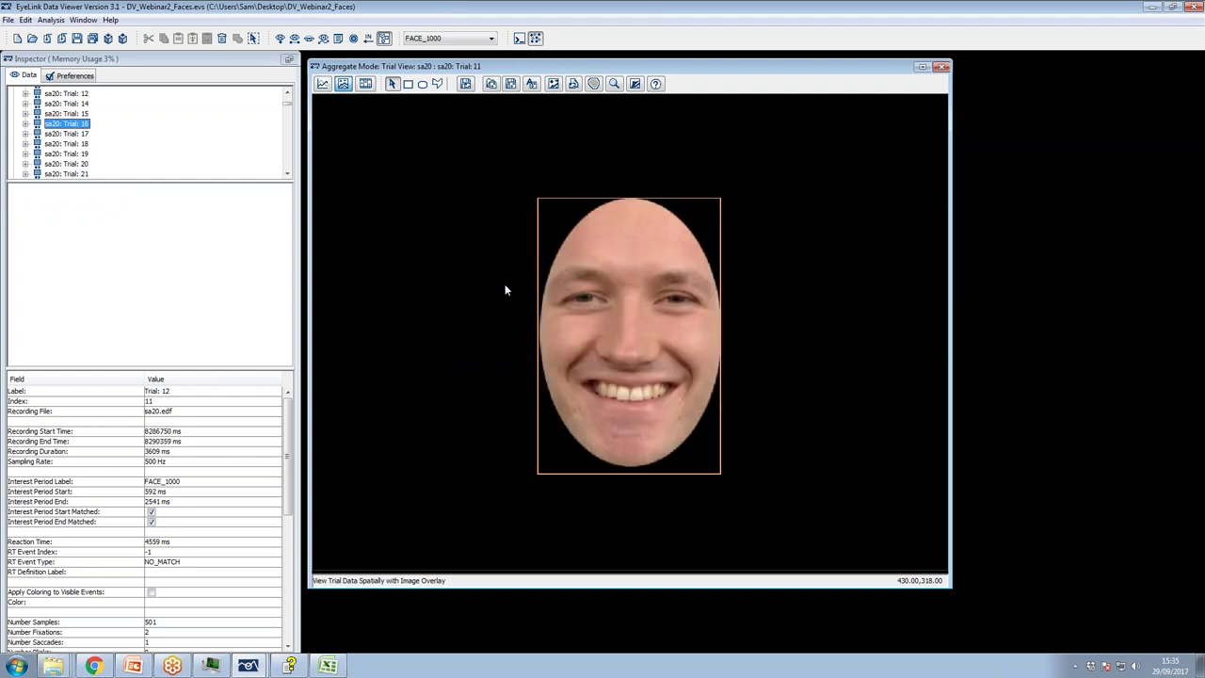
pyautogui.press('Up')
pyautogui.press('Up')
pyautogui.press('Up')
pyautogui.press('Up')
pyautogui.press('Up')
pyautogui.press('Up')
pyautogui.press('Up')
pyautogui.press('Up')
pyautogui.press('Up')
pyautogui.press('Up')
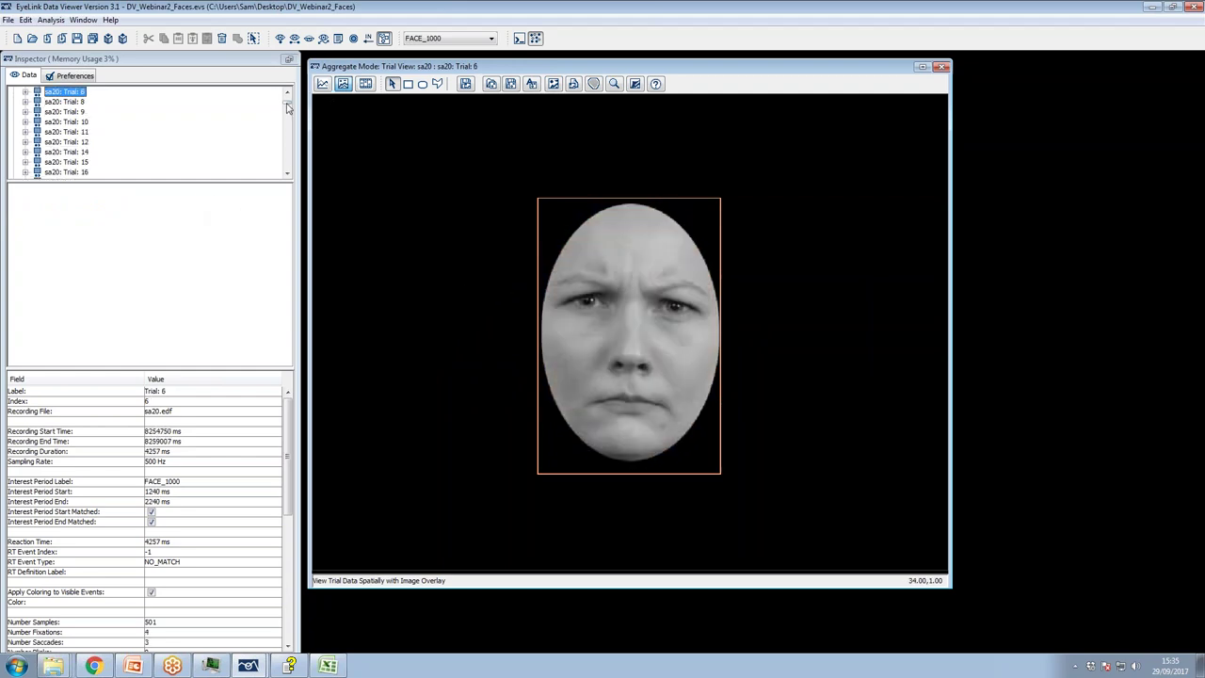
pyautogui.moveTo(288, 108); pyautogui.dragTo(292, 102)
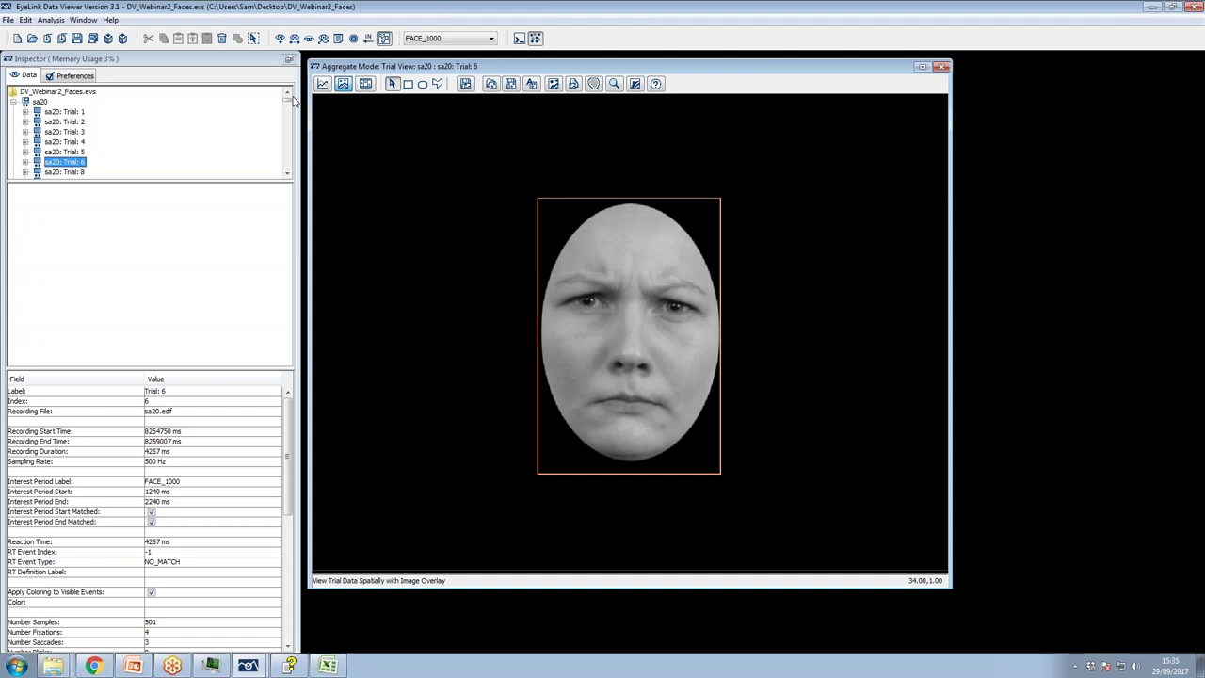
# Set sa20's Default Interest Area Set to Empty Interest Area Set
pyautogui.click(39, 102)
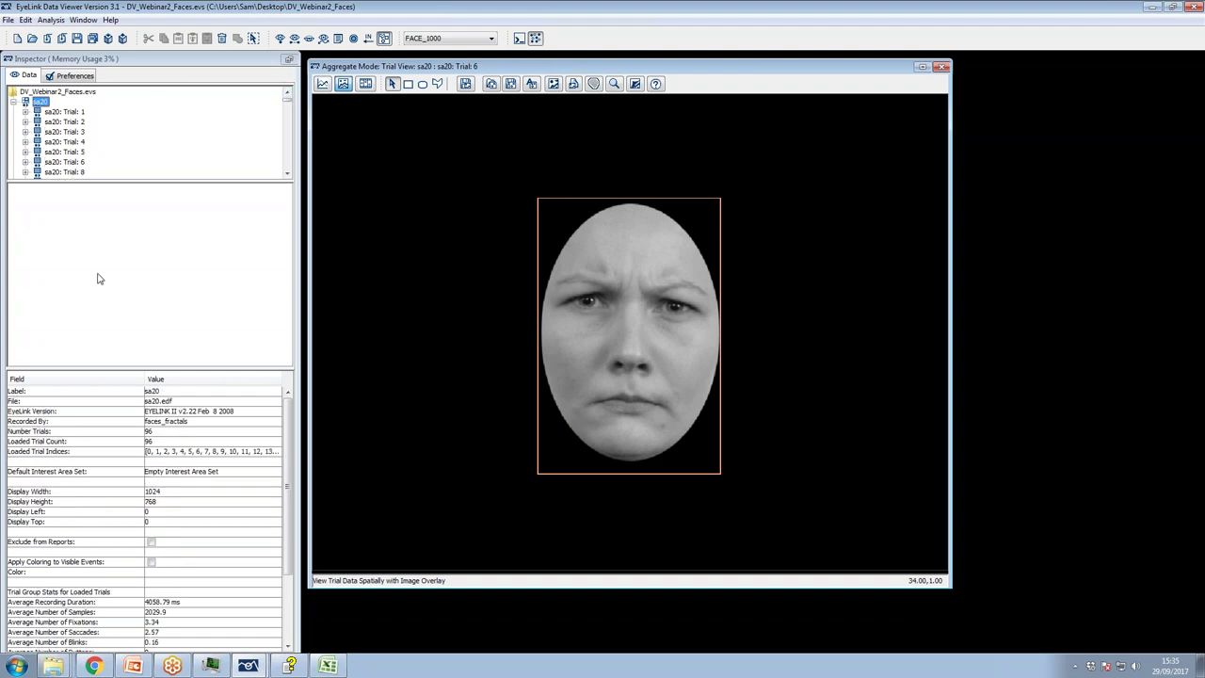
pyautogui.click(180, 471)
pyautogui.click(166, 483)
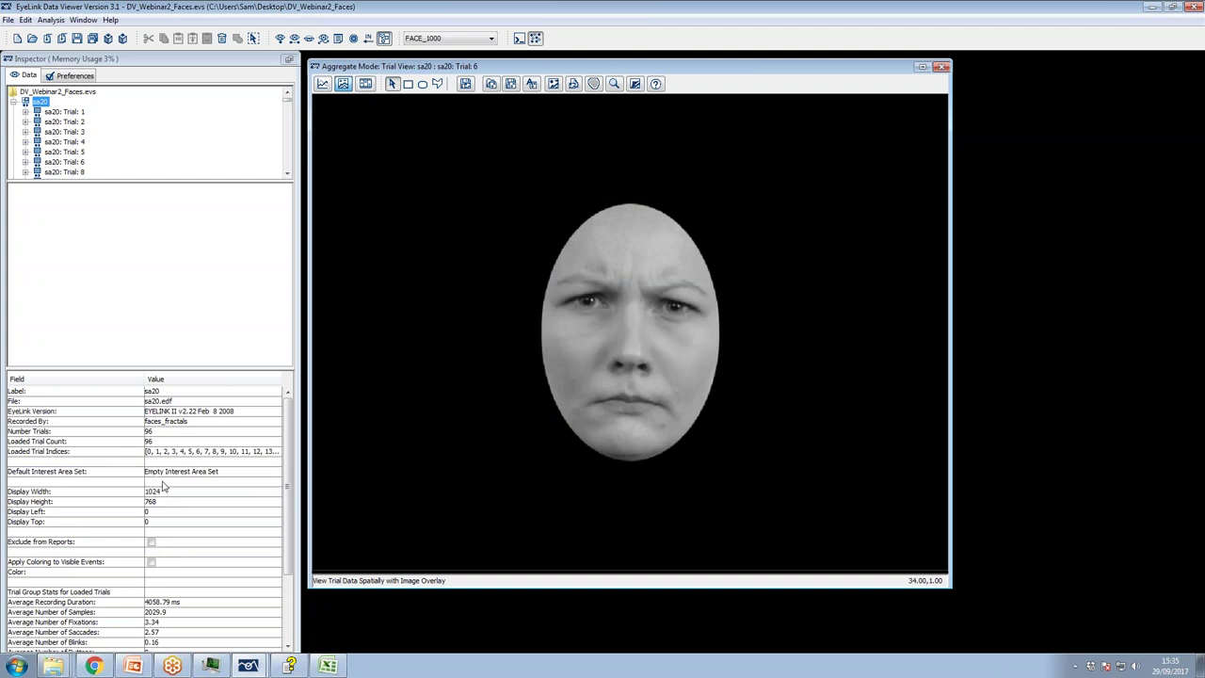
pyautogui.click(14, 101)
# Set sa21's Default Interest Area Set to Empty Interest Area Set, then select the session file
pyautogui.click(40, 112)
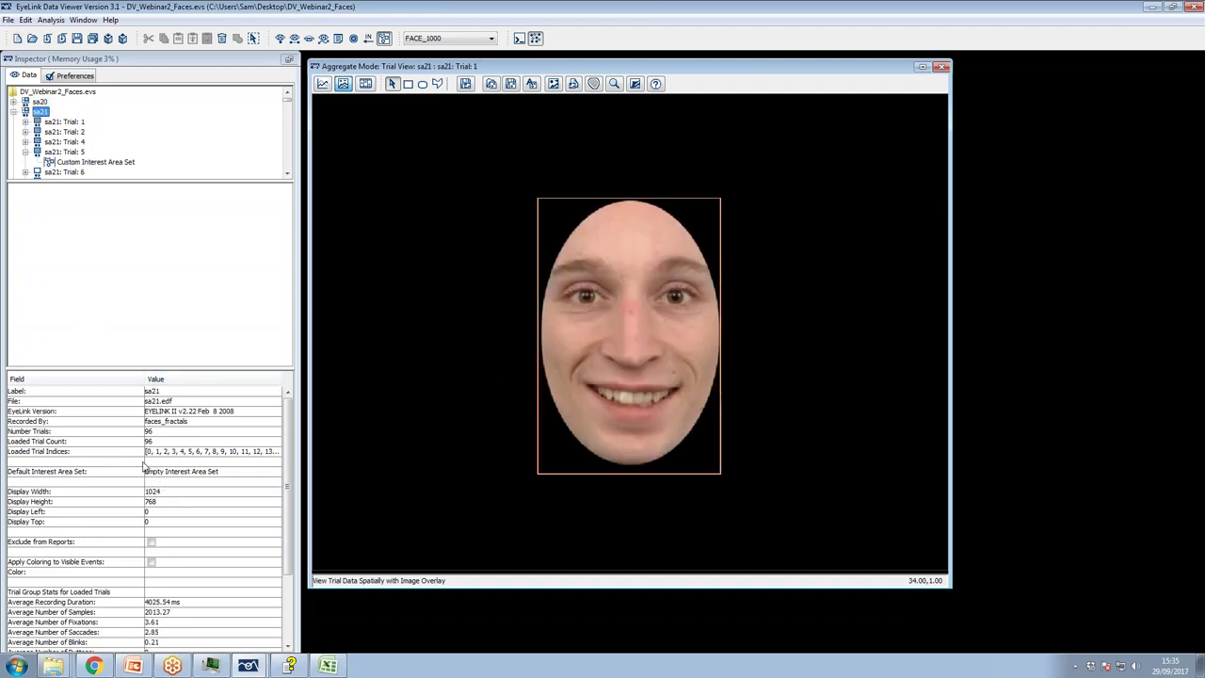
pyautogui.click(175, 480)
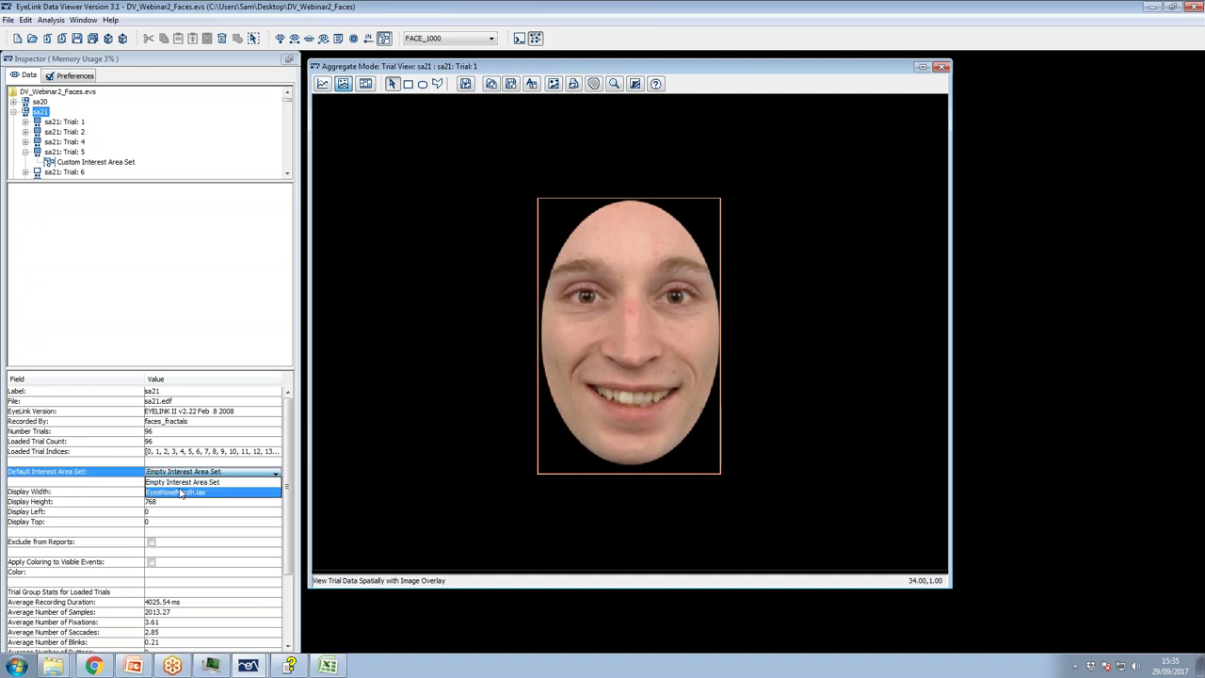
pyautogui.click(181, 482)
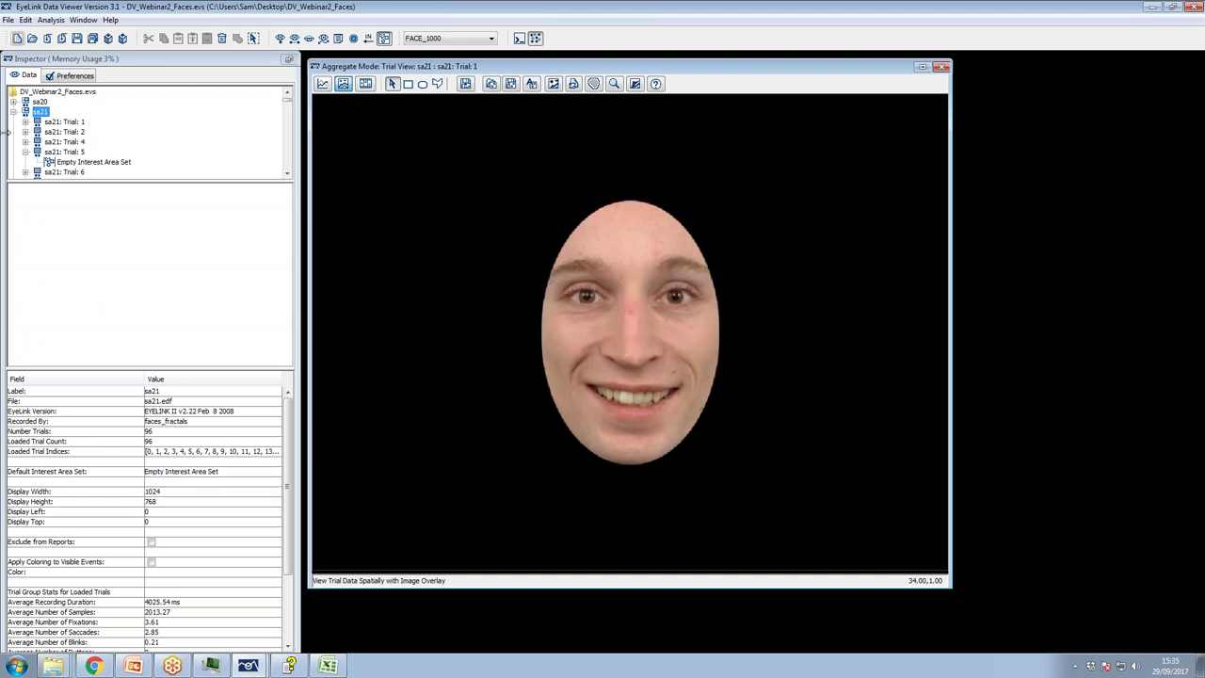
pyautogui.click(13, 112)
pyautogui.scroll(-4, 42, 145)
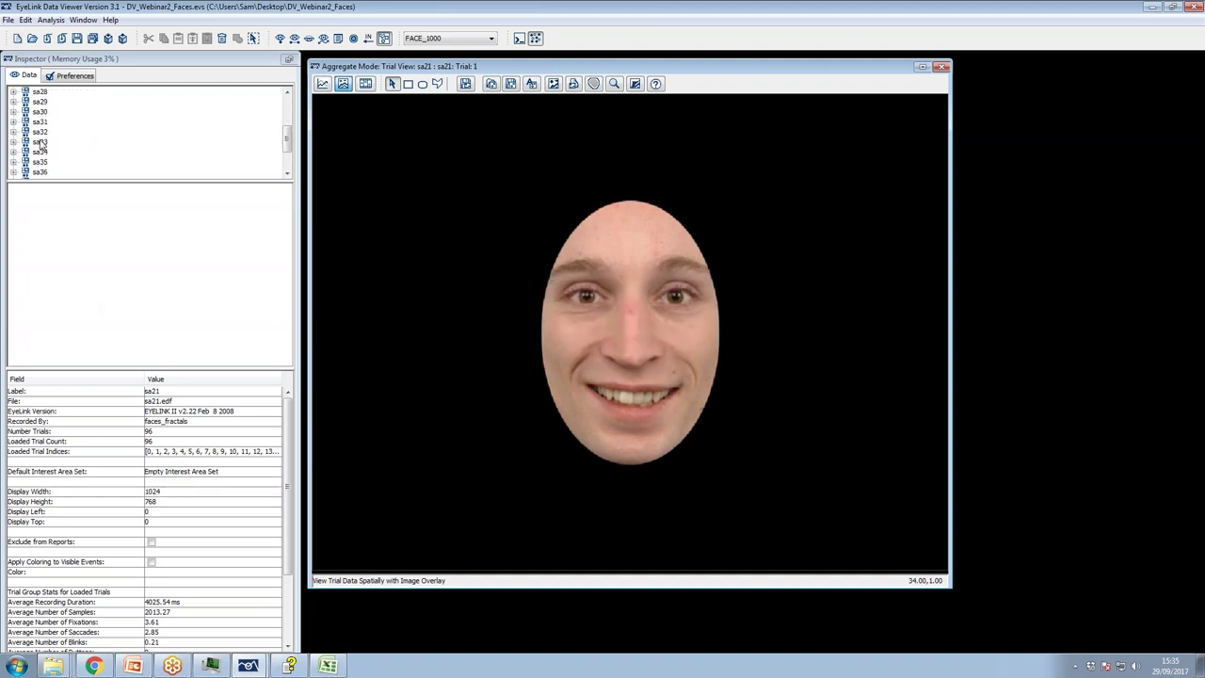
pyautogui.scroll(5, 42, 155)
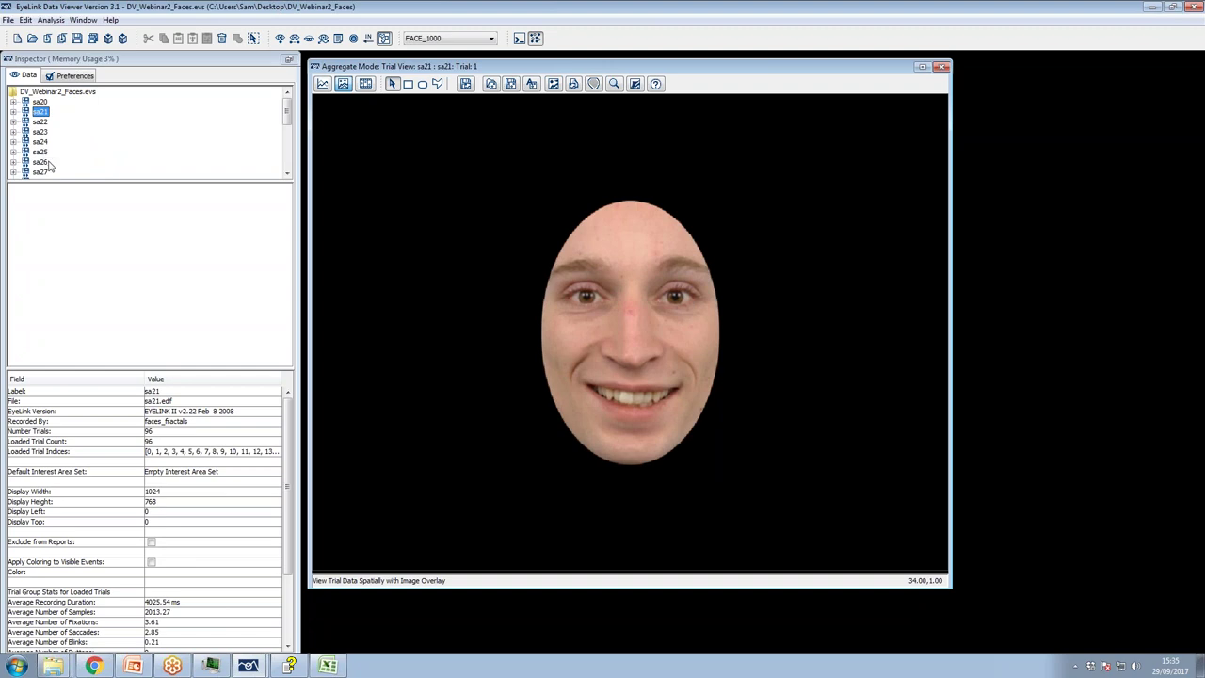
pyautogui.click(45, 95)
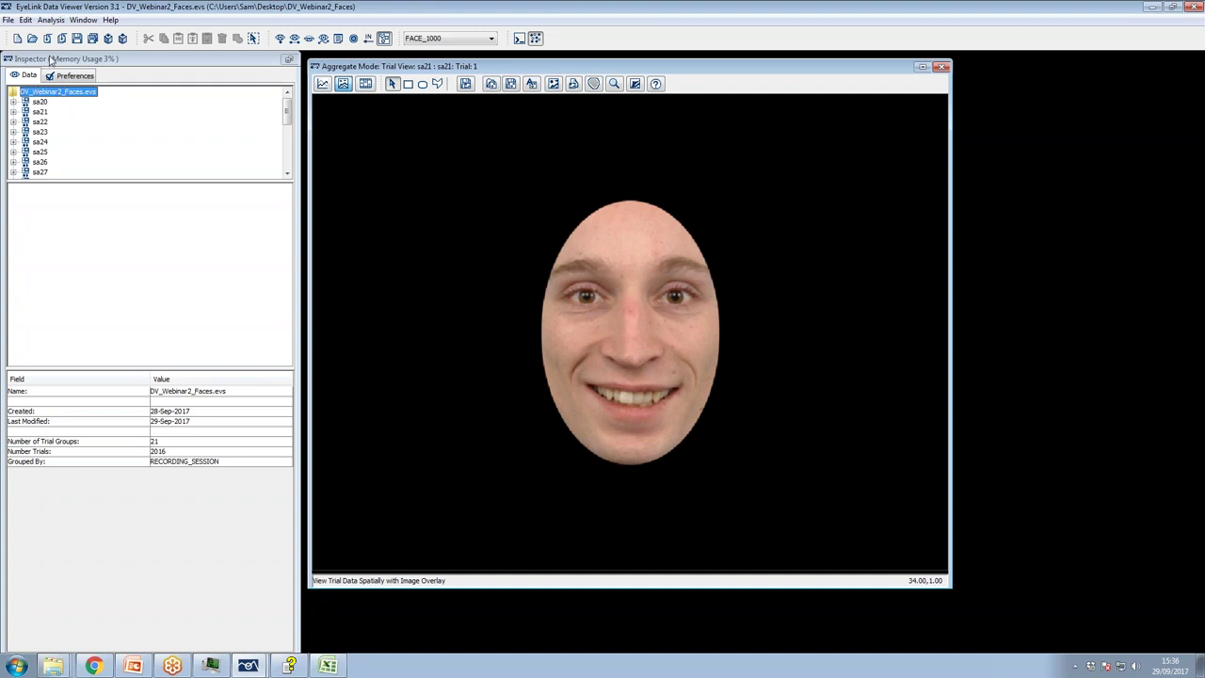
# In the Trial Variable Manager, add a new trial variable named A and confirm it
pyautogui.click(51, 20)
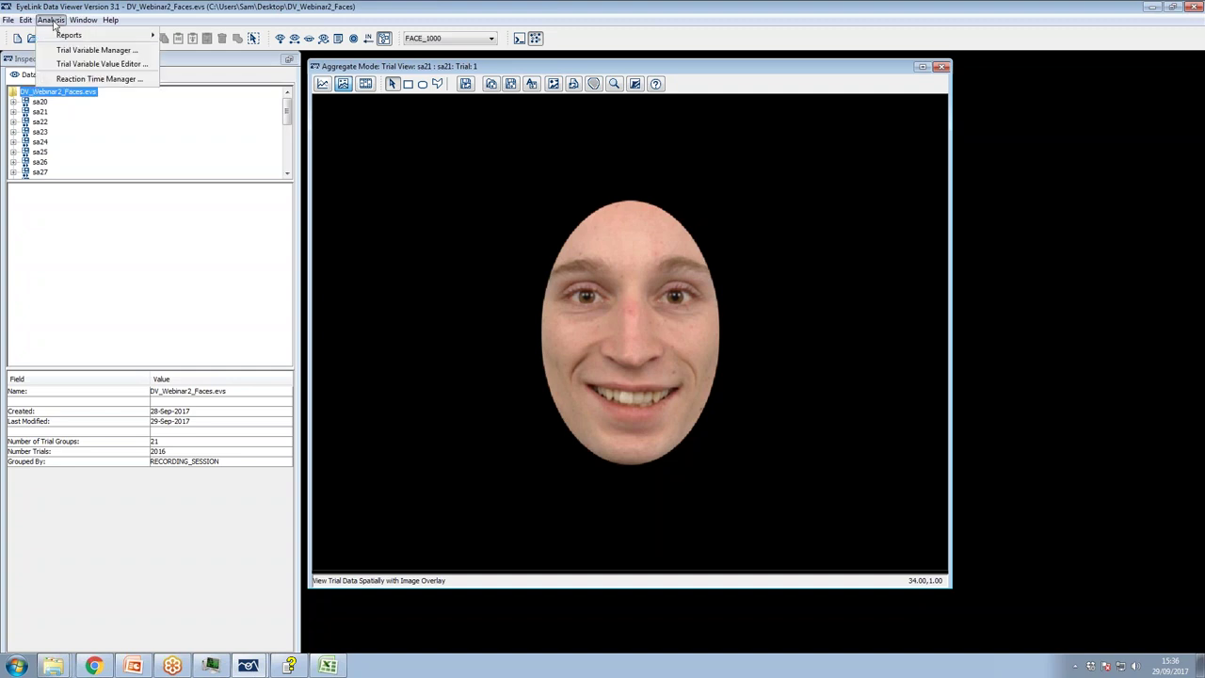
pyautogui.click(81, 49)
pyautogui.click(502, 272)
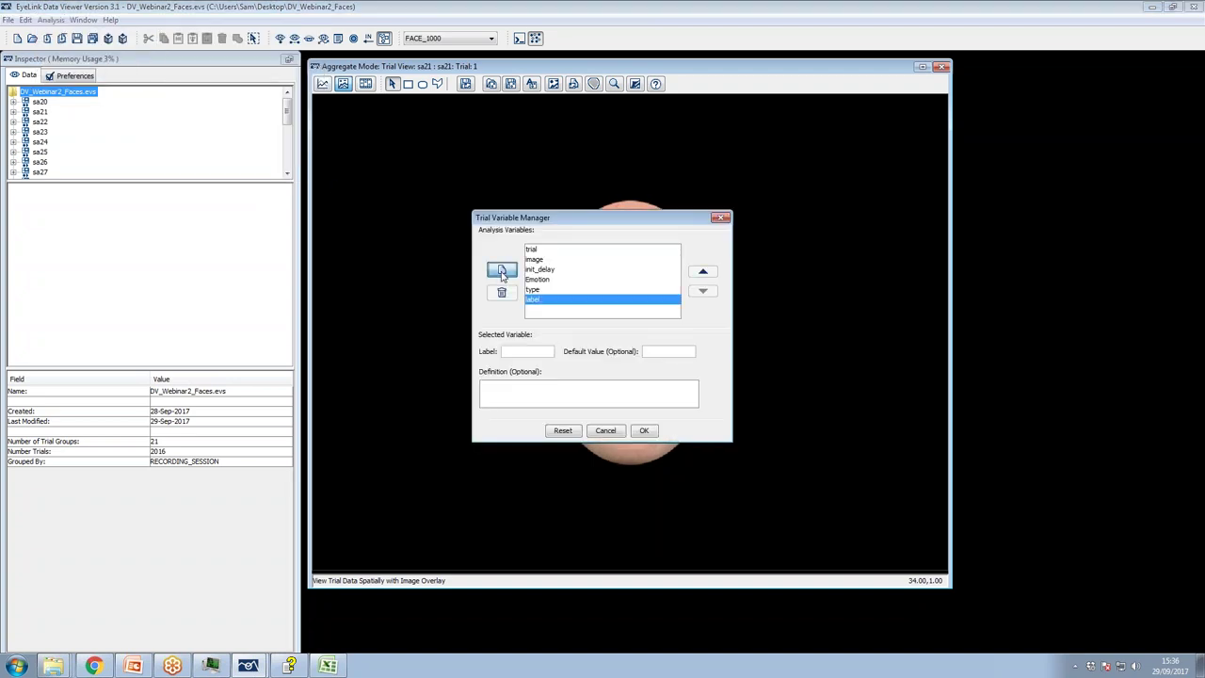
pyautogui.click(527, 351)
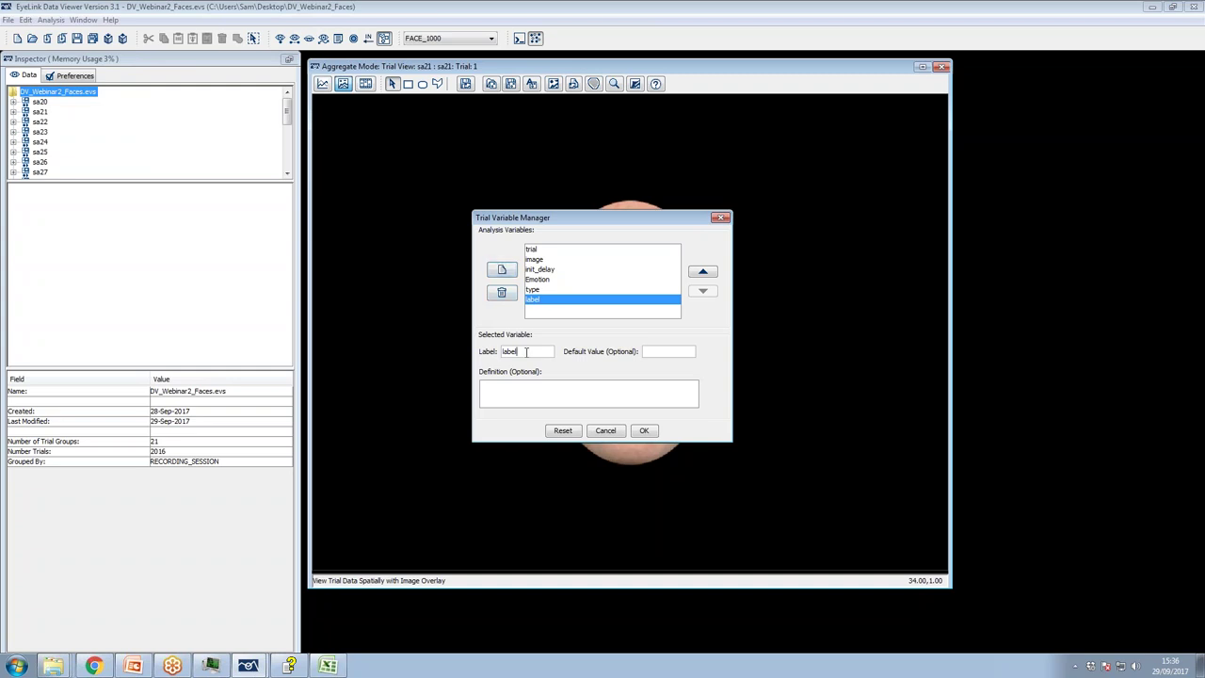
pyautogui.doubleClick(498, 354)
pyautogui.write('A')
pyautogui.click(661, 350)
pyautogui.click(644, 431)
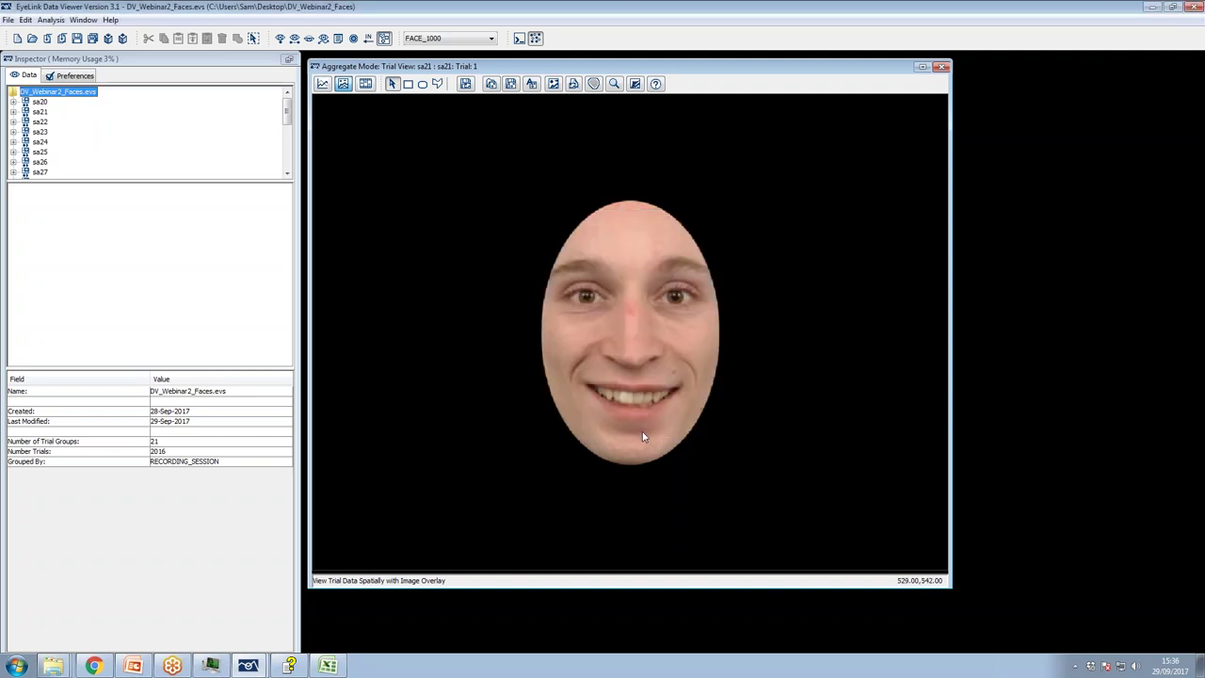
# Regroup the session's trials by AllTrials so every trial falls into one group
pyautogui.rightClick(68, 94)
pyautogui.click(110, 114)
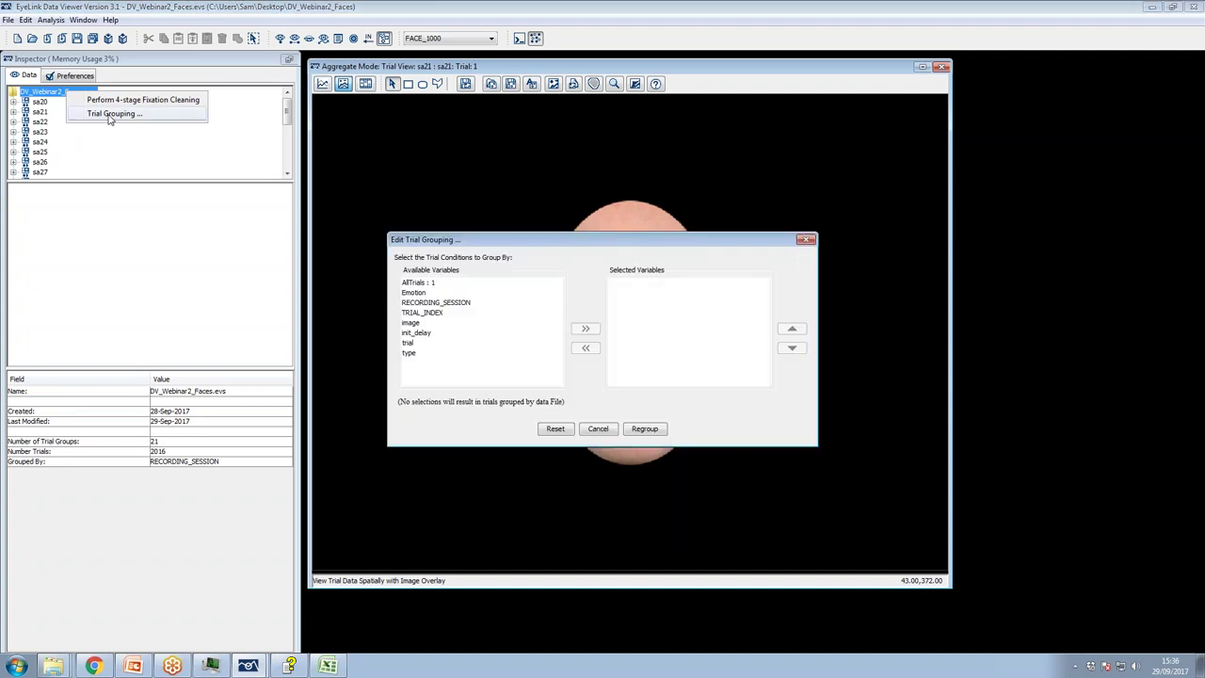
pyautogui.click(405, 284)
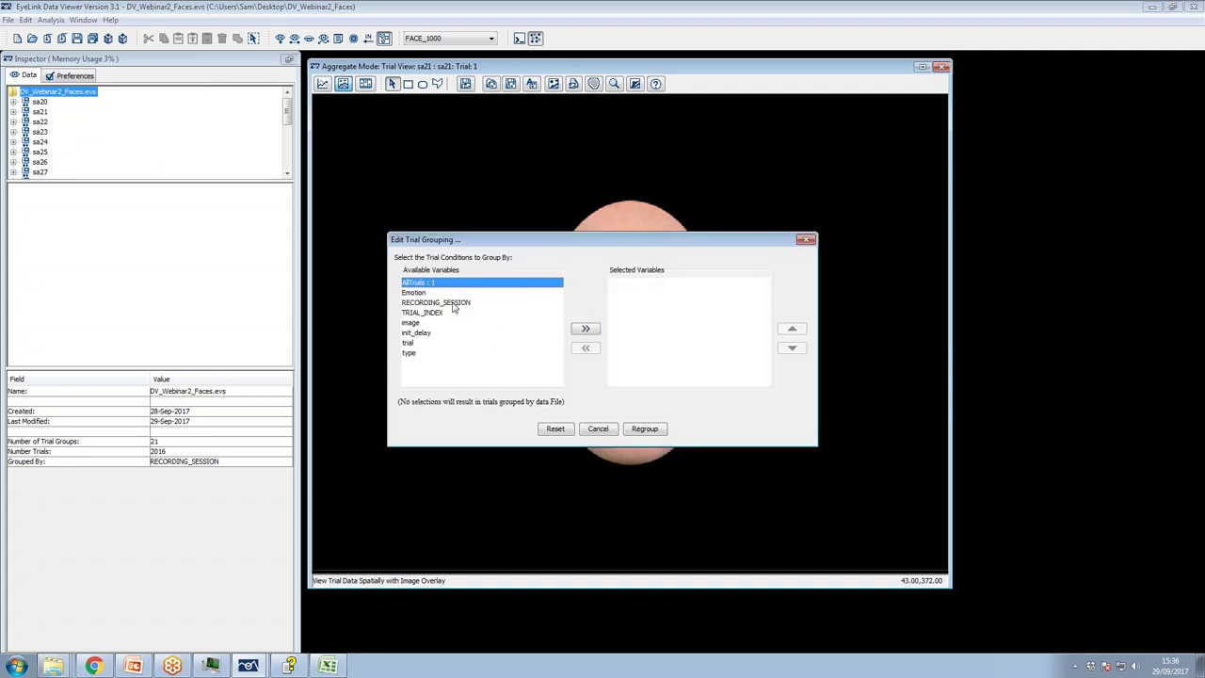
pyautogui.click(578, 331)
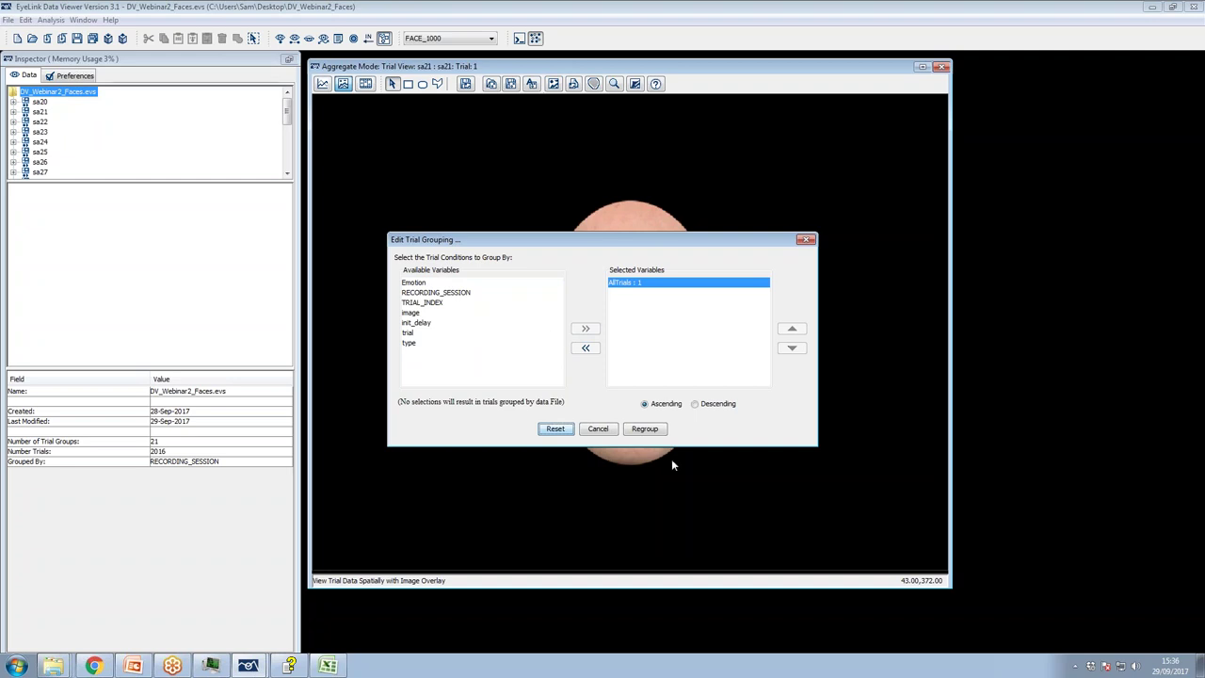
pyautogui.click(644, 429)
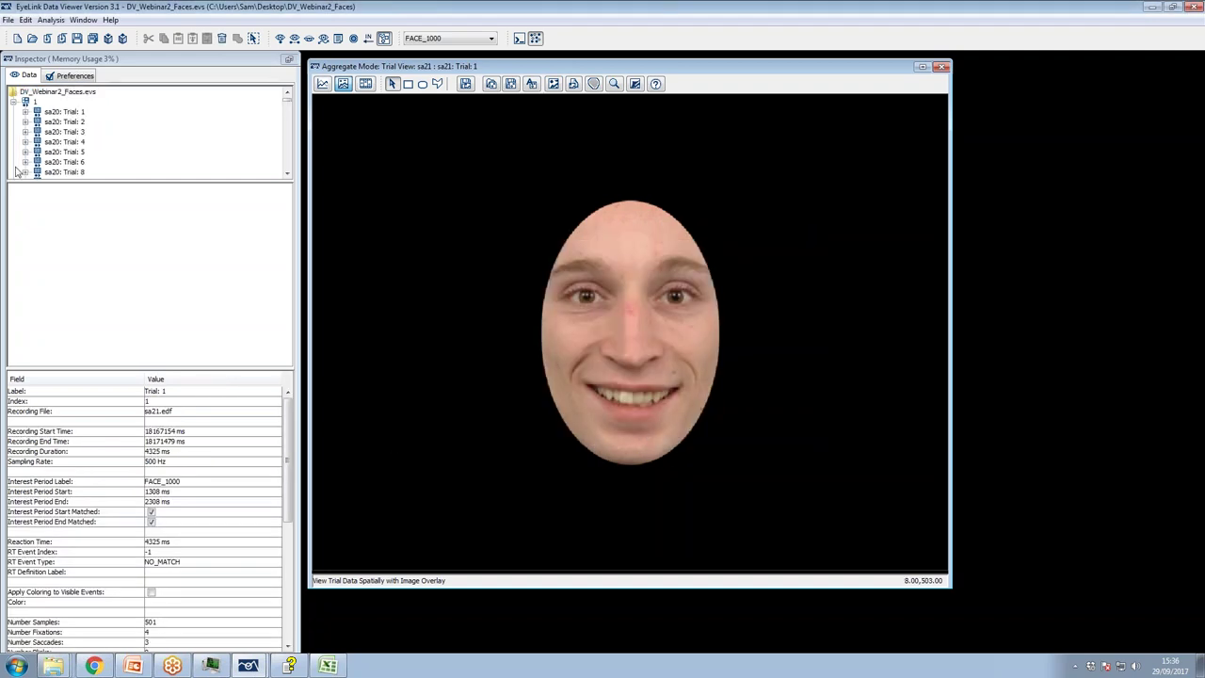
# Collapse and re-expand group 1, then enlarge the Inspector panel below the trial tree
pyautogui.click(13, 102)
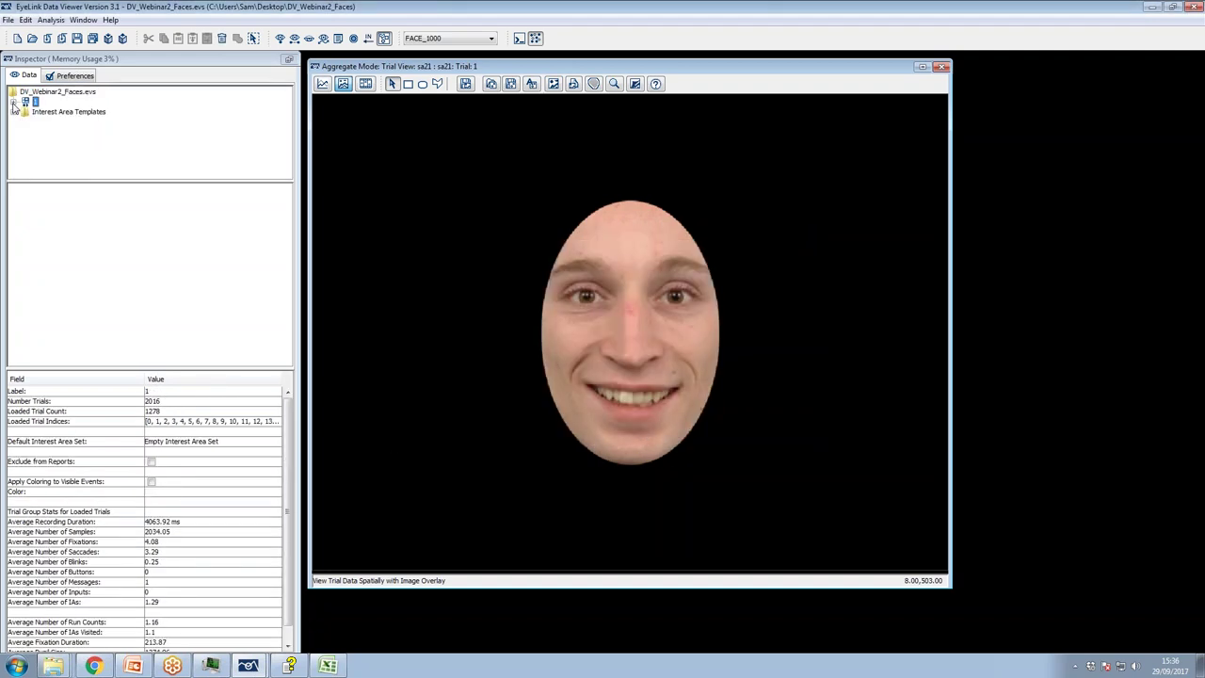
pyautogui.click(13, 101)
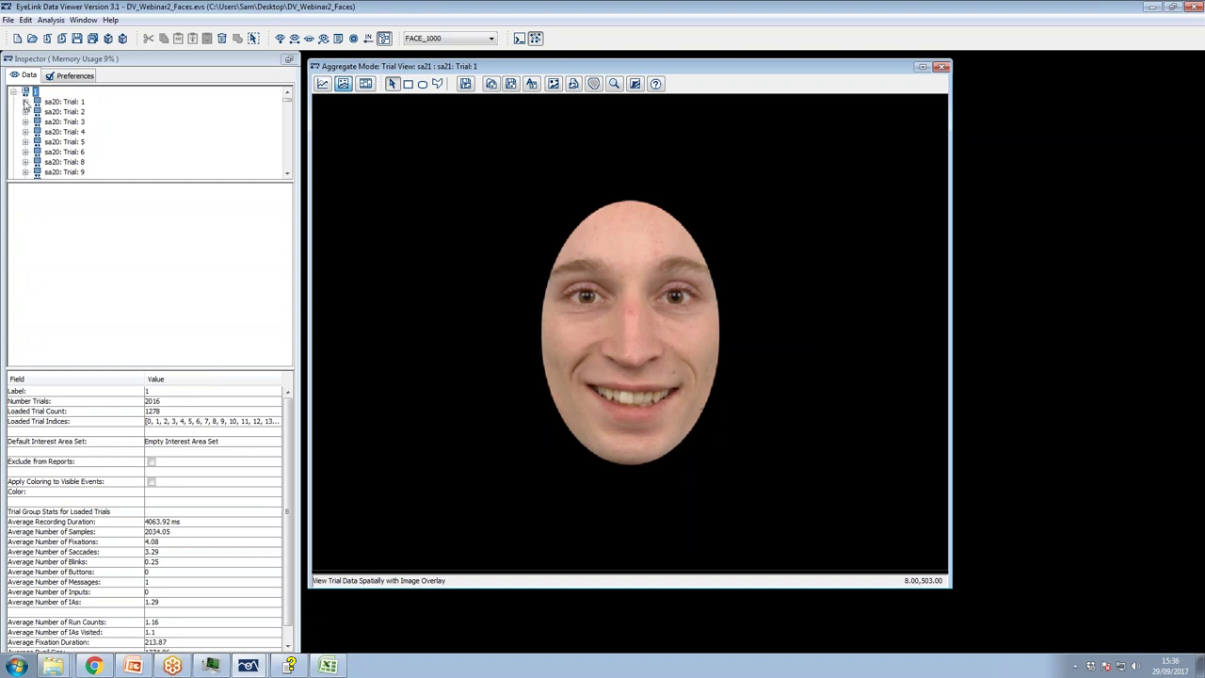
pyautogui.scroll(-5, 83, 141)
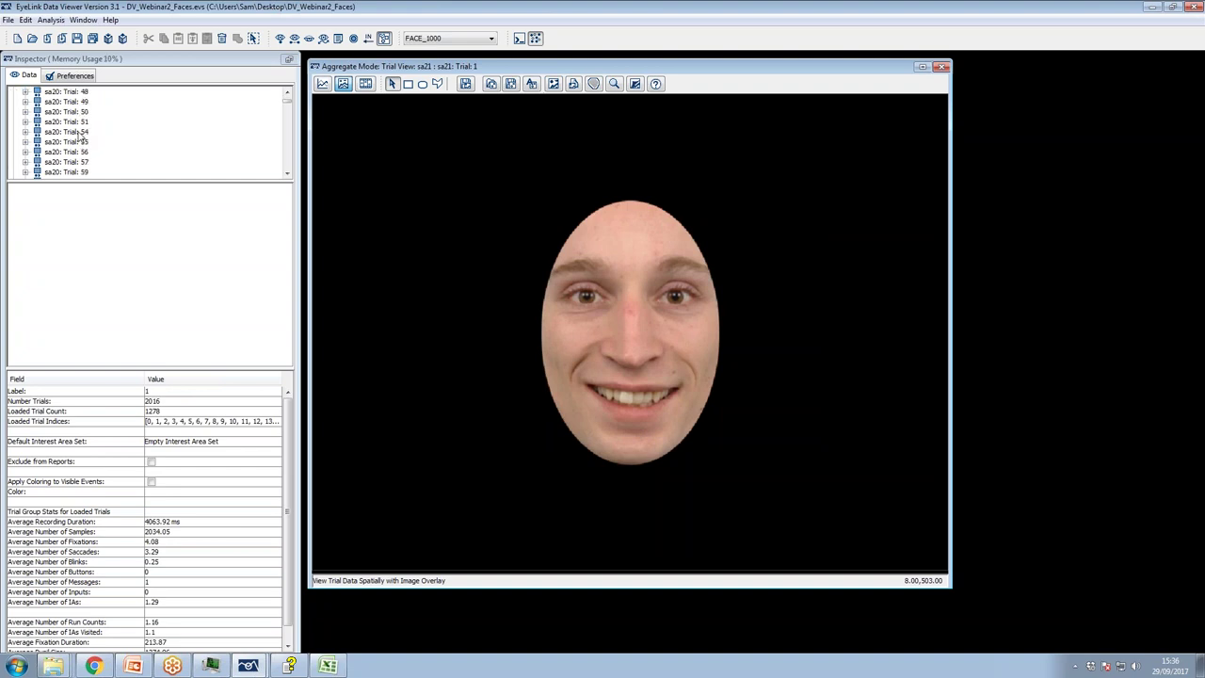
pyautogui.moveTo(289, 104)
pyautogui.mouseDown()
pyautogui.moveTo(289, 172)
pyautogui.moveTo(289, 94)
pyautogui.mouseUp()
pyautogui.moveTo(213, 180); pyautogui.dragTo(204, 266)
pyautogui.moveTo(215, 375); pyautogui.dragTo(216, 442)
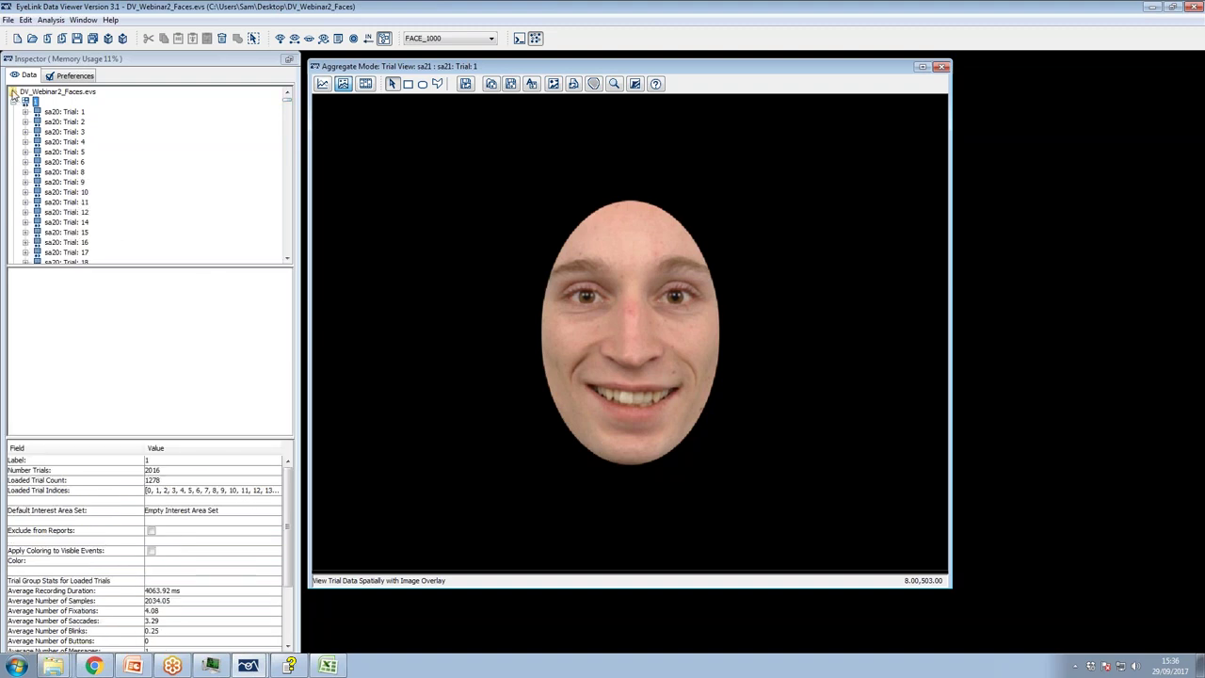
# Keep Empty Interest Area Set as the default so all 2016 trials load
pyautogui.click(209, 516)
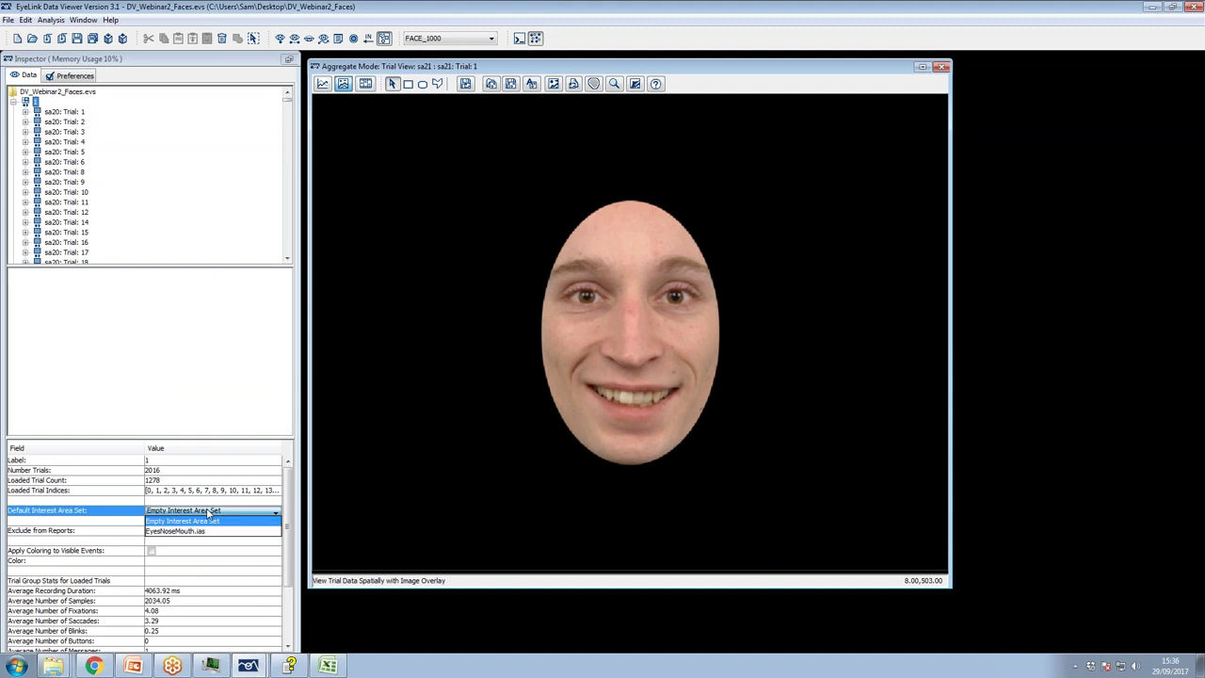
pyautogui.click(206, 528)
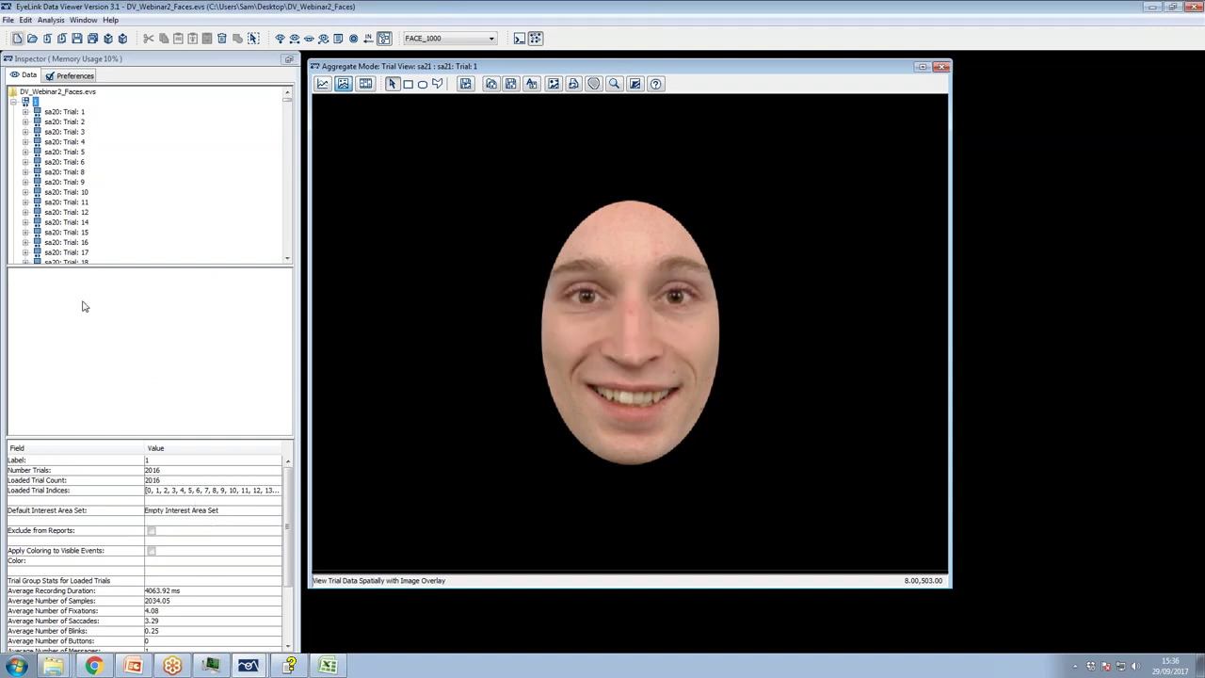
pyautogui.scroll(-13, 75, 223)
pyautogui.scroll(13, 145, 151)
pyautogui.click(68, 93)
# Remove AllTrials from the grouping variables and regroup the trials by session
pyautogui.rightClick(68, 97)
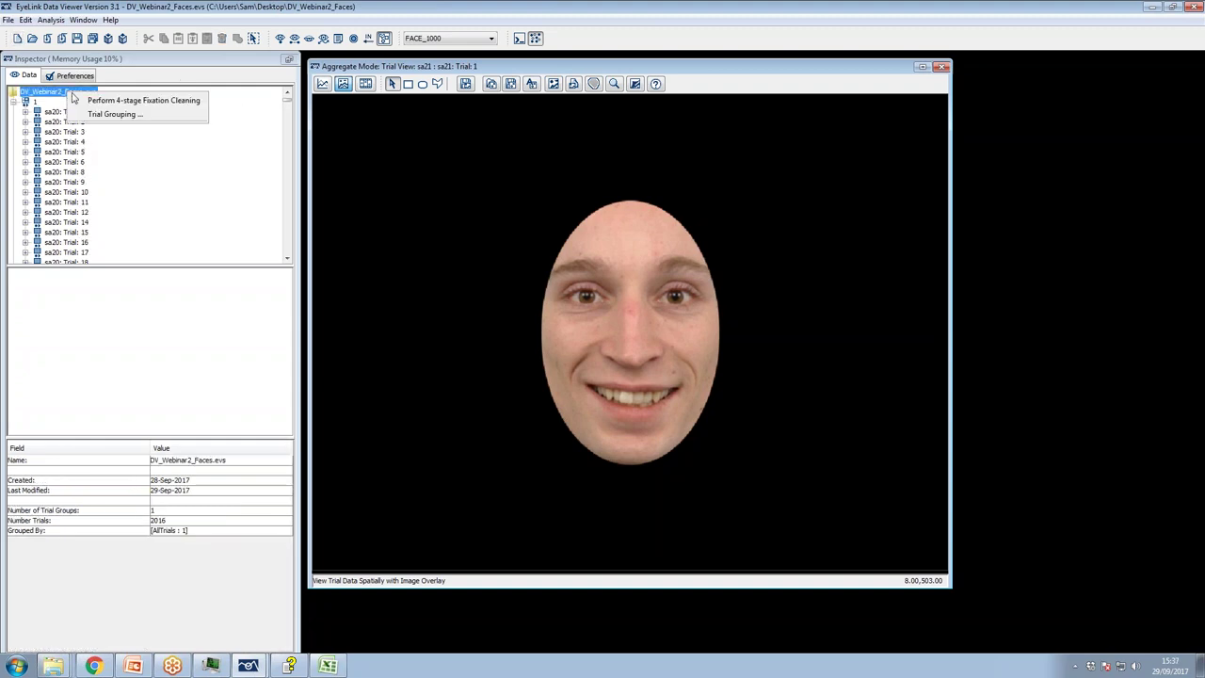
pyautogui.click(104, 116)
pyautogui.click(617, 283)
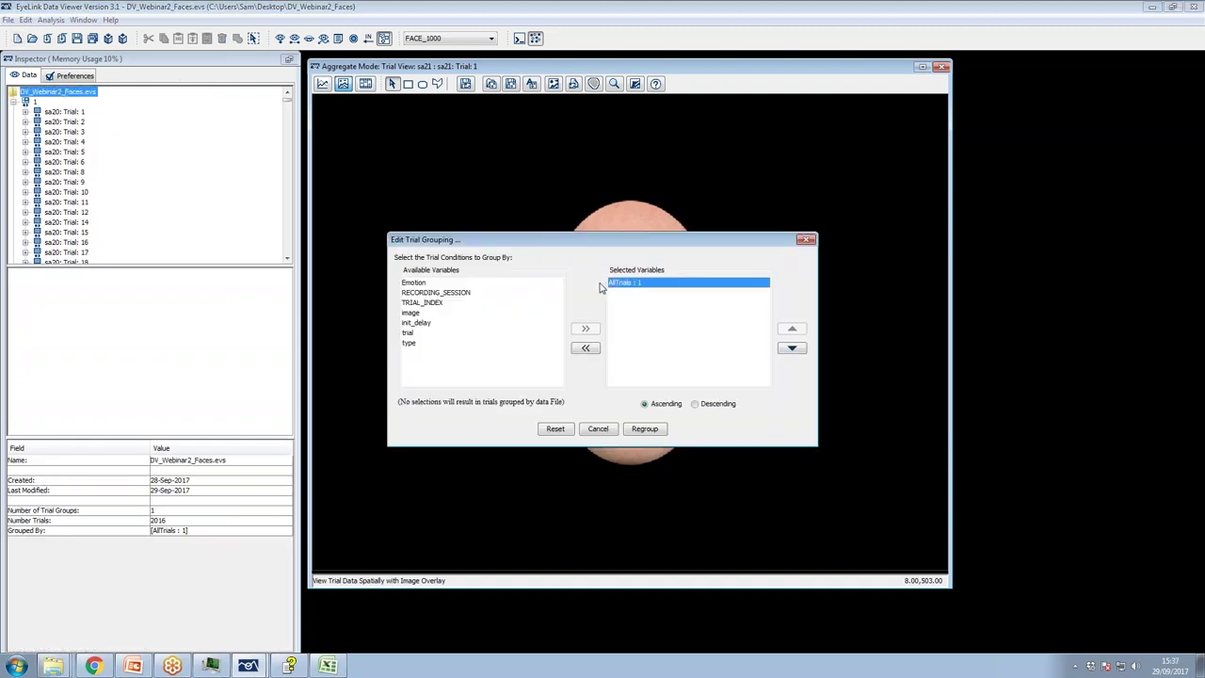
pyautogui.click(586, 348)
pyautogui.click(645, 429)
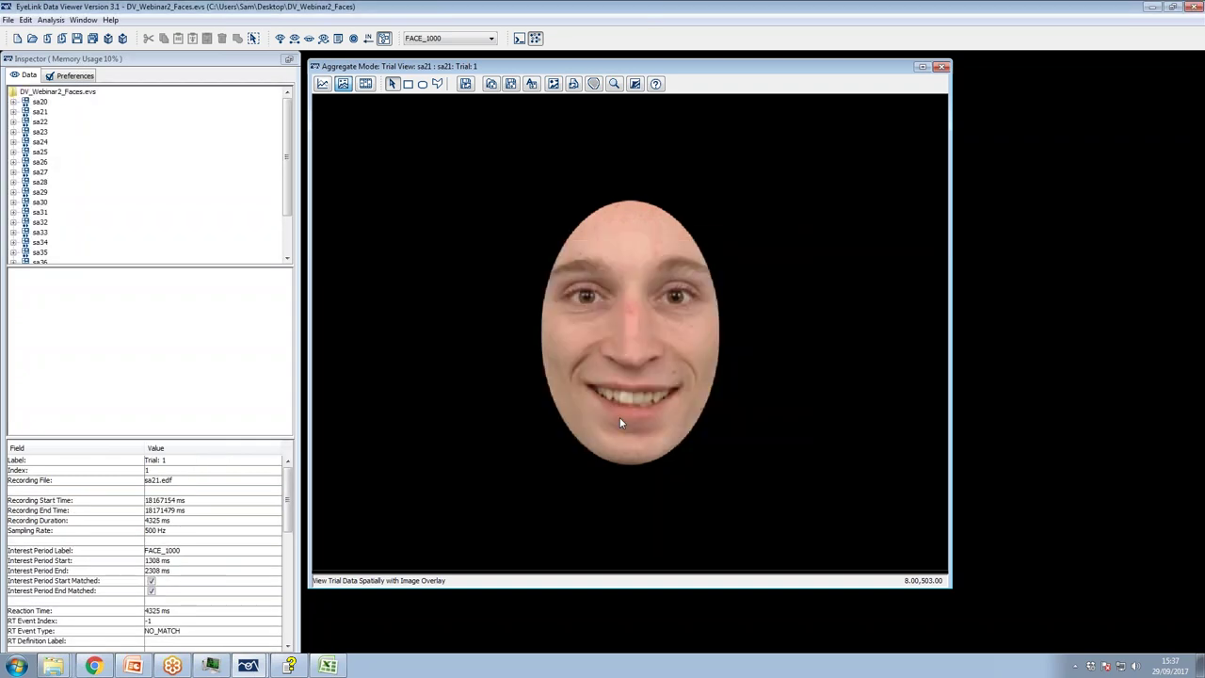
# Browse the sa31 faces in Trials 14, 8 and 6, then expand the sa20 session
pyautogui.click(13, 112)
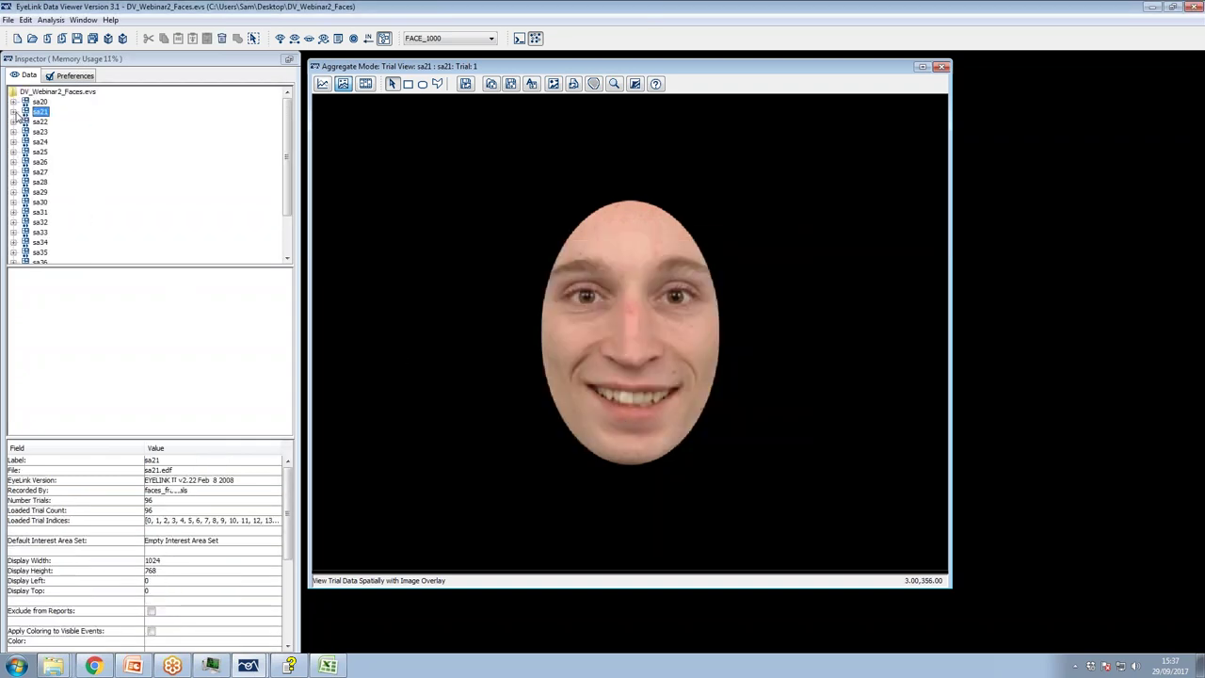
pyautogui.click(13, 212)
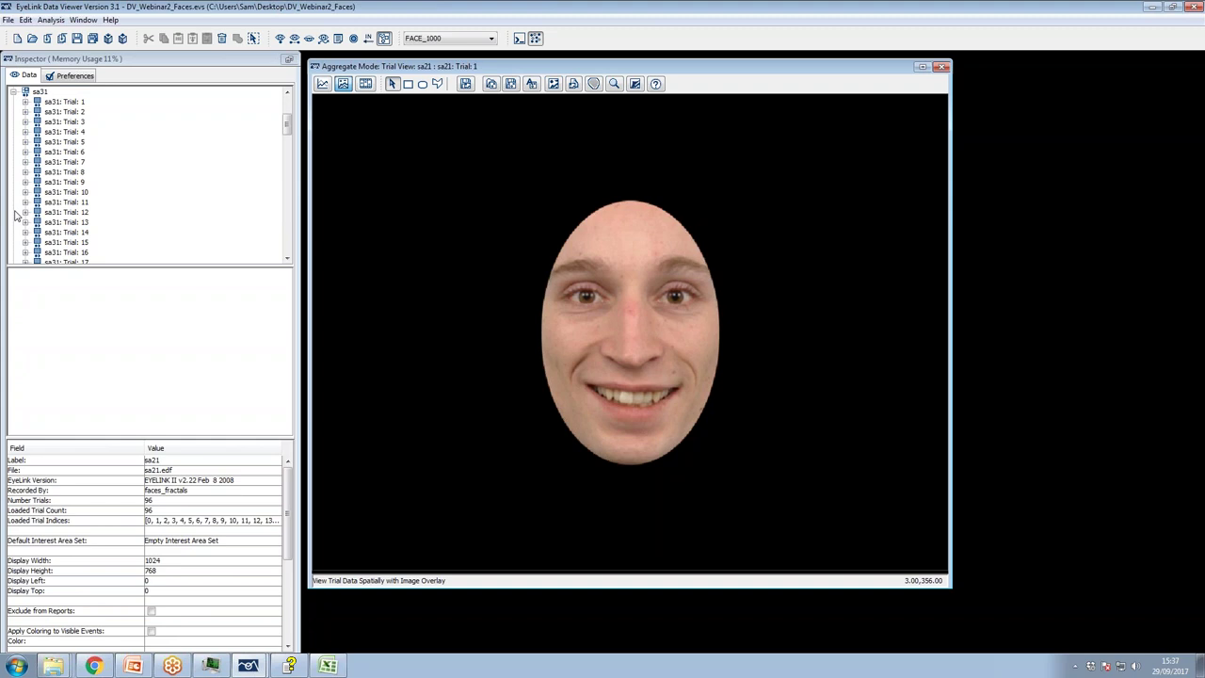
pyautogui.click(68, 234)
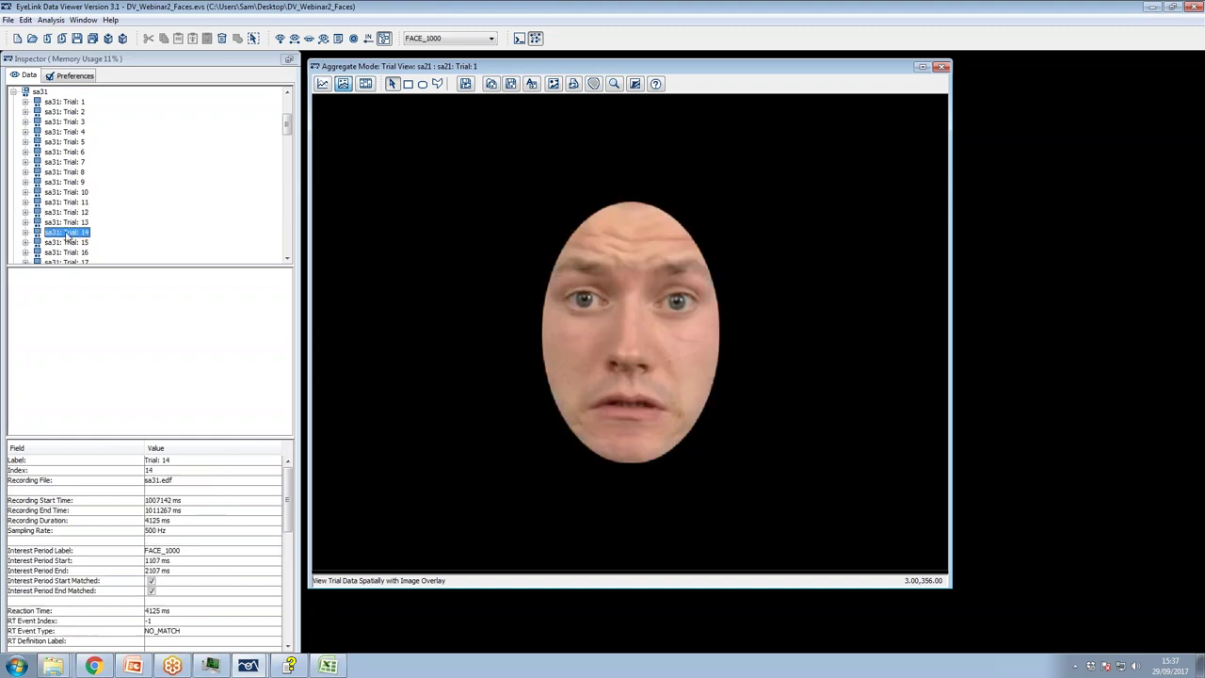
pyautogui.click(54, 173)
pyautogui.click(56, 153)
pyautogui.scroll(4, 142, 150)
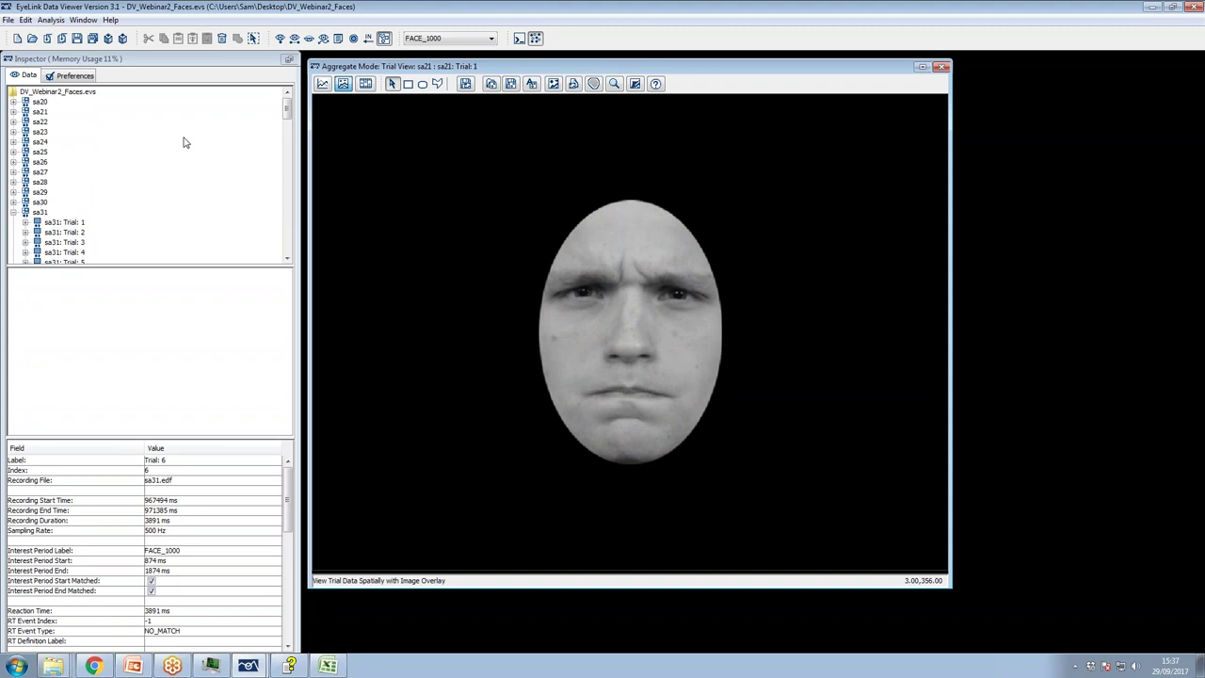
pyautogui.click(13, 213)
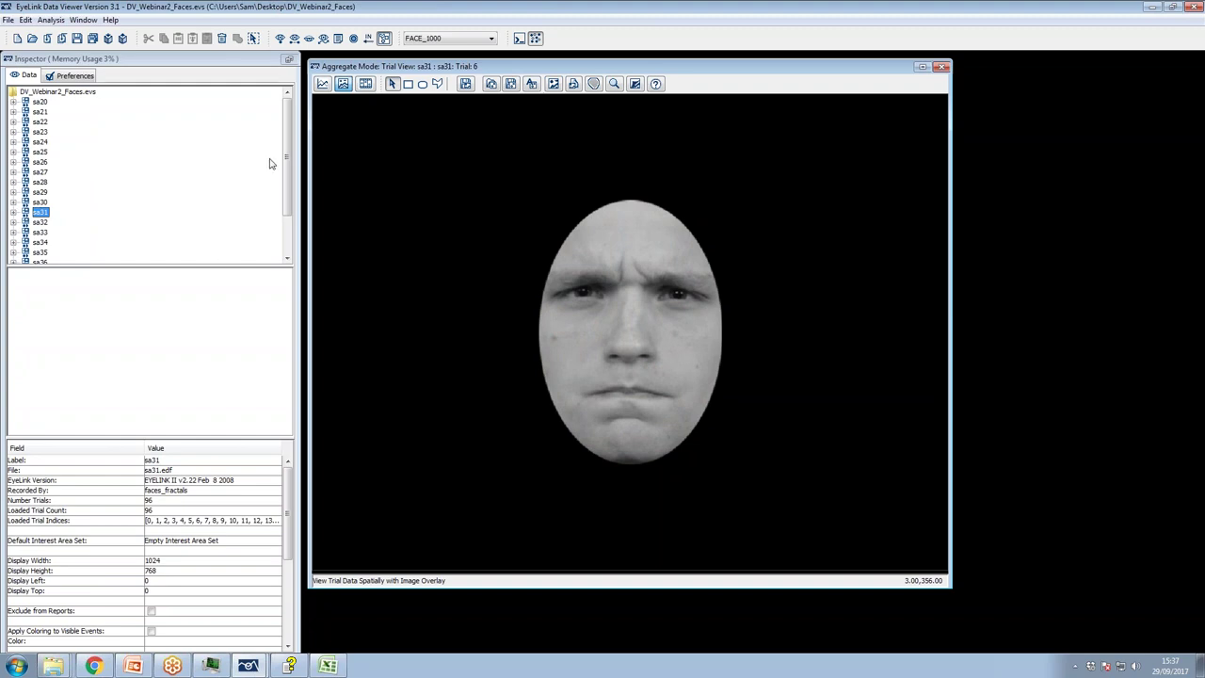
pyautogui.click(14, 104)
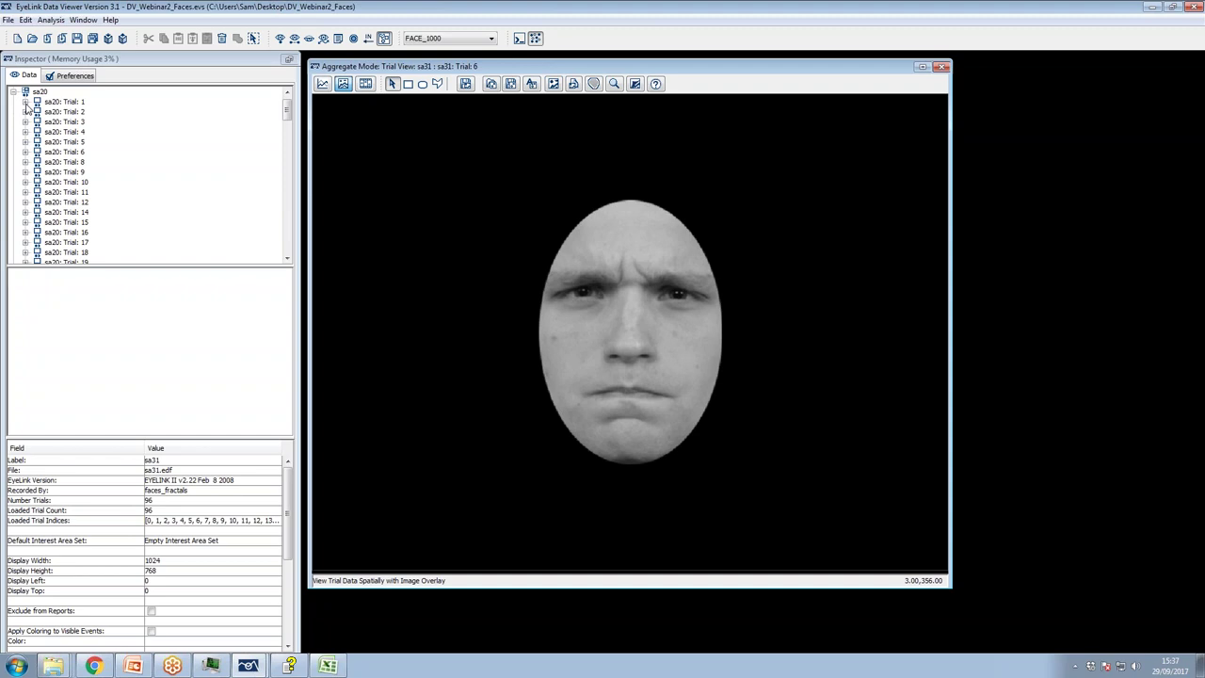
# Draw an ellipse interest area named WholeFace around the face in sa20 Trial 1
pyautogui.click(55, 102)
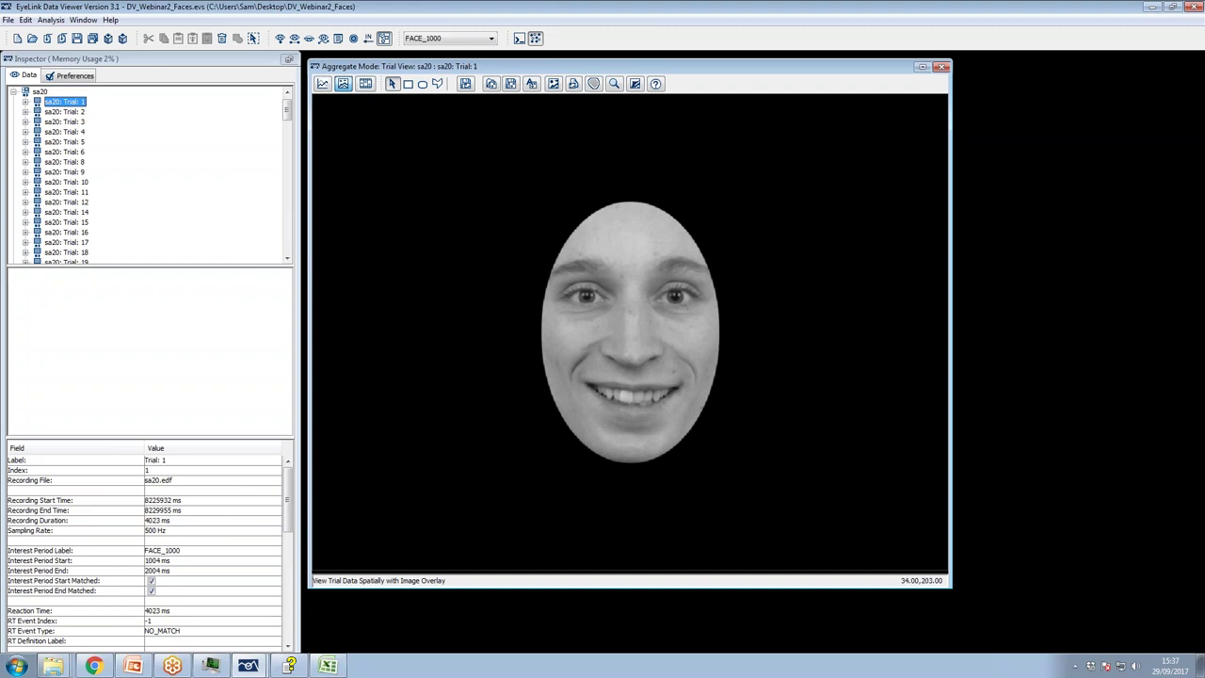
pyautogui.moveTo(546, 182); pyautogui.dragTo(731, 487)
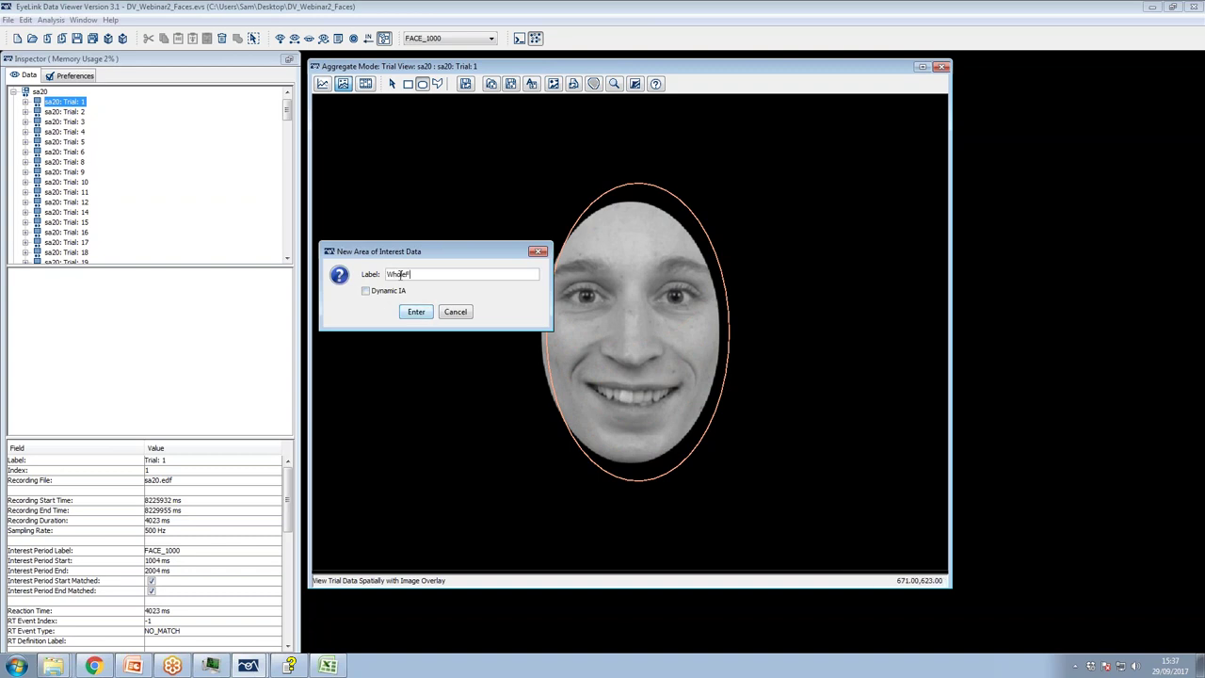
pyautogui.write('WholeFace')
pyautogui.click(416, 311)
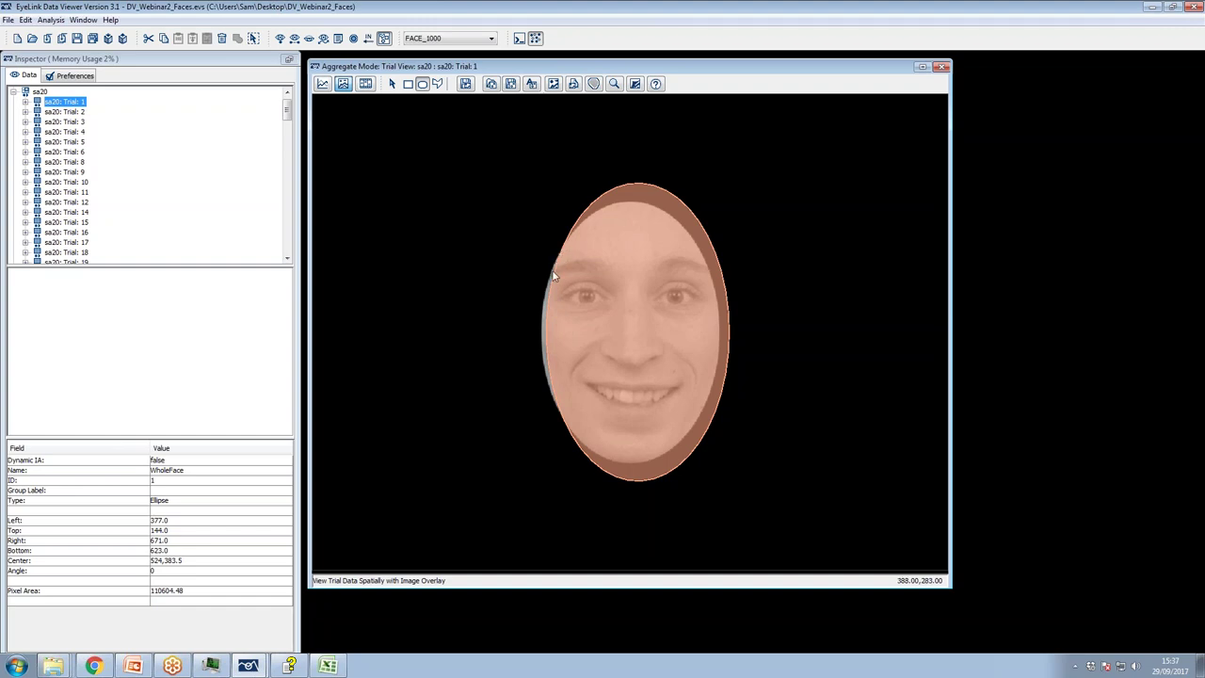
pyautogui.moveTo(552, 276); pyautogui.dragTo(541, 275)
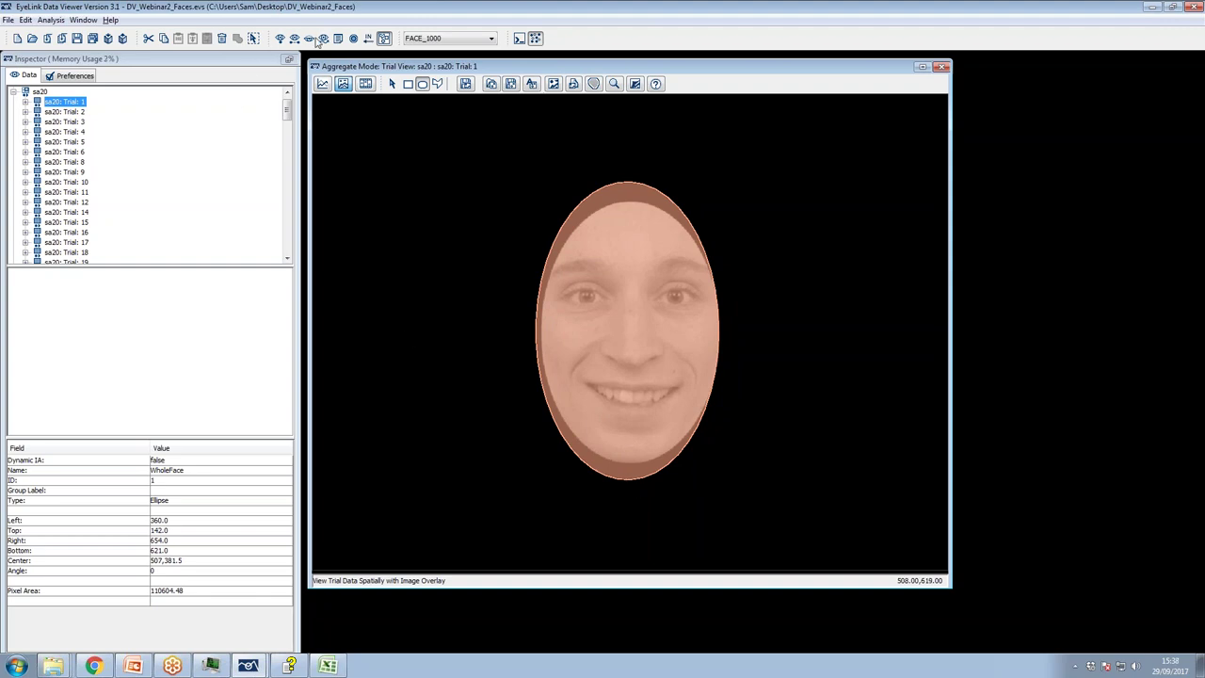
# Resize the WholeFace ellipse's top, bottom and left edges to fit the face closely
pyautogui.click(392, 83)
pyautogui.moveTo(625, 480); pyautogui.dragTo(627, 466)
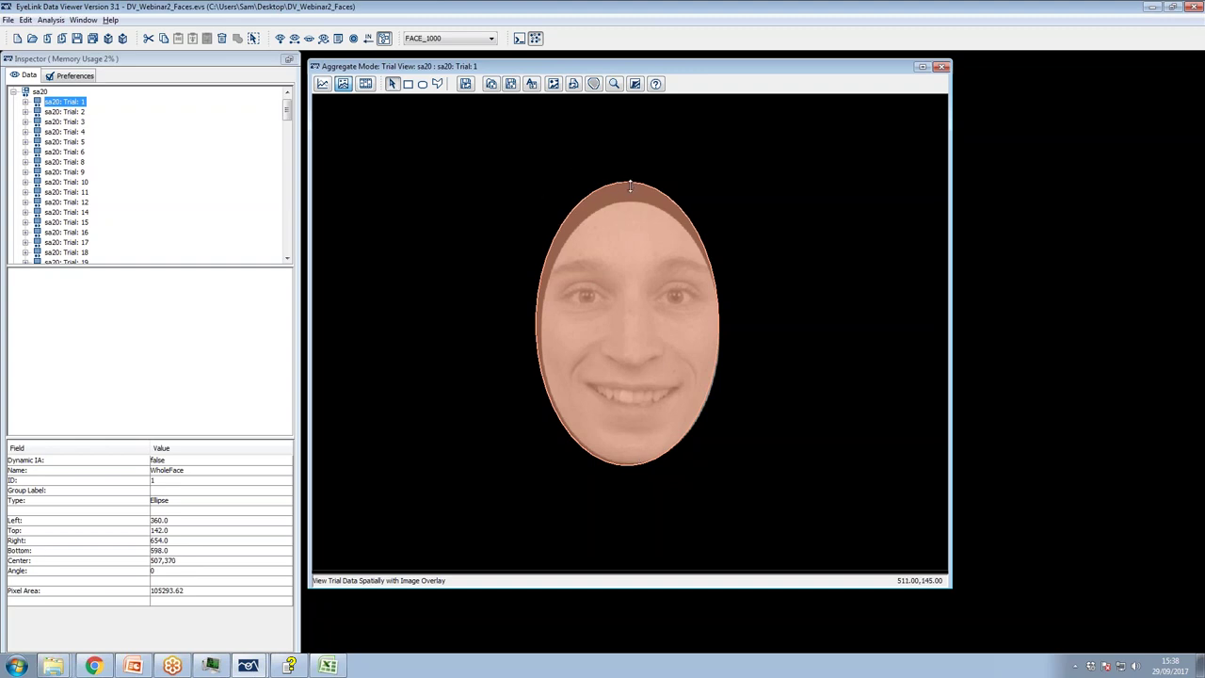
pyautogui.moveTo(633, 186); pyautogui.dragTo(630, 204)
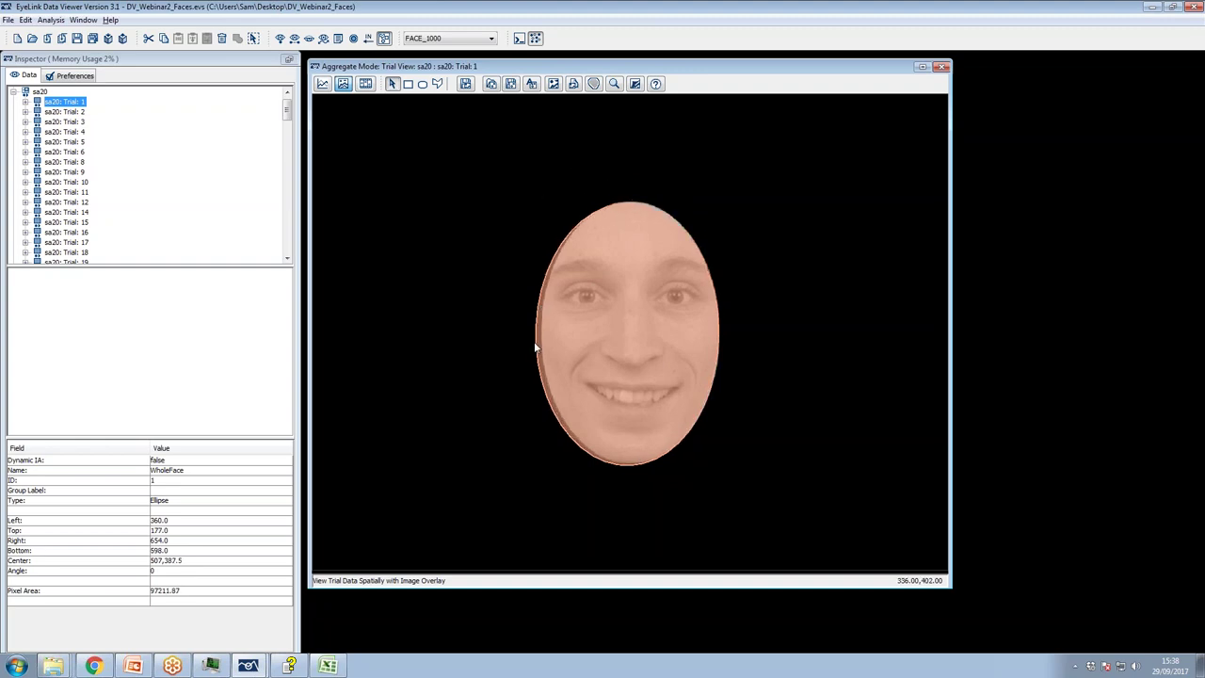
pyautogui.moveTo(537, 336); pyautogui.dragTo(543, 336)
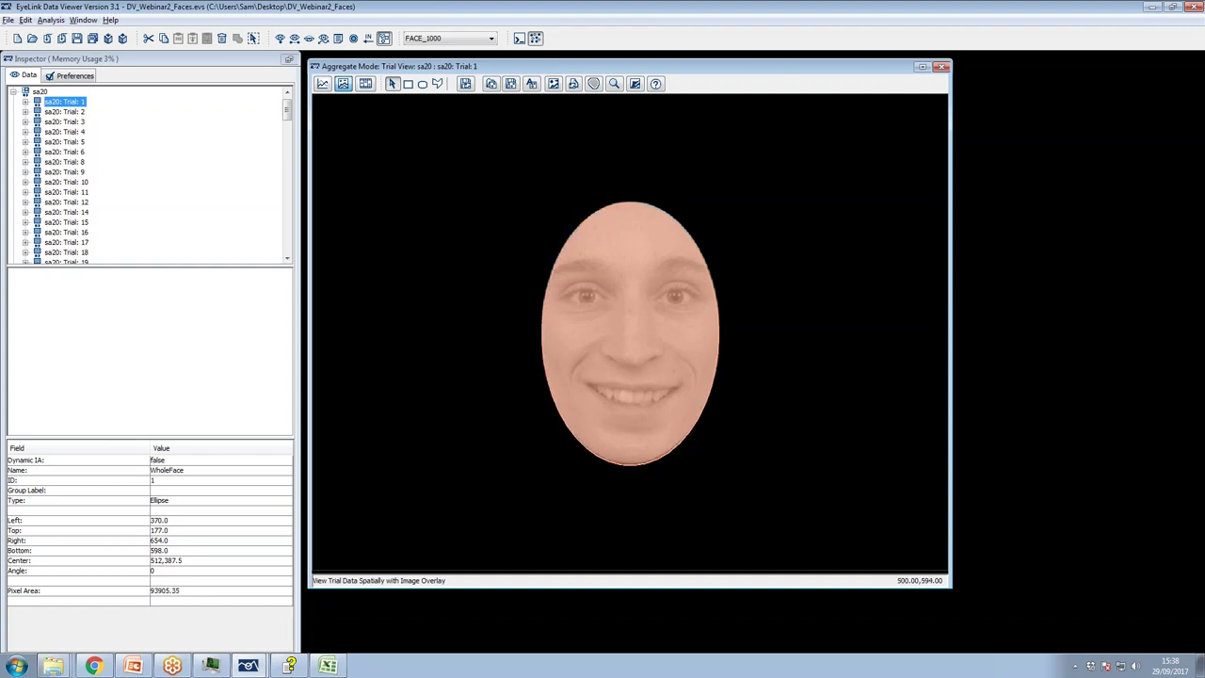
pyautogui.moveTo(627, 465); pyautogui.dragTo(627, 464)
# Check that Trial 1's Custom Interest Area Set holds the WholeFace area
pyautogui.click(26, 102)
pyautogui.click(73, 112)
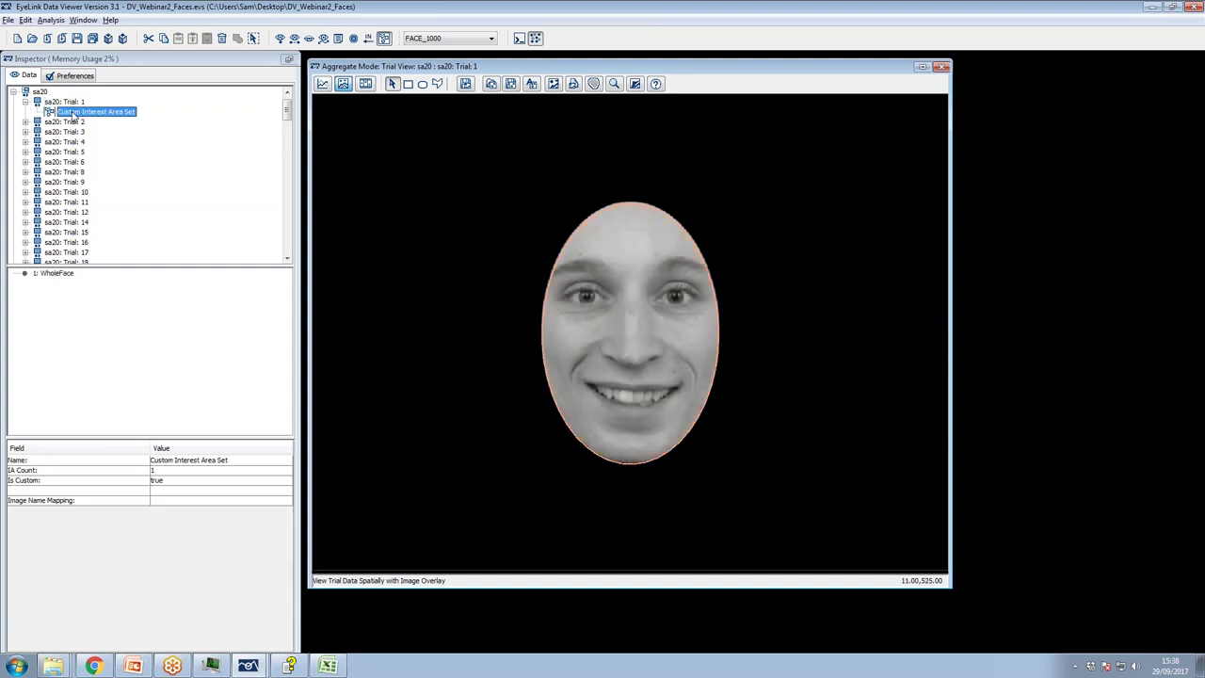
pyautogui.click(45, 276)
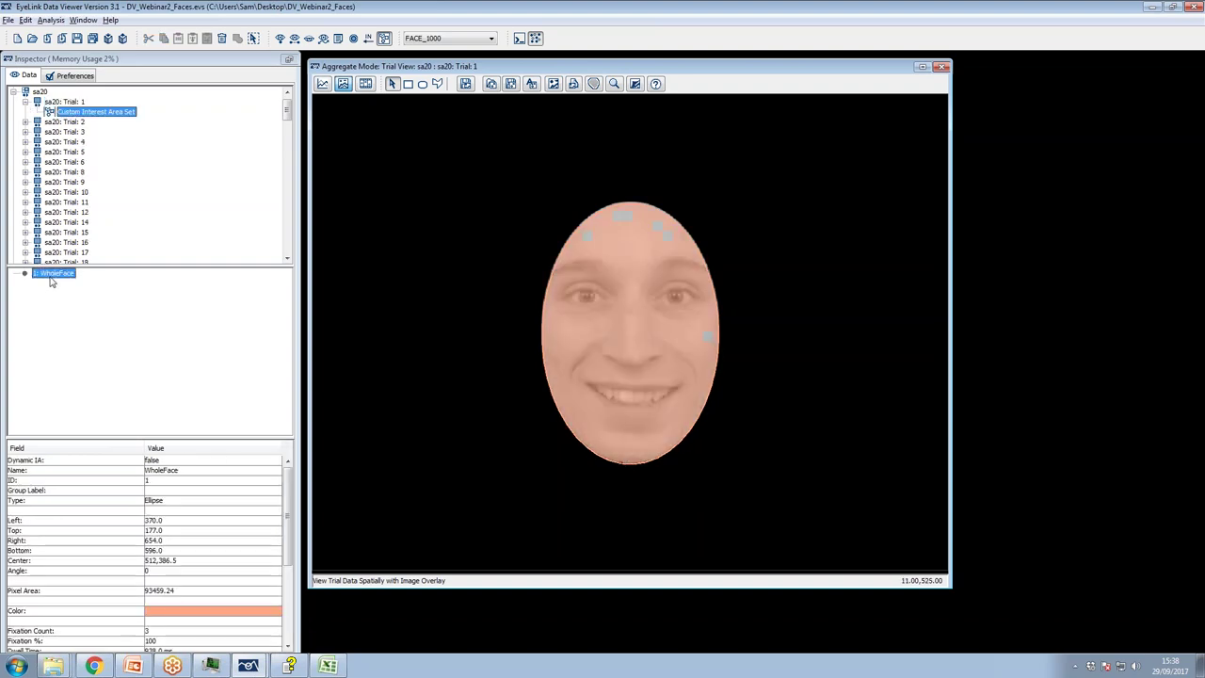
pyautogui.click(66, 102)
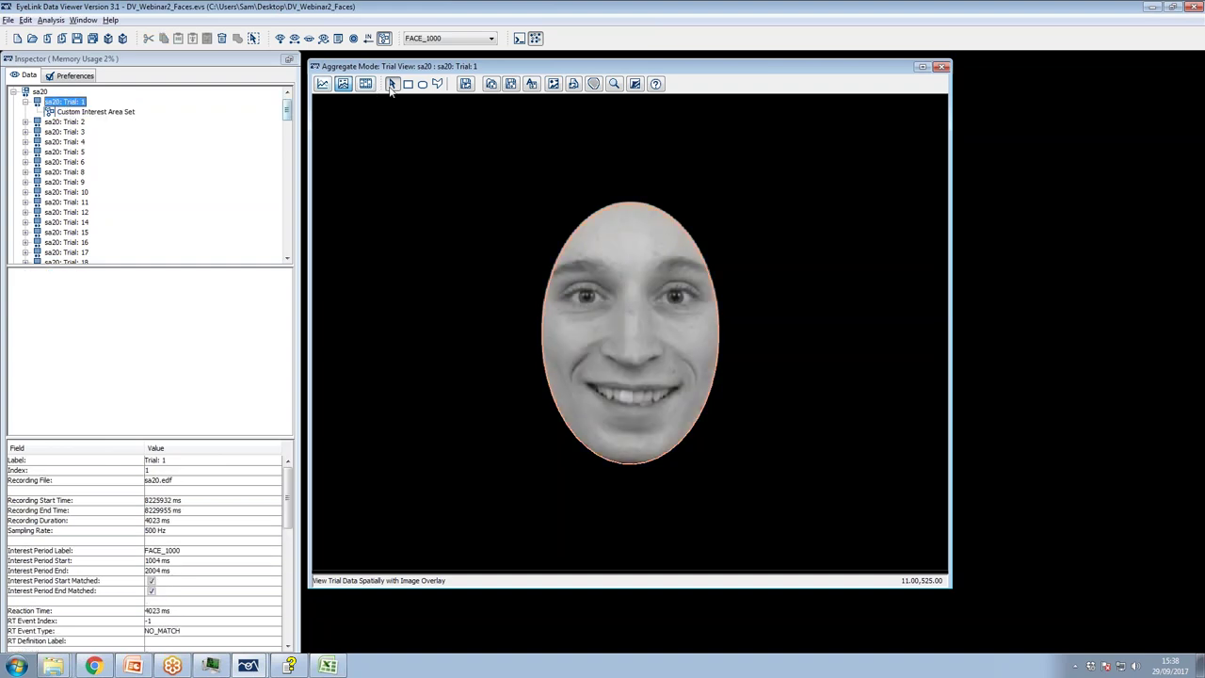
# Draw an ellipse labelled Left_Eye over the left eye and centre it on the eye
pyautogui.click(422, 84)
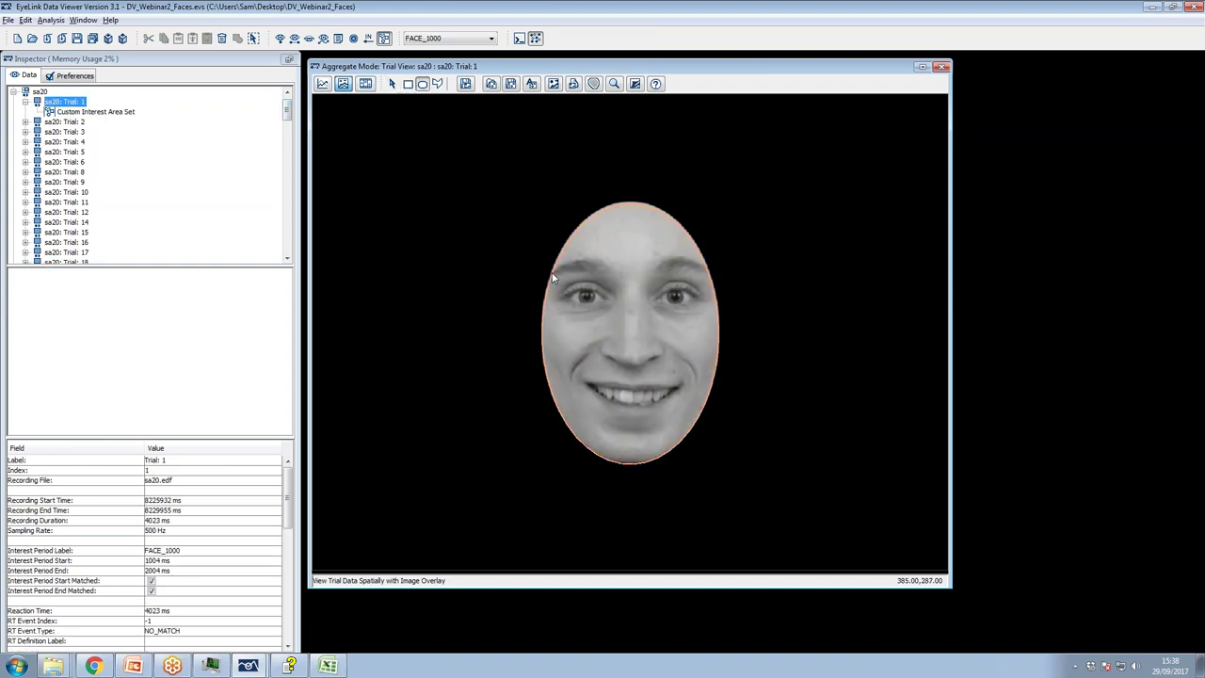
pyautogui.moveTo(553, 269); pyautogui.dragTo(565, 274)
pyautogui.moveTo(617, 347); pyautogui.dragTo(630, 345)
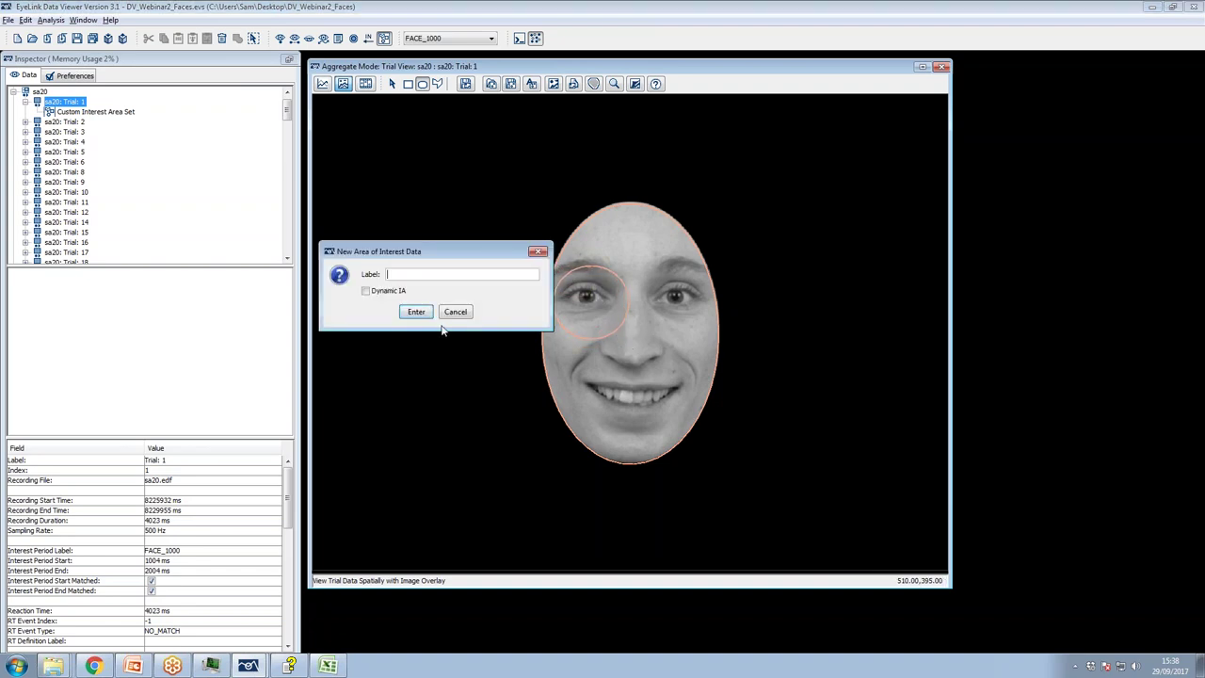
pyautogui.write('Left_Eye')
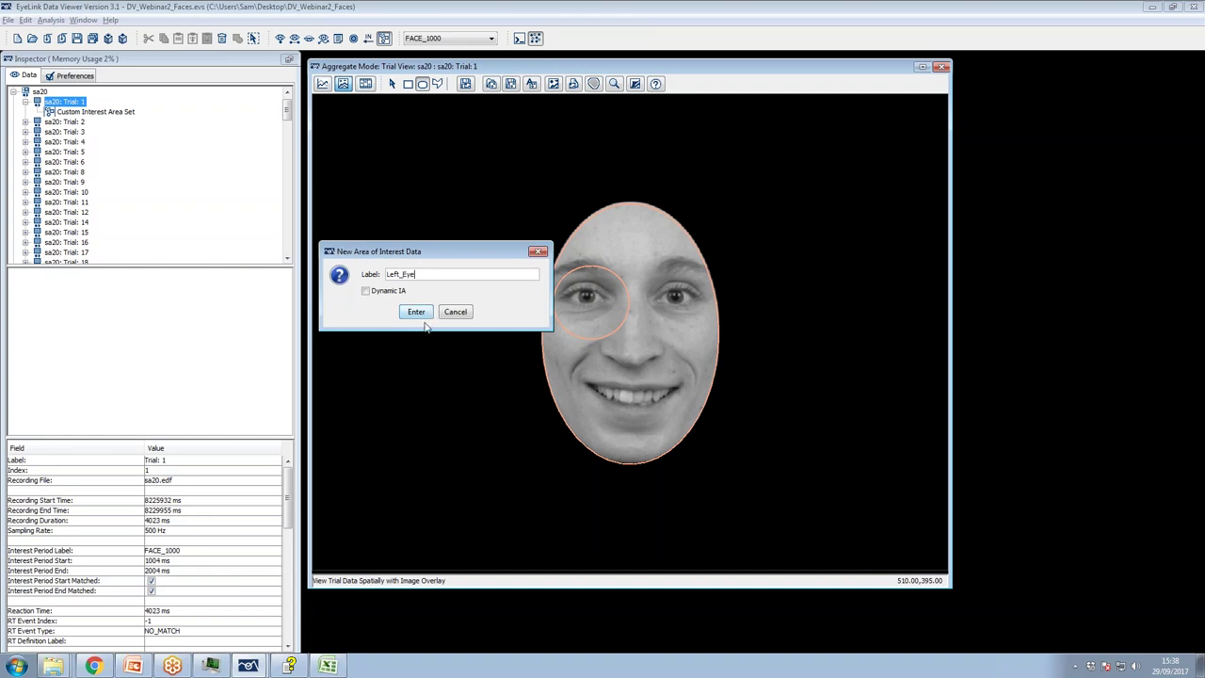
pyautogui.click(416, 312)
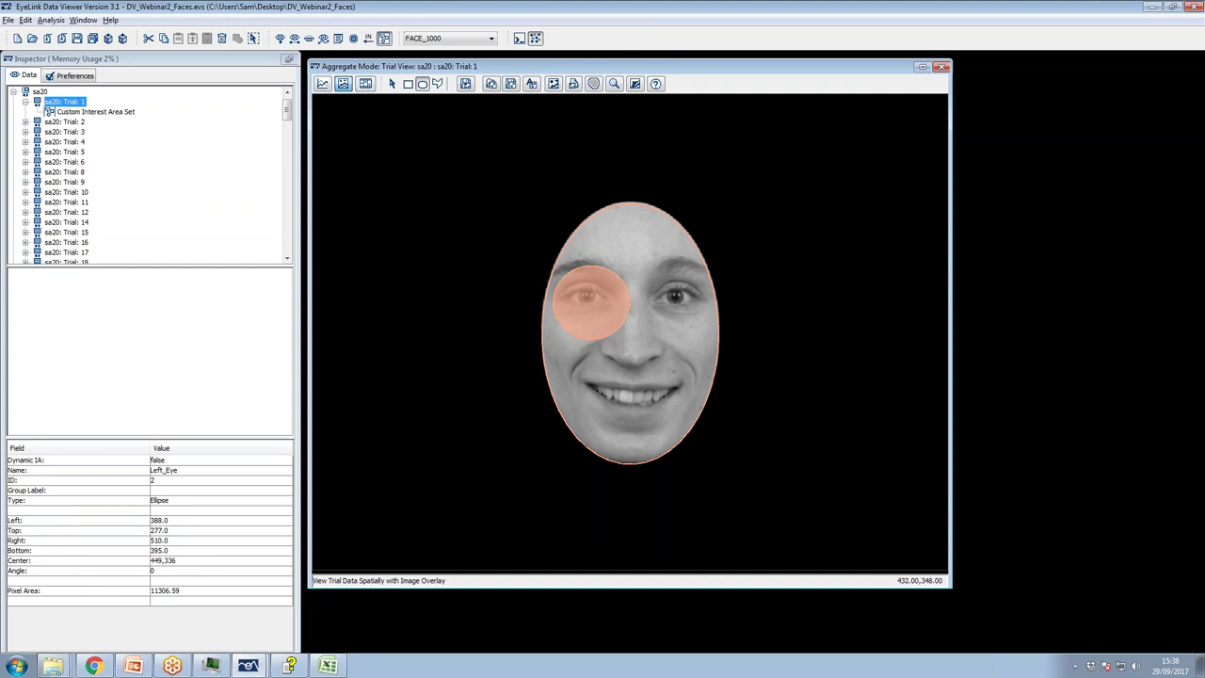
pyautogui.moveTo(592, 302); pyautogui.dragTo(586, 301)
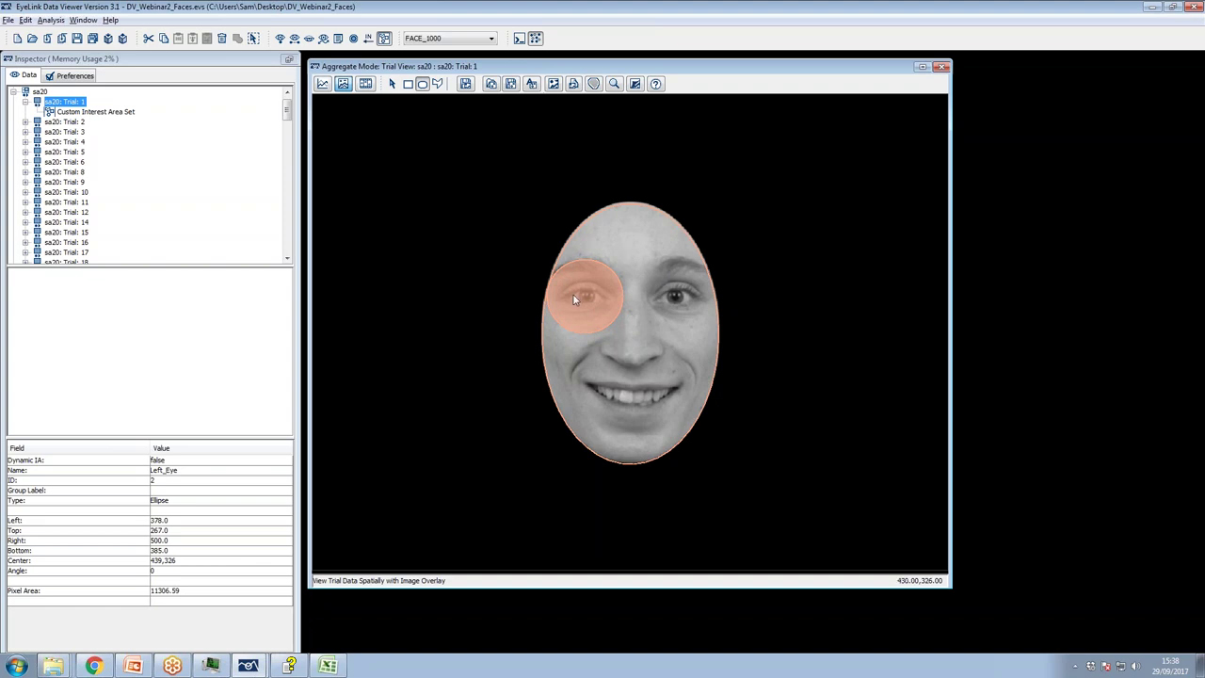
# Copy and paste the Left_Eye interest area in Trial 1's custom set
pyautogui.click(137, 117)
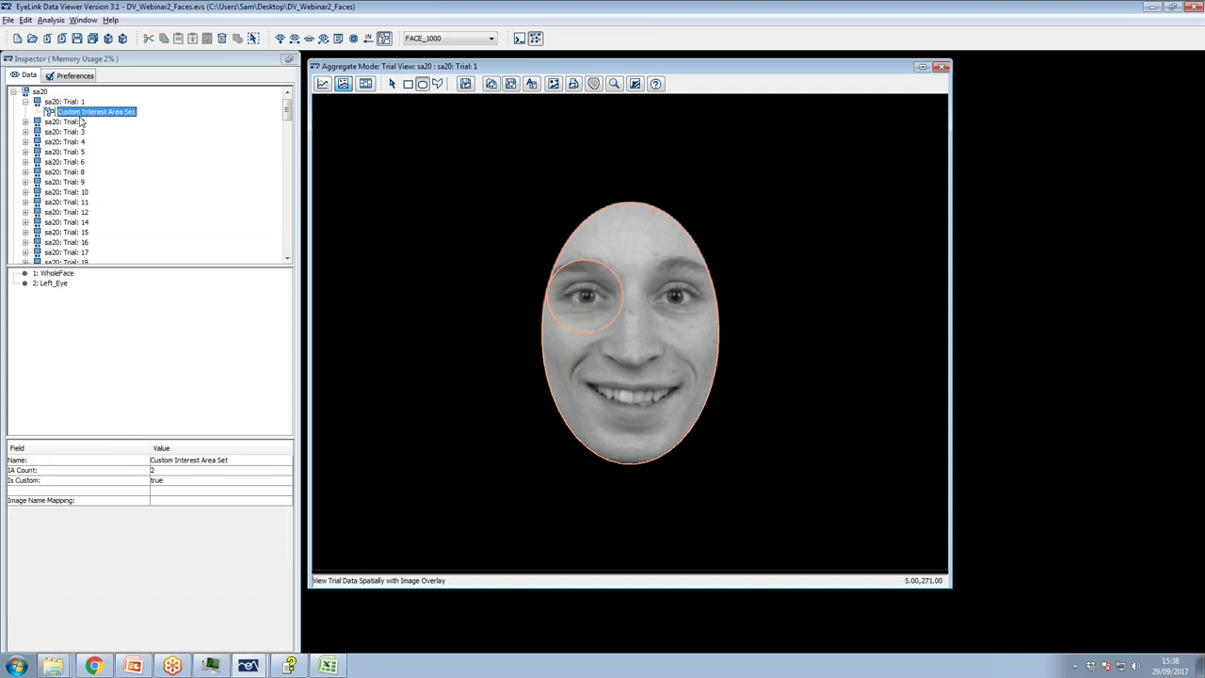
pyautogui.click(48, 284)
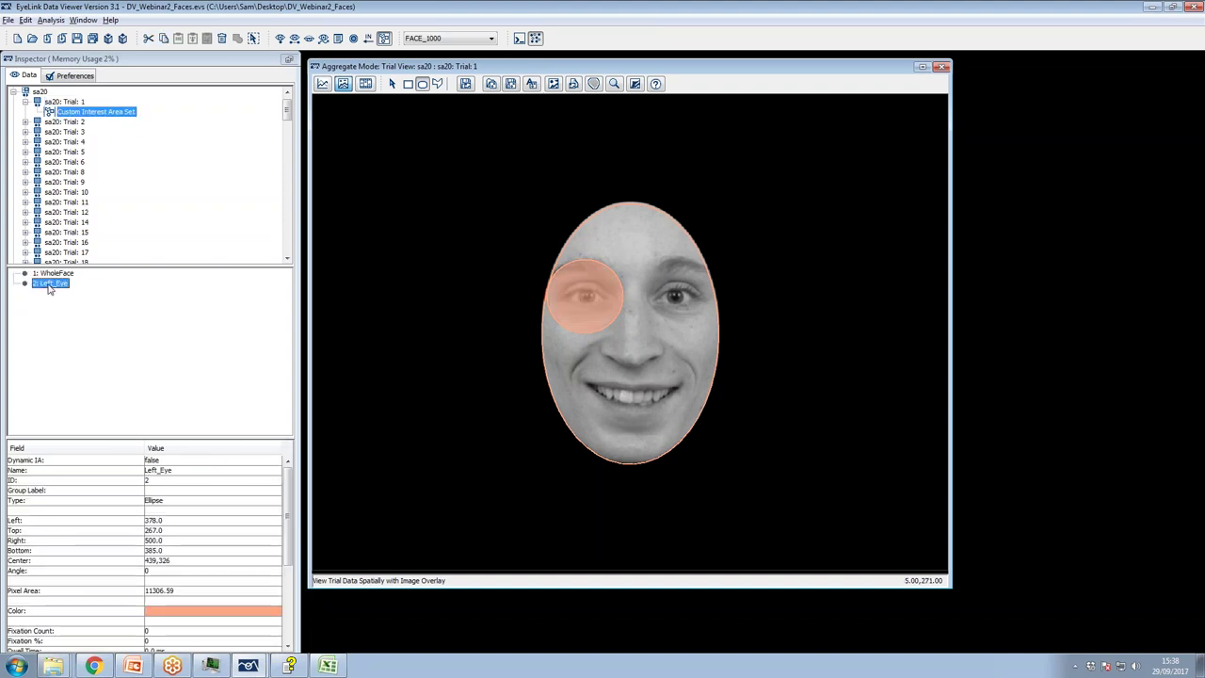
pyautogui.rightClick(50, 285)
pyautogui.click(85, 303)
pyautogui.rightClick(90, 309)
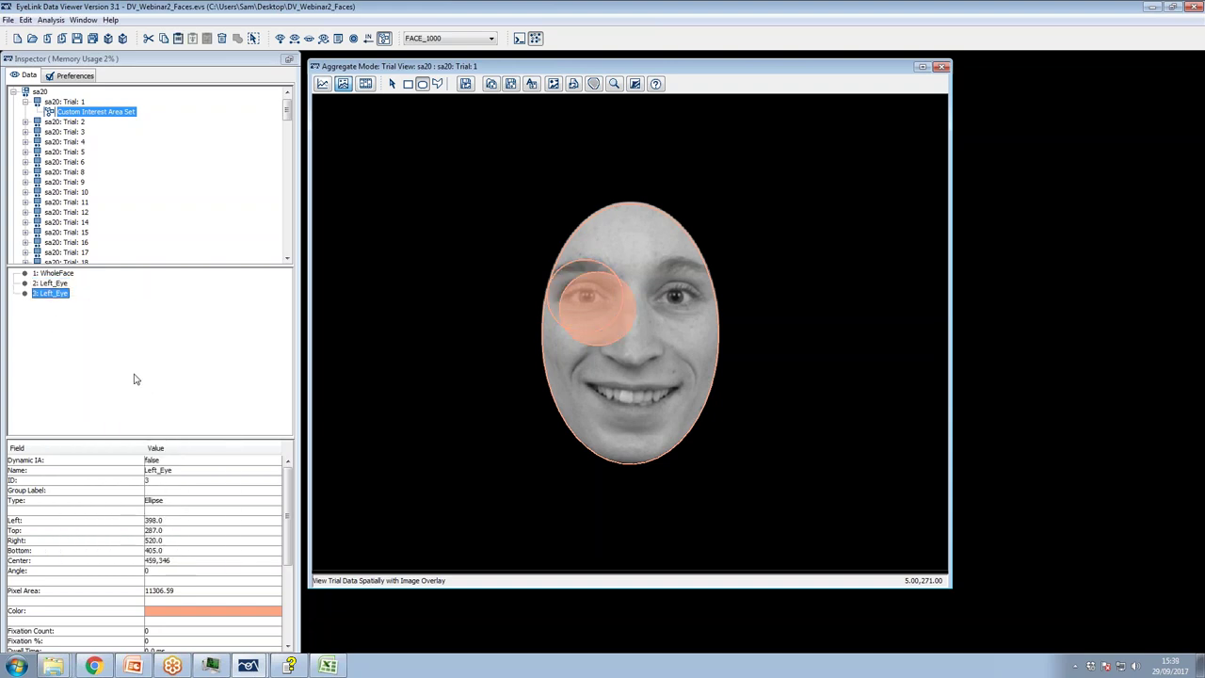
# Rename the copy Right_Eye and move its circle onto the right eye
pyautogui.doubleClick(179, 471)
pyautogui.write('Righ')
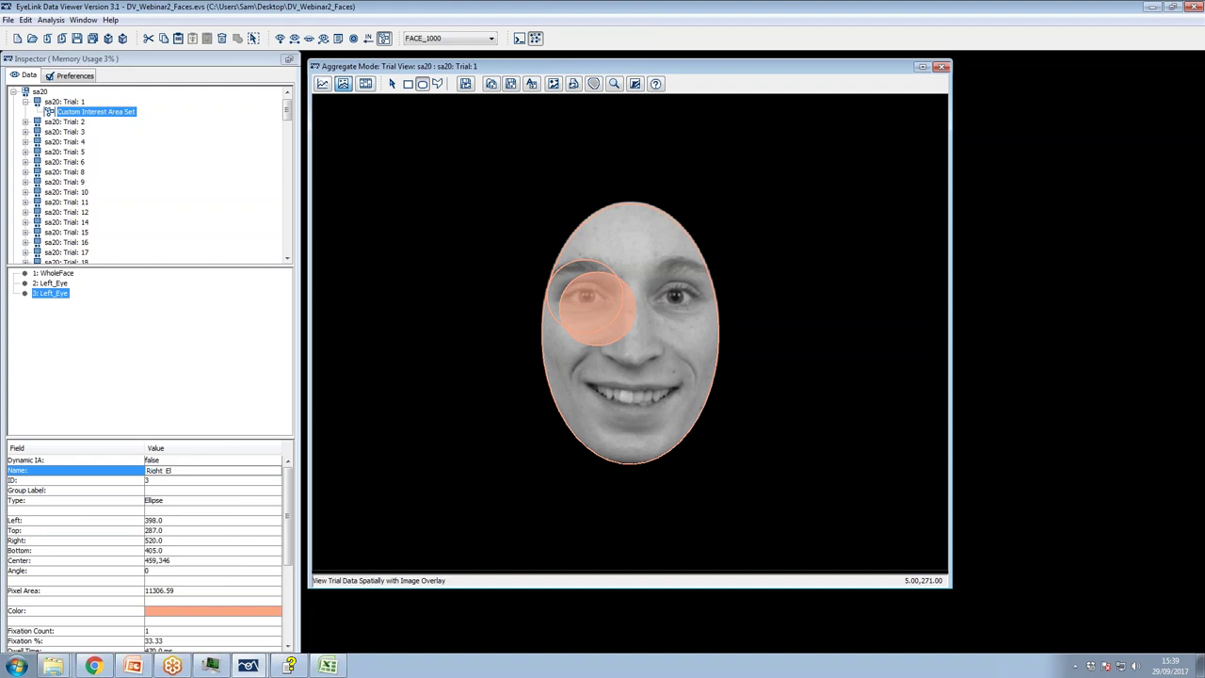
pyautogui.click(148, 480)
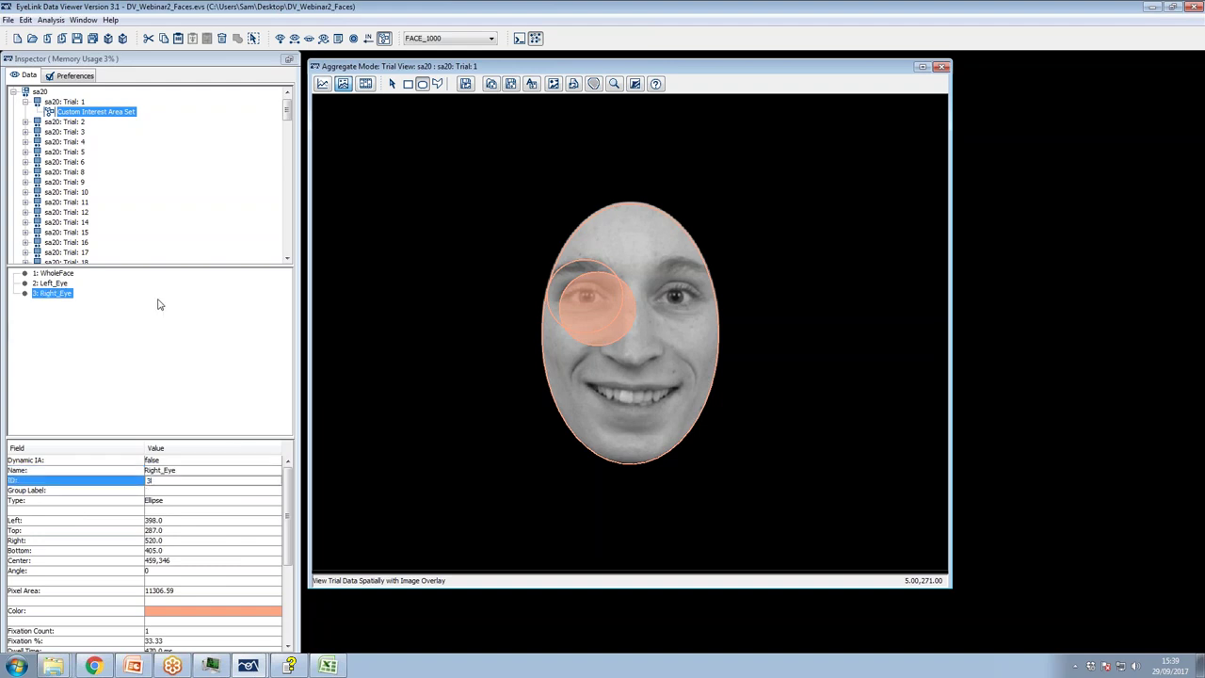
pyautogui.moveTo(596, 307); pyautogui.dragTo(676, 299)
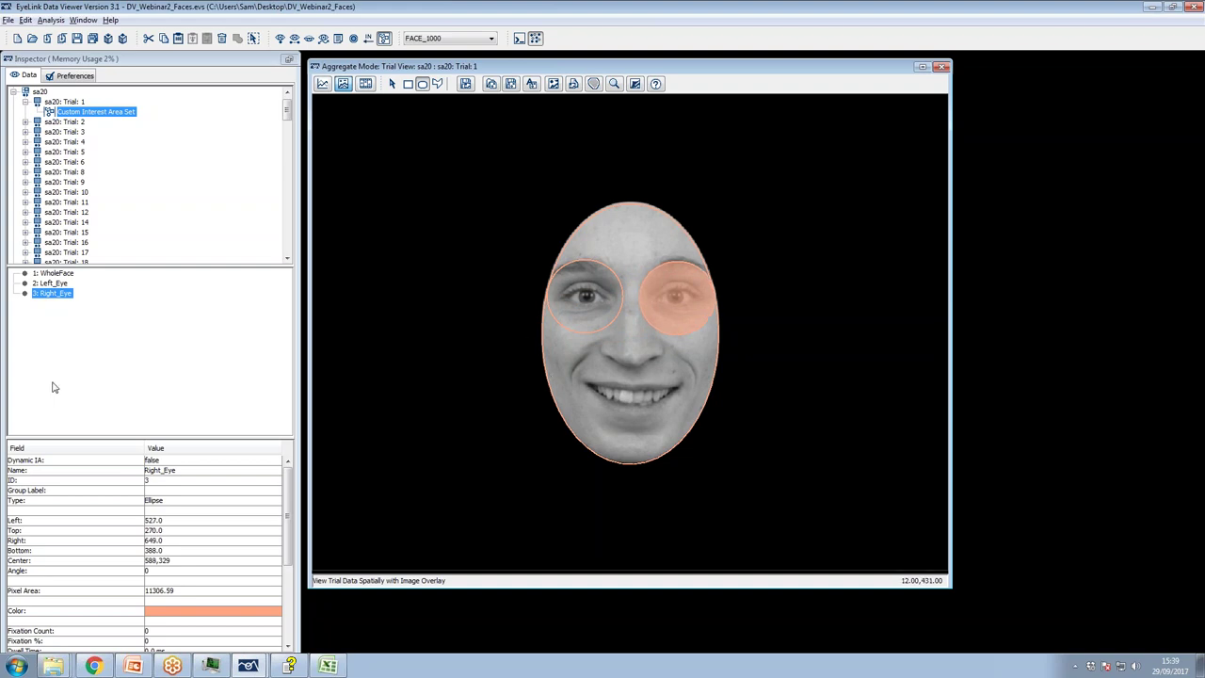
# Review the WholeFace, Left_Eye and Right_Eye areas in the interest area list
pyautogui.click(56, 274)
pyautogui.click(54, 284)
pyautogui.click(55, 293)
pyautogui.click(408, 83)
# Draw a Mouth rectangle over the mouth, nudge it lower, and start a freehand nose outline
pyautogui.moveTo(551, 365); pyautogui.dragTo(710, 436)
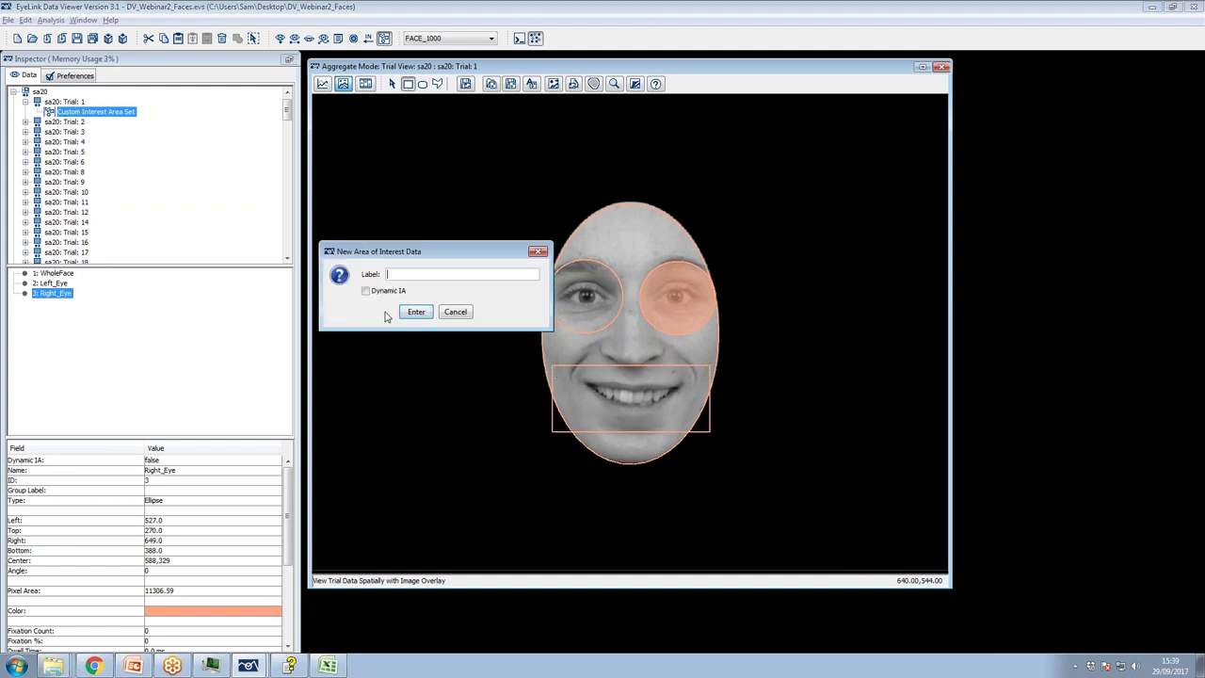
pyautogui.write('Mouth')
pyautogui.click(424, 313)
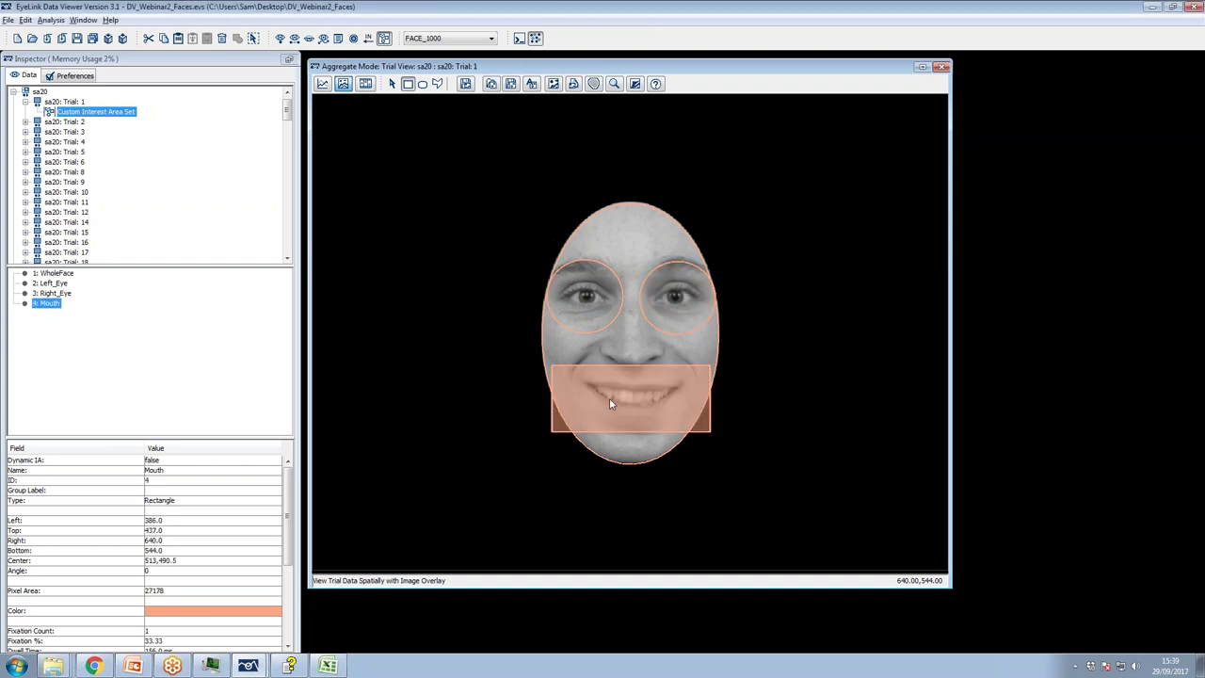
pyautogui.moveTo(615, 394); pyautogui.dragTo(619, 399)
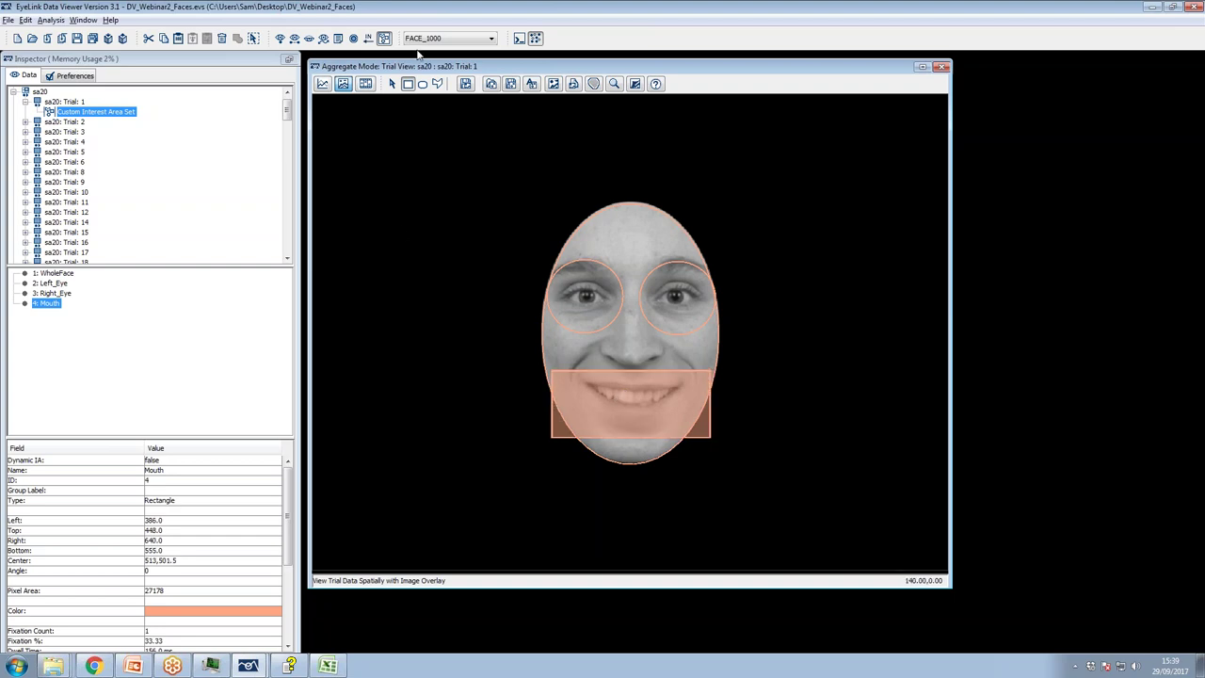
pyautogui.click(437, 82)
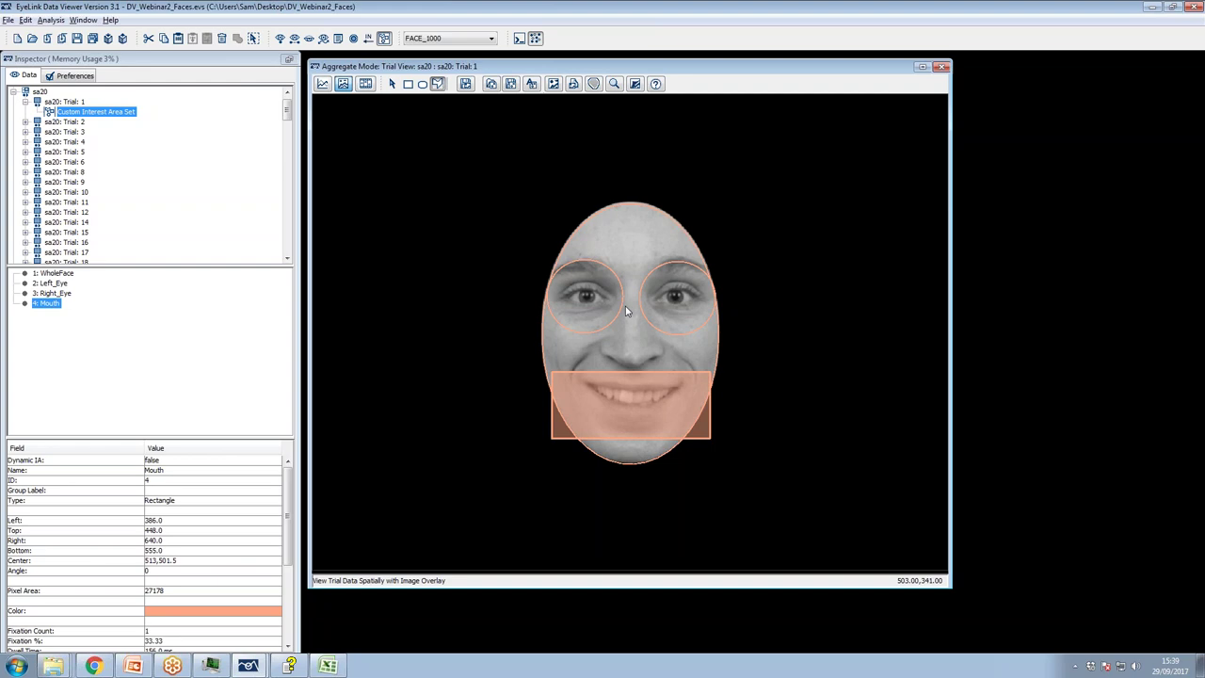
pyautogui.click(599, 360)
# Finish the nose outline, label it Nose, then view Trial 2
pyautogui.doubleClick(627, 313)
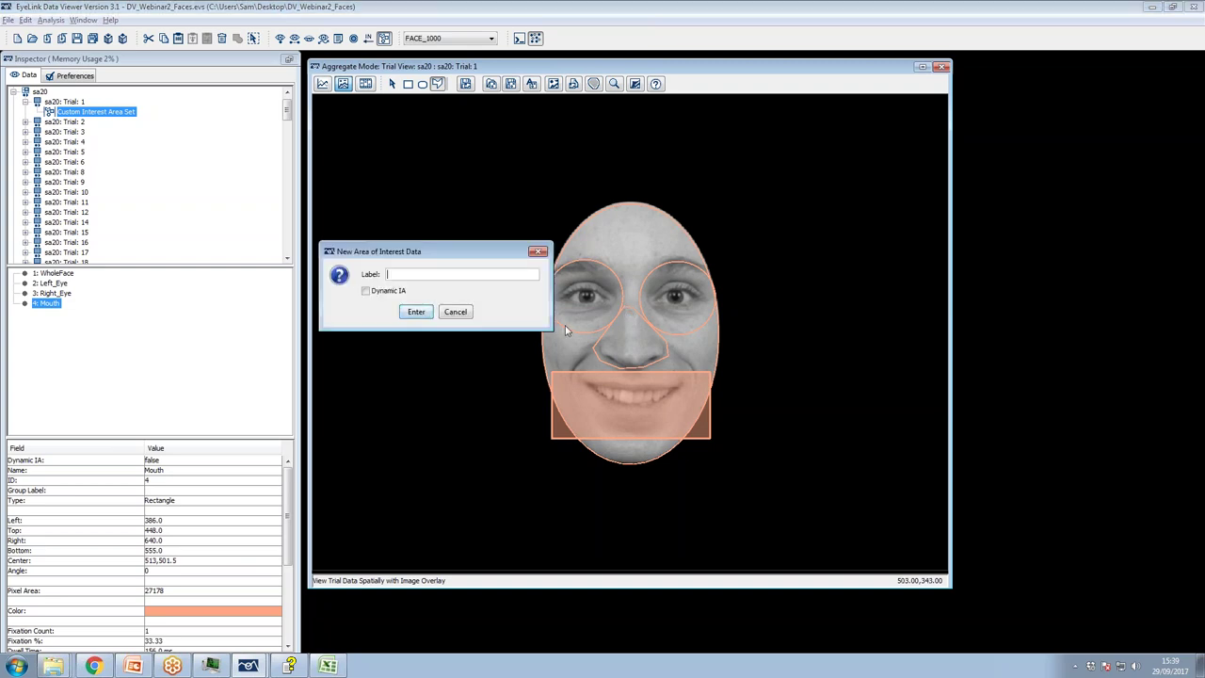
pyautogui.write('Nose')
pyautogui.press('Return')
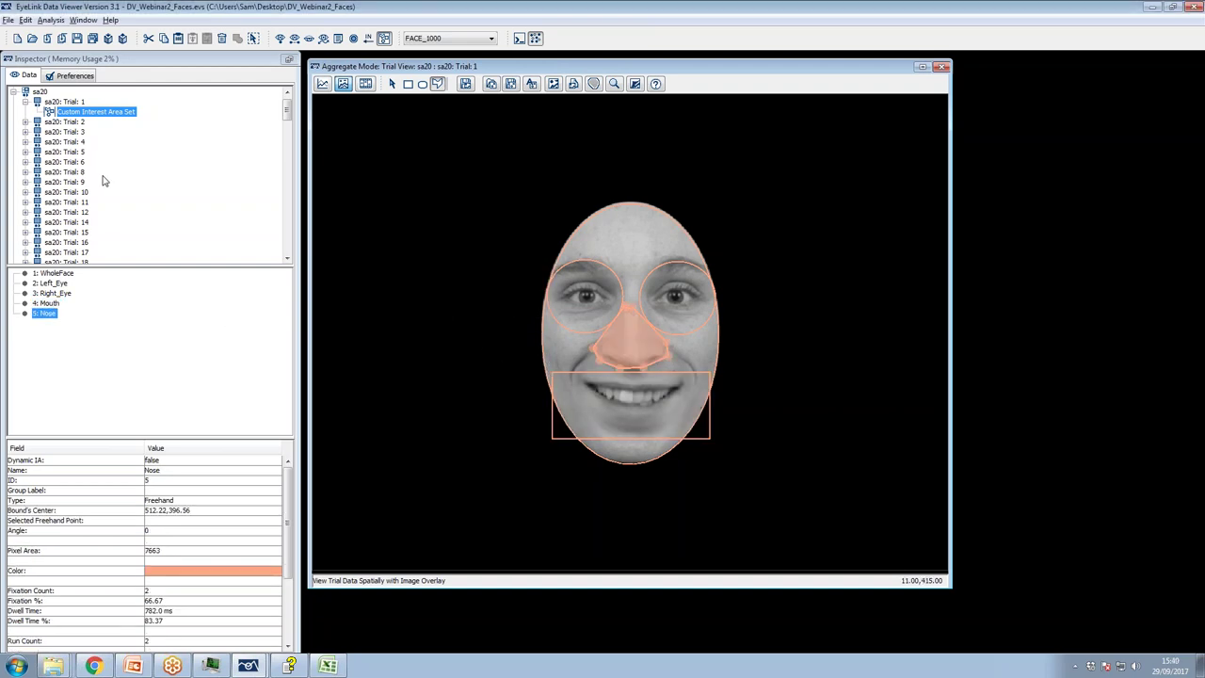
pyautogui.click(63, 122)
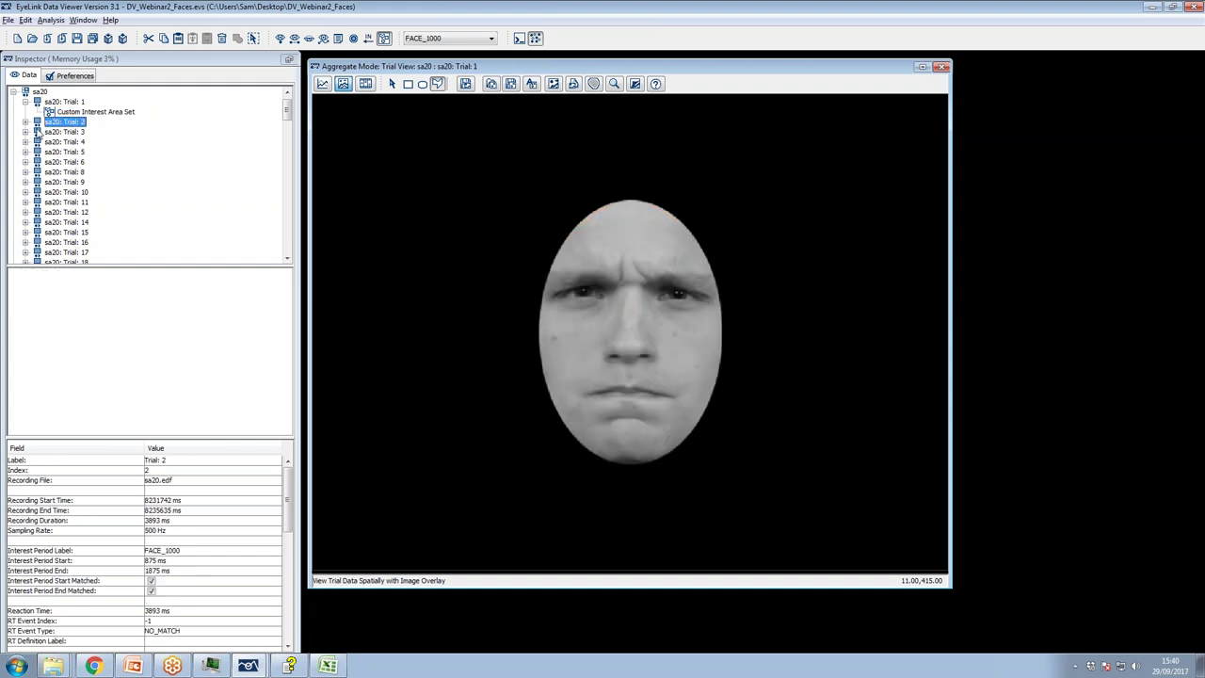
# Save Trial 1's custom area set as AllFace_IA_Template in Desktop/DV_Webinar2_Faces and add it to templates
pyautogui.click(71, 112)
pyautogui.click(64, 102)
pyautogui.click(72, 113)
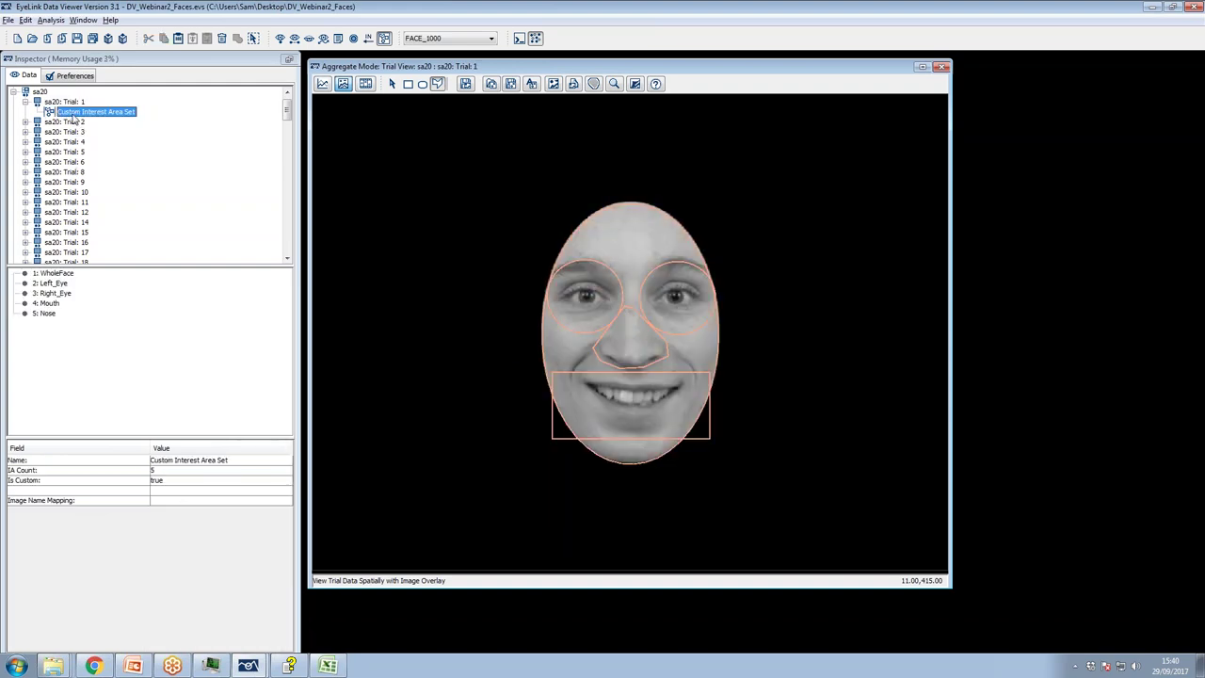
pyautogui.click(510, 83)
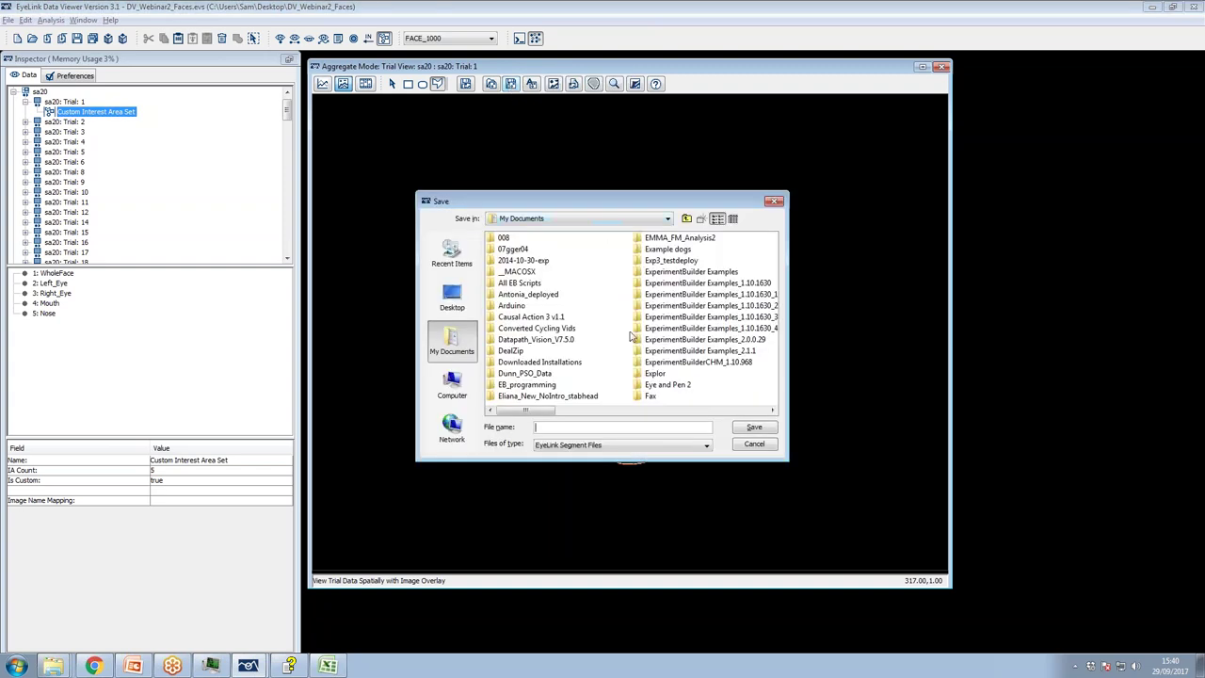
pyautogui.click(461, 294)
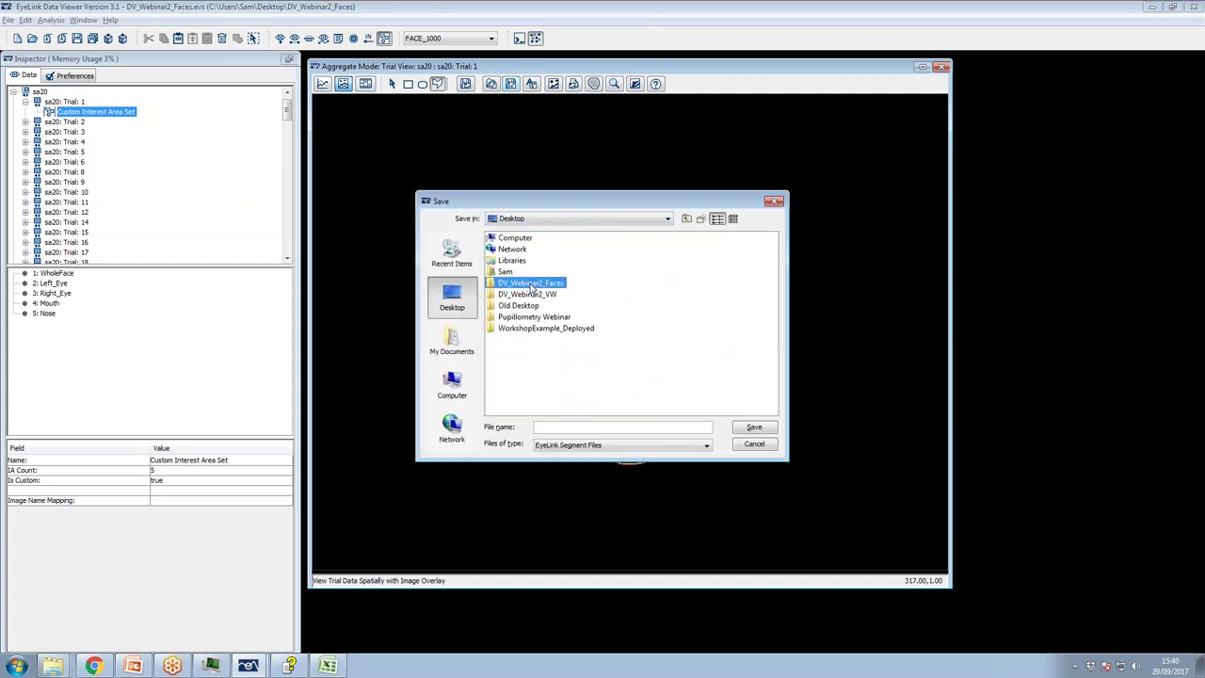
pyautogui.doubleClick(534, 283)
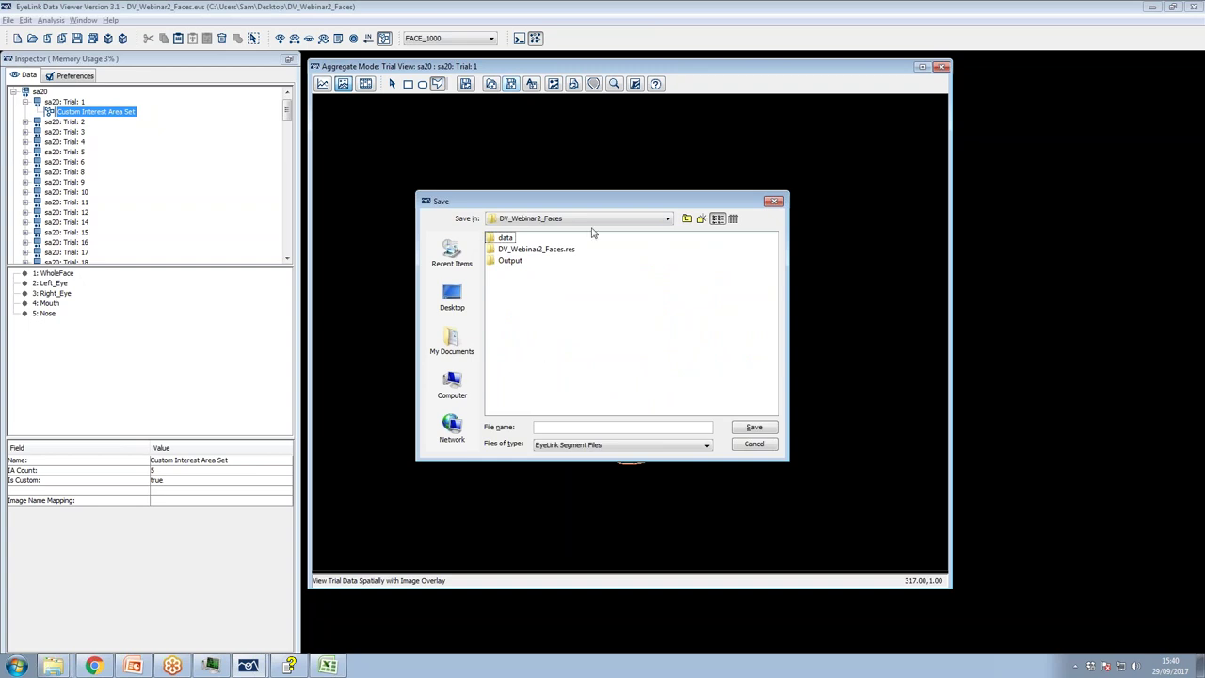
pyautogui.click(587, 425)
pyautogui.write('AllFace_IA_Template')
pyautogui.click(742, 425)
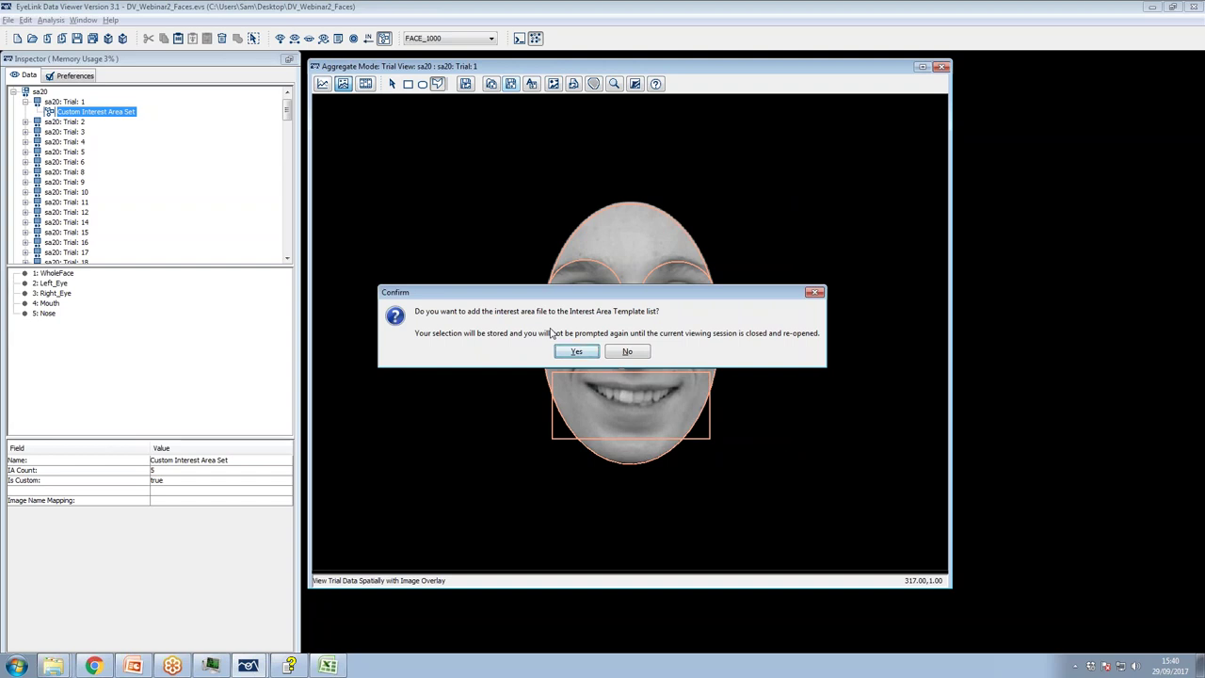
pyautogui.click(577, 352)
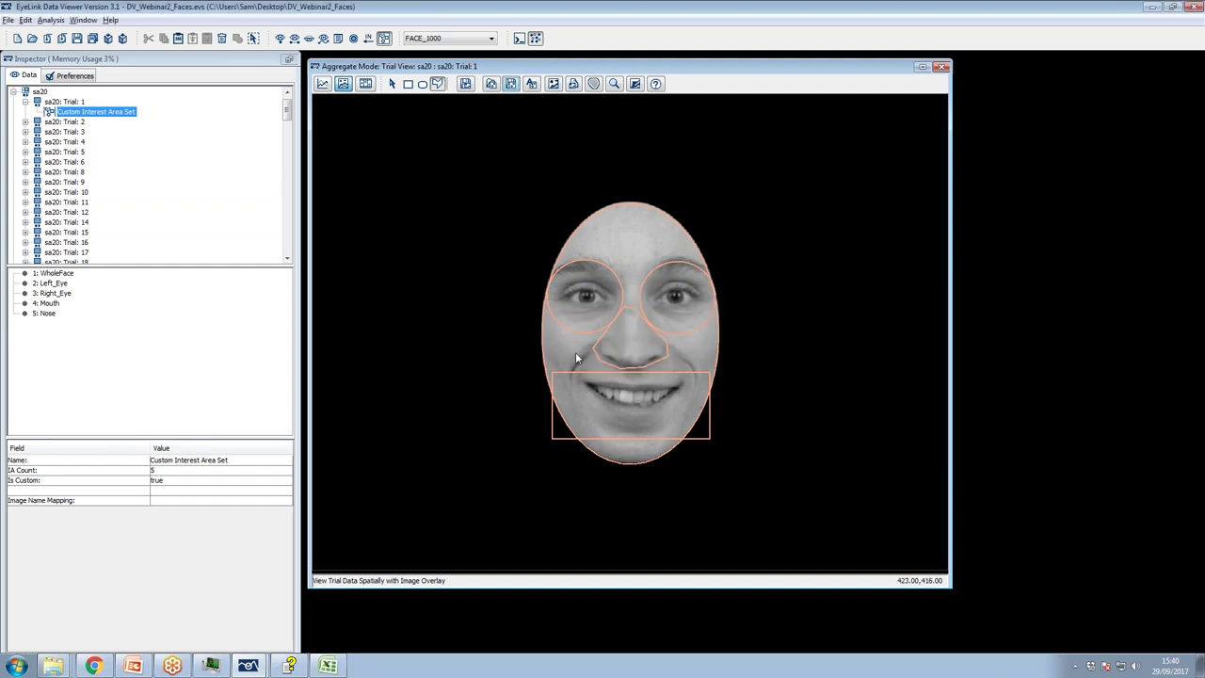
# Set session sa20's Default Interest Area Set to AllFace_IA_Template.ias
pyautogui.click(40, 92)
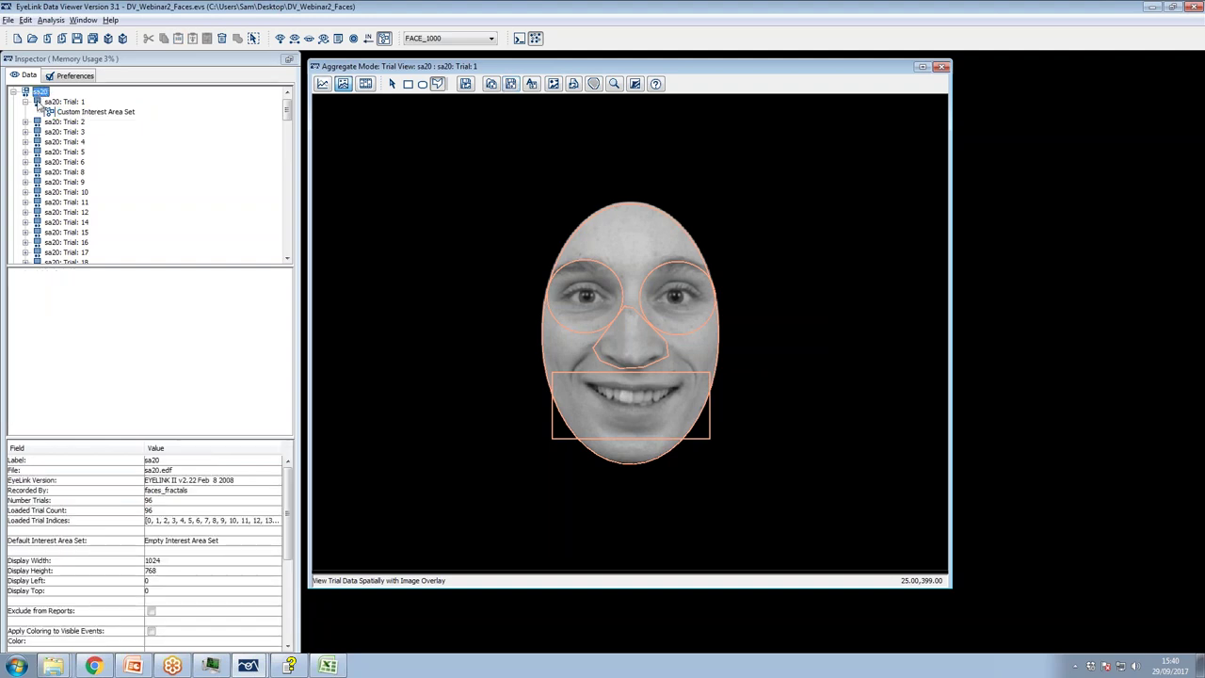
pyautogui.click(186, 541)
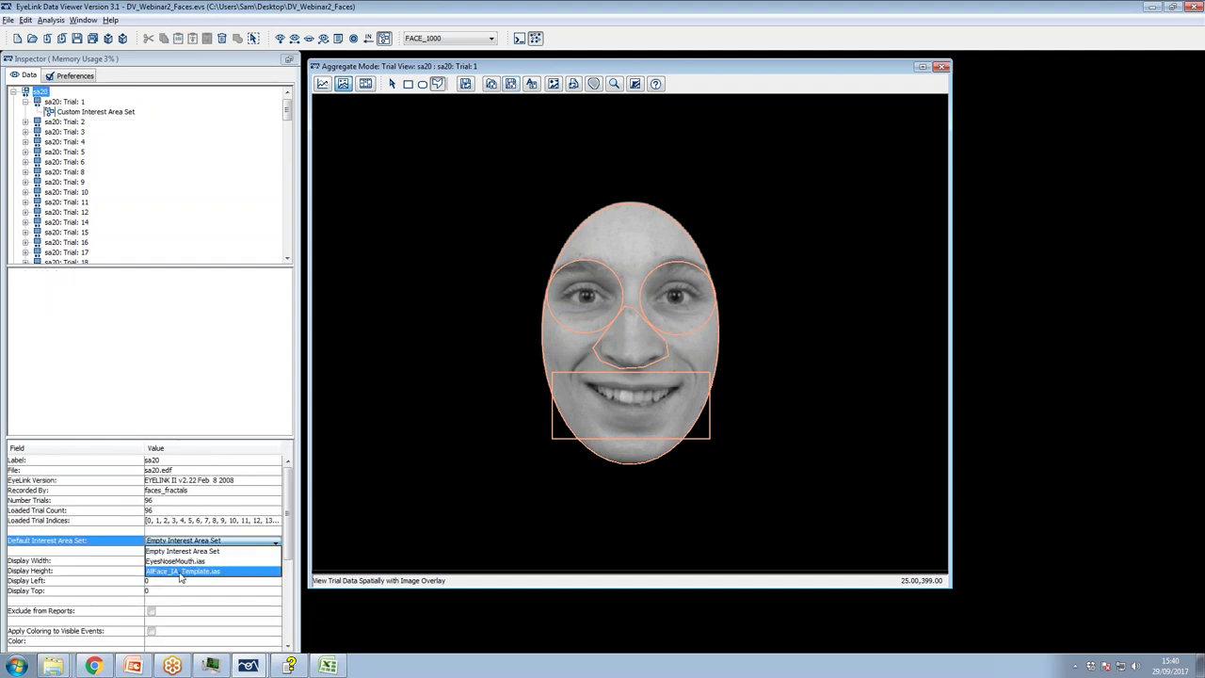
pyautogui.click(176, 572)
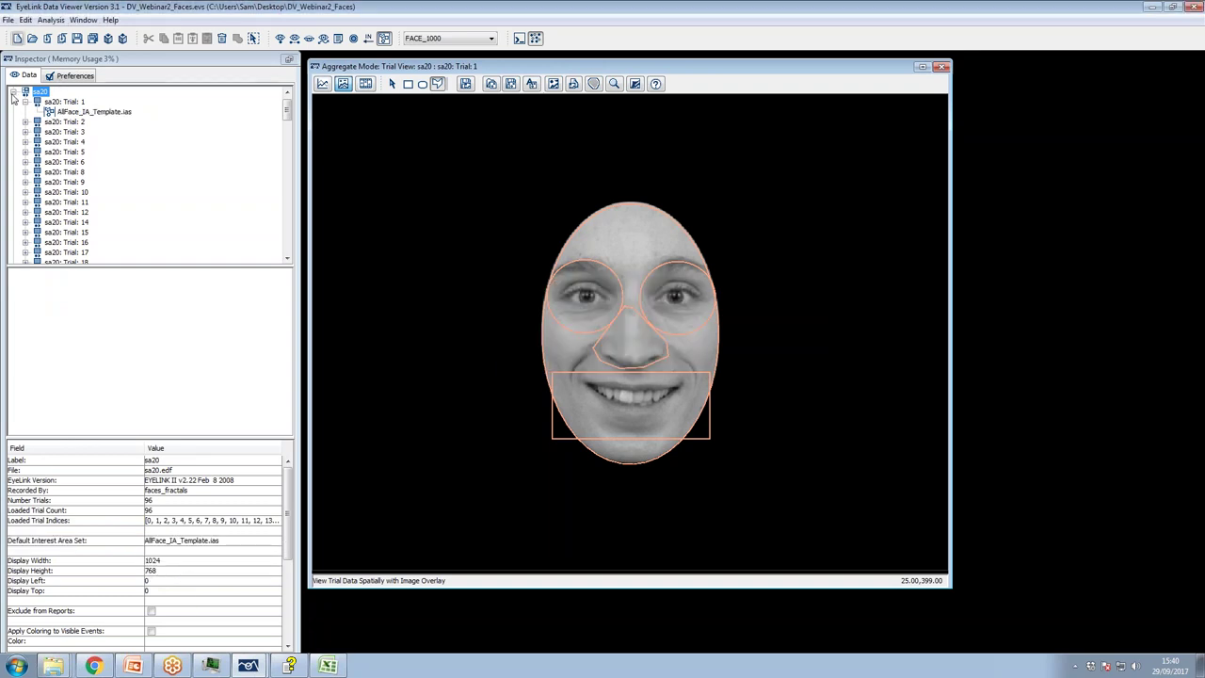
# Check Trial 3 and Trial 14 for the applied face interest areas
pyautogui.click(49, 132)
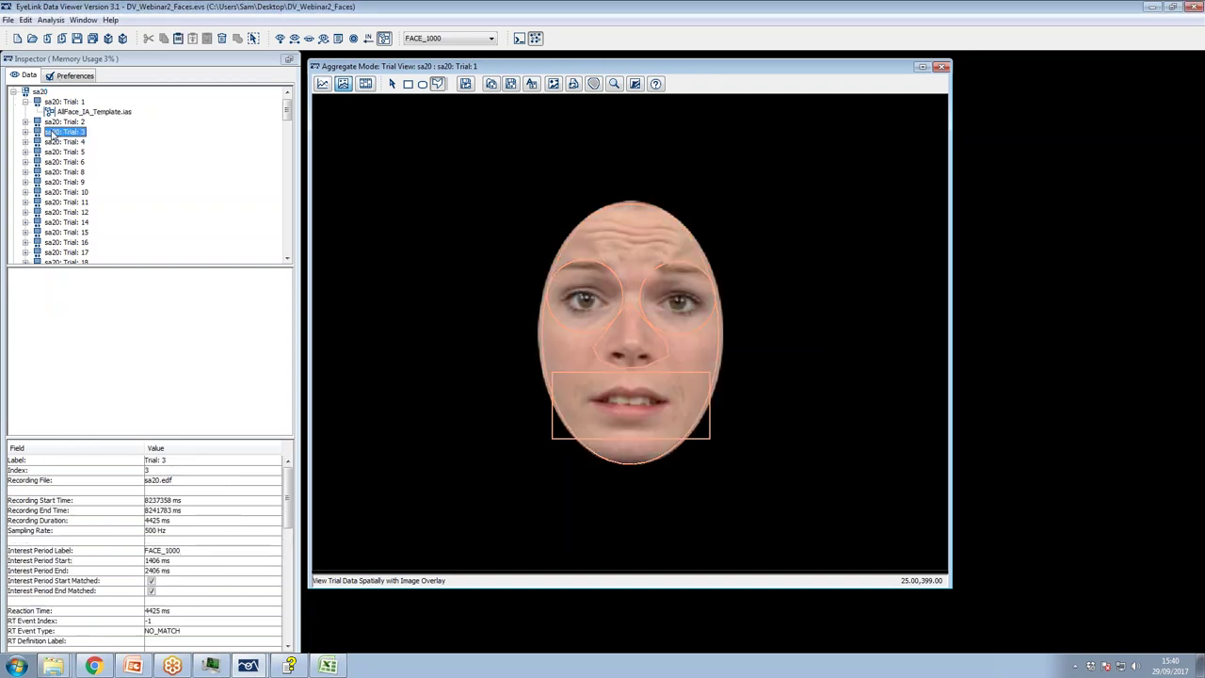
pyautogui.click(64, 182)
pyautogui.click(25, 222)
pyautogui.click(79, 233)
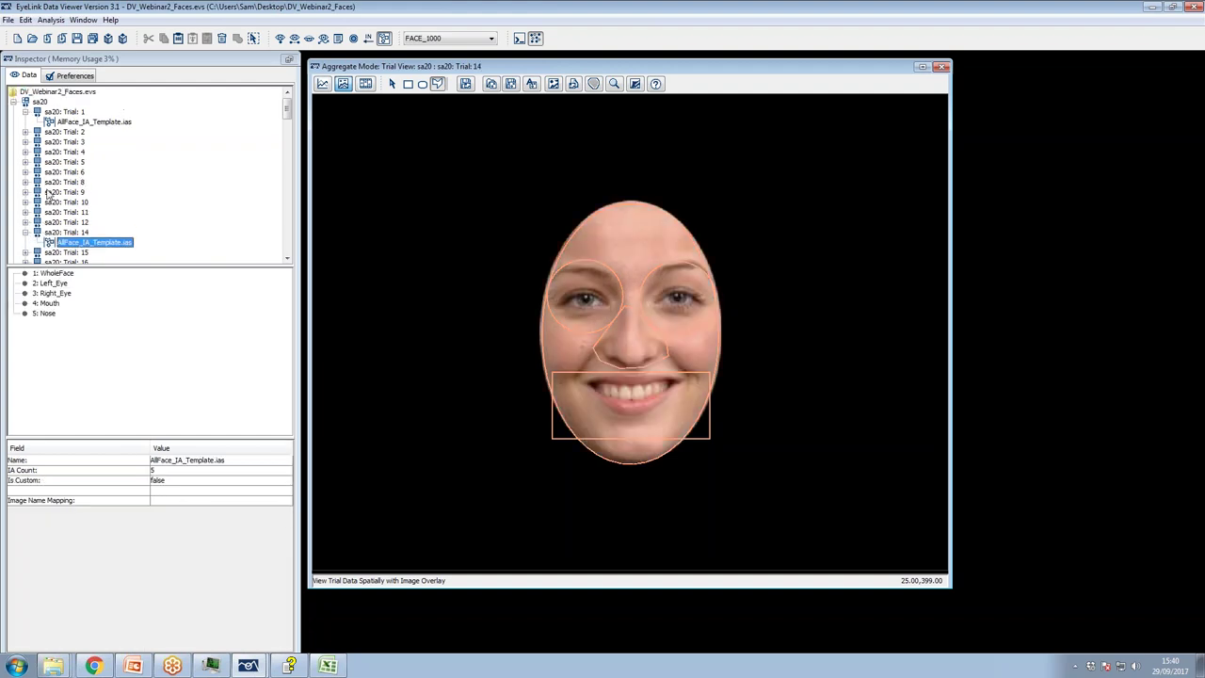
# Group all trials into a single group using the AllTrials : 1 variable
pyautogui.click(58, 92)
pyautogui.rightClick(73, 92)
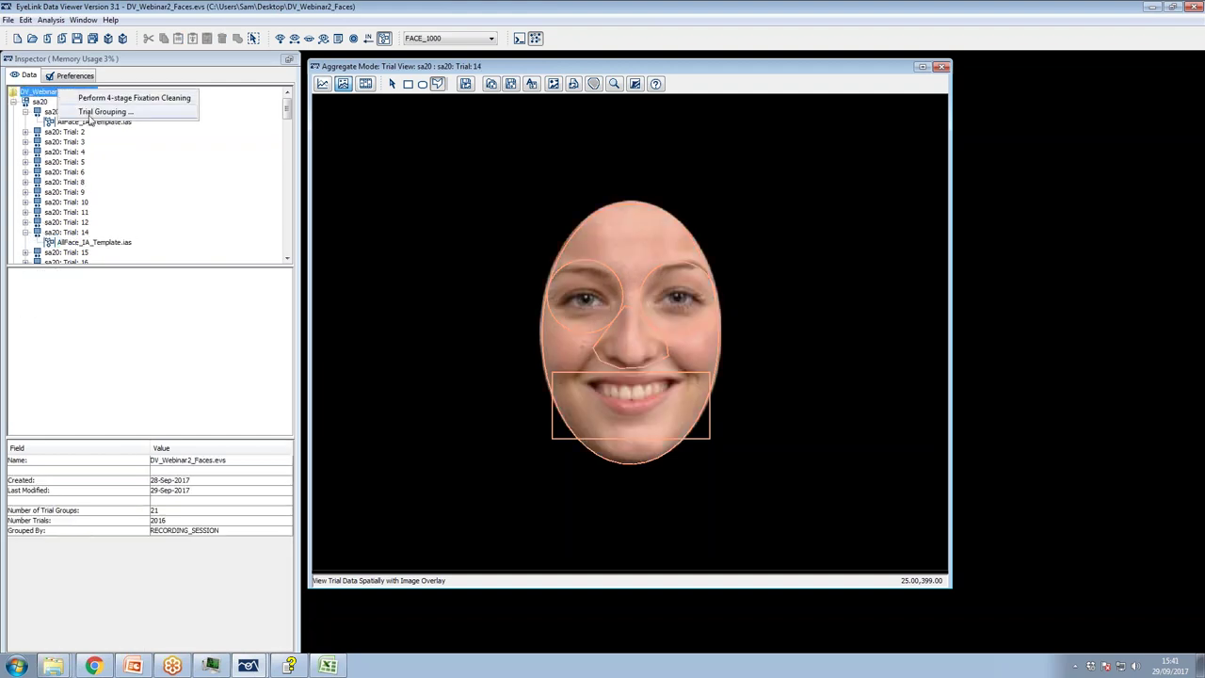
pyautogui.click(103, 111)
pyautogui.click(523, 283)
pyautogui.click(585, 328)
pyautogui.click(644, 428)
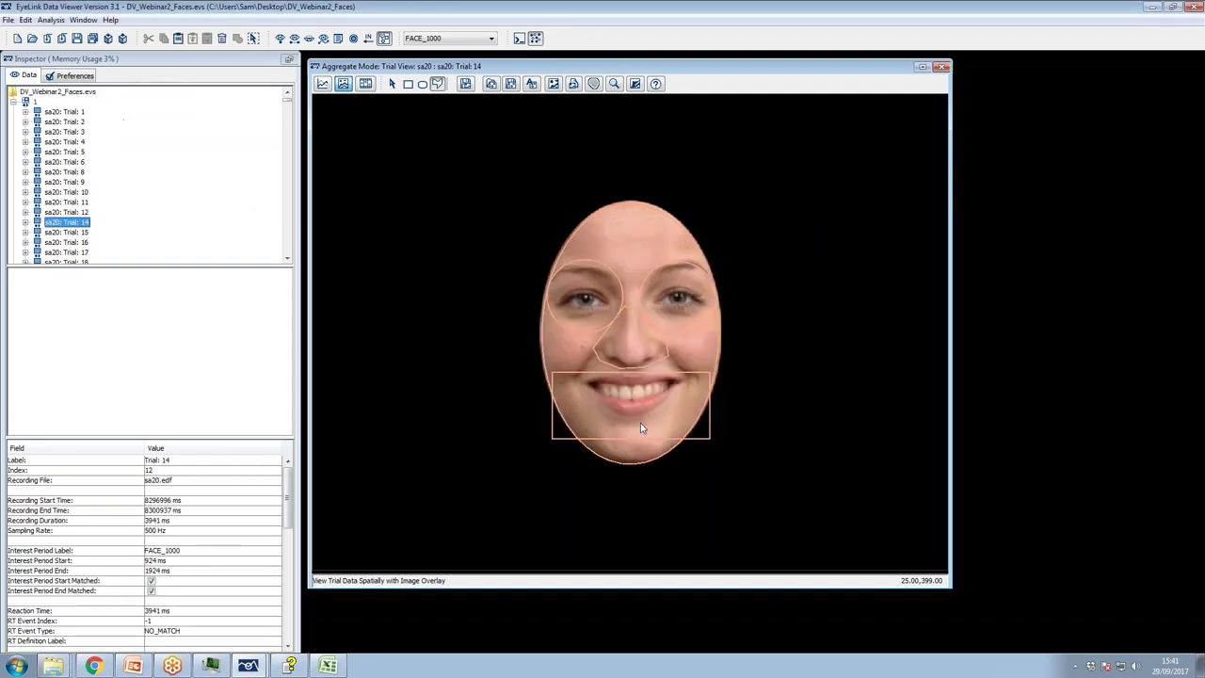
# Make AllFace_IA_Template.ias the default interest area set for trial group 1
pyautogui.click(30, 102)
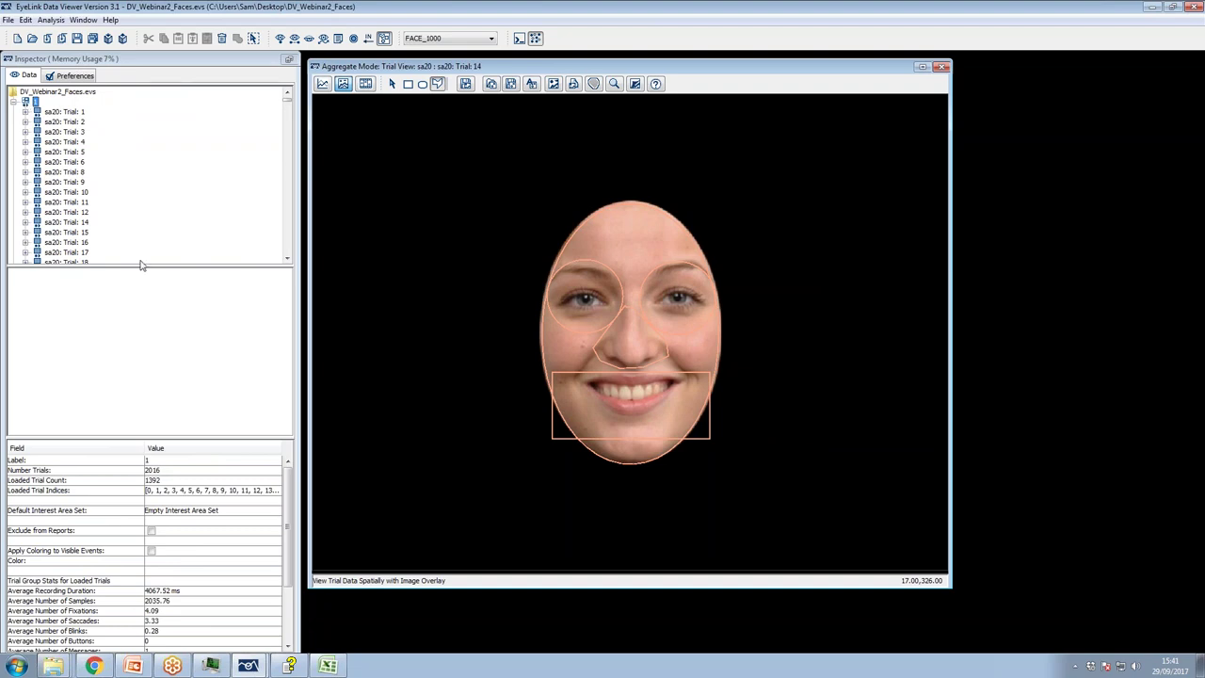
pyautogui.click(182, 510)
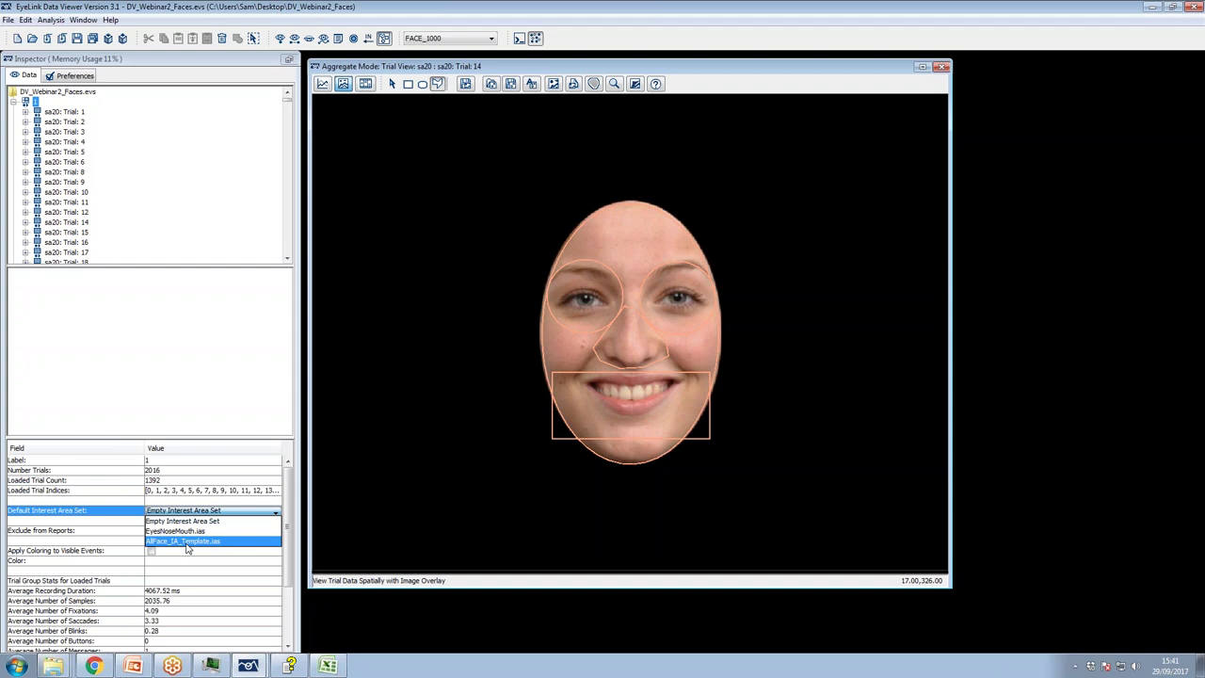
pyautogui.click(188, 542)
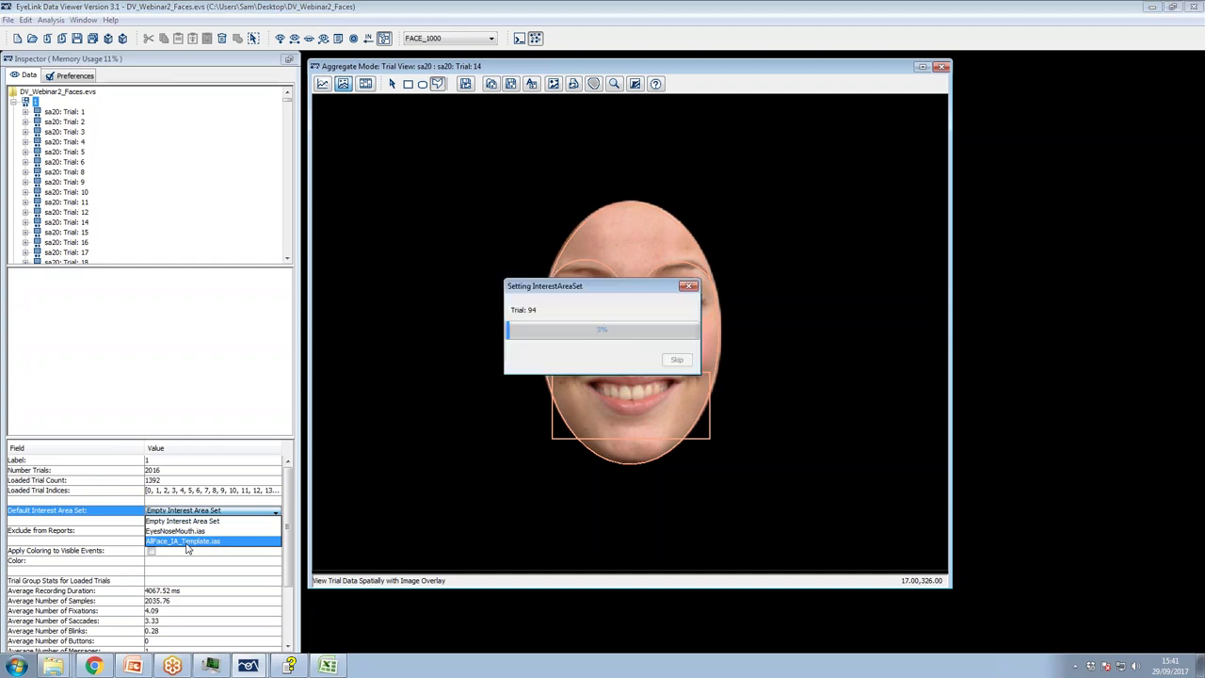
# Remove AllTrials : 1 from the trial grouping, regroup, and collapse sa20's list
pyautogui.click(52, 92)
pyautogui.rightClick(52, 95)
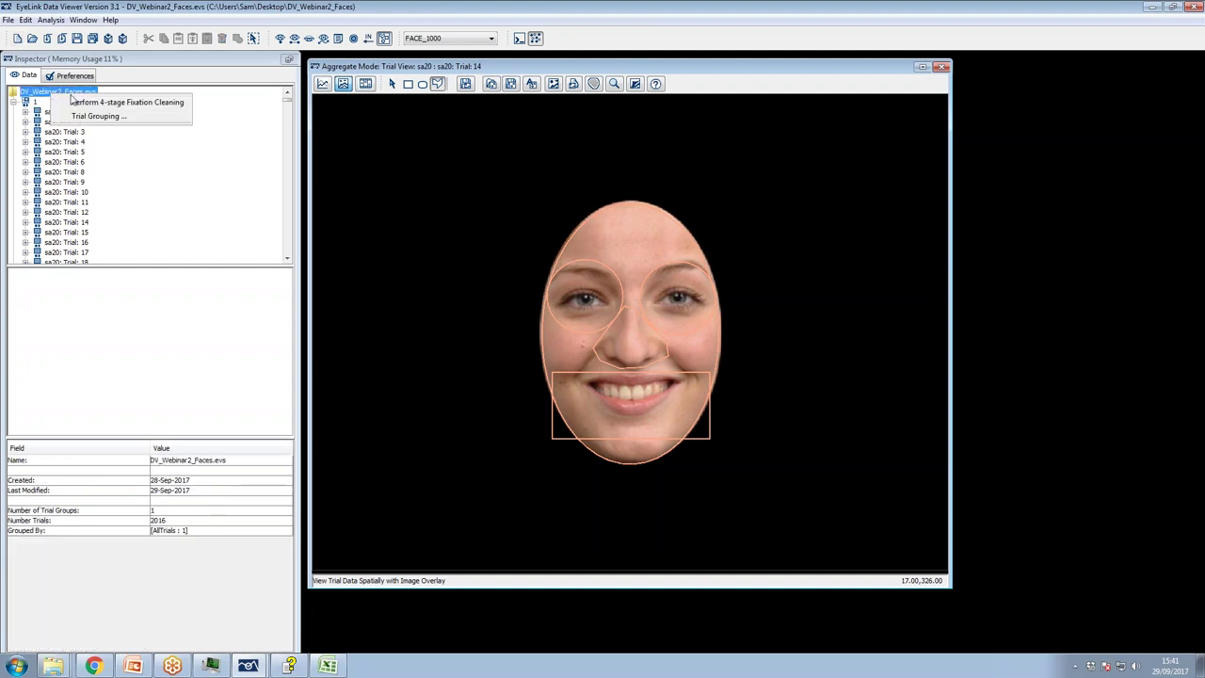
pyautogui.click(95, 117)
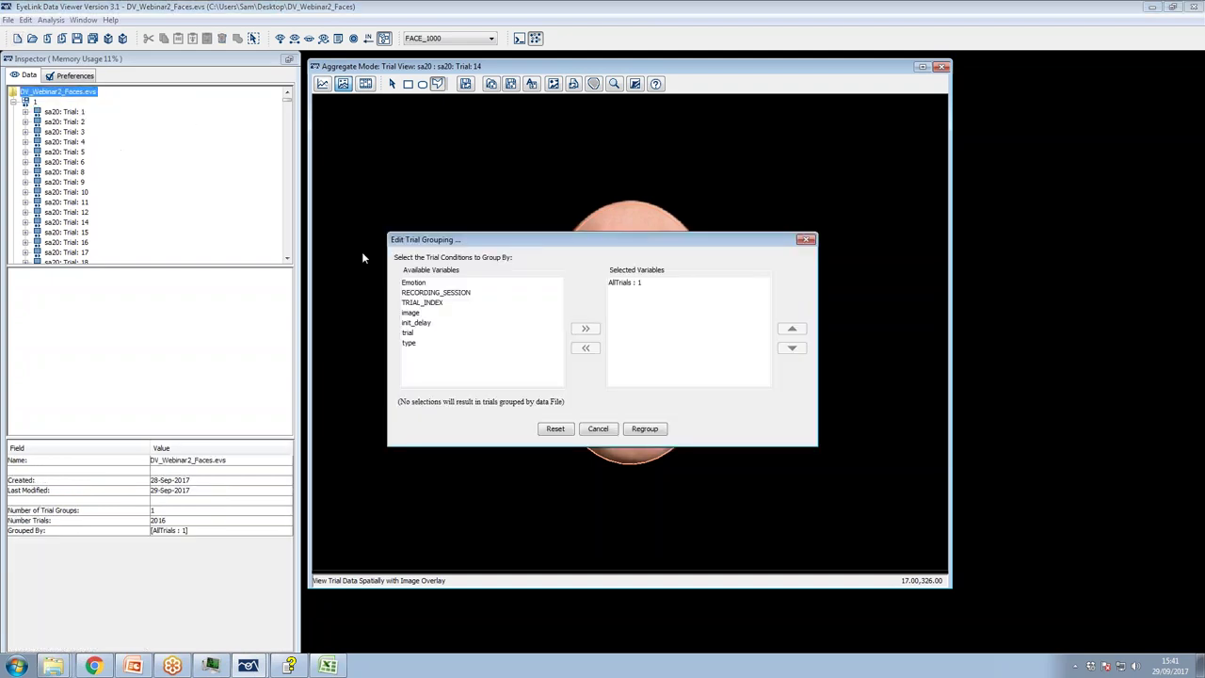
pyautogui.click(618, 284)
pyautogui.click(585, 349)
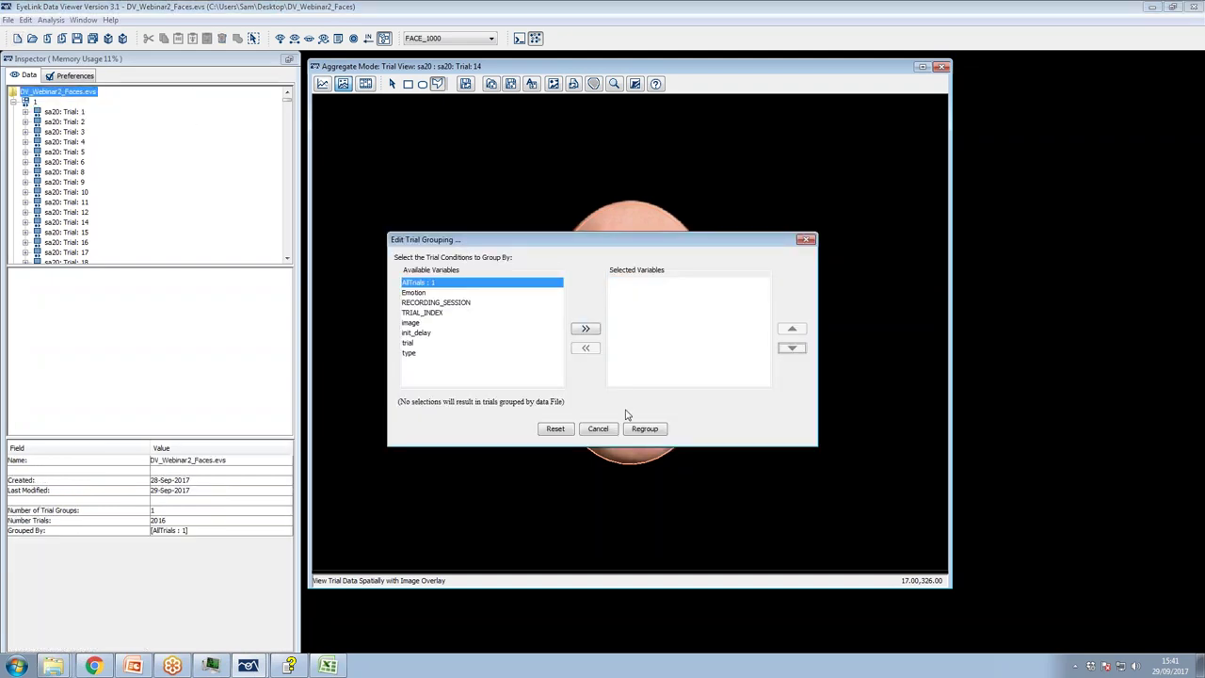
pyautogui.click(638, 430)
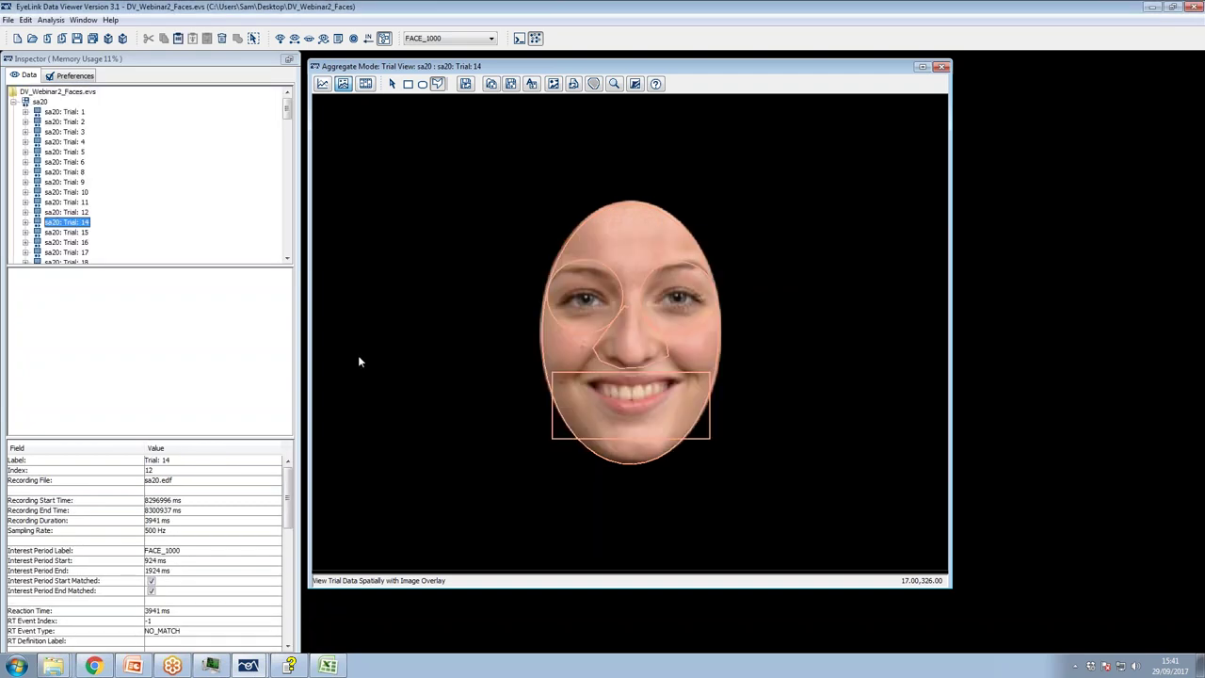
pyautogui.click(13, 101)
# Browse sa32's Trials 11, 13, 15, 24, 25 and 29 to confirm the face areas
pyautogui.scroll(-2, 21, 172)
pyautogui.click(13, 169)
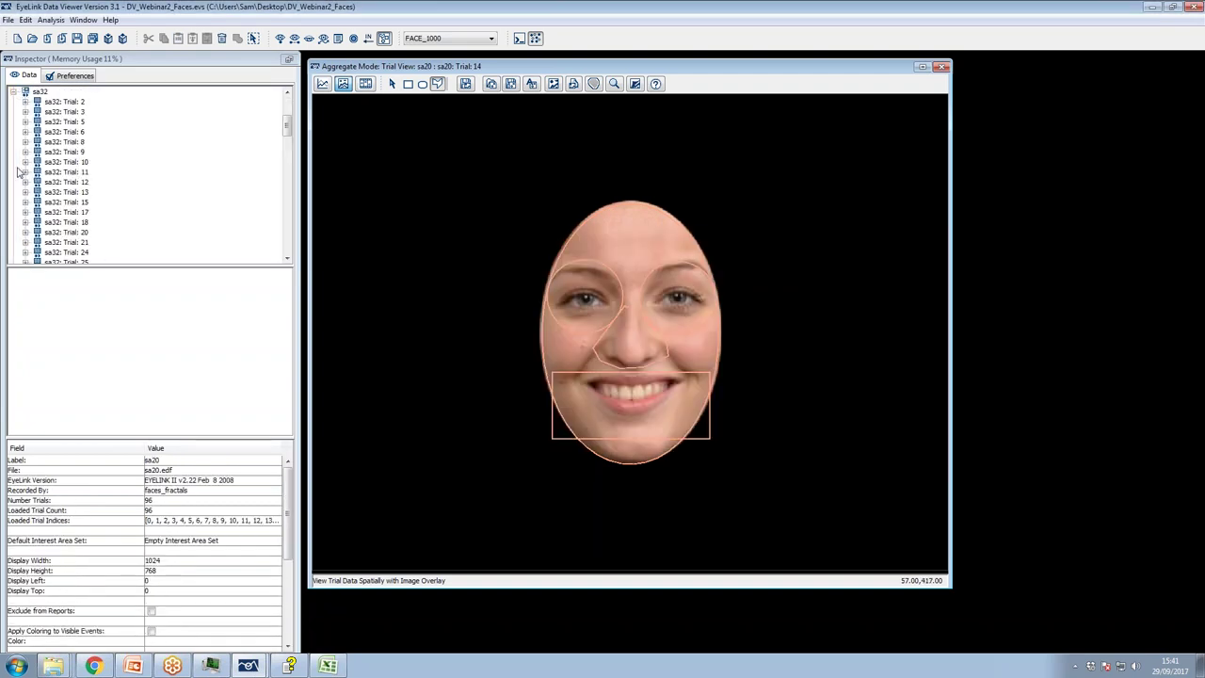
pyautogui.click(66, 174)
pyautogui.keyDown('ctrl'); pyautogui.click(69, 192); pyautogui.keyUp('ctrl')
pyautogui.click(69, 200)
pyautogui.scroll(-2, 68, 200)
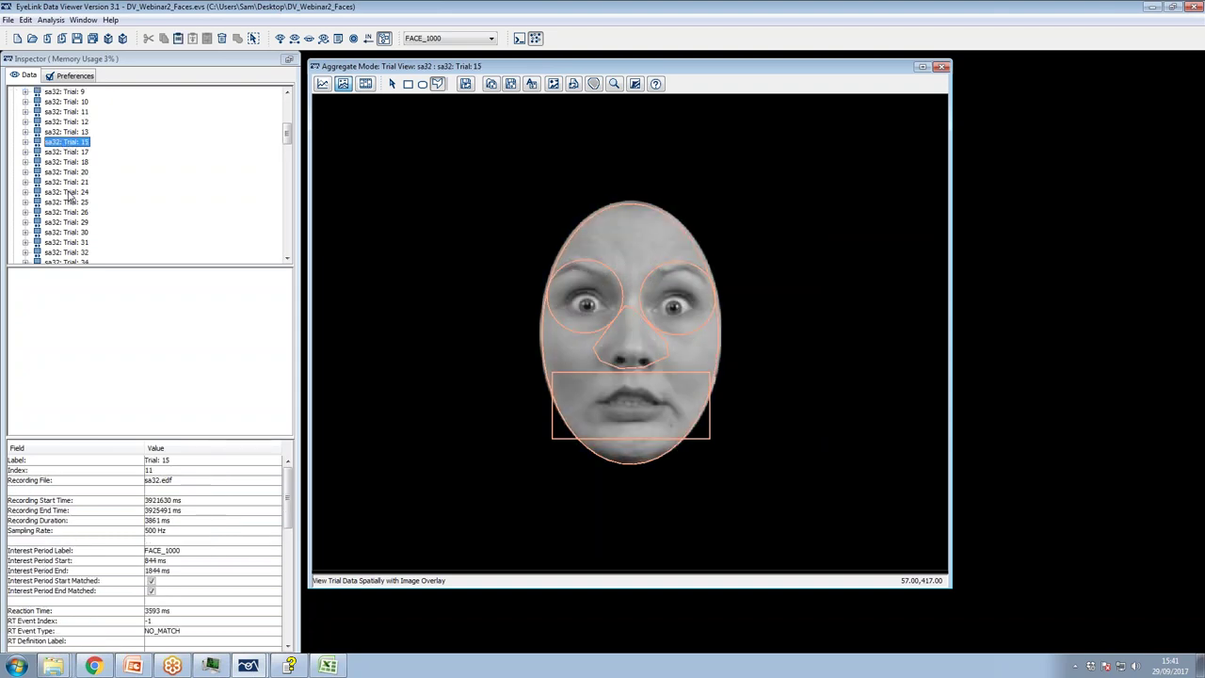
pyautogui.keyDown('ctrl'); pyautogui.click(68, 193); pyautogui.keyUp('ctrl')
pyautogui.click(69, 202)
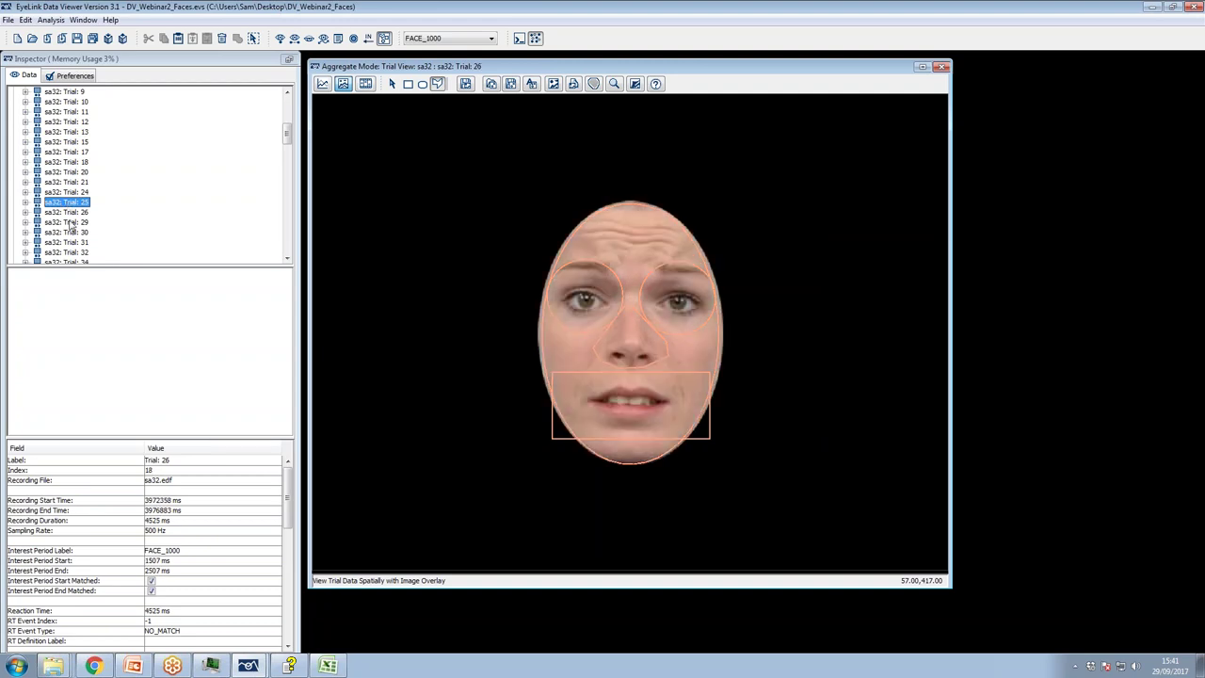
pyautogui.click(78, 224)
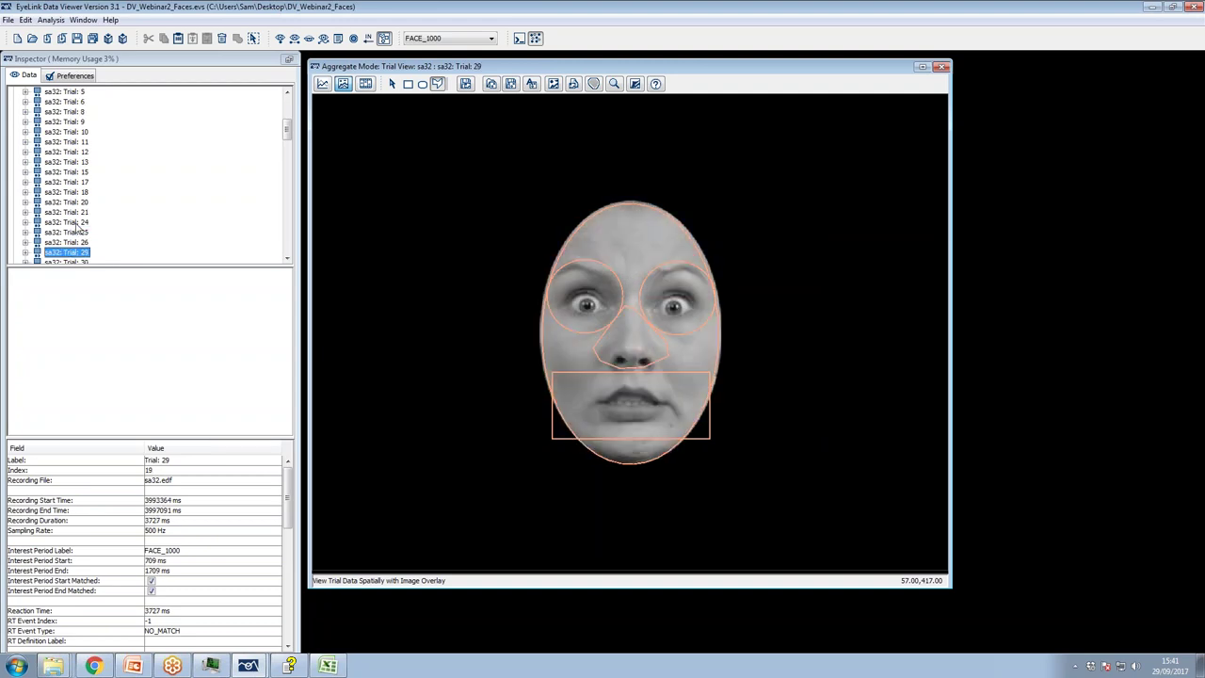
pyautogui.scroll(7, 142, 196)
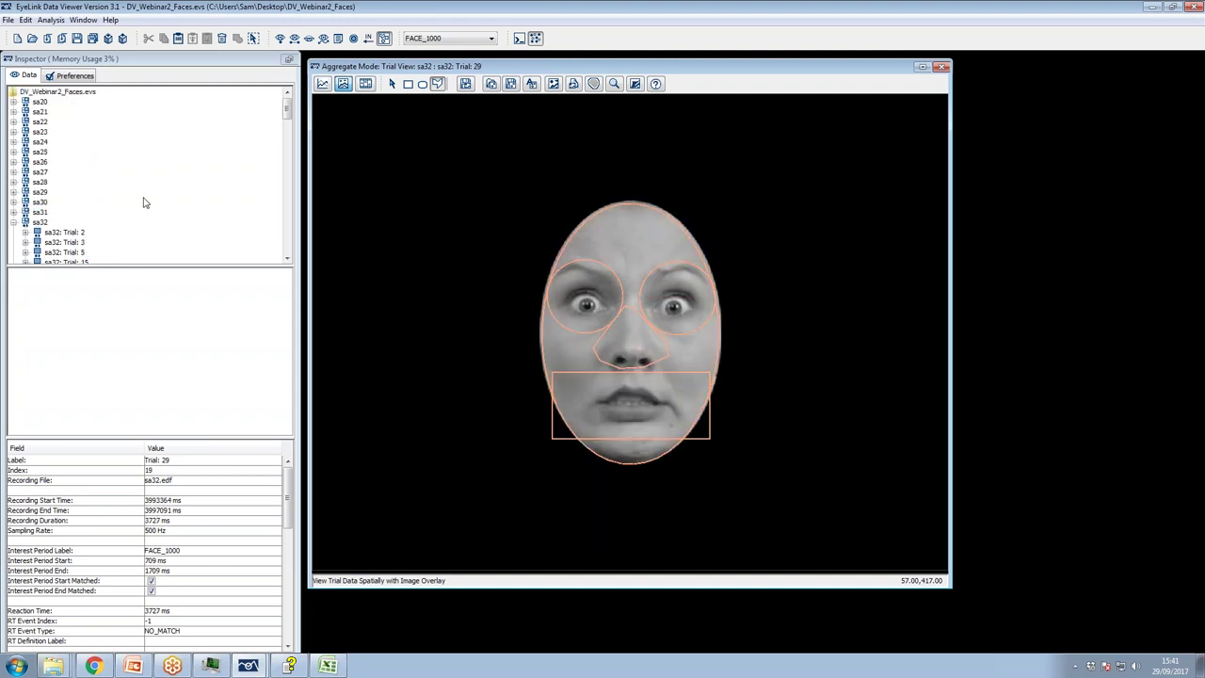
pyautogui.click(14, 223)
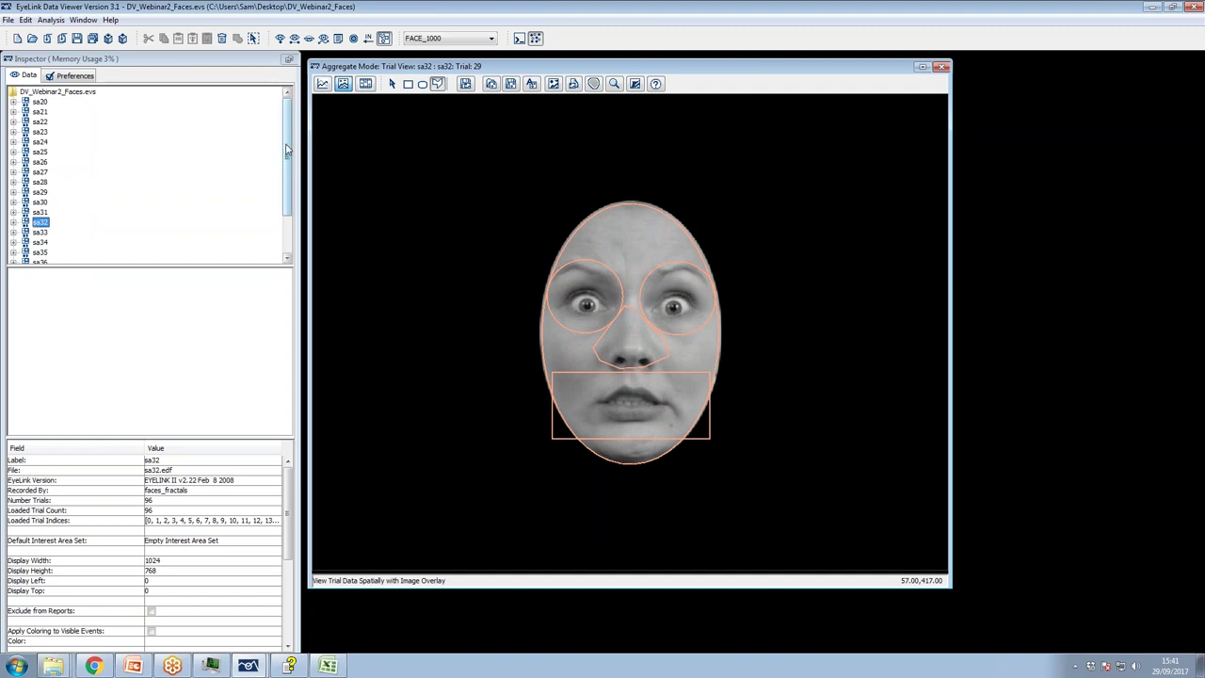
# Regroup the project's trials by the Emotion and type variables
pyautogui.rightClick(57, 91)
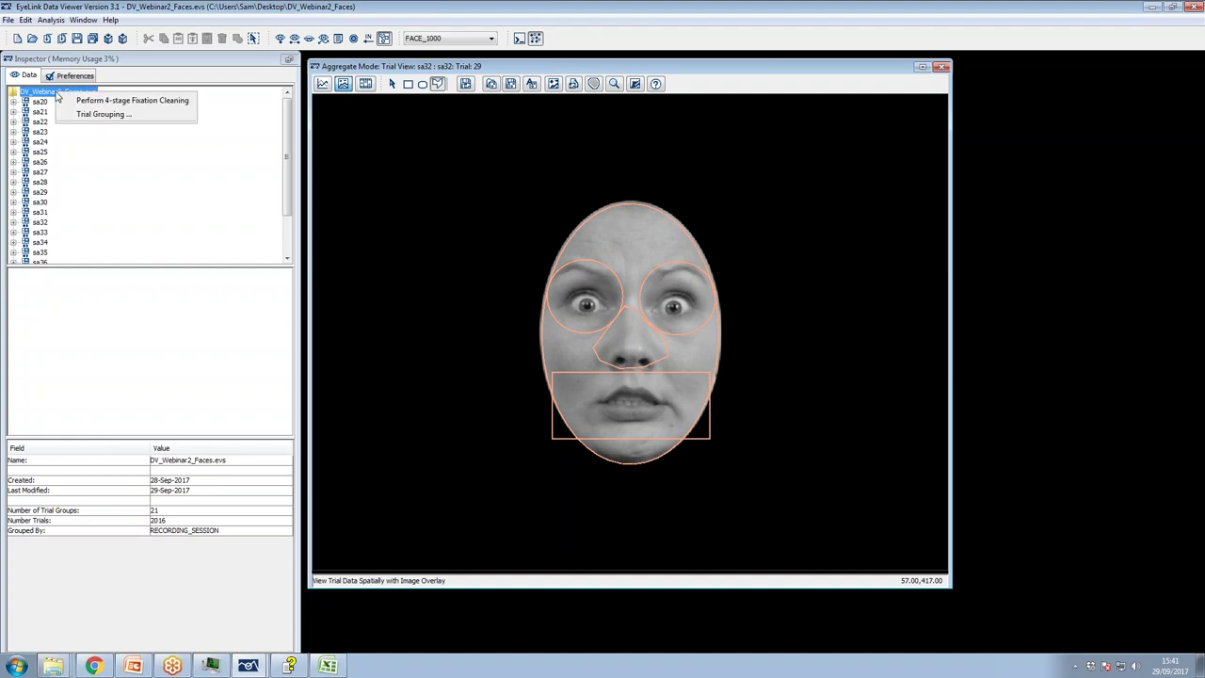
pyautogui.click(82, 116)
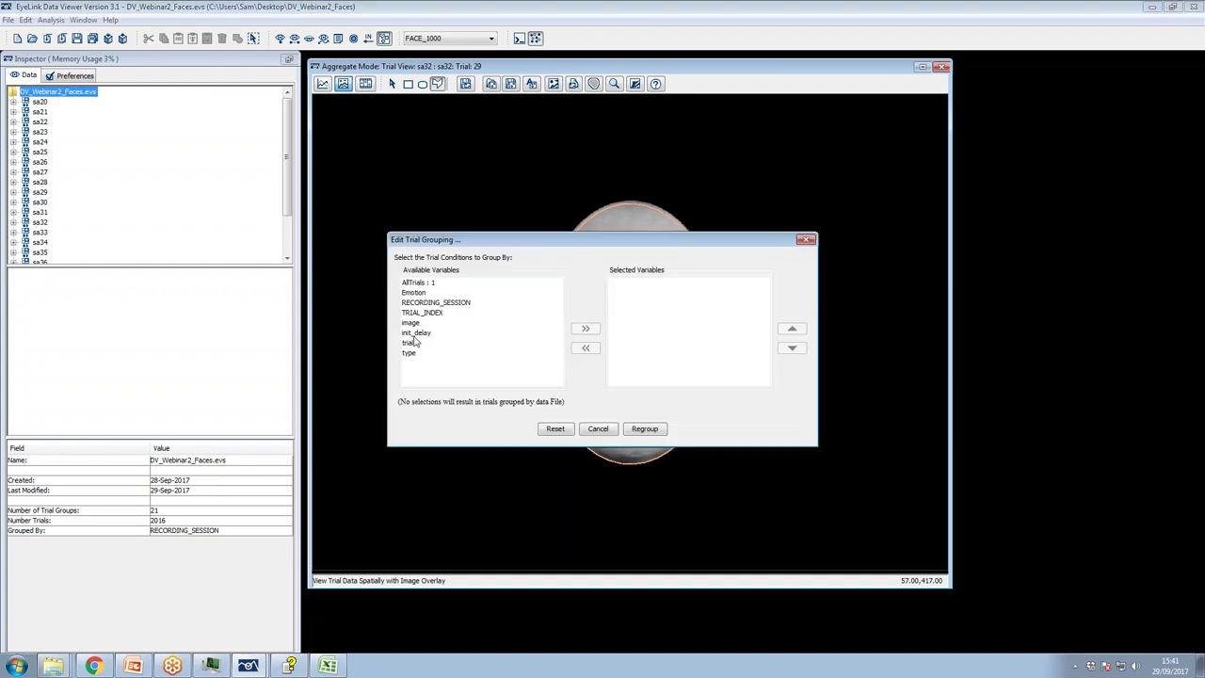
pyautogui.click(414, 292)
pyautogui.click(585, 328)
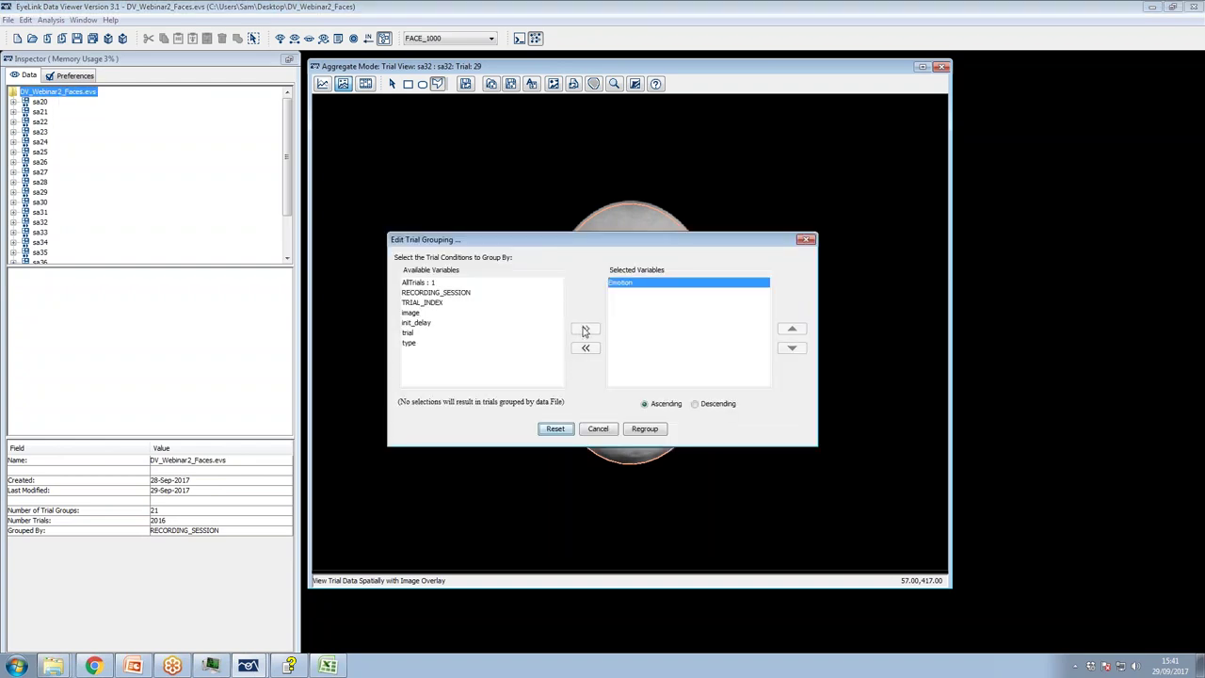
pyautogui.click(410, 343)
pyautogui.click(585, 329)
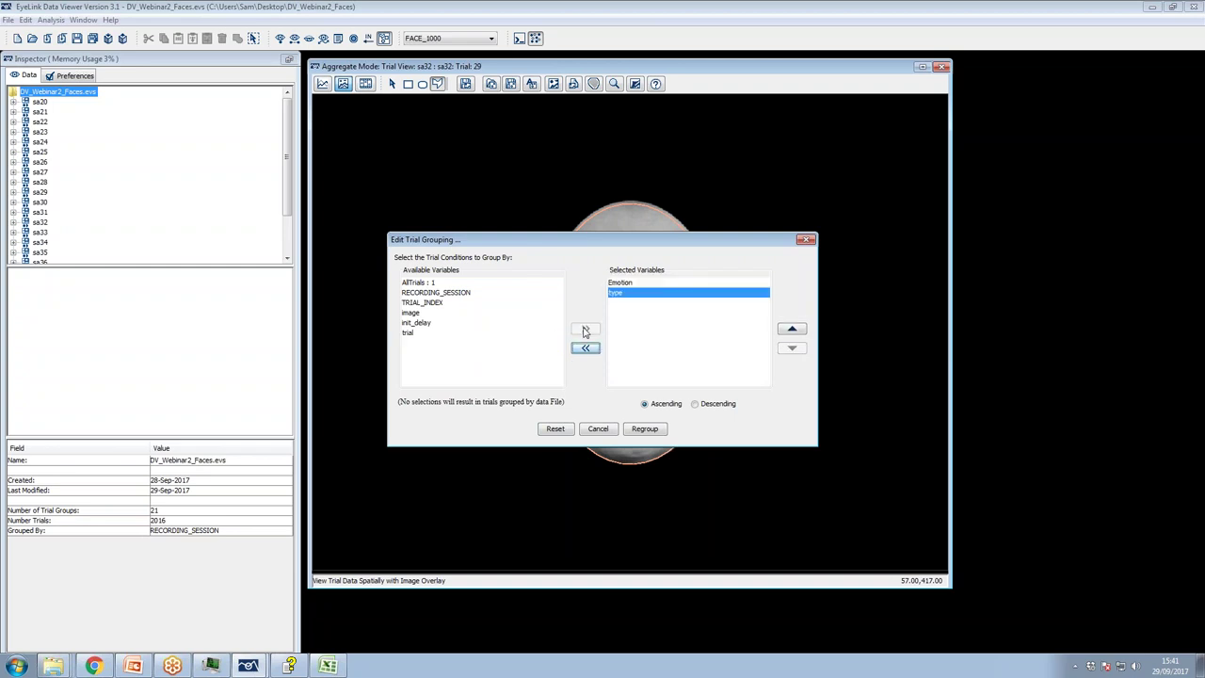
pyautogui.click(631, 425)
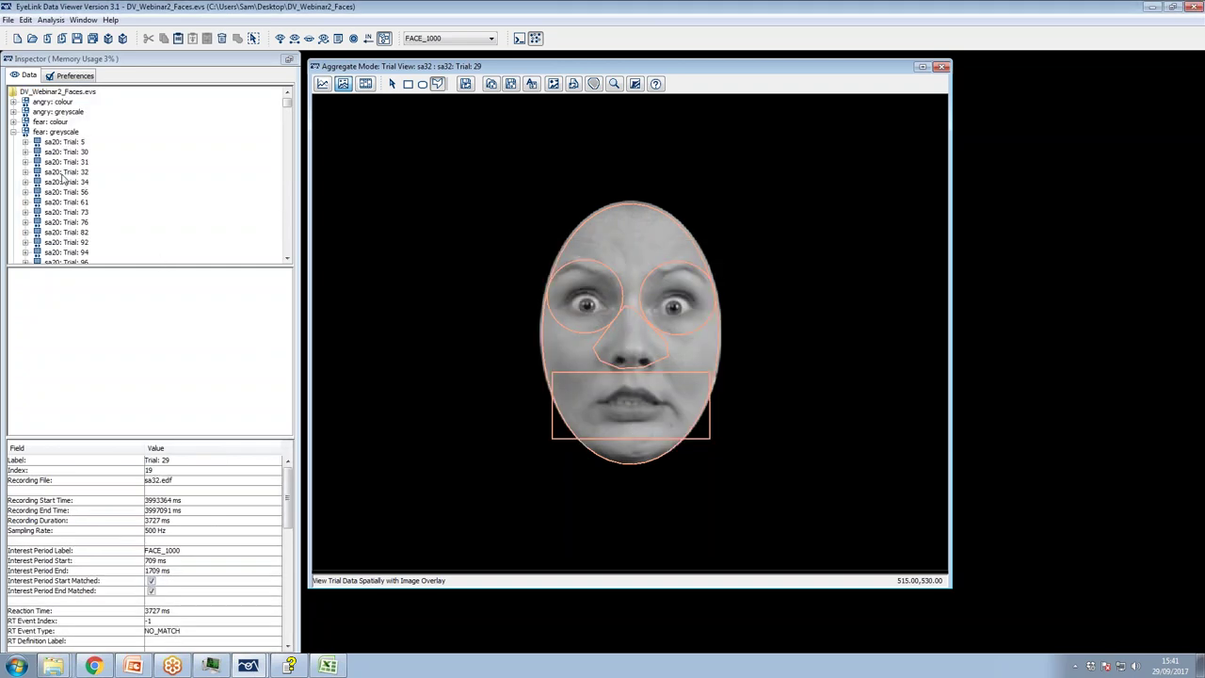
# Exclude UpsideDown: colour from reports, then inspect the UpsideDown: greyscale and angry: colour groups
pyautogui.click(14, 131)
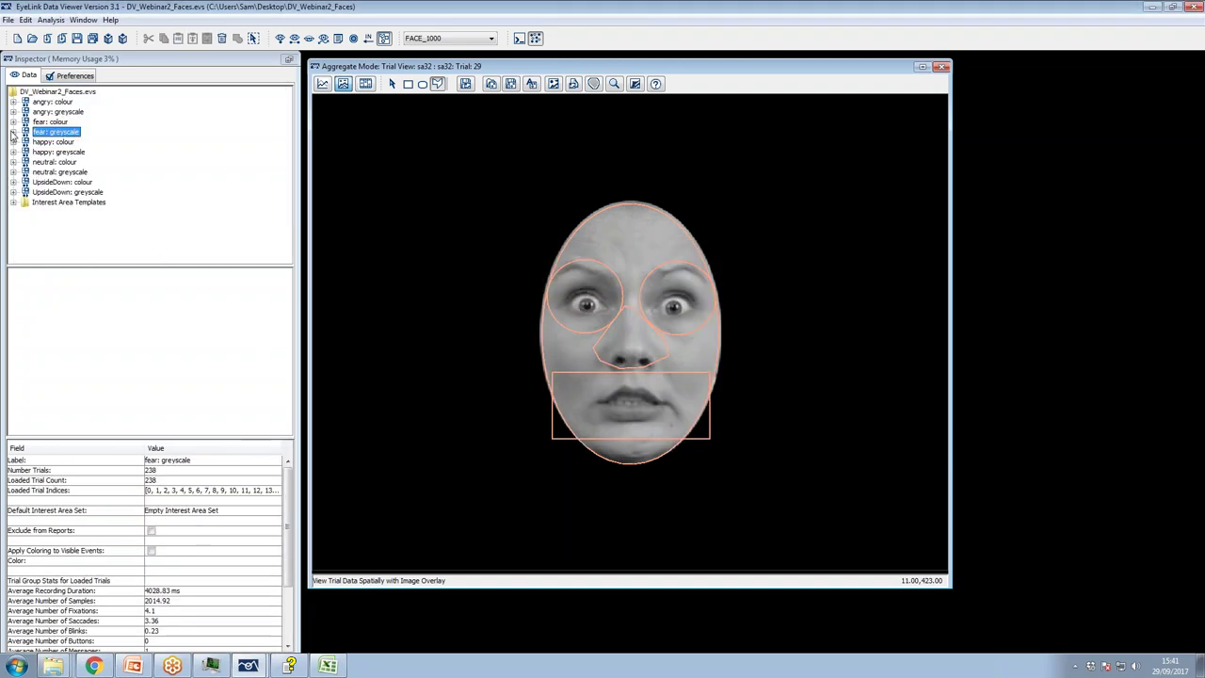
pyautogui.click(52, 183)
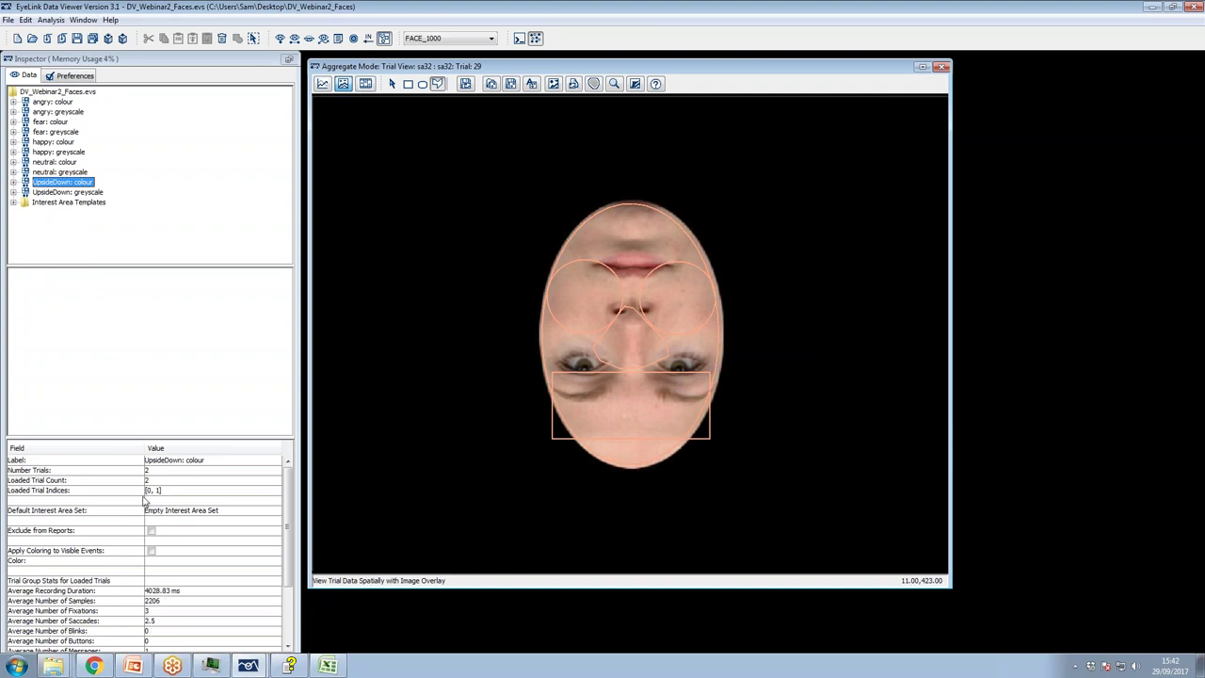
pyautogui.click(151, 530)
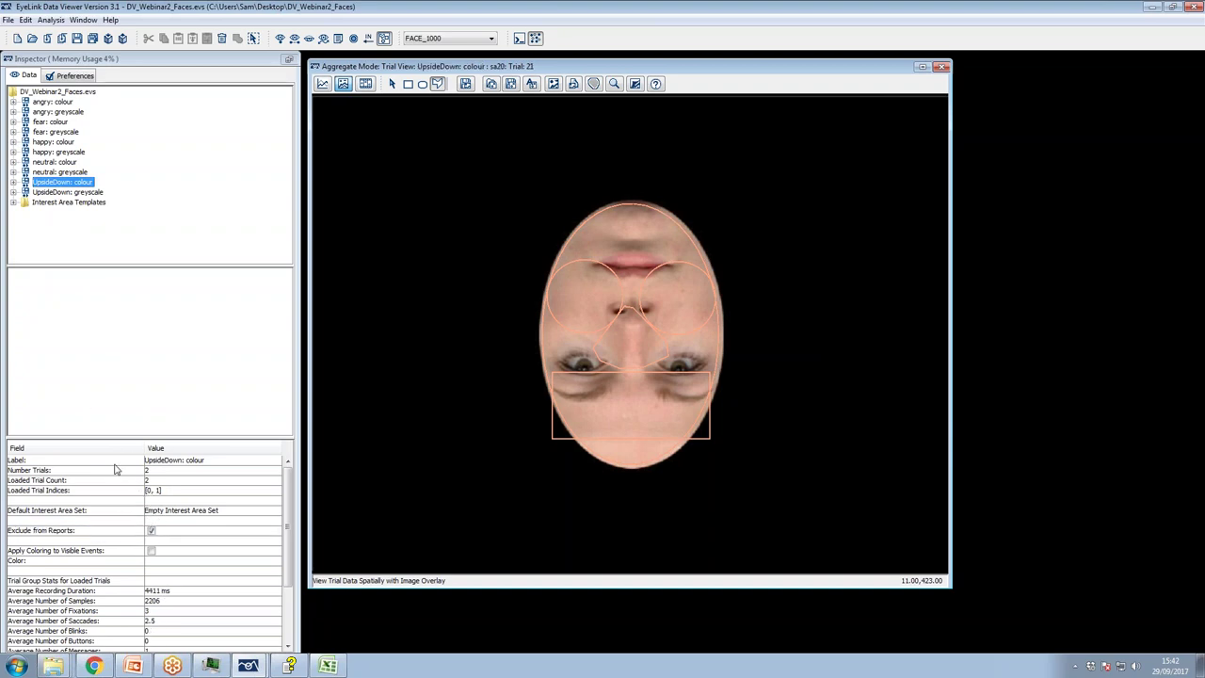
pyautogui.click(81, 193)
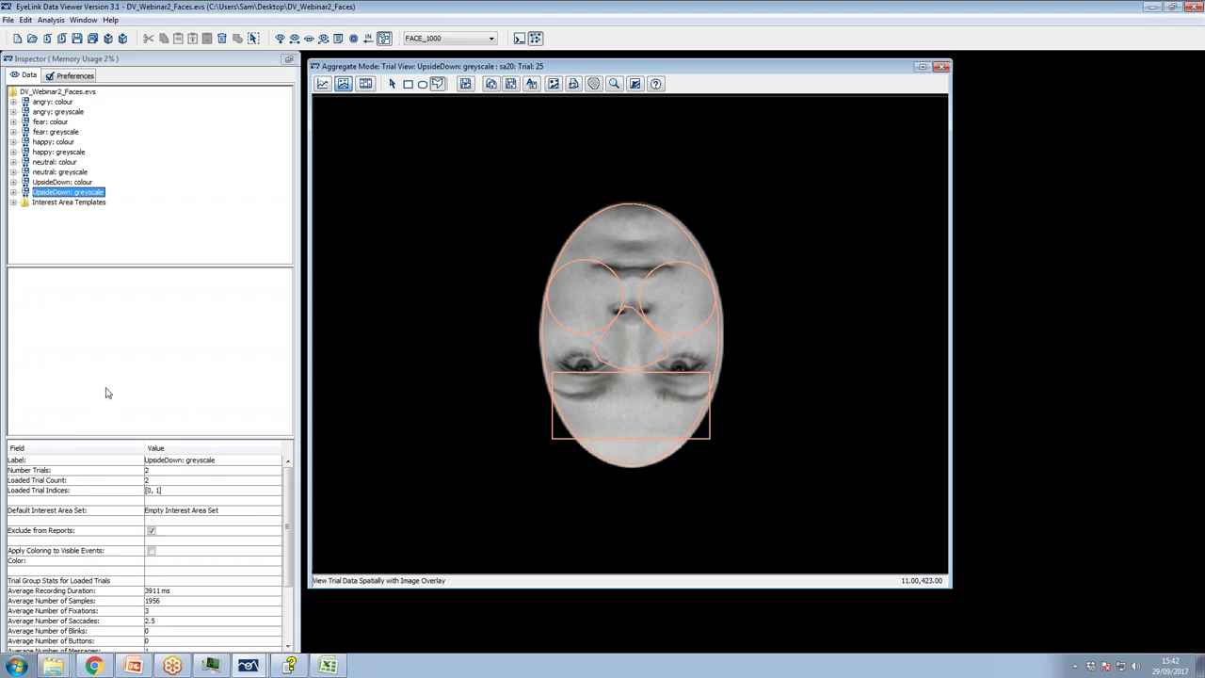
pyautogui.click(48, 104)
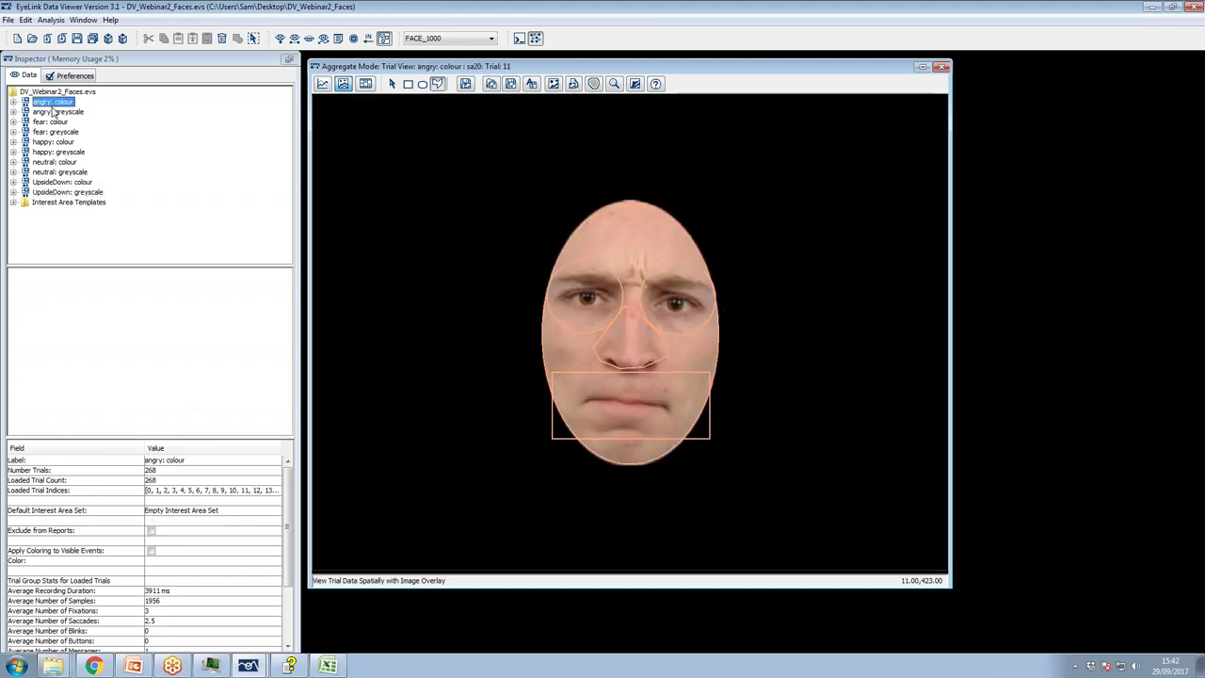
# Start an Aggregate Interest Area Report and review the TRIAL_GROUP, GROUPING_VARIABLES and IA_ID definitions
pyautogui.click(50, 21)
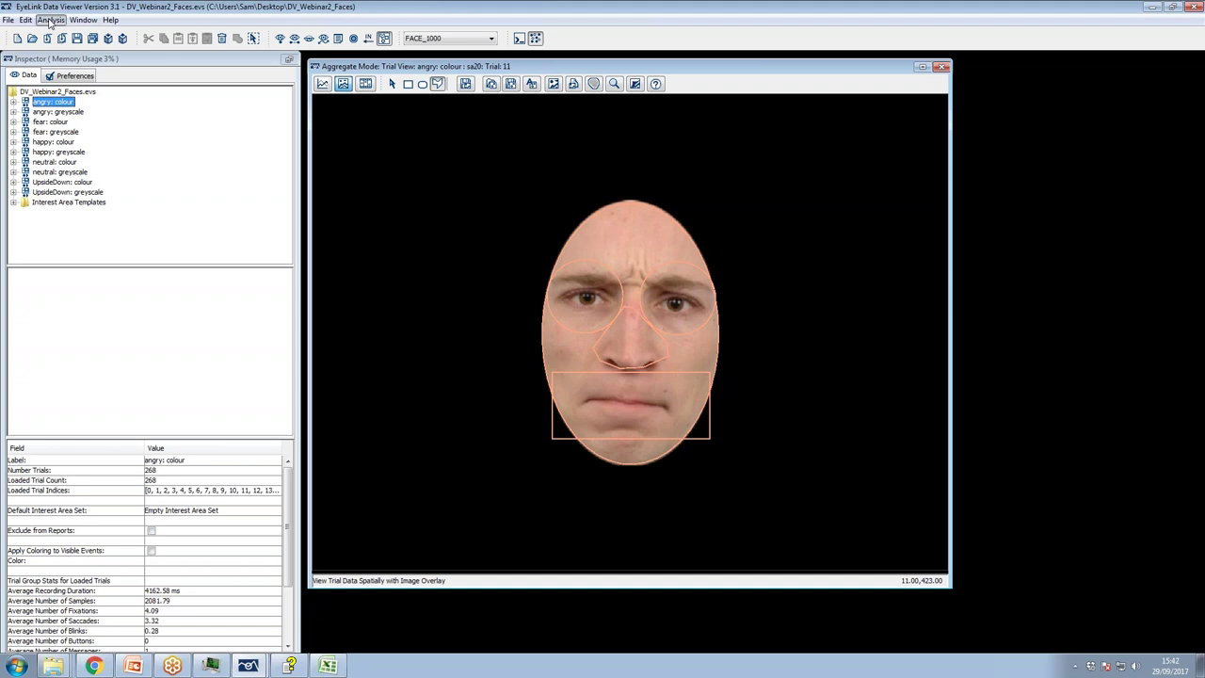
pyautogui.moveTo(111, 37)
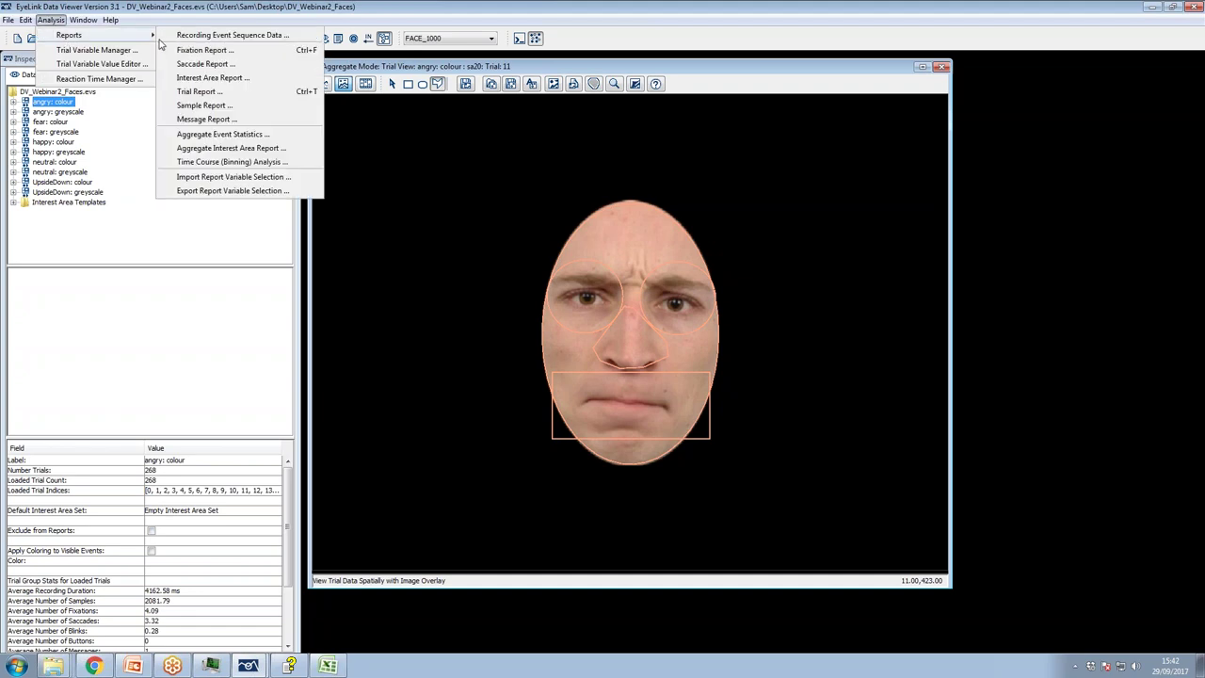
pyautogui.click(216, 150)
pyautogui.click(629, 233)
pyautogui.click(630, 241)
pyautogui.click(627, 252)
pyautogui.click(626, 233)
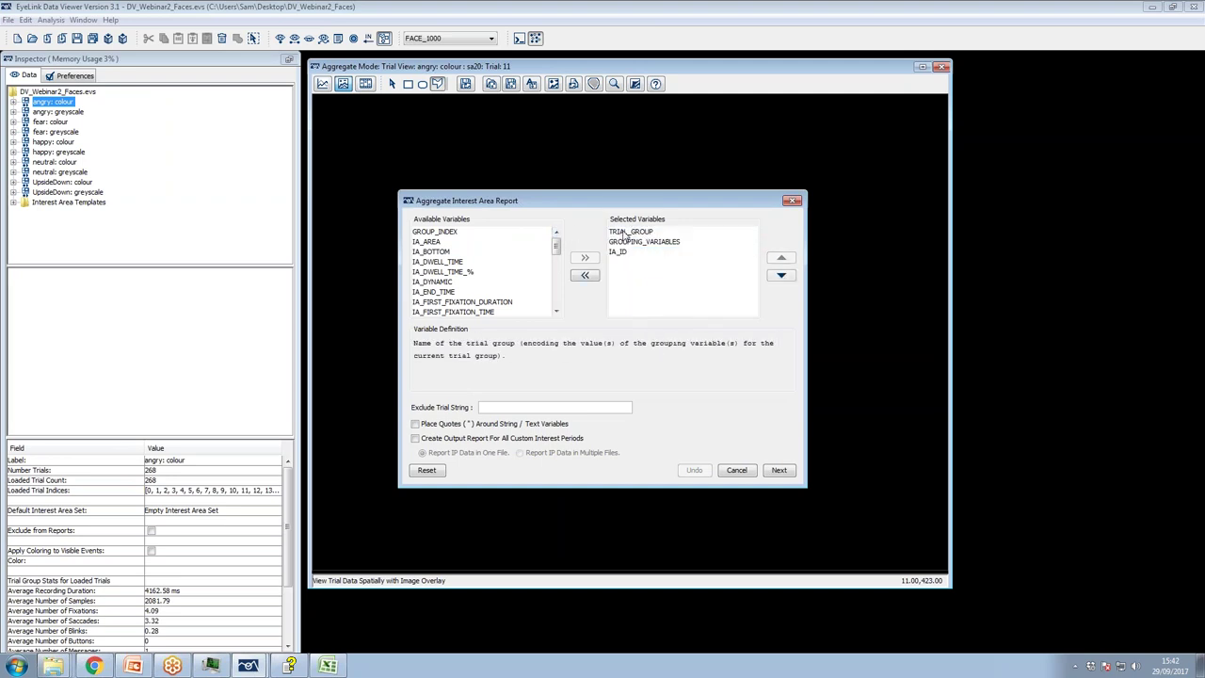
pyautogui.click(626, 242)
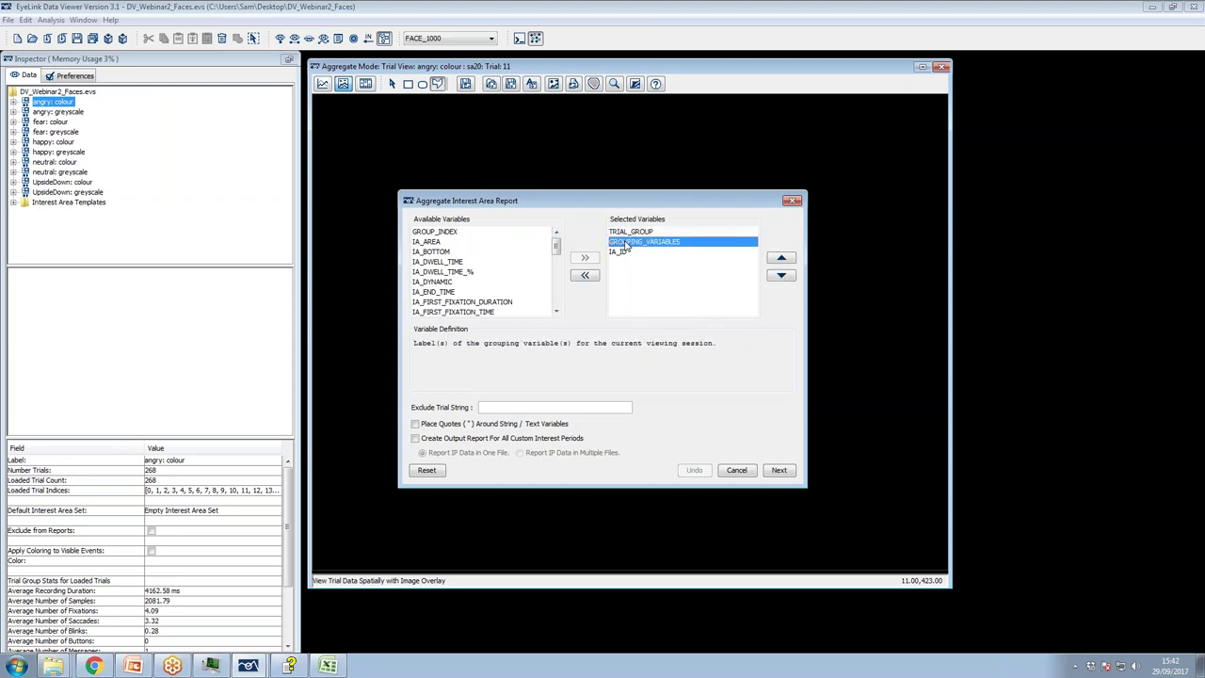
pyautogui.click(613, 252)
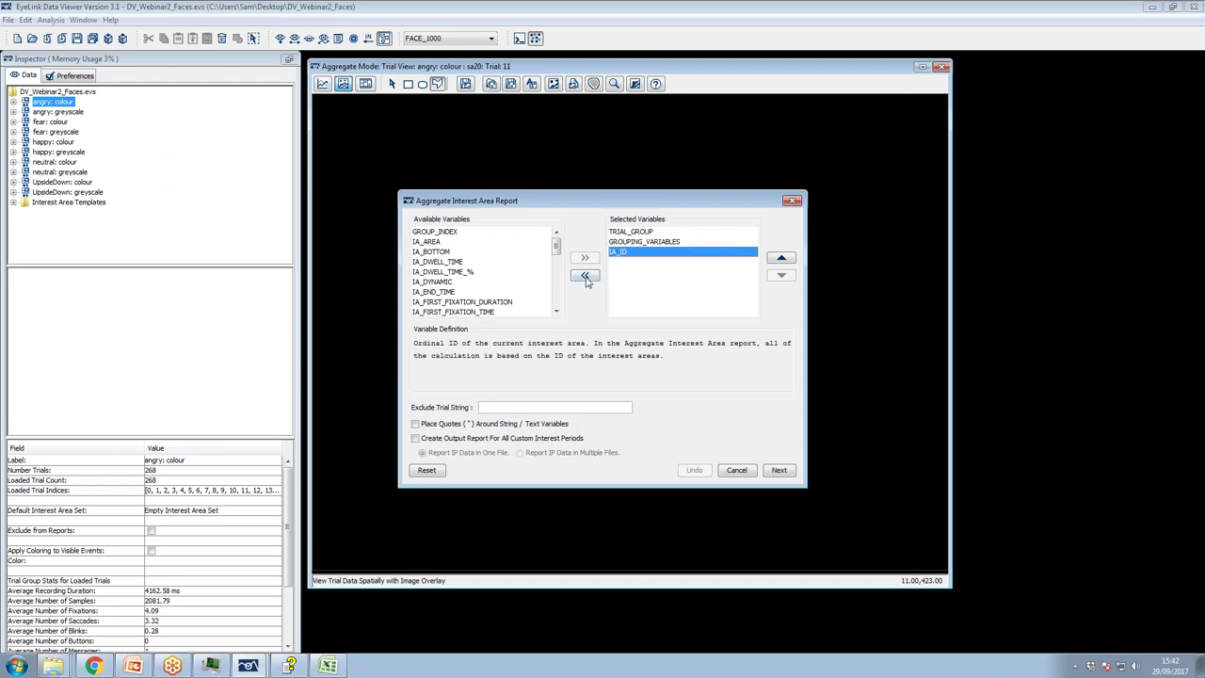
pyautogui.moveTo(556, 249); pyautogui.dragTo(555, 266)
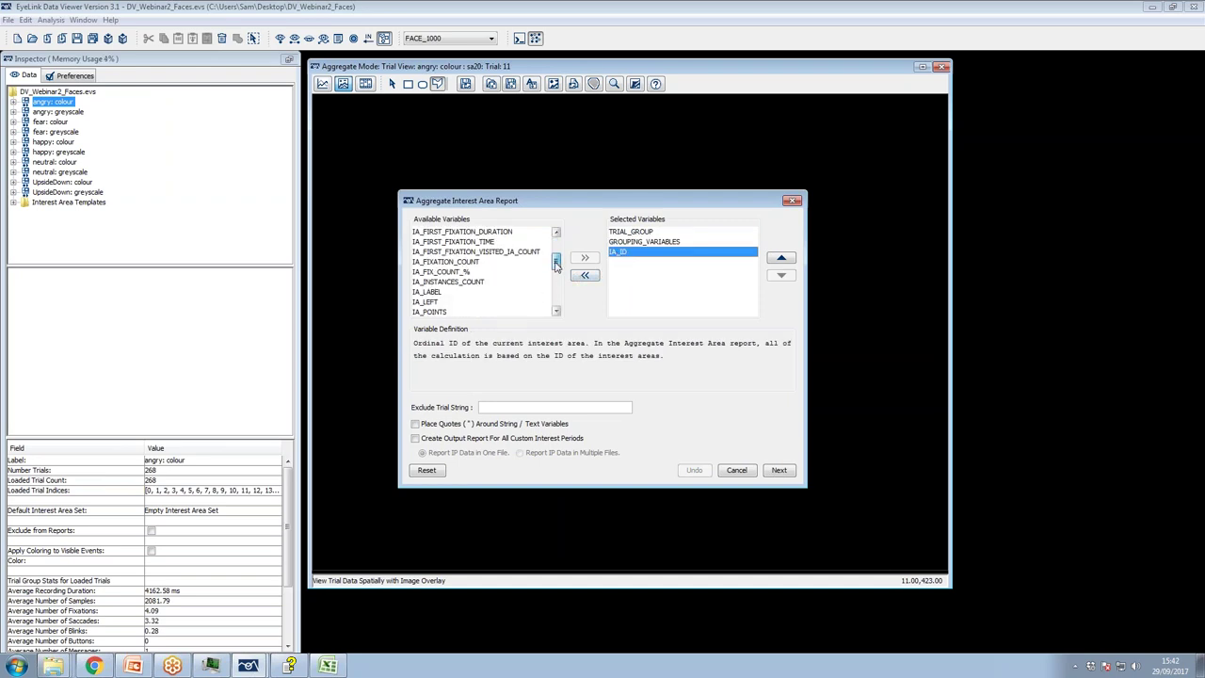
# Add IA_LABEL to the report variables; IA_DWELL_TIME_% is added, then removed again
pyautogui.click(458, 293)
pyautogui.click(583, 261)
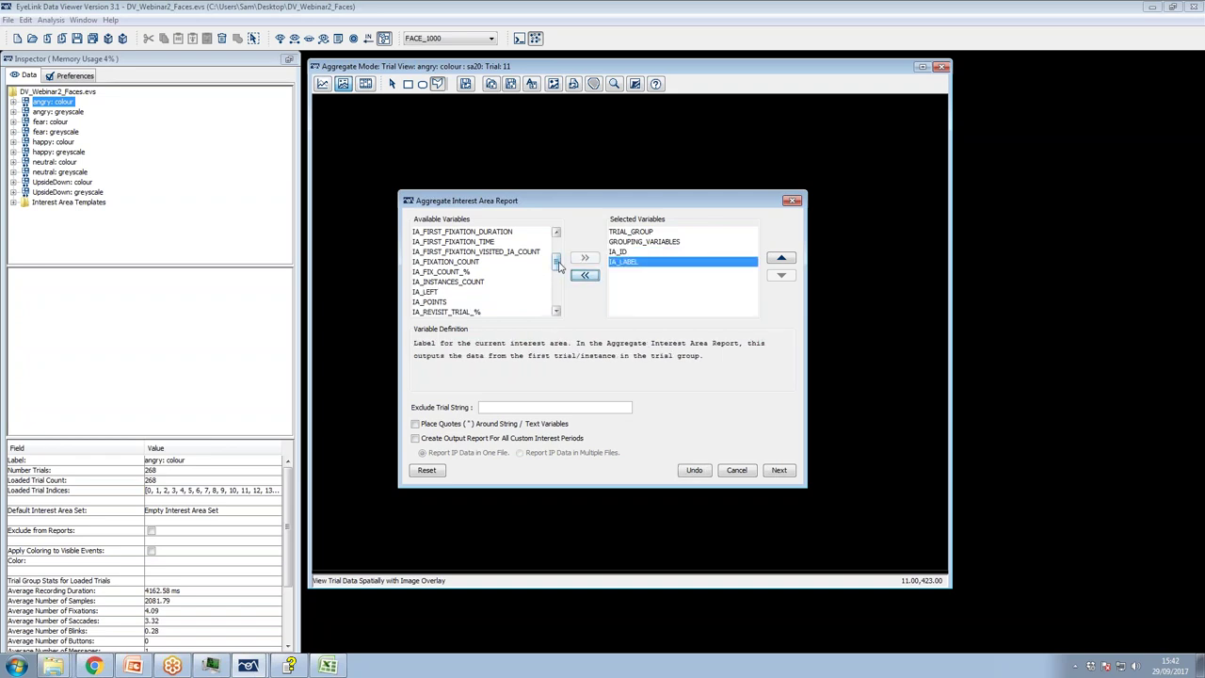
pyautogui.moveTo(559, 267); pyautogui.dragTo(558, 255)
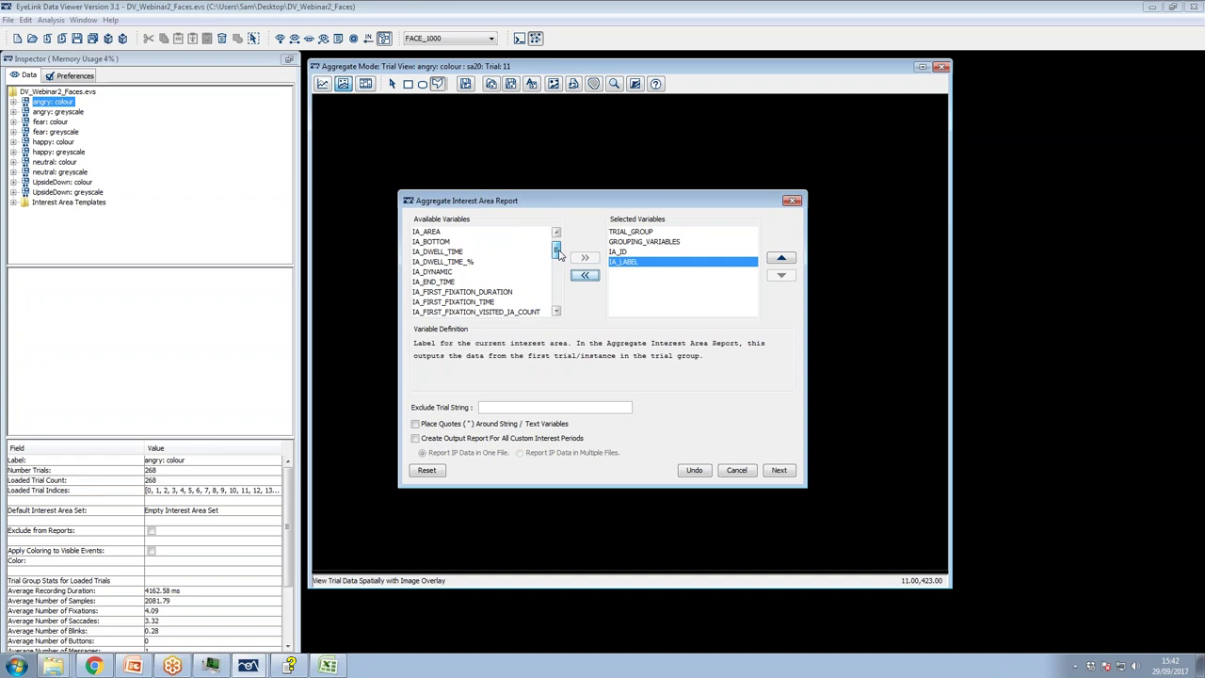
pyautogui.click(463, 263)
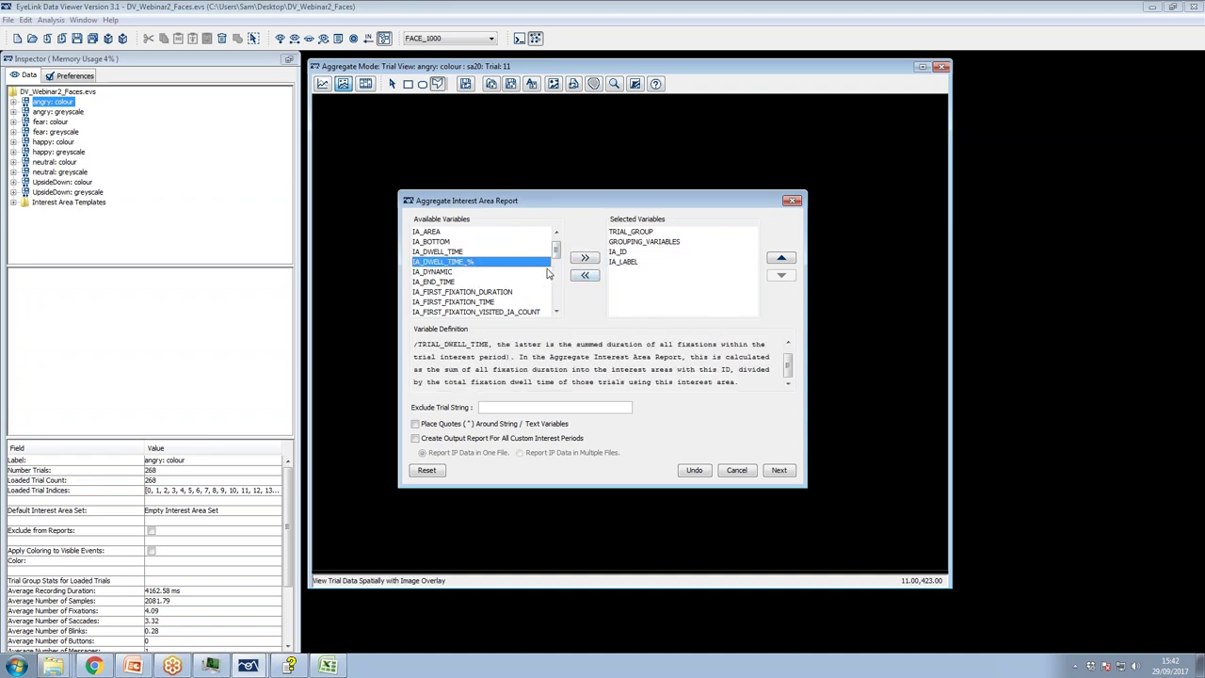
pyautogui.click(590, 261)
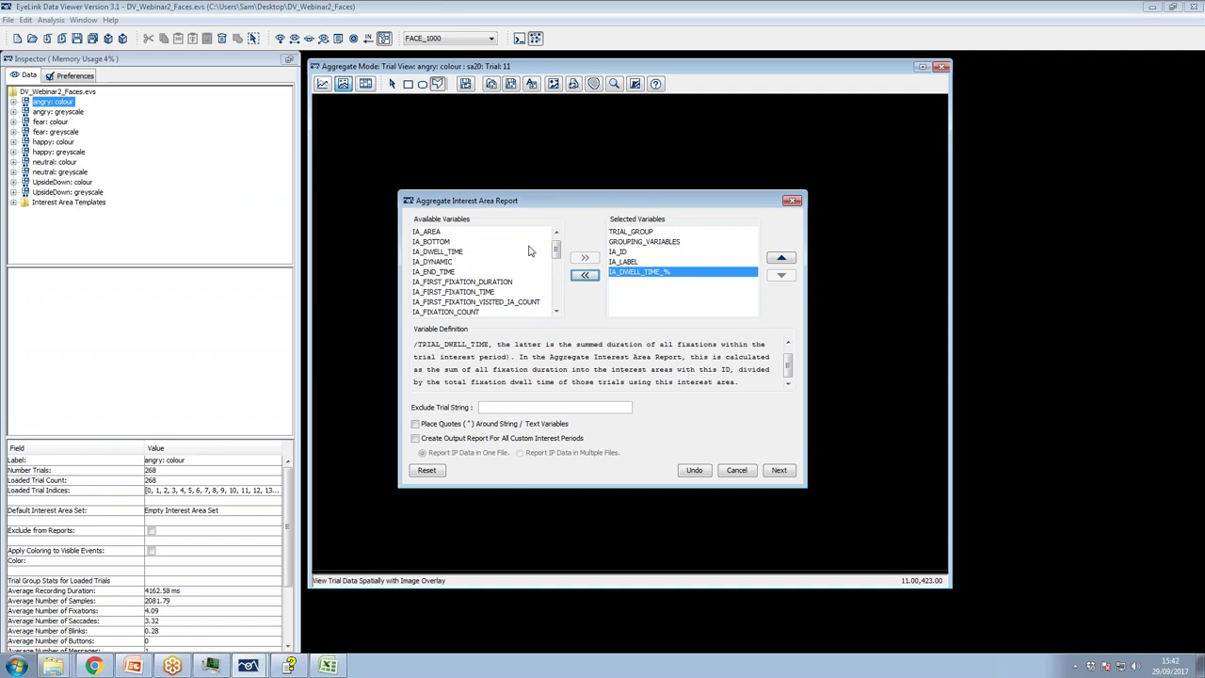
pyautogui.click(594, 276)
pyautogui.click(466, 251)
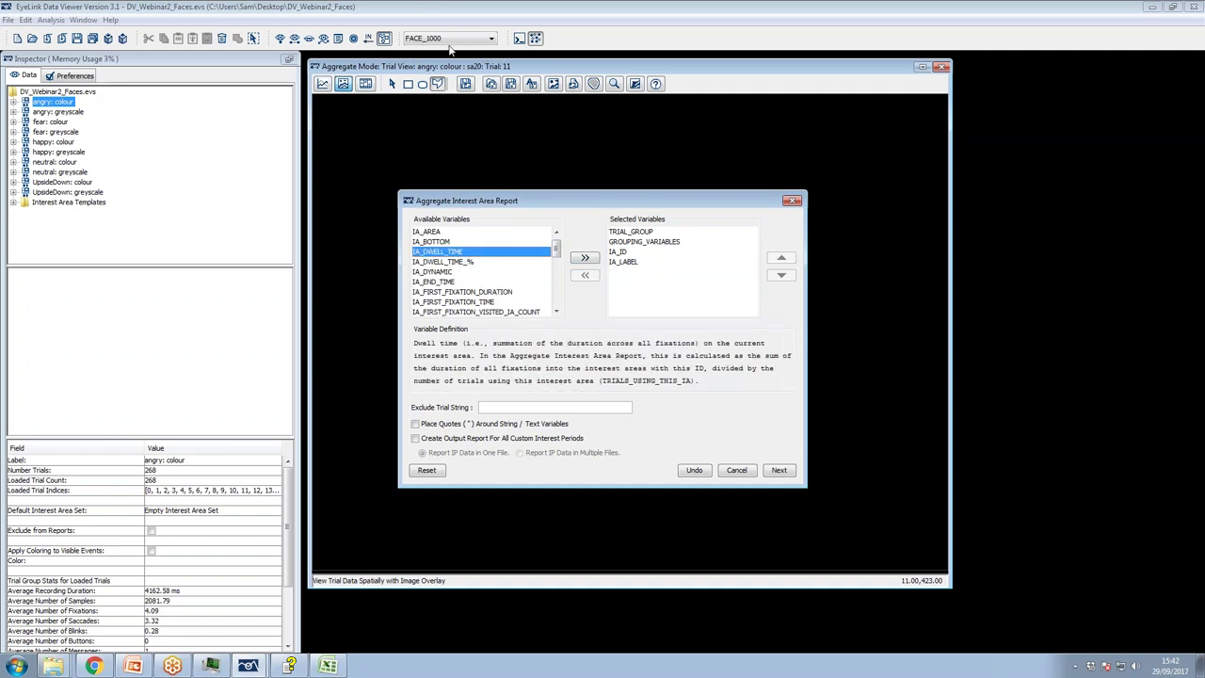
# Move IA_DWELL_TIME into the report's Selected Variables list
pyautogui.click(585, 259)
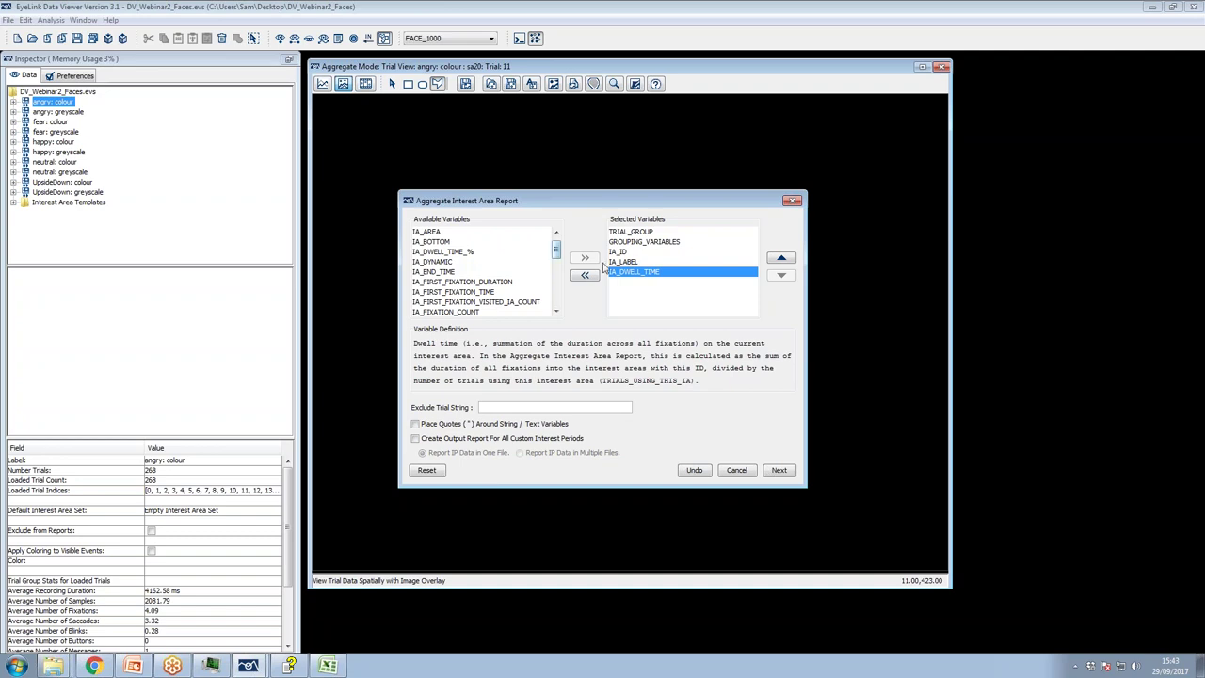
# Add IA_FIXATION_COUNT and IA_VISITED_TRIAL_% to the report variables
pyautogui.scroll(-2, 556, 257)
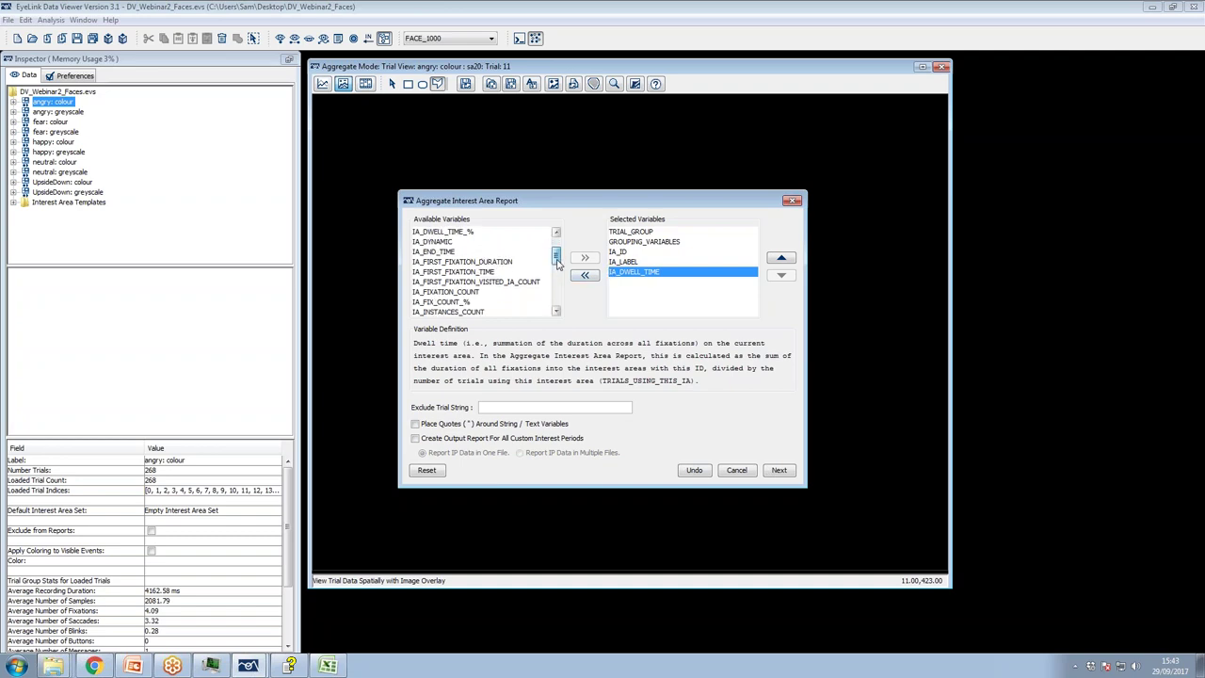
pyautogui.click(548, 290)
pyautogui.click(585, 257)
pyautogui.scroll(-3, 555, 264)
pyautogui.moveTo(556, 265); pyautogui.dragTo(556, 294)
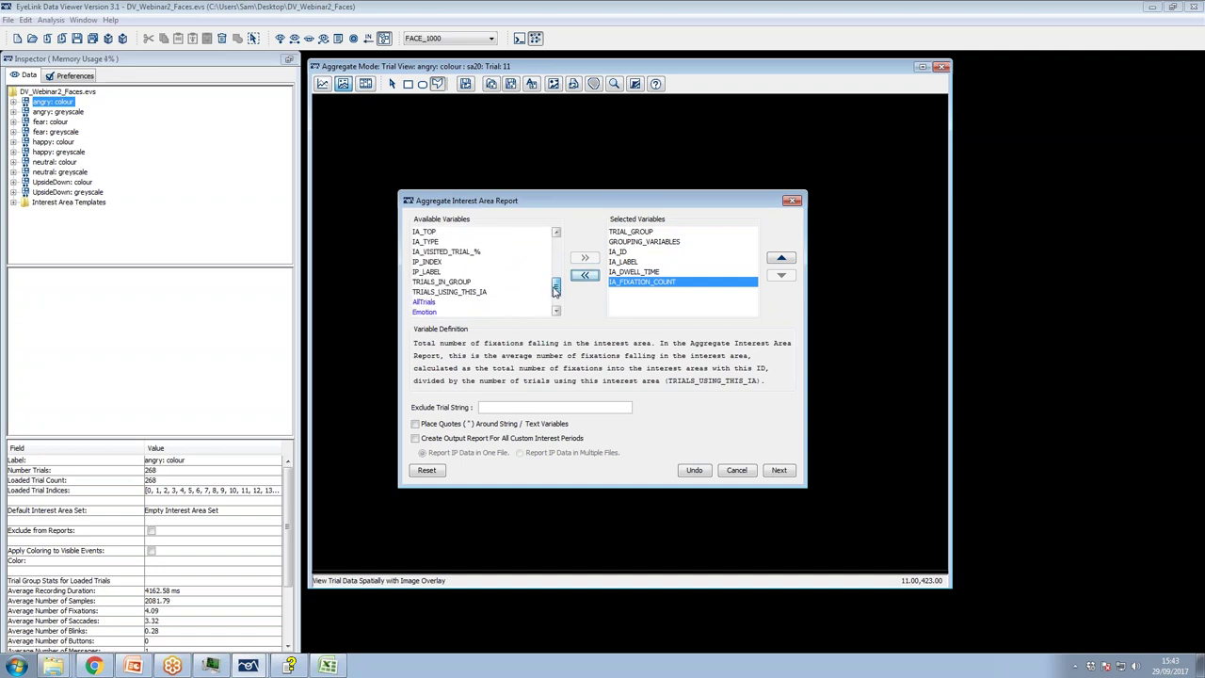
pyautogui.click(445, 252)
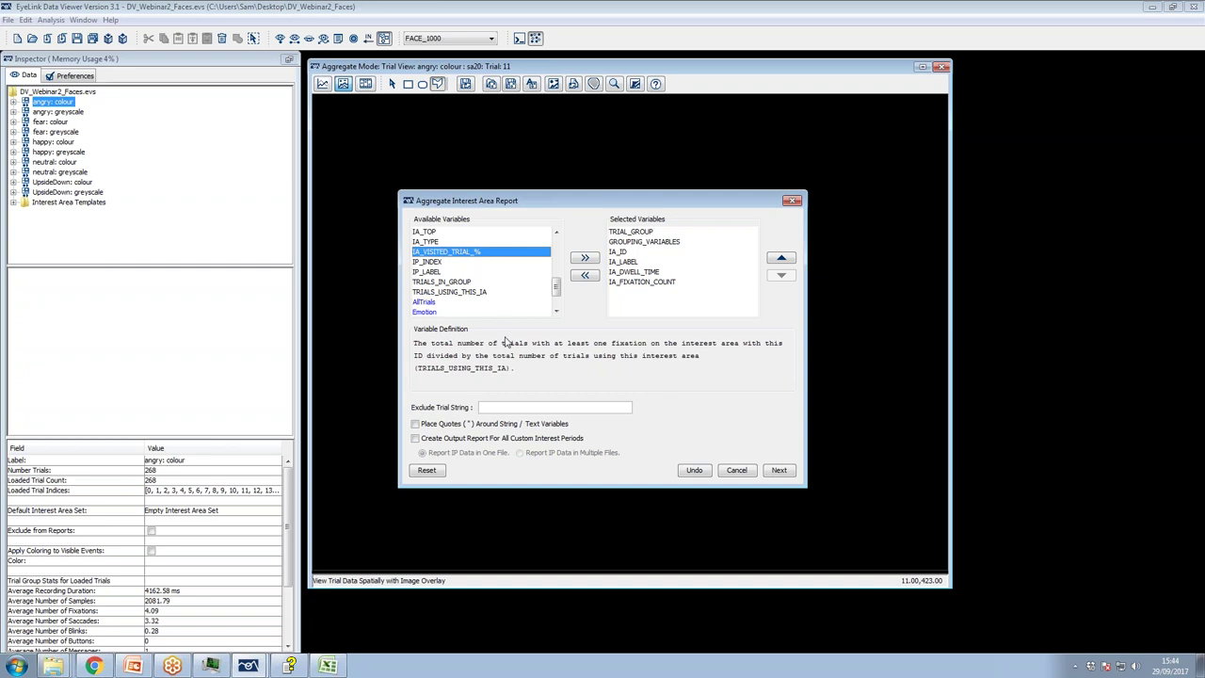
pyautogui.click(588, 260)
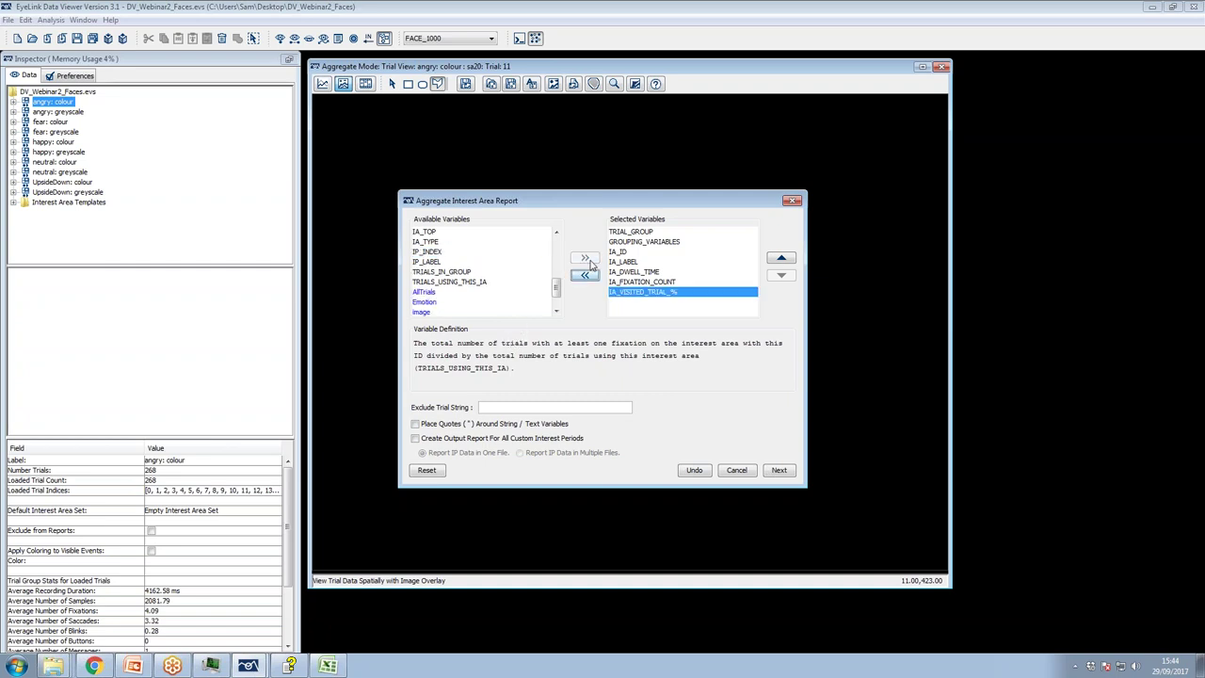
# Review the TRIALS_IN_GROUP, TRIALS_USING_THIS_IA and IA_REVISIT_TRIAL_% definitions, then proceed to generate the report
pyautogui.scroll(-1, 553, 293)
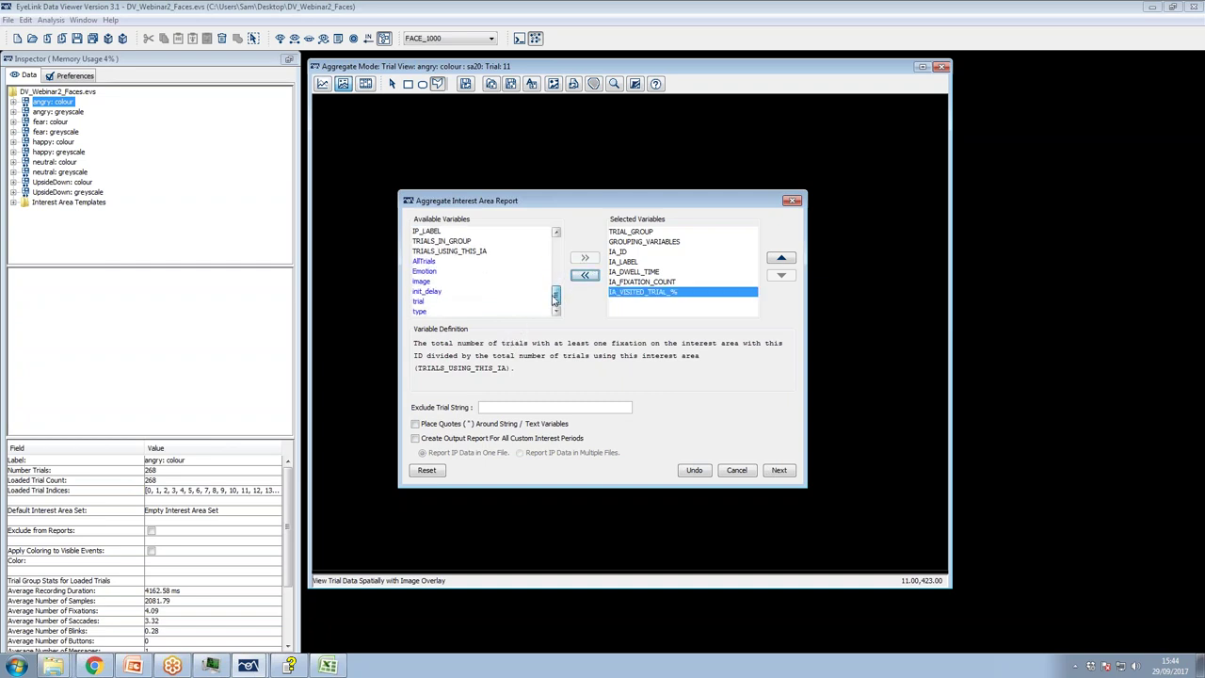
pyautogui.click(485, 242)
pyautogui.click(474, 252)
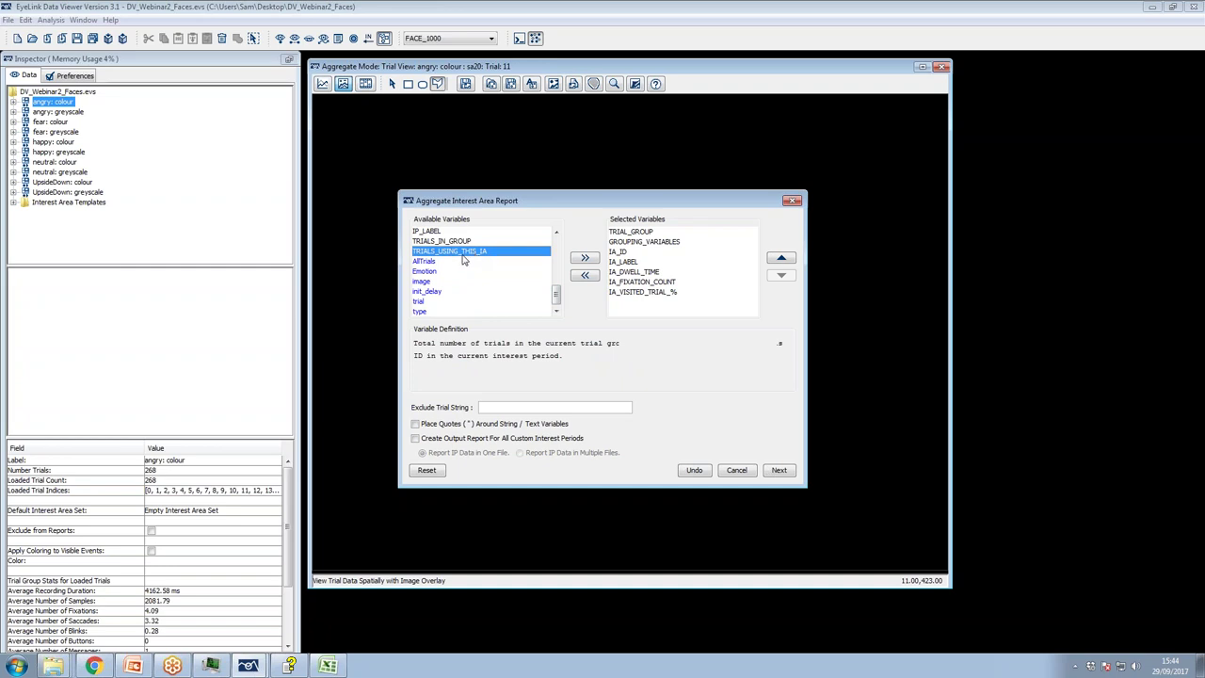
pyautogui.click(467, 242)
pyautogui.moveTo(555, 295); pyautogui.dragTo(555, 268)
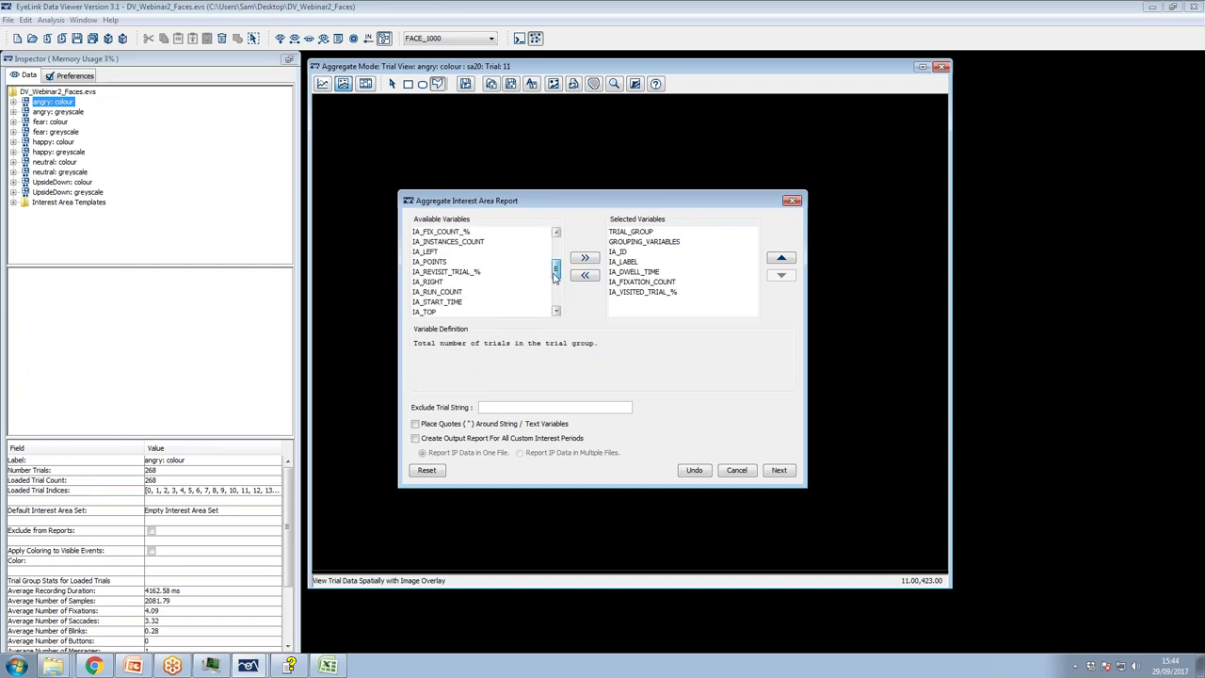
pyautogui.click(442, 272)
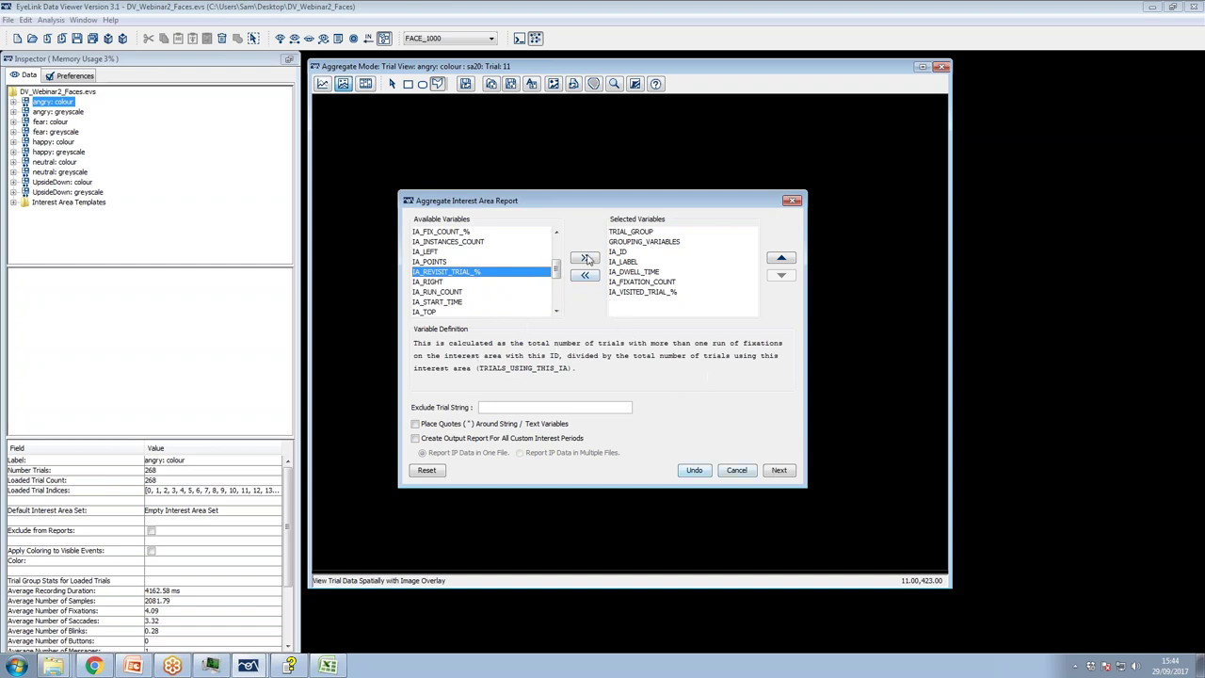
pyautogui.click(769, 473)
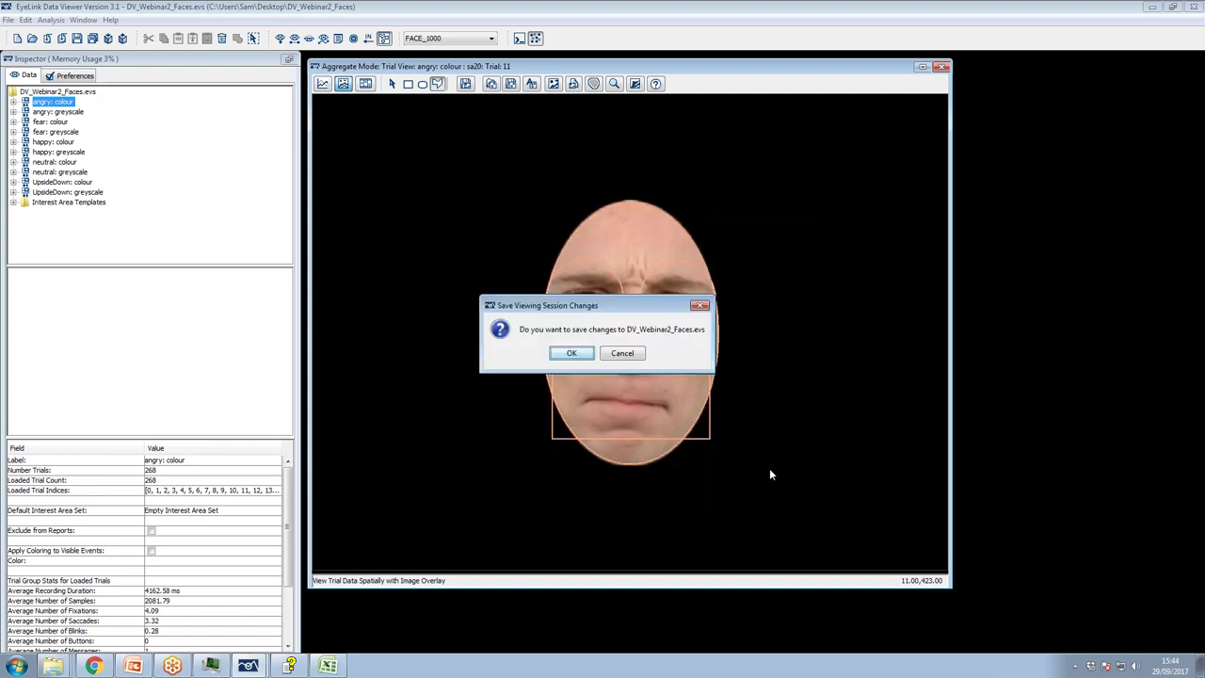
# Save the session changes and export the report as AggregateIAReport_Emotion_Type.xls in Output
pyautogui.click(564, 354)
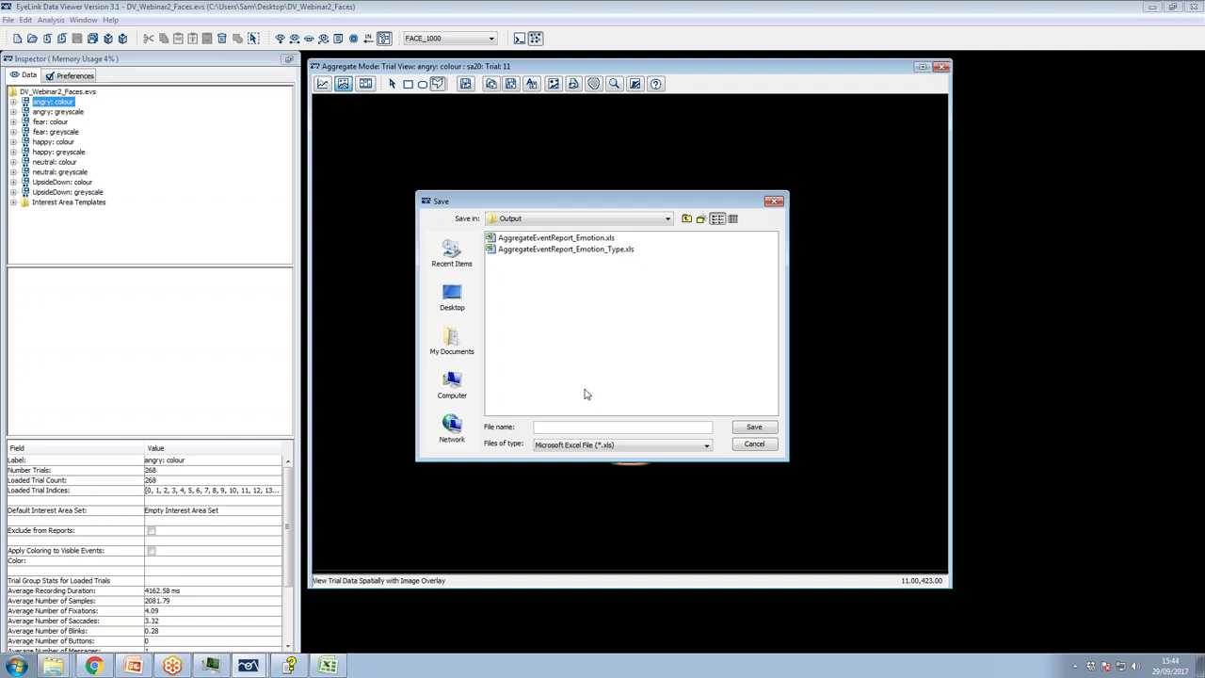
pyautogui.write('regateIAReport_Emotion_Type')
pyautogui.click(755, 428)
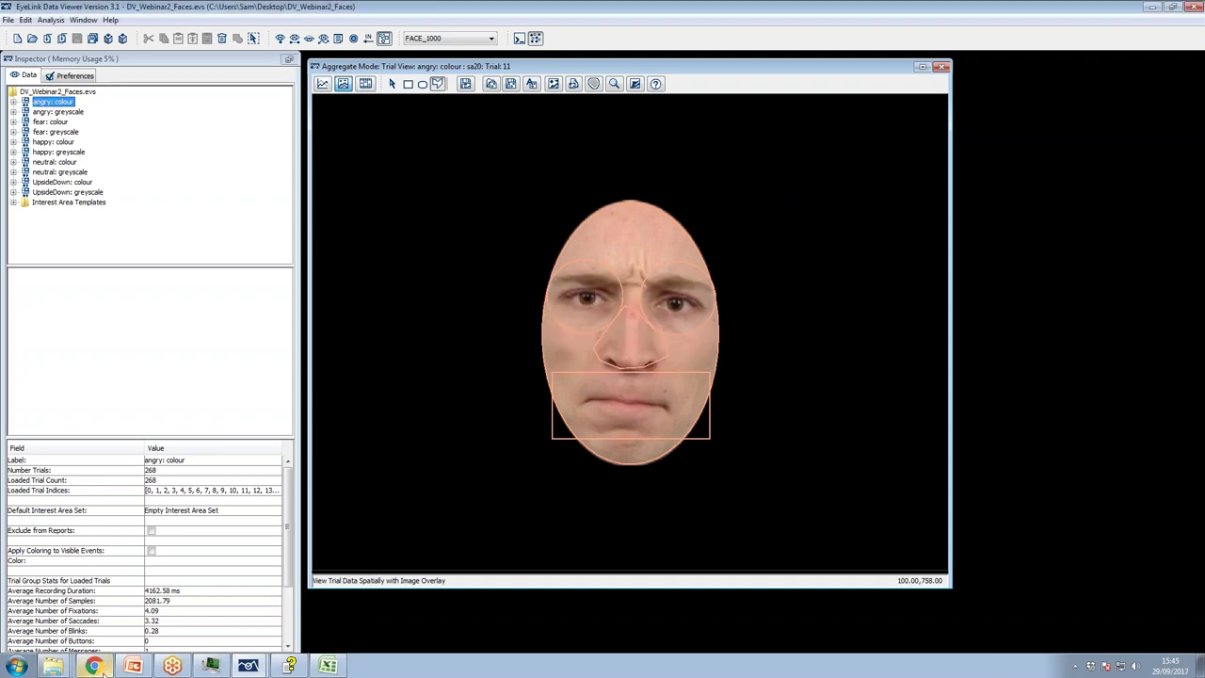
# Open AggregateIAReport_Emotion_Type.xls from the Output folder in Excel
pyautogui.moveTo(96, 663)
pyautogui.moveTo(52, 666)
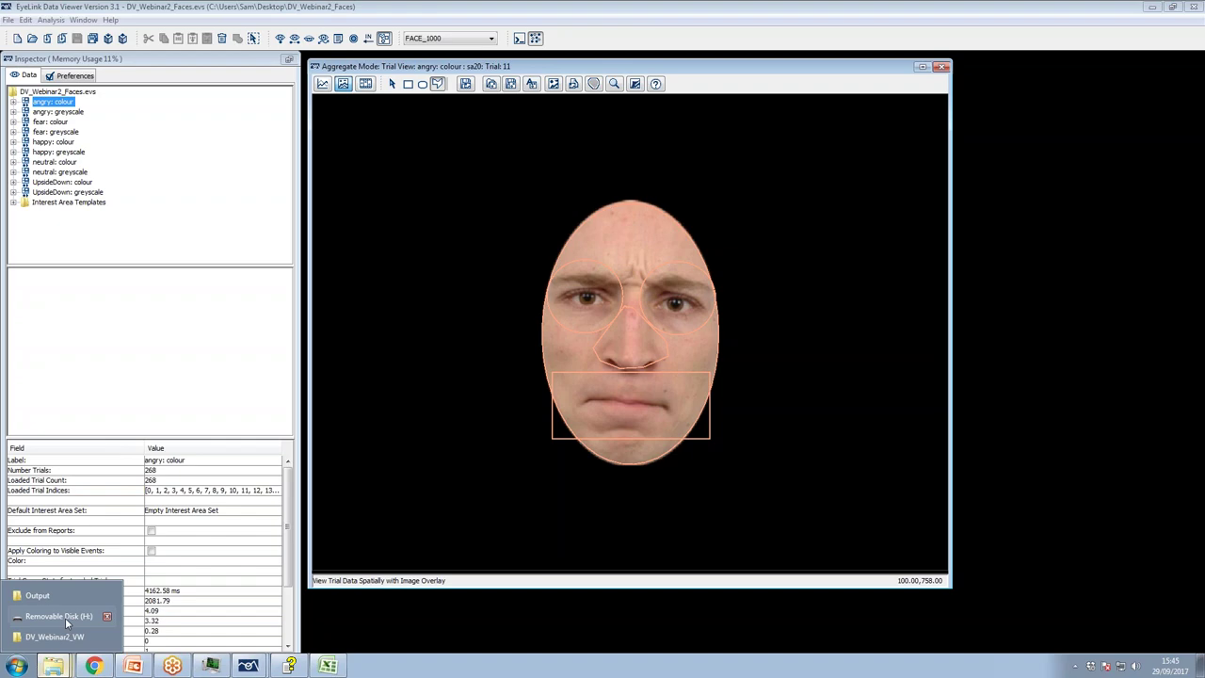
pyautogui.click(58, 583)
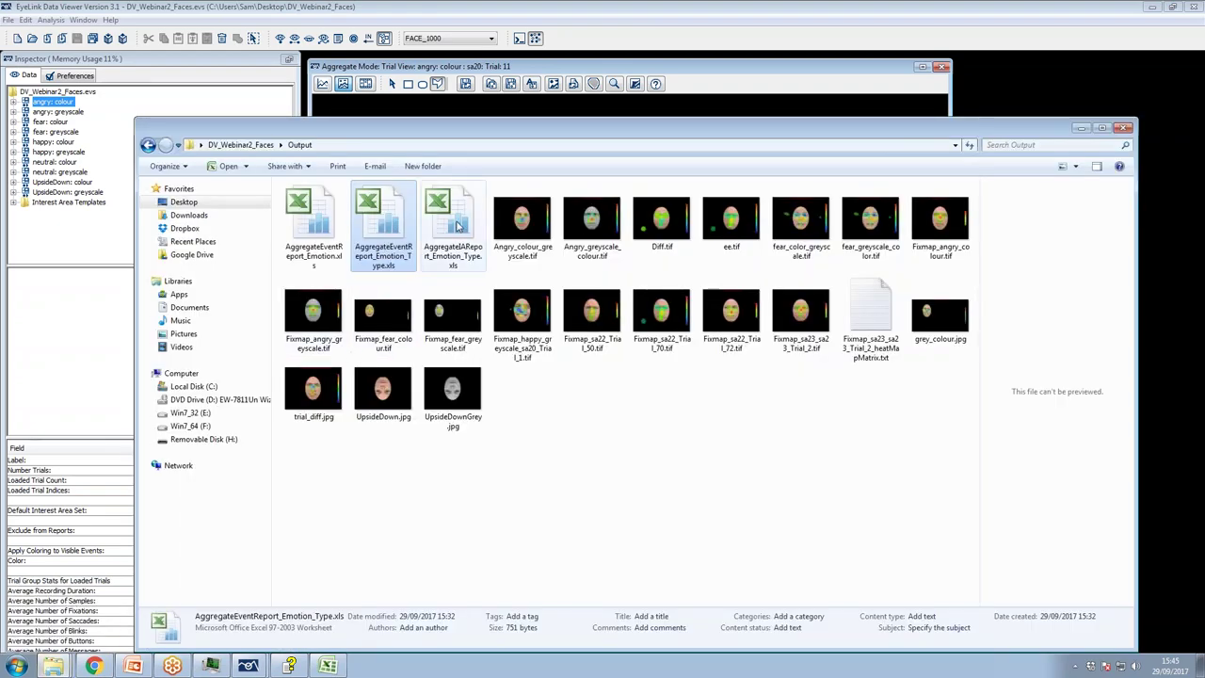
pyautogui.click(459, 226)
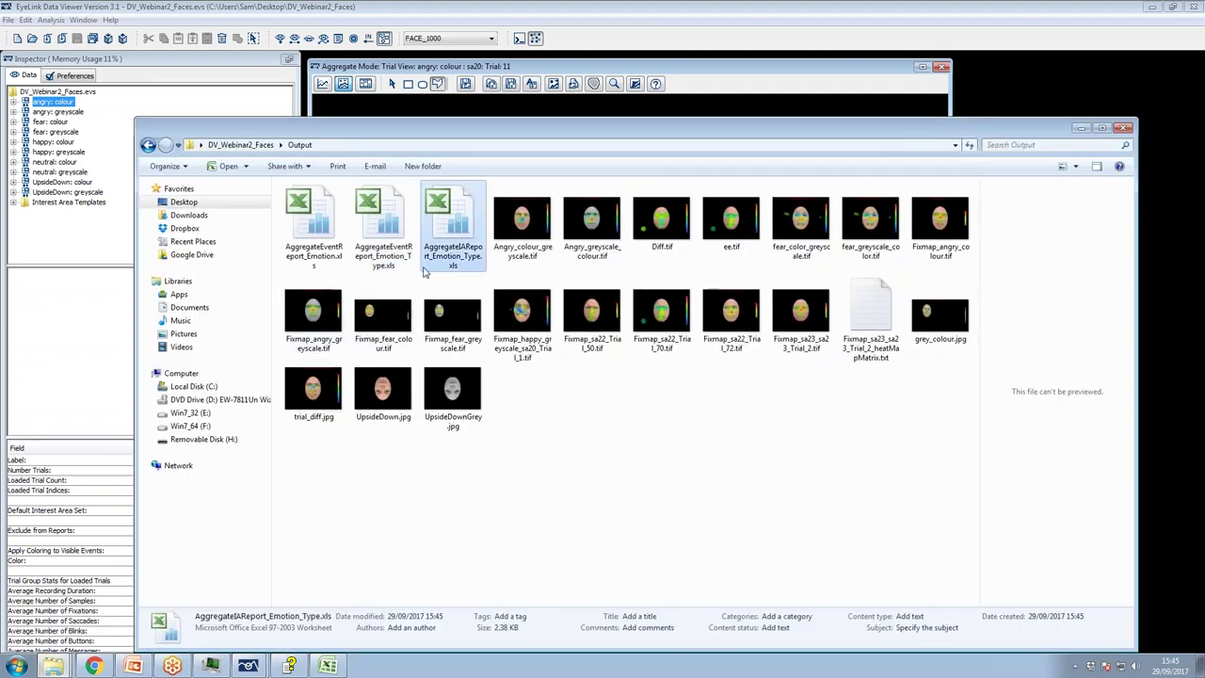
pyautogui.doubleClick(450, 227)
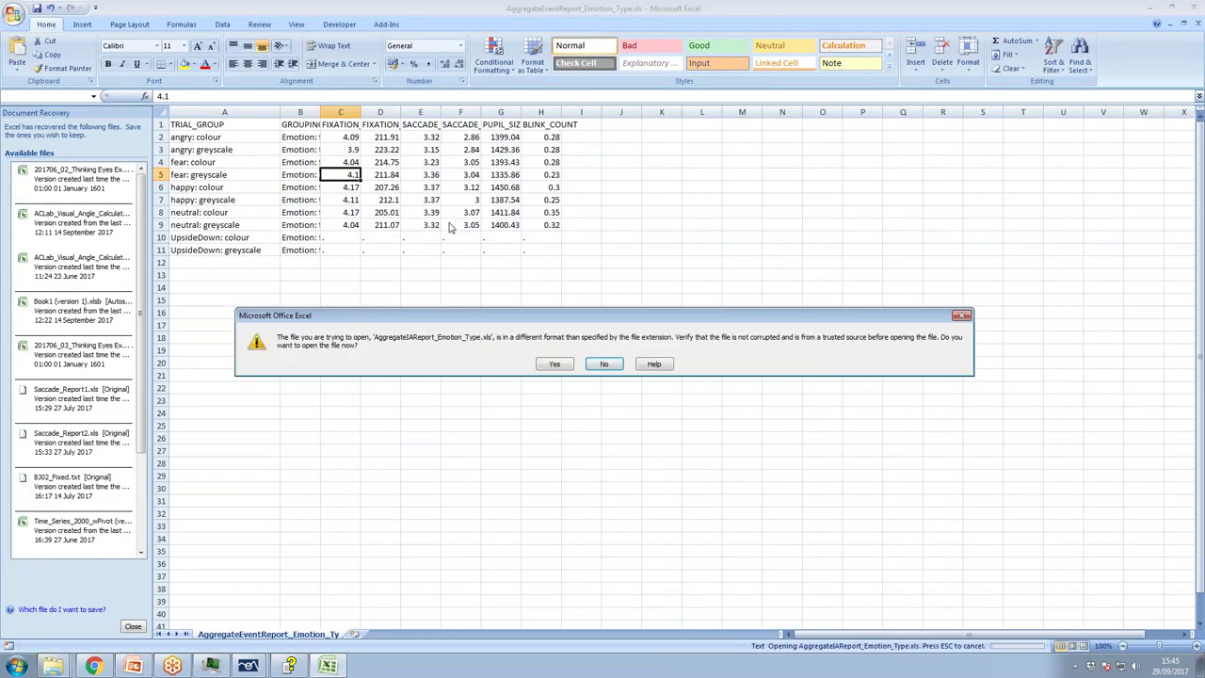
# Accept the format warning and resize columns A, B and D so their text shows fully
pyautogui.click(553, 363)
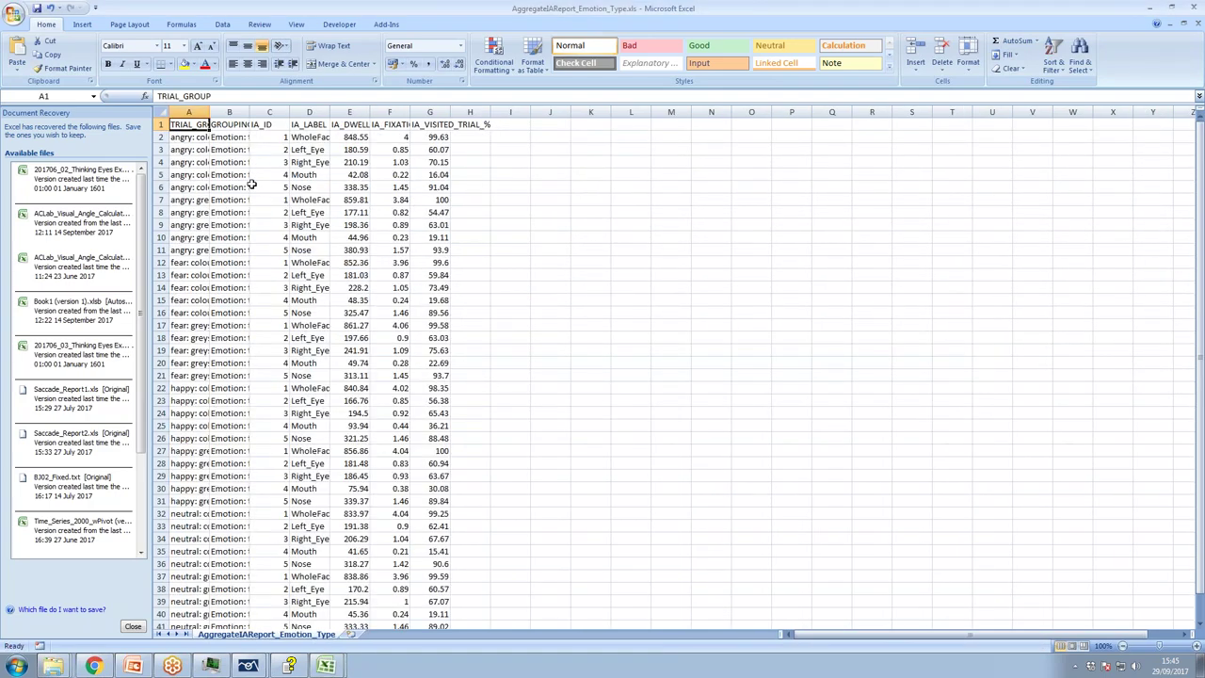
pyautogui.moveTo(209, 112); pyautogui.dragTo(505, 111)
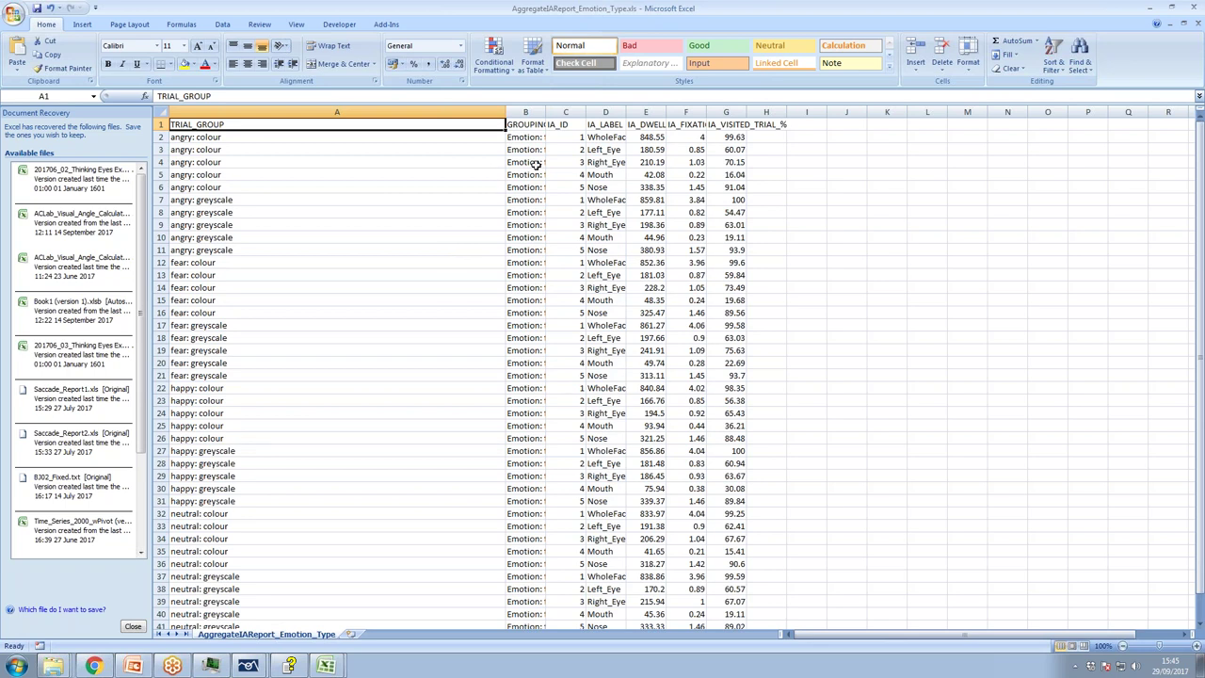
pyautogui.moveTo(546, 111); pyautogui.dragTo(590, 112)
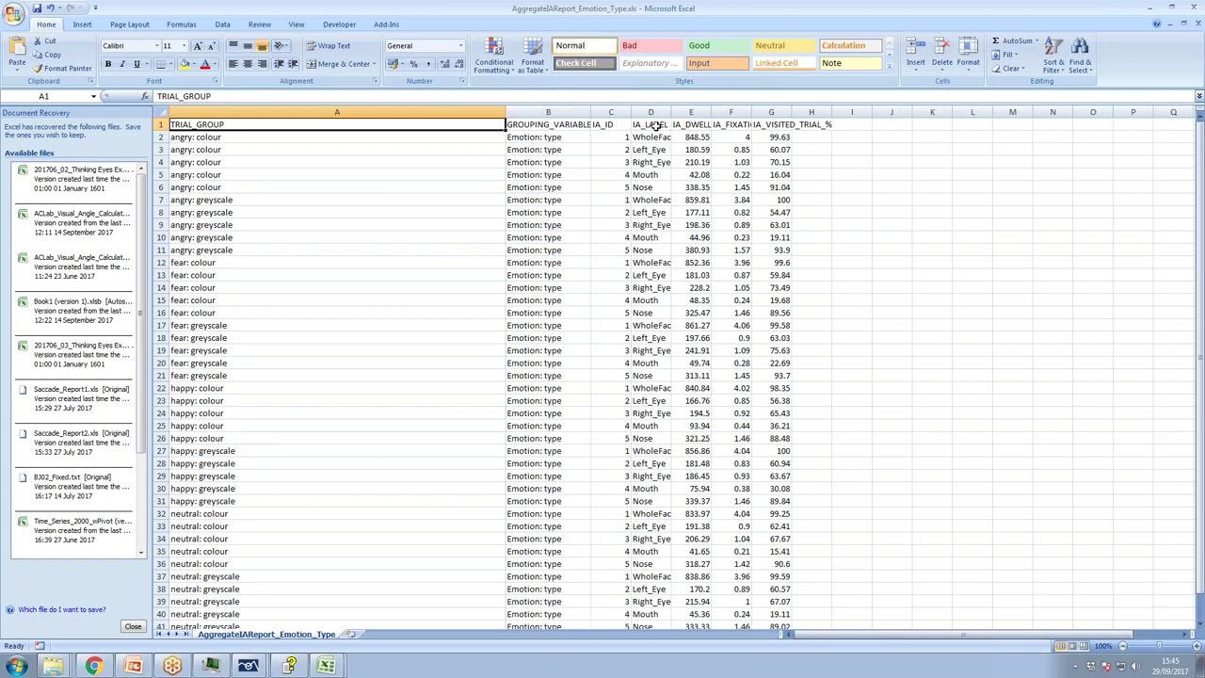
pyautogui.moveTo(506, 112); pyautogui.dragTo(312, 112)
pyautogui.moveTo(478, 112); pyautogui.dragTo(539, 112)
# Point out the angry: colour rows and select the angry: greyscale IA labels in D7:D12
pyautogui.click(268, 139)
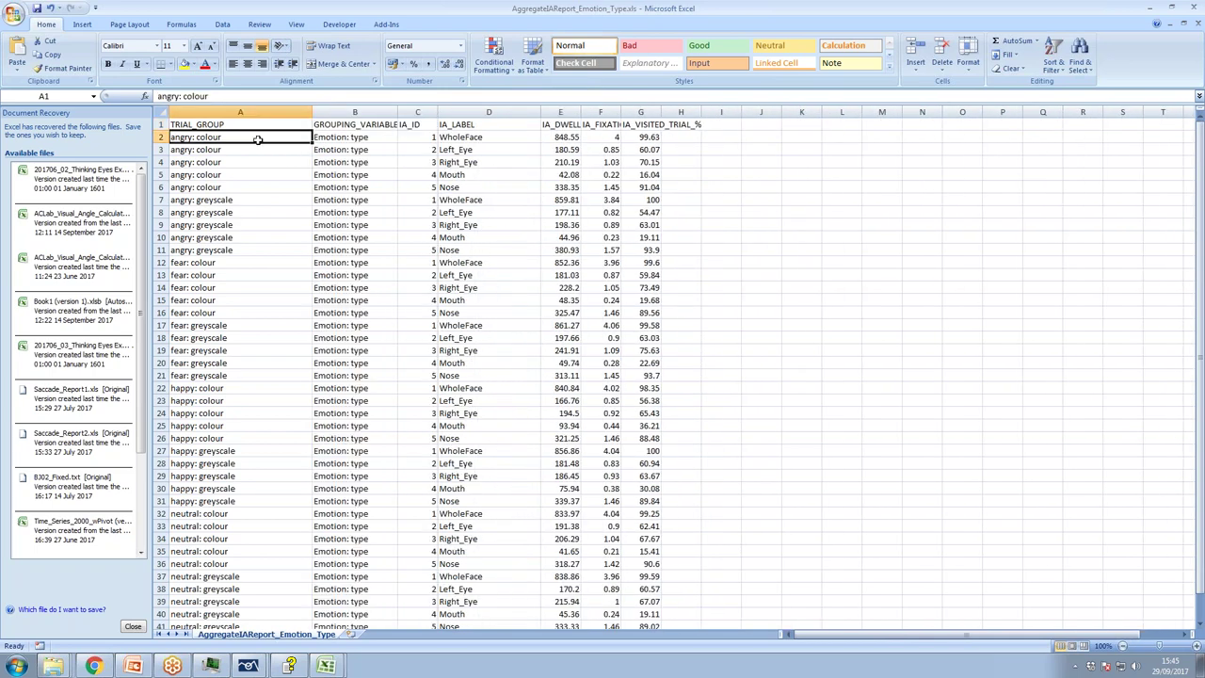
pyautogui.click(220, 188)
pyautogui.click(216, 148)
pyautogui.click(219, 138)
pyautogui.click(489, 139)
pyautogui.press('Down')
pyautogui.press('Down')
pyautogui.press('Down')
pyautogui.press('Down')
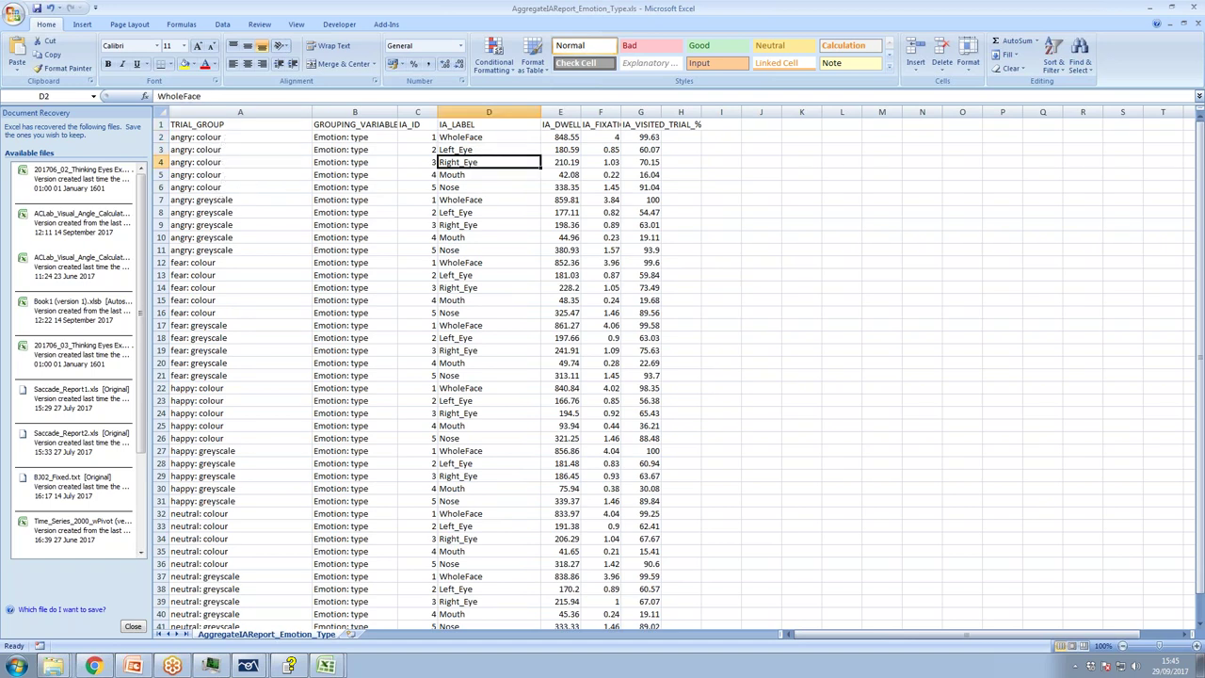
pyautogui.click(184, 200)
pyautogui.moveTo(492, 200); pyautogui.dragTo(498, 262)
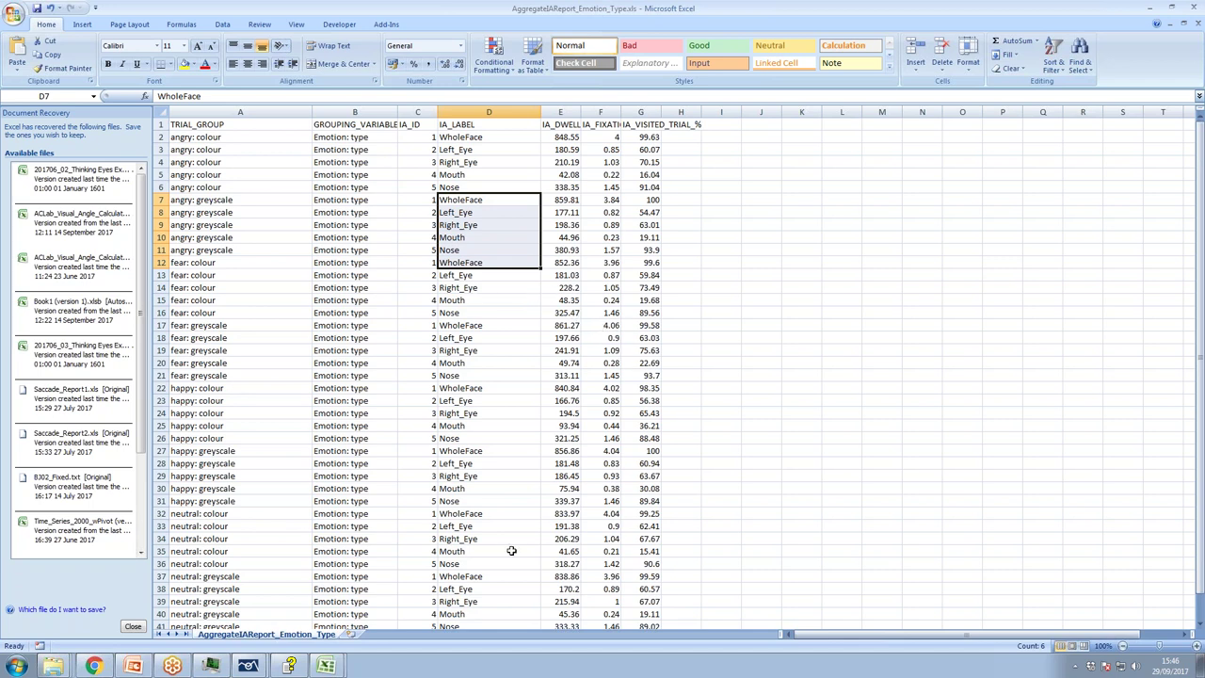
pyautogui.click(209, 666)
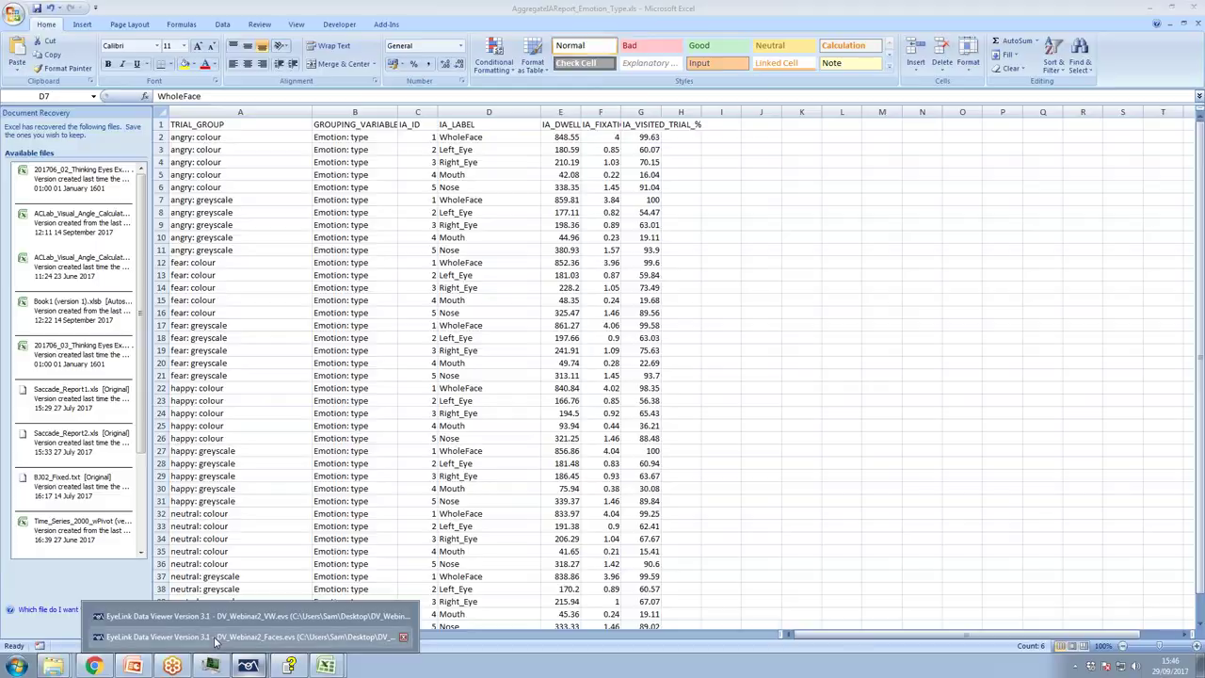
# Switch back to the DV_Webinar2_Faces.evs session window
pyautogui.click(216, 639)
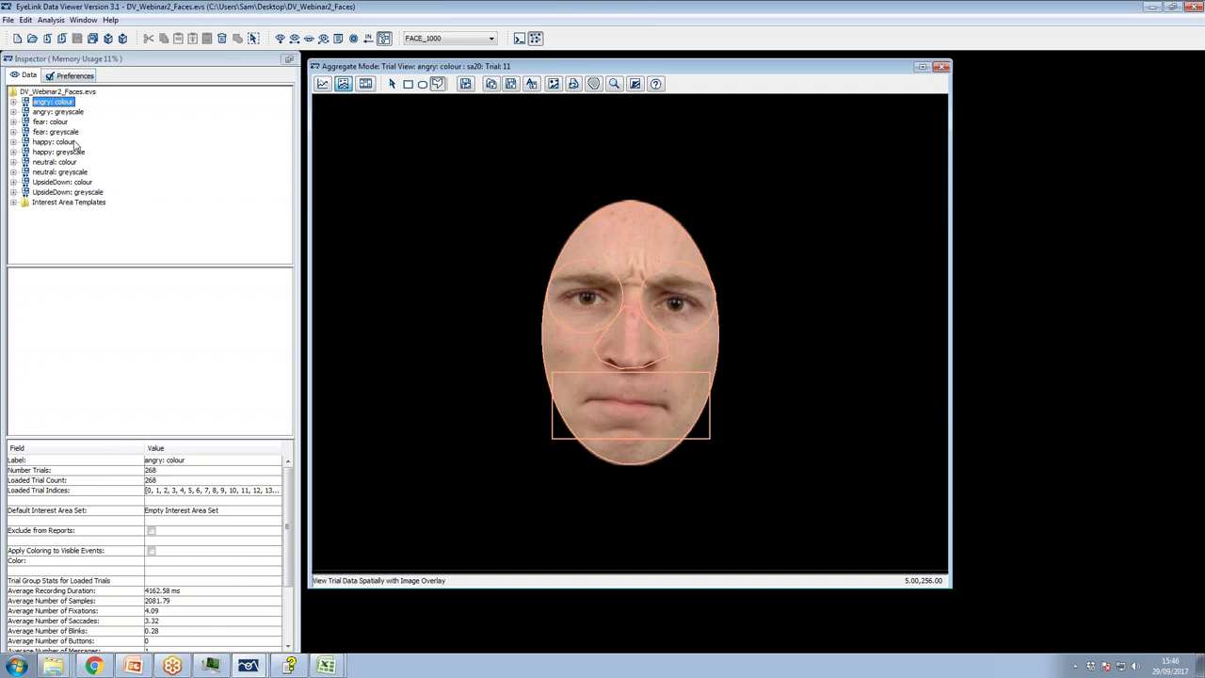
# Show slide 13, 'Interest Area Manipulation', in PowerPoint
pyautogui.click(133, 666)
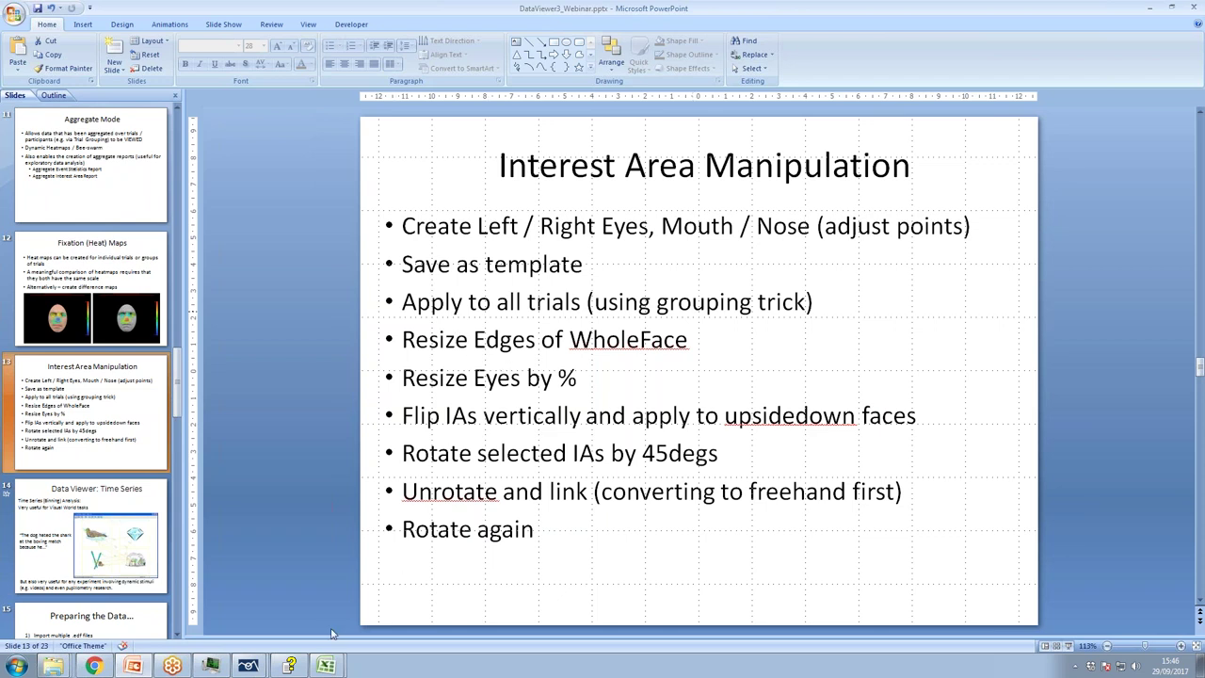
# Bring up the DV_Webinar2_Faces session window in Data Viewer
pyautogui.moveTo(215, 666)
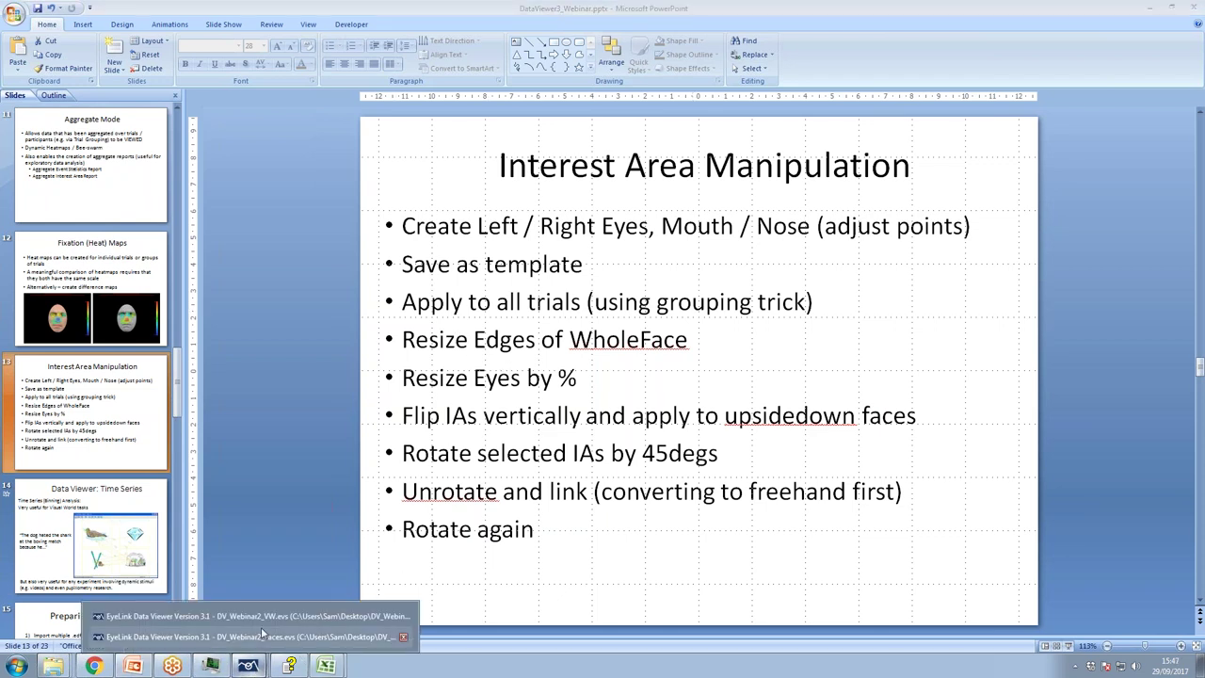
pyautogui.click(266, 620)
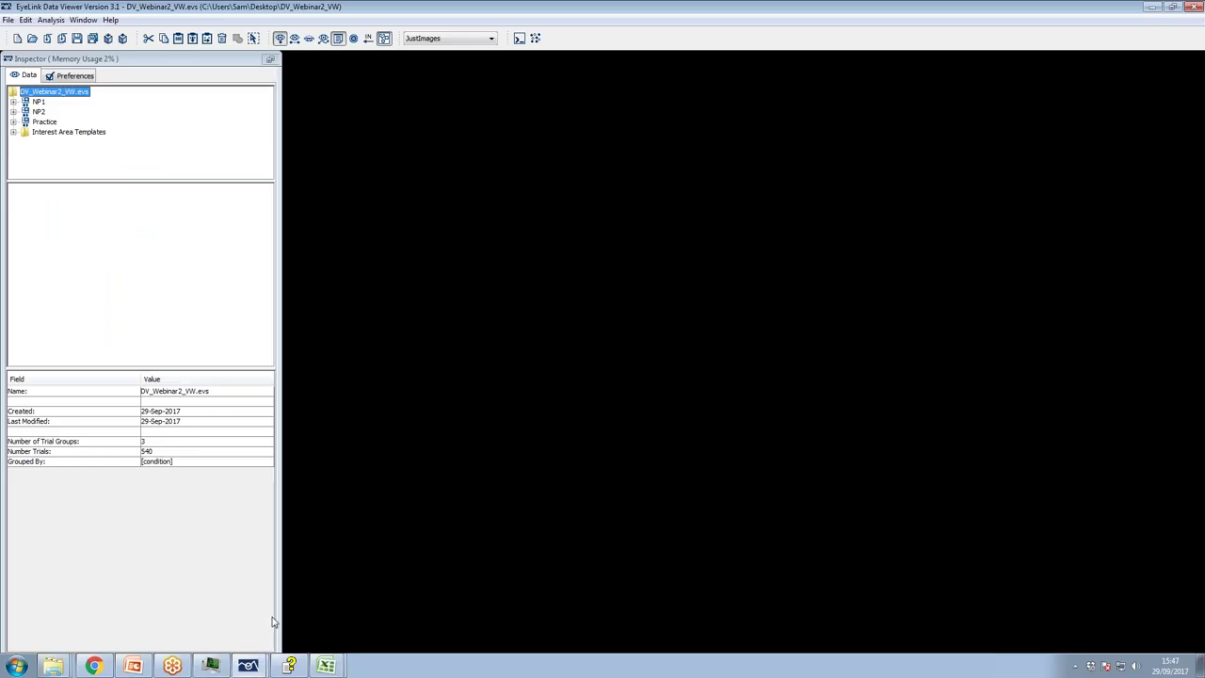
pyautogui.moveTo(248, 666)
pyautogui.click(243, 640)
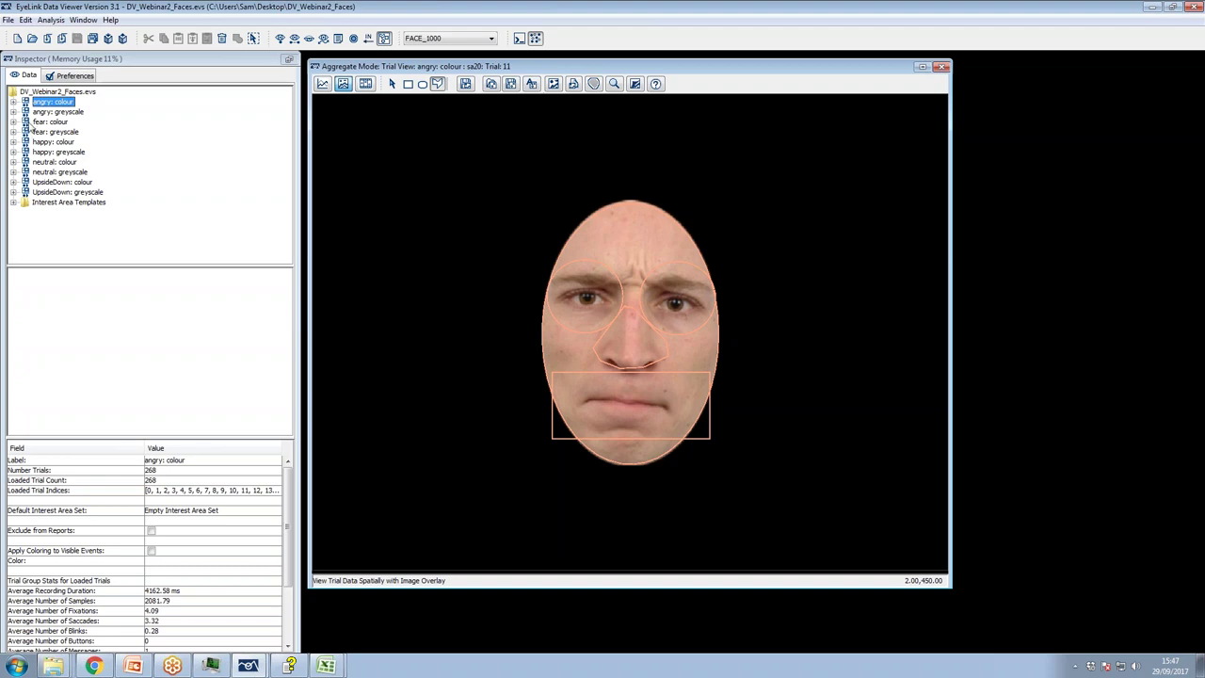
# Remove Emotion and type from the session's trial grouping and regroup
pyautogui.click(52, 92)
pyautogui.rightClick(56, 93)
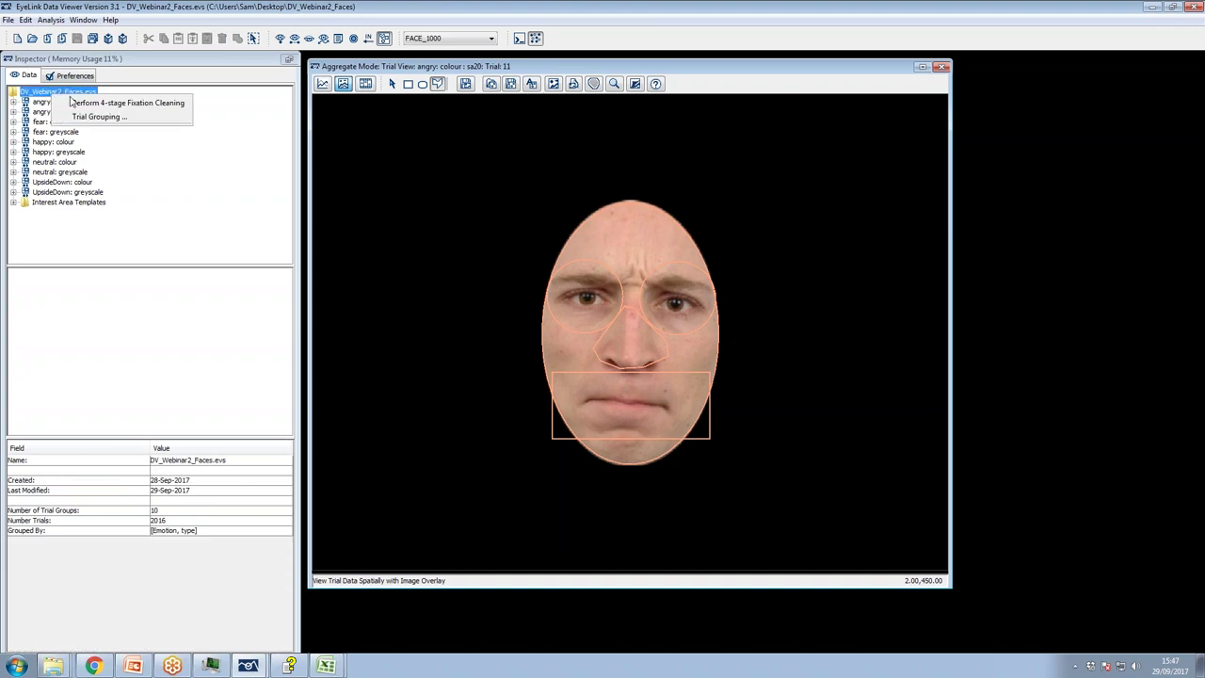
pyautogui.click(87, 117)
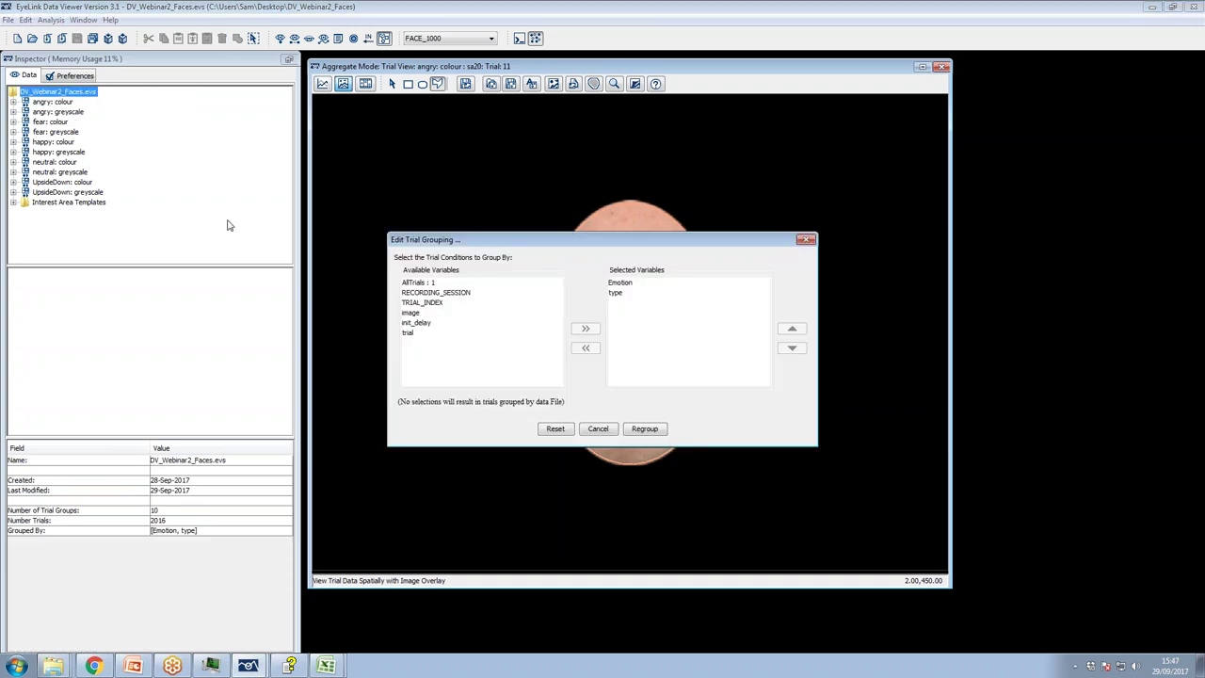
pyautogui.click(617, 282)
pyautogui.keyDown('shift'); pyautogui.click(617, 295); pyautogui.keyUp('shift')
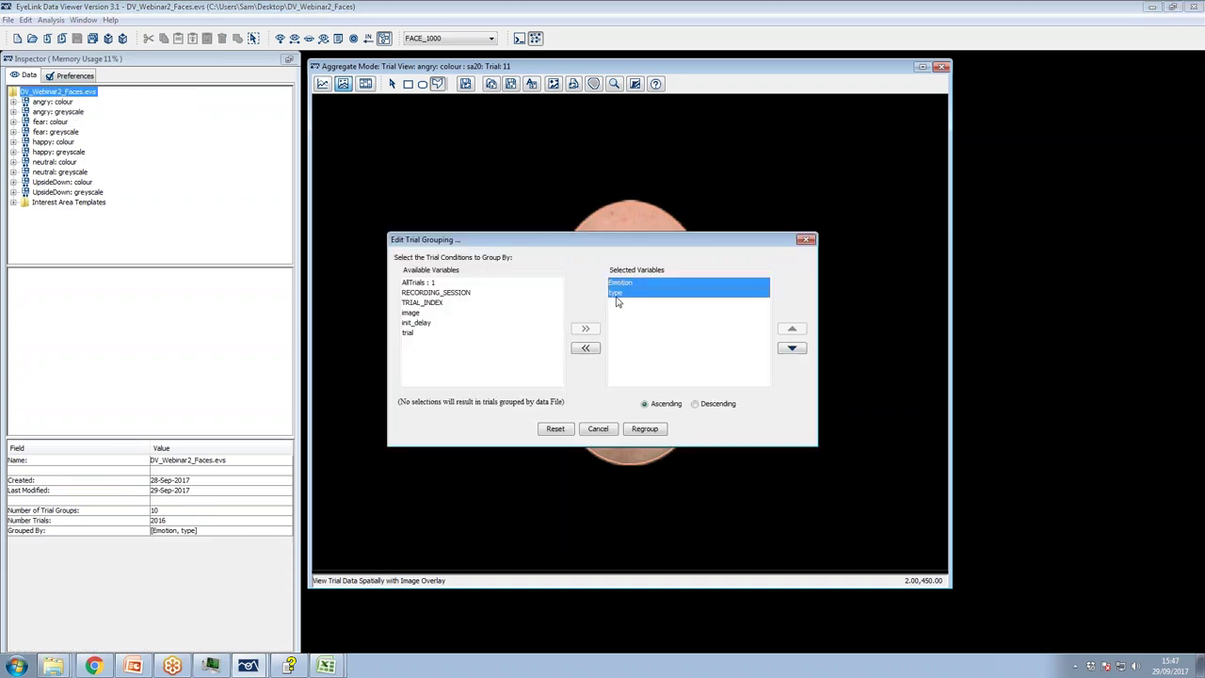
pyautogui.click(585, 349)
pyautogui.click(642, 428)
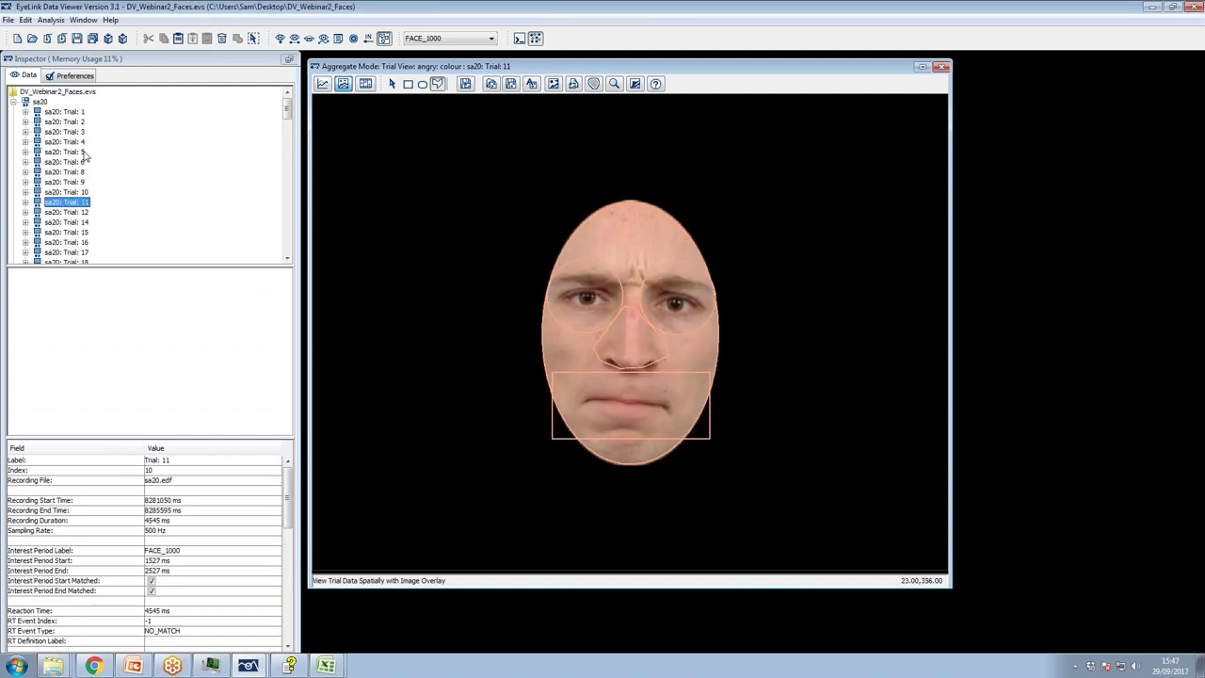
# Select AllFace_IA_Template.ias under Trial 1 and inspect WholeFace's Left, Top, Right and Bottom values
pyautogui.click(63, 112)
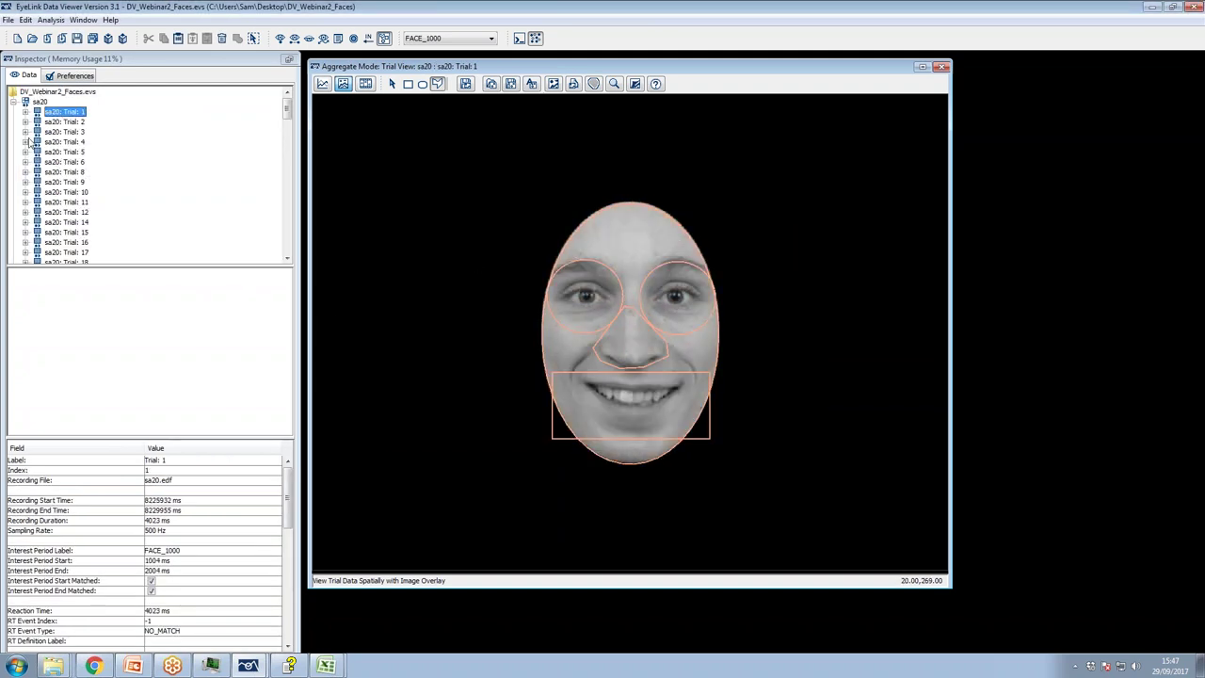
pyautogui.click(24, 113)
pyautogui.click(98, 123)
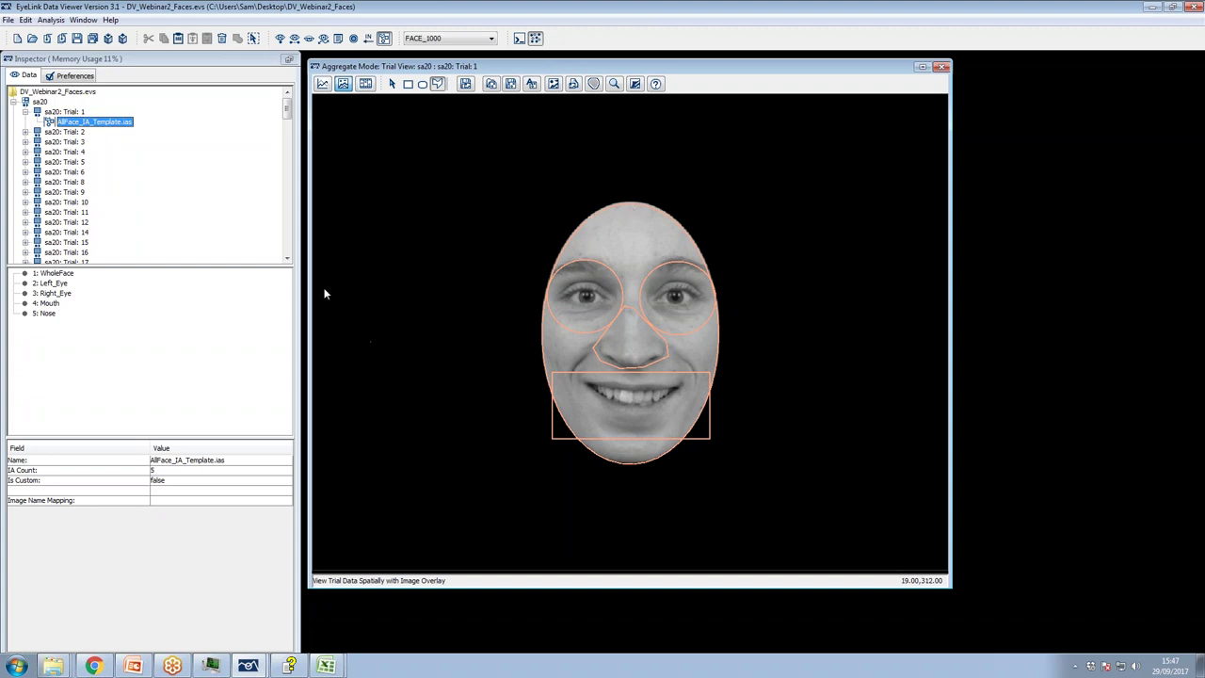
pyautogui.click(75, 276)
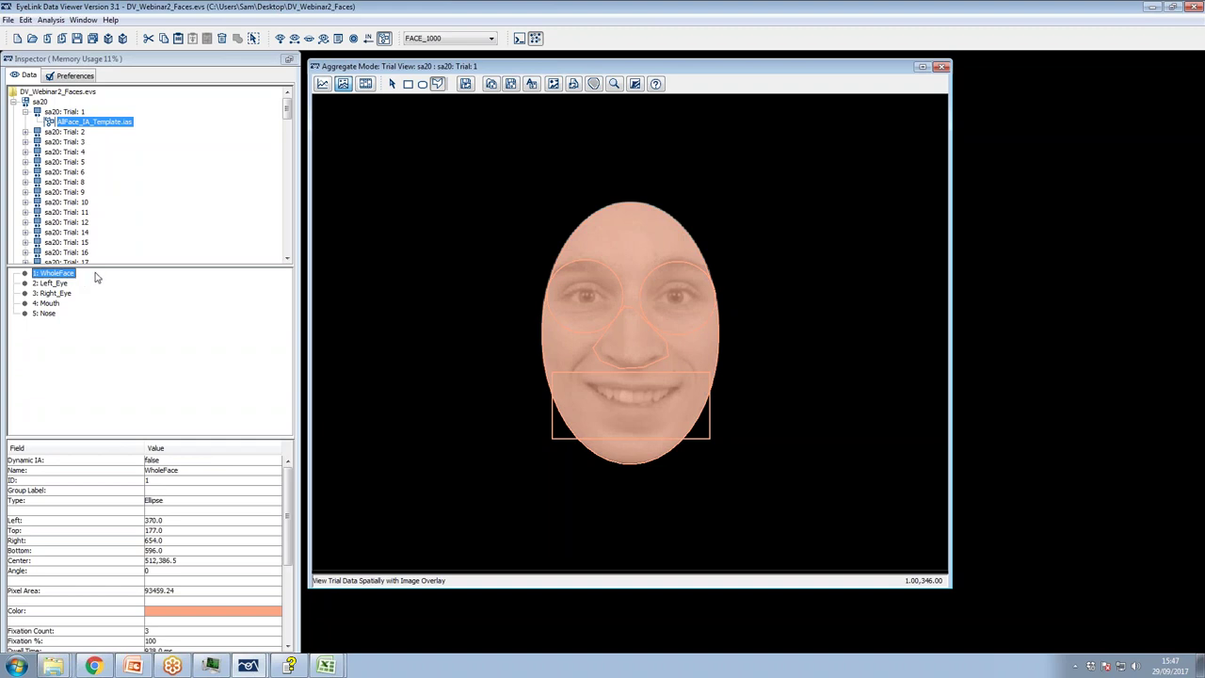
pyautogui.click(180, 520)
pyautogui.click(178, 532)
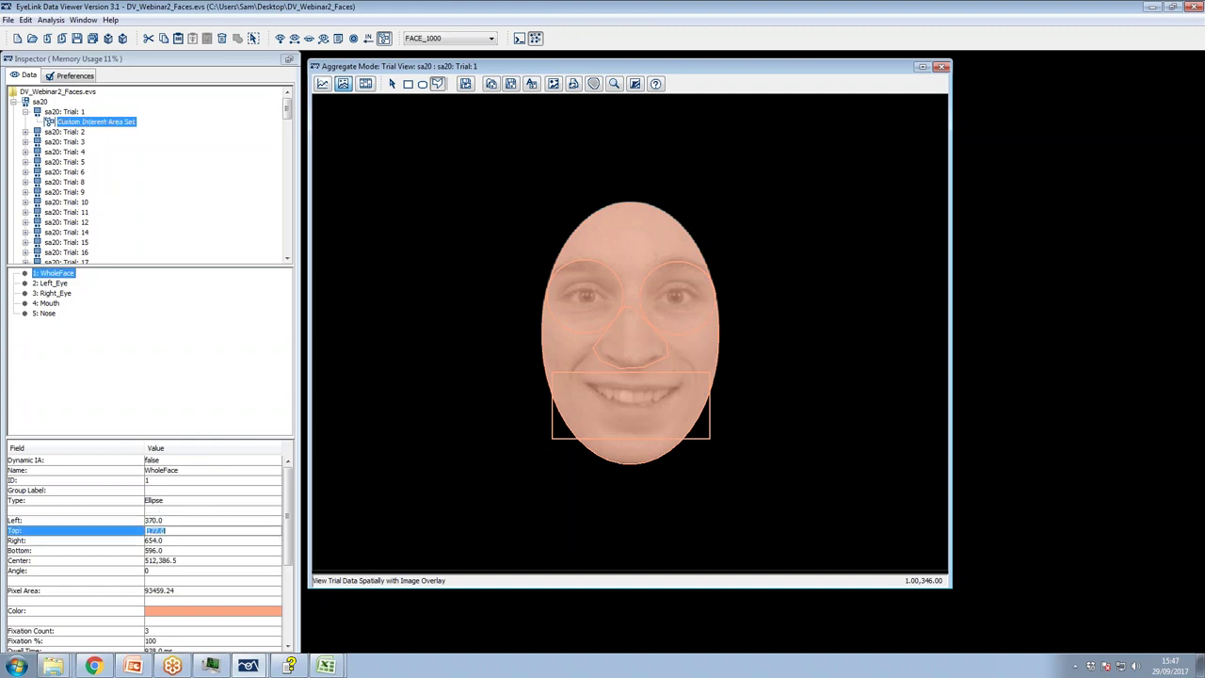
pyautogui.click(176, 543)
pyautogui.press('Return')
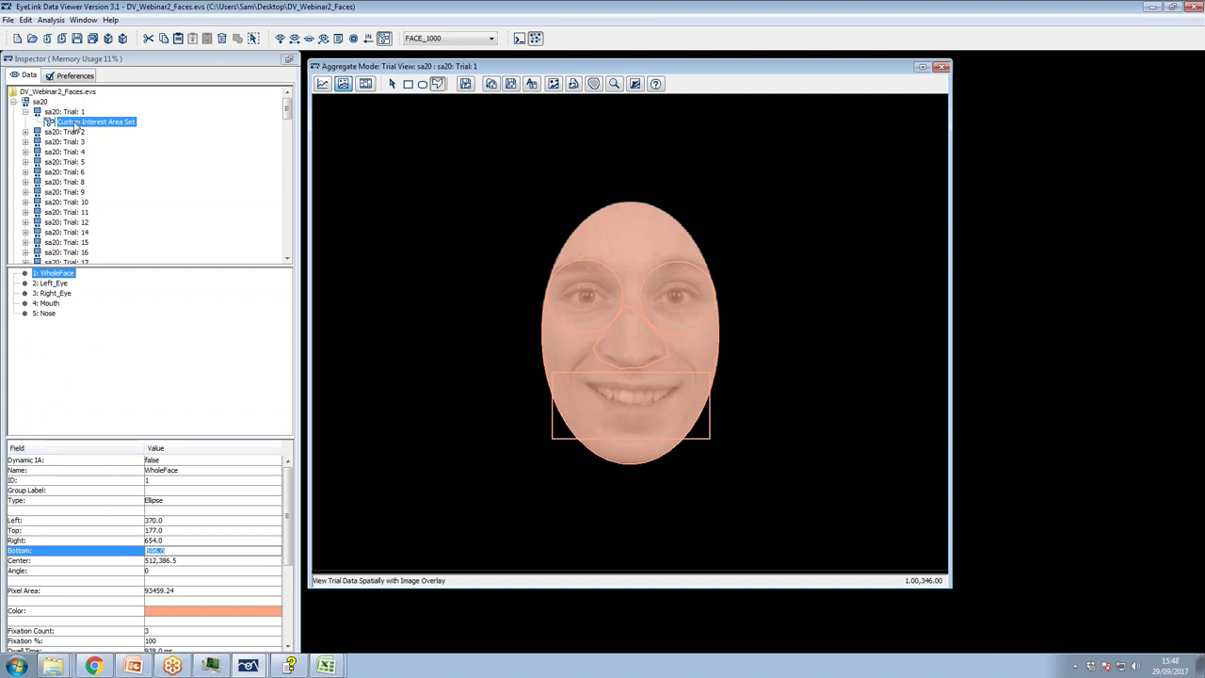
# Resize WholeFace's edges outward by 20 pixels left and right, 10 top and bottom
pyautogui.rightClick(54, 273)
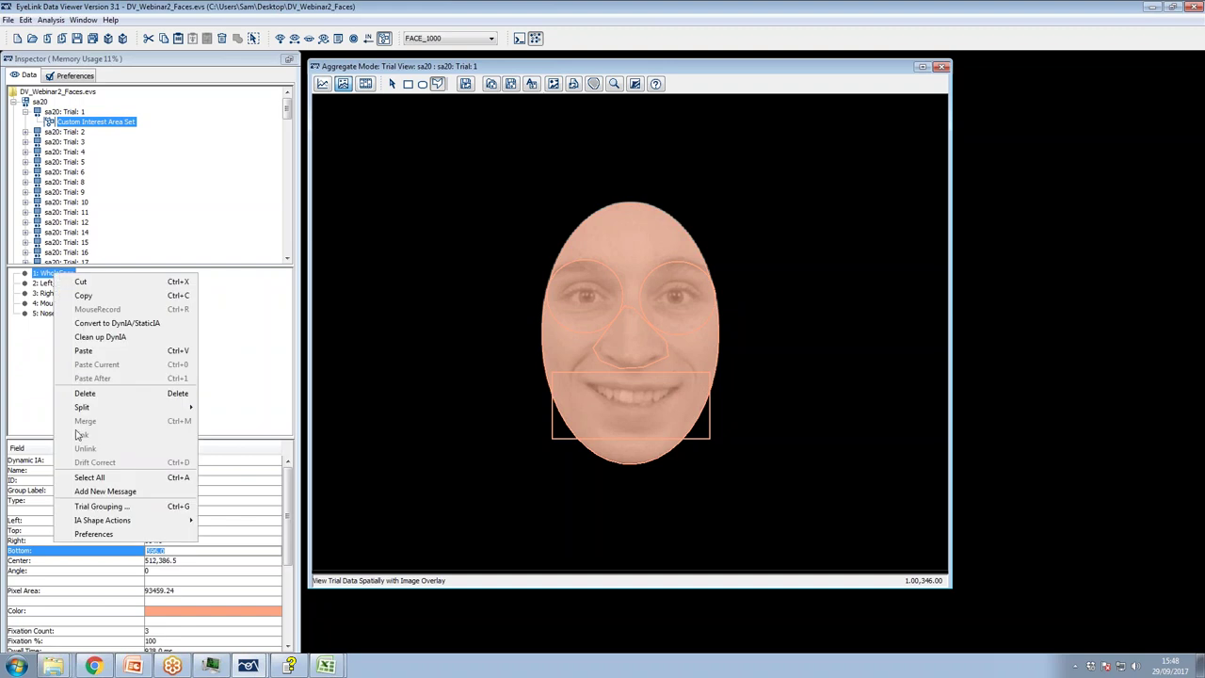
pyautogui.moveTo(108, 520)
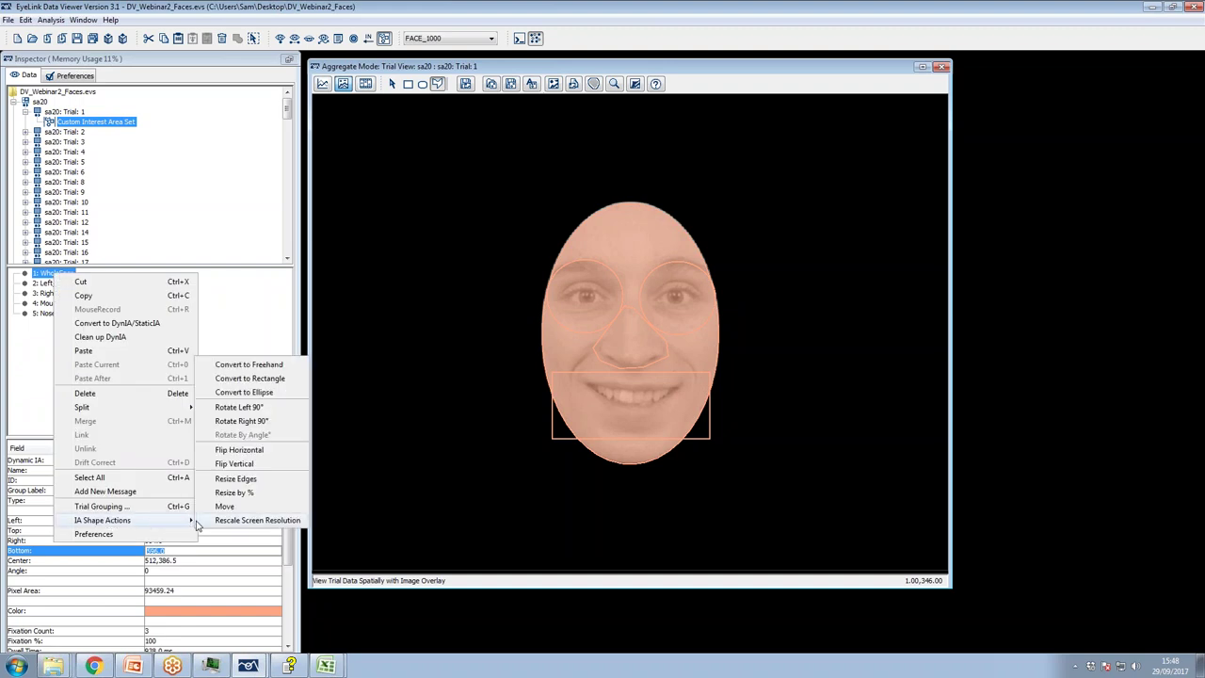
pyautogui.click(227, 480)
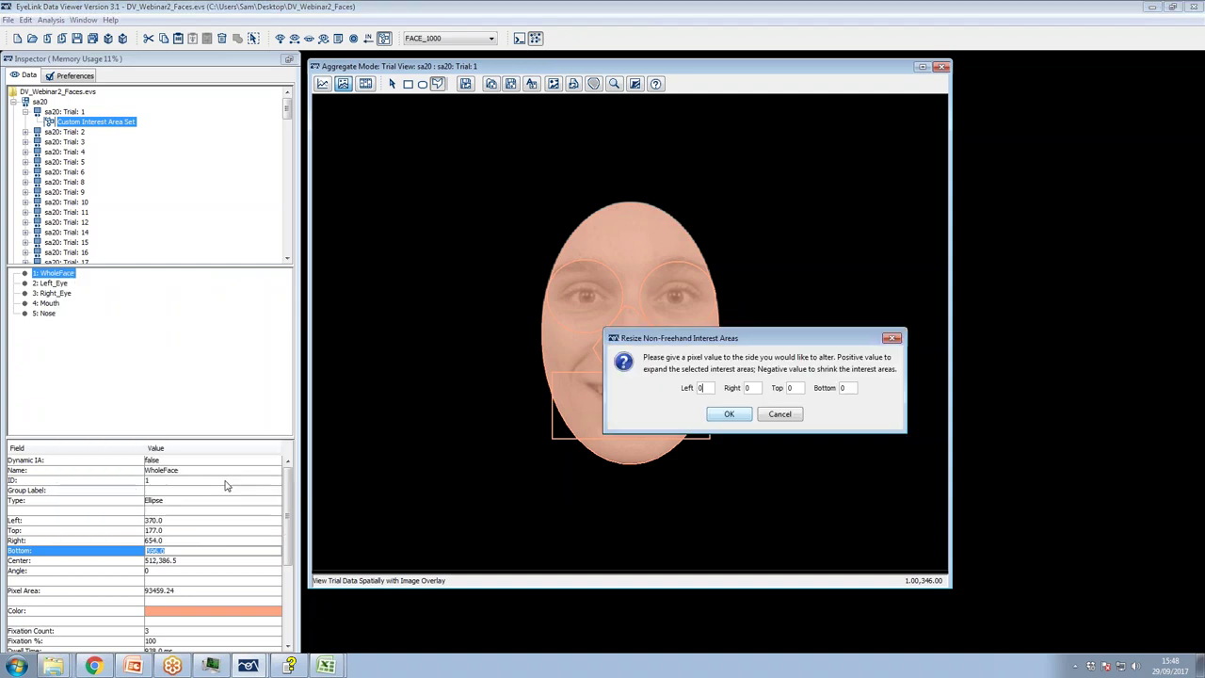
pyautogui.doubleClick(699, 387)
pyautogui.write('202010')
pyautogui.click(725, 416)
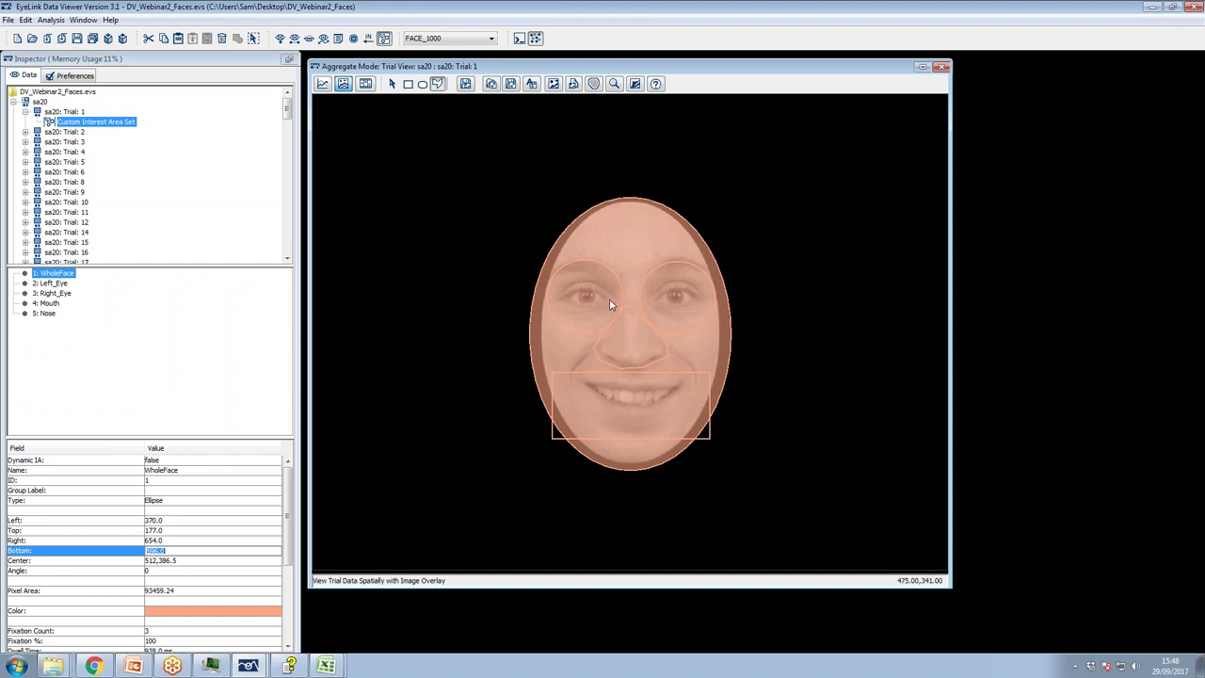
# Scale the WholeFace interest area to 125%
pyautogui.rightClick(71, 275)
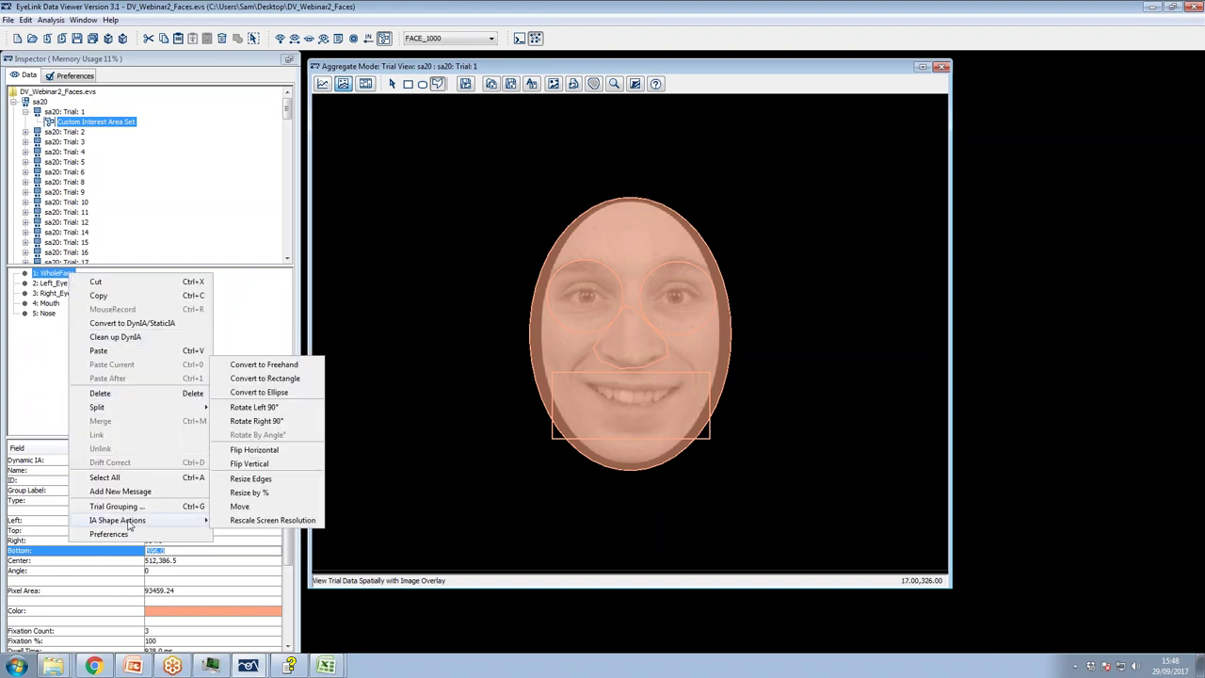
pyautogui.click(247, 493)
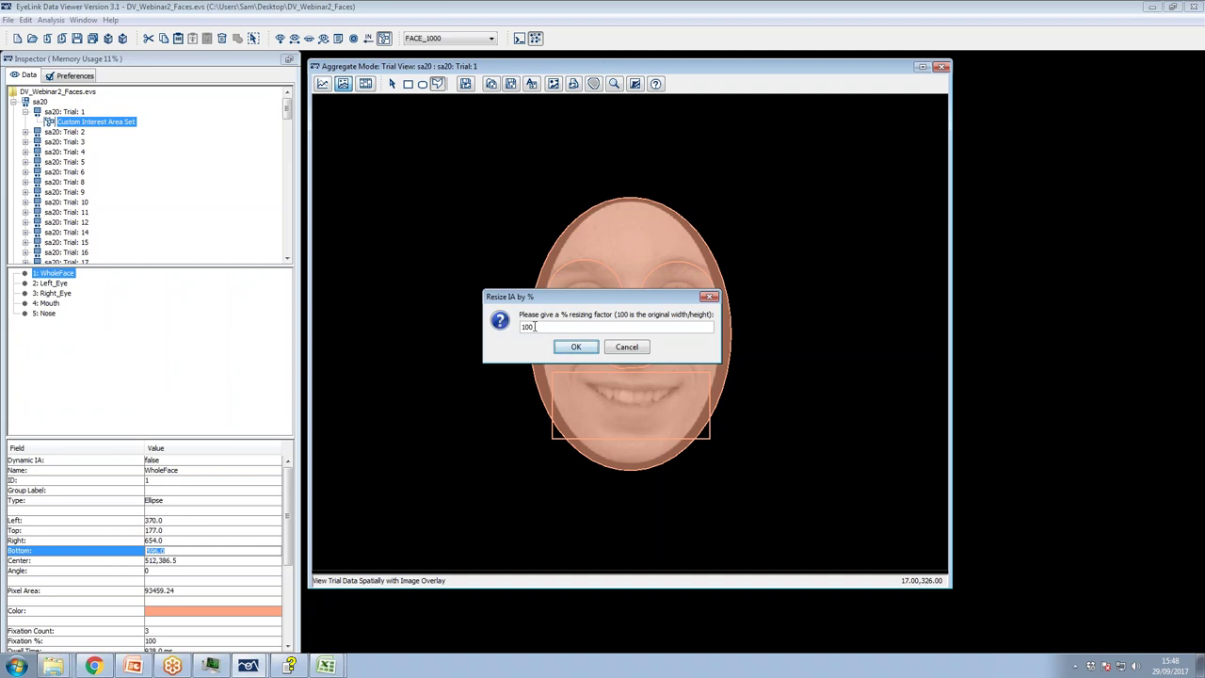
pyautogui.moveTo(542, 327); pyautogui.dragTo(516, 326)
pyautogui.write('125')
pyautogui.click(572, 348)
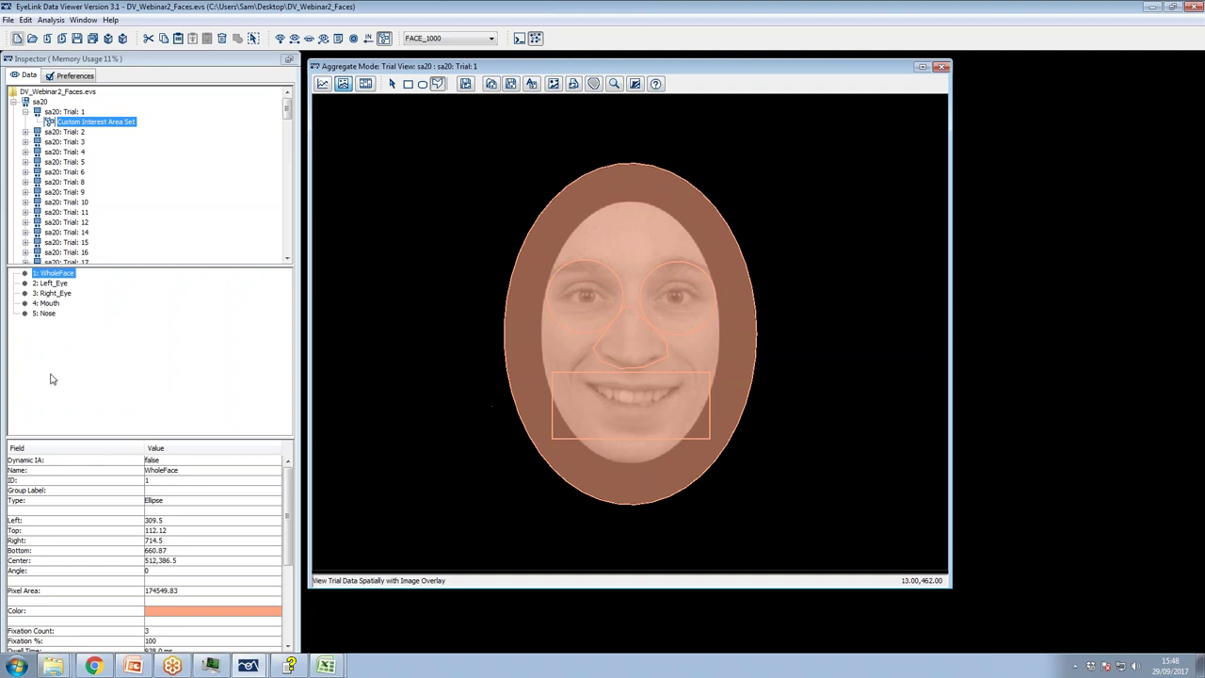
# Scale WholeFace down to 75% so it closely follows the face outline
pyautogui.click(73, 125)
pyautogui.rightClick(72, 125)
pyautogui.moveTo(160, 149)
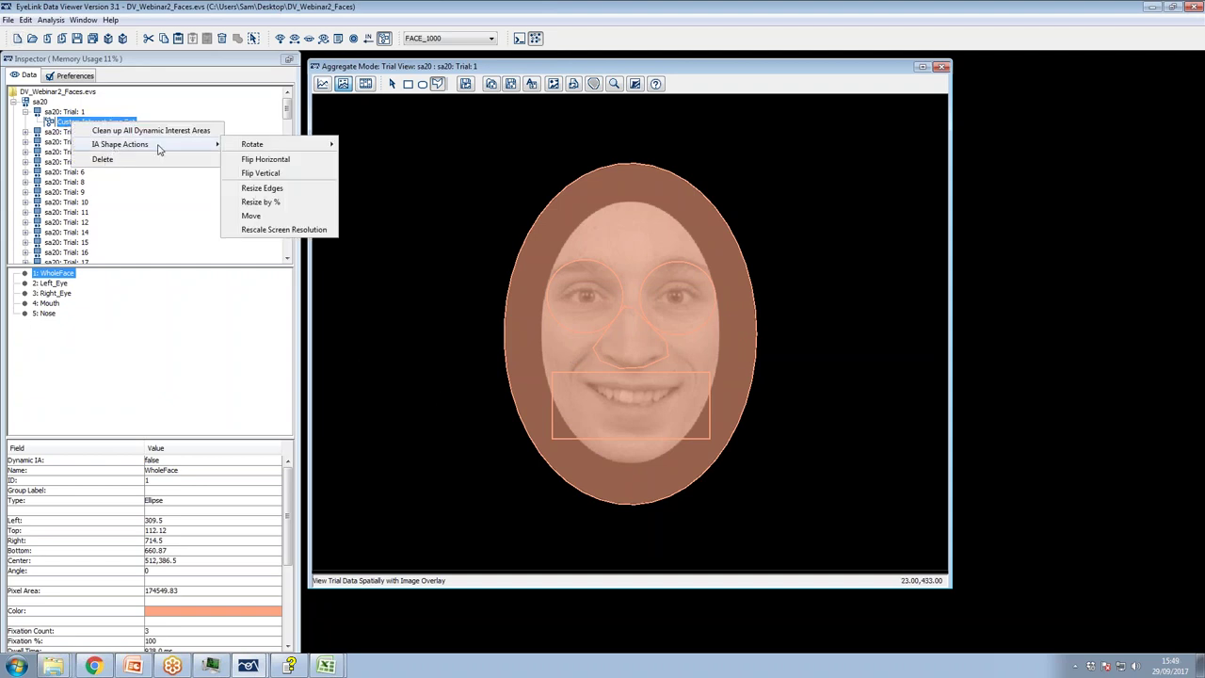
pyautogui.rightClick(58, 273)
pyautogui.moveTo(146, 524)
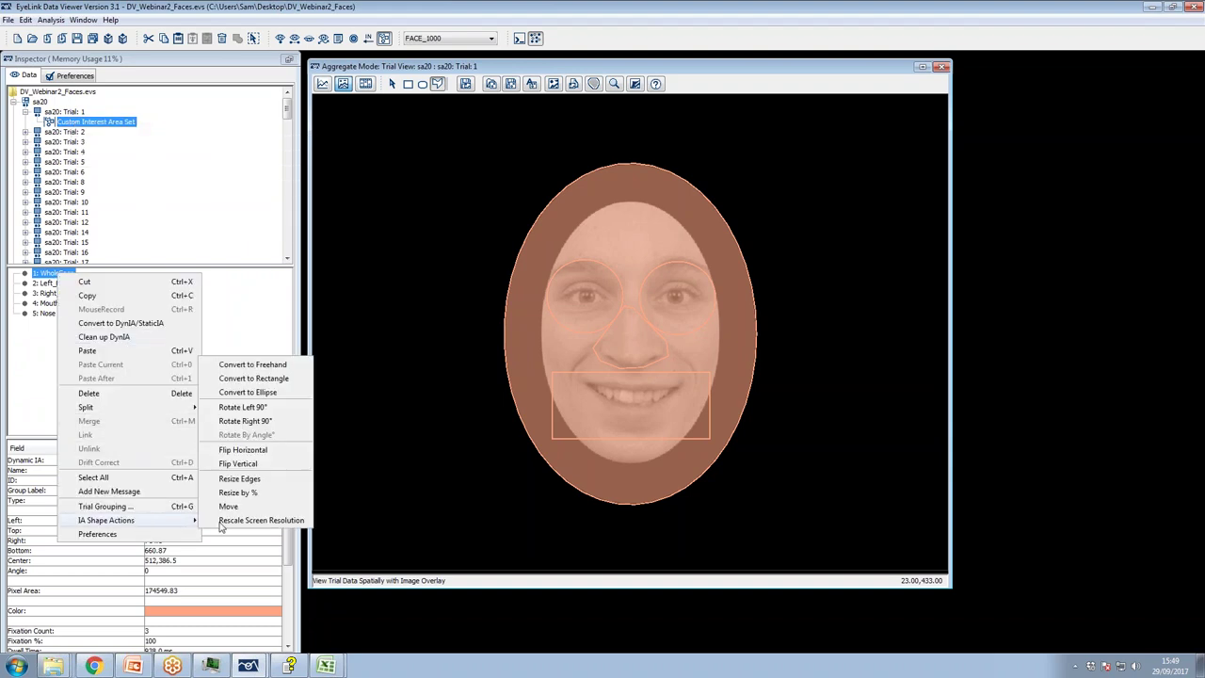
pyautogui.click(235, 502)
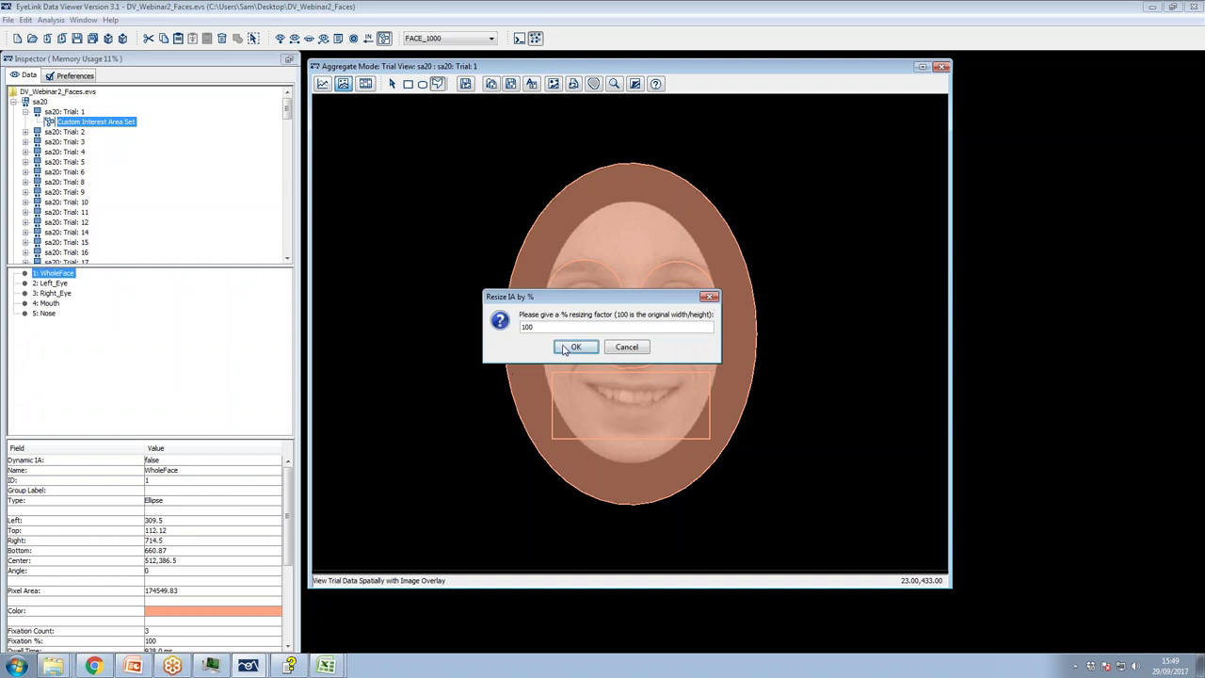
pyautogui.doubleClick(537, 327)
pyautogui.write('75')
pyautogui.click(576, 347)
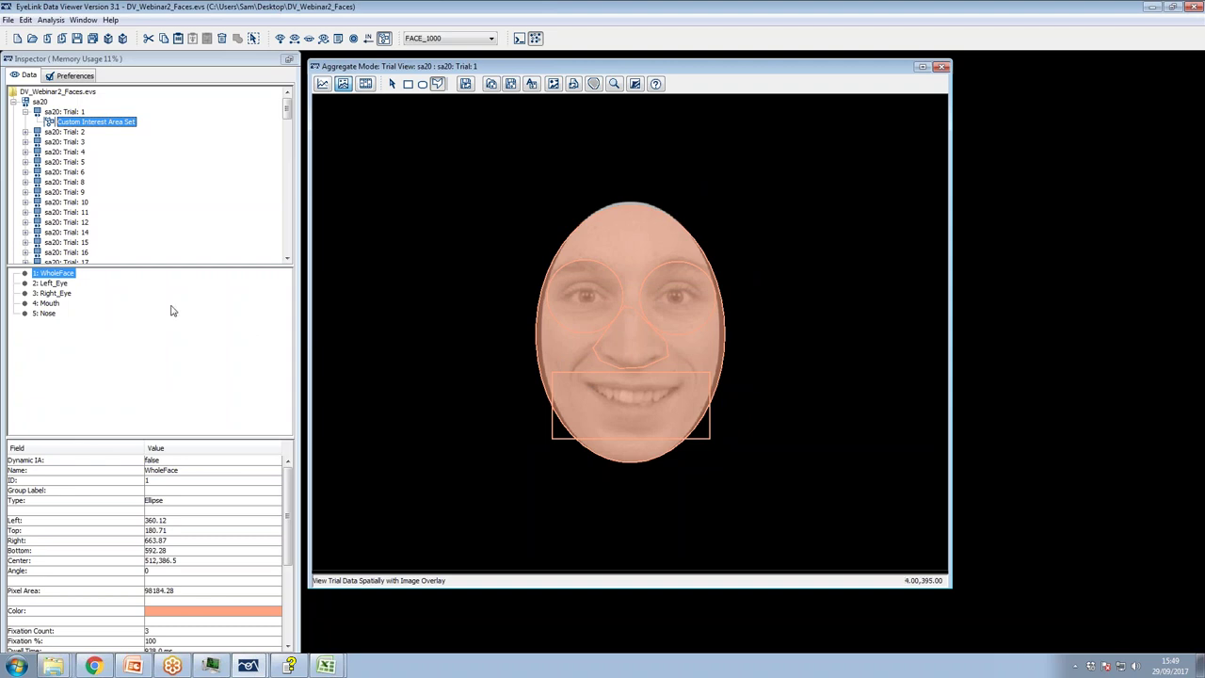
# Select Left_Eye and Right_Eye together and scale both to 105%
pyautogui.click(62, 283)
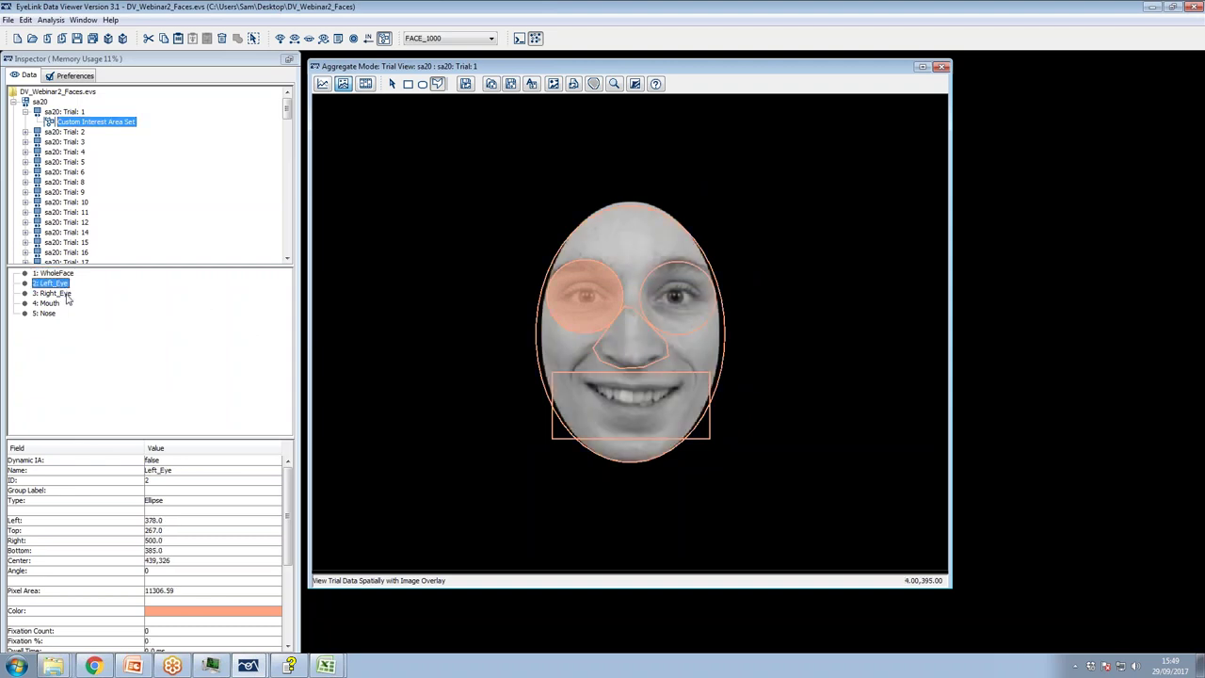
pyautogui.keyDown('ctrl'); pyautogui.click(65, 293); pyautogui.keyUp('ctrl')
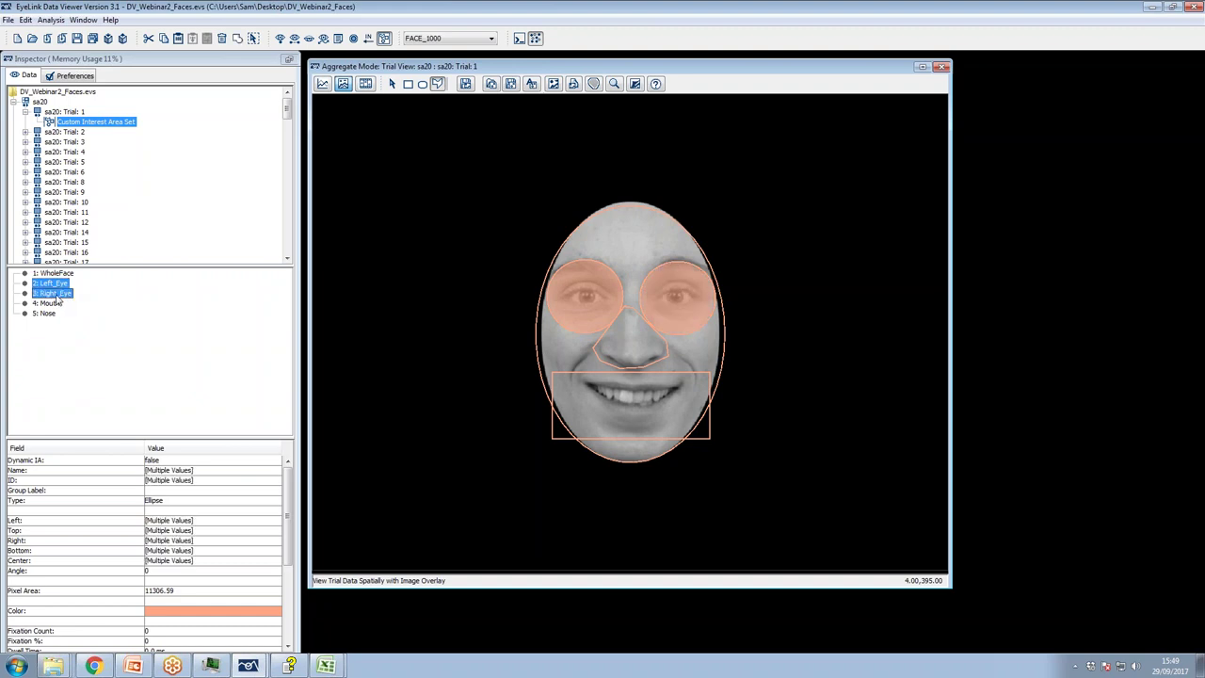
pyautogui.rightClick(58, 297)
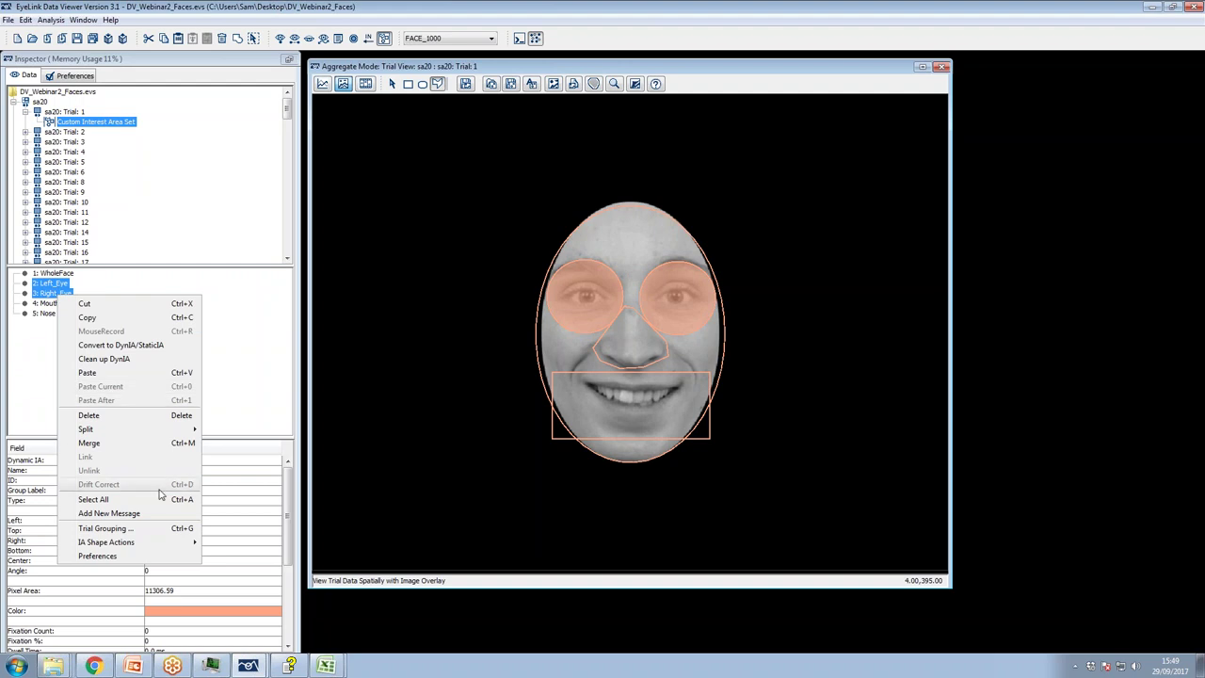
pyautogui.moveTo(169, 543)
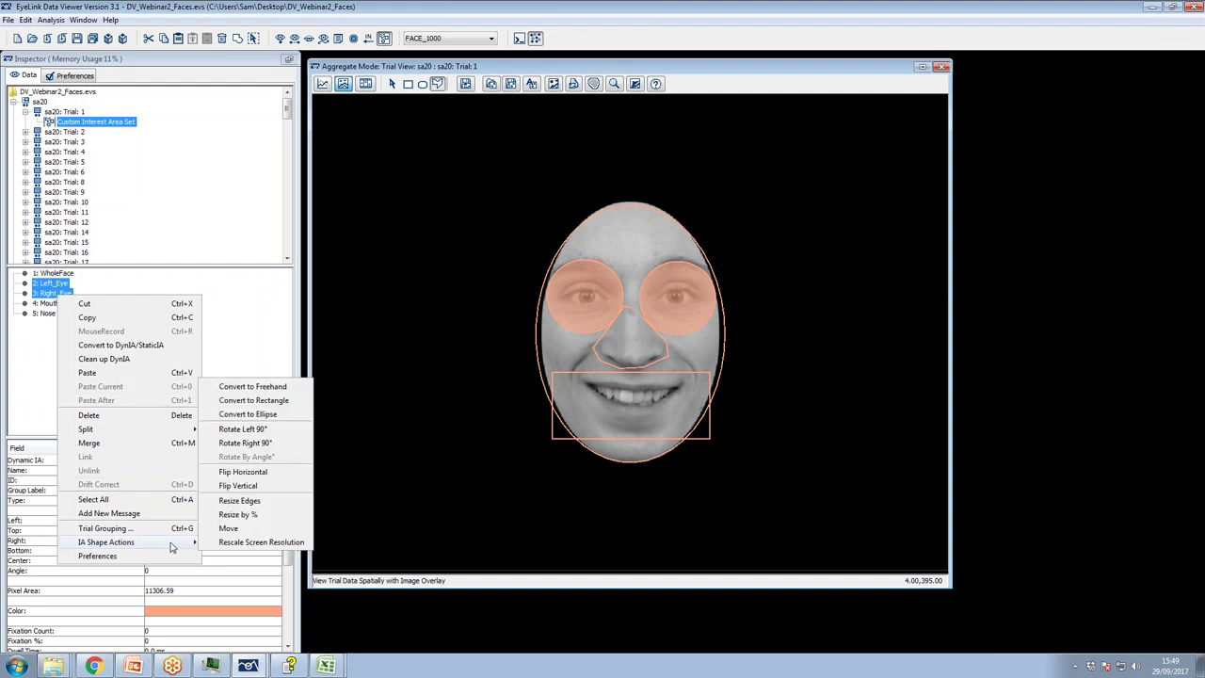
pyautogui.click(236, 515)
pyautogui.doubleClick(526, 327)
pyautogui.write('10')
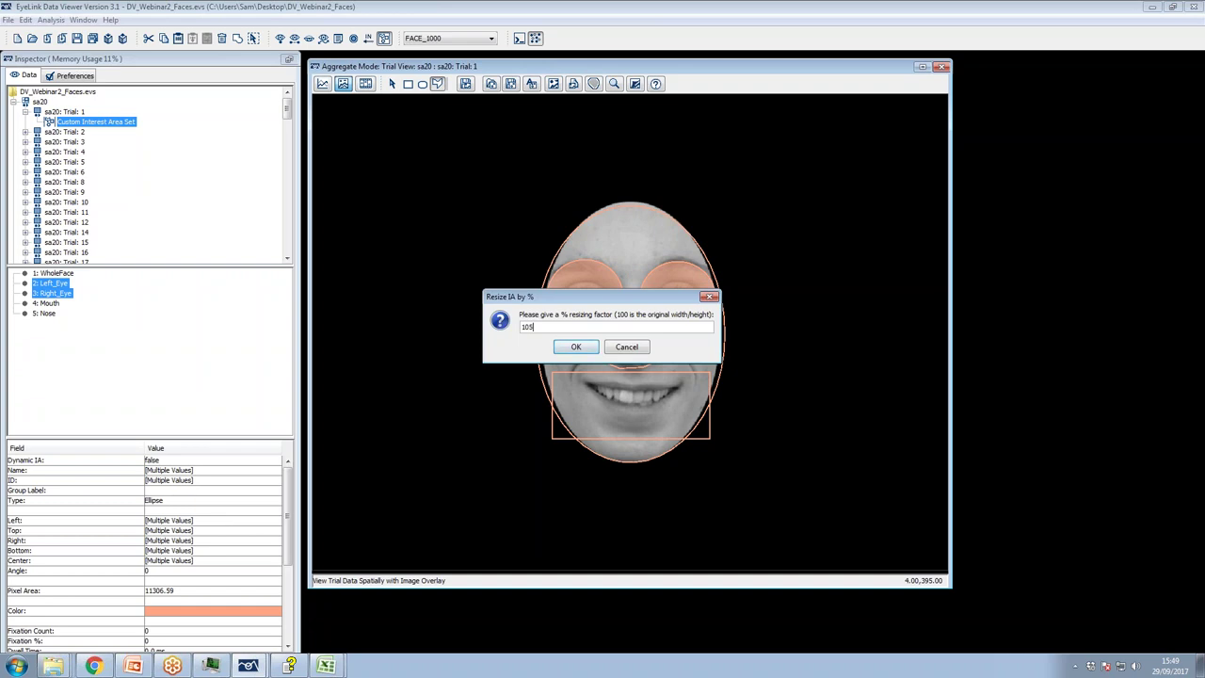
pyautogui.write('5')
pyautogui.click(577, 346)
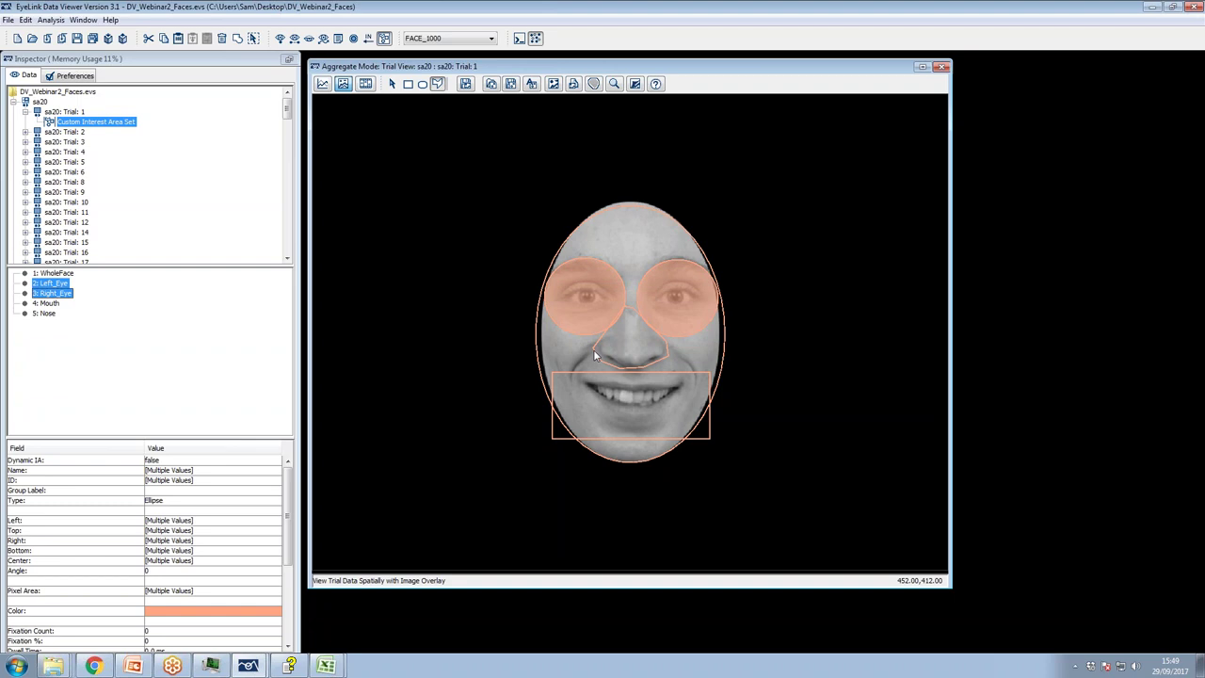
# Reshape the freehand Nose area by moving its left and lower-left outline points, then reselect Nose
pyautogui.click(45, 314)
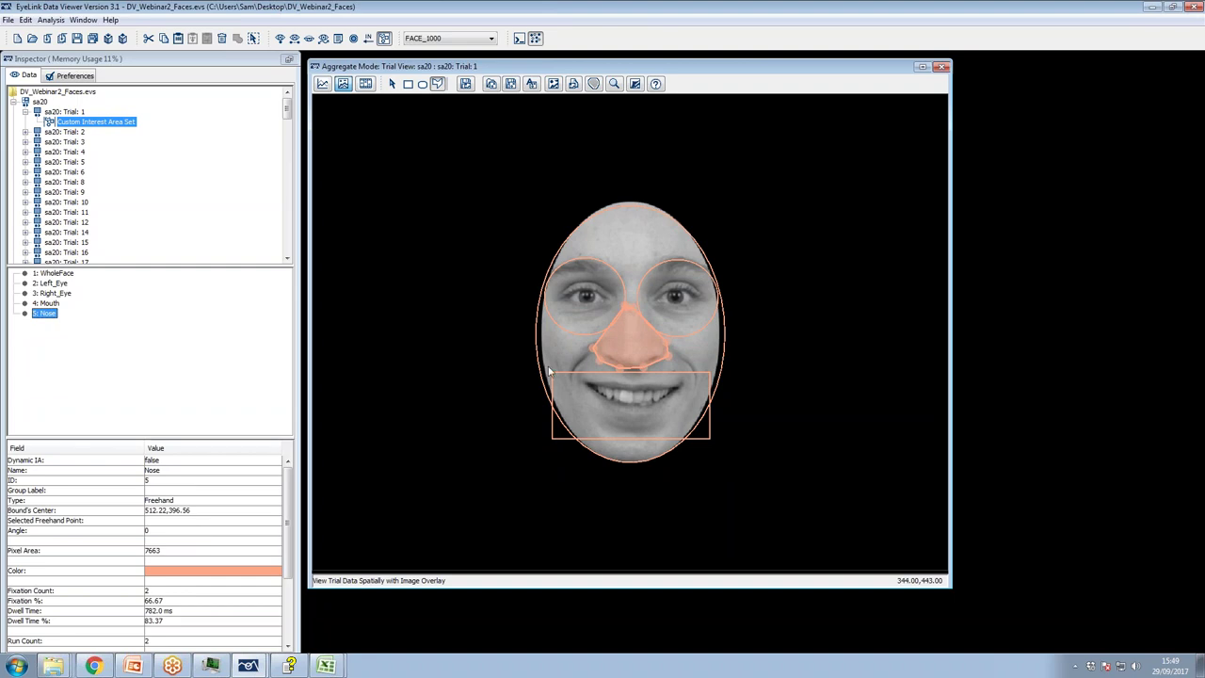
pyautogui.moveTo(593, 352); pyautogui.dragTo(631, 314)
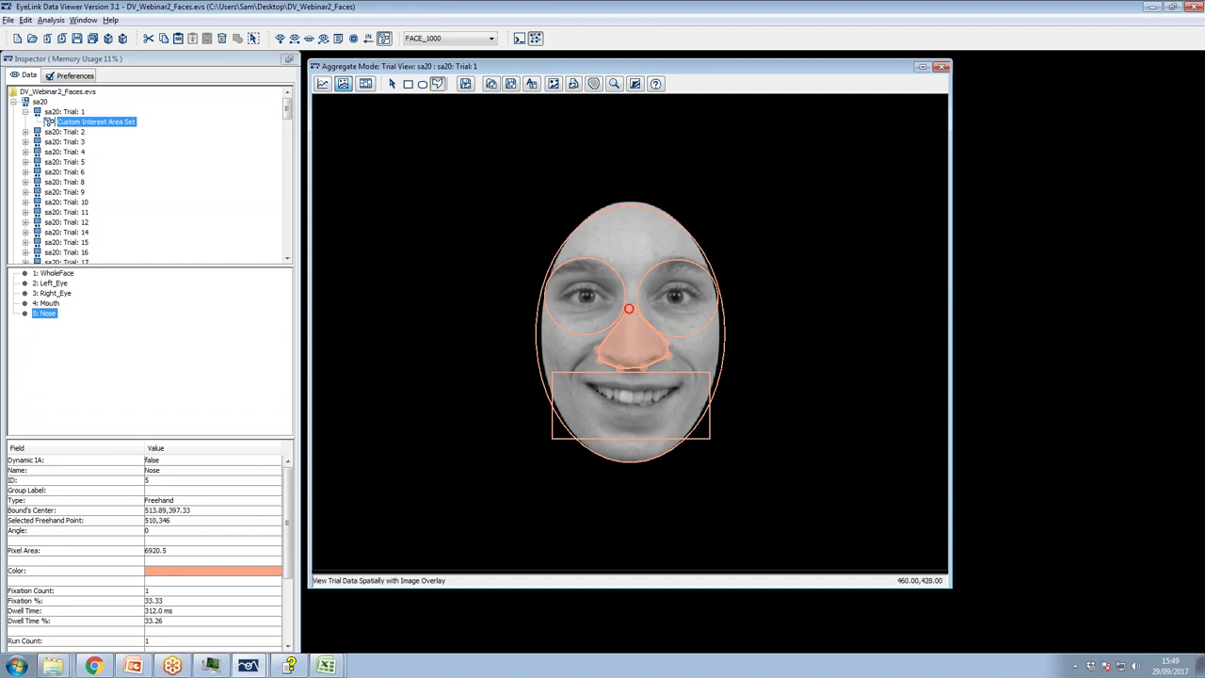
pyautogui.moveTo(599, 359); pyautogui.dragTo(597, 361)
pyautogui.click(597, 348)
pyautogui.click(253, 38)
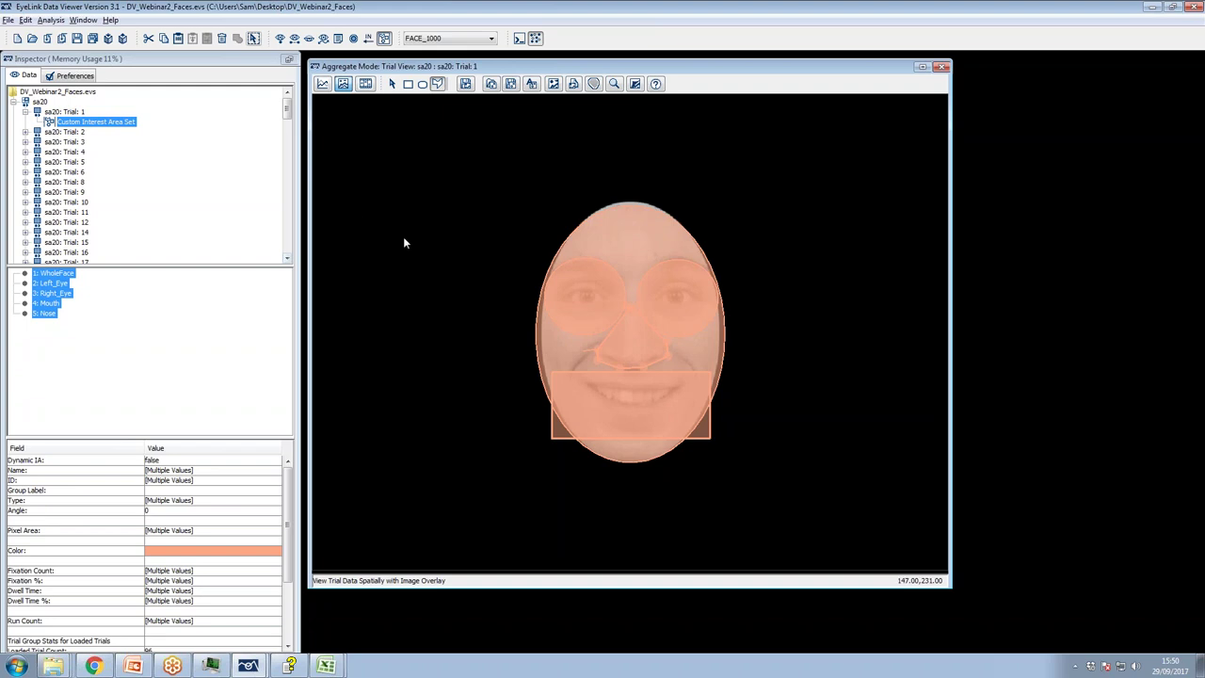
pyautogui.click(52, 303)
pyautogui.click(52, 314)
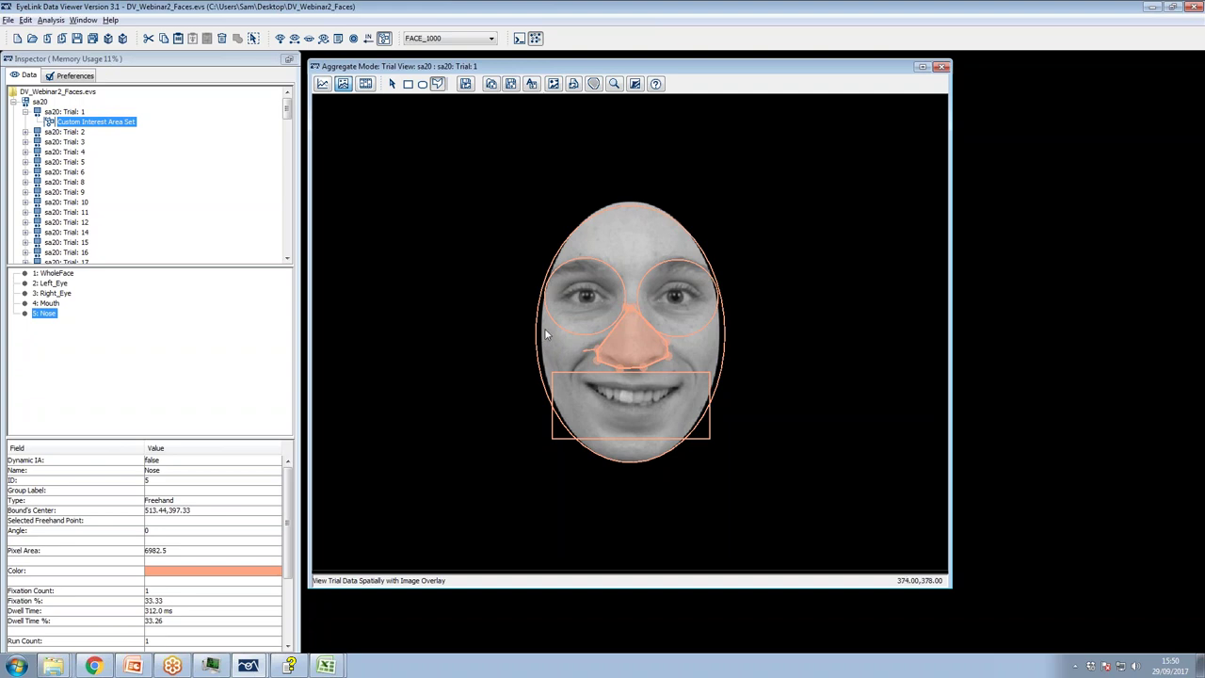
# Dismiss the Nose actions menu, return to the Select tool and pick 1: WholeFace
pyautogui.rightClick(49, 314)
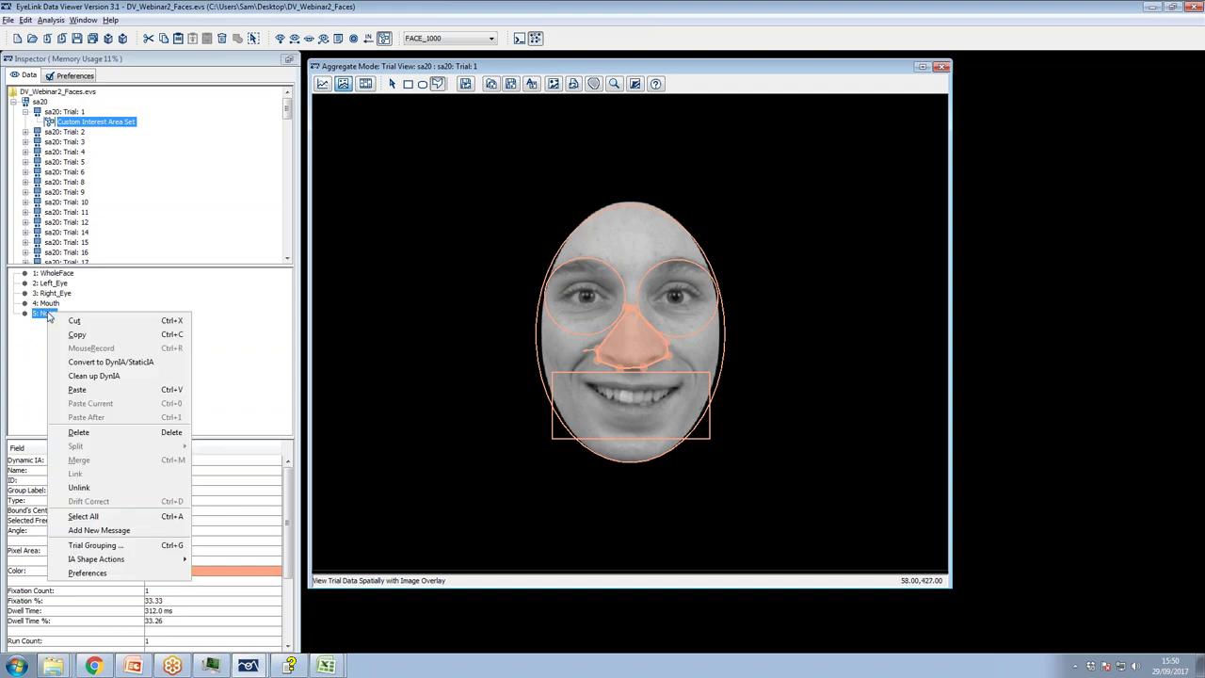
pyautogui.moveTo(124, 562)
pyautogui.click(436, 449)
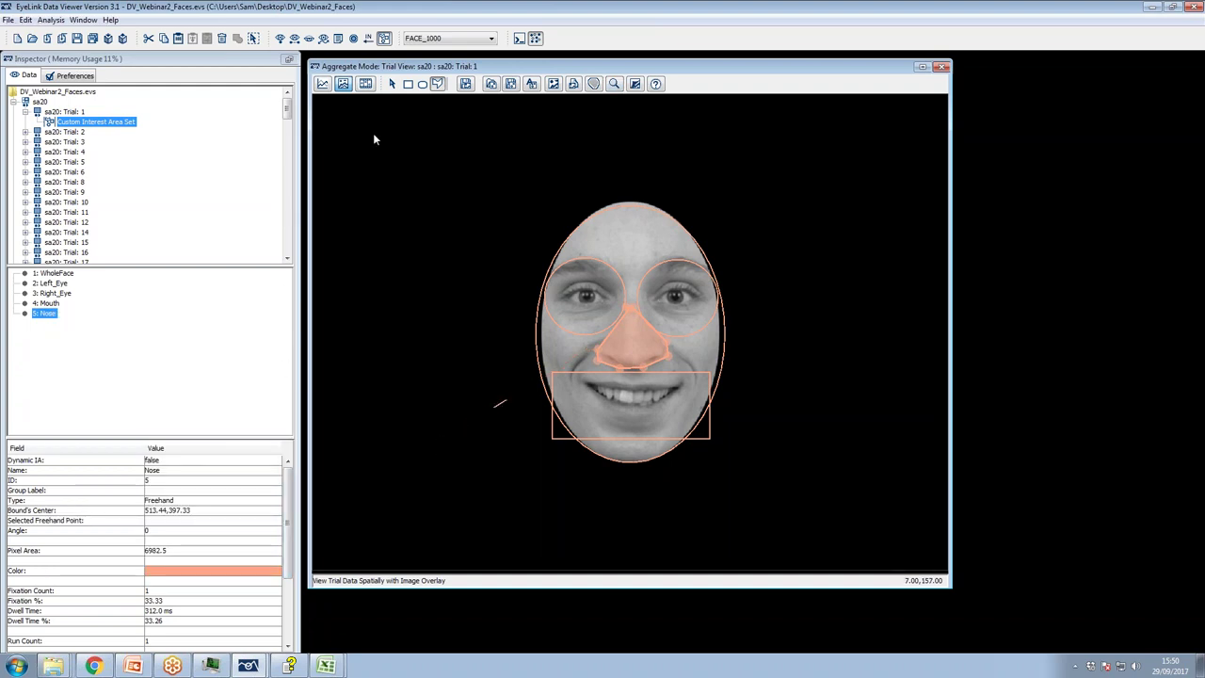
pyautogui.click(392, 84)
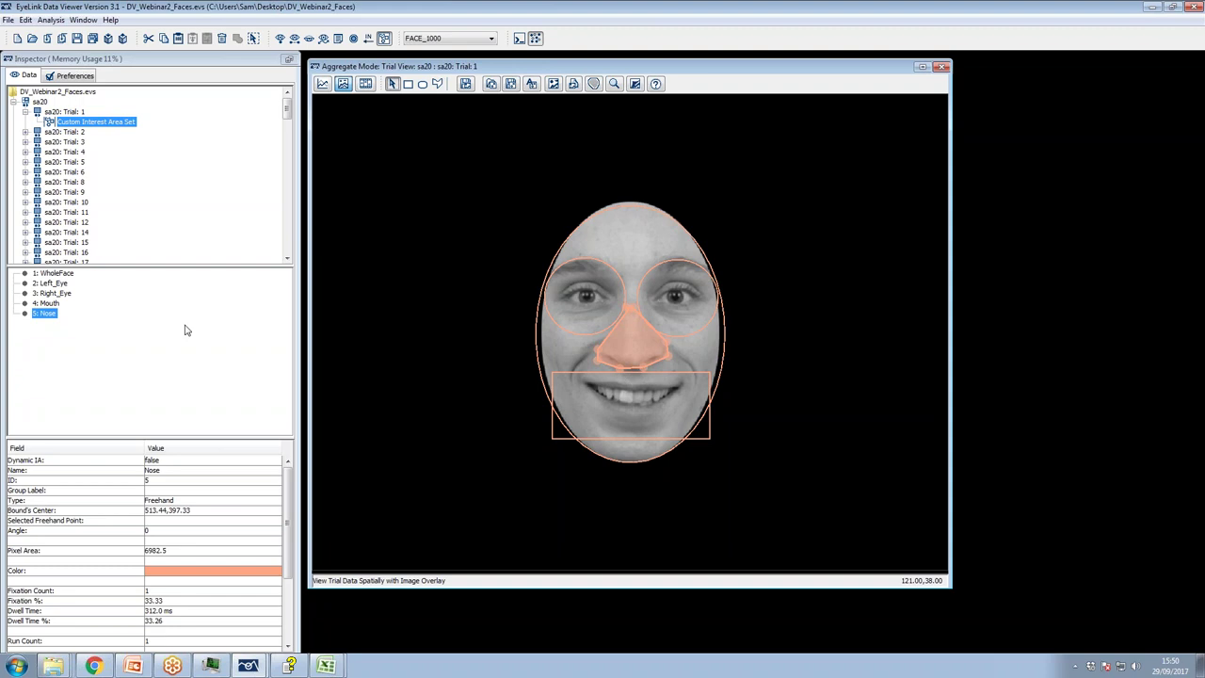
pyautogui.click(47, 275)
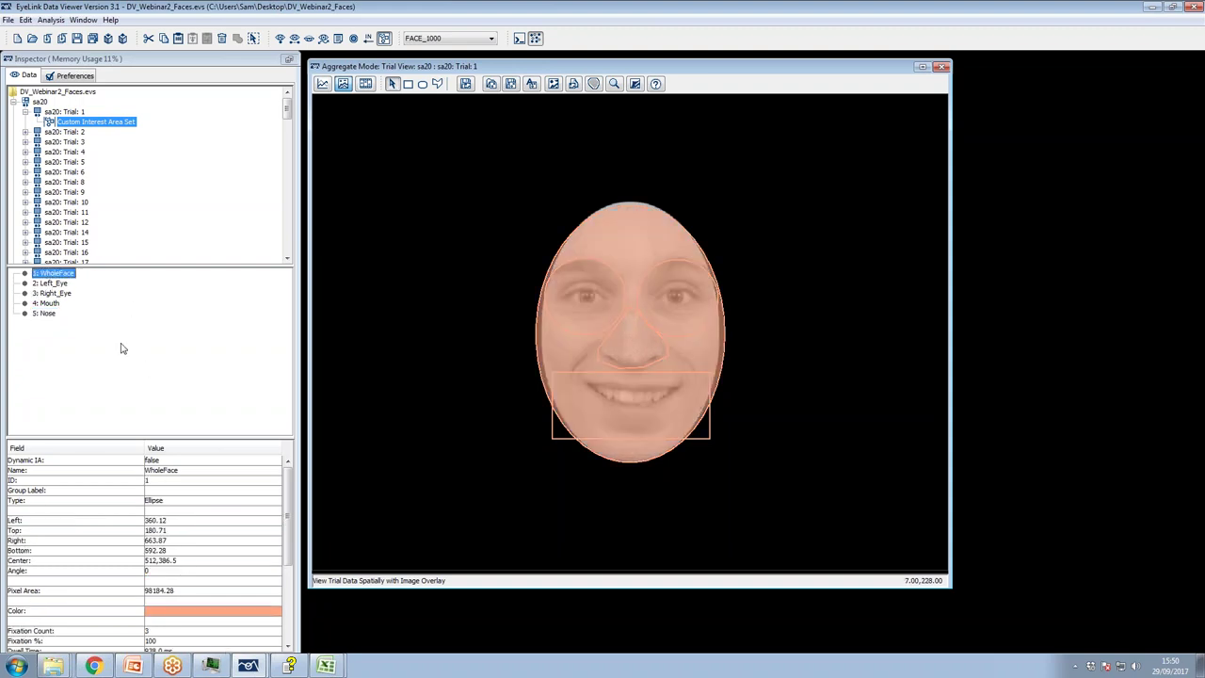
# Push the WholeFace ellipse edges outward by 10 pixels using its edge-resize settings
pyautogui.rightClick(68, 276)
pyautogui.moveTo(162, 520)
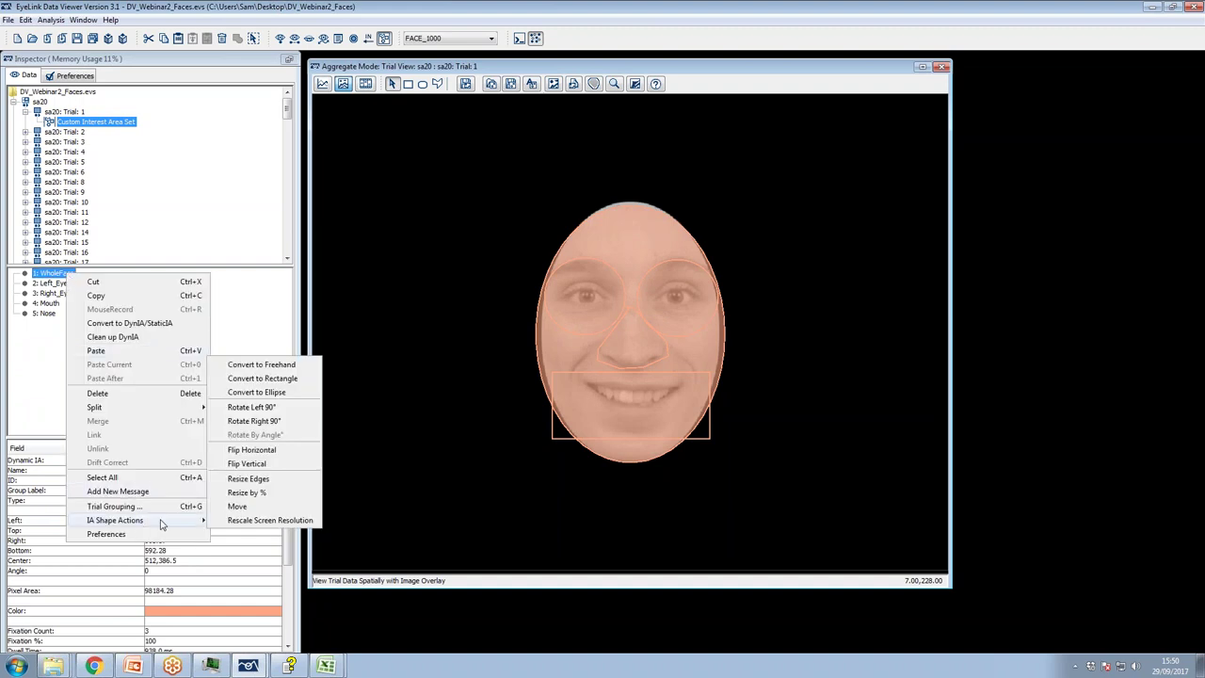
pyautogui.click(241, 478)
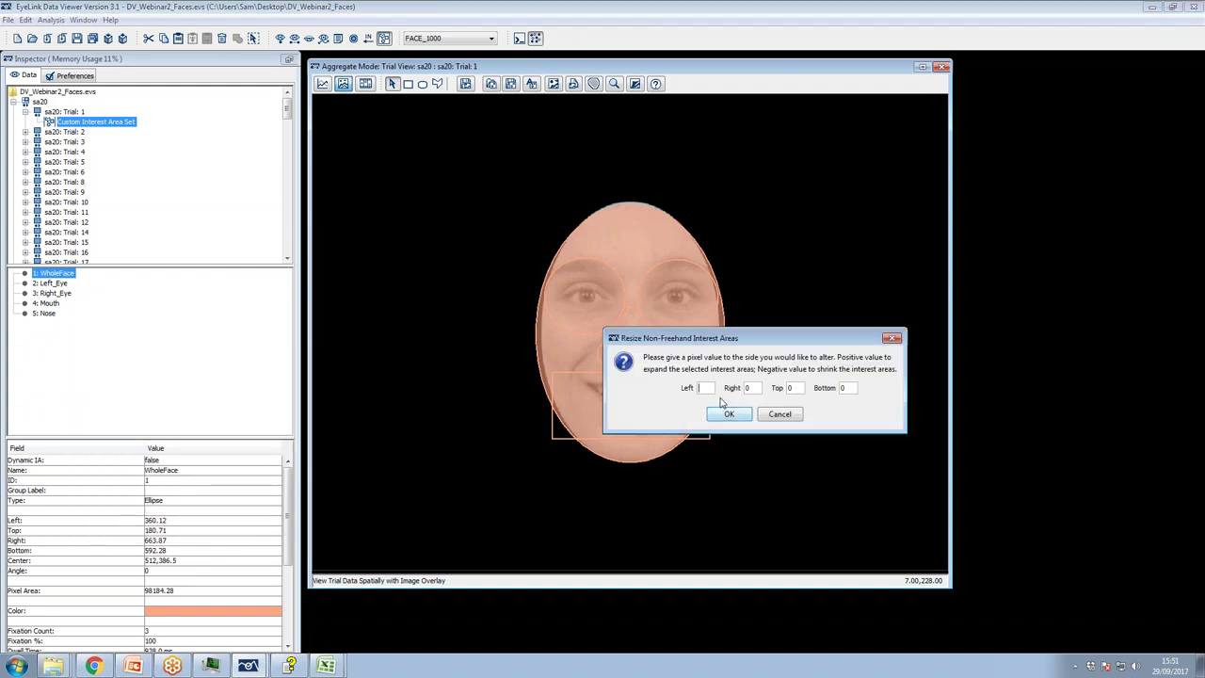
pyautogui.write('10')
pyautogui.click(729, 414)
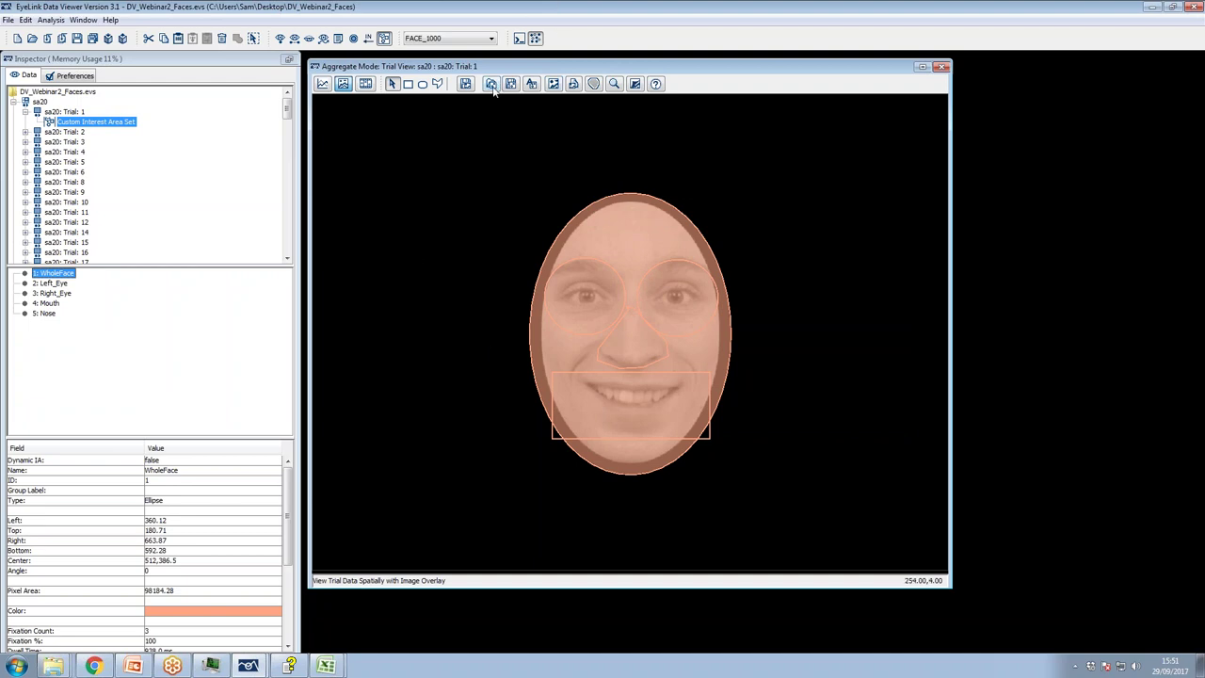
# Start saving Trial 1's set from AllFace_IA_Template.ias, inserting 'Large' into the file name
pyautogui.click(74, 133)
pyautogui.click(80, 122)
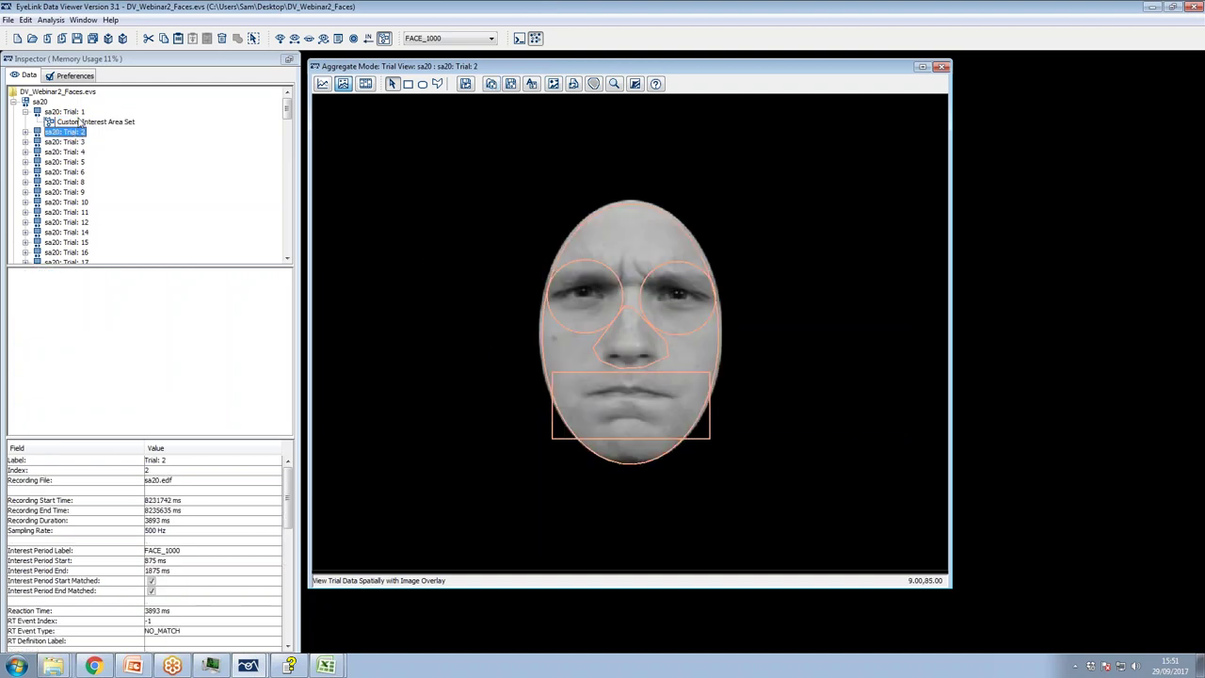
pyautogui.click(510, 84)
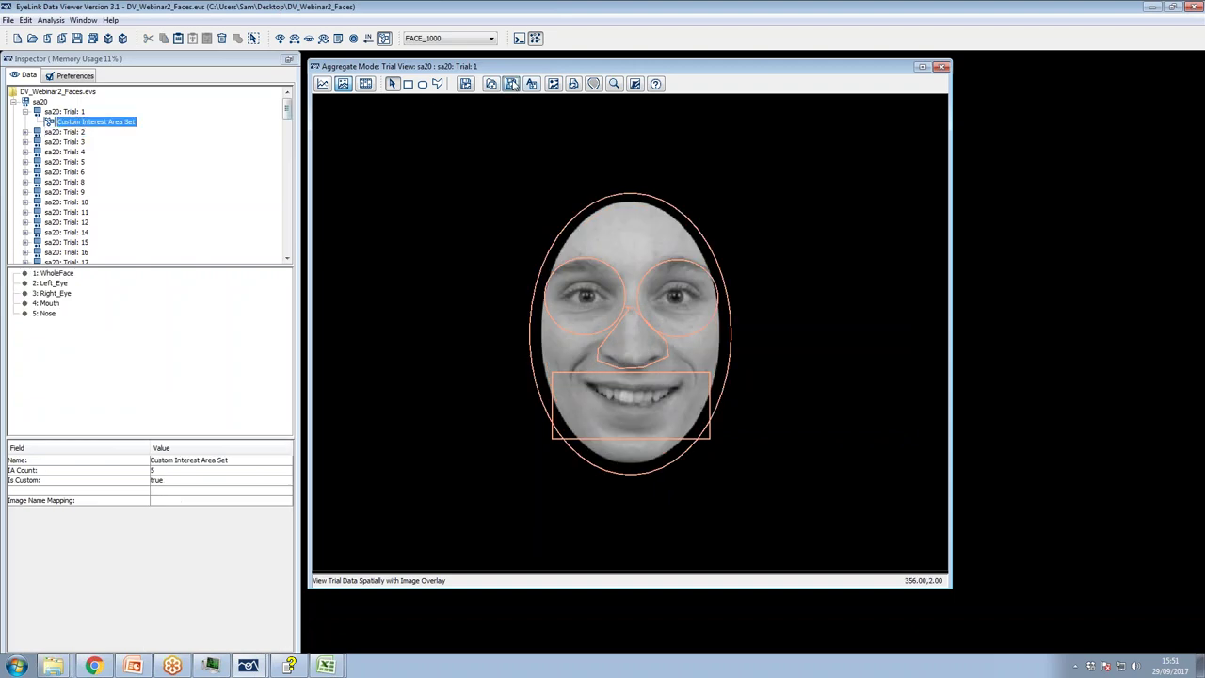
pyautogui.click(532, 272)
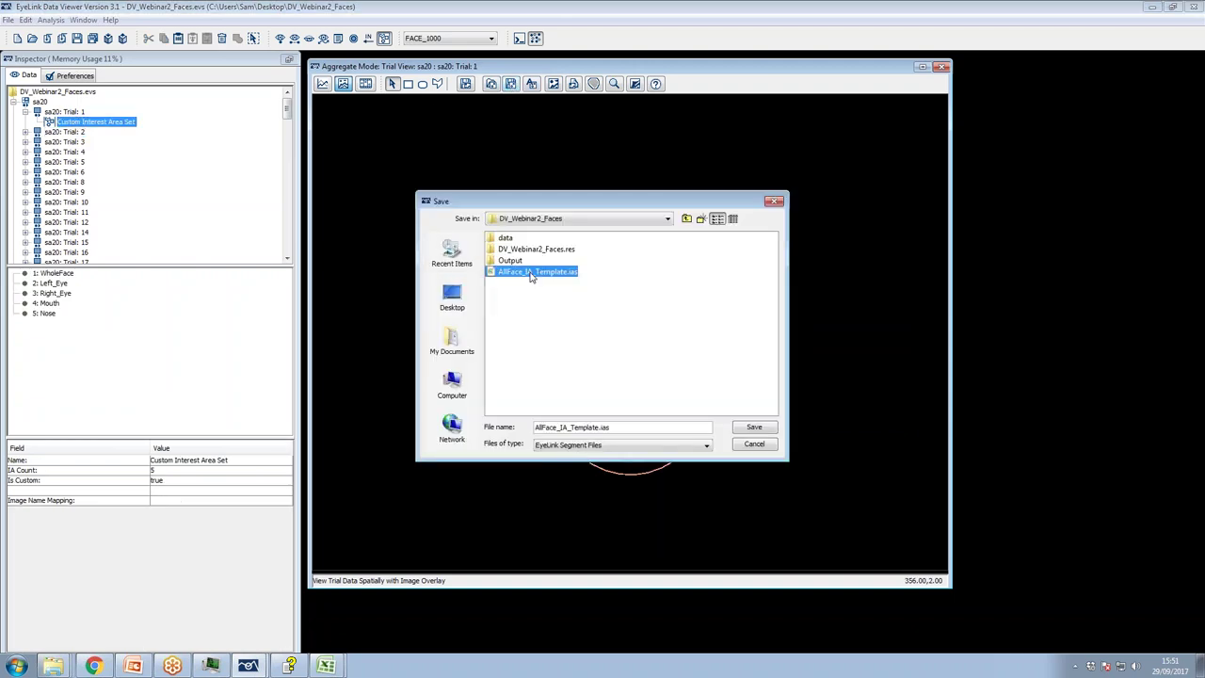
pyautogui.click(600, 429)
pyautogui.write('Large')
# Save as AllFace_IA_Template_Larger.ias and regroup the session's trials by AllTrials
pyautogui.click(753, 427)
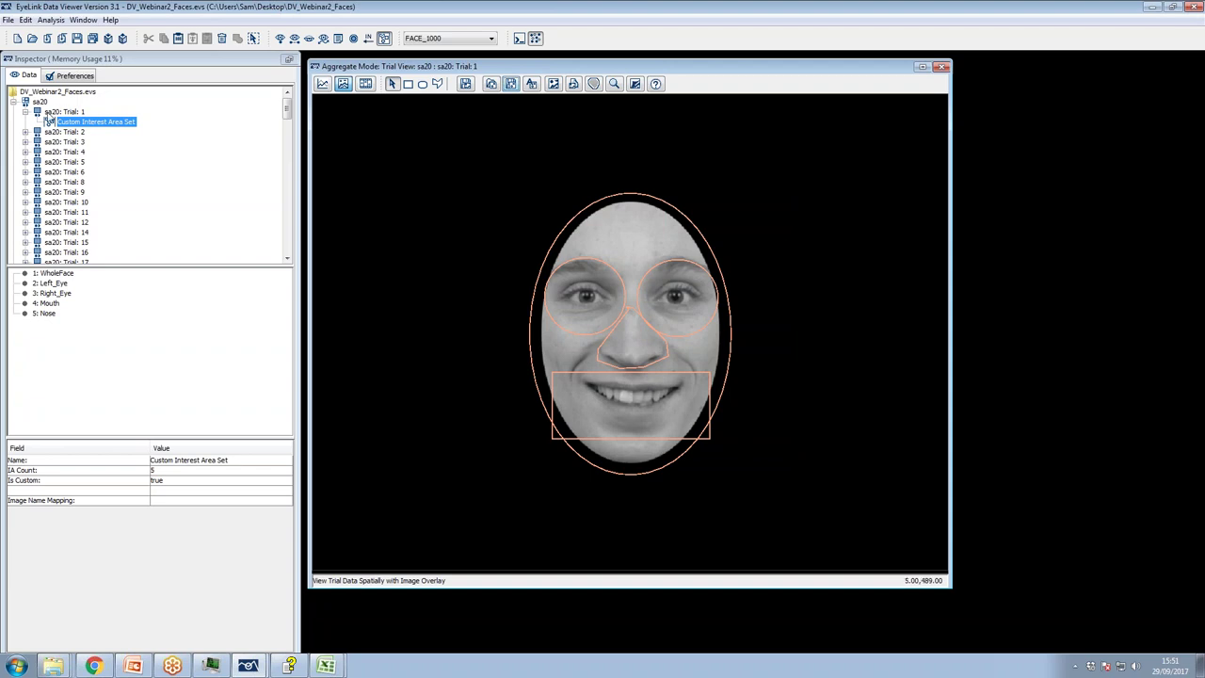
pyautogui.click(58, 92)
pyautogui.rightClick(61, 94)
pyautogui.click(83, 114)
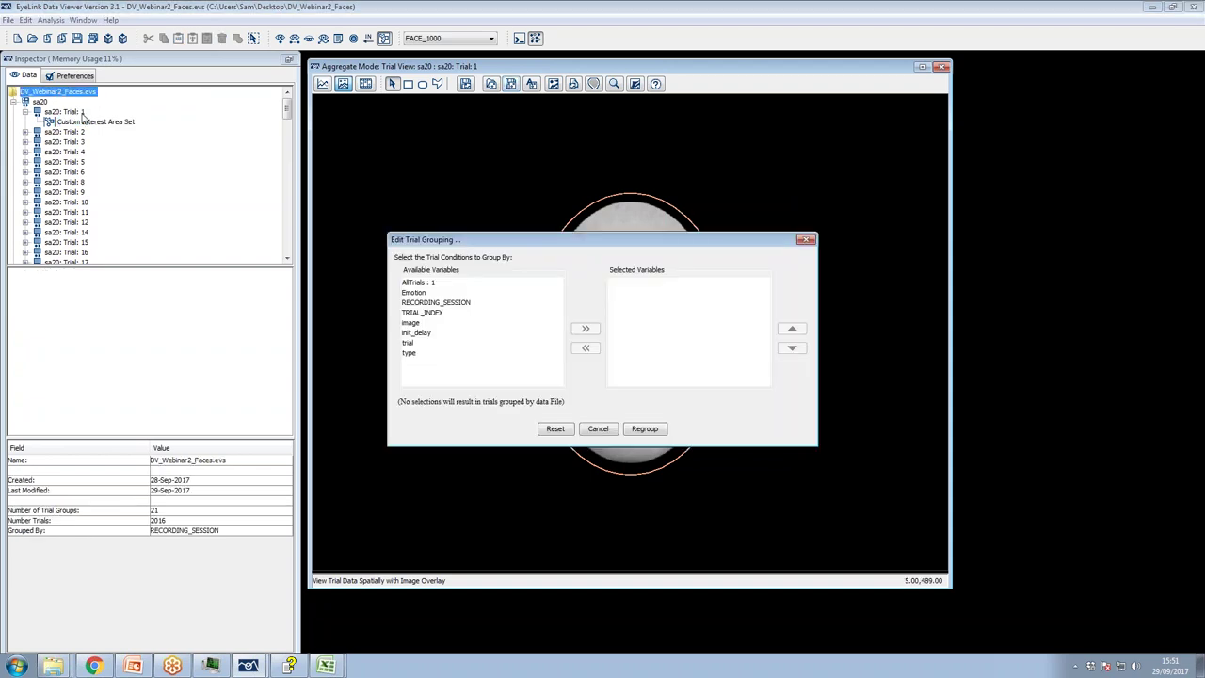
pyautogui.click(404, 283)
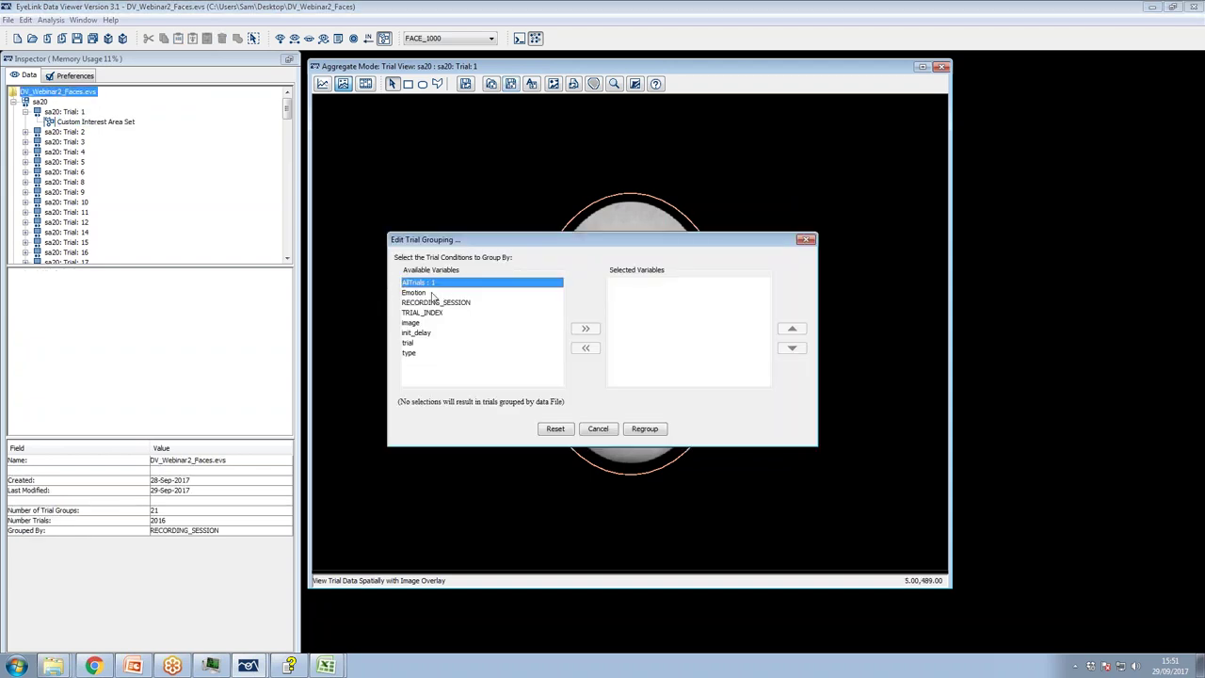
pyautogui.click(585, 330)
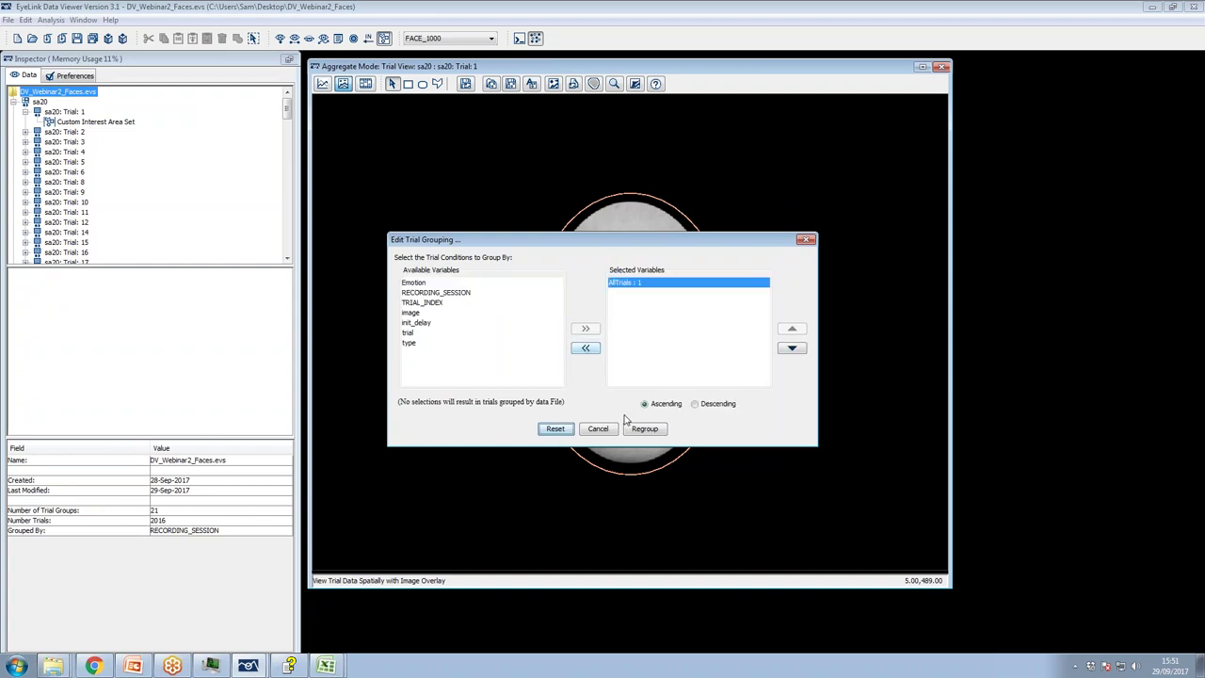
pyautogui.click(645, 426)
# Set AllFace_IA_Template_Larger.ias as the default interest area set for all 2016 trials
pyautogui.click(32, 102)
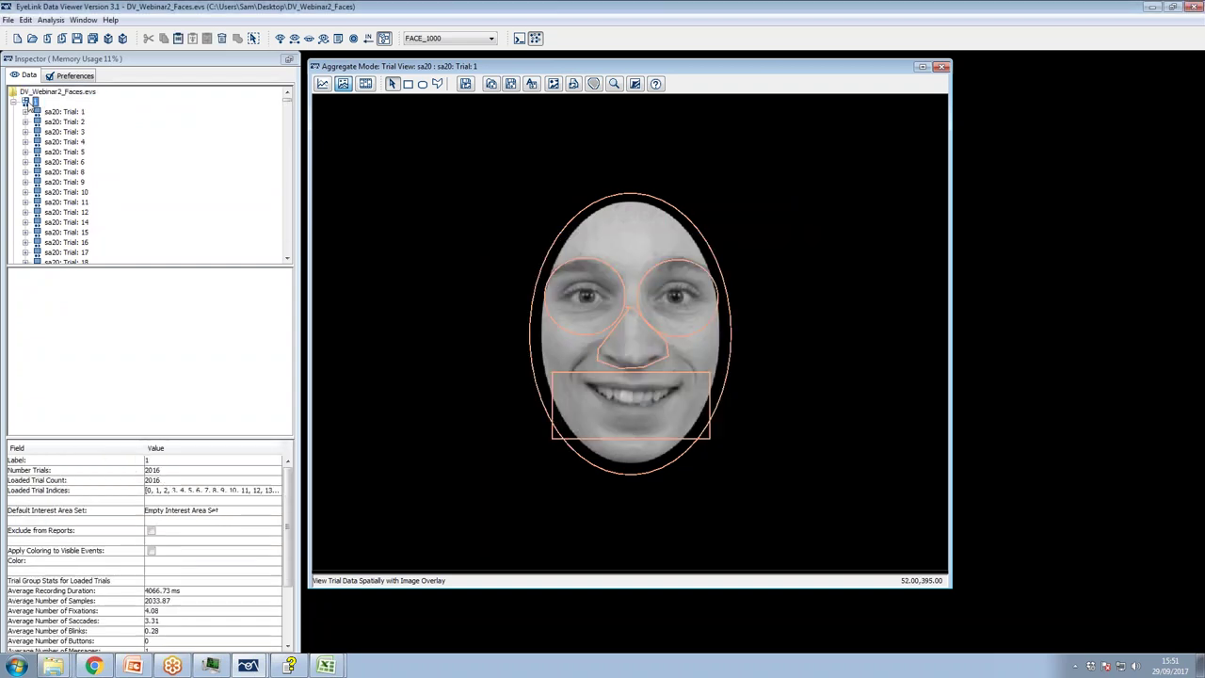
pyautogui.click(205, 514)
pyautogui.click(208, 554)
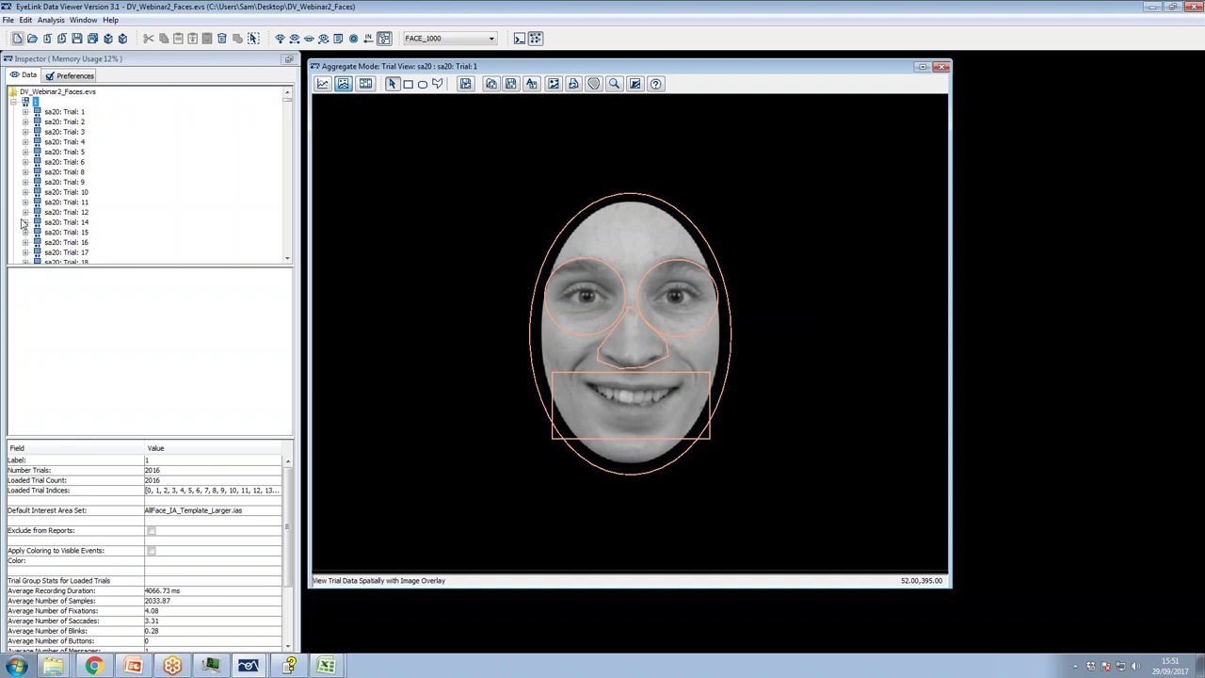
# Remove AllTrials from trial grouping and regroup trials by data file
pyautogui.rightClick(41, 94)
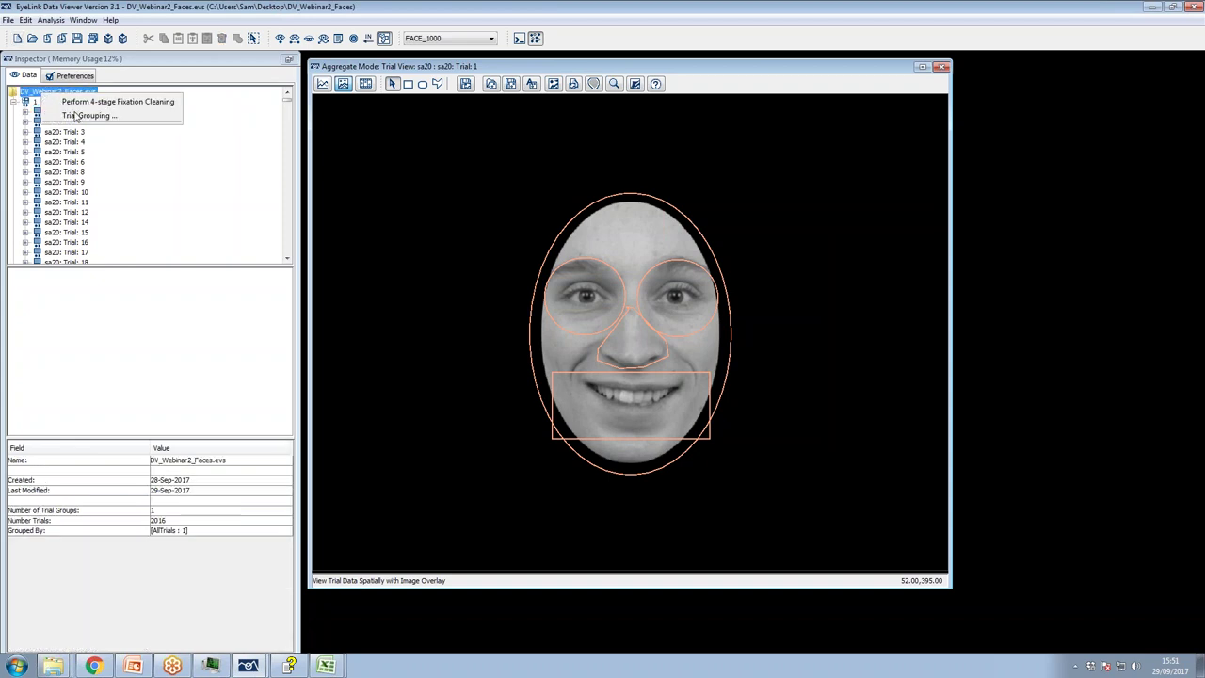
pyautogui.click(78, 115)
pyautogui.click(621, 284)
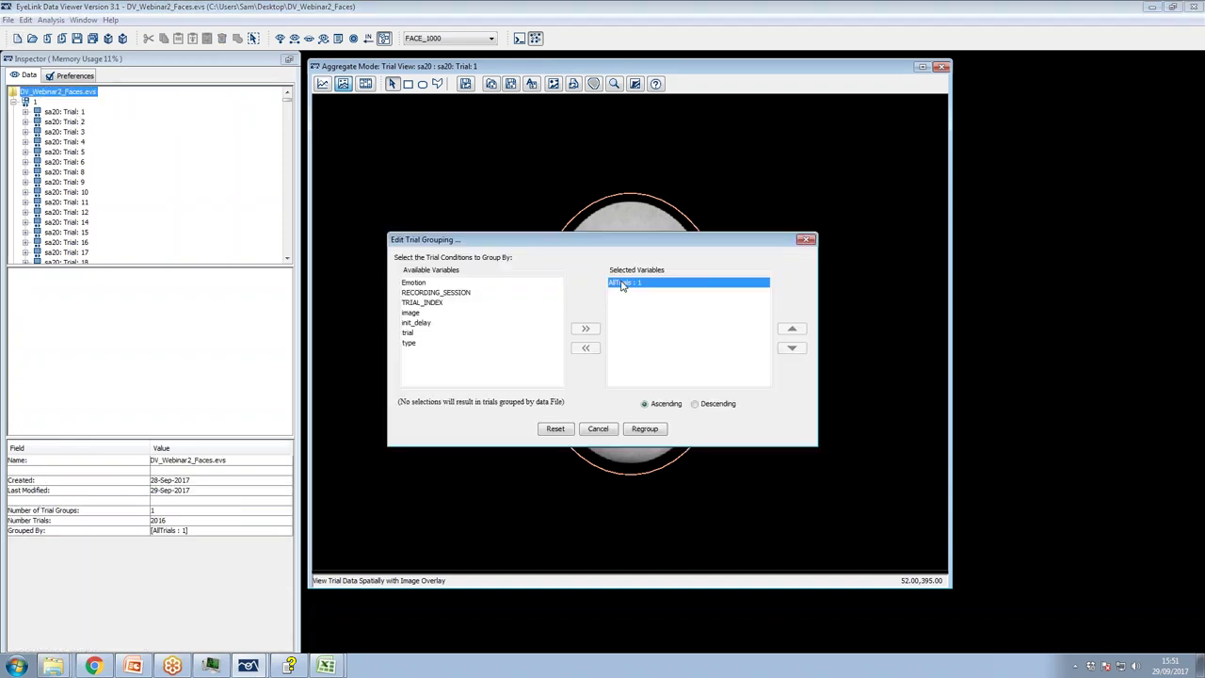
pyautogui.click(584, 347)
pyautogui.click(645, 428)
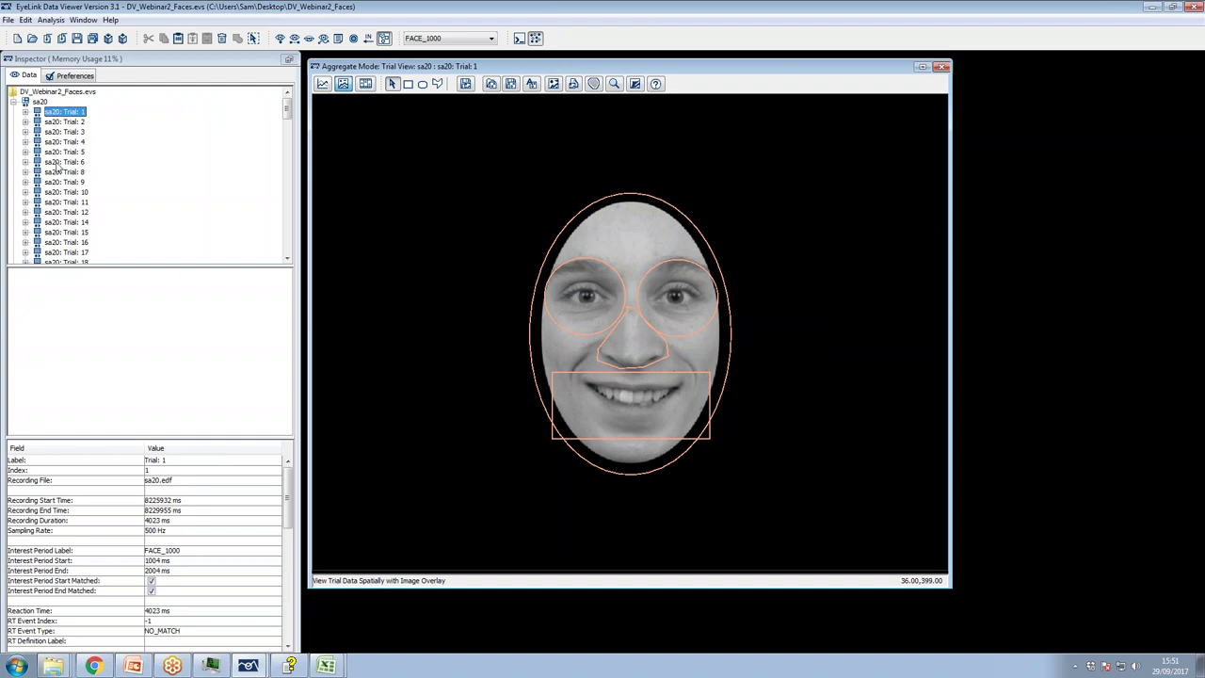
# View sa35 Trial 14 to confirm it shows the enlarged face interest areas
pyautogui.click(13, 102)
pyautogui.scroll(-5, 18, 171)
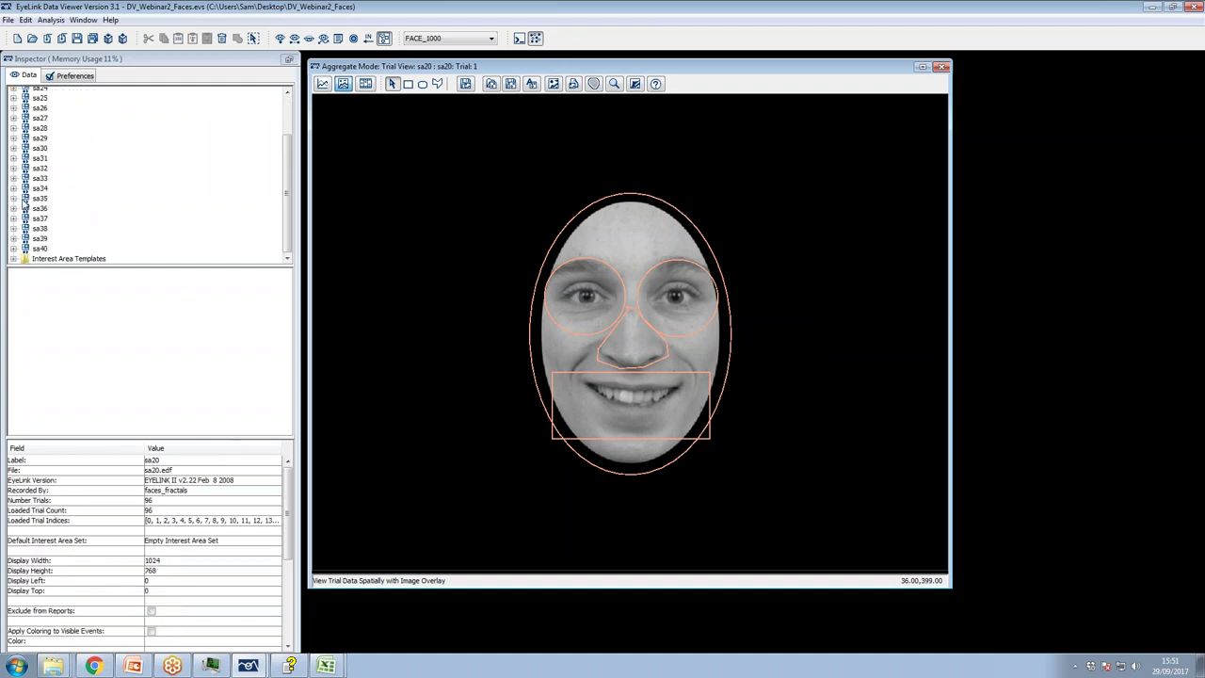
pyautogui.click(14, 196)
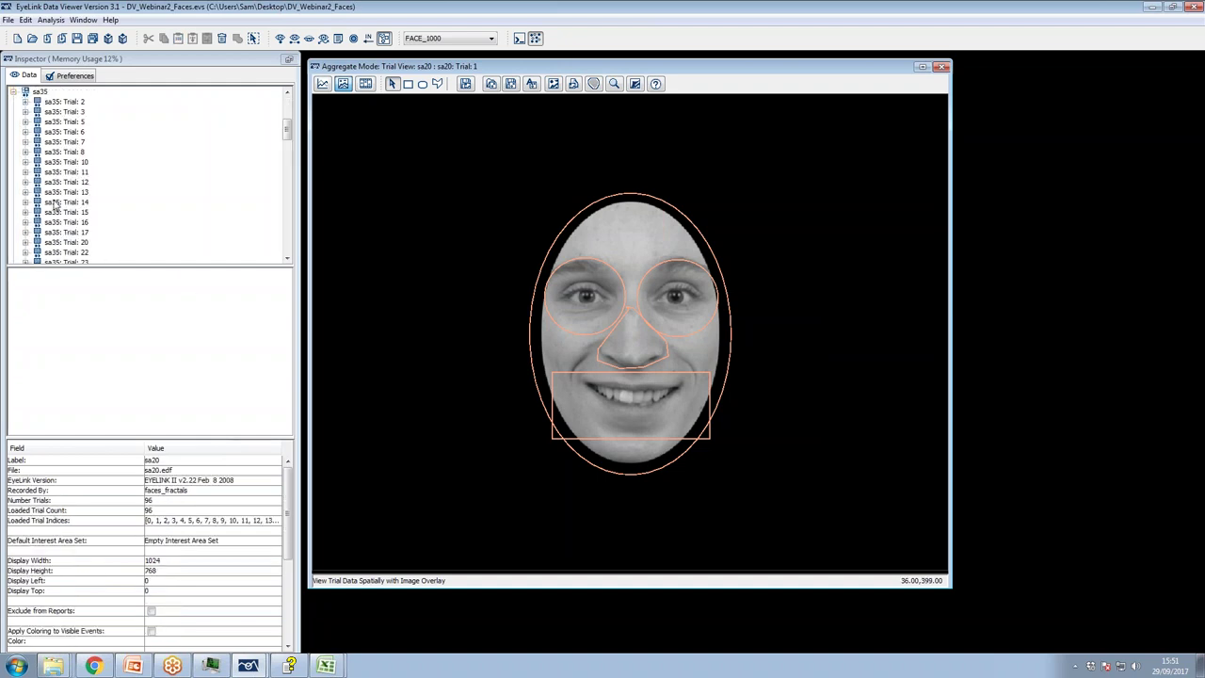
pyautogui.click(60, 202)
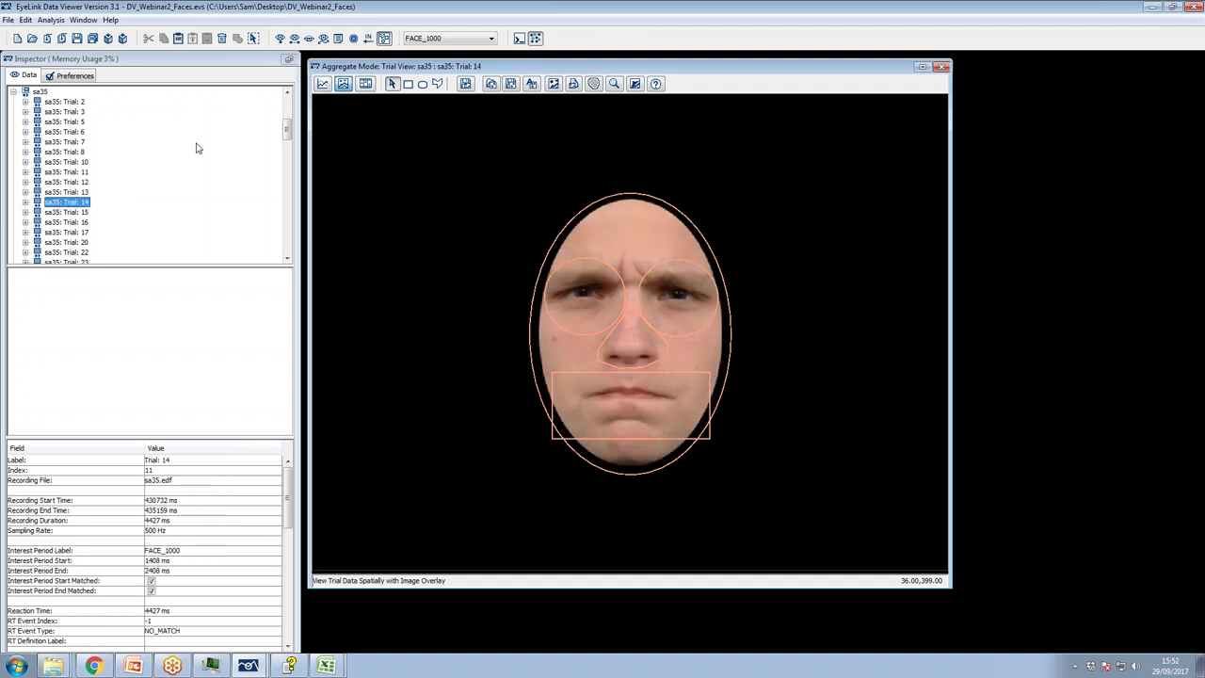
pyautogui.moveTo(288, 138); pyautogui.dragTo(288, 106)
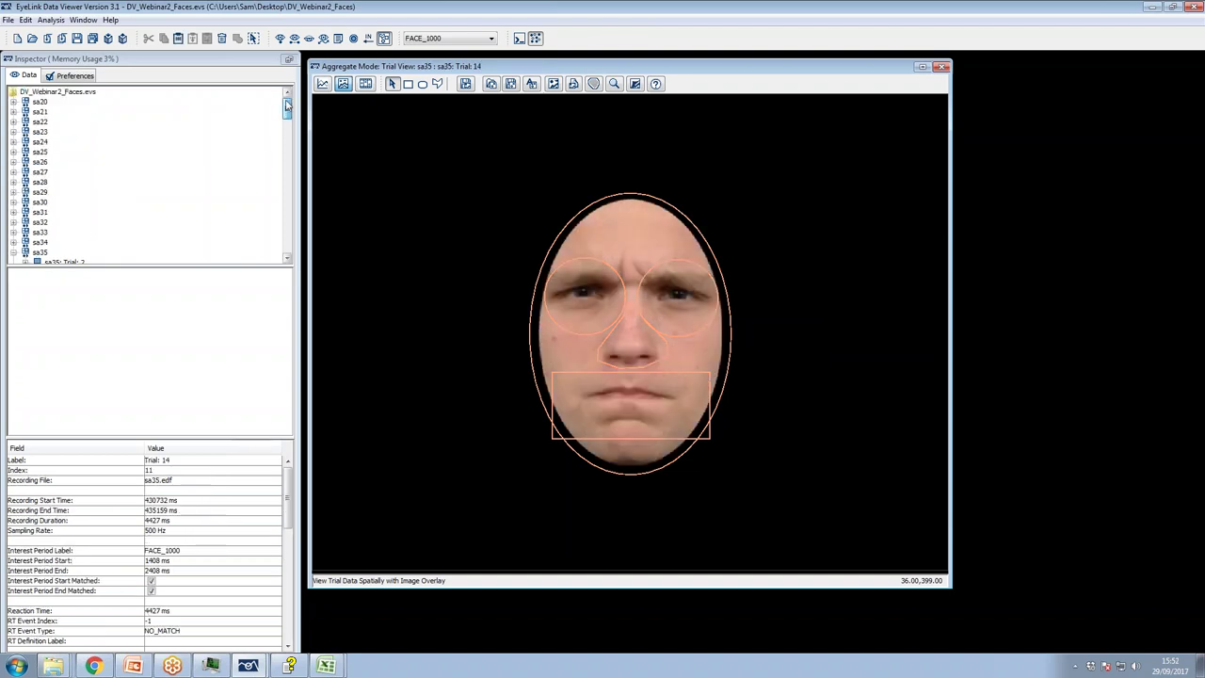
pyautogui.click(13, 253)
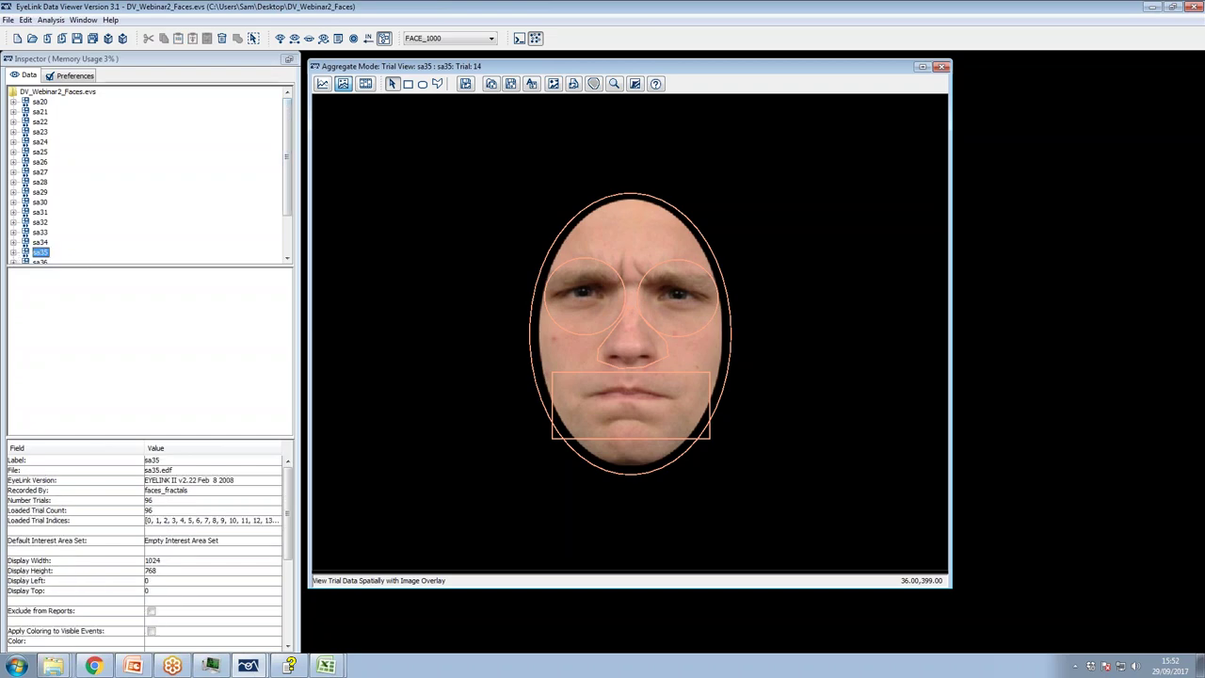
# Glance at the Interest Area Manipulation slide in PowerPoint, then return to the Faces session
pyautogui.click(132, 665)
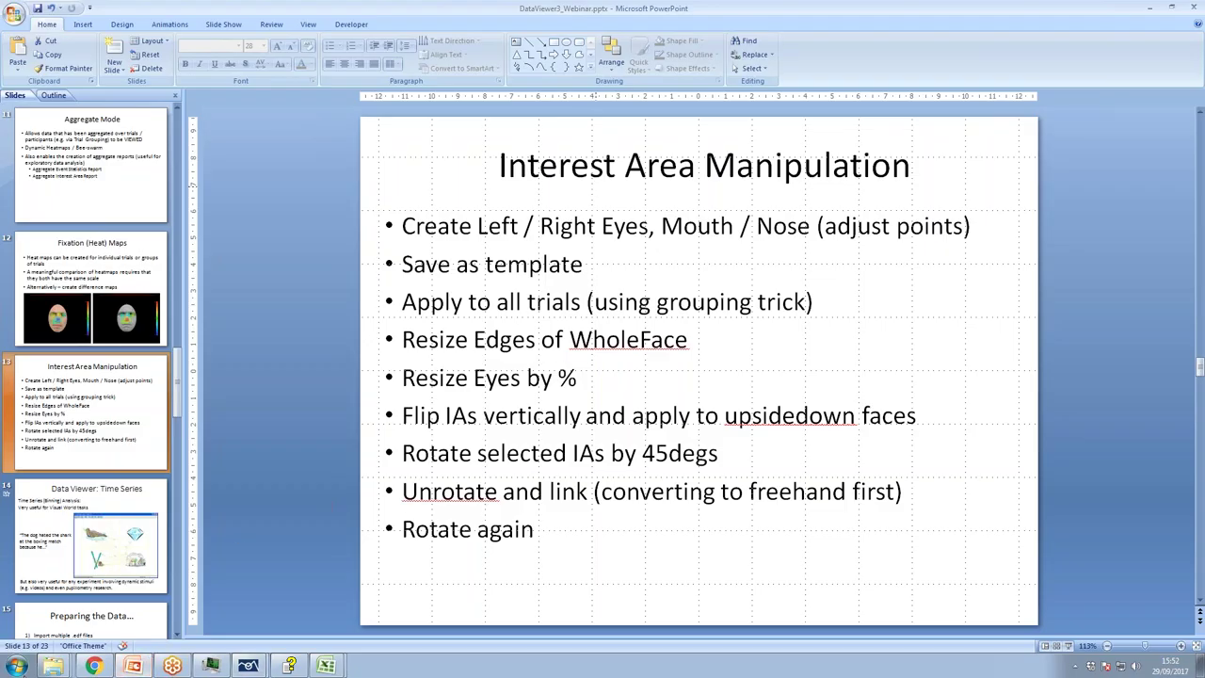
pyautogui.click(249, 665)
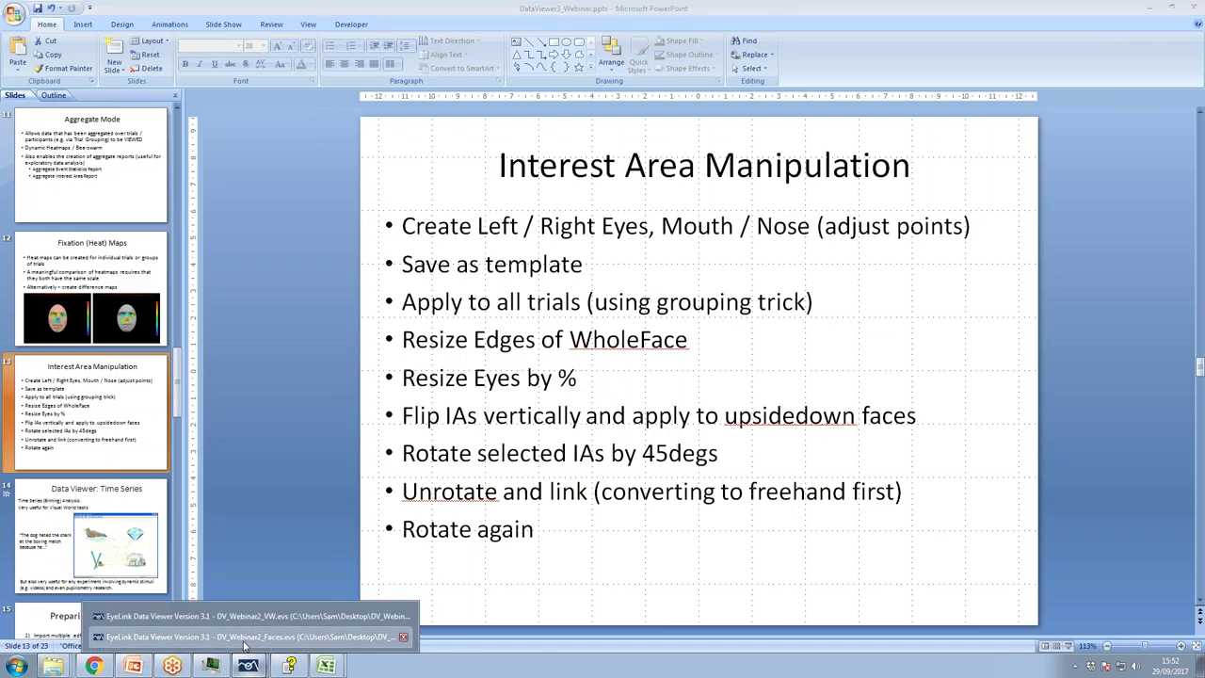
pyautogui.click(243, 638)
pyautogui.scroll(-2, 103, 143)
# Regroup the session's trials by the Emotion variable
pyautogui.scroll(2, 104, 154)
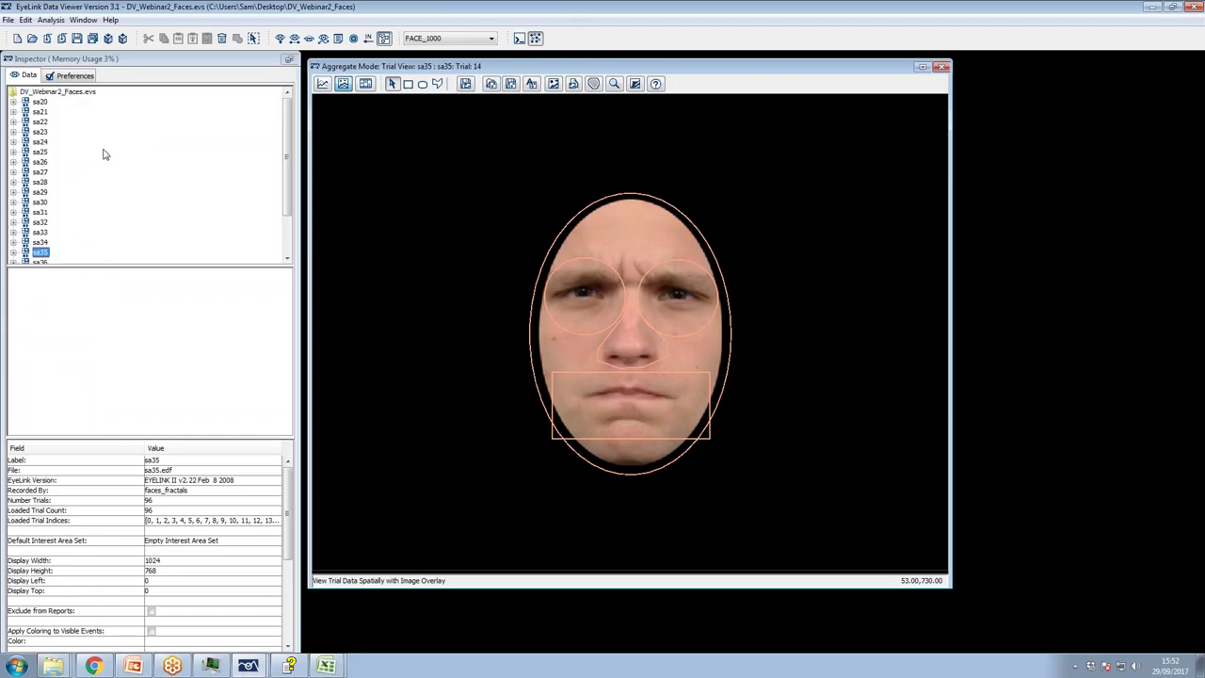
pyautogui.click(58, 95)
pyautogui.rightClick(58, 94)
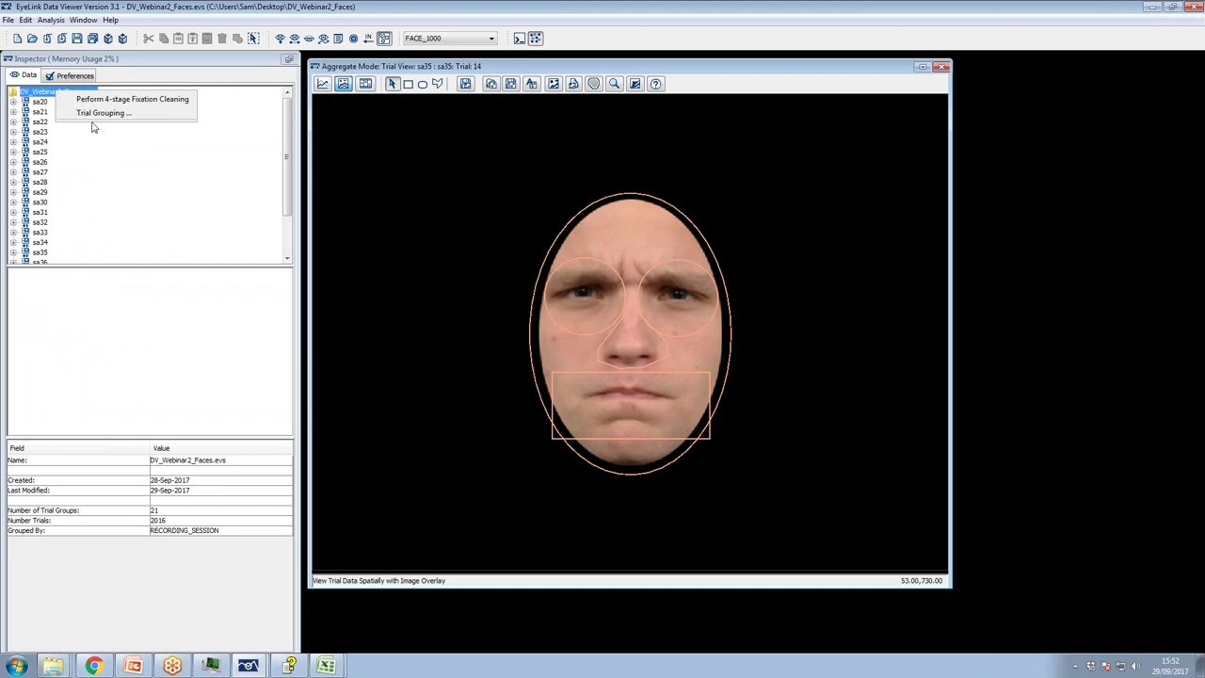
pyautogui.click(98, 113)
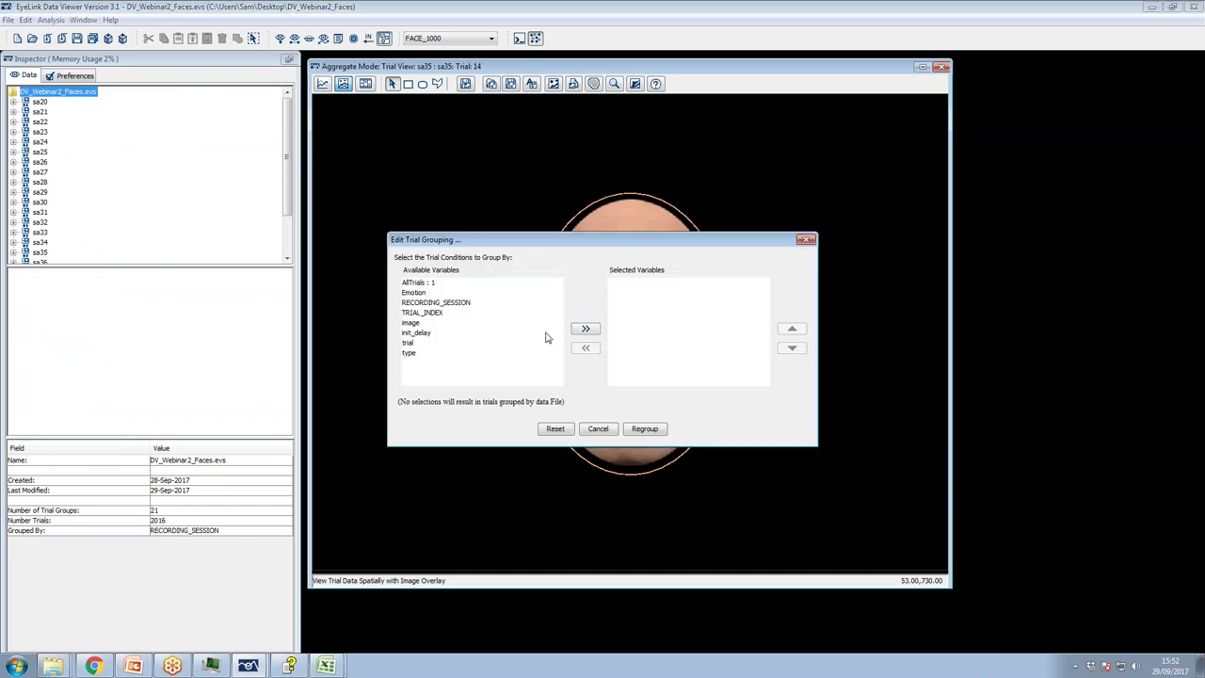
pyautogui.click(584, 328)
pyautogui.click(645, 428)
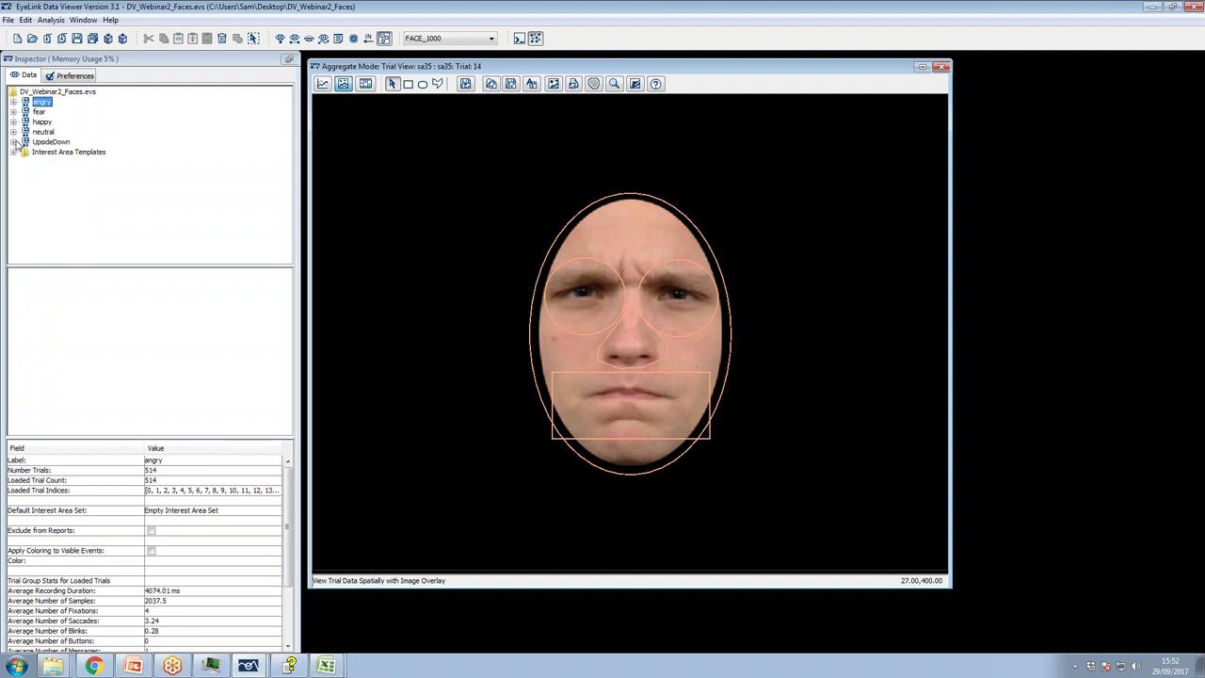
# Set the UpsideDown group's default interest area set to Empty Interest Area Set
pyautogui.click(15, 142)
pyautogui.click(55, 162)
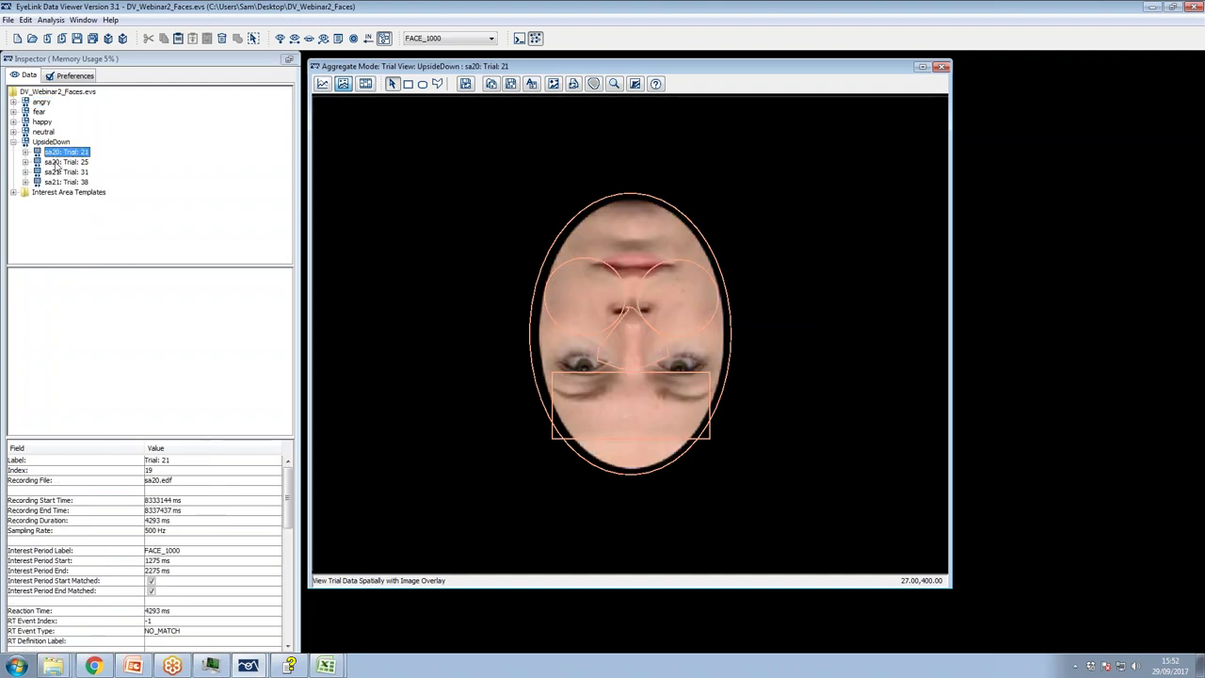
pyautogui.click(53, 152)
pyautogui.click(54, 143)
pyautogui.click(205, 510)
pyautogui.click(201, 527)
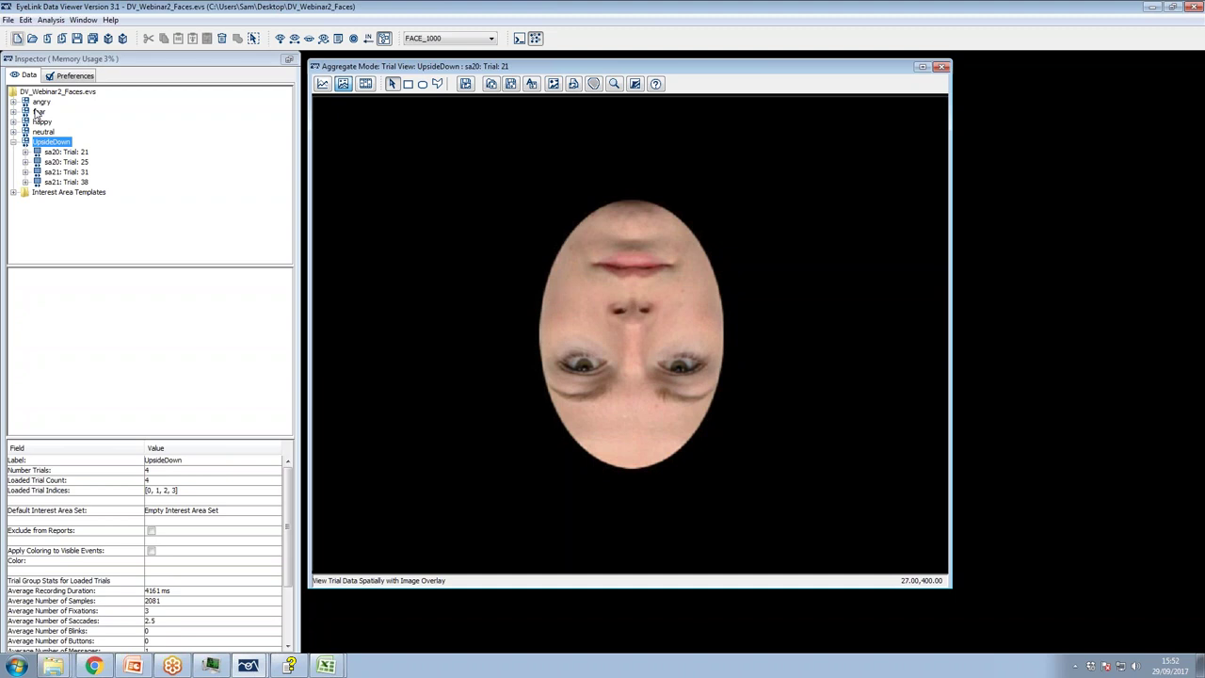
pyautogui.click(64, 154)
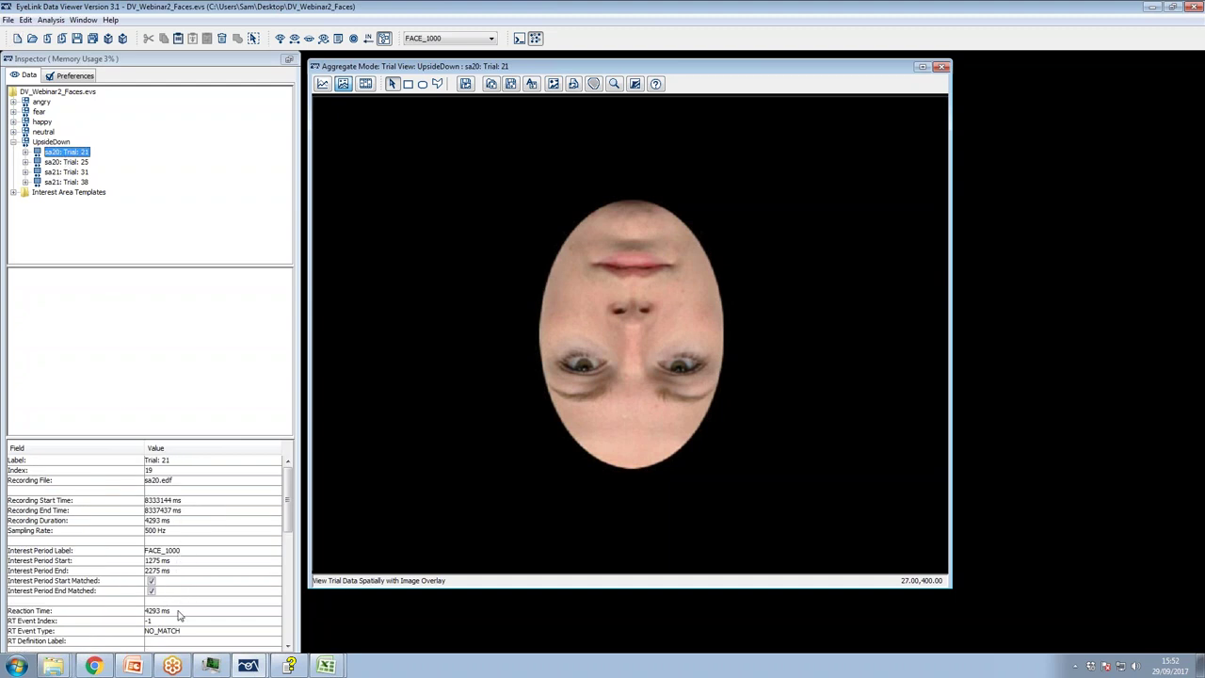
pyautogui.scroll(-10, 178, 615)
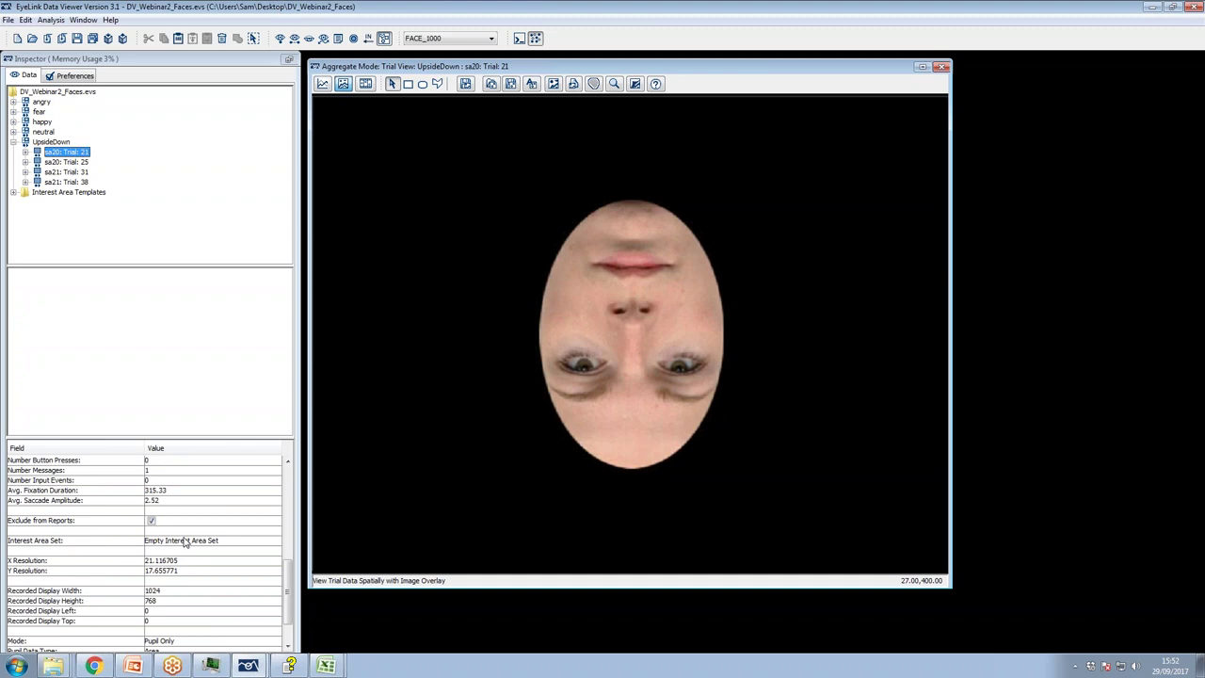
# Apply AllFace_IA_Template_Larger.ias to sa20 Trial 21 and open its interest area set
pyautogui.click(186, 542)
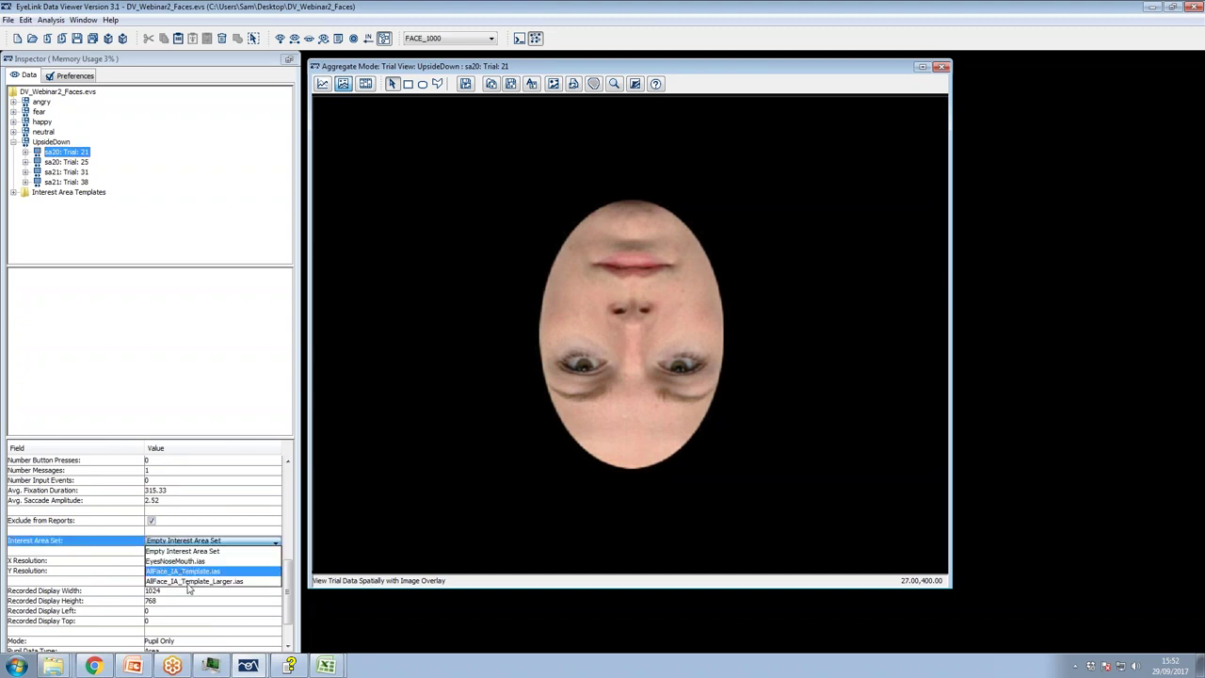
pyautogui.click(189, 580)
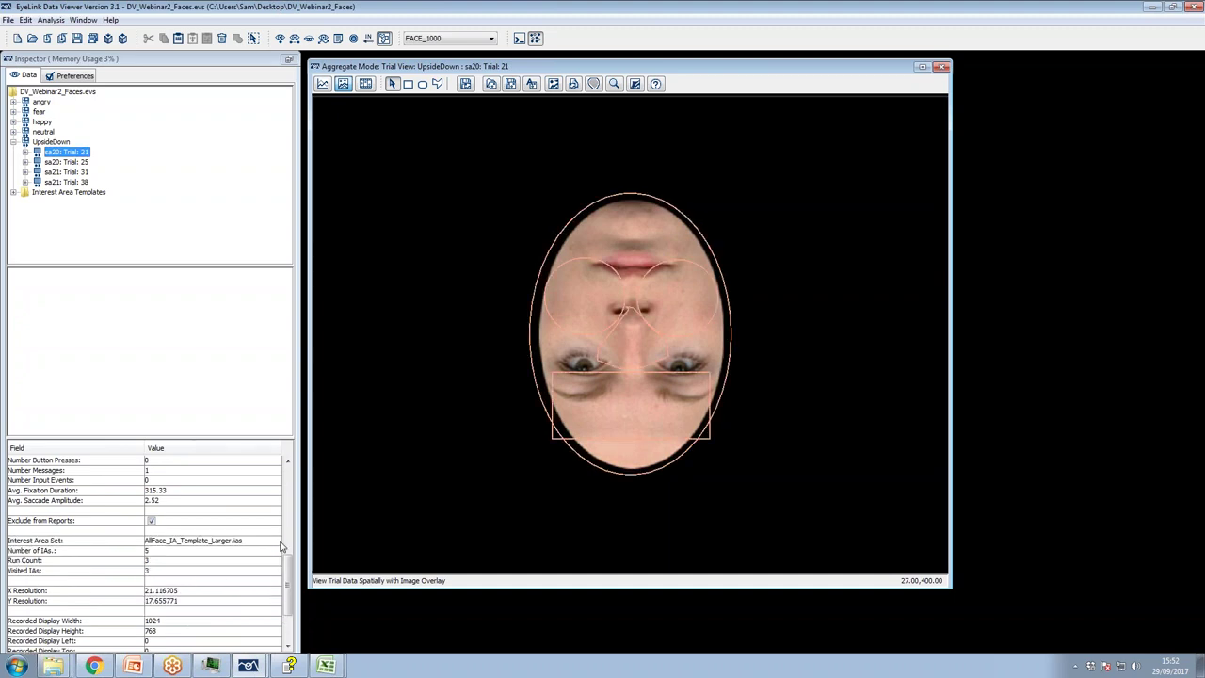
pyautogui.click(25, 152)
pyautogui.click(65, 164)
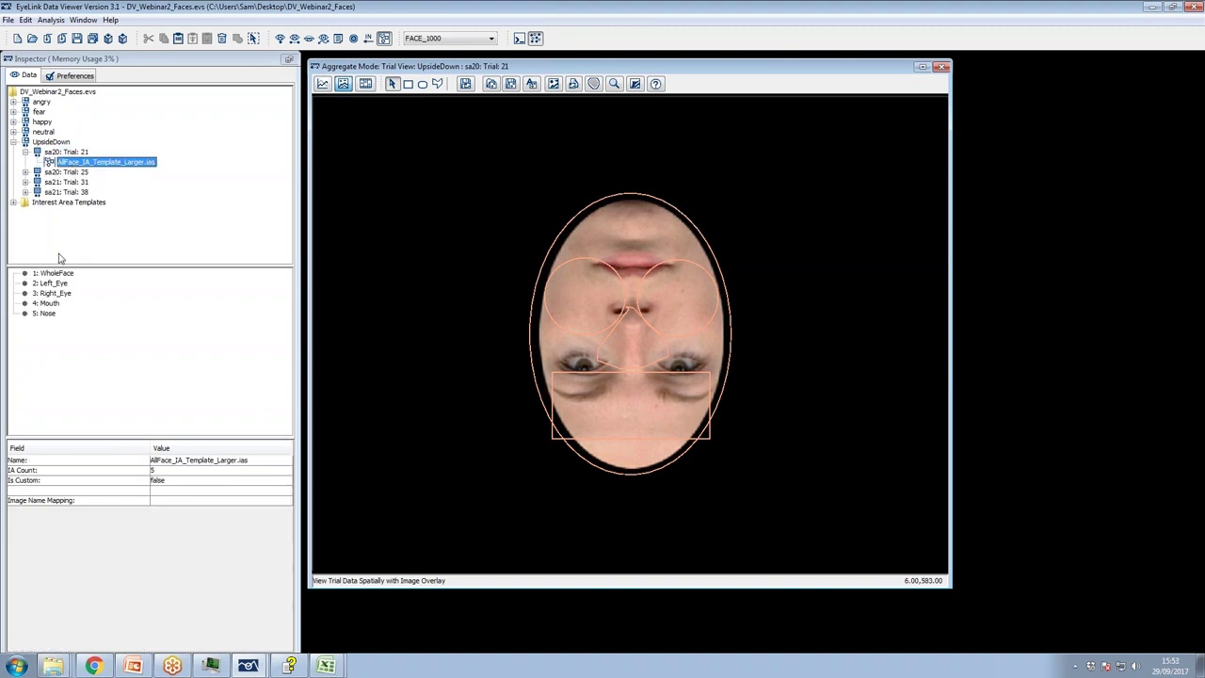
# Select all five interest areas and flip them vertically to match the inverted face
pyautogui.click(57, 274)
pyautogui.keyDown('shift'); pyautogui.click(47, 313); pyautogui.keyUp('shift')
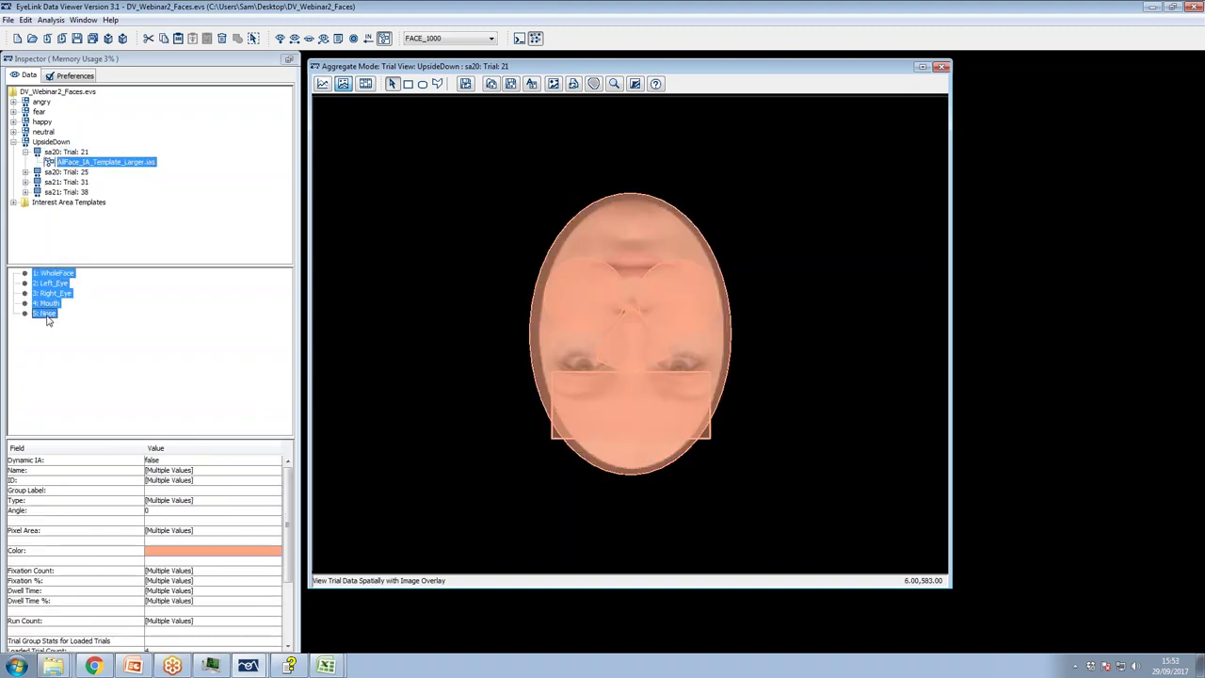
pyautogui.rightClick(47, 313)
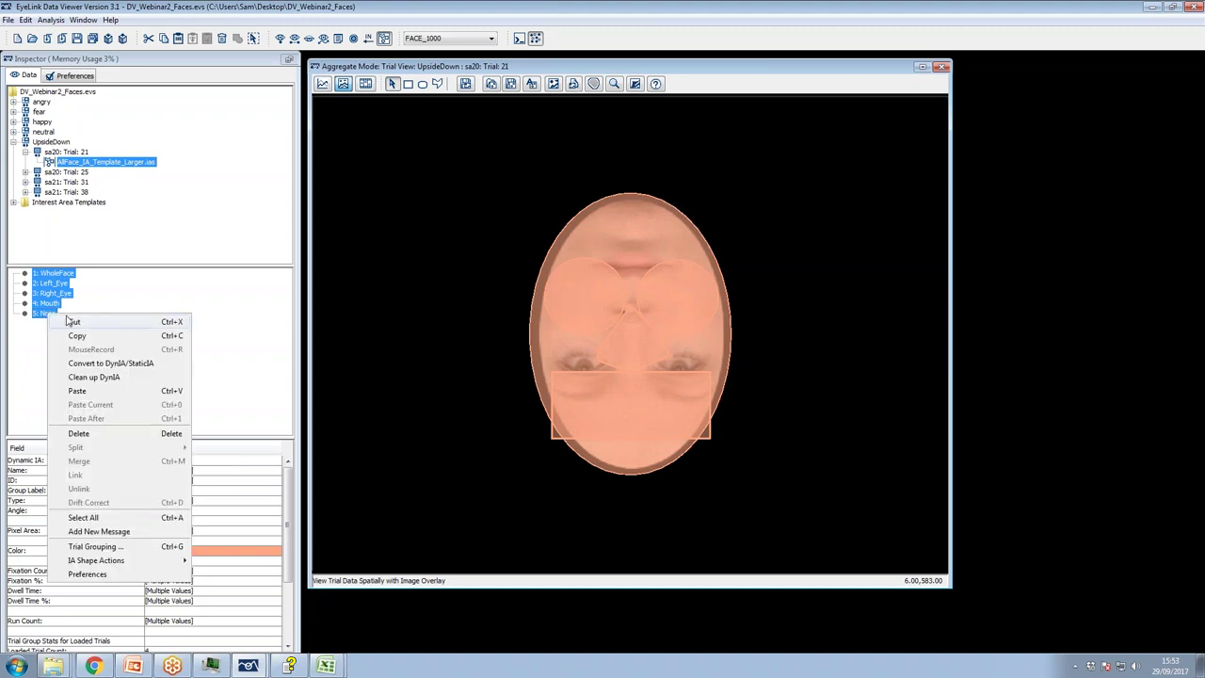
pyautogui.moveTo(106, 562)
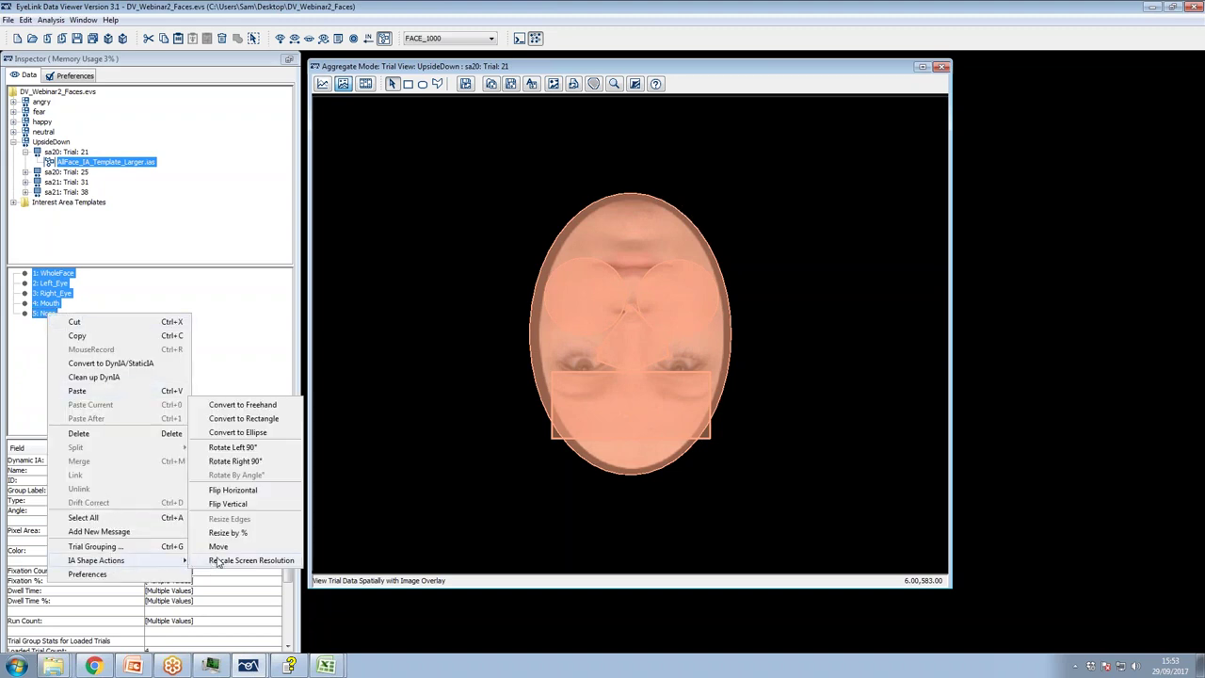
pyautogui.click(228, 505)
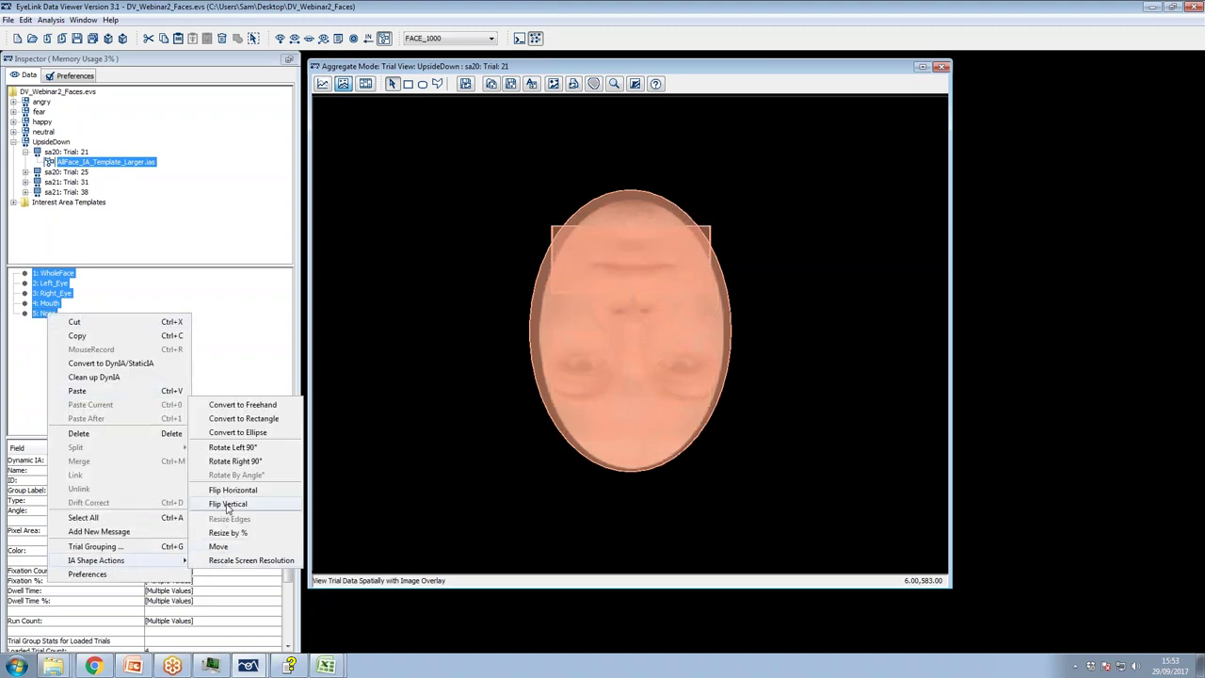
pyautogui.click(401, 372)
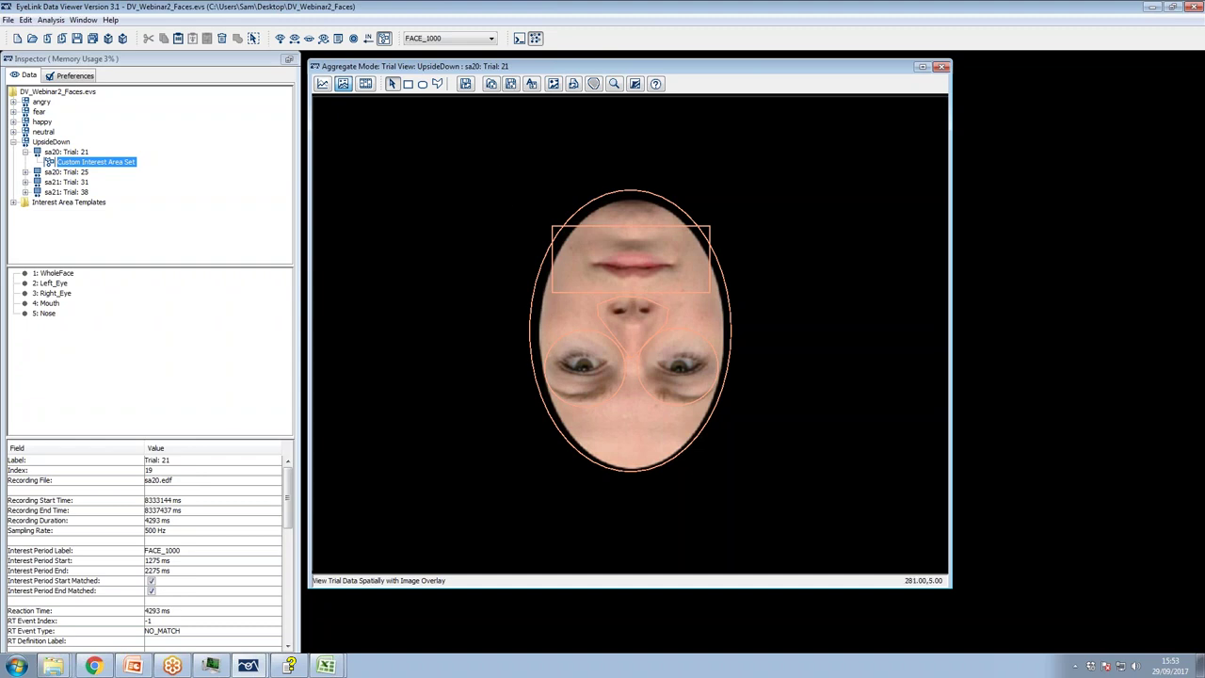
# Save Trial 21's flipped set as AllFace_IA_Template_Larger_USD.ias
pyautogui.click(511, 86)
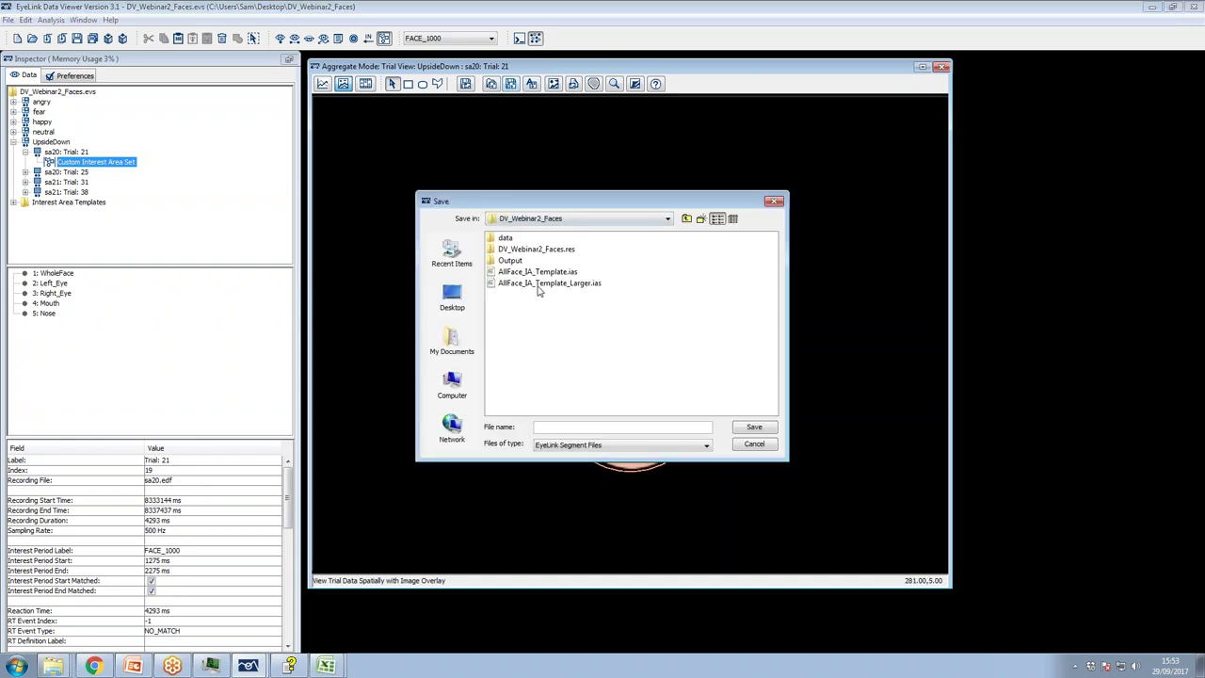
pyautogui.press('End')
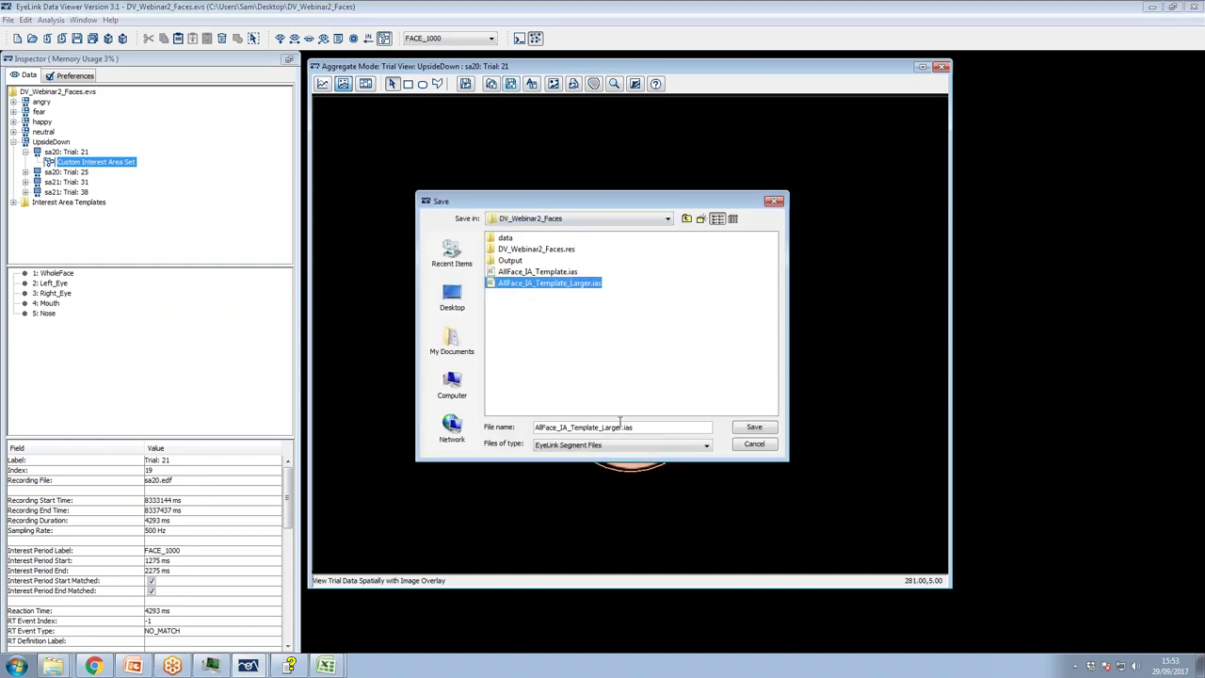
pyautogui.click(620, 427)
pyautogui.write('2')
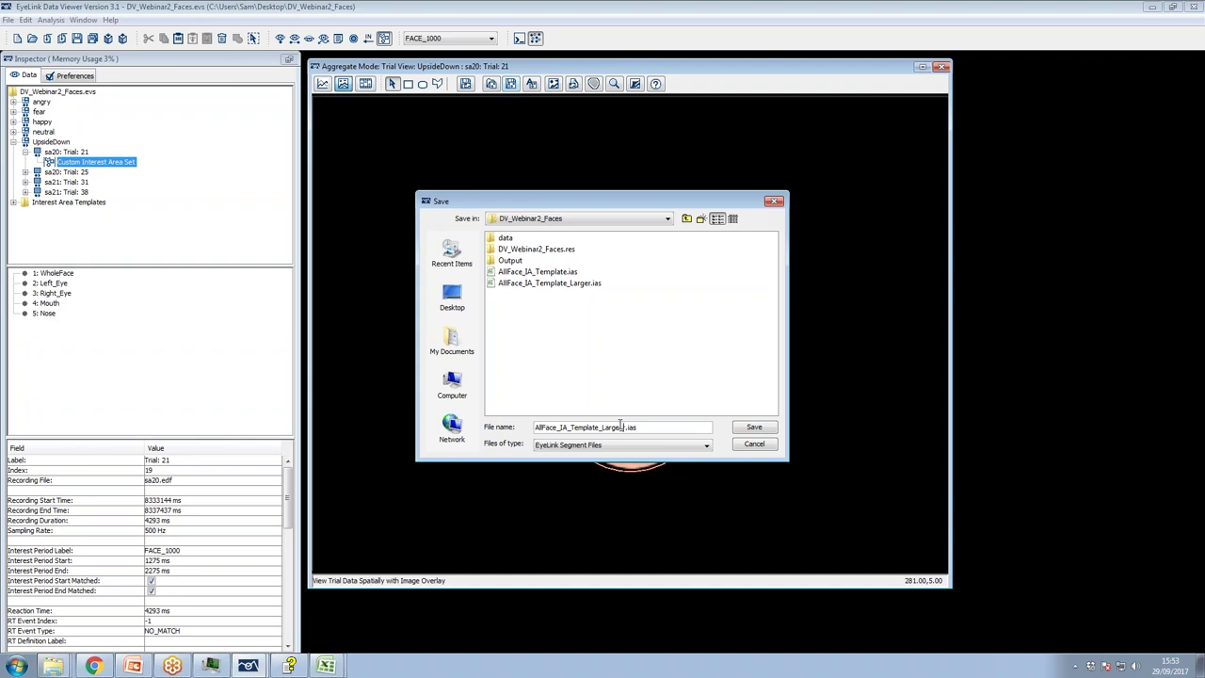
pyautogui.press('BackSpace')
pyautogui.write('_USD')
pyautogui.click(744, 428)
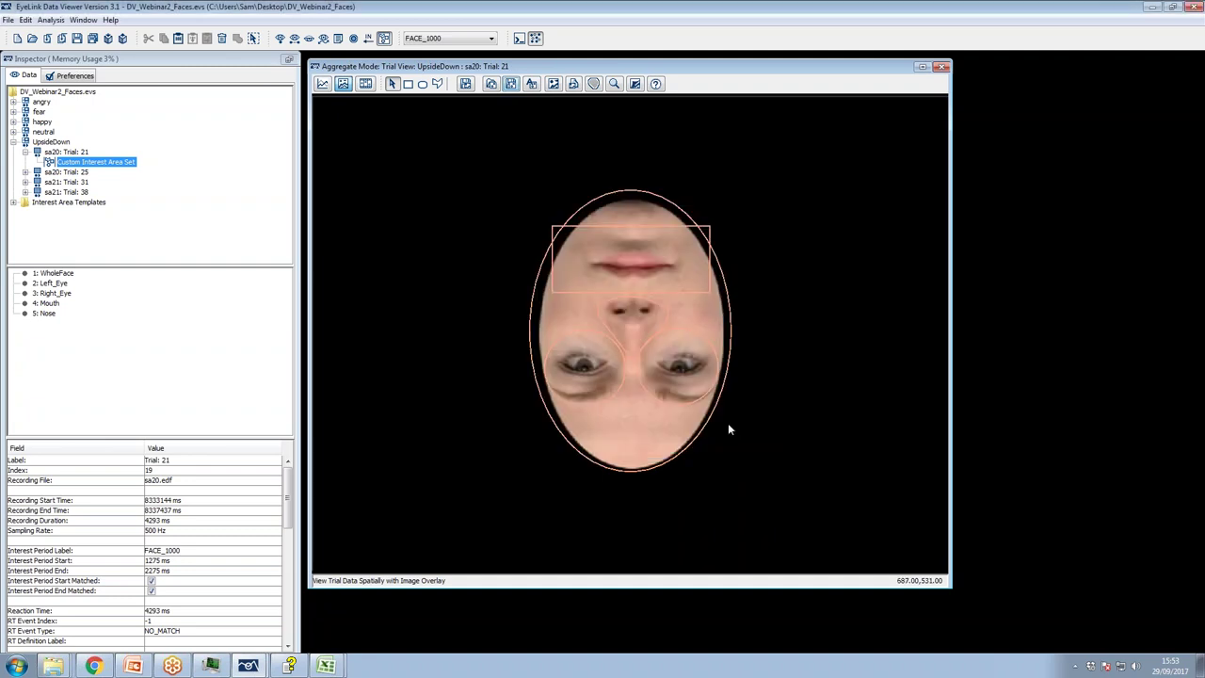
# Make AllFace_IA_Template_Larger_USD.ias the UpsideDown default and check Trials 31, 25 and 21
pyautogui.click(51, 142)
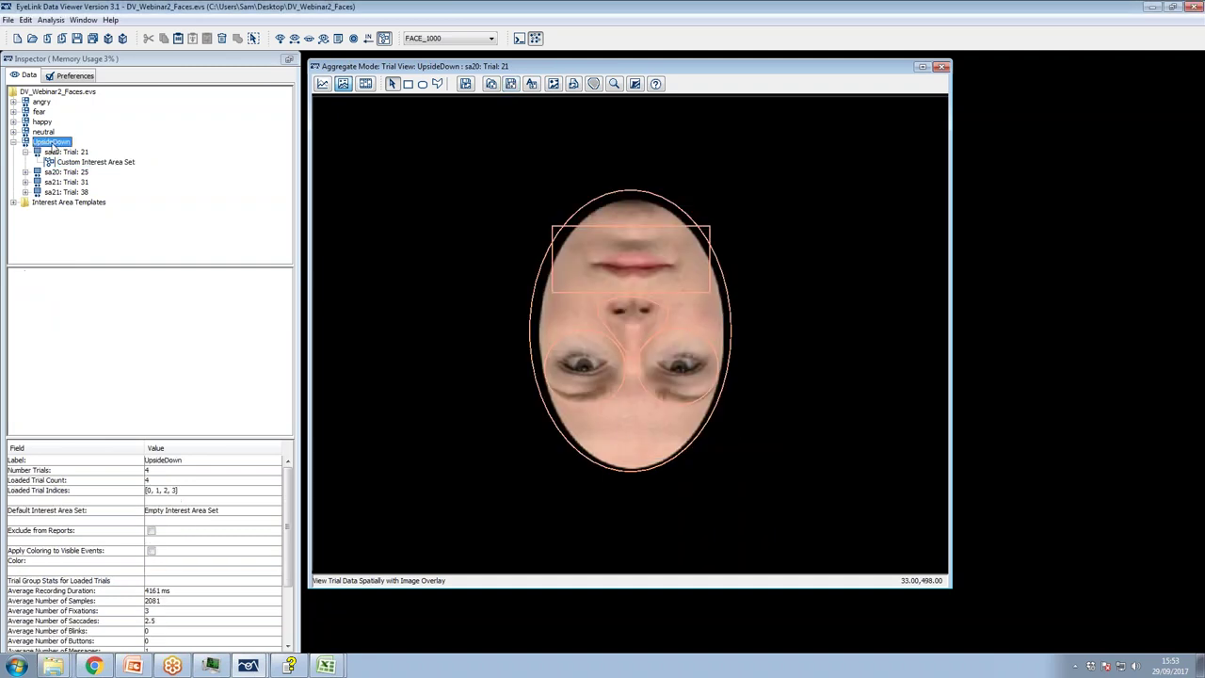
pyautogui.click(160, 513)
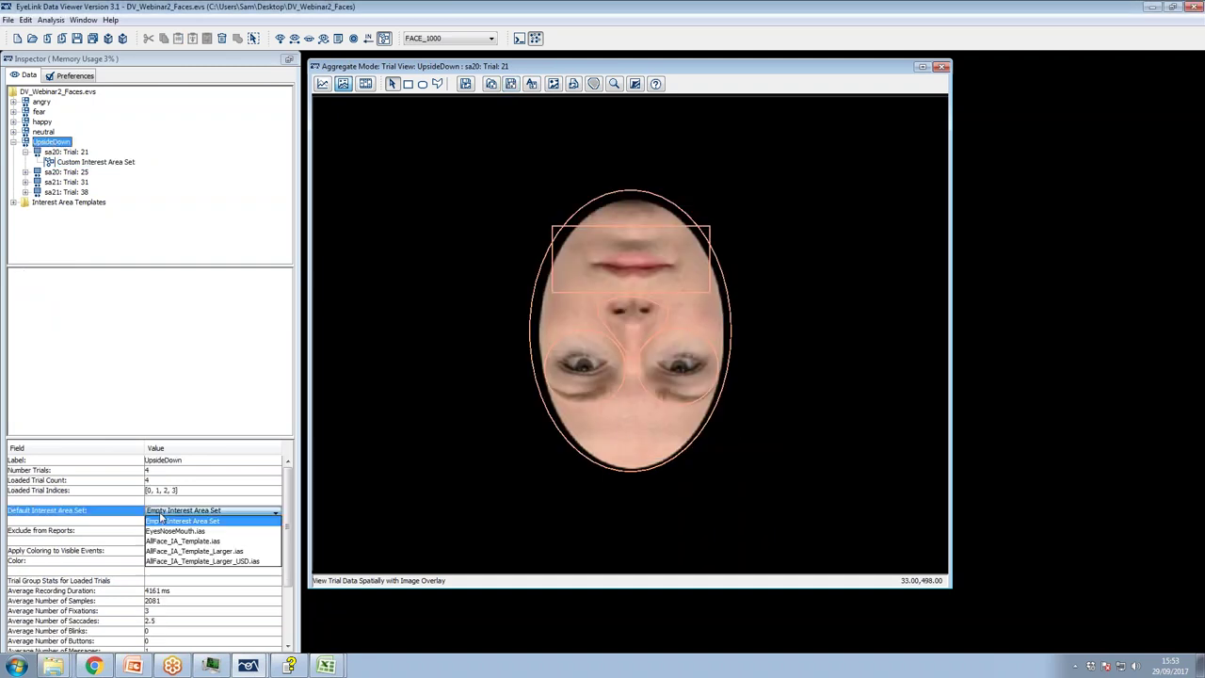
pyautogui.click(170, 561)
pyautogui.click(59, 181)
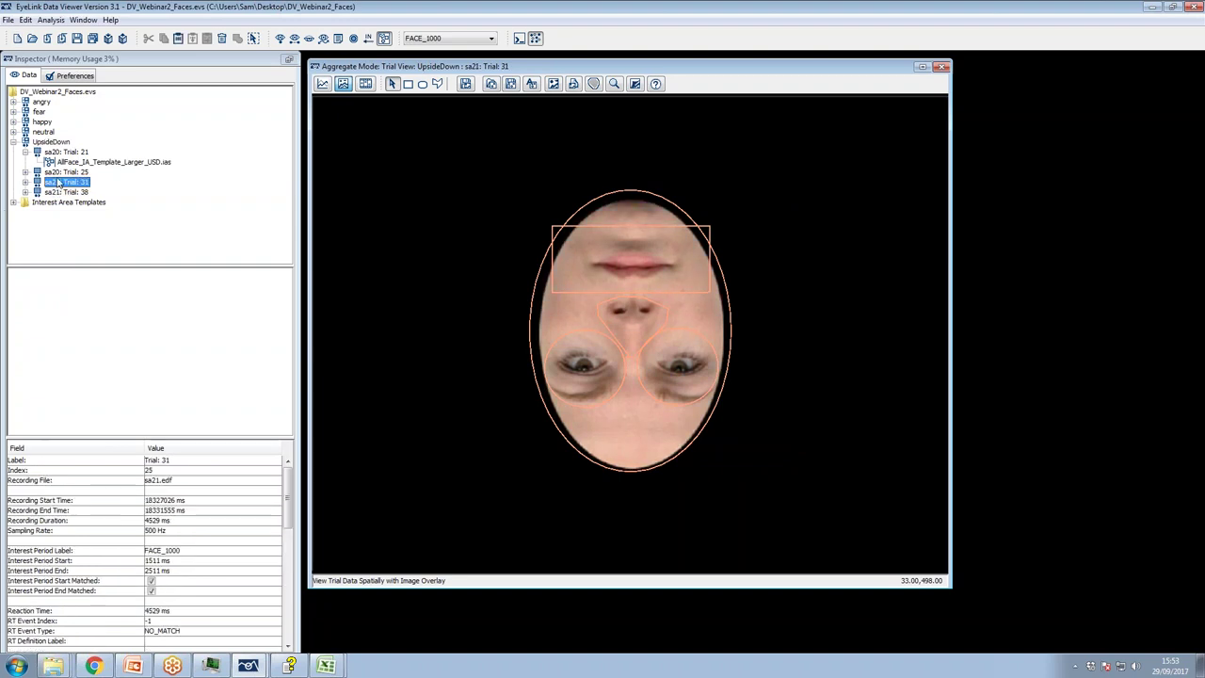
pyautogui.click(61, 172)
pyautogui.click(62, 152)
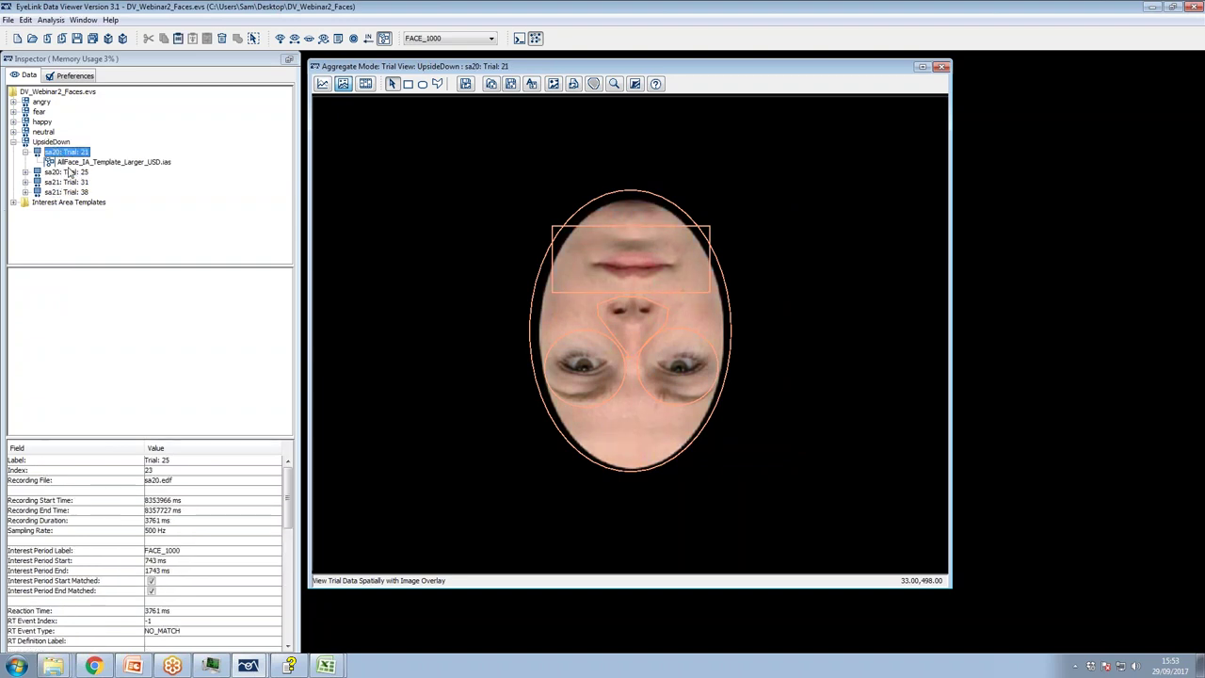
pyautogui.click(13, 142)
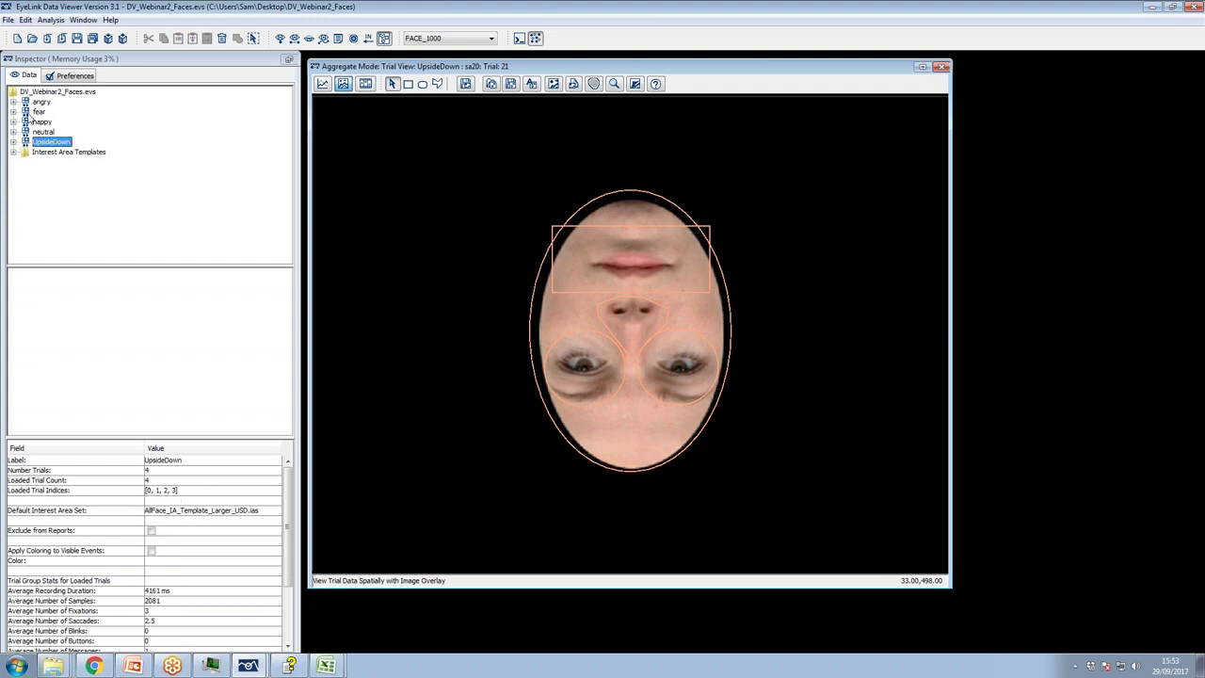
# Open angry Trial 2's interest area set and select WholeFace
pyautogui.click(14, 101)
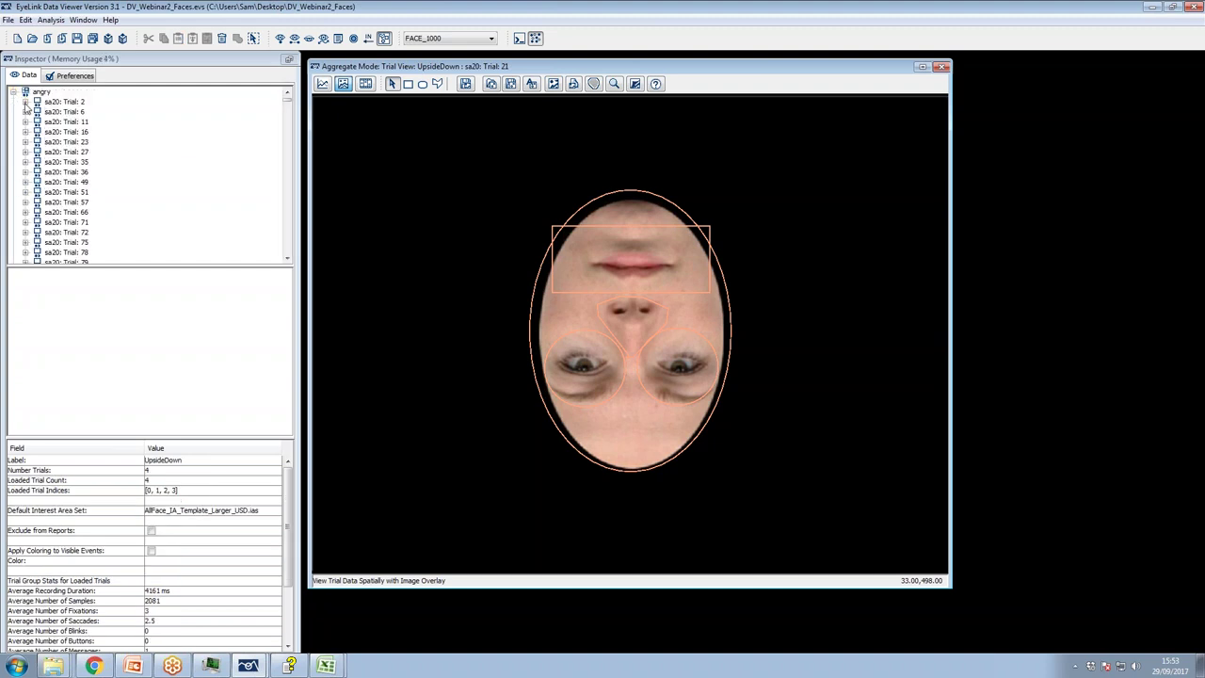
pyautogui.click(25, 101)
pyautogui.click(106, 113)
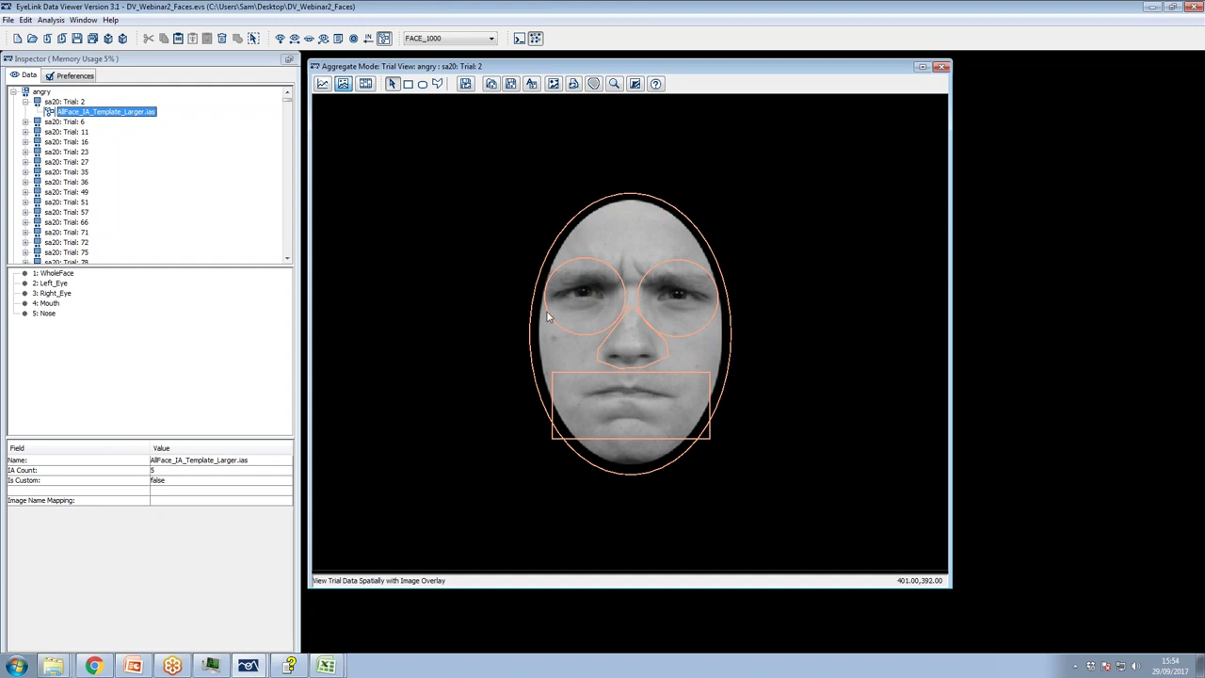
pyautogui.click(59, 274)
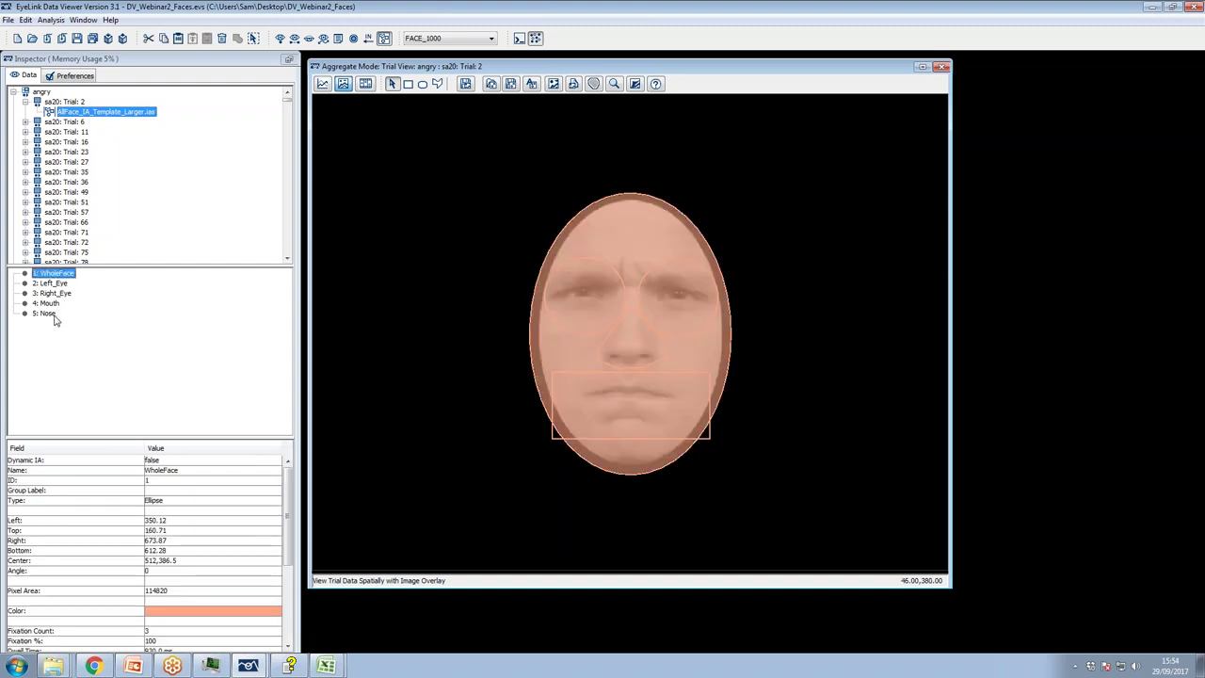
# Select all five interest areas on angry Trial 2 and rotate them right by 90°
pyautogui.keyDown('shift'); pyautogui.click(54, 315); pyautogui.keyUp('shift')
pyautogui.rightClick(54, 309)
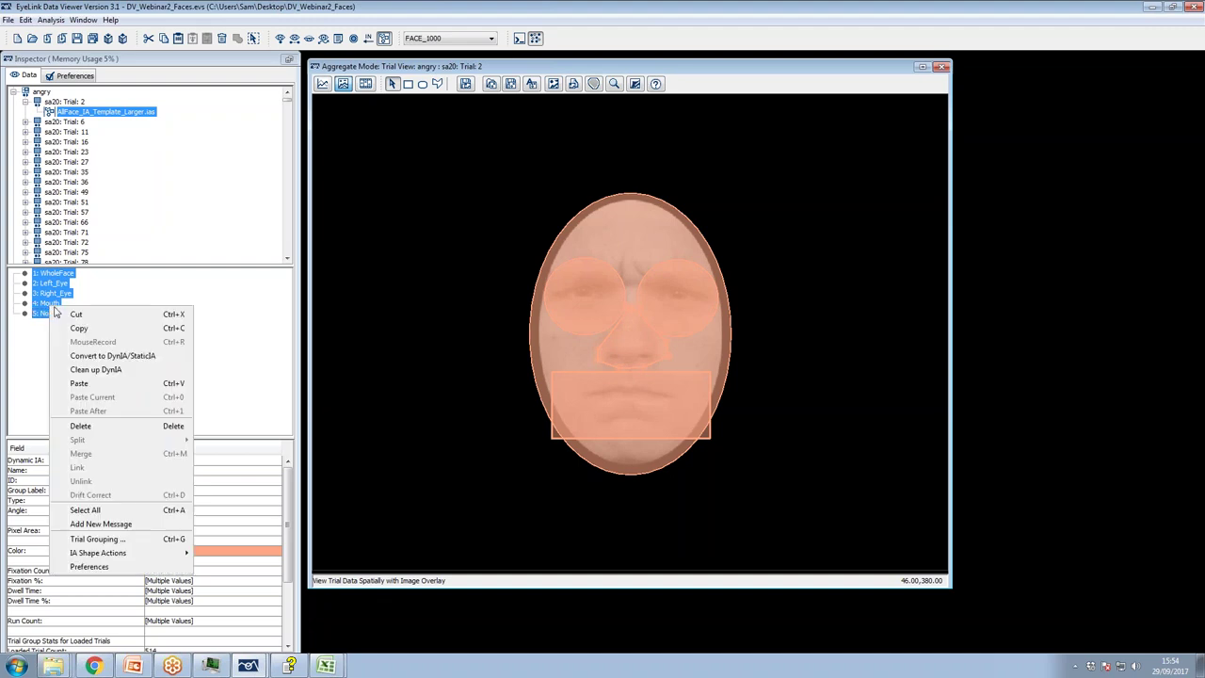
pyautogui.moveTo(141, 555)
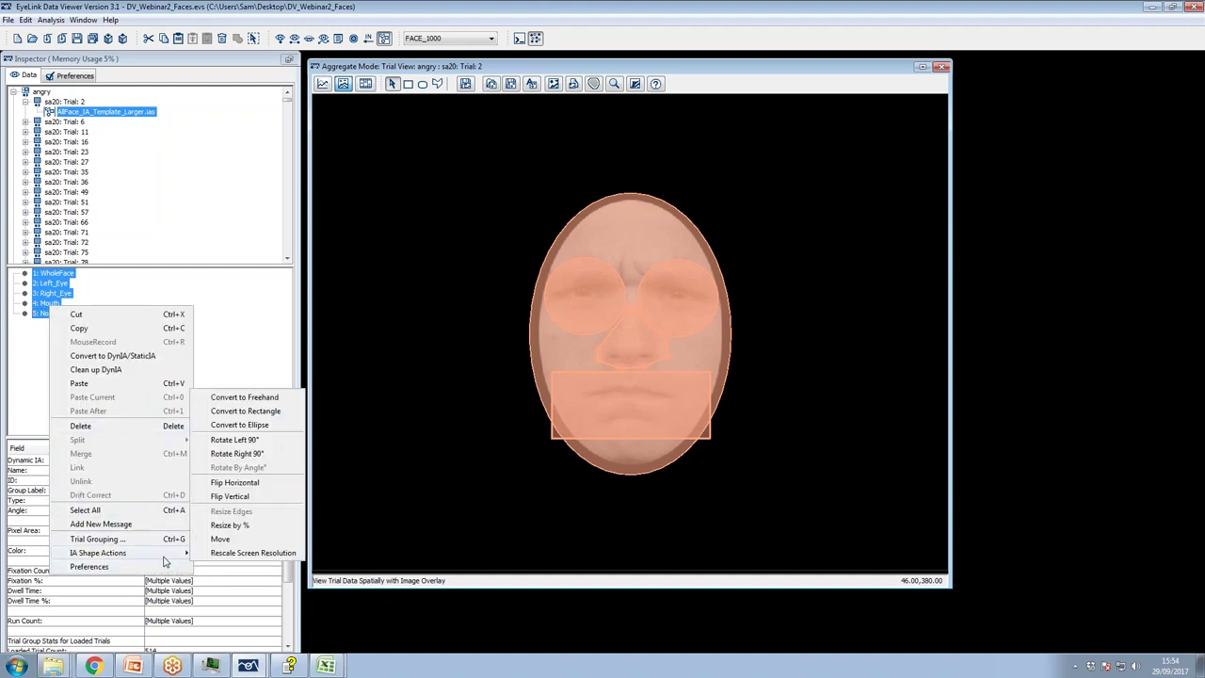
pyautogui.click(217, 456)
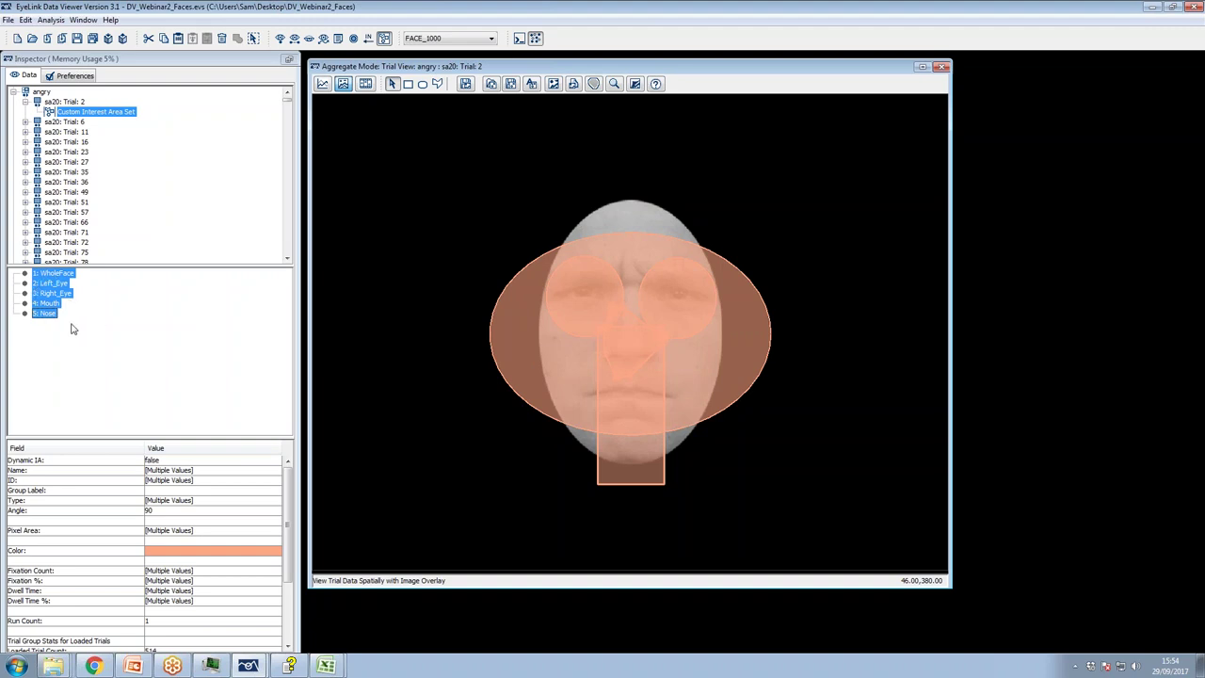
# Turn the five interest areas back to their original 0° orientation on the face
pyautogui.rightClick(41, 279)
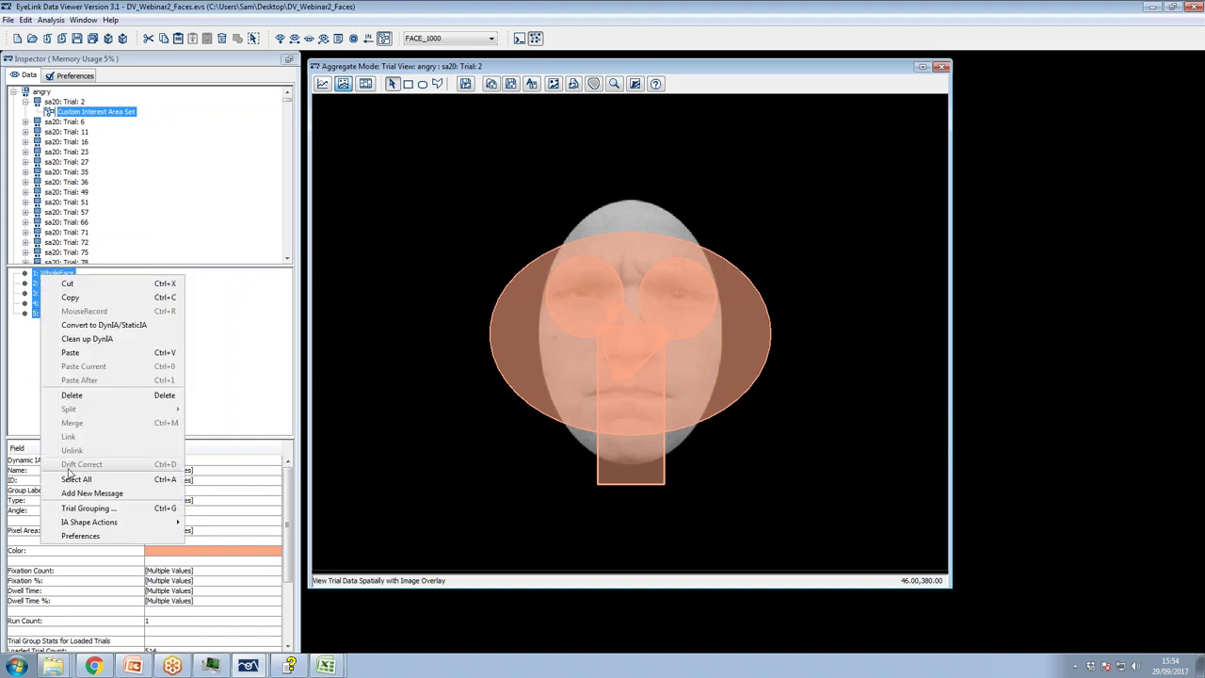
pyautogui.moveTo(122, 524)
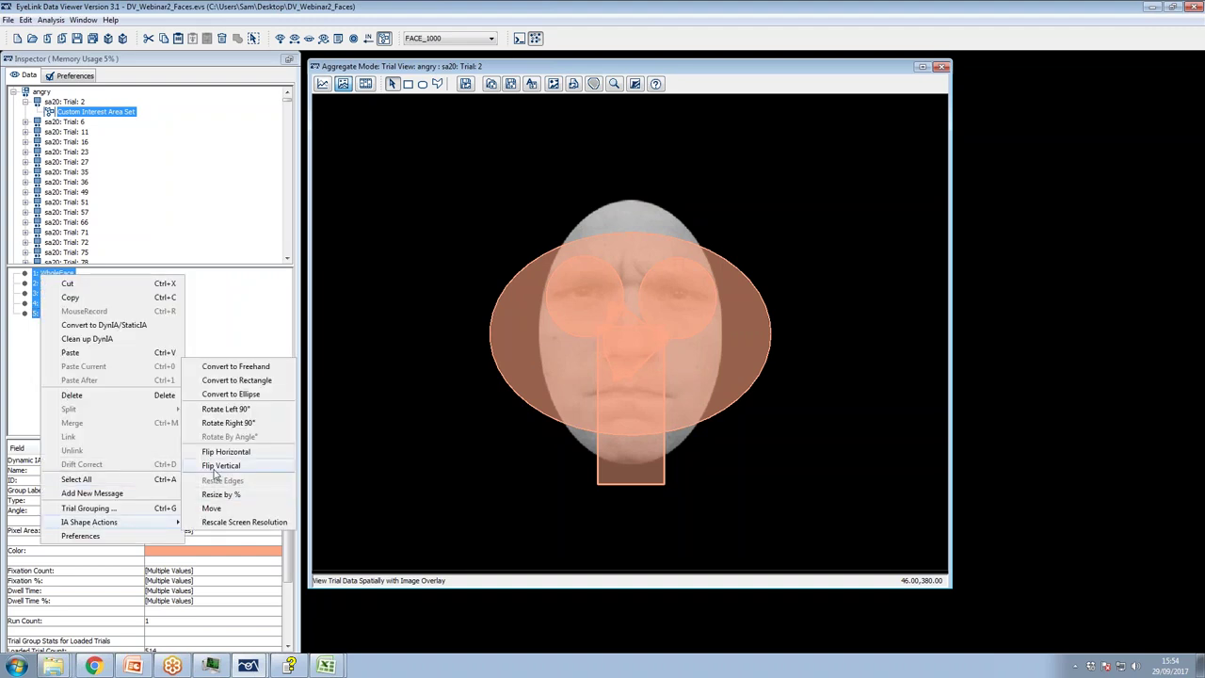
pyautogui.click(216, 421)
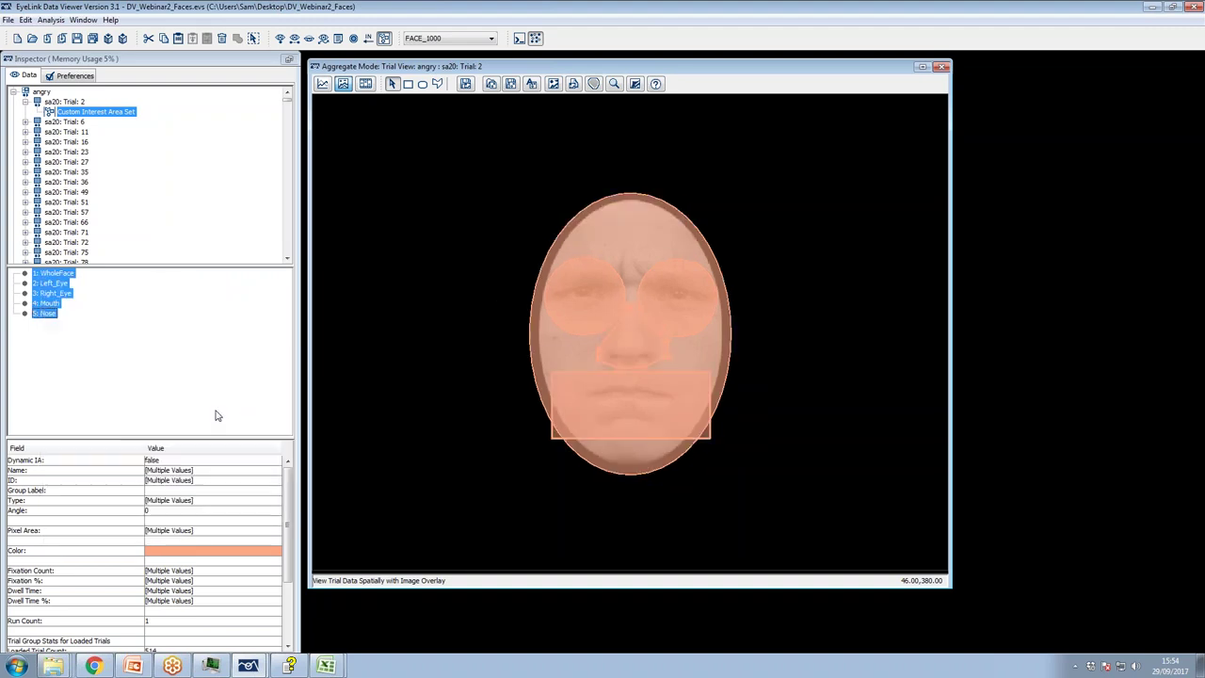
# Convert the Left_Eye and Right_Eye interest areas into freehand shapes
pyautogui.click(397, 418)
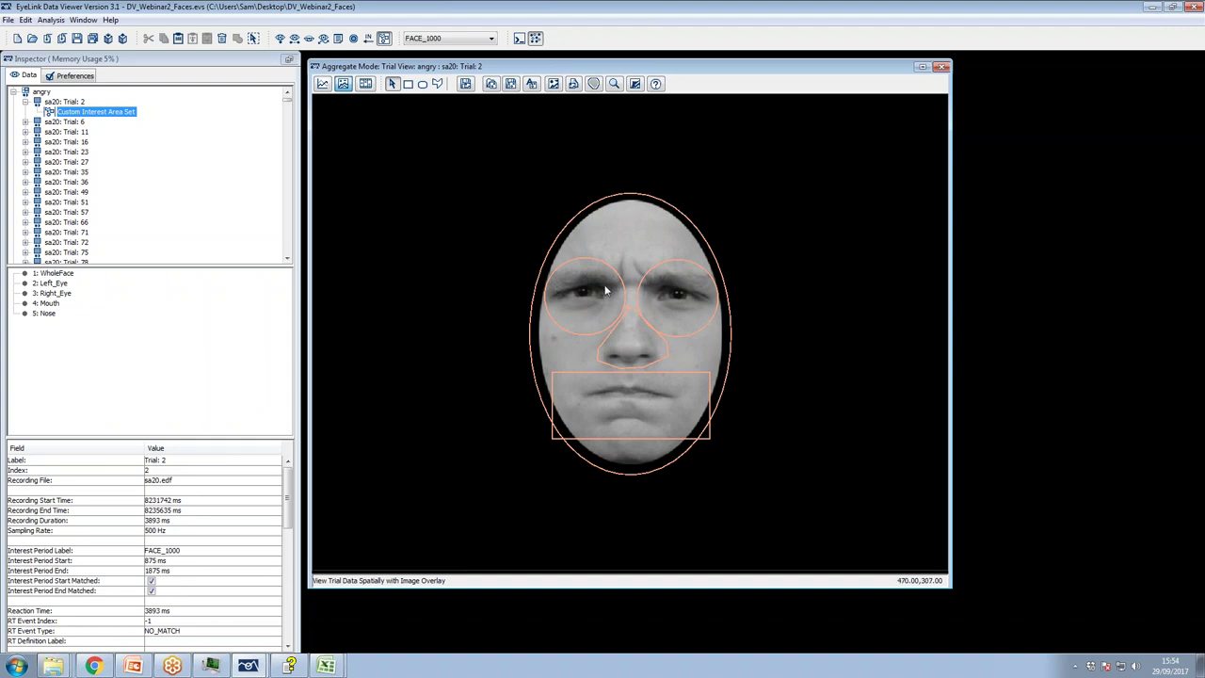
pyautogui.click(47, 284)
pyautogui.click(47, 294)
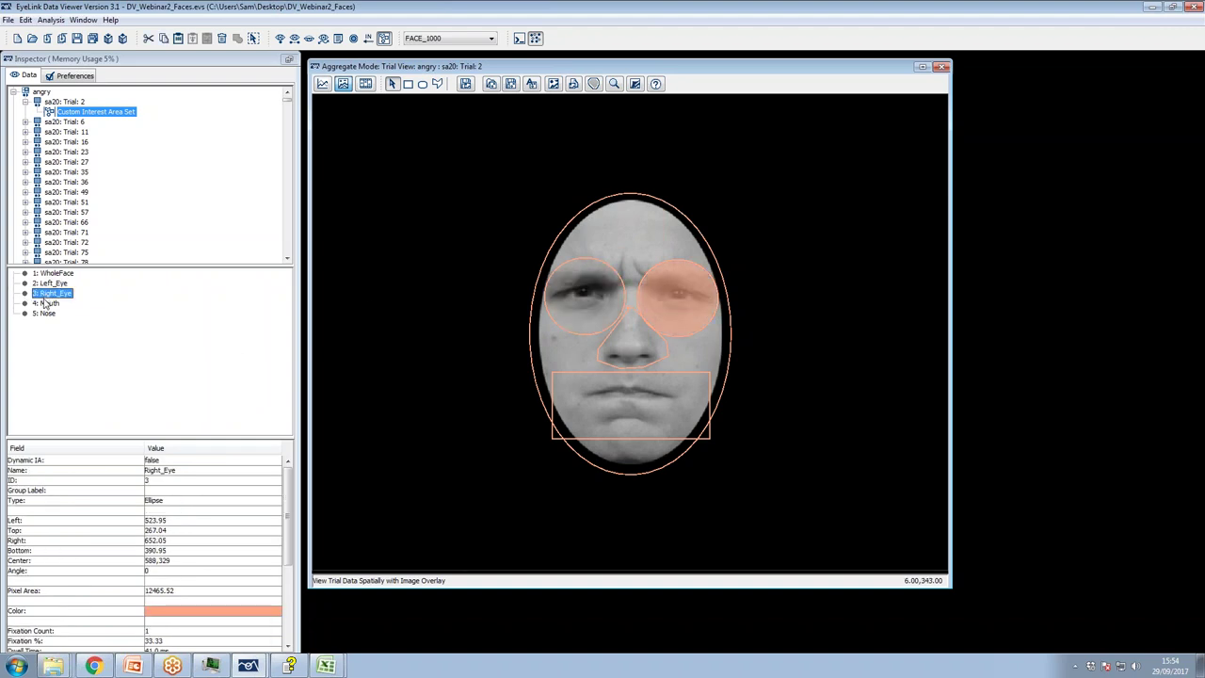
pyautogui.click(43, 314)
pyautogui.click(44, 304)
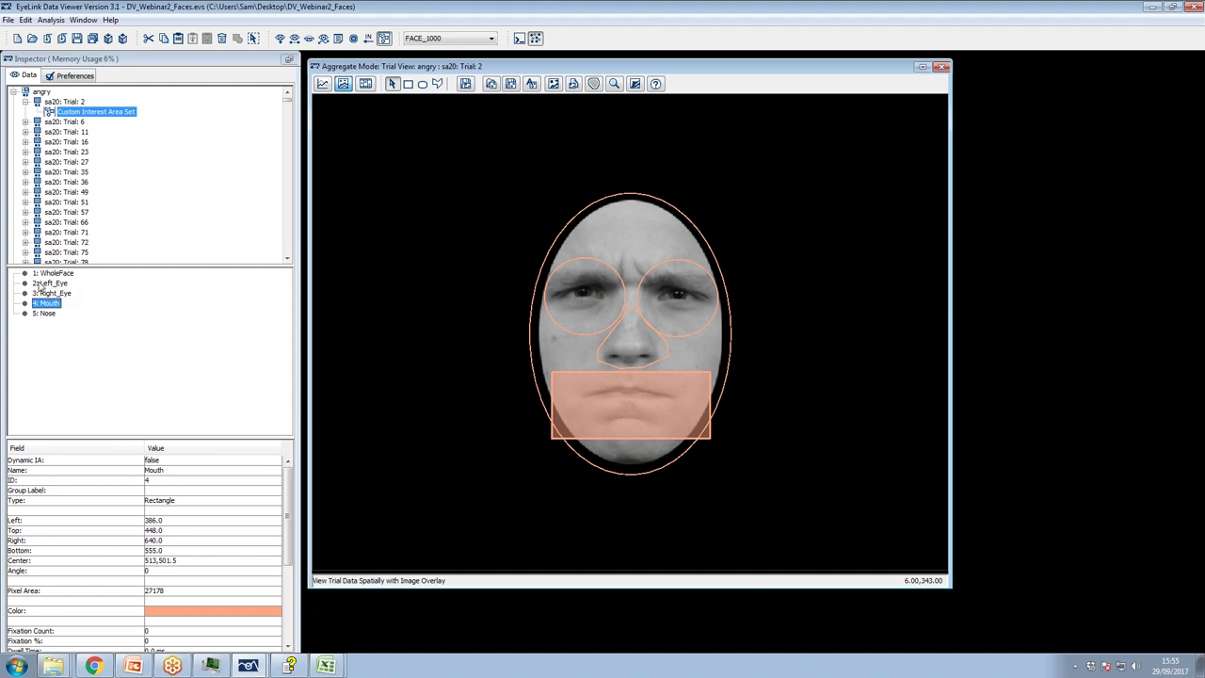
pyautogui.click(52, 285)
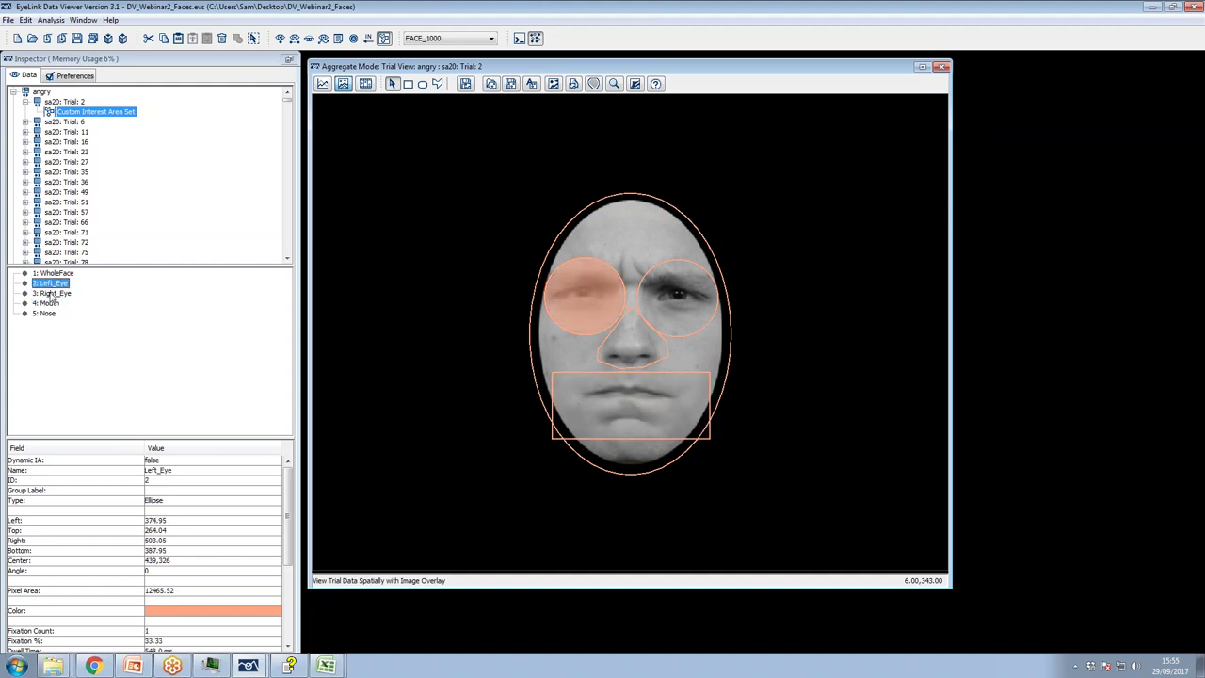
pyautogui.keyDown('ctrl'); pyautogui.click(52, 293); pyautogui.keyUp('ctrl')
pyautogui.rightClick(52, 294)
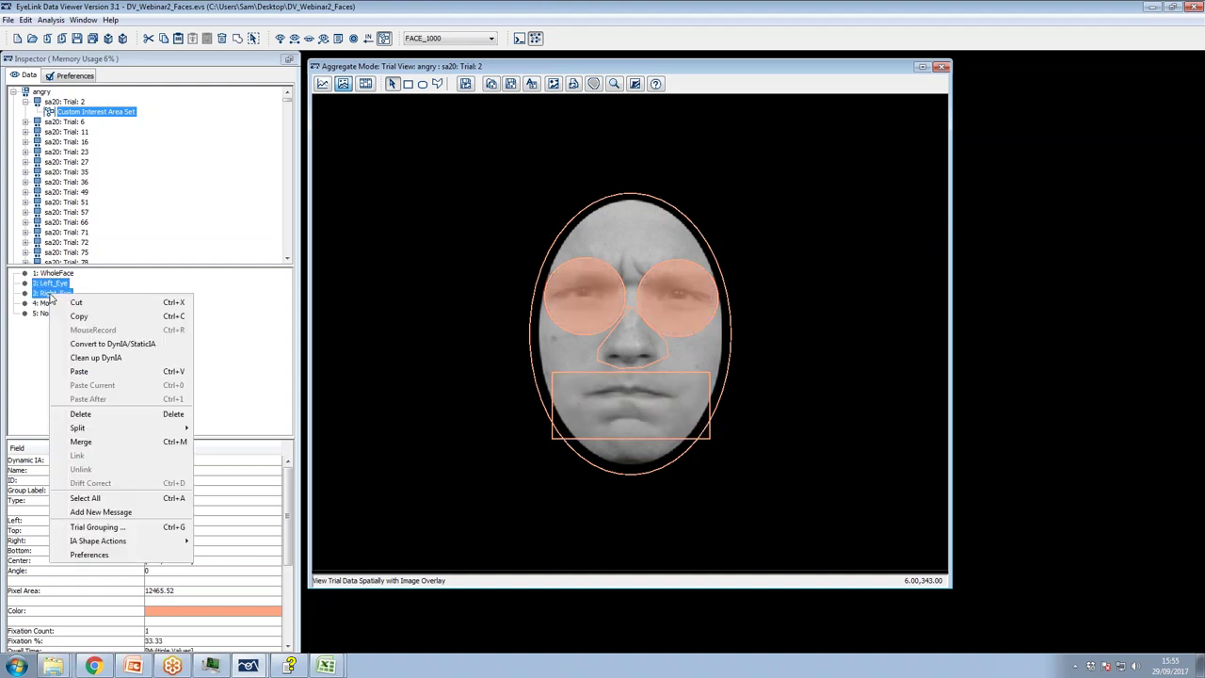
pyautogui.moveTo(144, 544)
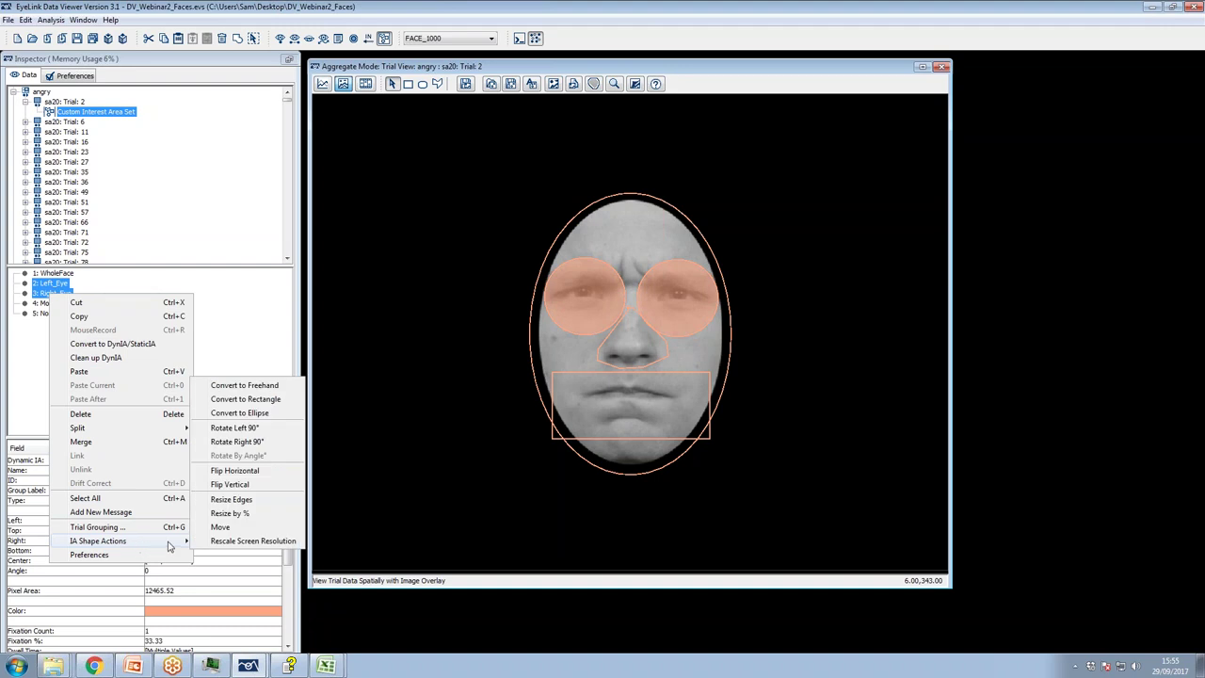
pyautogui.click(242, 385)
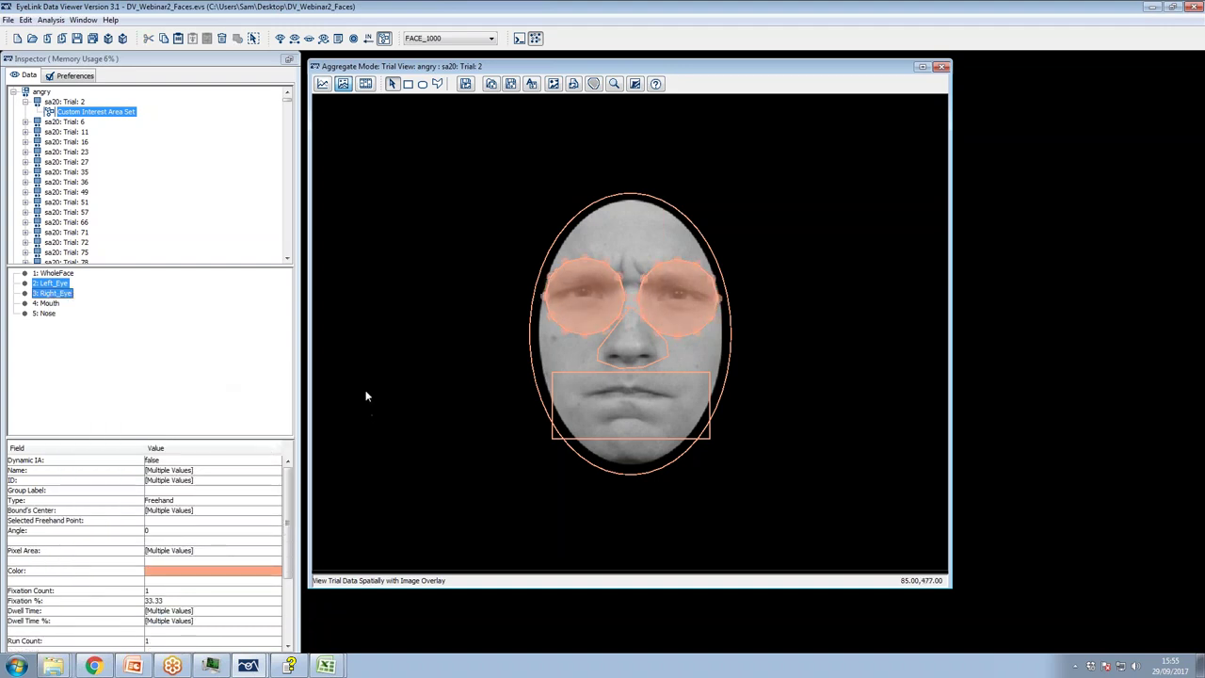
# Convert WholeFace and Mouth into freehand polygons, then check each one individually
pyautogui.click(38, 284)
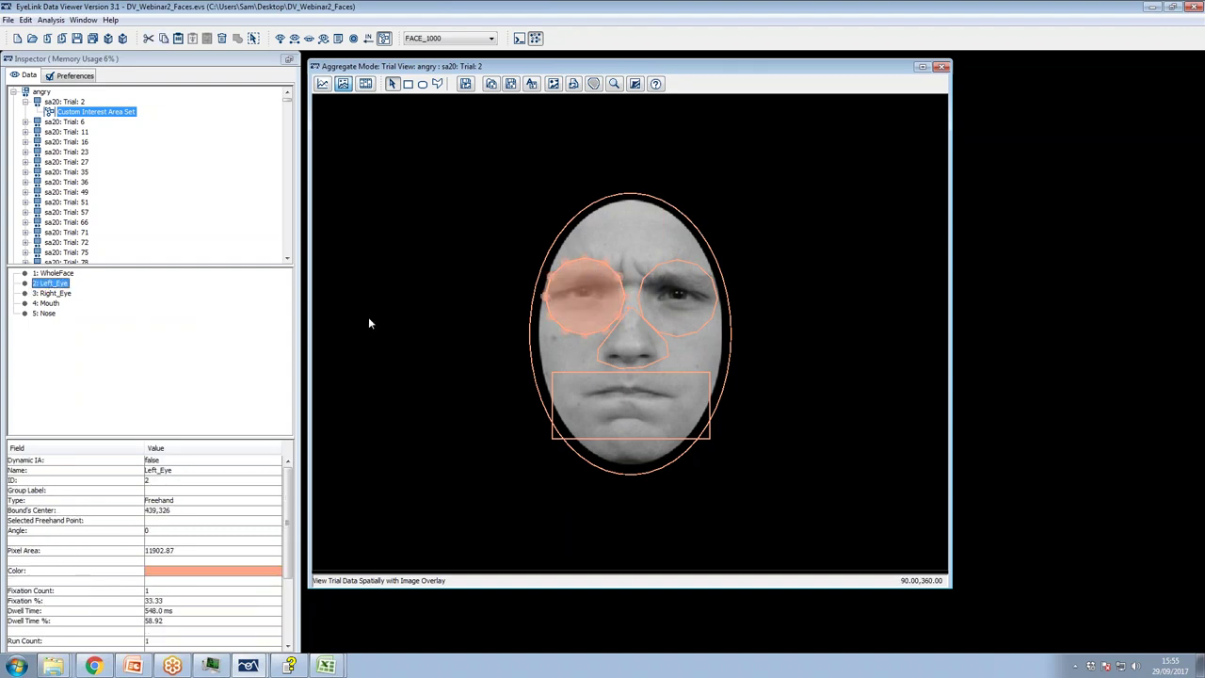
pyautogui.click(44, 294)
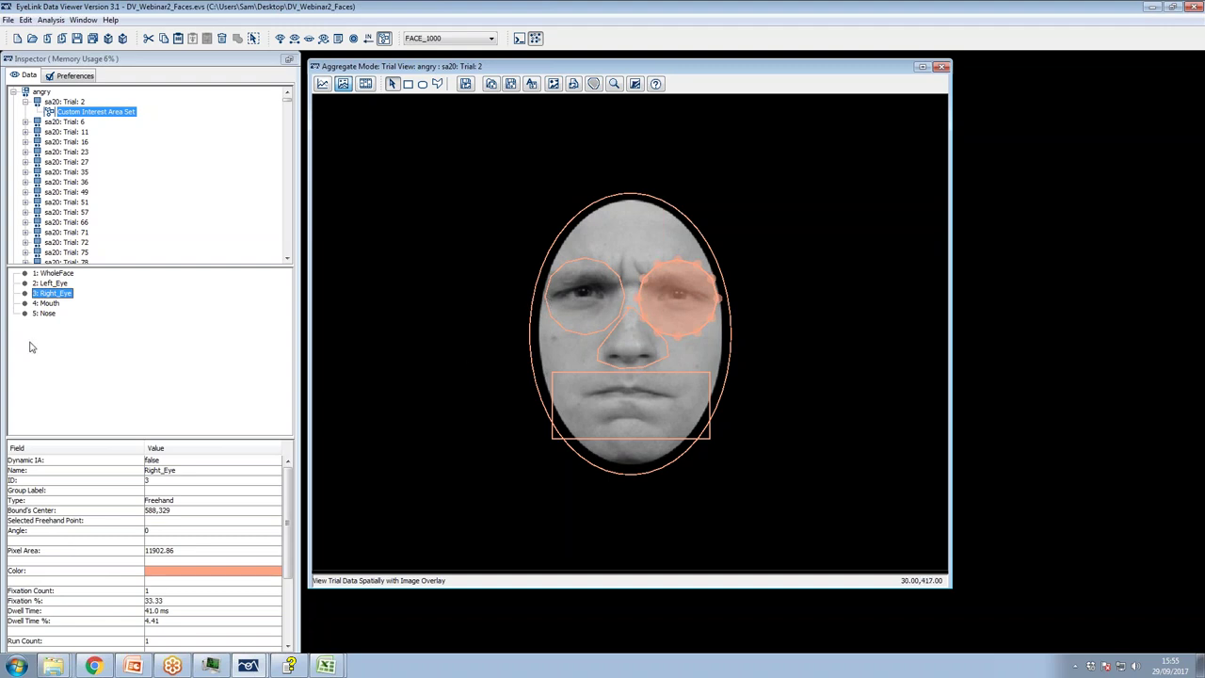
pyautogui.click(47, 314)
pyautogui.click(47, 303)
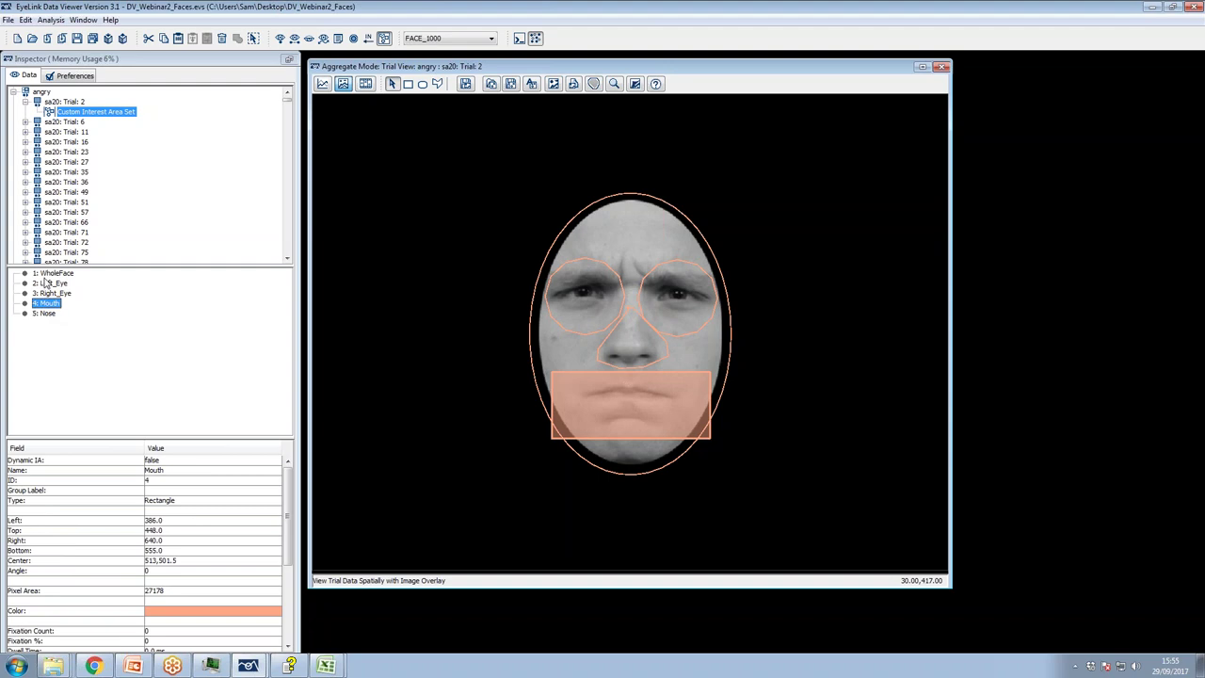
pyautogui.keyDown('ctrl'); pyautogui.click(48, 273); pyautogui.keyUp('ctrl')
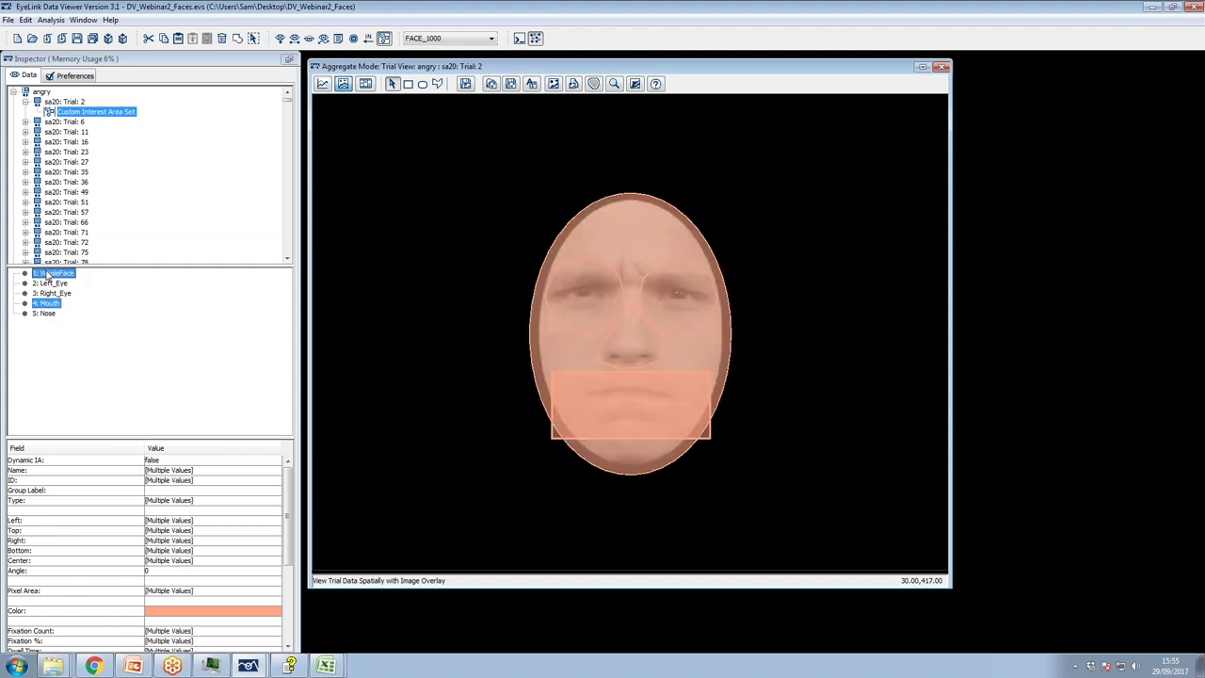
pyautogui.rightClick(47, 273)
pyautogui.moveTo(151, 519)
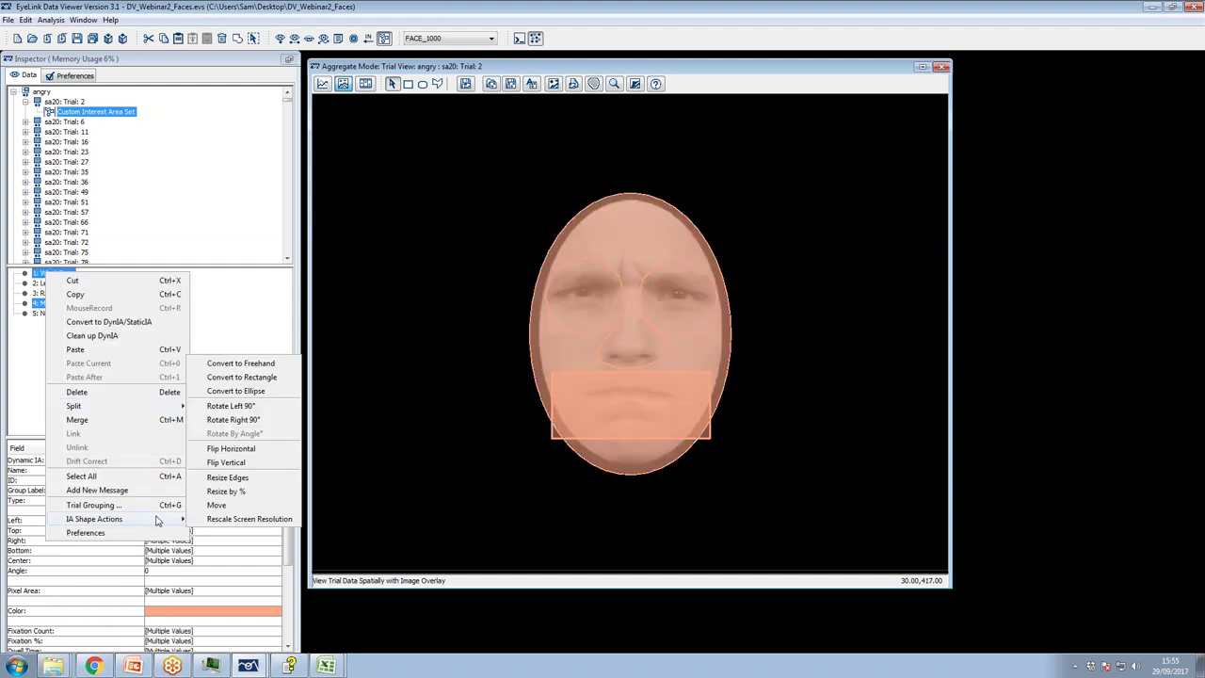
pyautogui.click(233, 364)
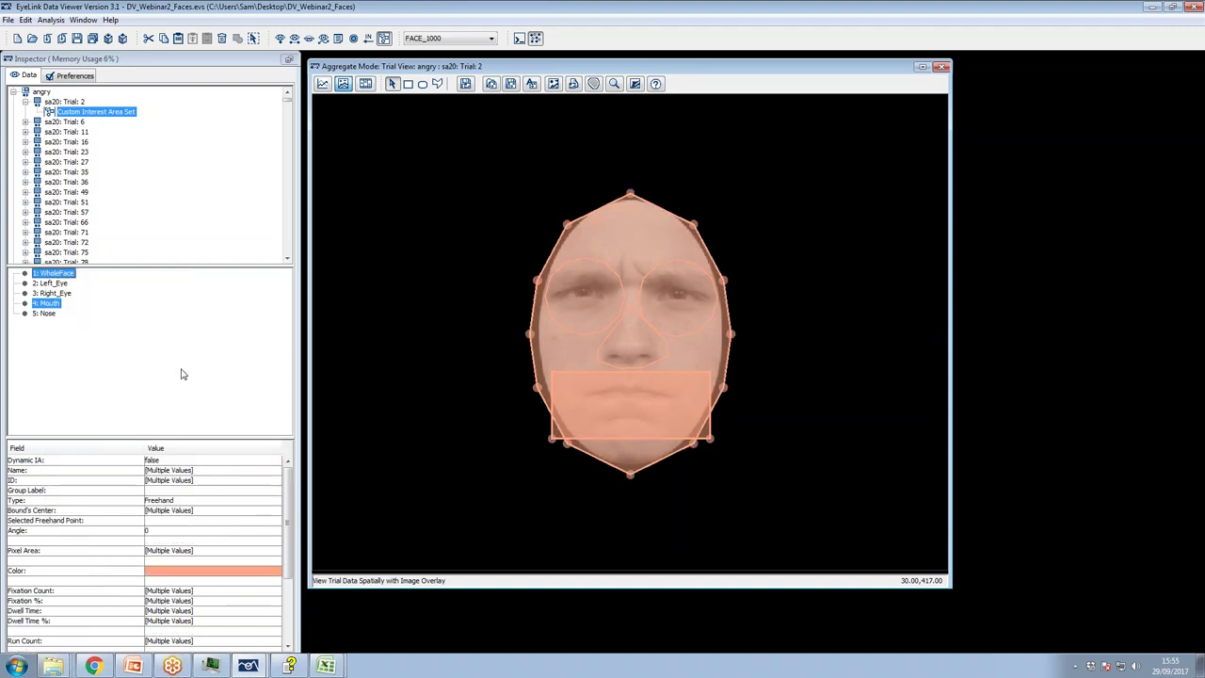
pyautogui.click(43, 303)
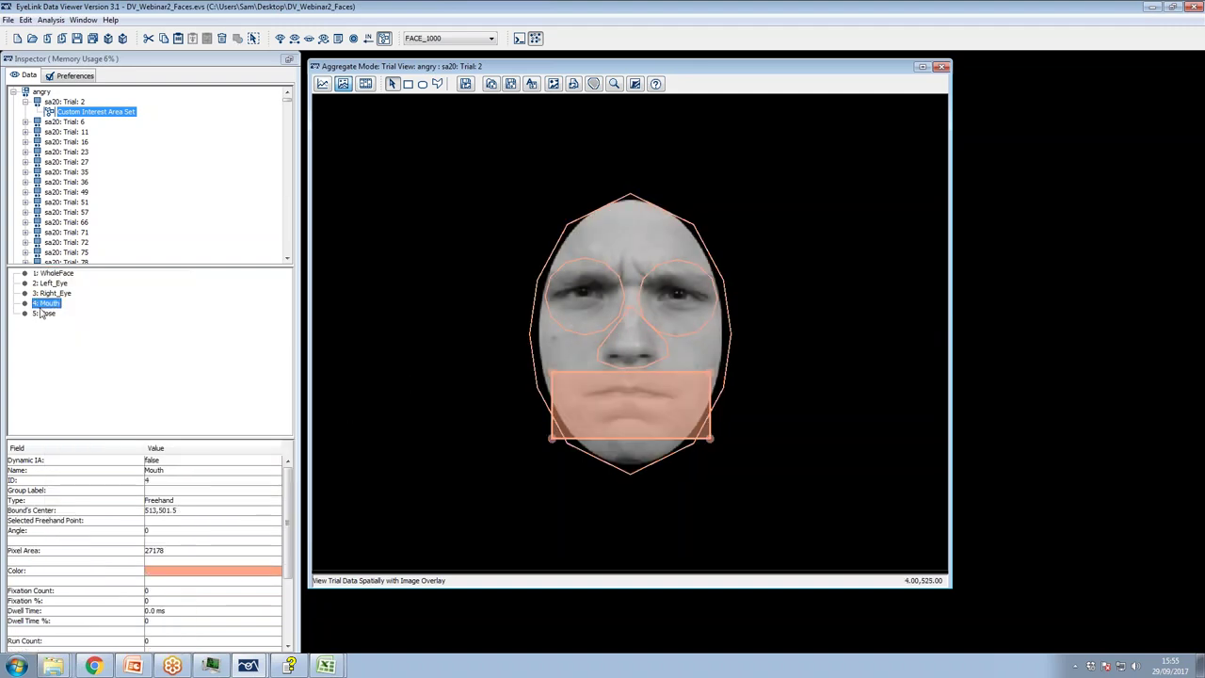
pyautogui.click(47, 274)
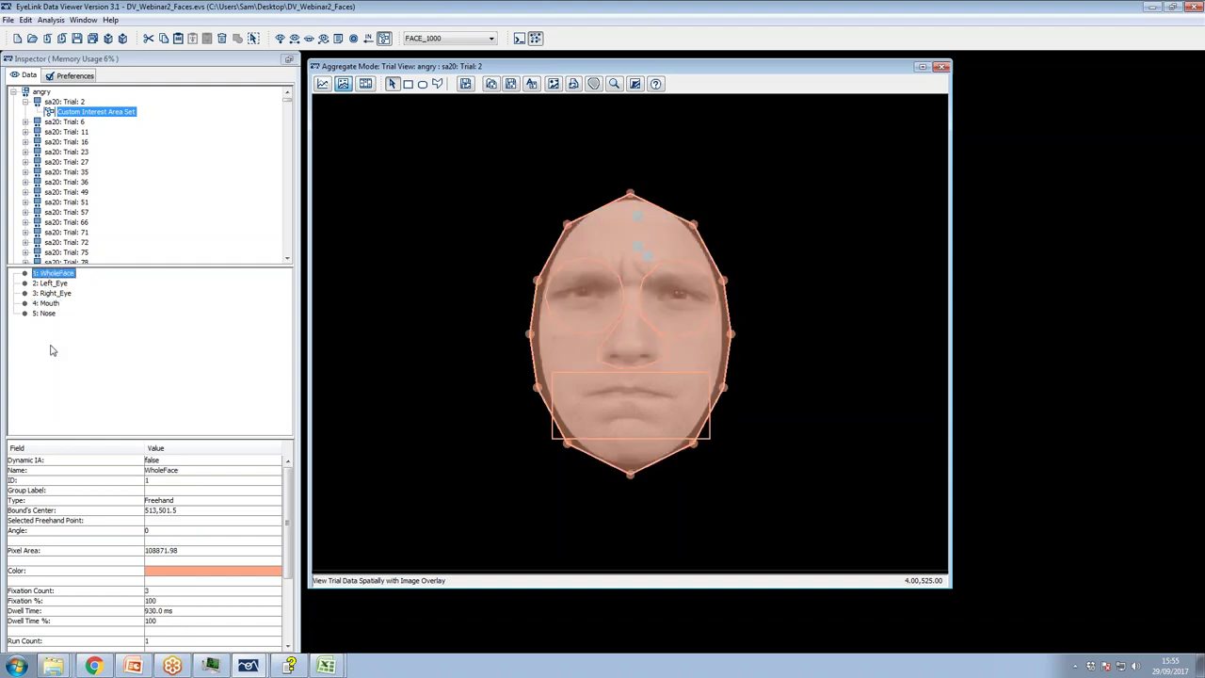
pyautogui.keyDown('shift'); pyautogui.click(47, 315); pyautogui.keyUp('shift')
pyautogui.rightClick(47, 315)
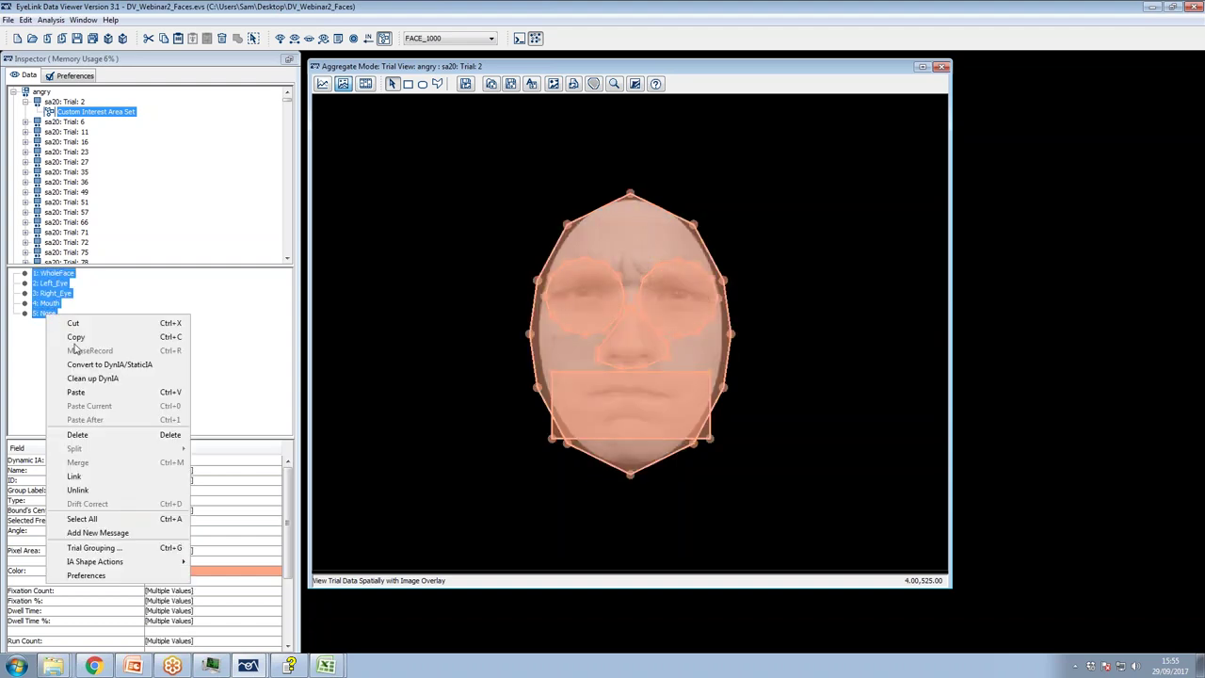
pyautogui.moveTo(135, 562)
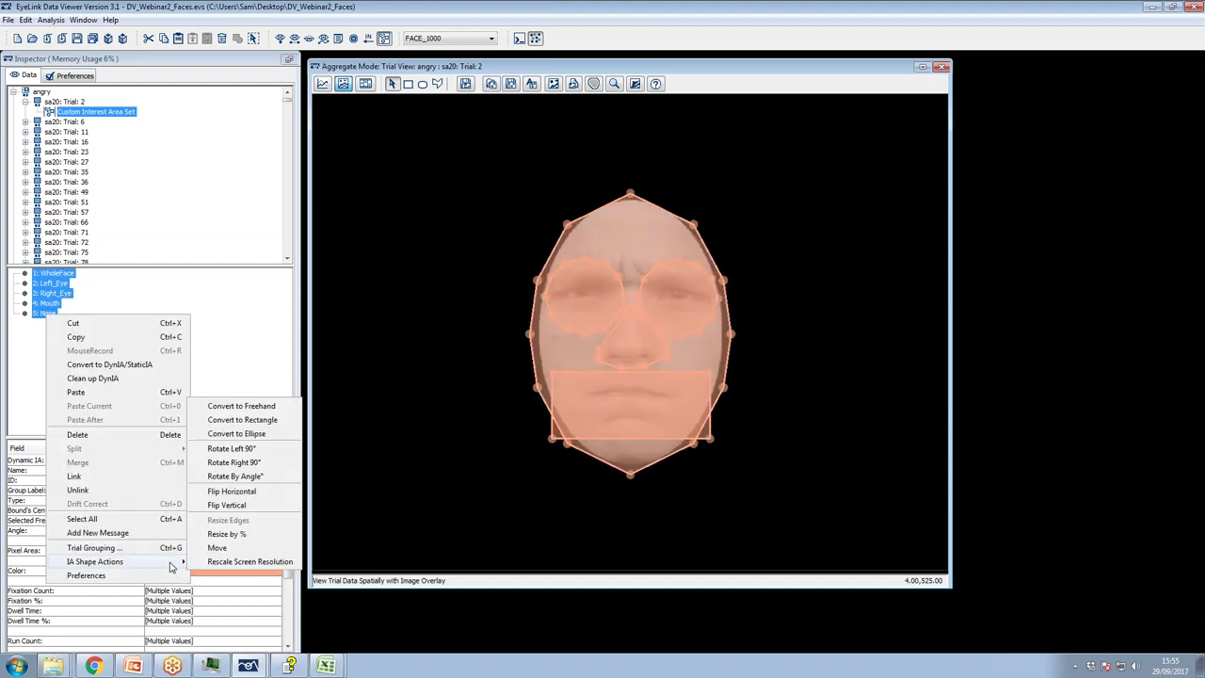
pyautogui.click(224, 476)
pyautogui.click(611, 320)
pyautogui.write('45')
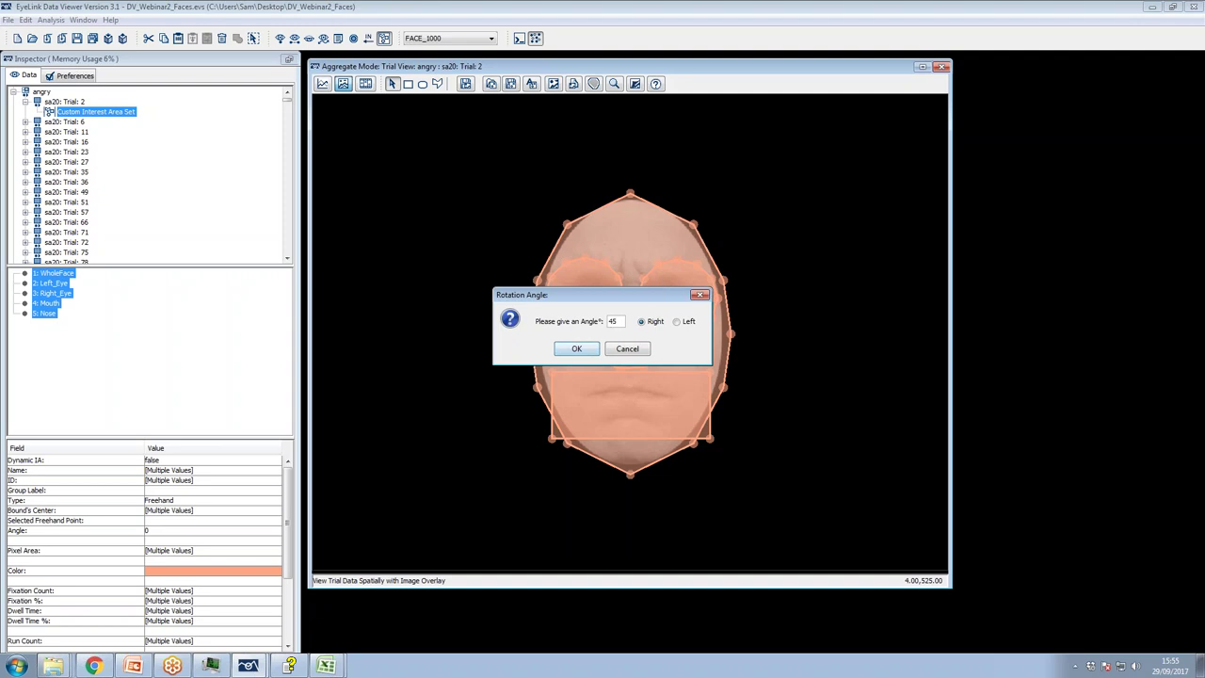
pyautogui.click(619, 352)
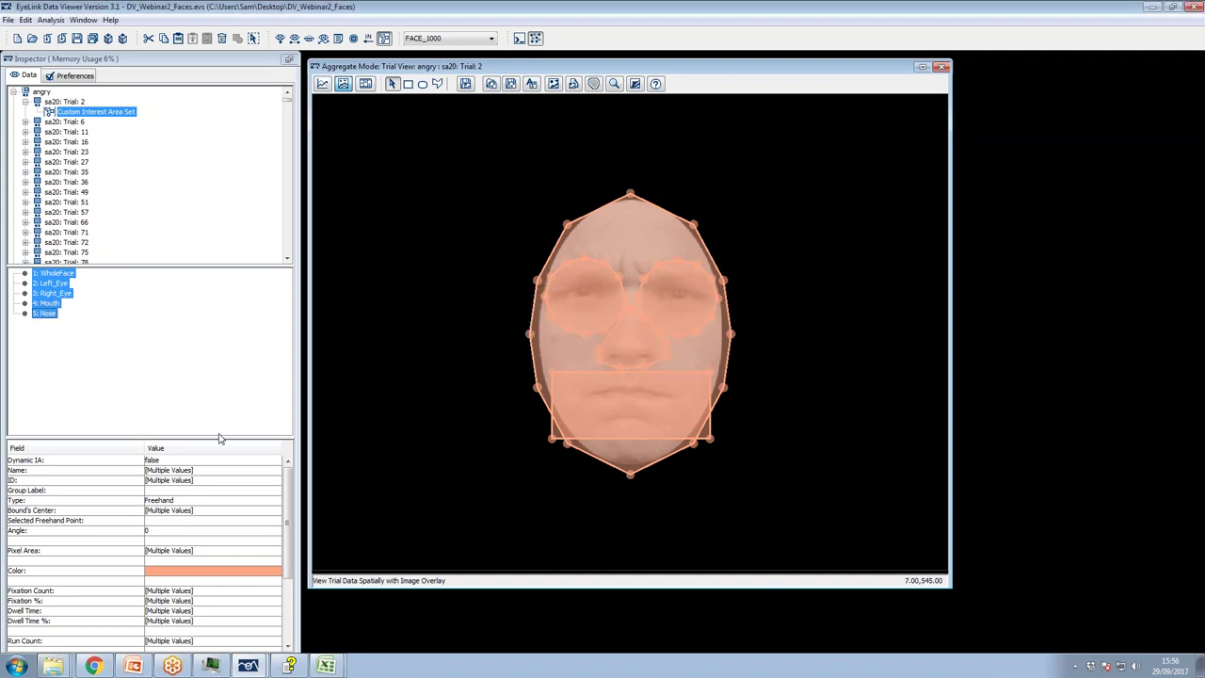
# Link the five selected face areas into one freehand area covering 166838.22 pixels
pyautogui.rightClick(51, 314)
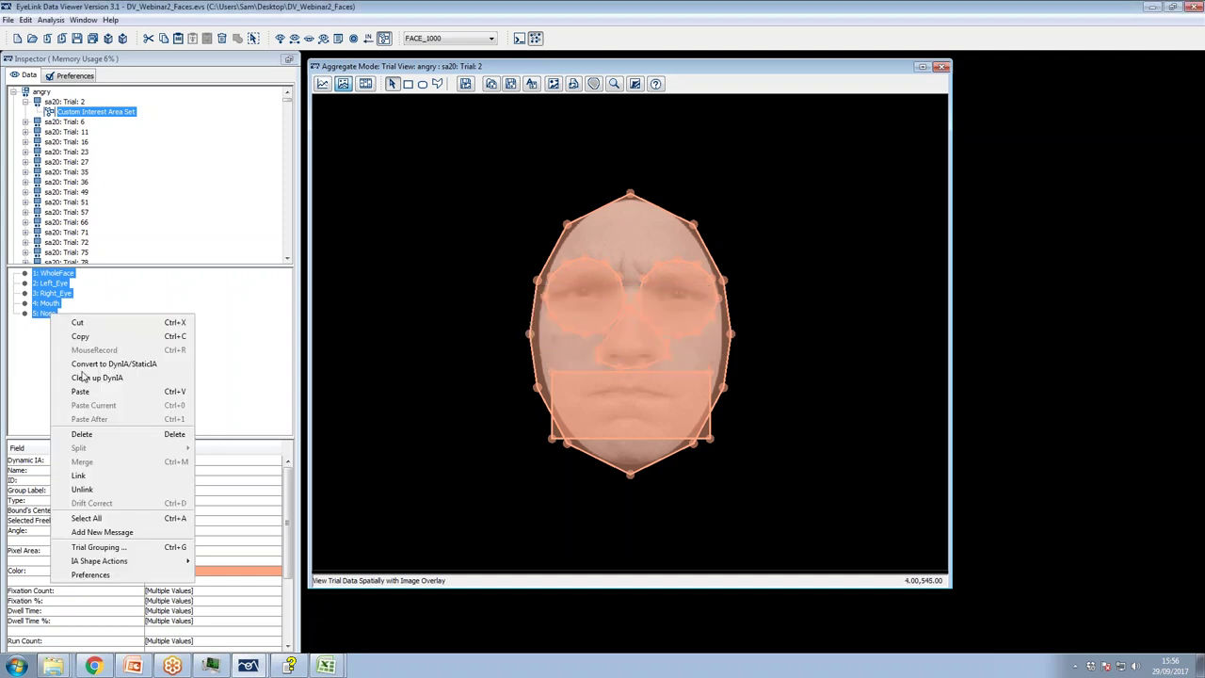
pyautogui.moveTo(96, 562)
pyautogui.click(92, 477)
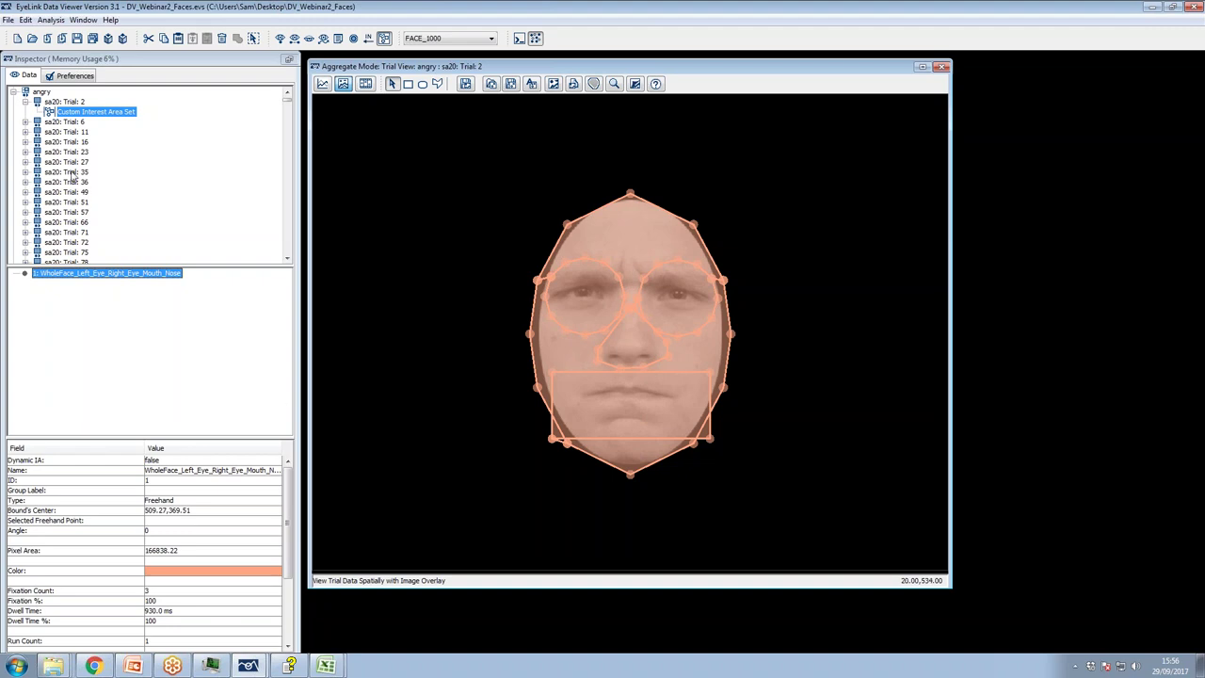
# Rotate the linked interest area right by 45° so it tilts across angry Trial 2's face
pyautogui.rightClick(56, 276)
pyautogui.moveTo(134, 523)
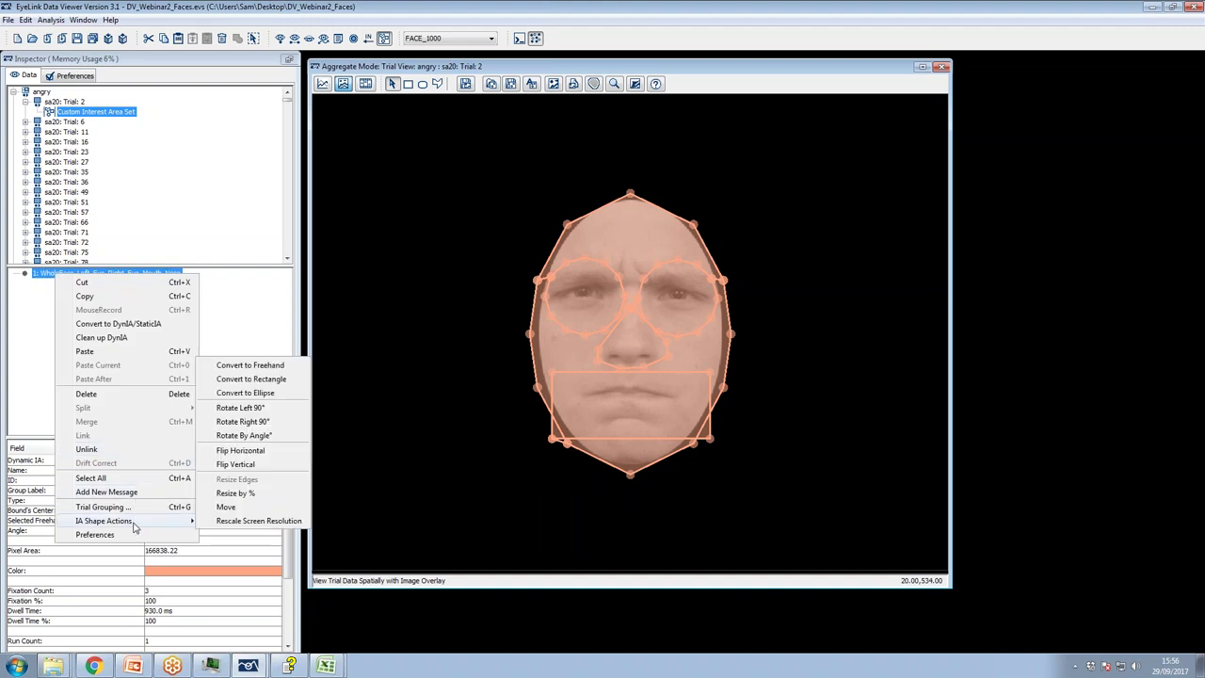
pyautogui.click(235, 435)
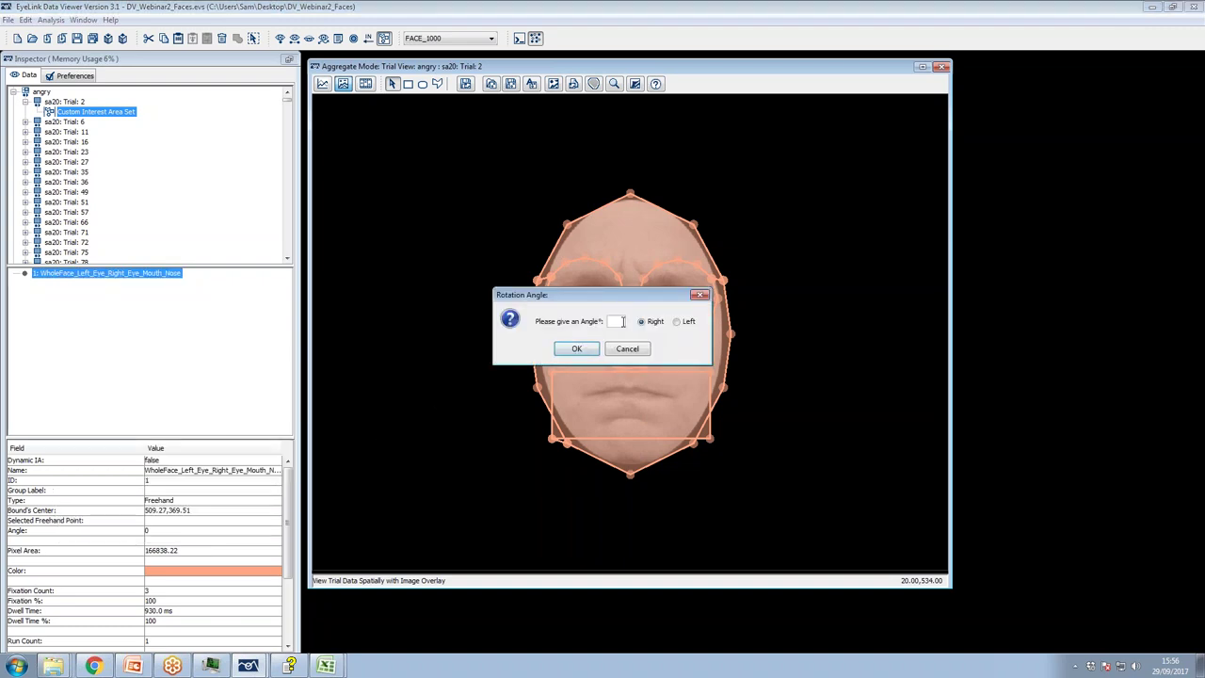
pyautogui.click(577, 349)
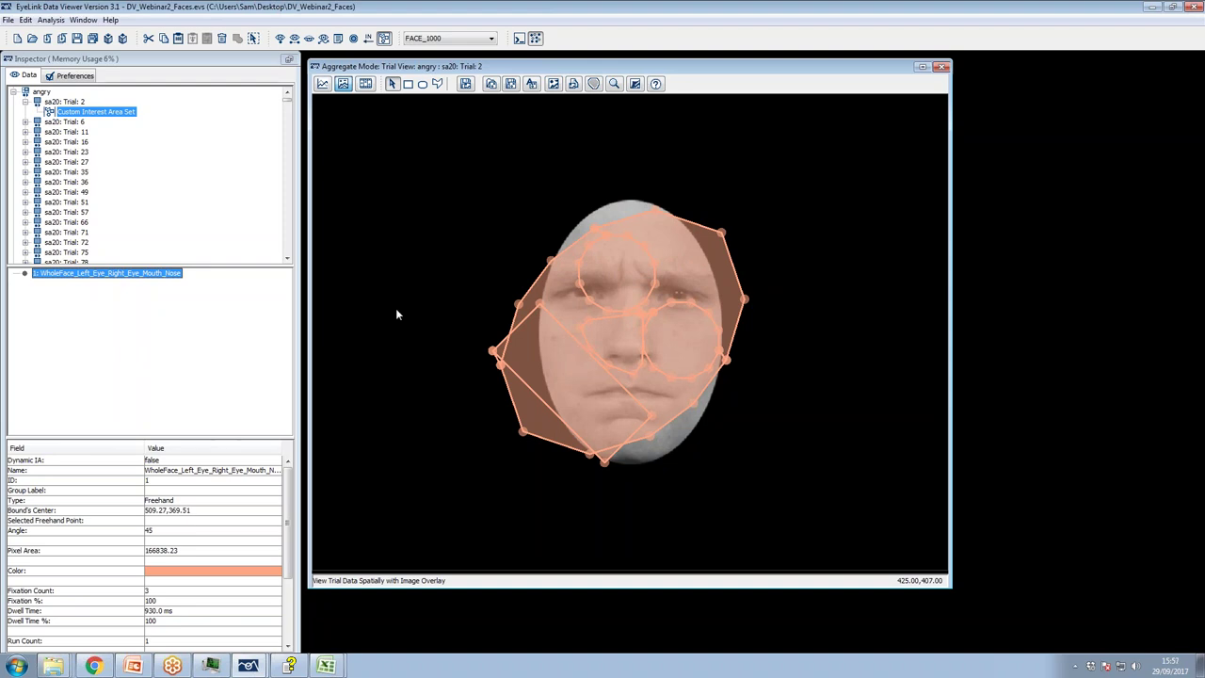
pyautogui.rightClick(108, 273)
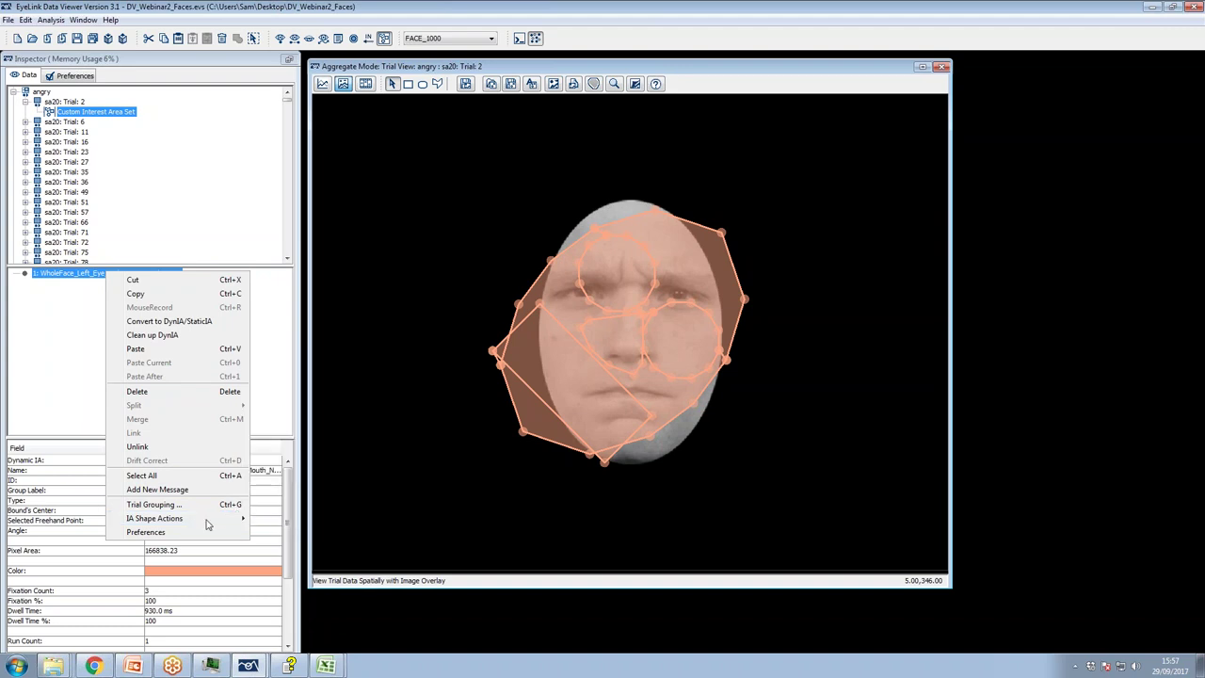
# Rotate the linked interest area by 45 so its angle returns to 0
pyautogui.moveTo(241, 516)
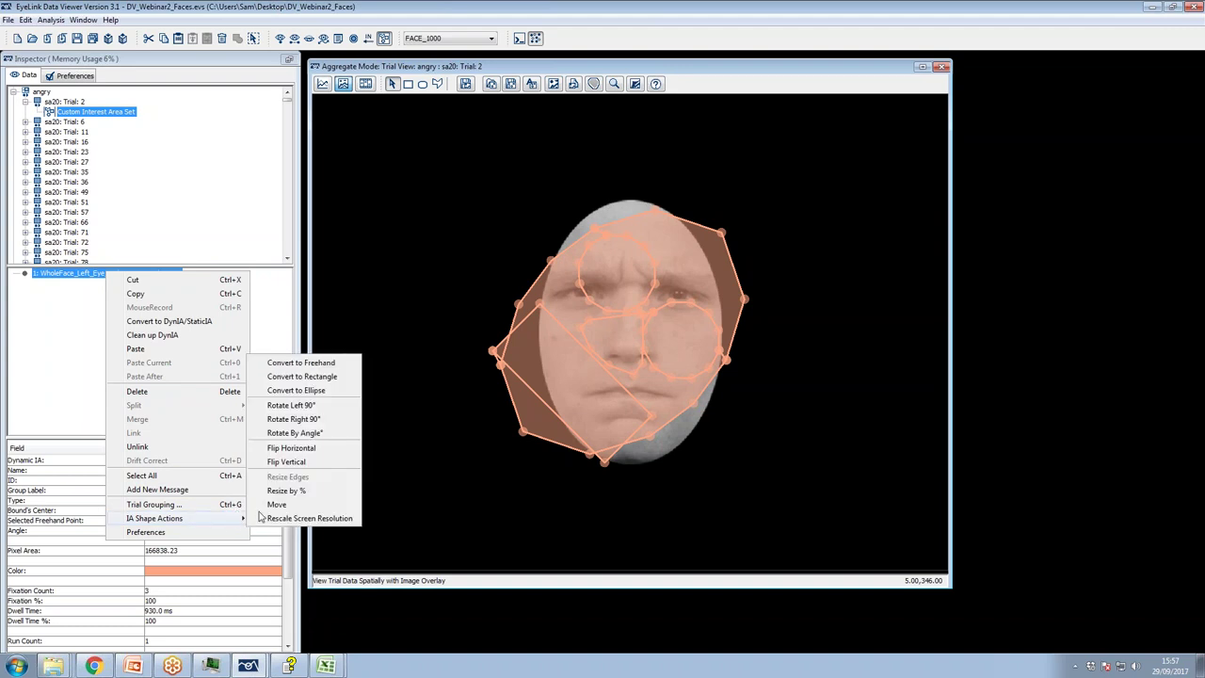
pyautogui.click(282, 434)
pyautogui.click(609, 322)
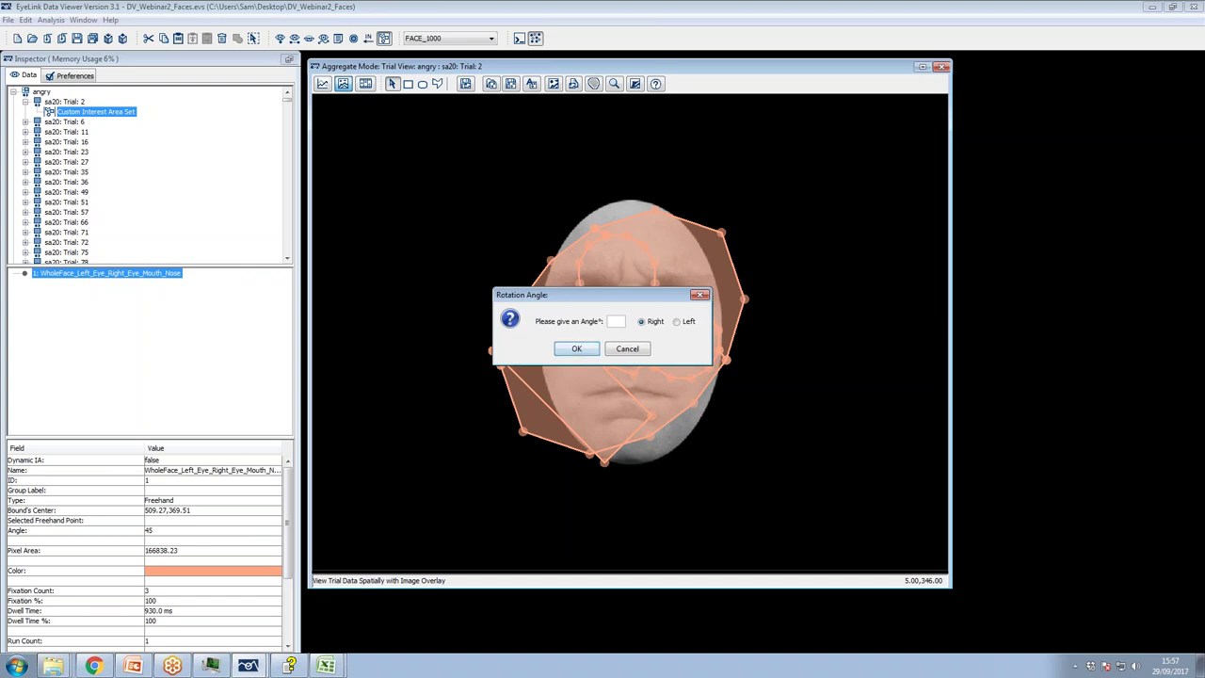
pyautogui.write('45')
pyautogui.click(559, 350)
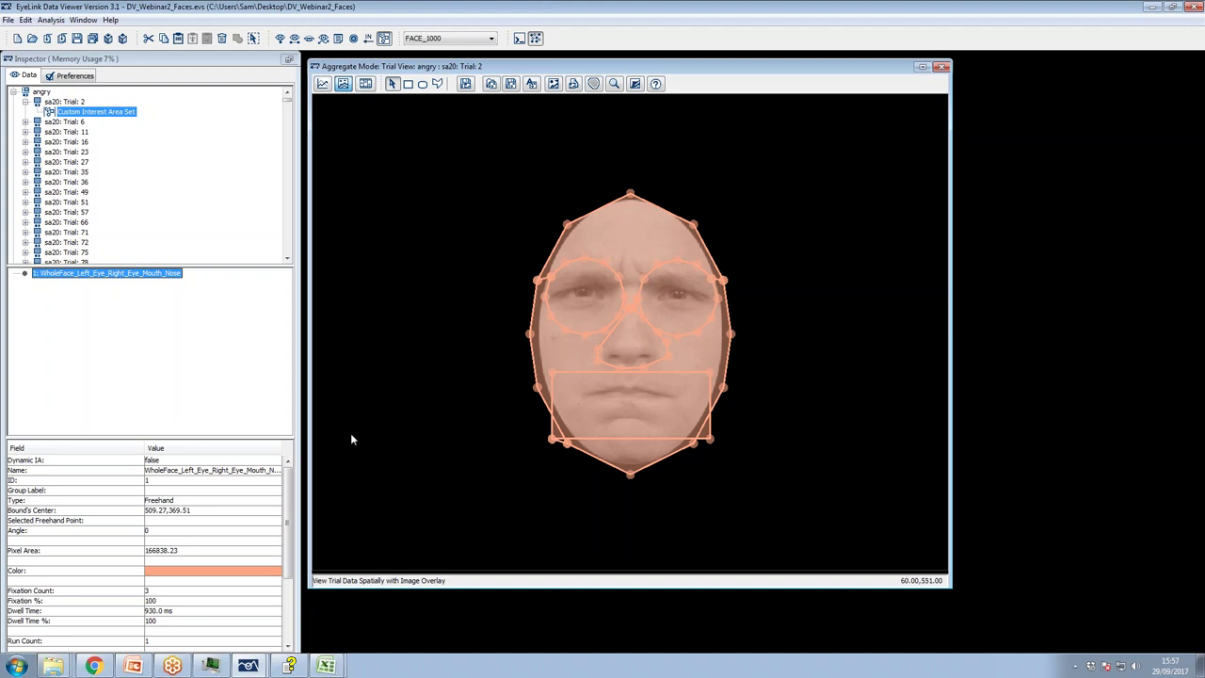
pyautogui.click(138, 667)
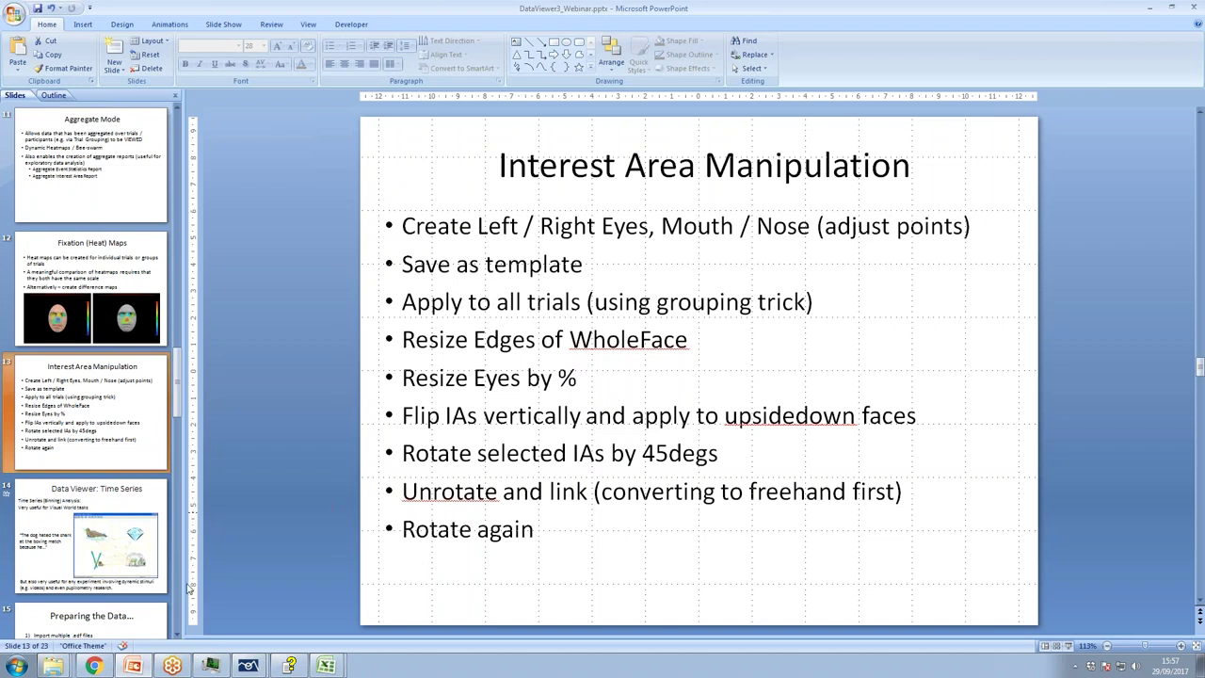
# Present slide 14, 'Data Viewer: Time Series', full-screen as a slide show
pyautogui.click(64, 497)
pyautogui.moveTo(100, 674)
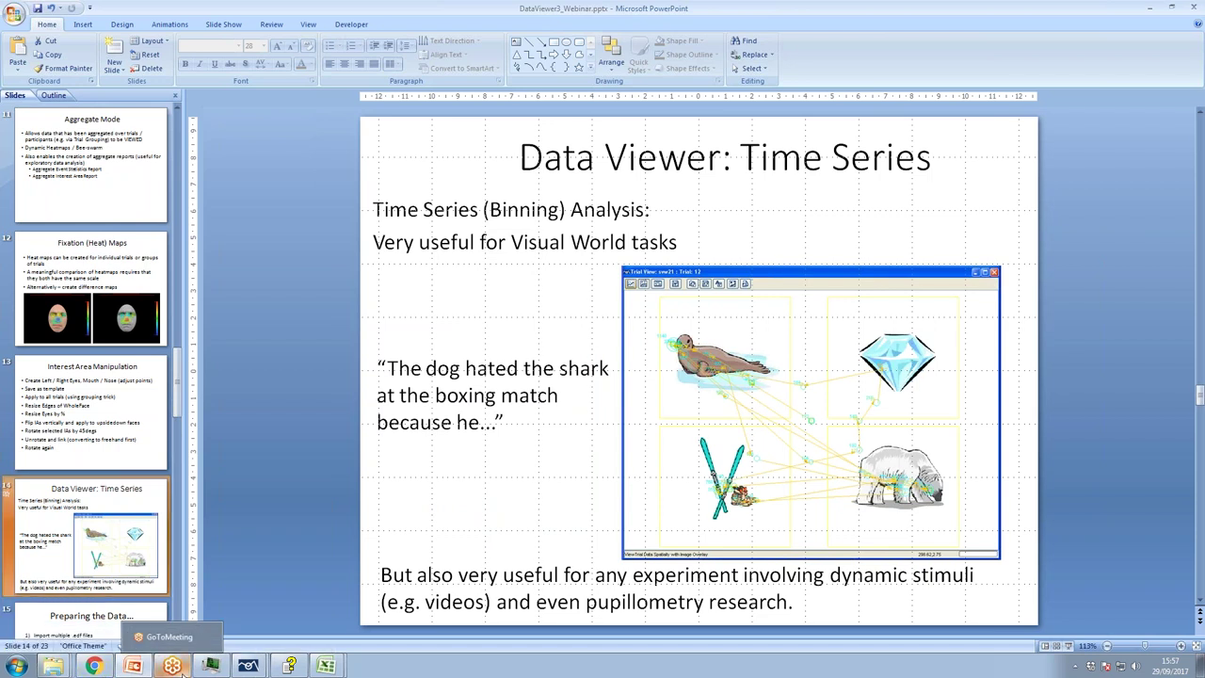
pyautogui.moveTo(244, 668)
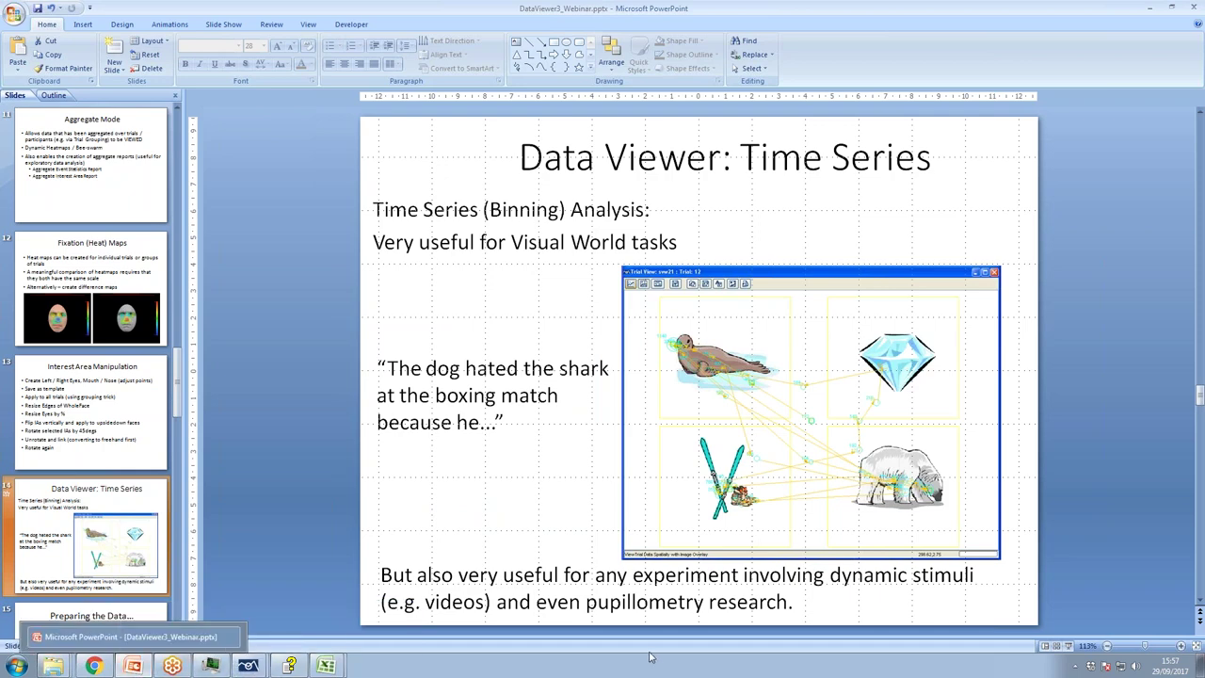
pyautogui.click(1068, 646)
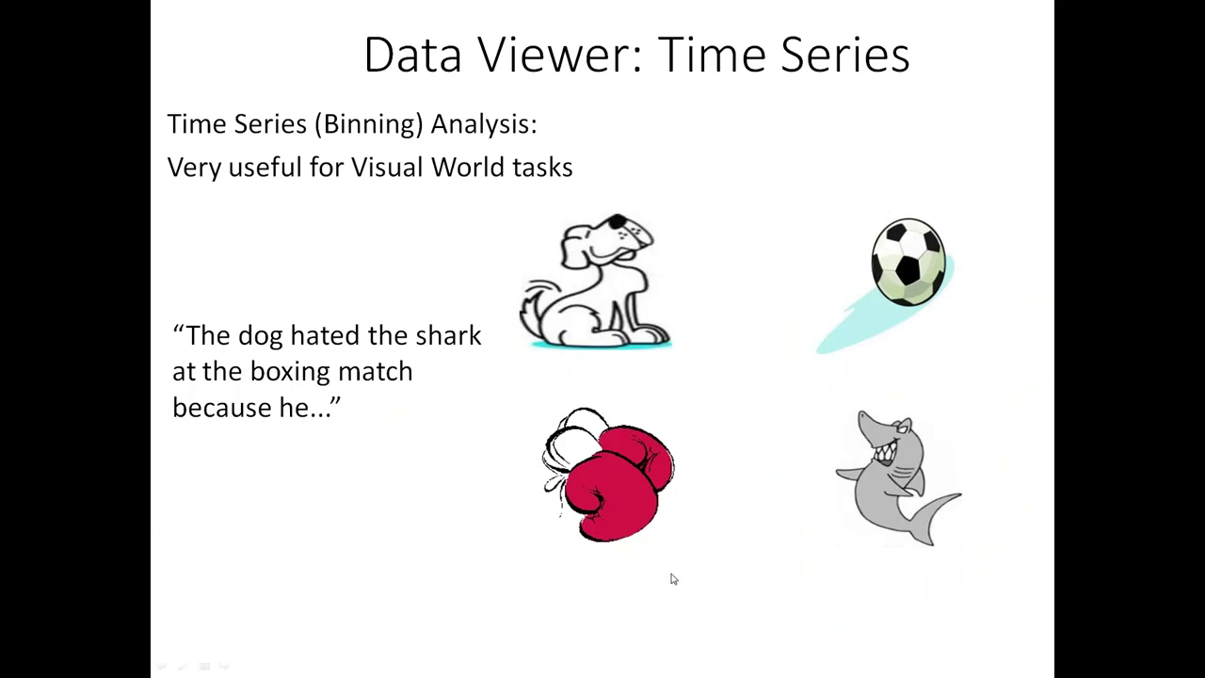
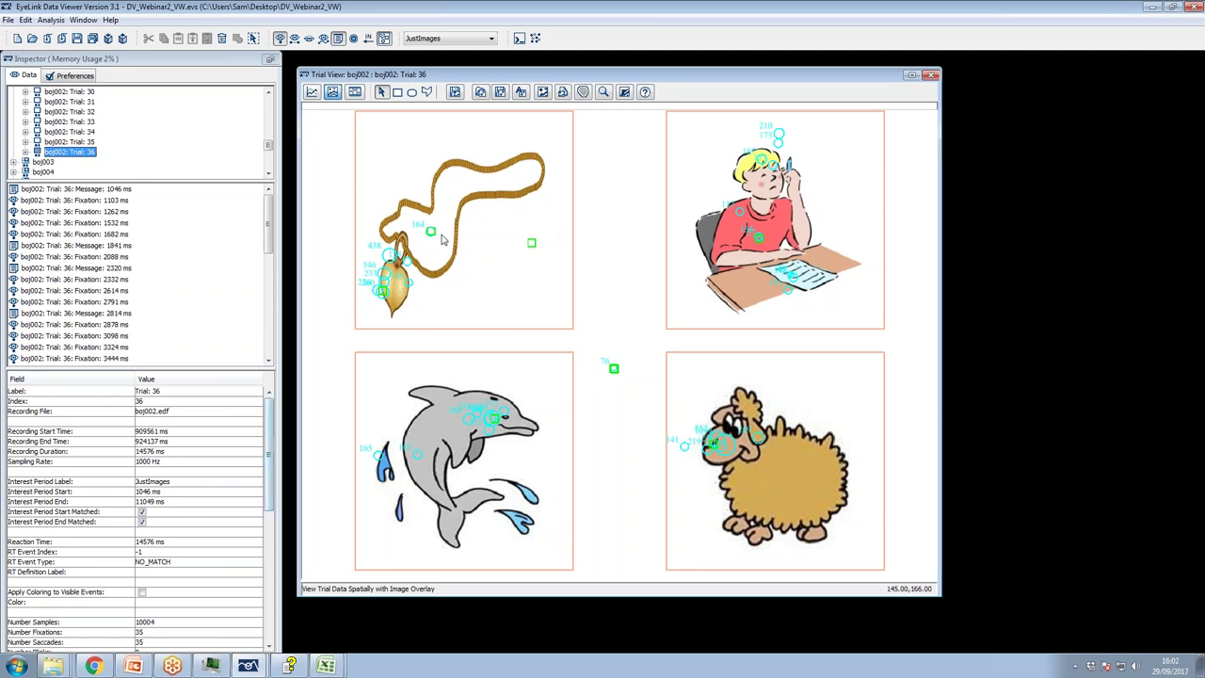
# Inspect boj002 Trial 34's custom interest areas: DIST on the donkey, NP2 on the sheep, NP1 on the car
pyautogui.click(73, 132)
pyautogui.click(26, 134)
pyautogui.click(48, 199)
pyautogui.click(46, 198)
pyautogui.click(46, 209)
pyautogui.click(45, 218)
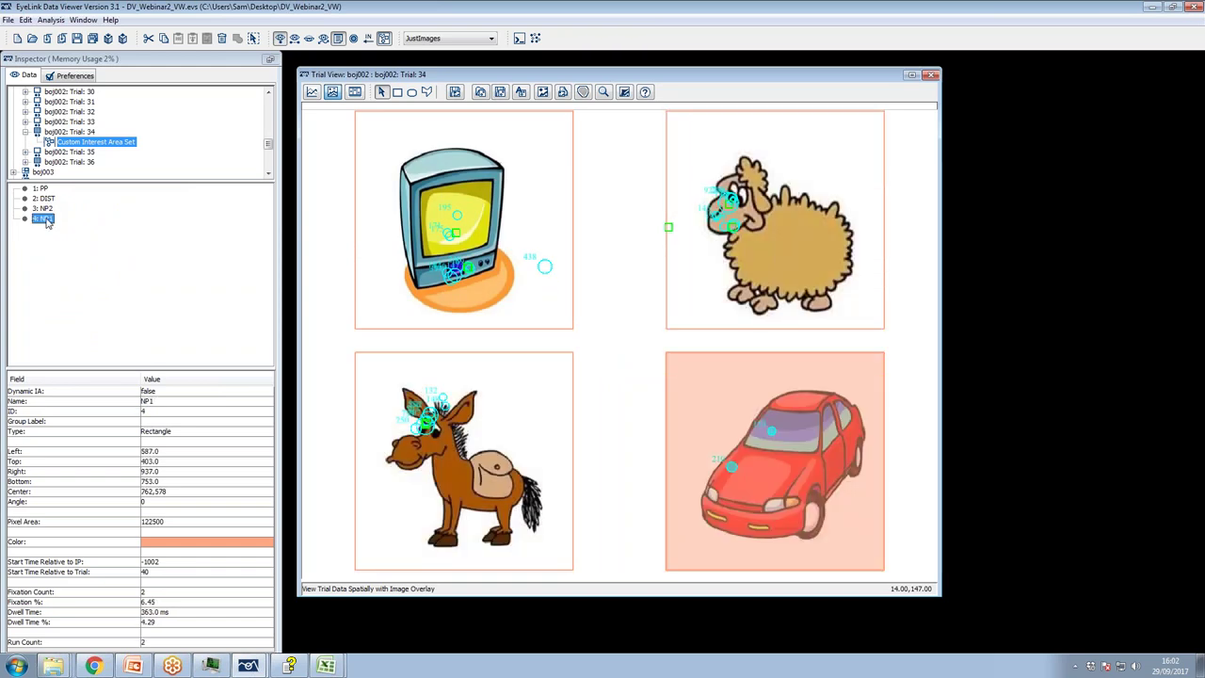
pyautogui.click(47, 209)
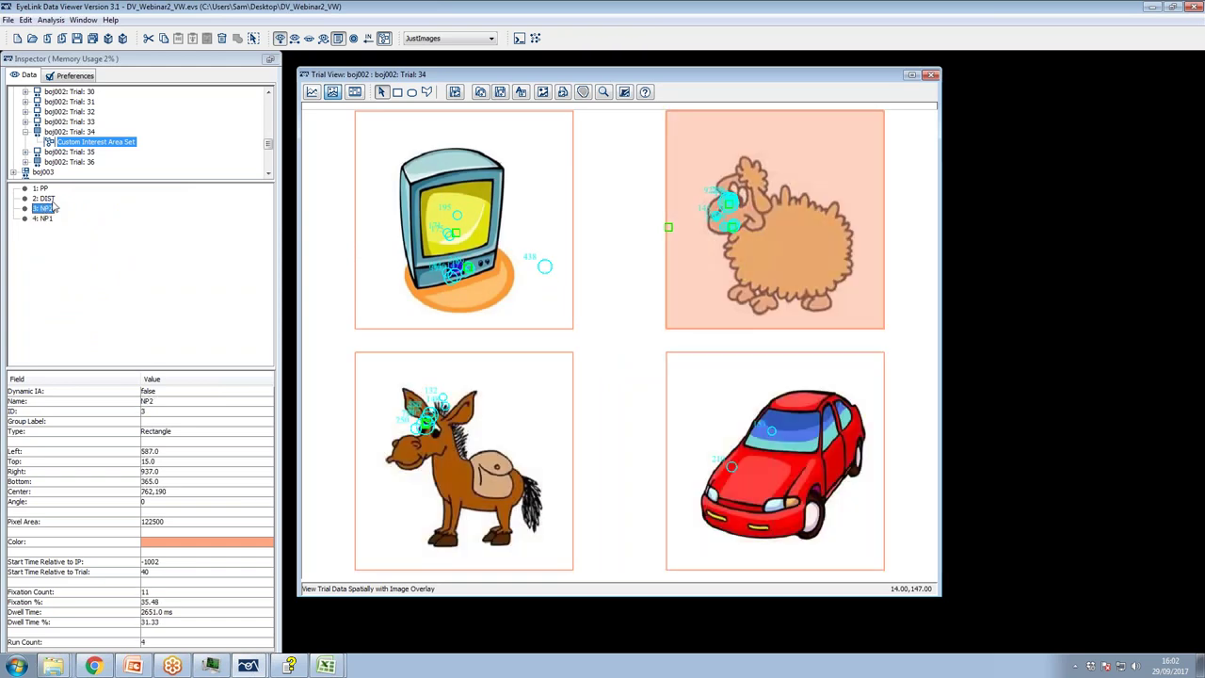
# Switch to boj005 Trial 5 and list its Custom Interest Area Set
pyautogui.doubleClick(39, 134)
pyautogui.scroll(10, 42, 150)
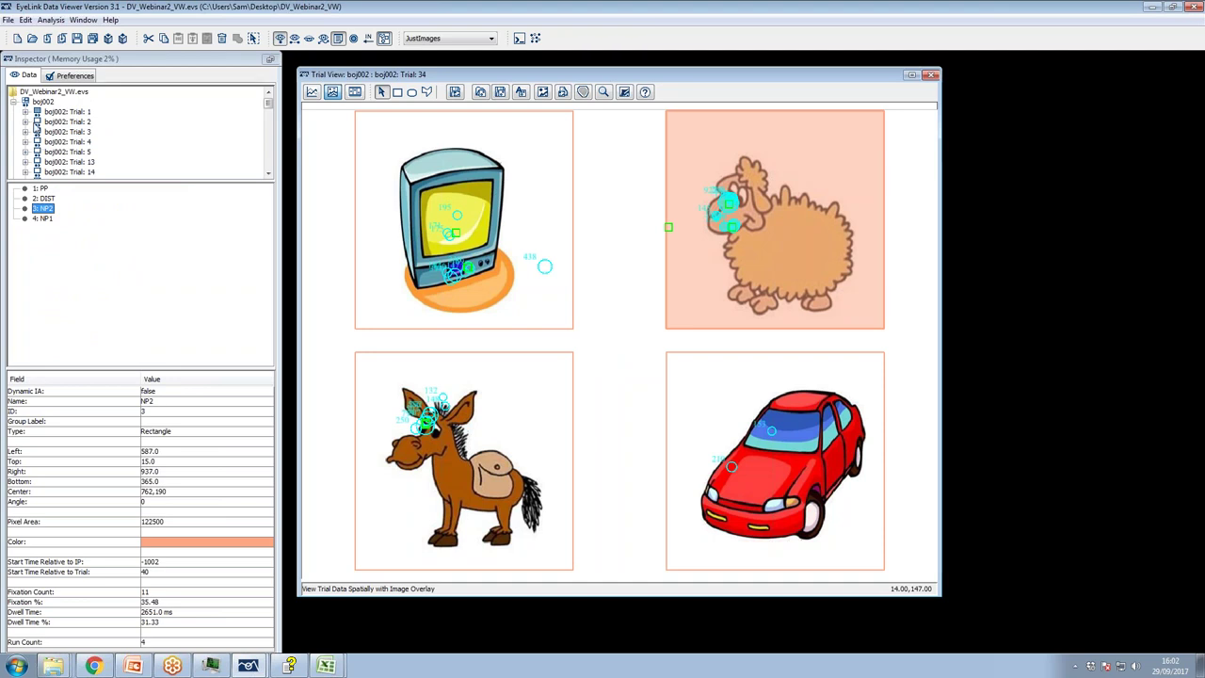
pyautogui.click(13, 101)
pyautogui.click(13, 132)
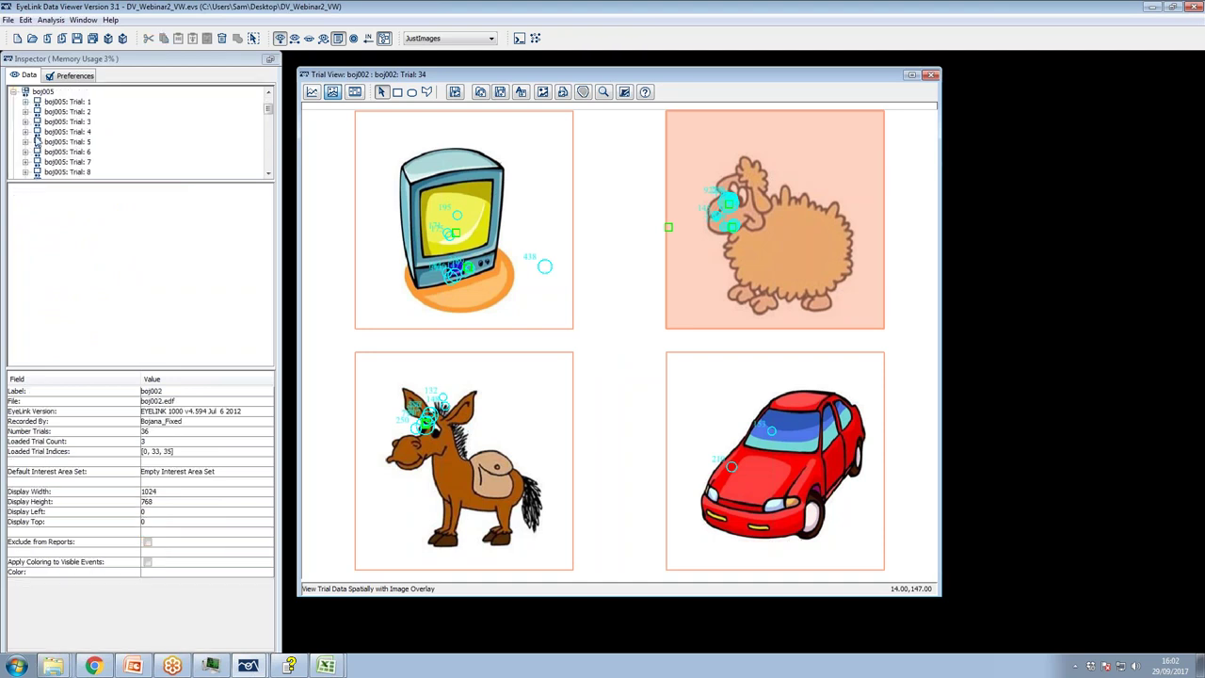
pyautogui.click(63, 142)
pyautogui.click(25, 142)
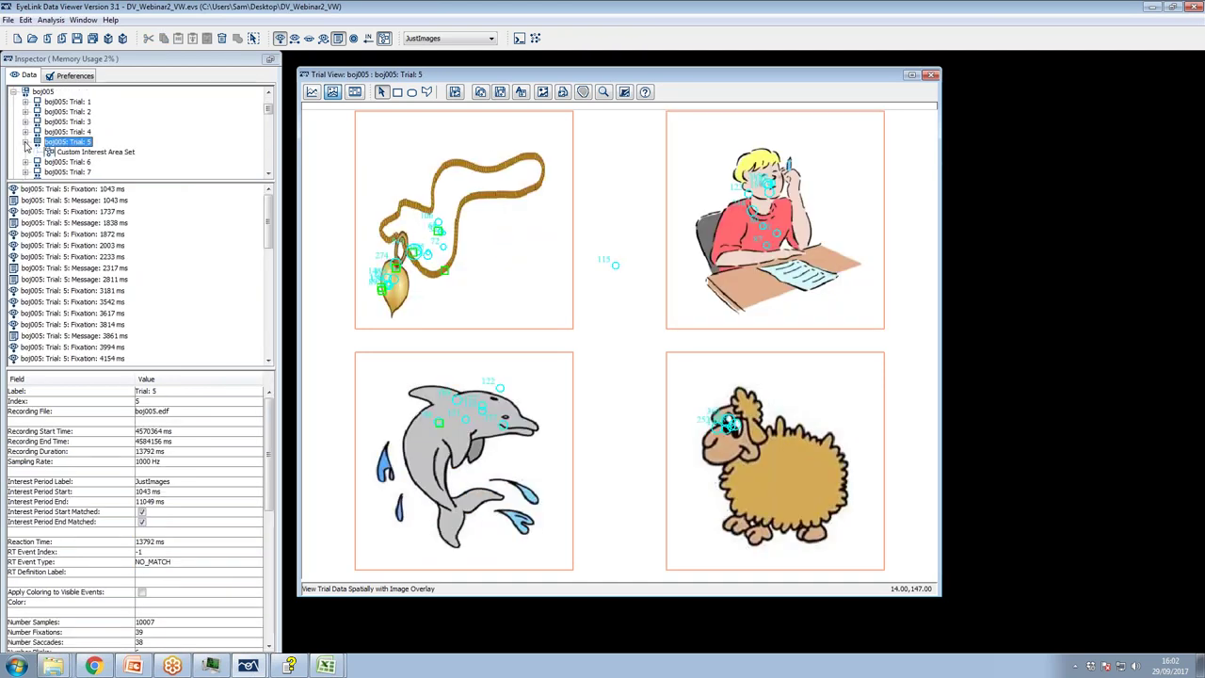
pyautogui.click(68, 152)
# Step through Trial 5's NP1, NP2, PP and DIST areas, ending on the necklace's DIST
pyautogui.click(39, 218)
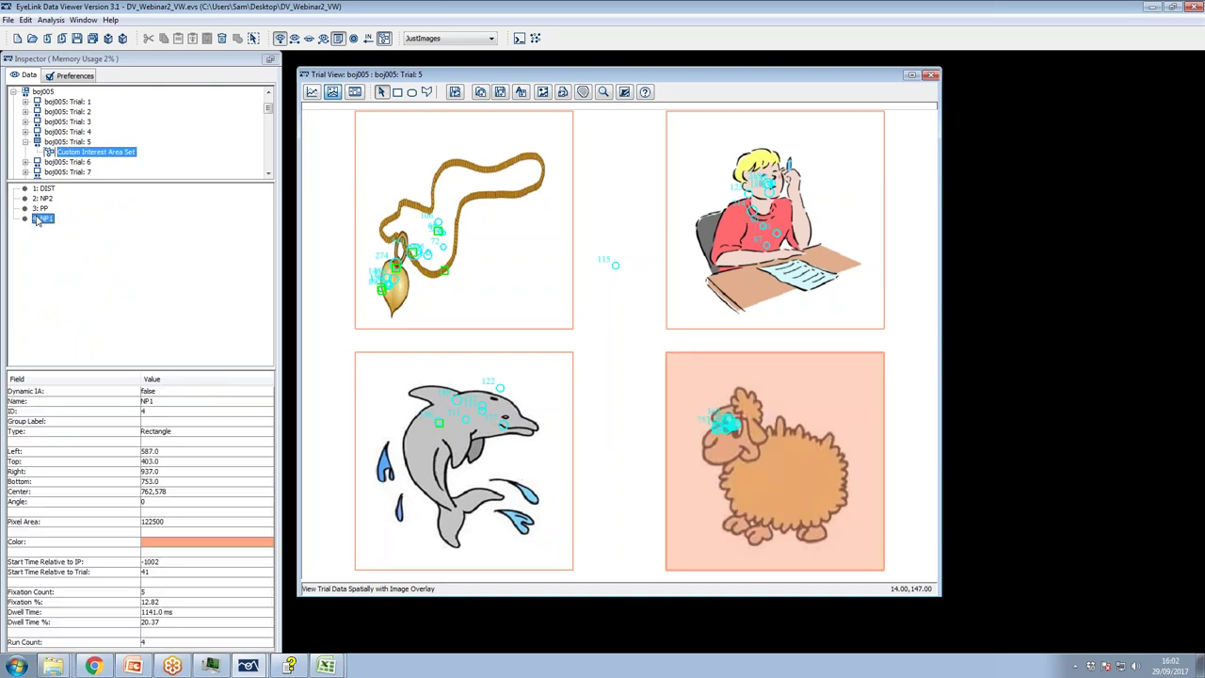
pyautogui.click(43, 199)
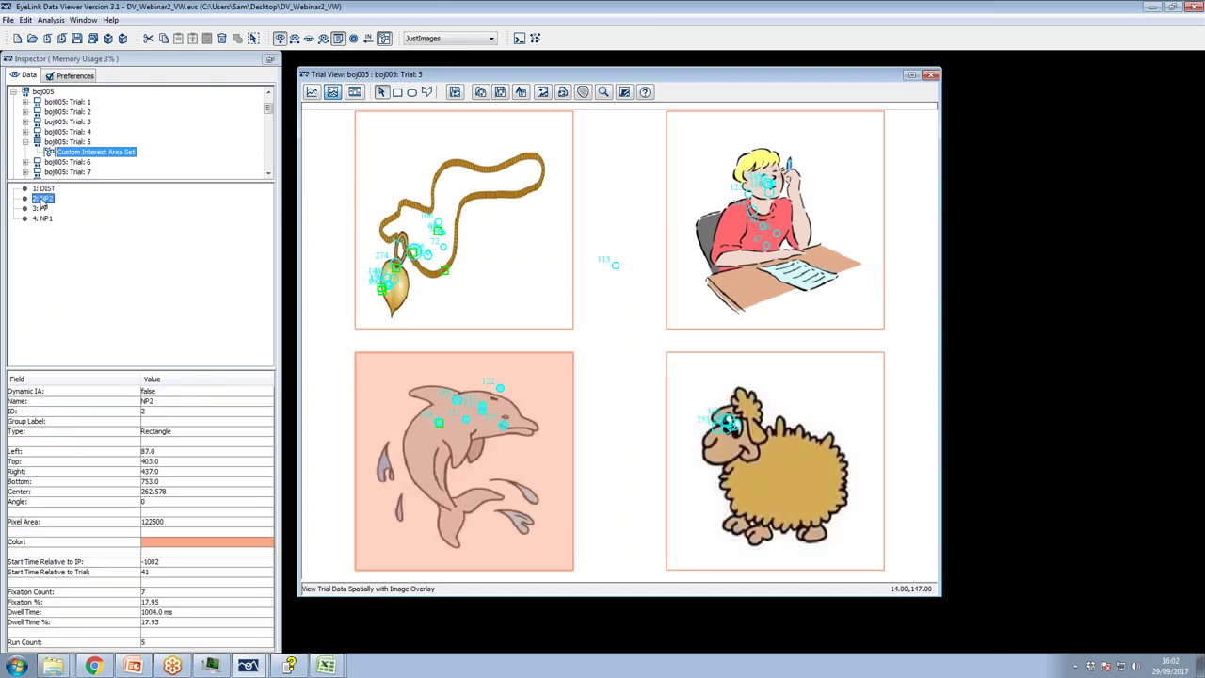
pyautogui.click(42, 209)
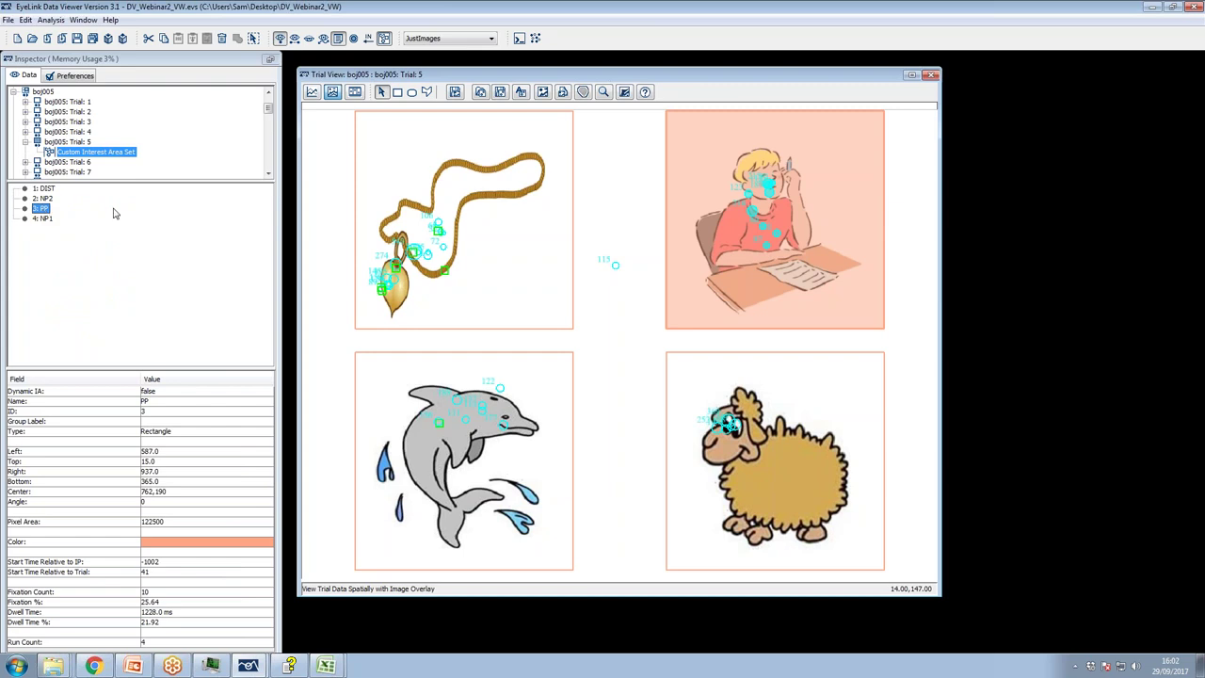
pyautogui.click(46, 190)
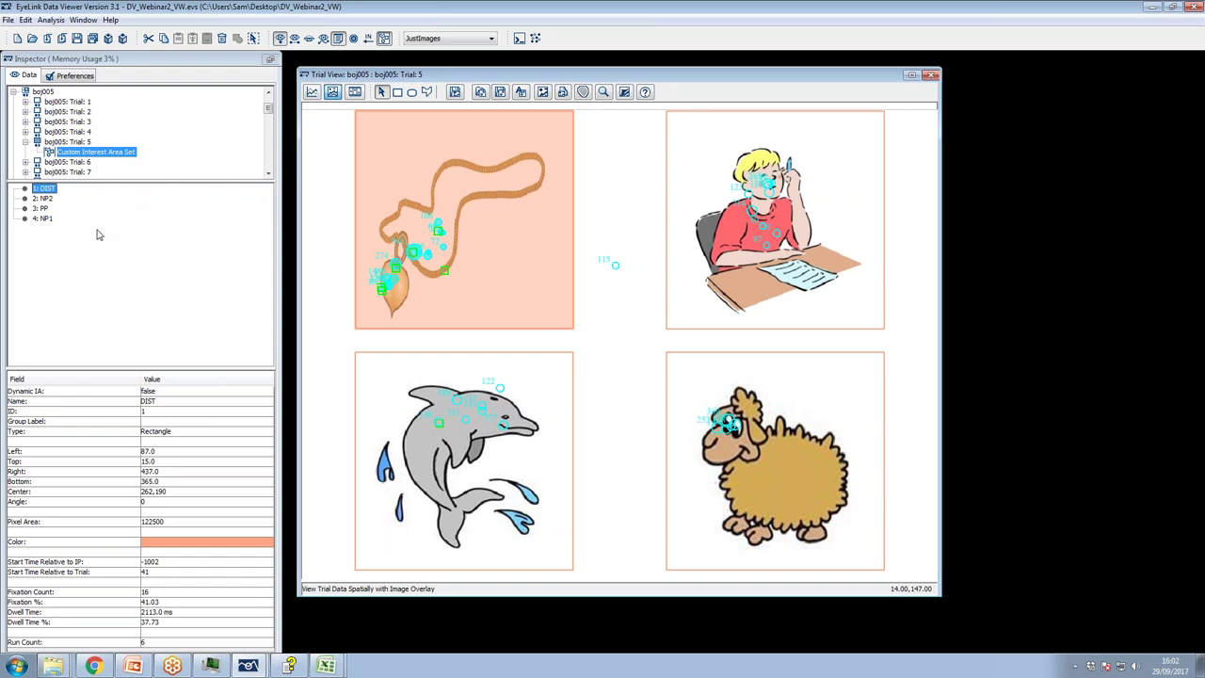
pyautogui.click(49, 197)
pyautogui.click(47, 217)
pyautogui.click(48, 208)
pyautogui.click(46, 188)
# Set the interest period to Full Trial Period, show boj005 Trial 1, and hide fixations
pyautogui.click(452, 38)
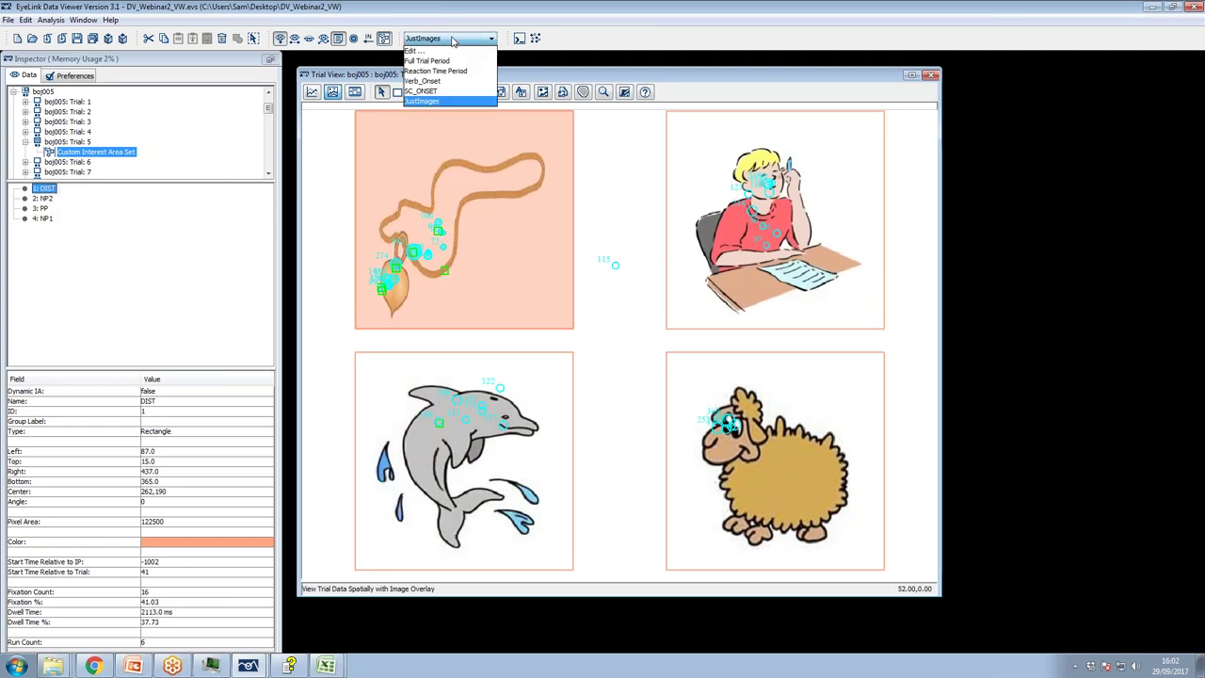
pyautogui.click(453, 60)
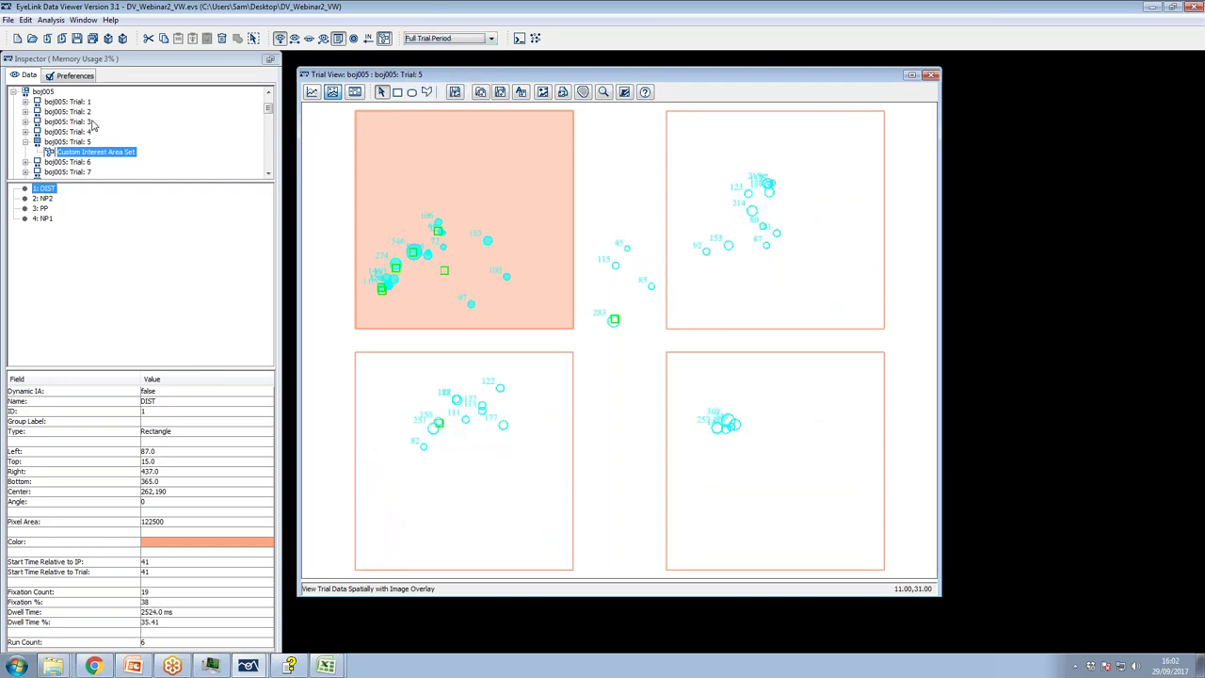
pyautogui.click(26, 102)
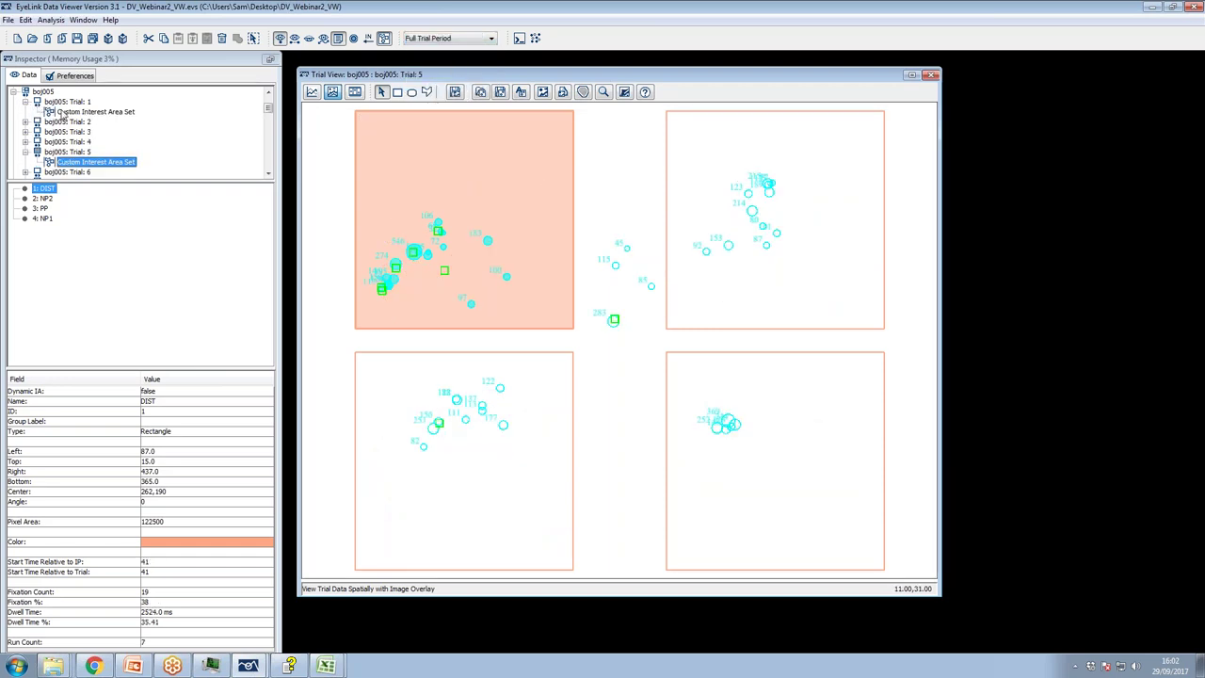
pyautogui.click(68, 102)
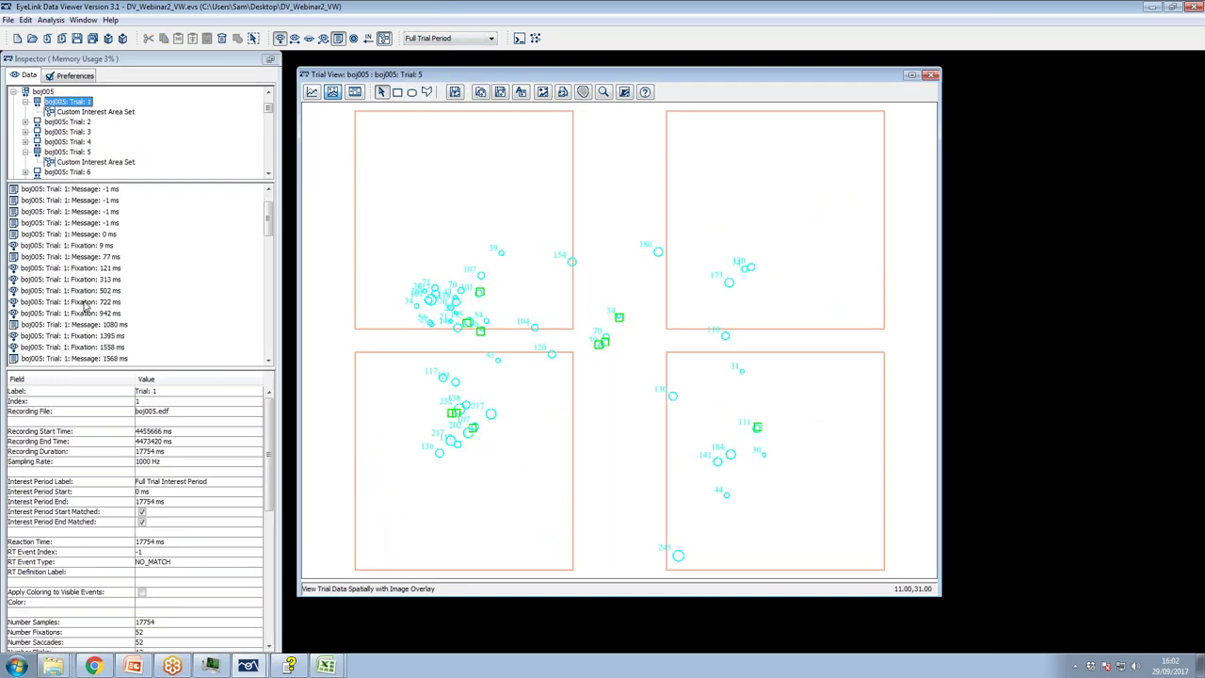
pyautogui.click(279, 39)
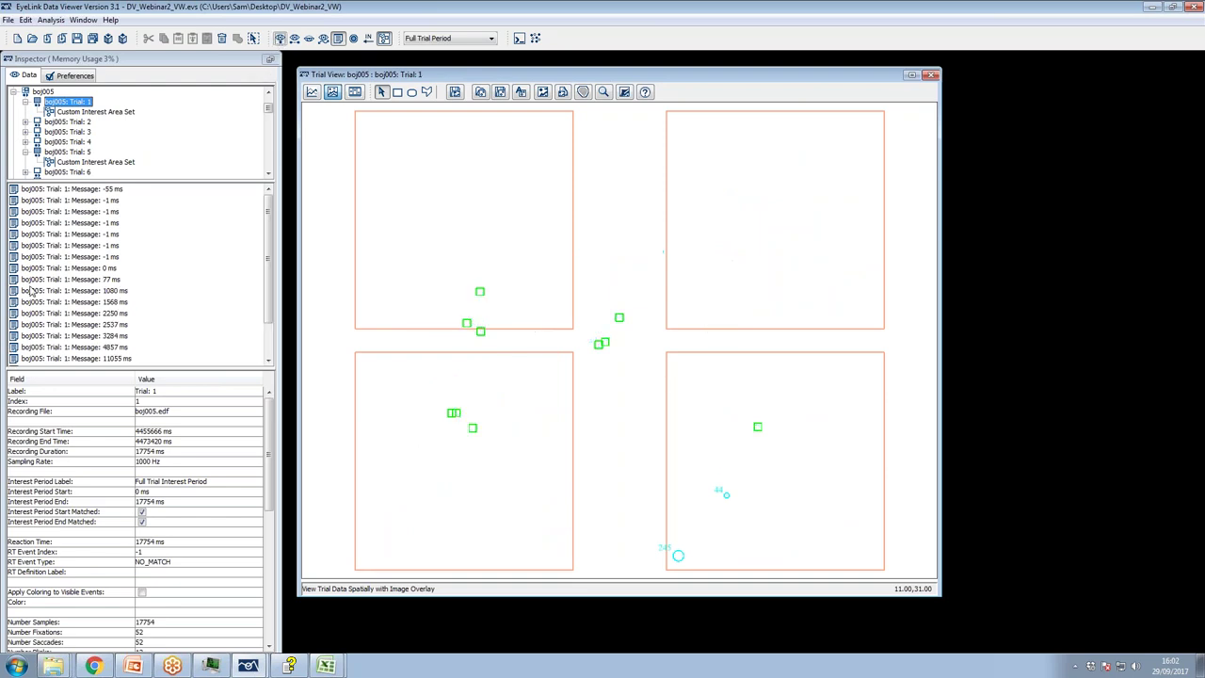
# Review Trial 1's PLAY_SOUND, NP1_ONSET, VERB_ONSET and NP2_ONSET messages (1080–2537 ms)
pyautogui.click(116, 294)
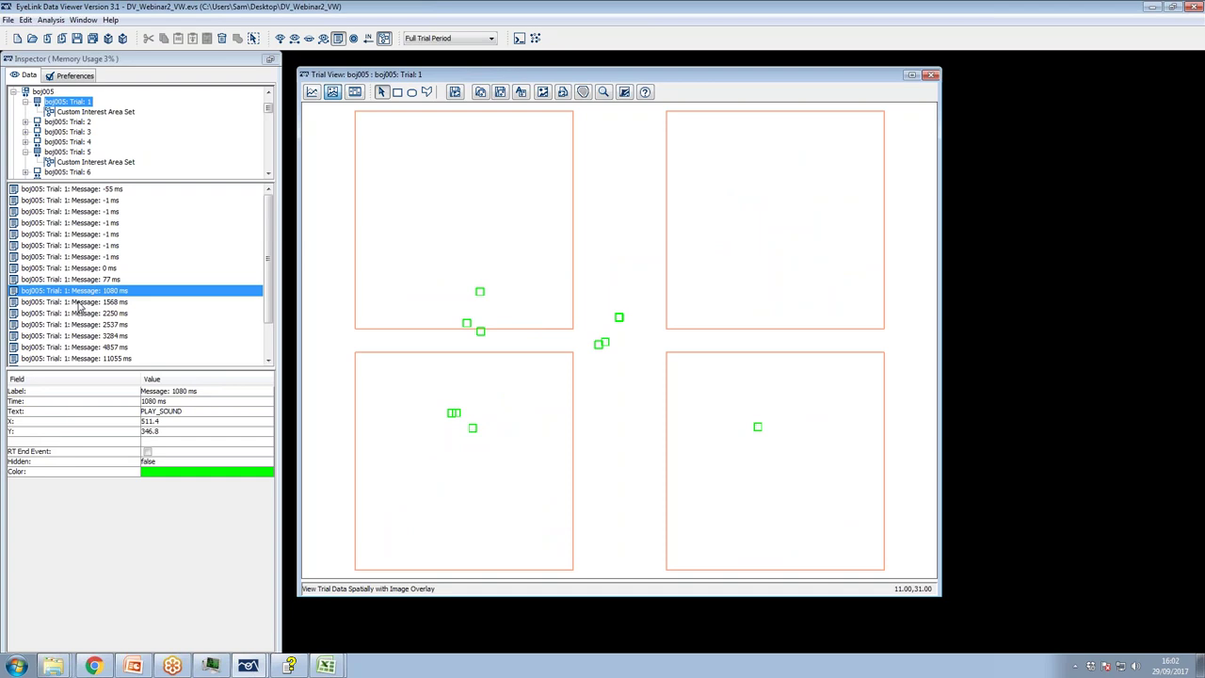
pyautogui.click(88, 303)
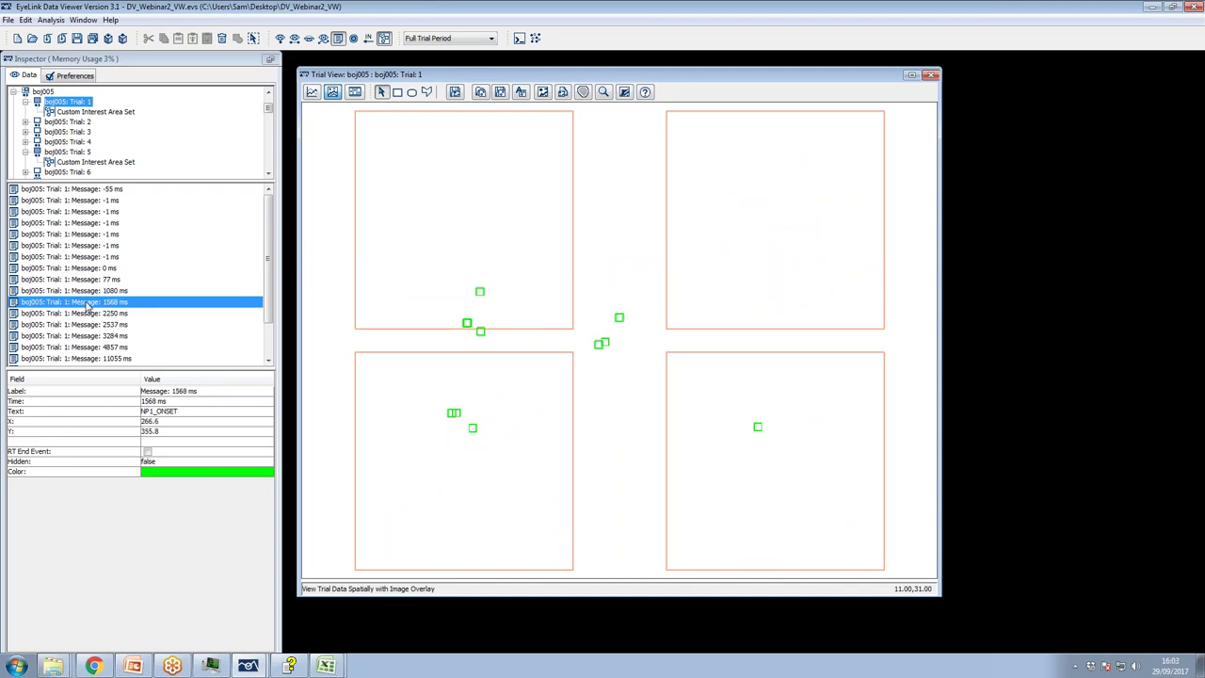
pyautogui.click(86, 315)
pyautogui.click(87, 325)
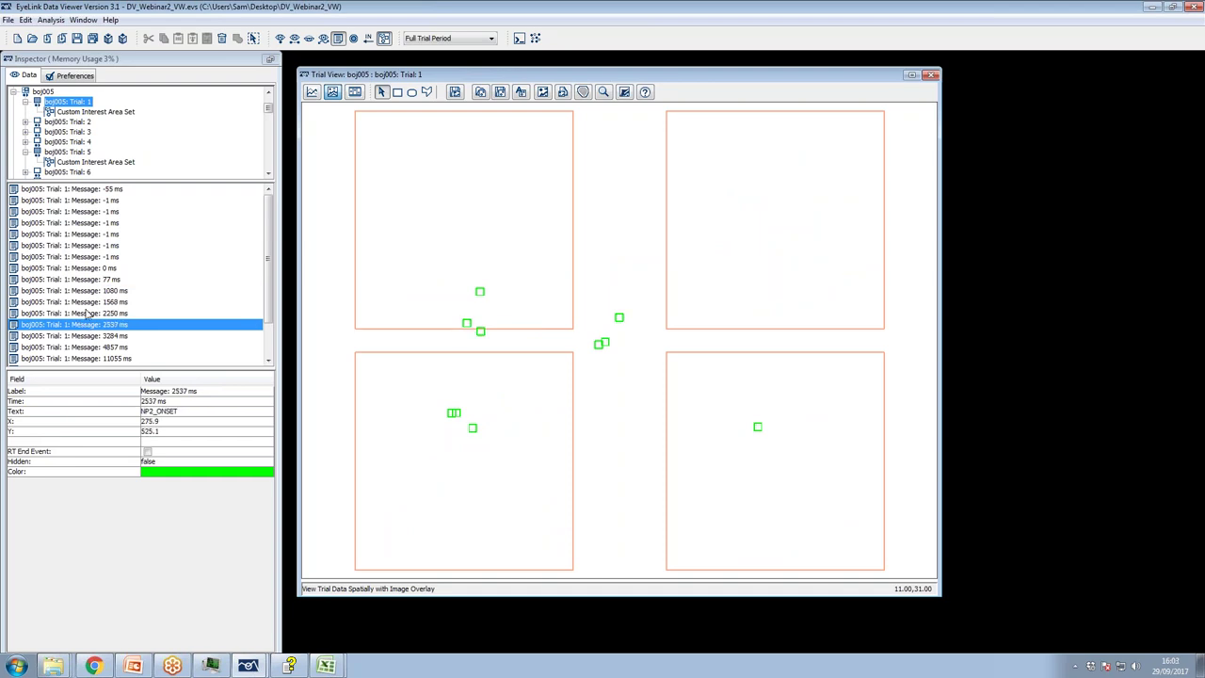
pyautogui.click(89, 301)
pyautogui.click(91, 291)
pyautogui.click(88, 303)
pyautogui.click(87, 314)
pyautogui.click(87, 325)
pyautogui.click(87, 313)
pyautogui.click(85, 302)
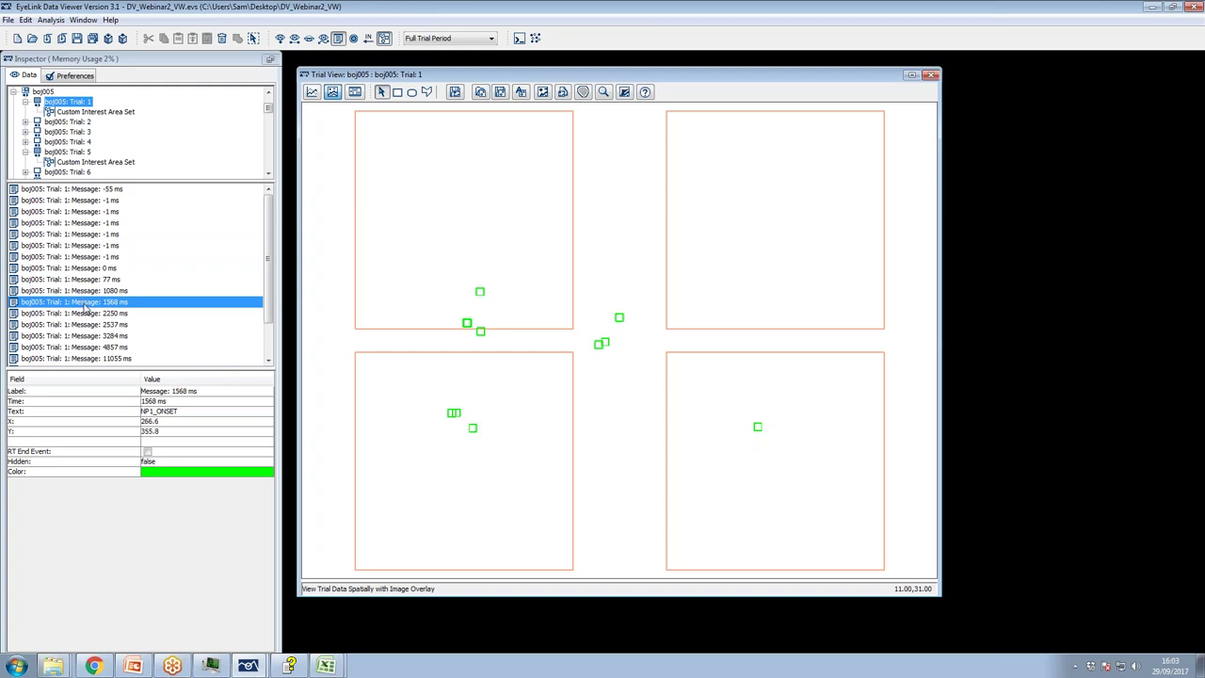
# Check the later PP_ONSET (3284 ms) and SC_ONSET (4857 ms) messages, then open the interest period manager
pyautogui.click(83, 314)
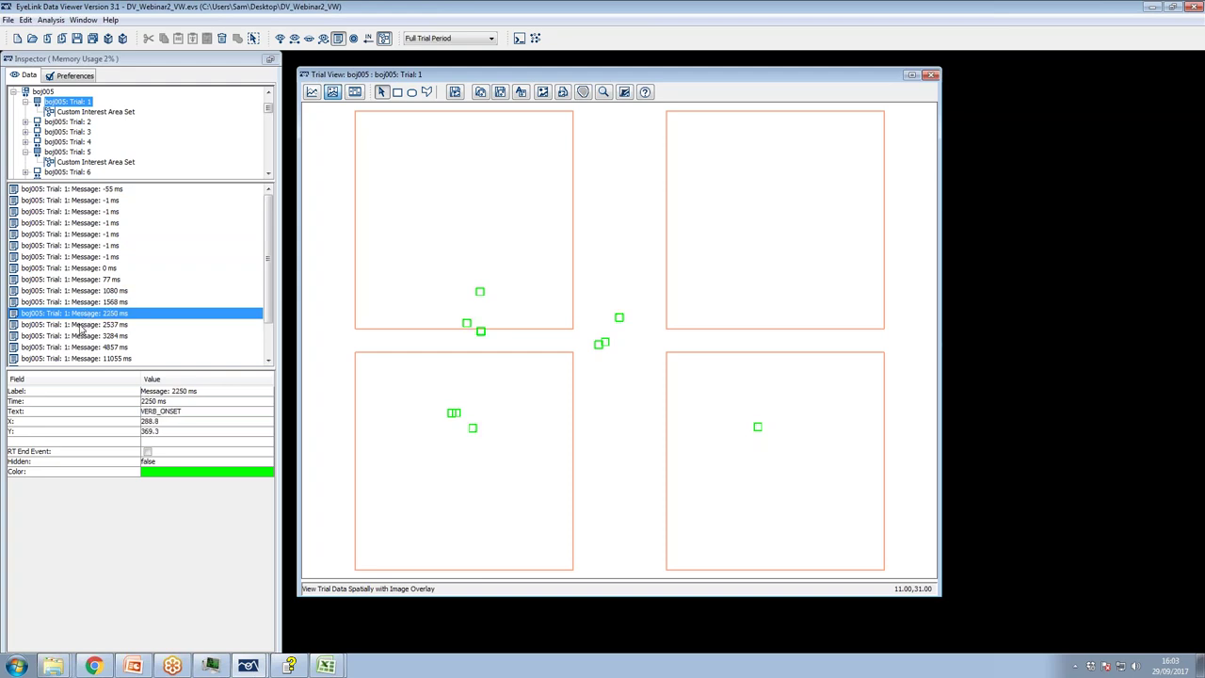
pyautogui.click(82, 324)
pyautogui.click(85, 302)
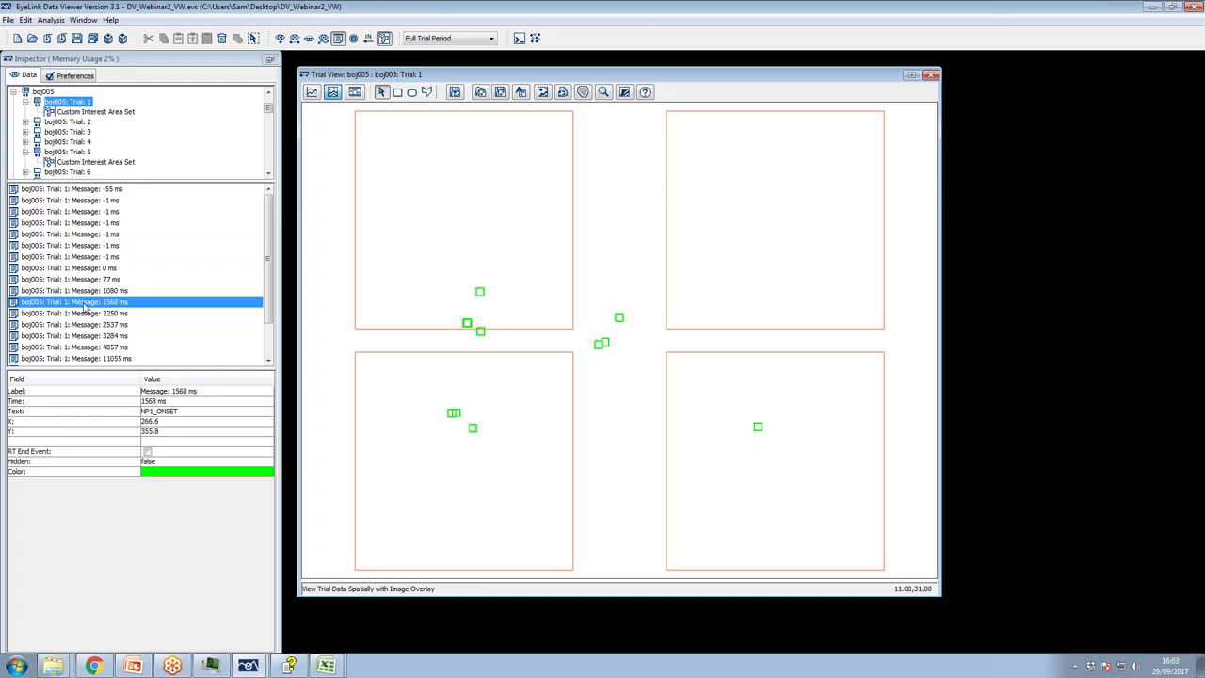
pyautogui.click(83, 317)
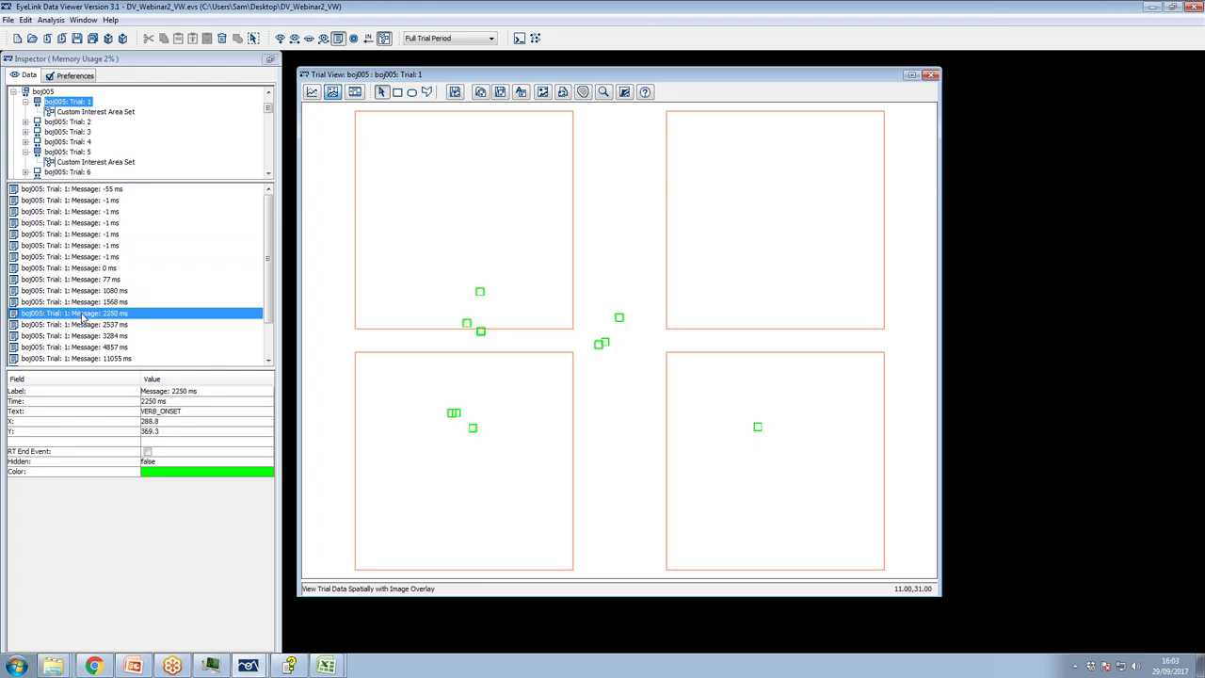
pyautogui.click(84, 326)
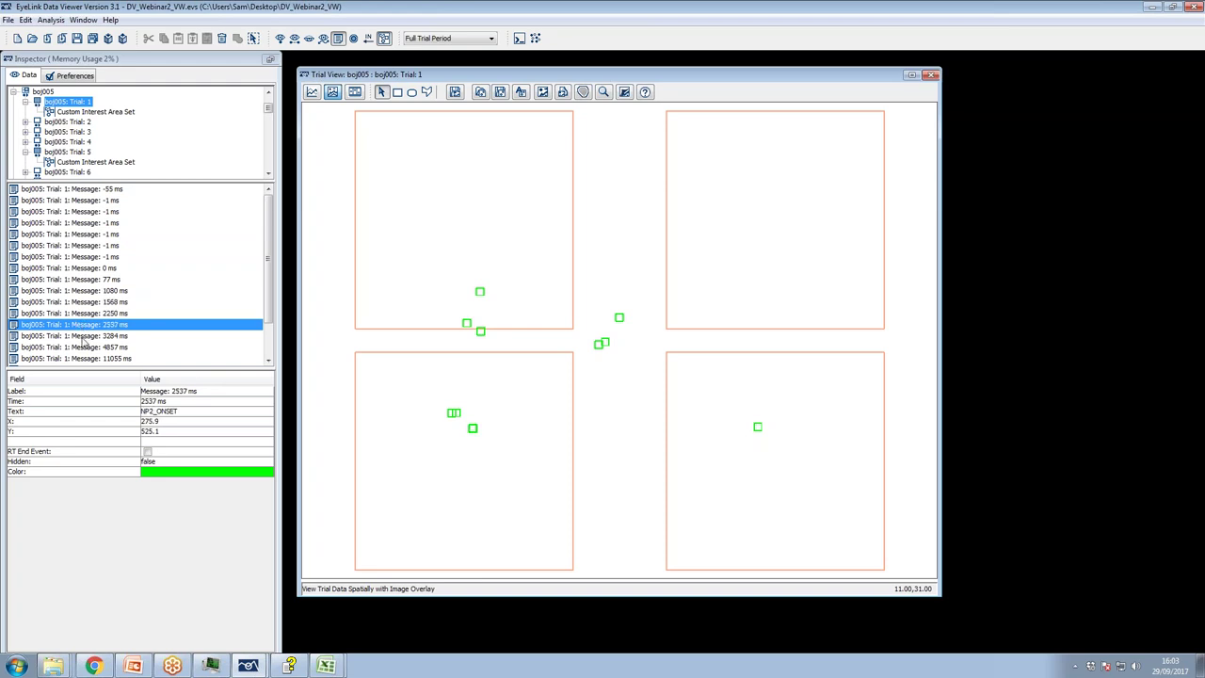
pyautogui.click(83, 339)
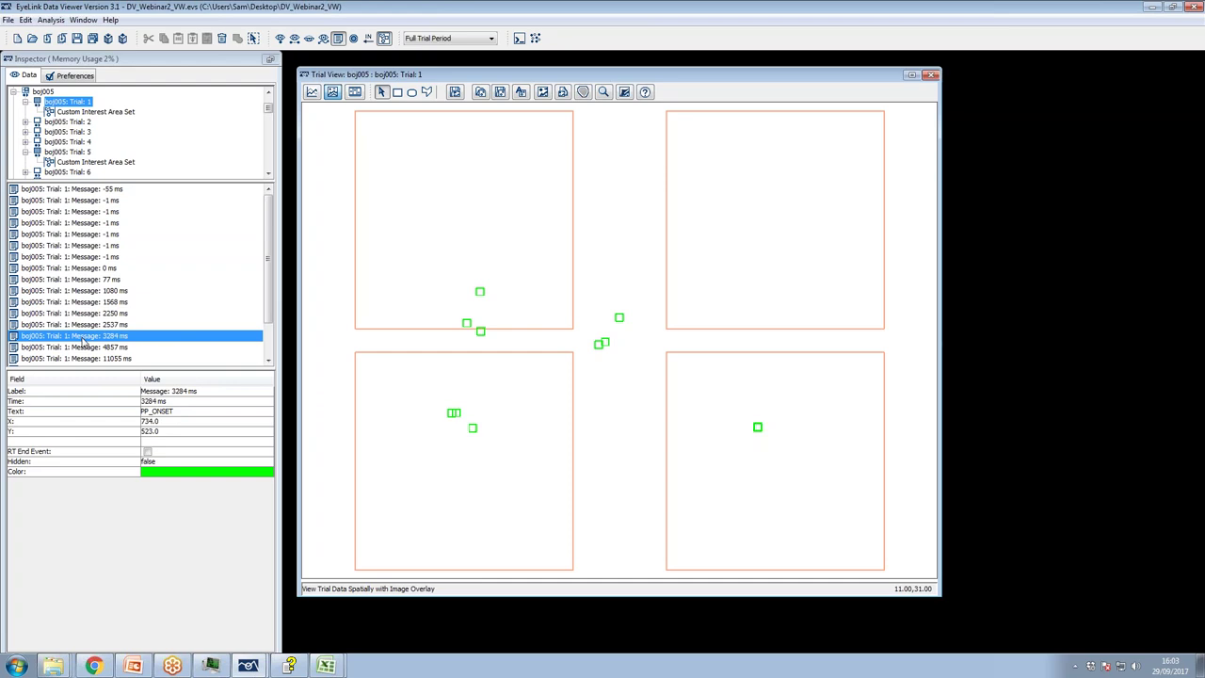
pyautogui.scroll(-1, 84, 338)
pyautogui.scroll(-1, 87, 320)
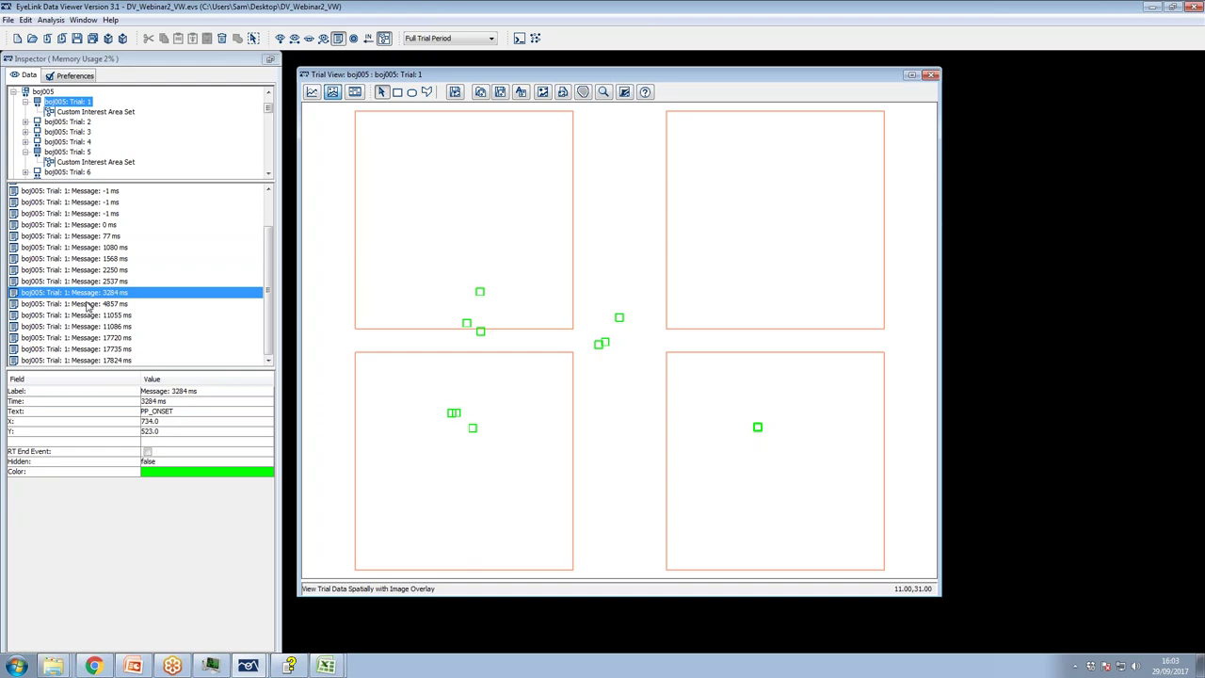
pyautogui.click(87, 304)
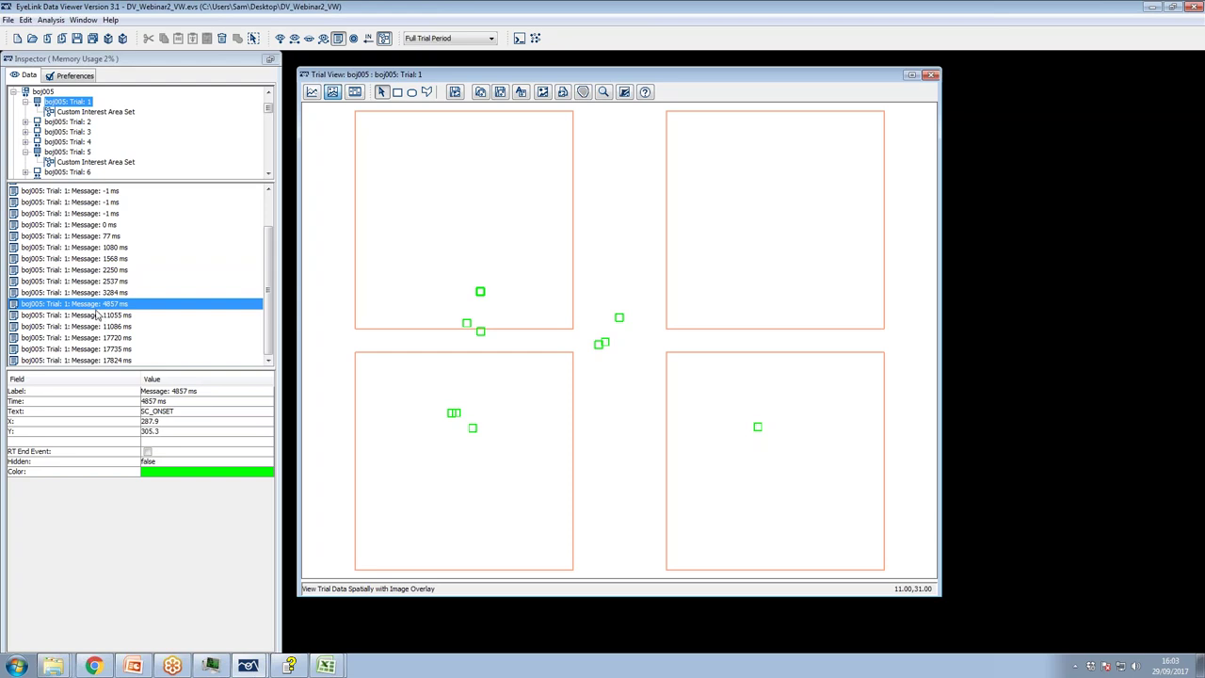
pyautogui.click(440, 40)
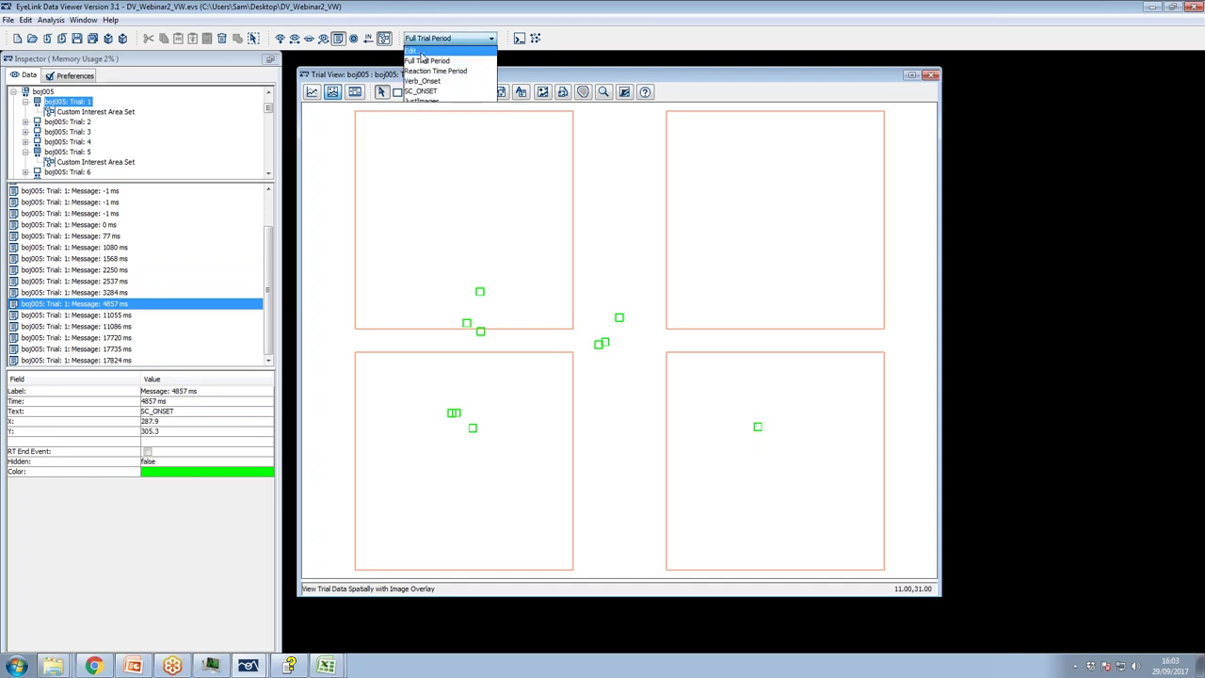
pyautogui.click(414, 49)
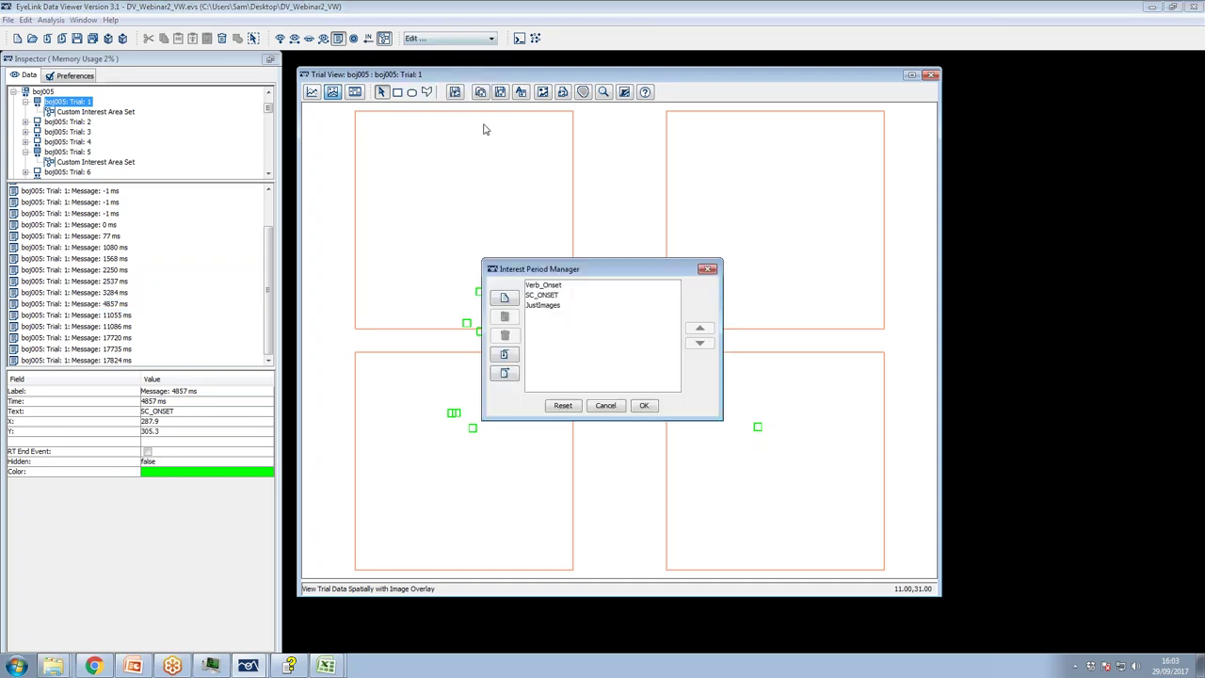
# Check that JustImages starts at PLAY_SOUND and ends at DISPLAY_QUESTION, closing the manager unchanged
pyautogui.click(543, 304)
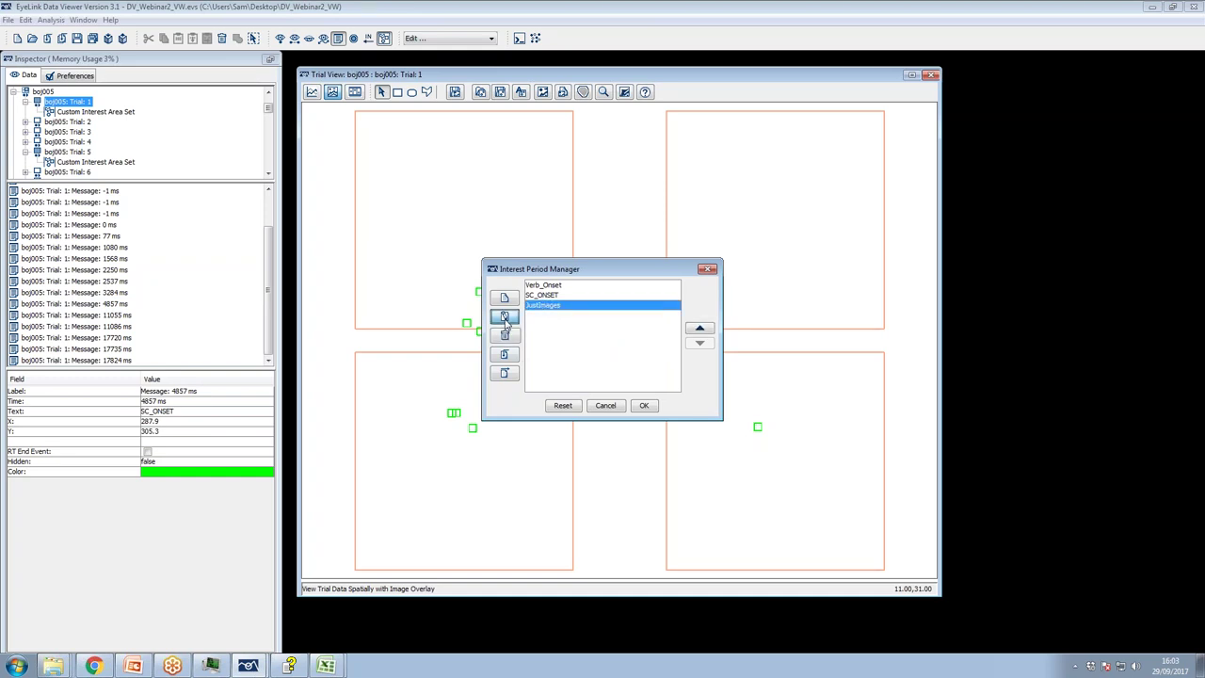
pyautogui.click(504, 317)
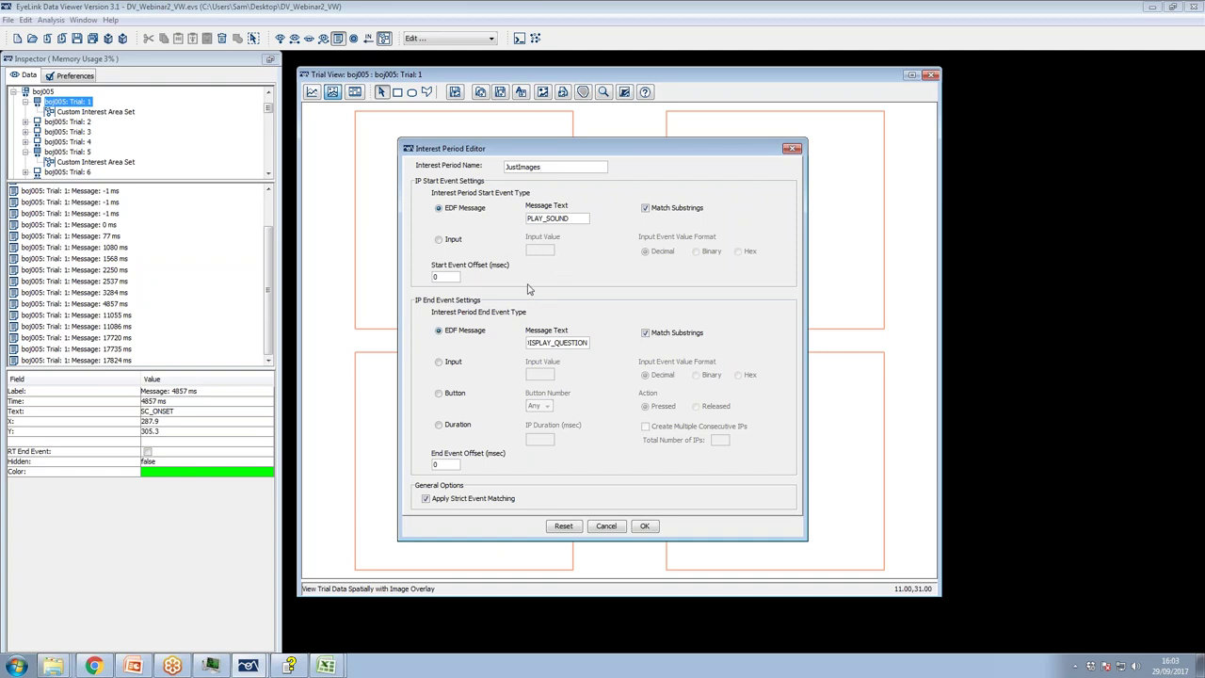
pyautogui.moveTo(572, 218); pyautogui.dragTo(527, 220)
pyautogui.click(544, 343)
pyautogui.click(612, 525)
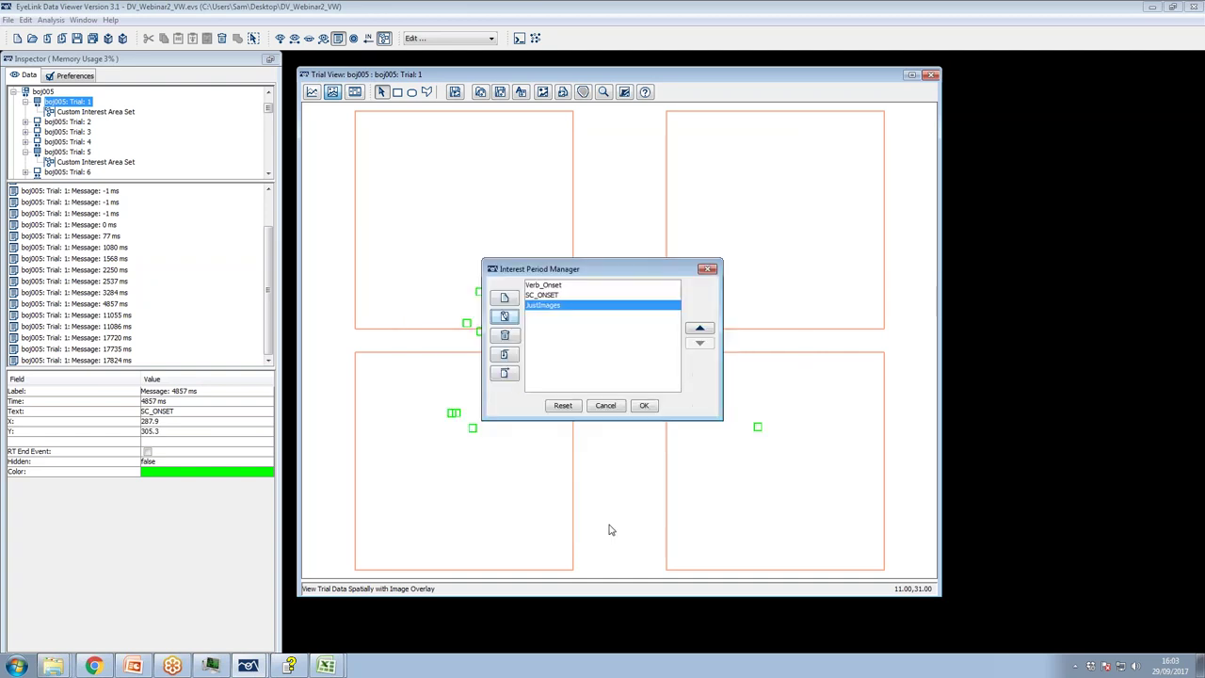
pyautogui.click(708, 270)
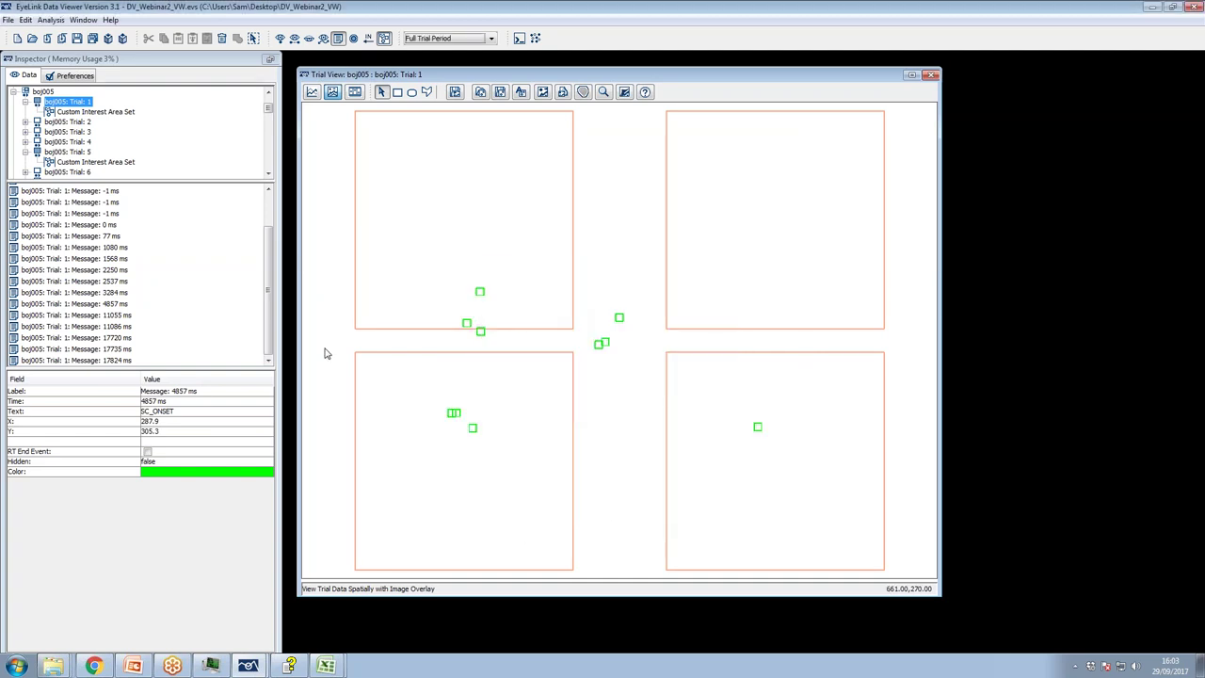
# Select the 11086 ms DISPLAY_QUESTION message and switch Trial 1 to animated gaze playback
pyautogui.click(90, 350)
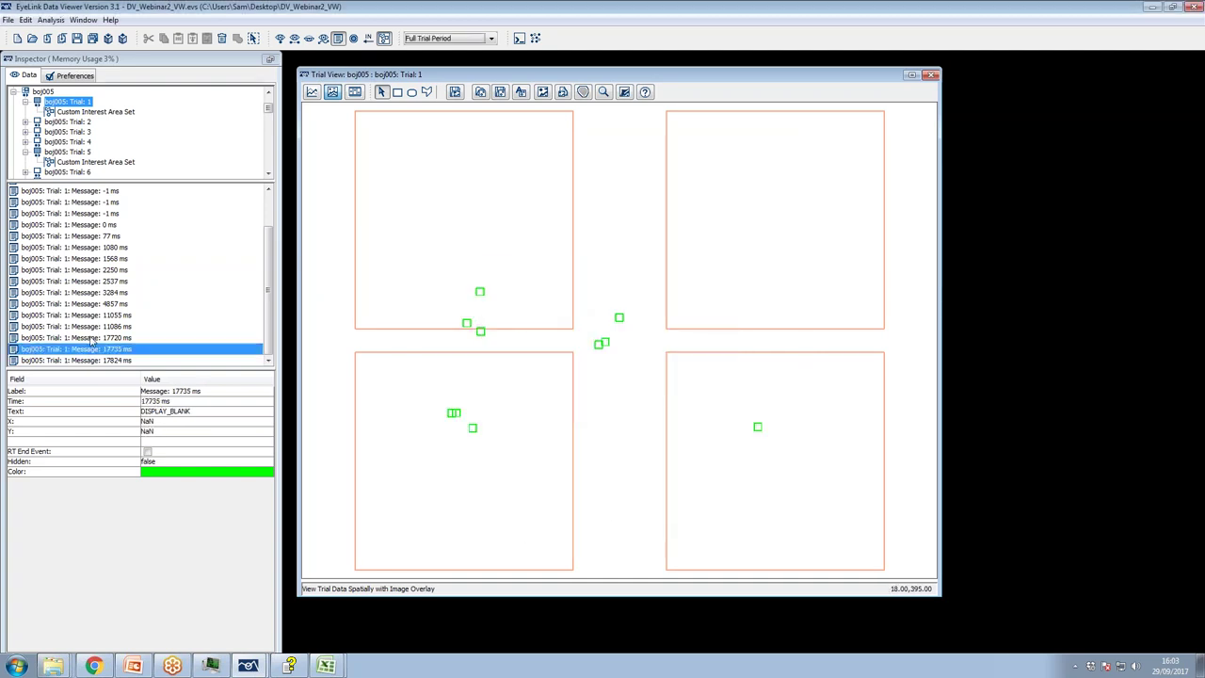
pyautogui.click(91, 338)
pyautogui.click(84, 328)
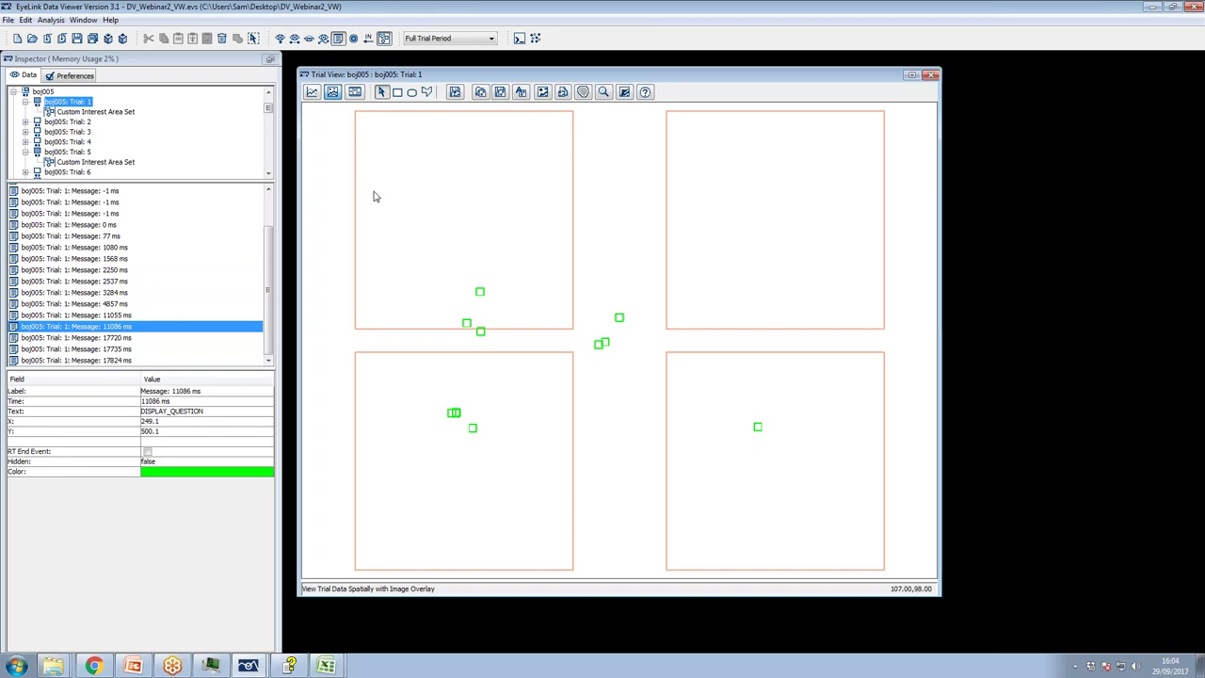
pyautogui.click(353, 97)
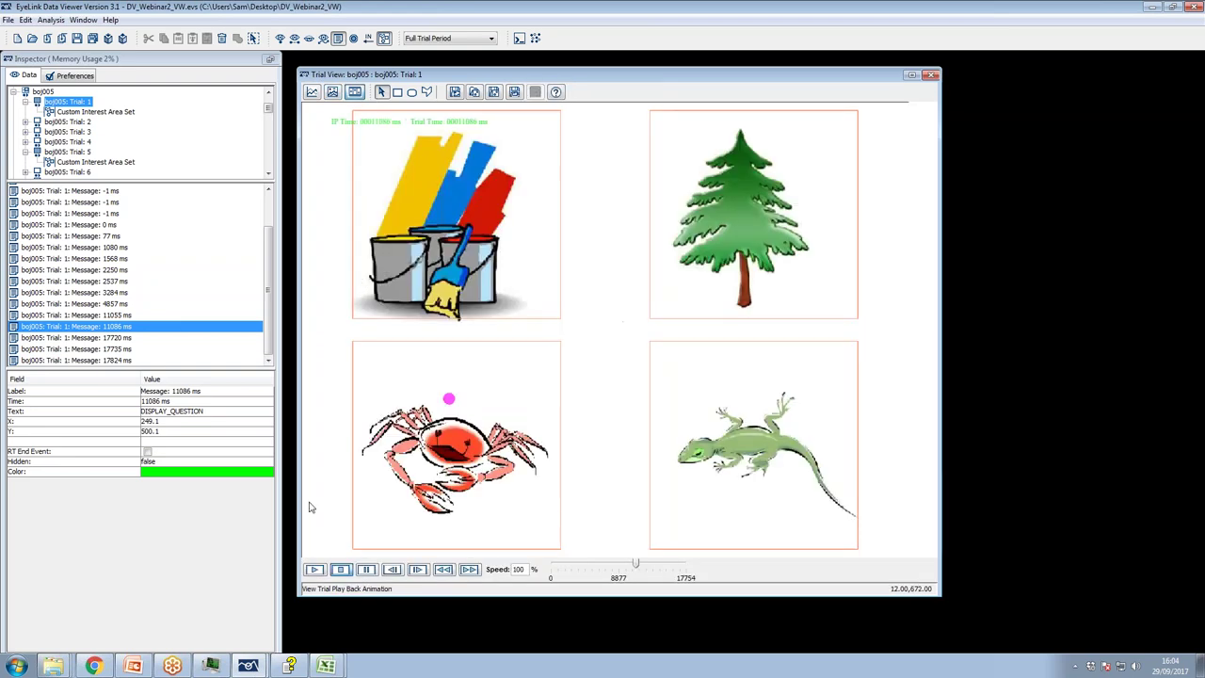
# Play back Trial 1's gaze, restrict it to the JustImages period, and show fixation events
pyautogui.click(315, 570)
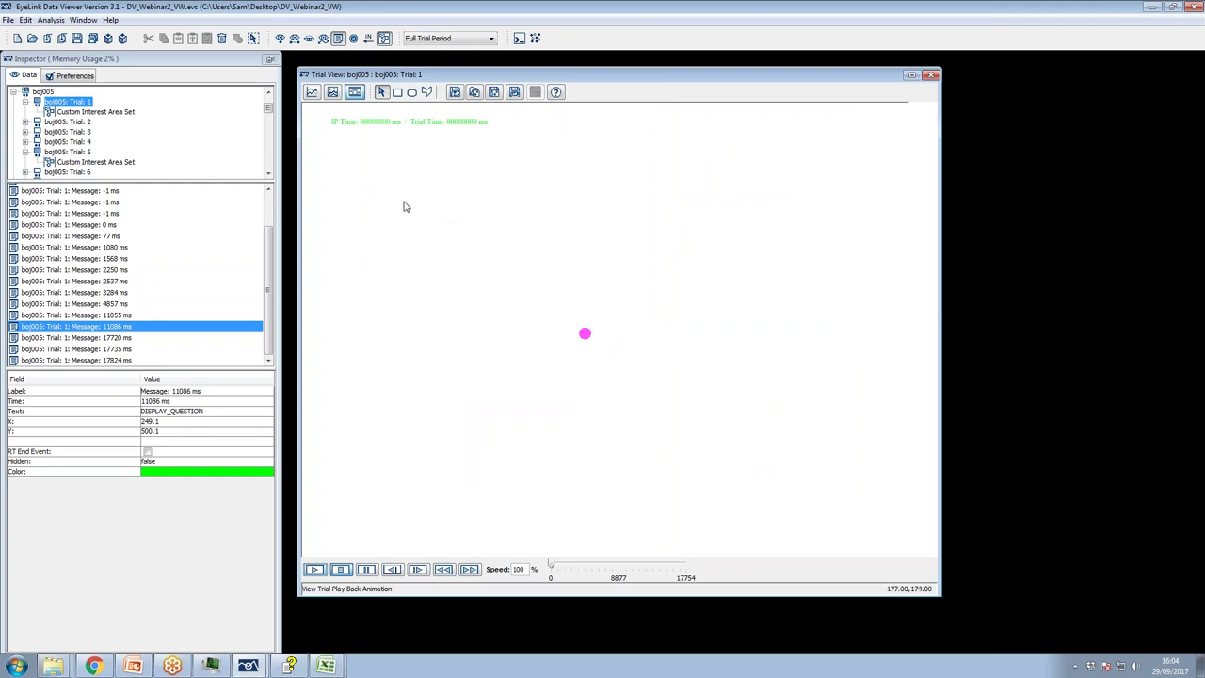
pyautogui.click(442, 37)
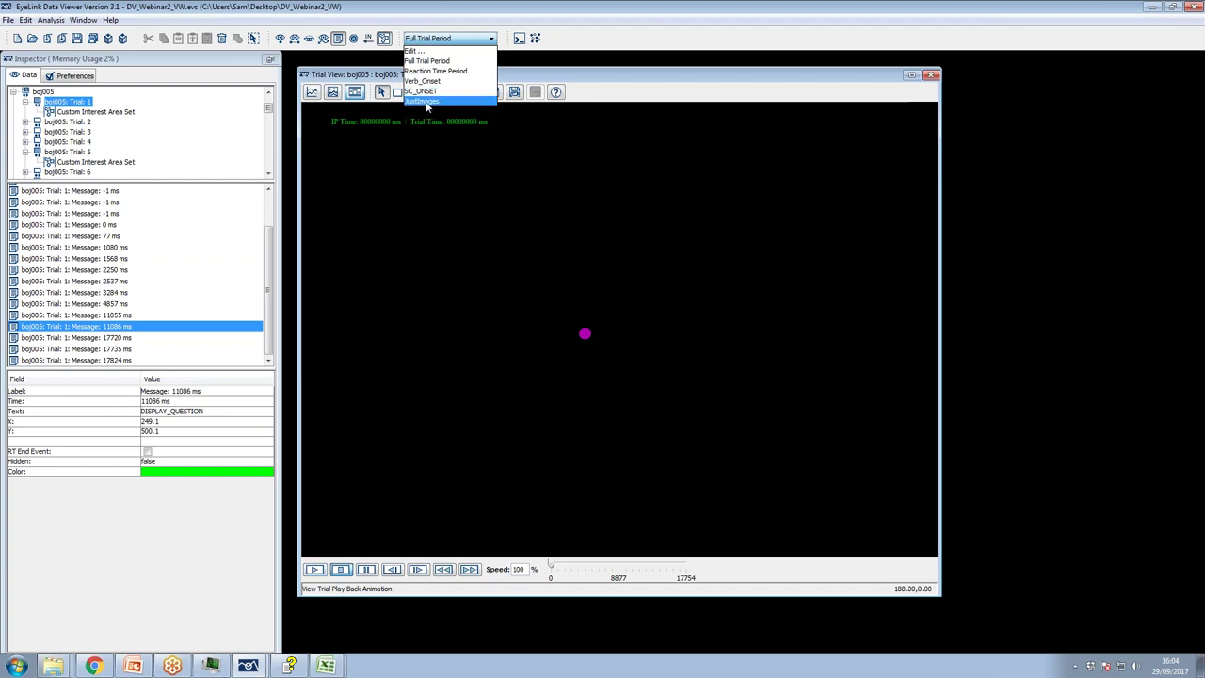
pyautogui.click(427, 102)
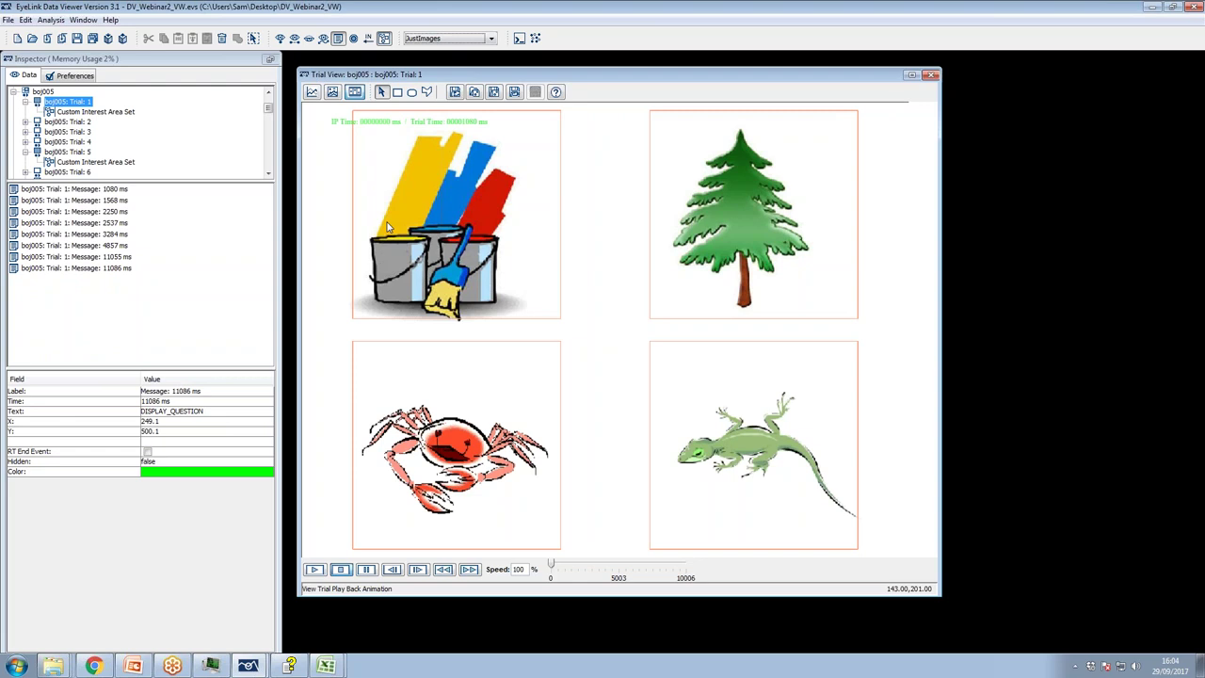
pyautogui.click(282, 39)
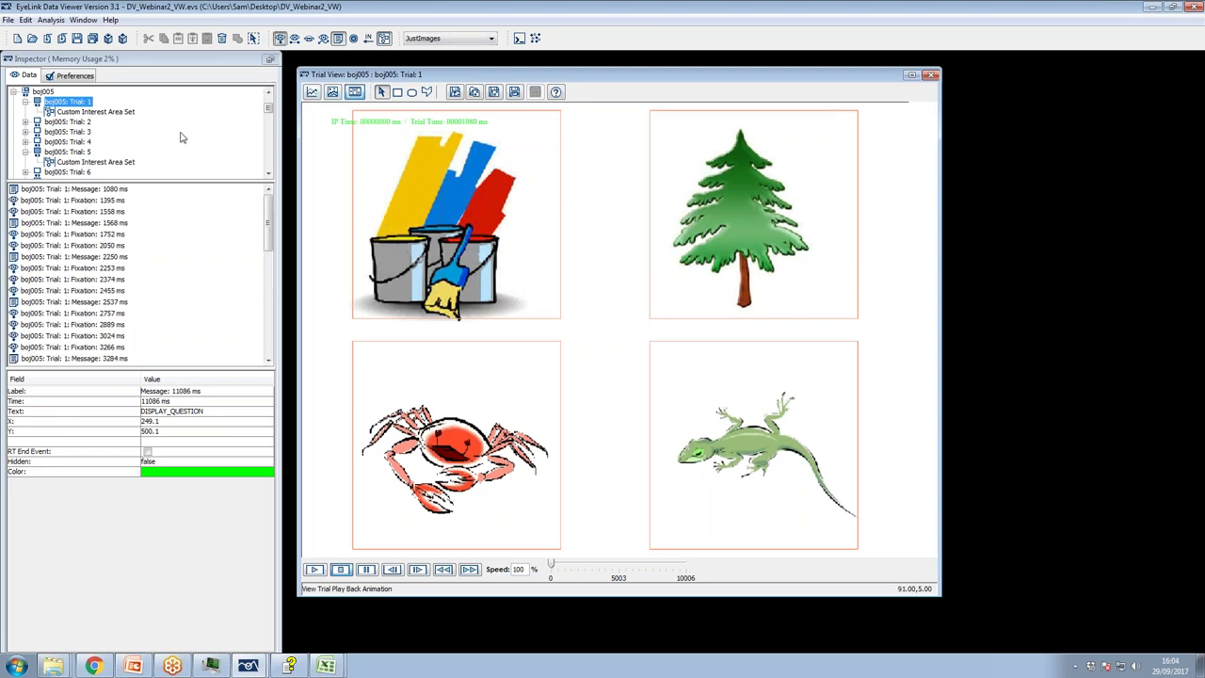
pyautogui.click(440, 42)
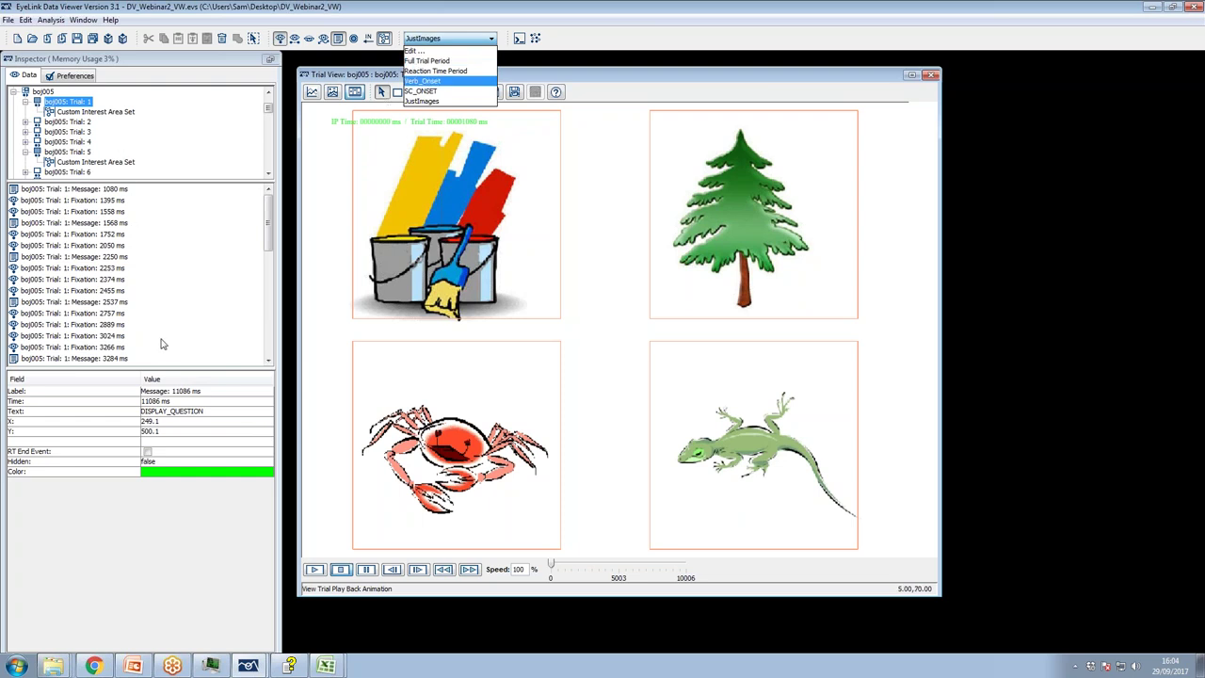
# Confirm the JustImages definition unchanged and add saccade events to the event list
pyautogui.click(435, 52)
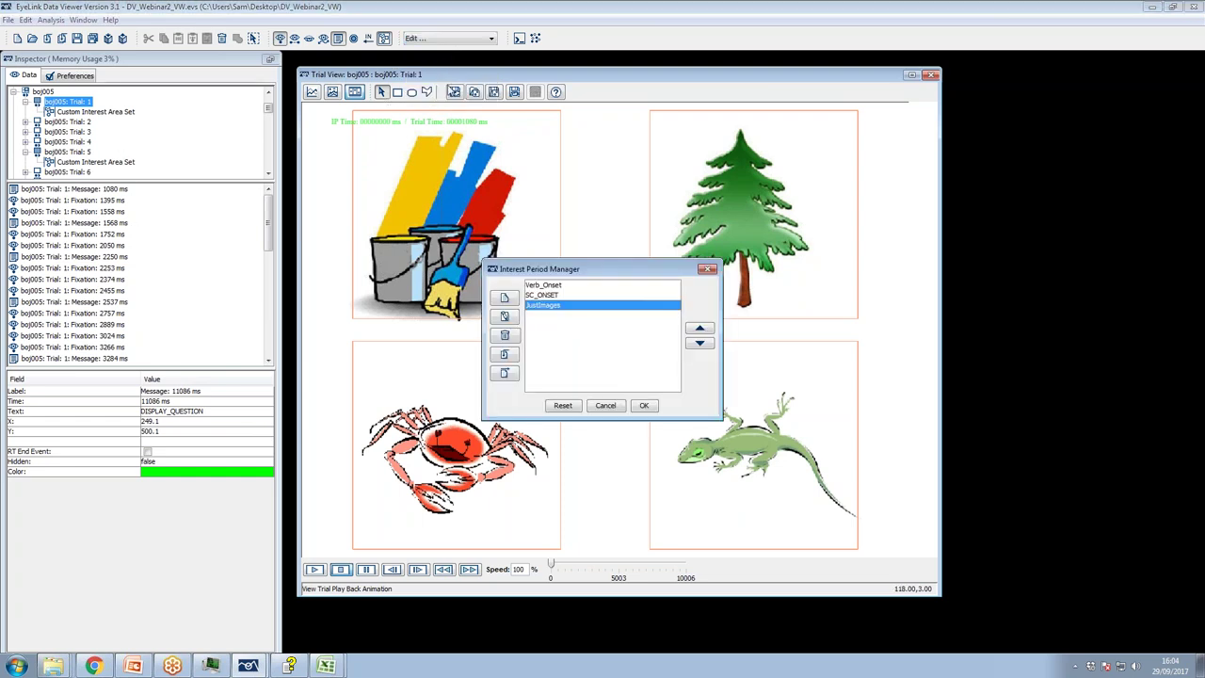
pyautogui.click(504, 319)
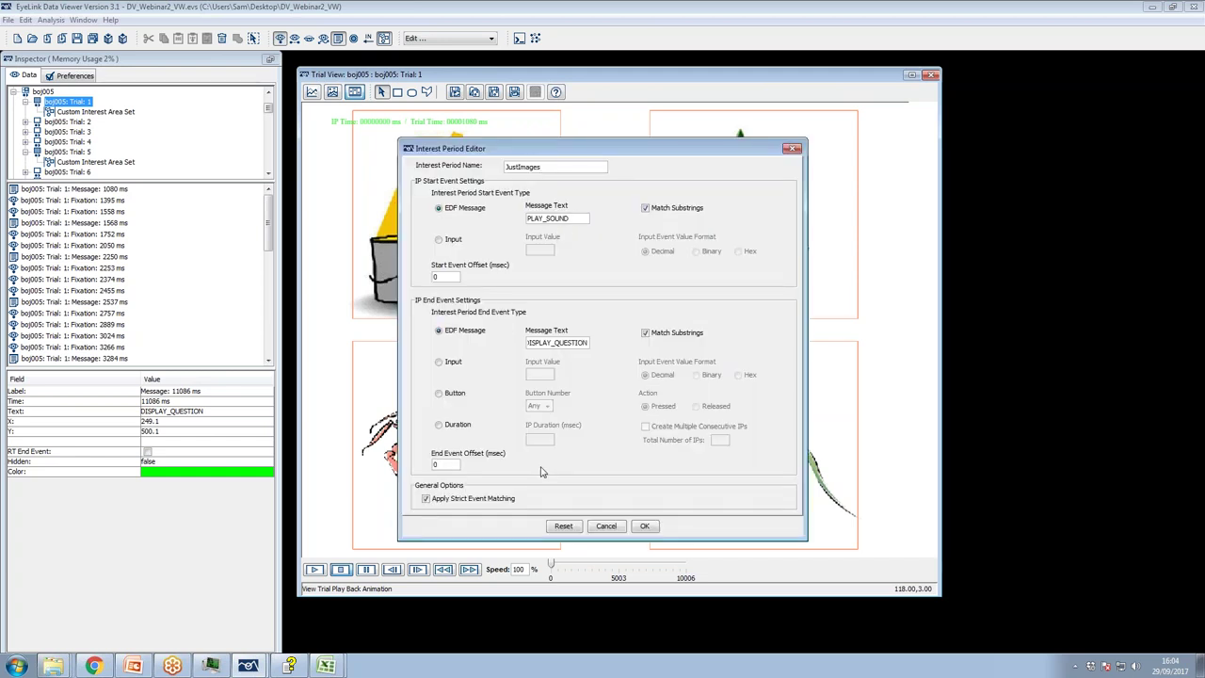
pyautogui.click(645, 526)
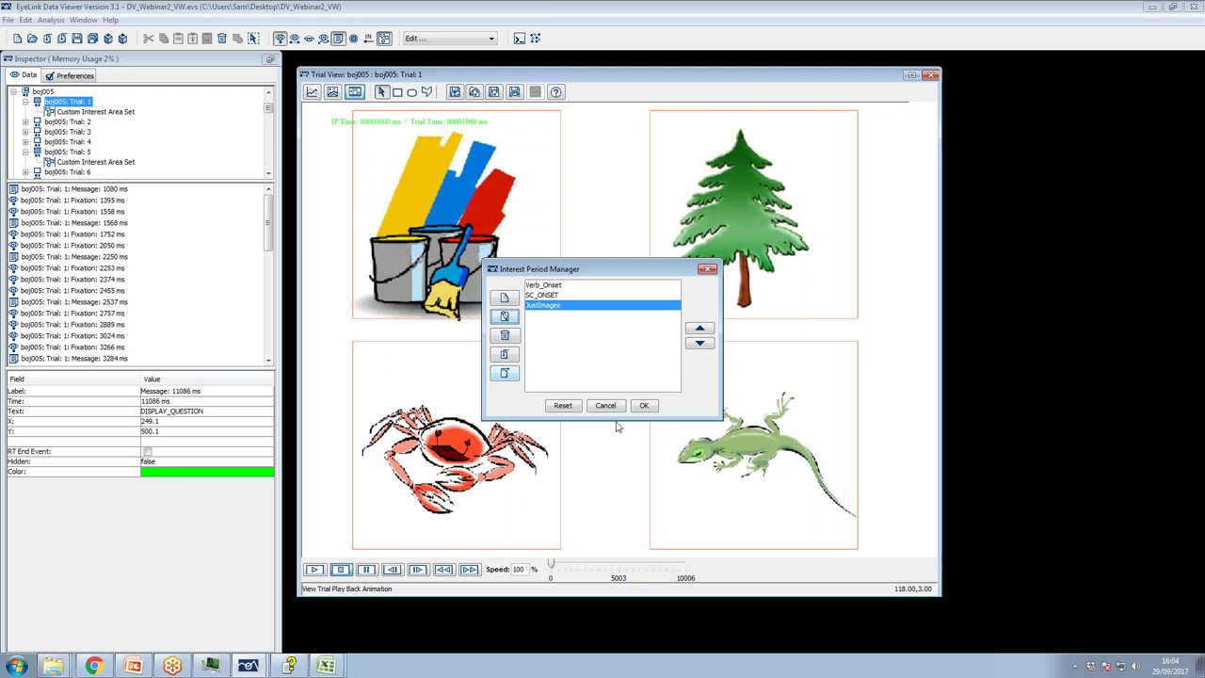
pyautogui.click(646, 407)
pyautogui.click(295, 40)
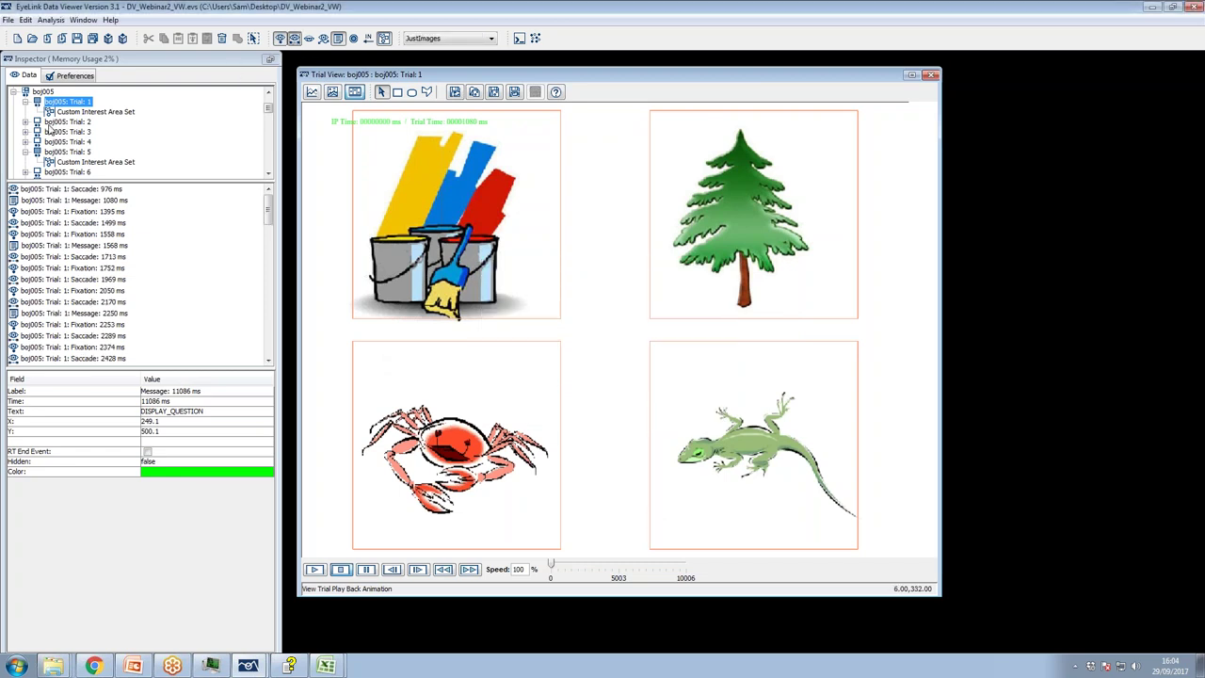
# Move to Trial 3, select its 1041 ms PLAY_SOUND message, and hide saccades and fixations
pyautogui.press('Down')
pyautogui.press('Down')
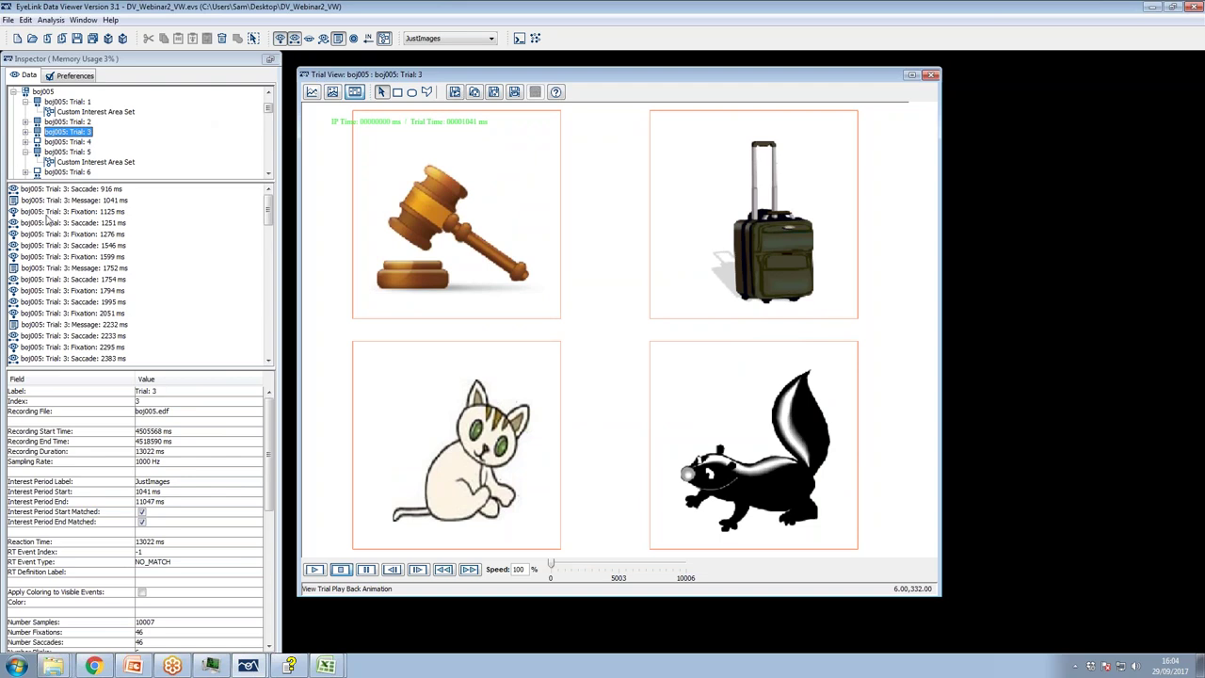
pyautogui.click(77, 201)
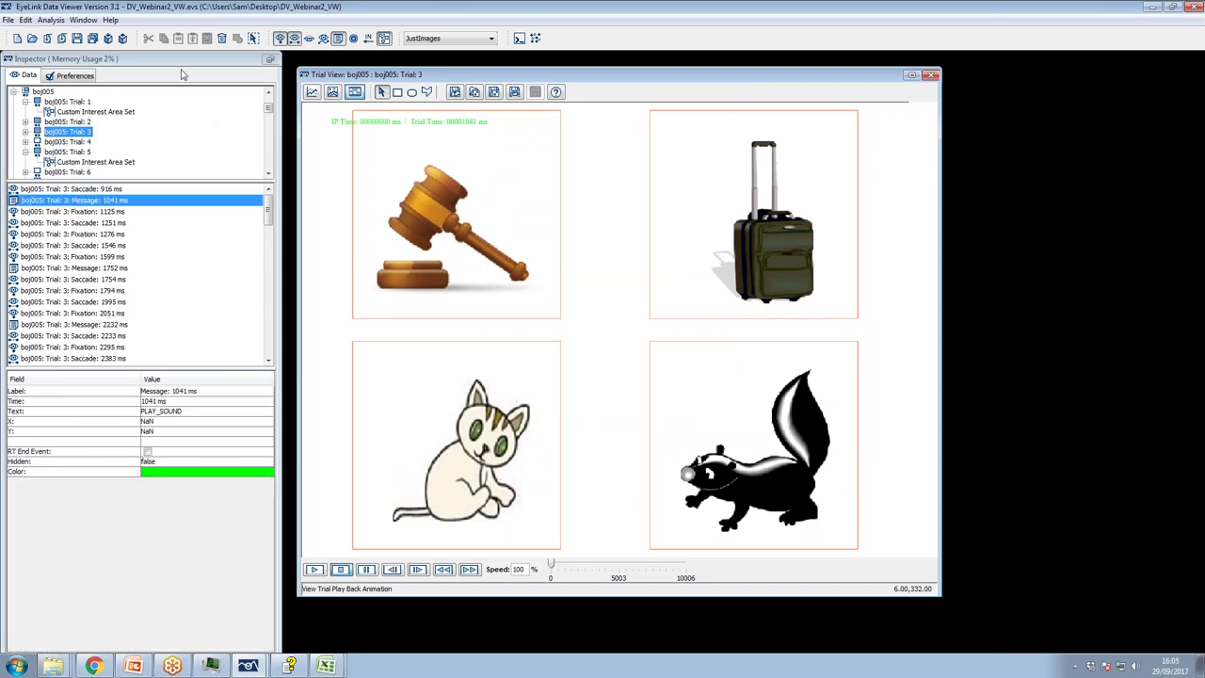
pyautogui.click(294, 39)
pyautogui.click(280, 39)
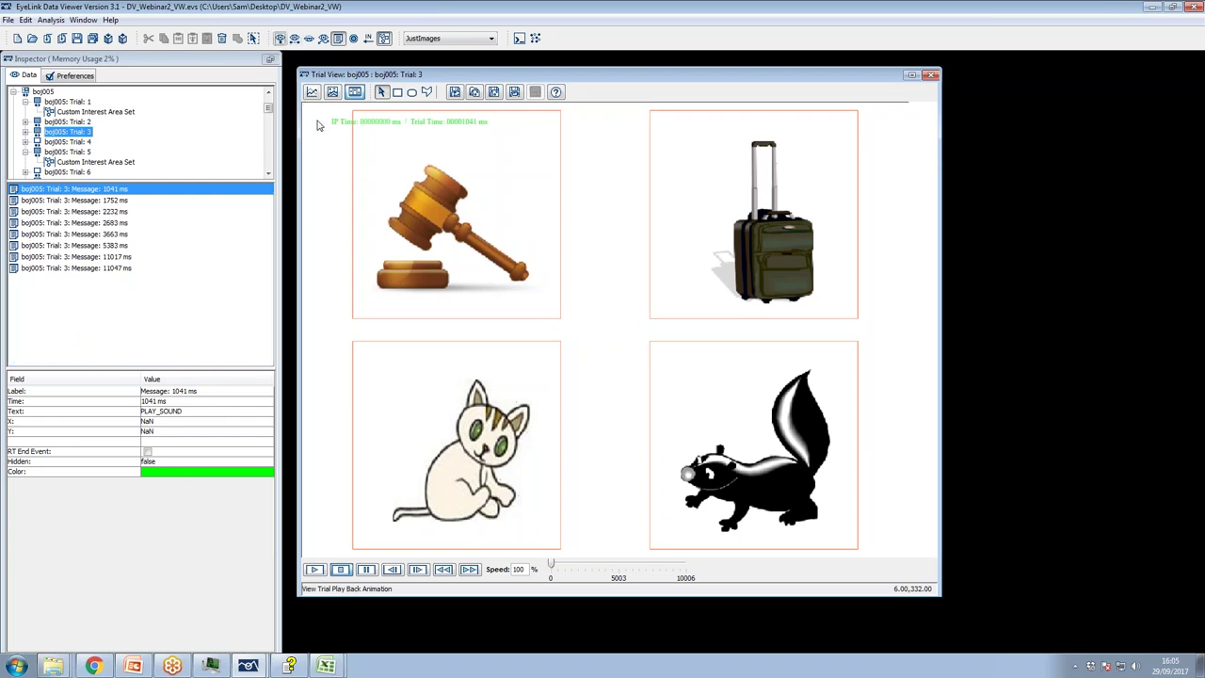
# Show the spatial overlay with fixations and saccade paths, then select Trial 4
pyautogui.click(333, 94)
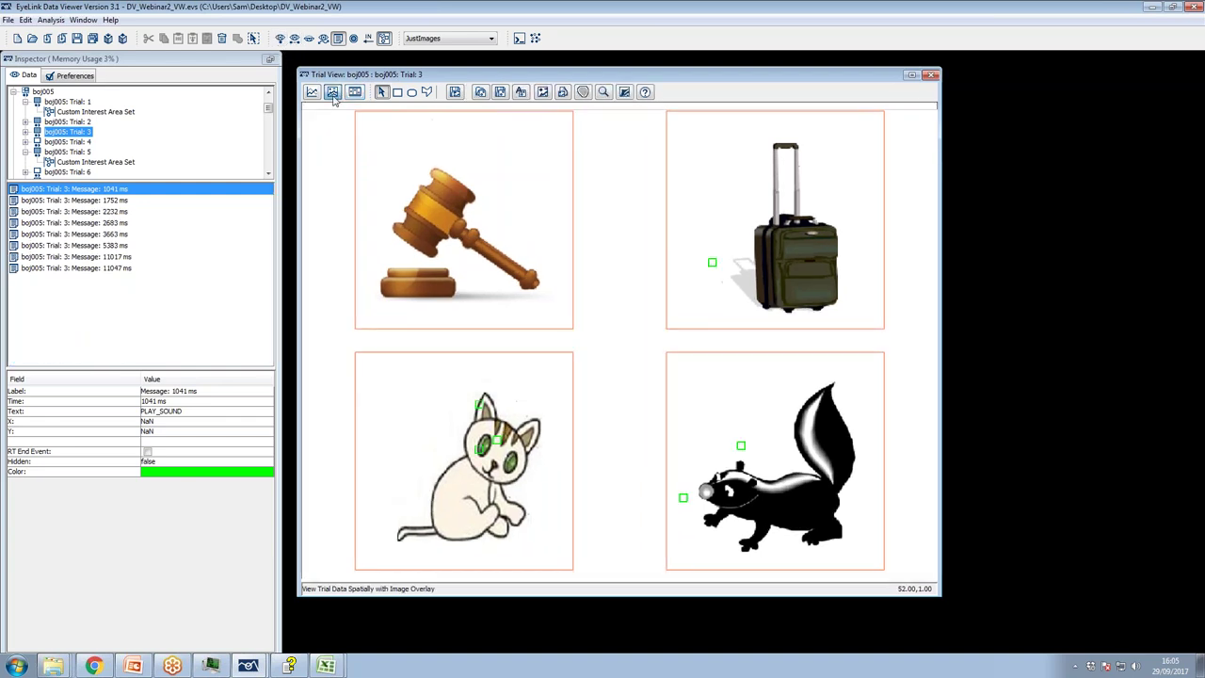
pyautogui.click(280, 39)
pyautogui.click(293, 39)
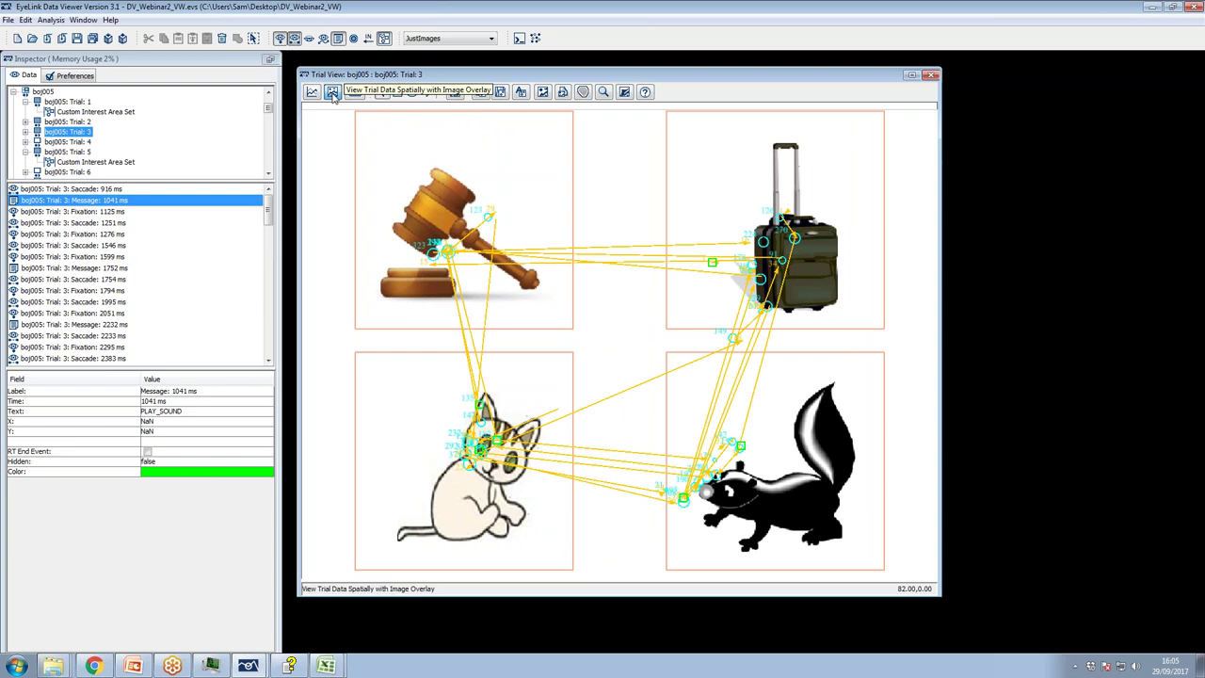
pyautogui.click(68, 142)
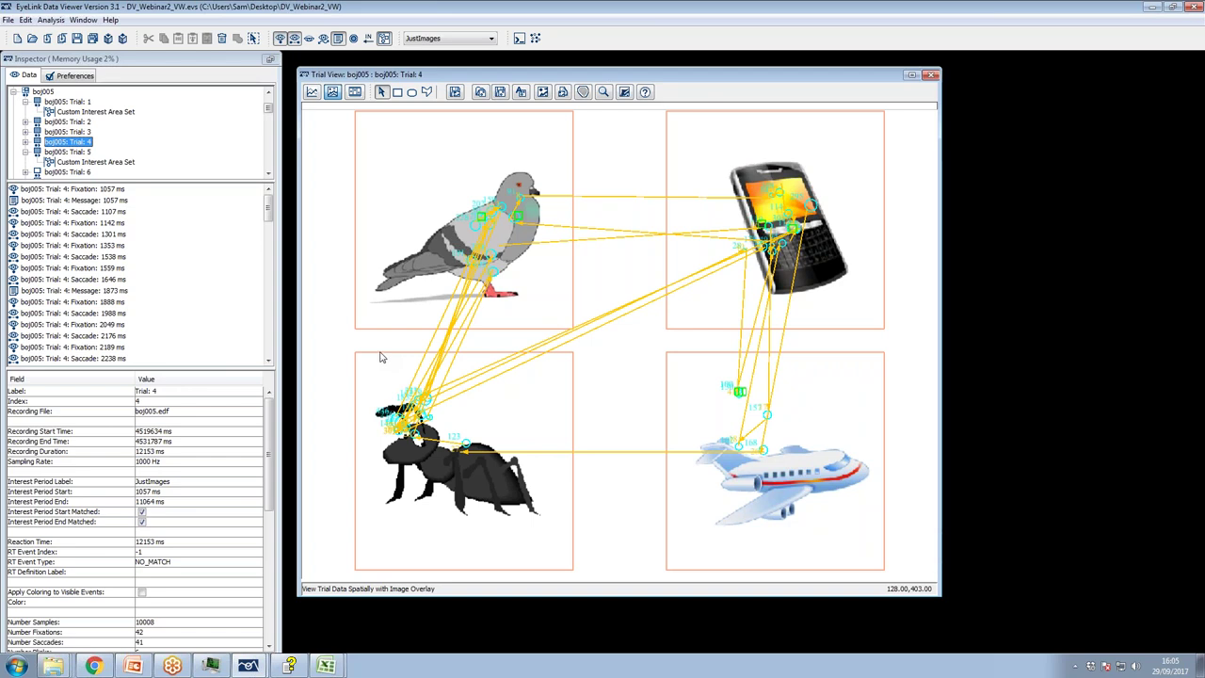
pyautogui.click(55, 21)
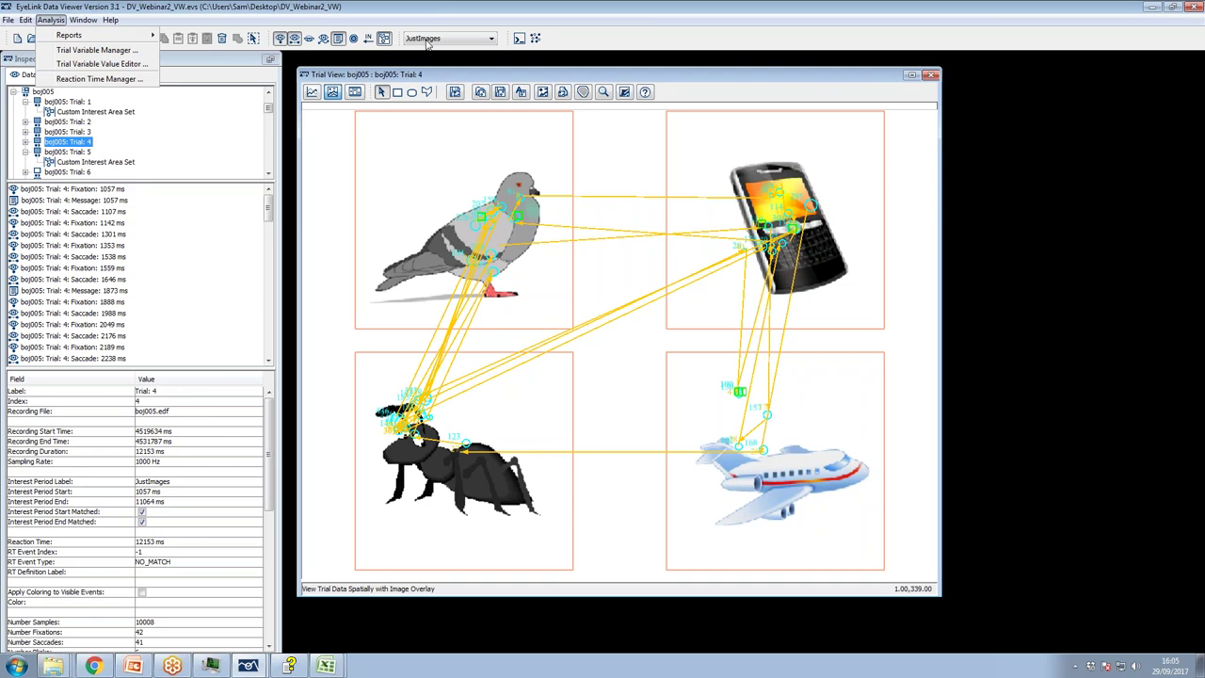
pyautogui.moveTo(133, 38)
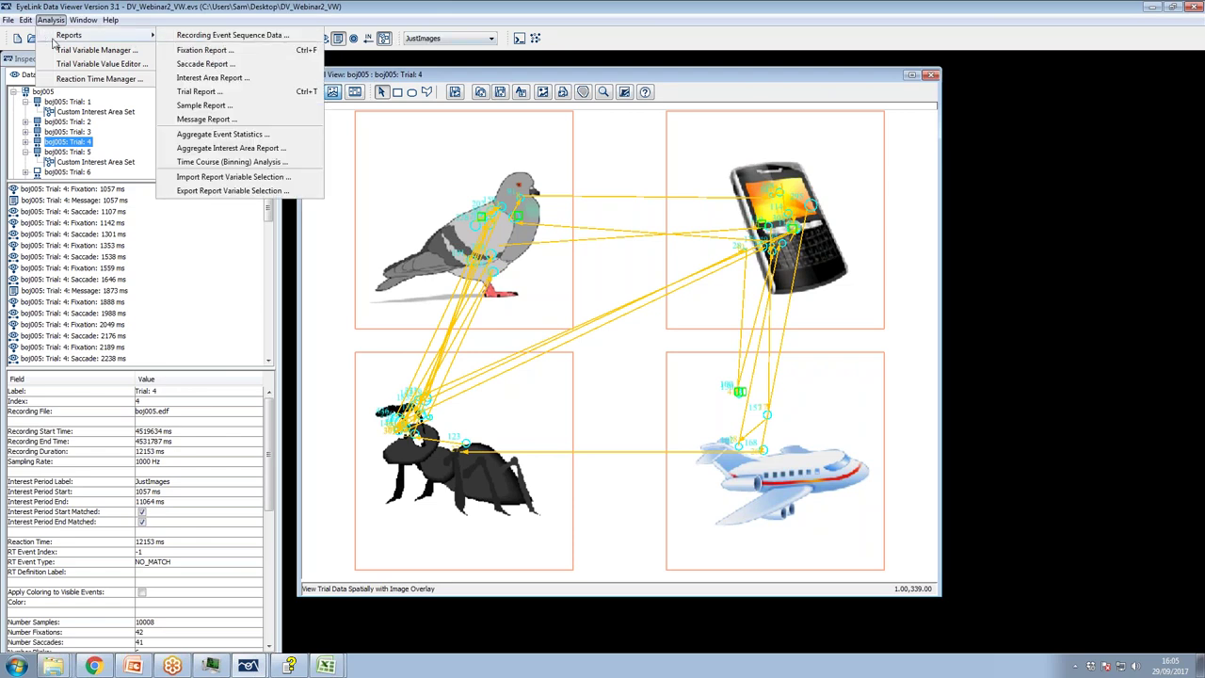
pyautogui.click(218, 163)
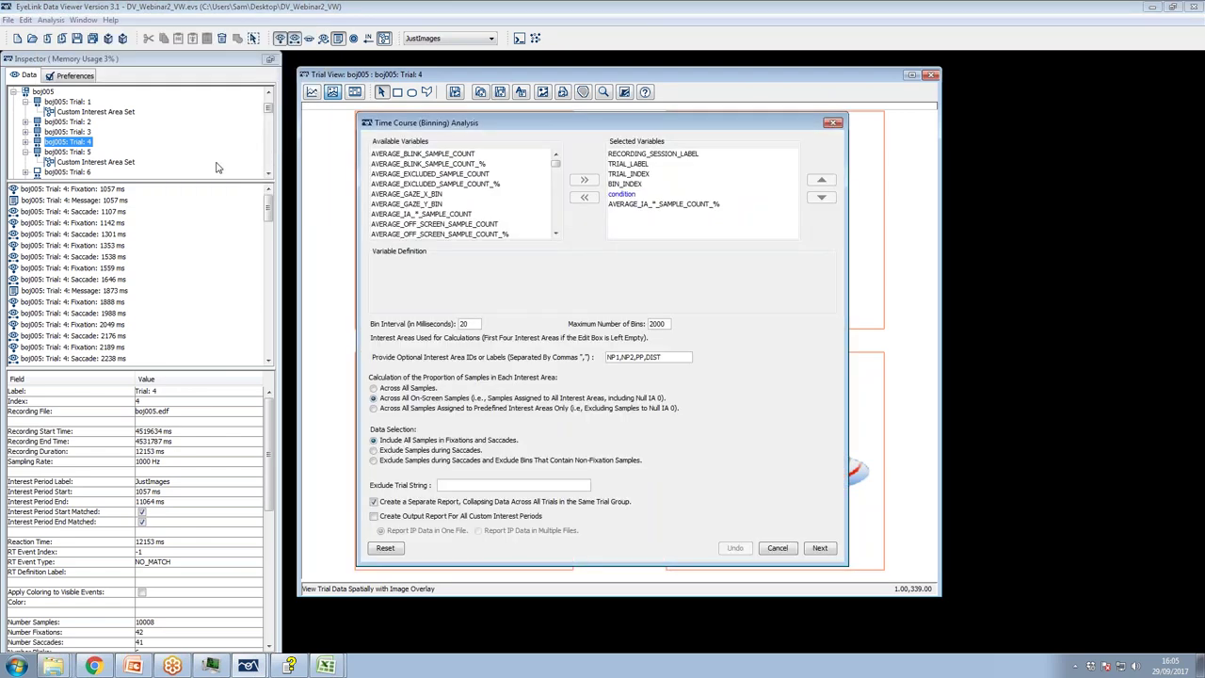
pyautogui.click(631, 205)
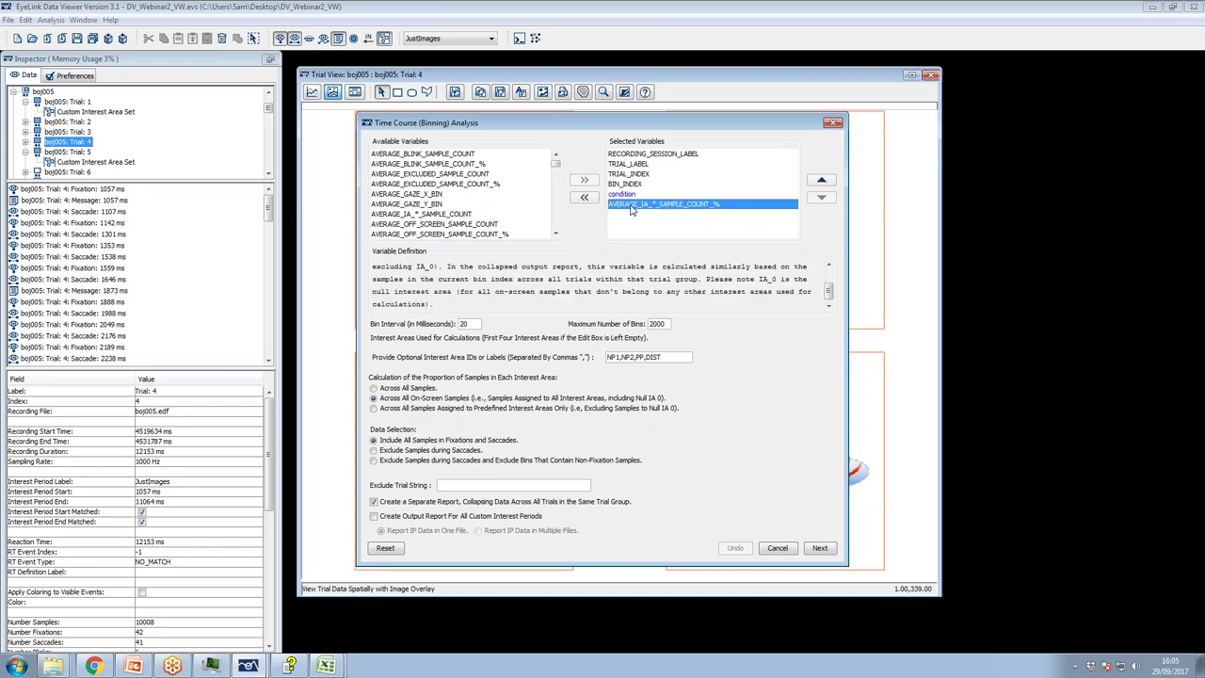
pyautogui.click(778, 547)
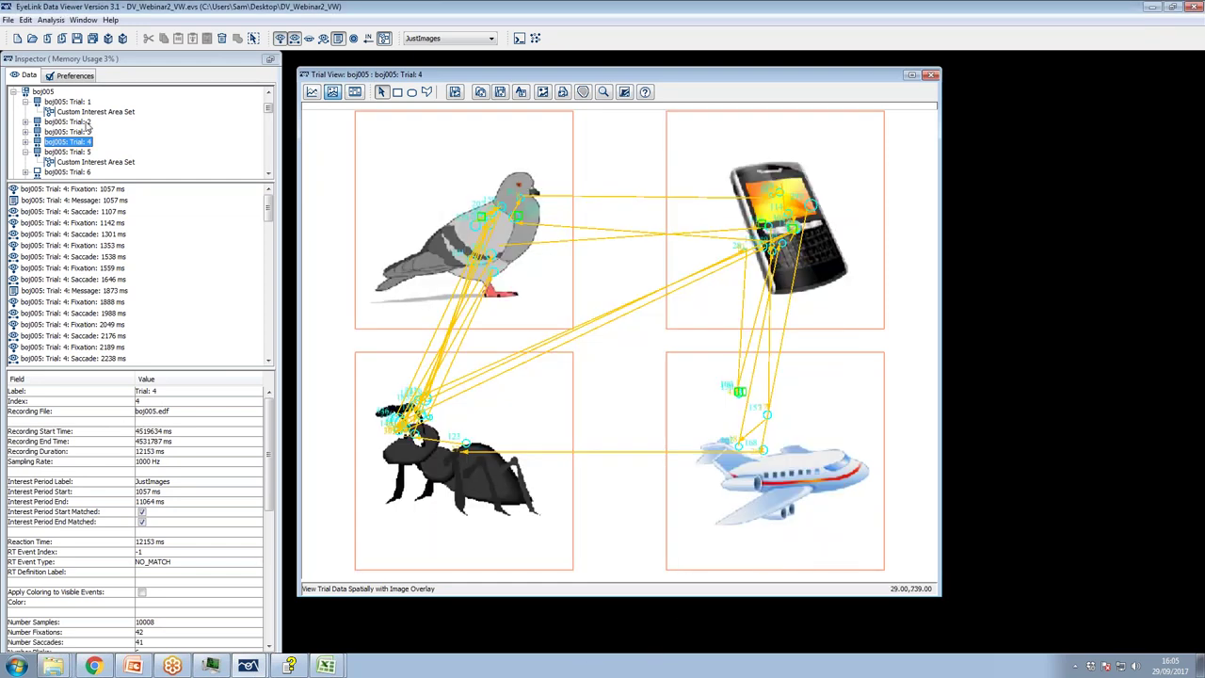
# Show the Output / Analysis preferences in the Inspector, including the Cyclopean Mode tooltip
pyautogui.click(83, 77)
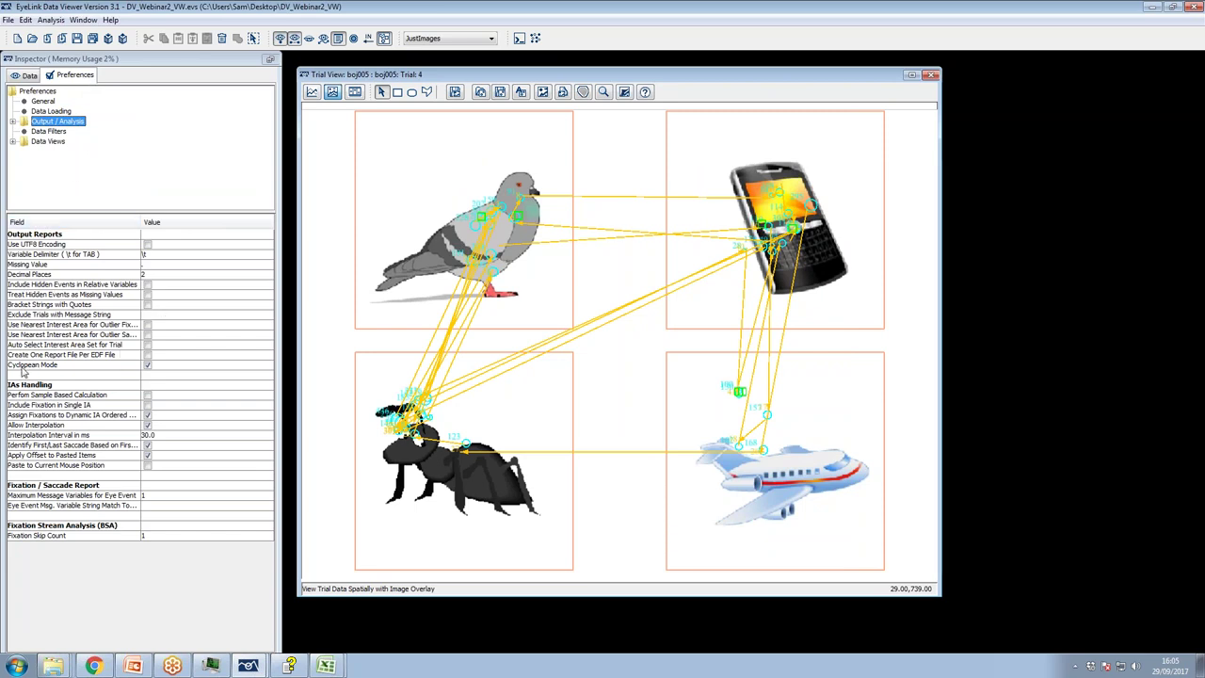
pyautogui.moveTo(33, 373)
pyautogui.click(54, 26)
pyautogui.moveTo(66, 38)
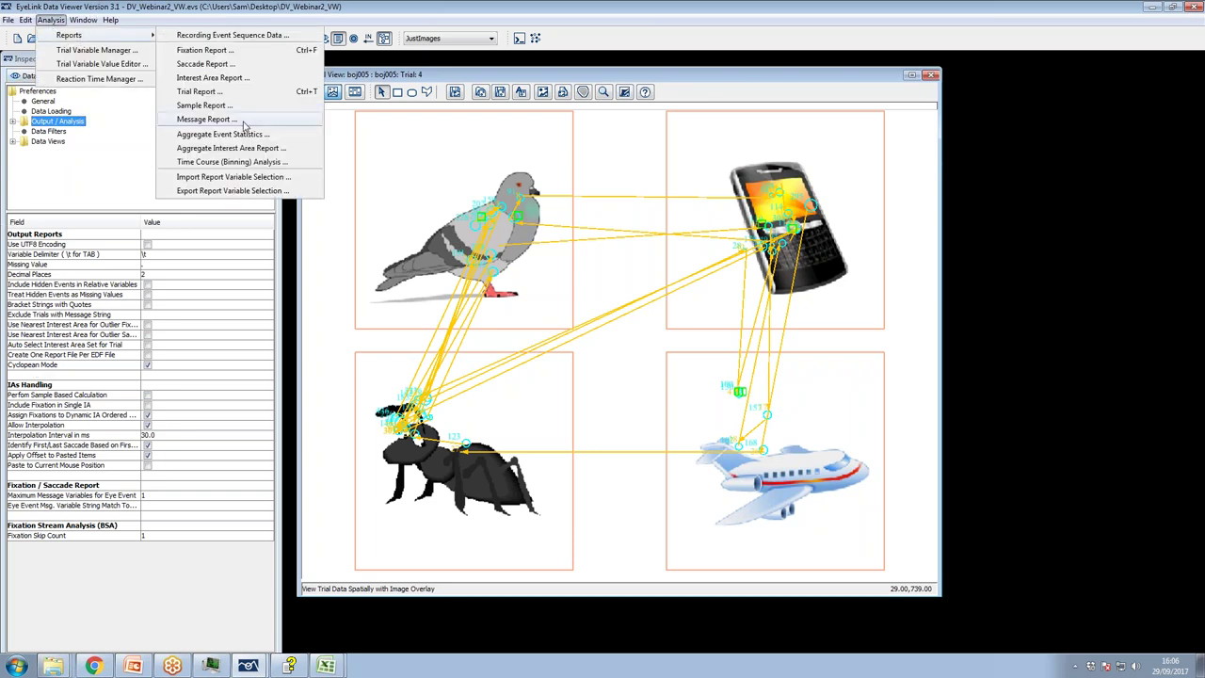
pyautogui.click(234, 161)
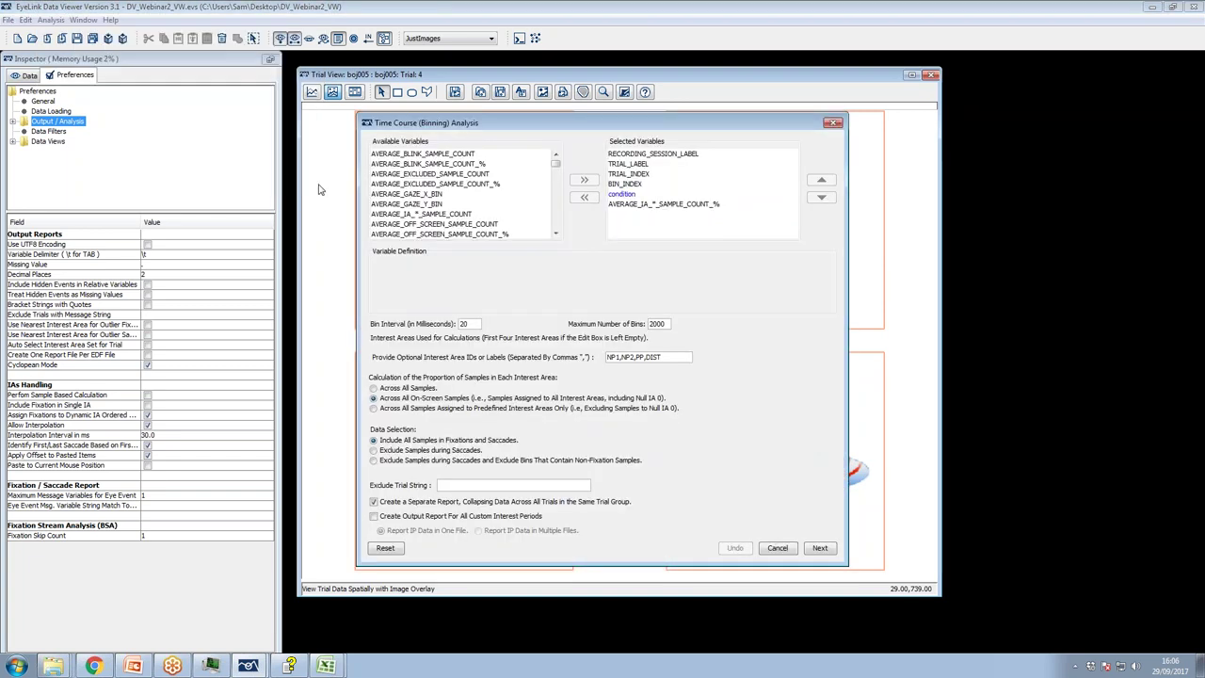
pyautogui.moveTo(556, 165); pyautogui.dragTo(454, 195)
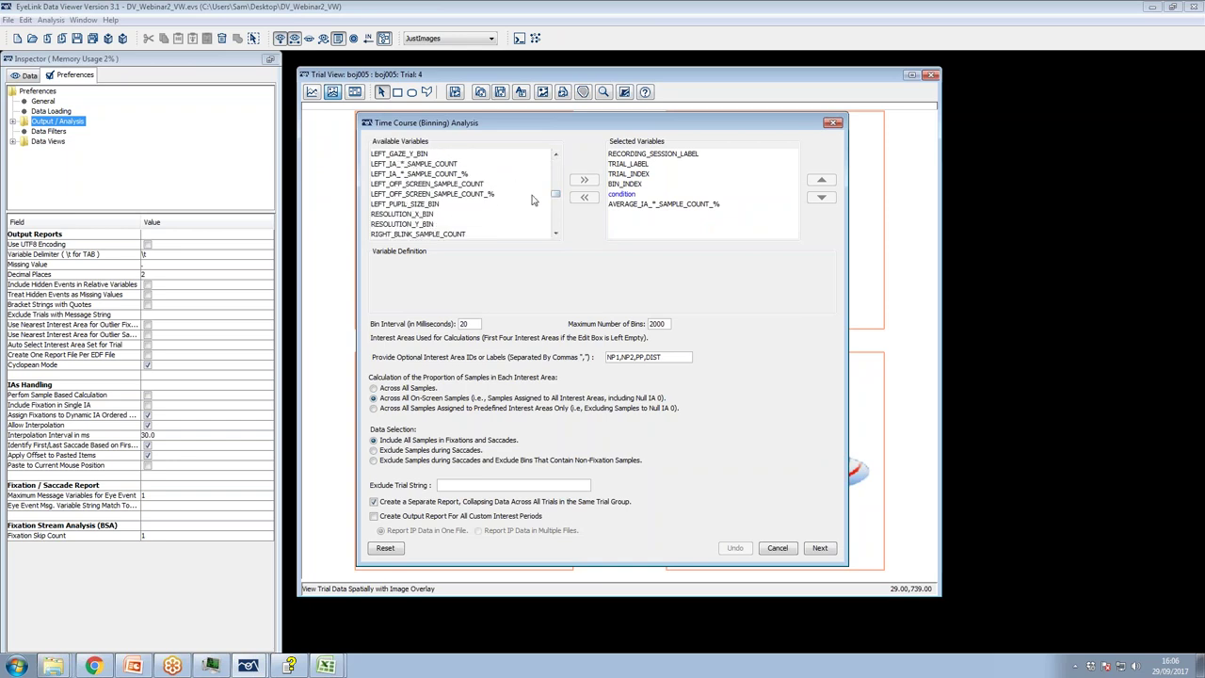
pyautogui.moveTo(555, 197); pyautogui.dragTo(555, 192)
pyautogui.moveTo(432, 165); pyautogui.dragTo(432, 183)
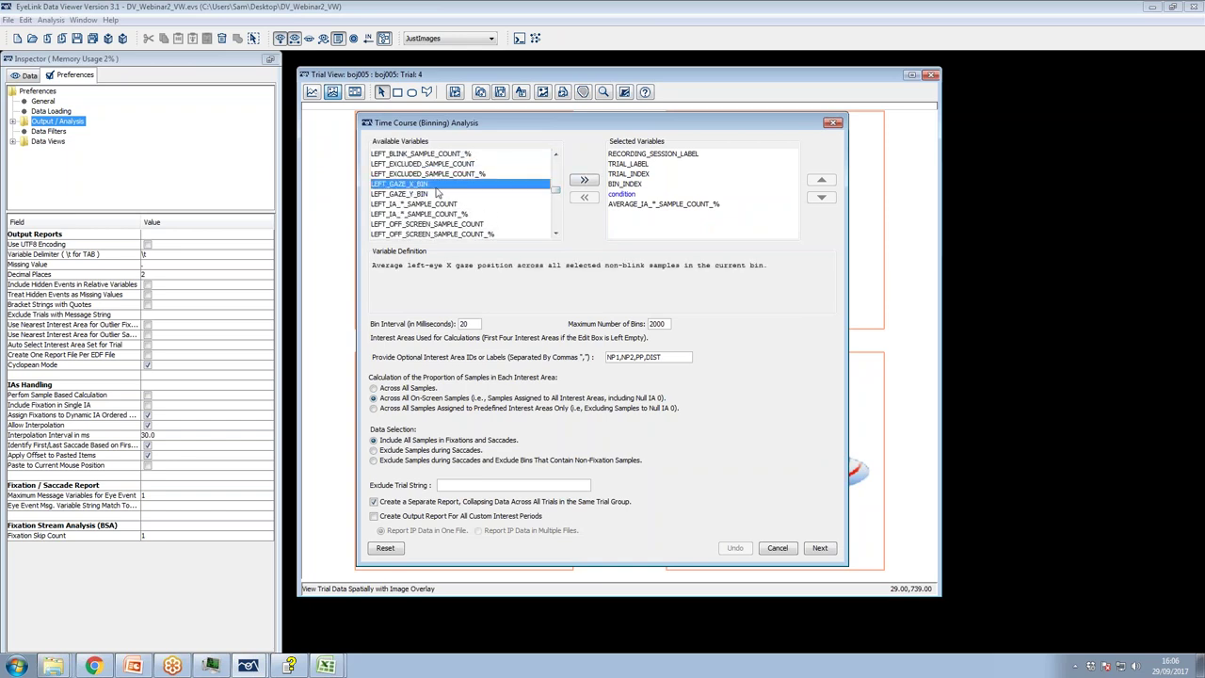
pyautogui.click(432, 205)
pyautogui.moveTo(555, 192); pyautogui.dragTo(556, 209)
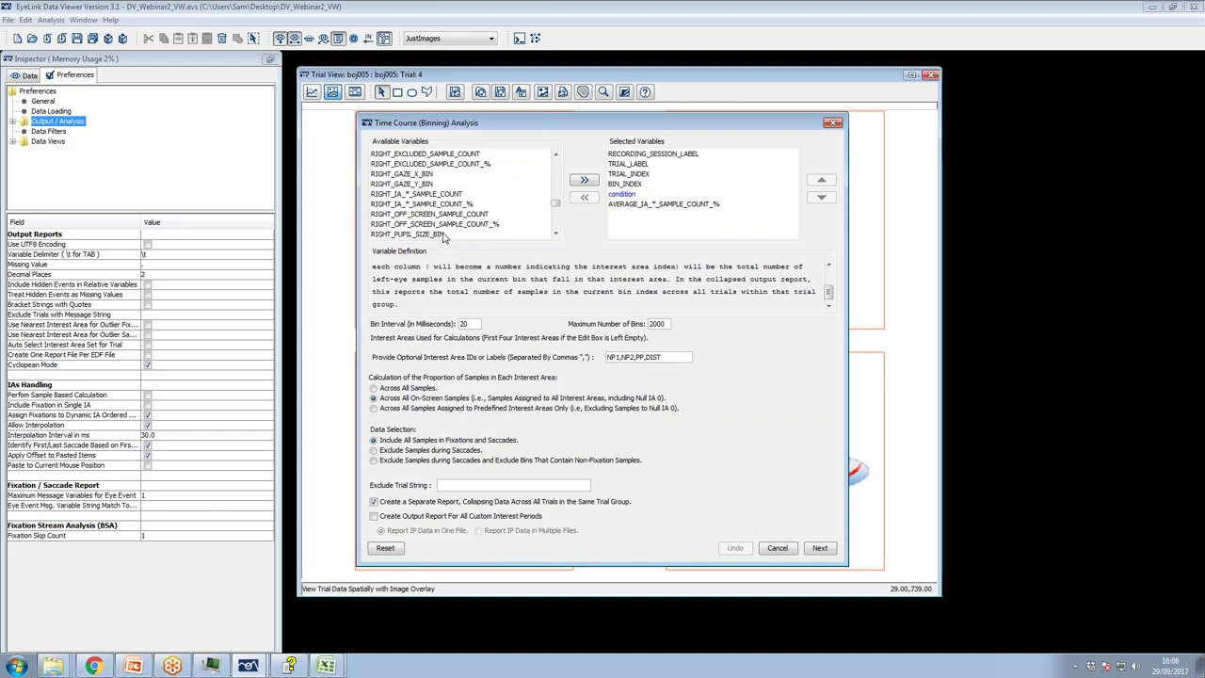
pyautogui.click(420, 196)
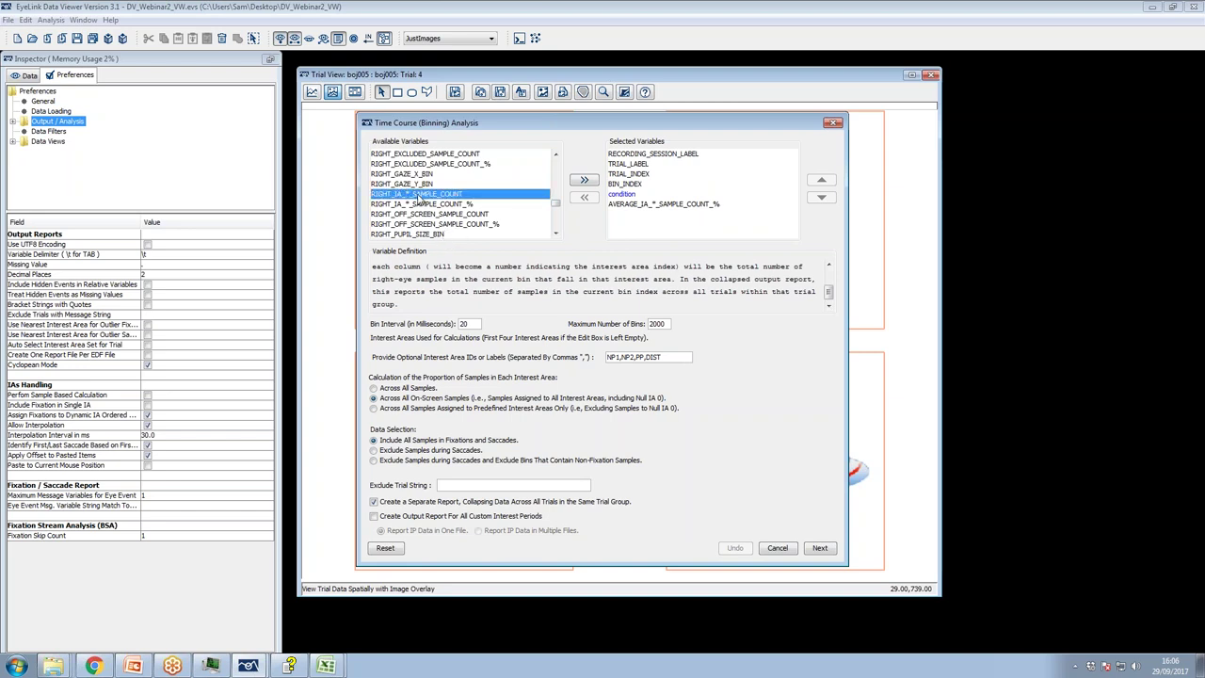
pyautogui.click(777, 547)
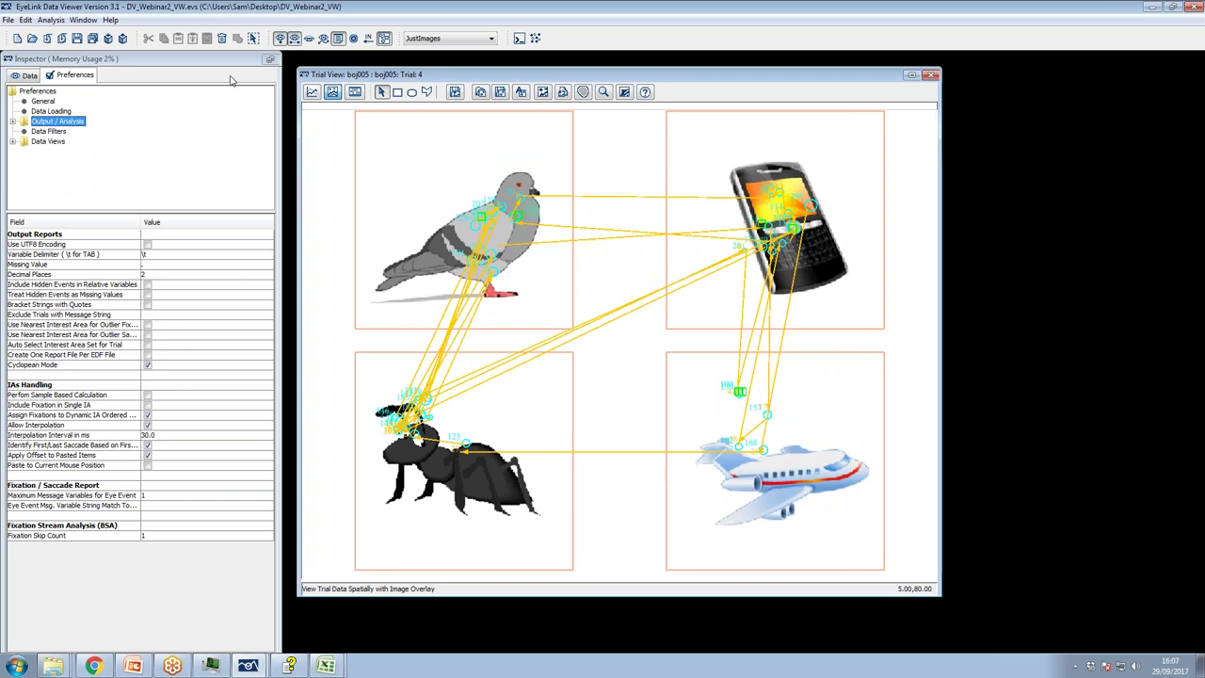
pyautogui.click(55, 21)
pyautogui.moveTo(65, 35)
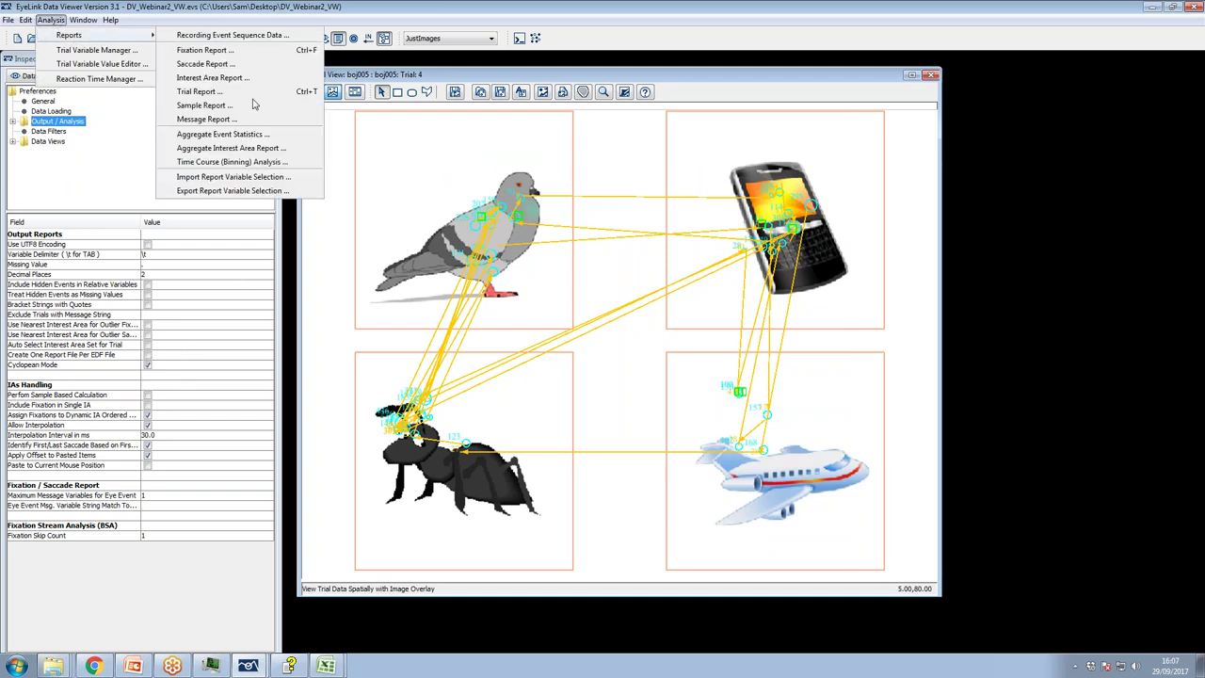
pyautogui.click(262, 161)
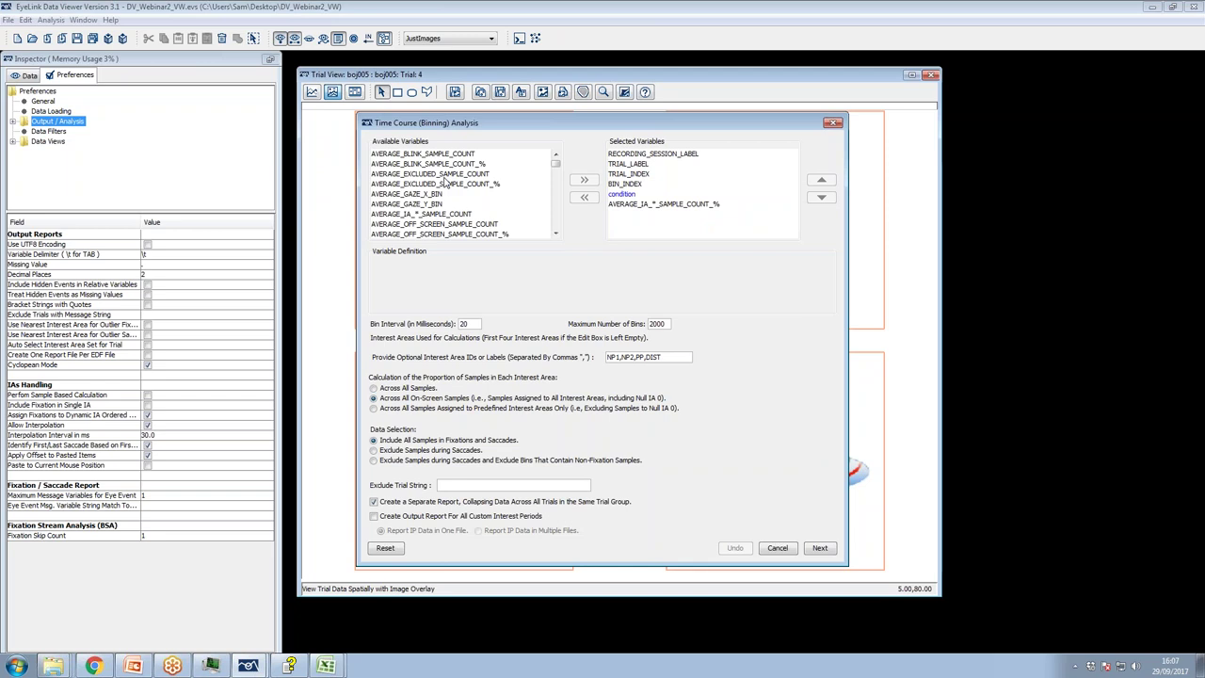
pyautogui.click(674, 204)
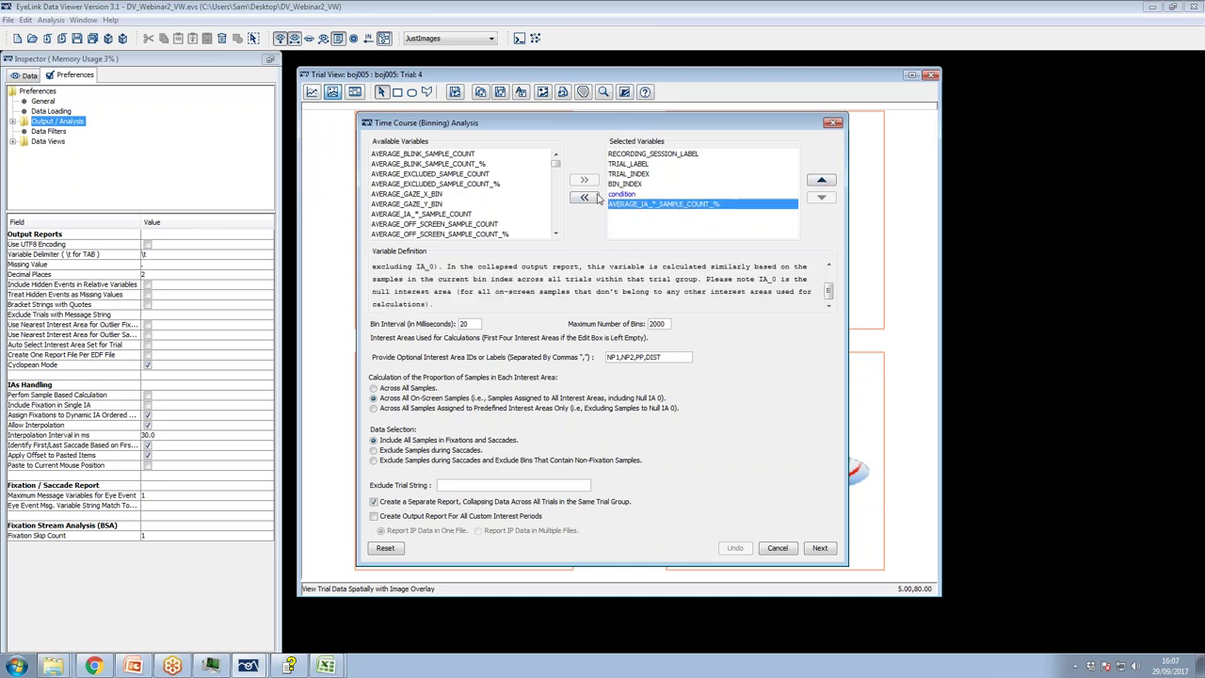
pyautogui.click(583, 197)
pyautogui.moveTo(555, 166); pyautogui.dragTo(559, 201)
pyautogui.click(623, 195)
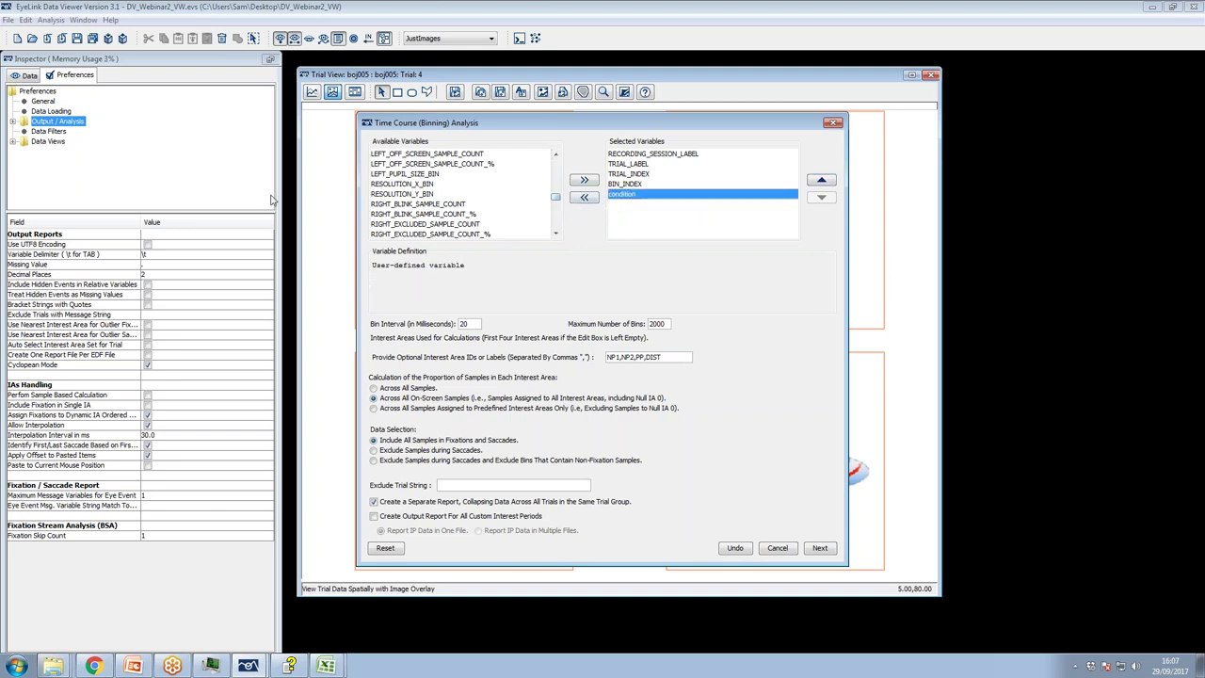
pyautogui.click(778, 549)
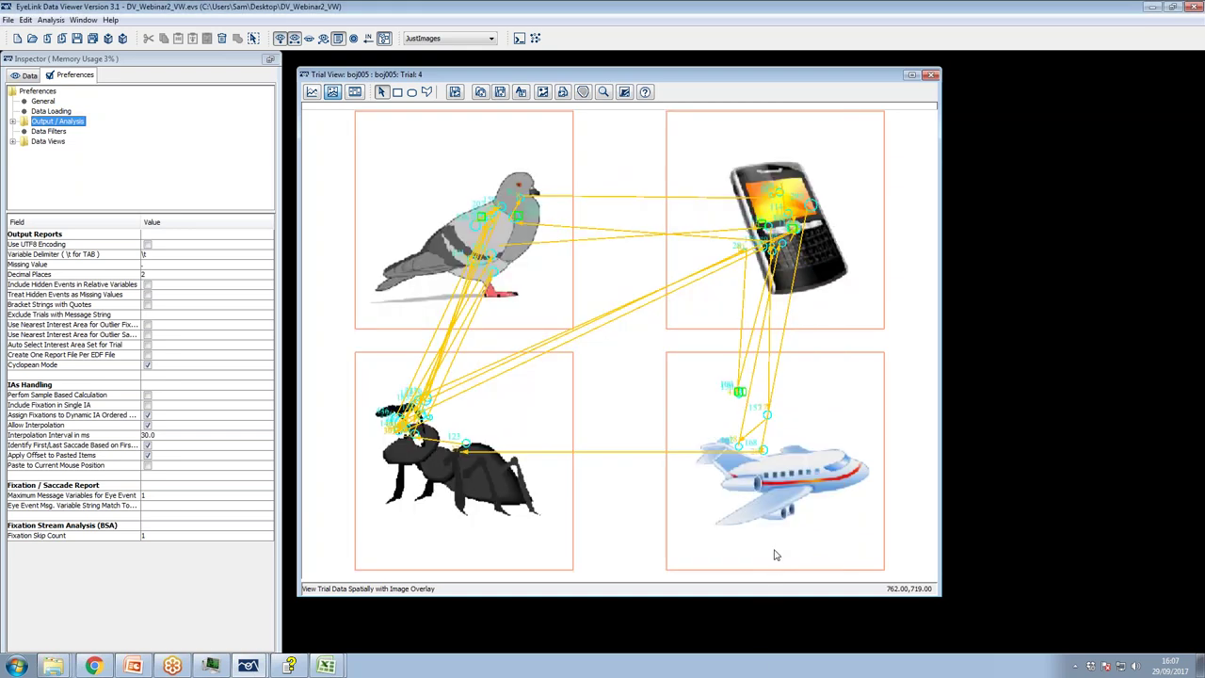
# Regroup the session's trials by the condition variable through Trial Grouping
pyautogui.click(28, 75)
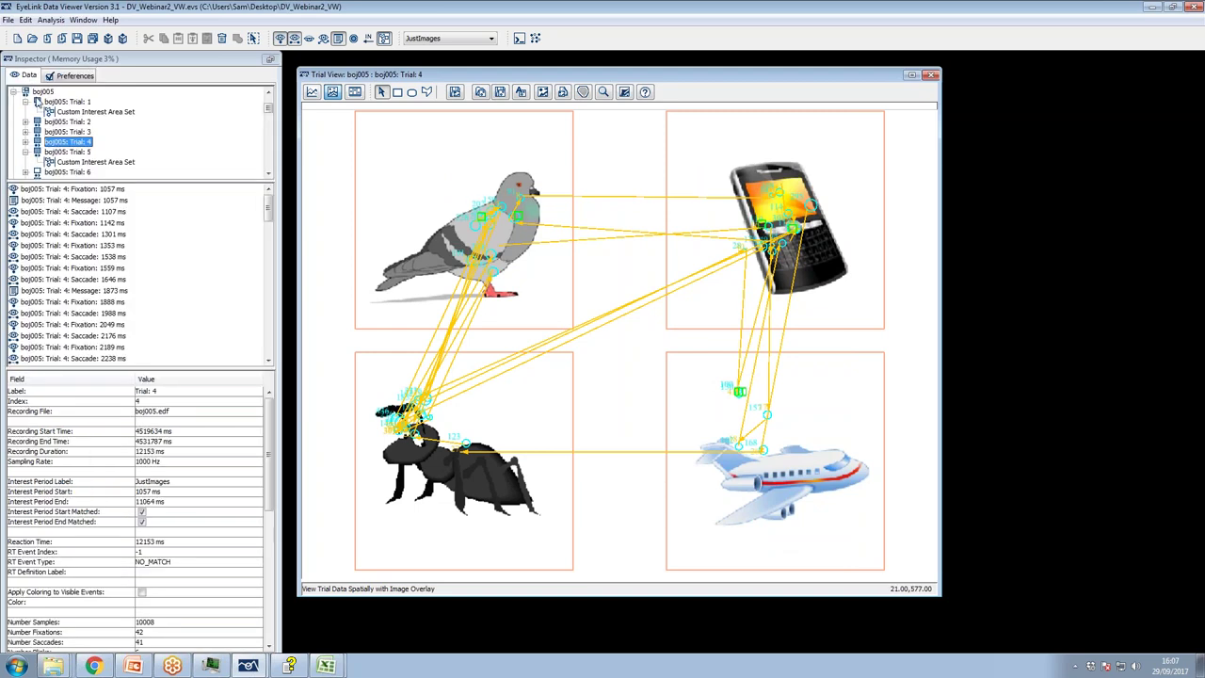
pyautogui.click(42, 92)
pyautogui.scroll(2, 49, 104)
pyautogui.click(52, 92)
pyautogui.rightClick(52, 92)
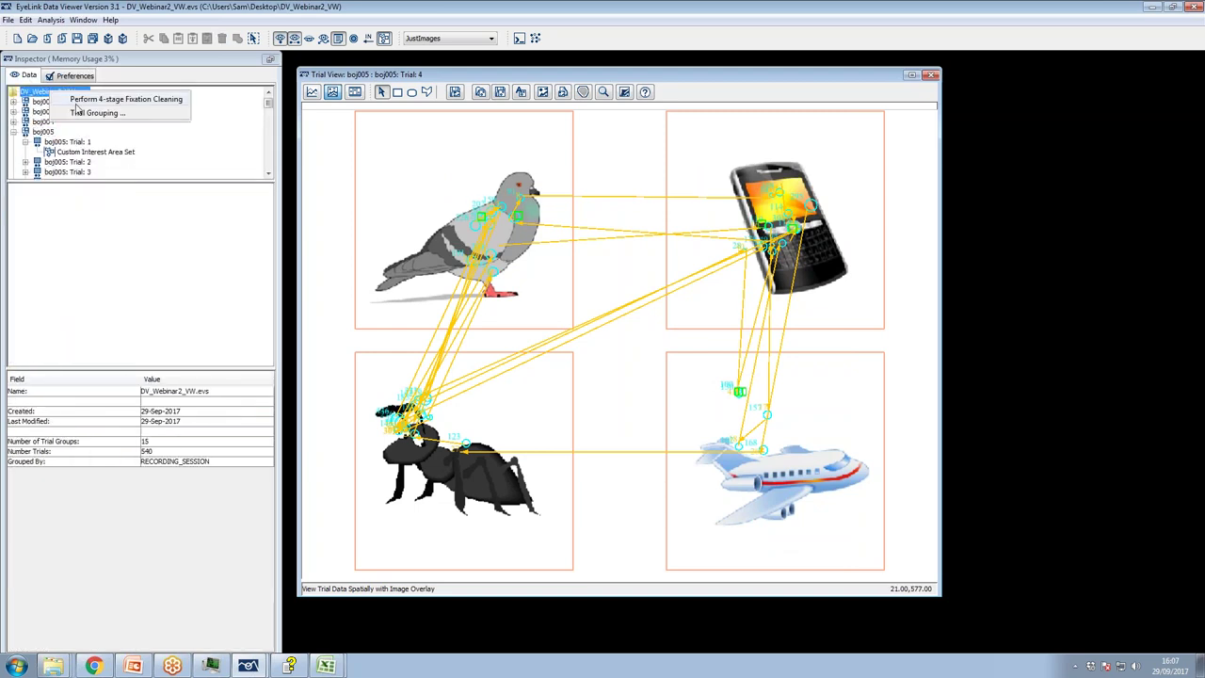
pyautogui.click(89, 119)
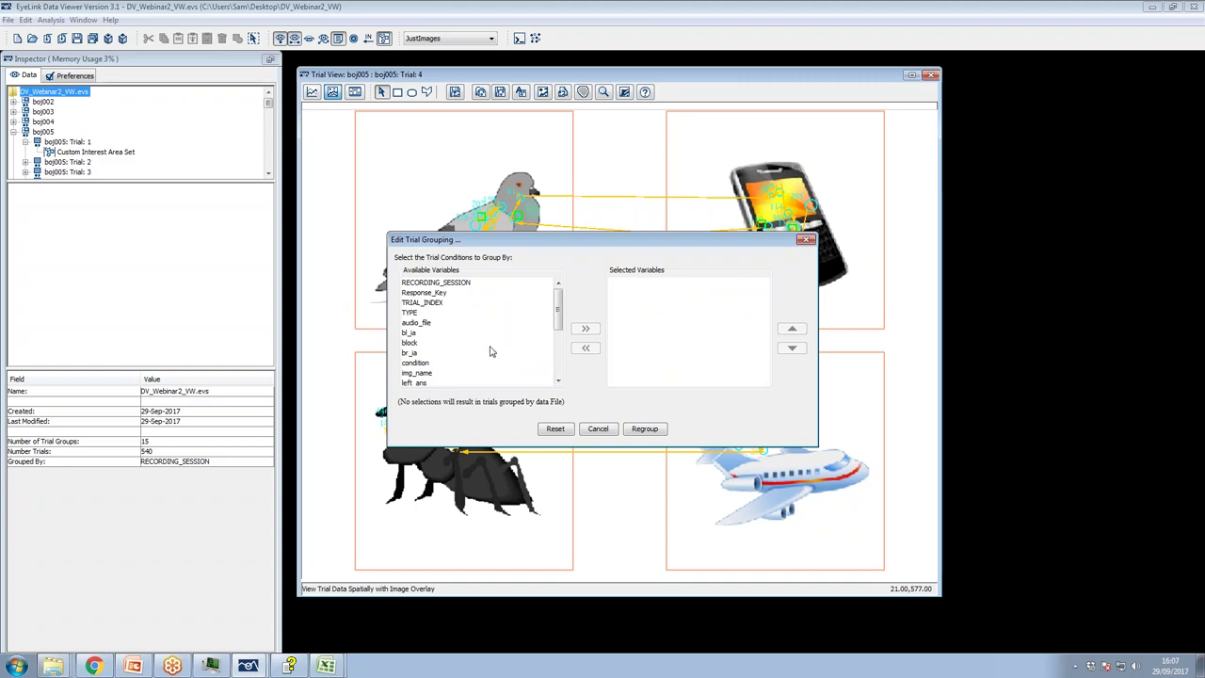
pyautogui.click(417, 363)
pyautogui.click(584, 331)
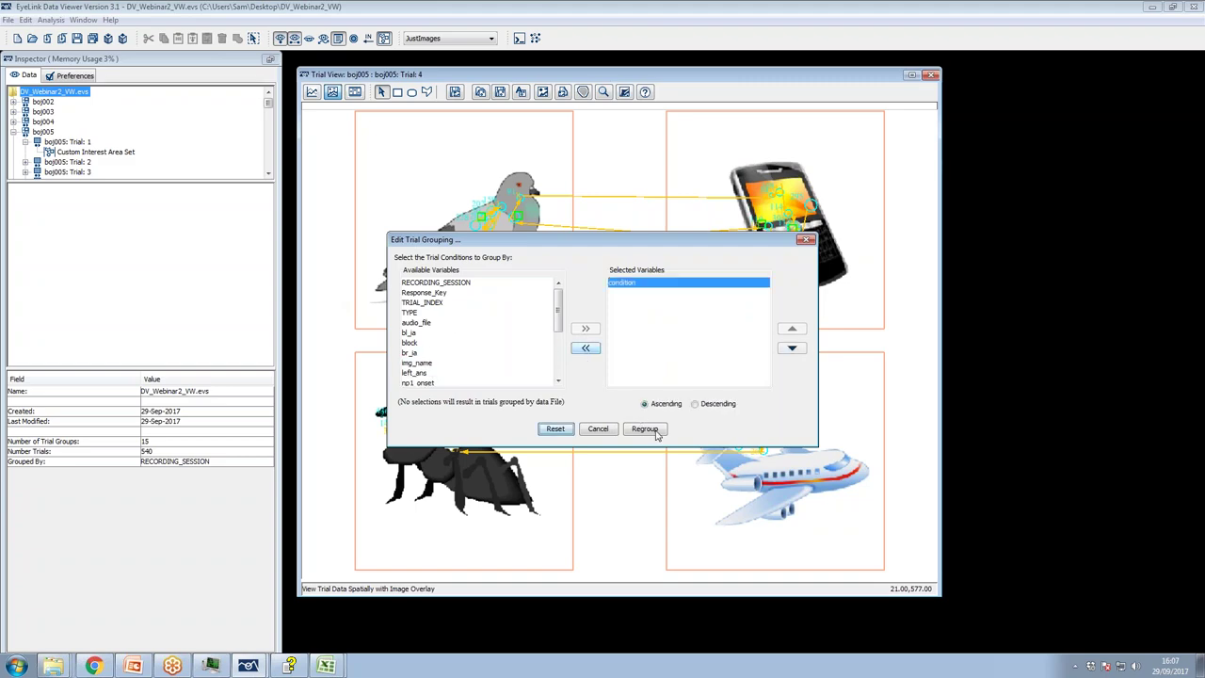
pyautogui.click(644, 429)
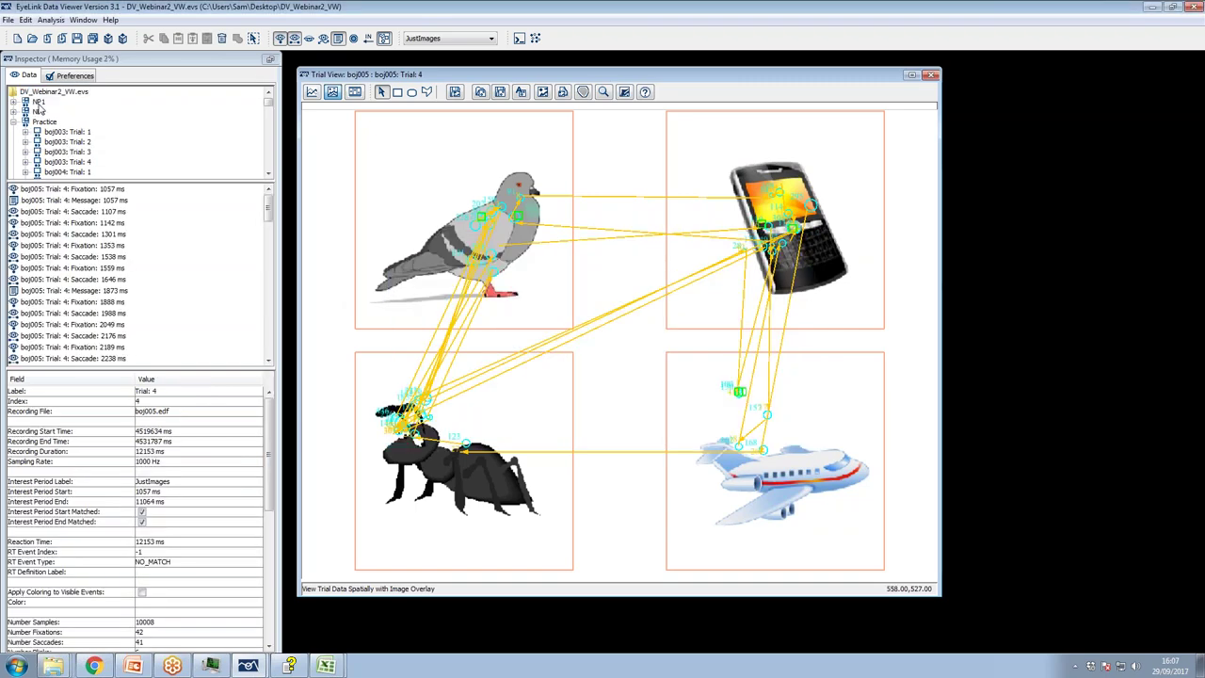
# Browse the NP1, NP2 and Practice groups and exclude Practice from reports
pyautogui.click(39, 100)
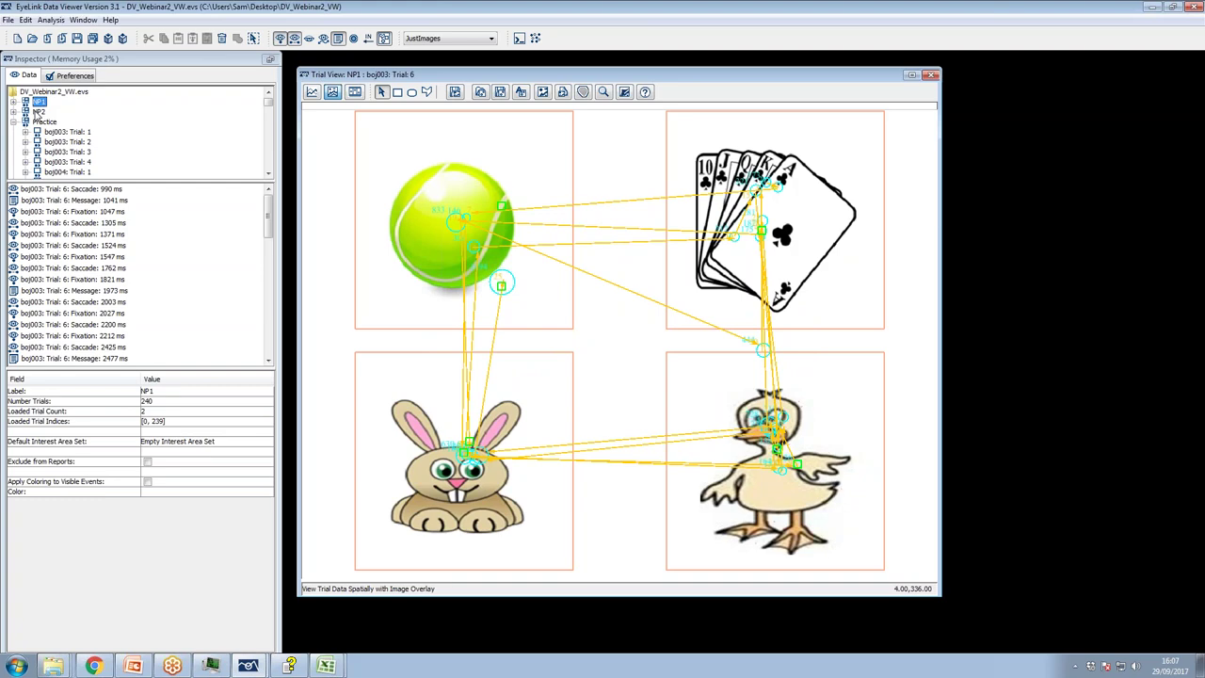
pyautogui.click(38, 111)
pyautogui.click(44, 121)
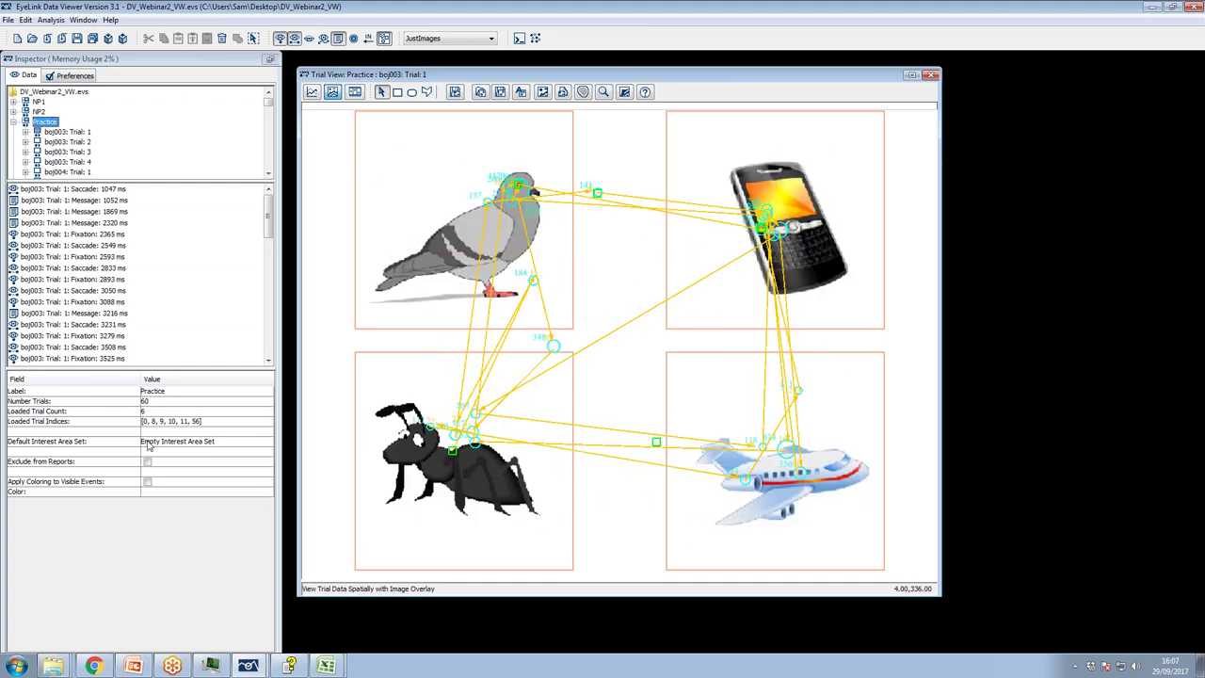
pyautogui.click(148, 462)
# Open Time Course (Binning) Analysis and review its condition and sample-count variables and 20 ms bin interval
pyautogui.click(53, 20)
pyautogui.moveTo(75, 38)
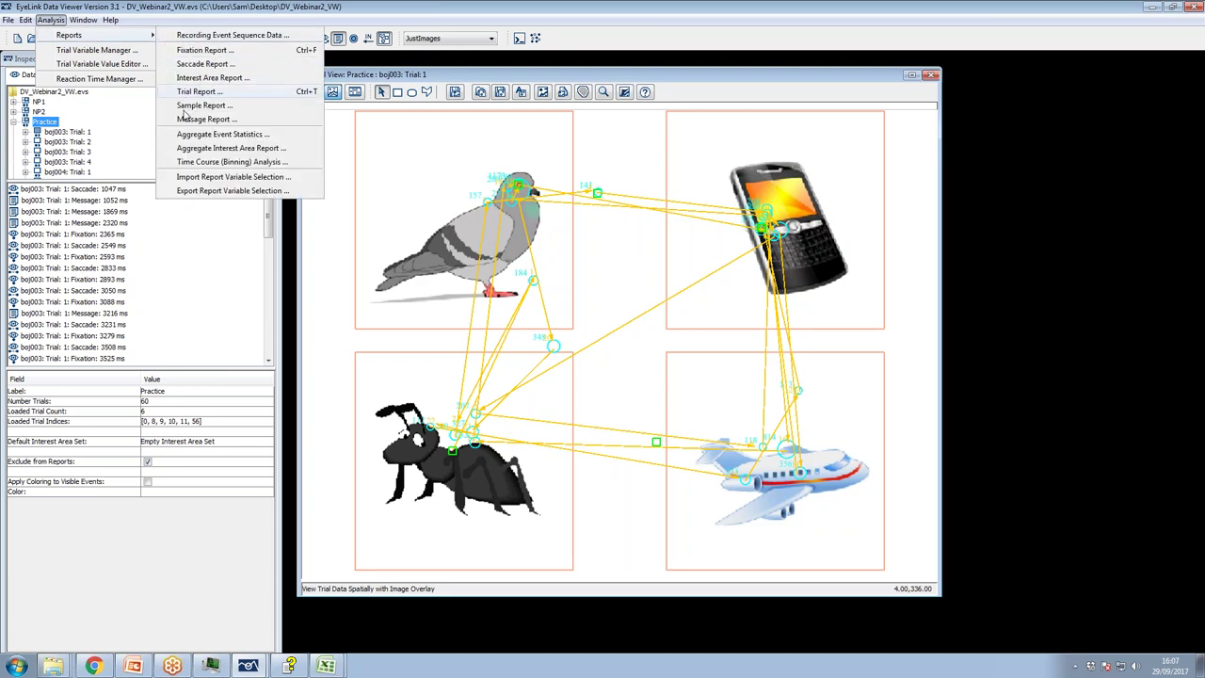
pyautogui.click(193, 162)
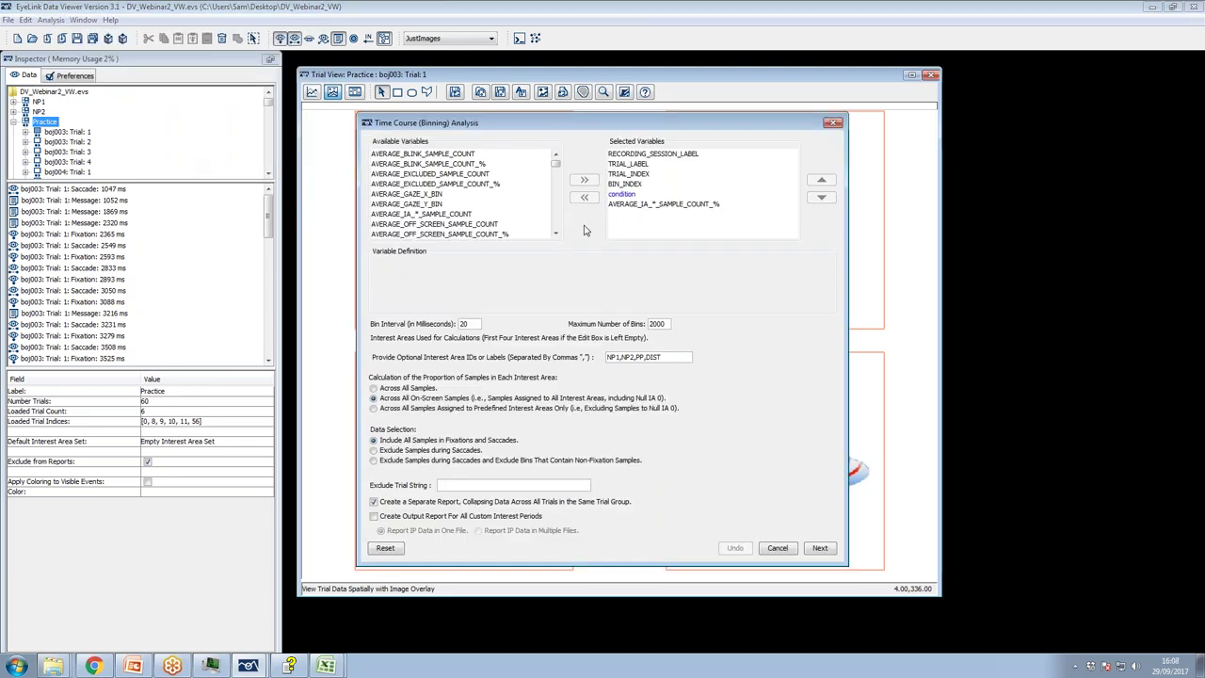
pyautogui.click(614, 195)
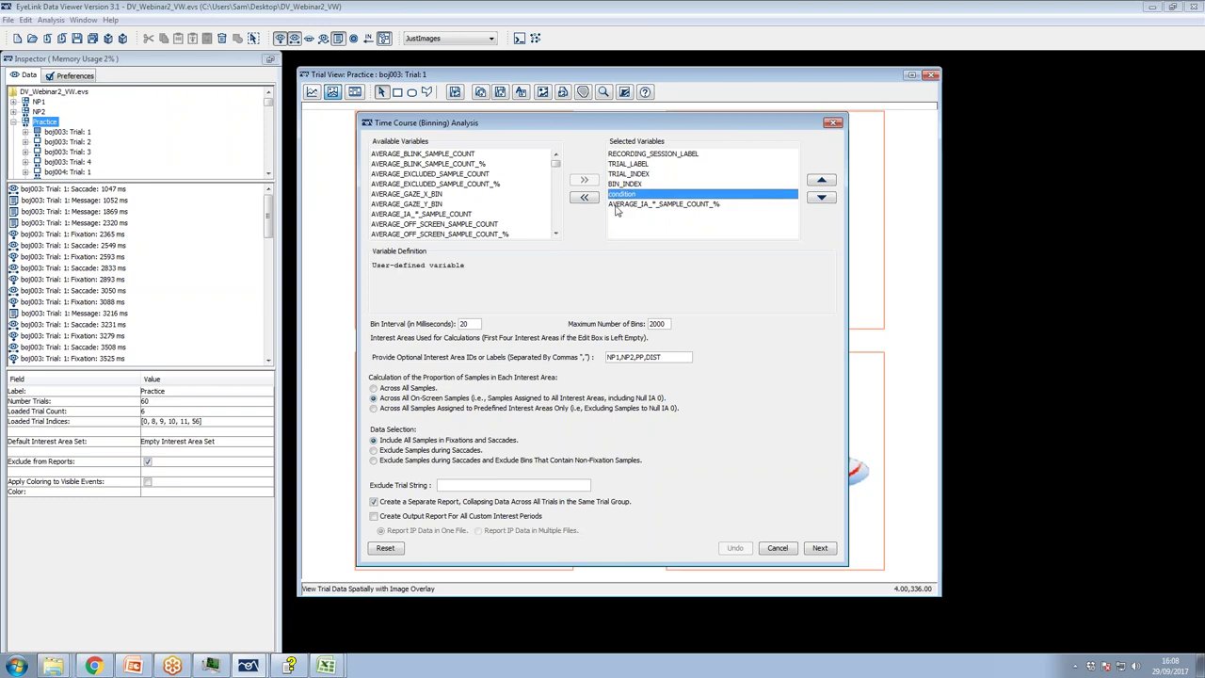
pyautogui.click(617, 204)
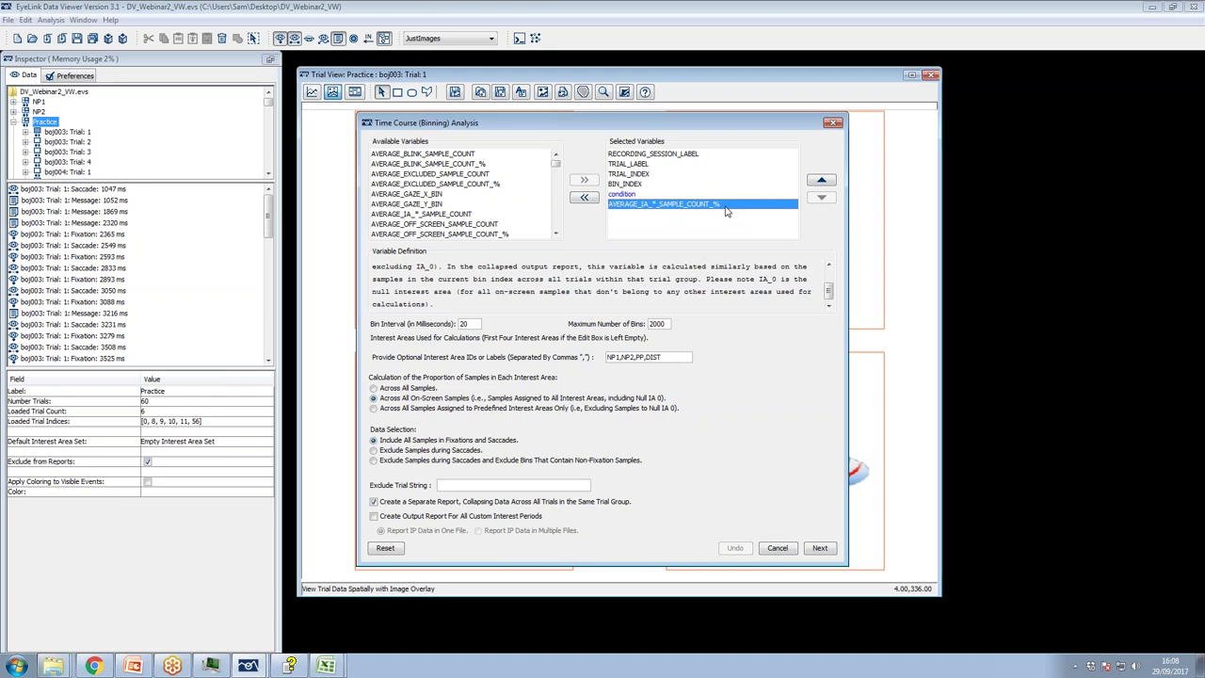
pyautogui.click(472, 322)
pyautogui.doubleClick(473, 323)
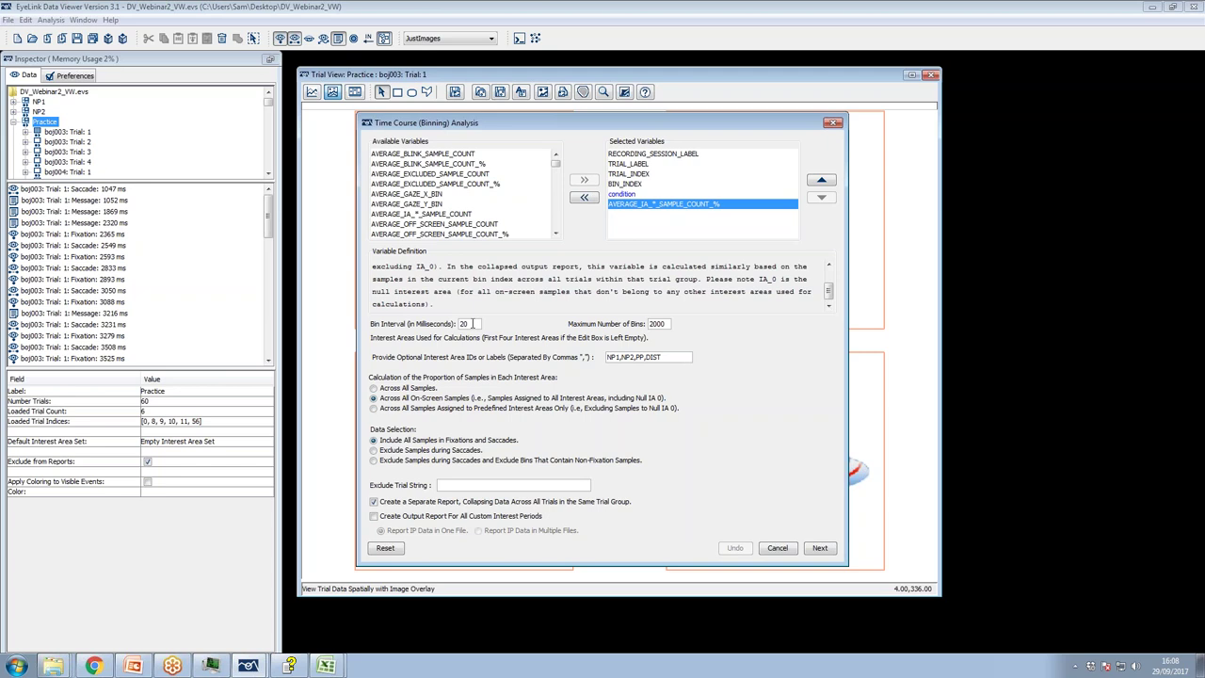
# Move into the interest area labels field of the time course binning settings
pyautogui.click(617, 357)
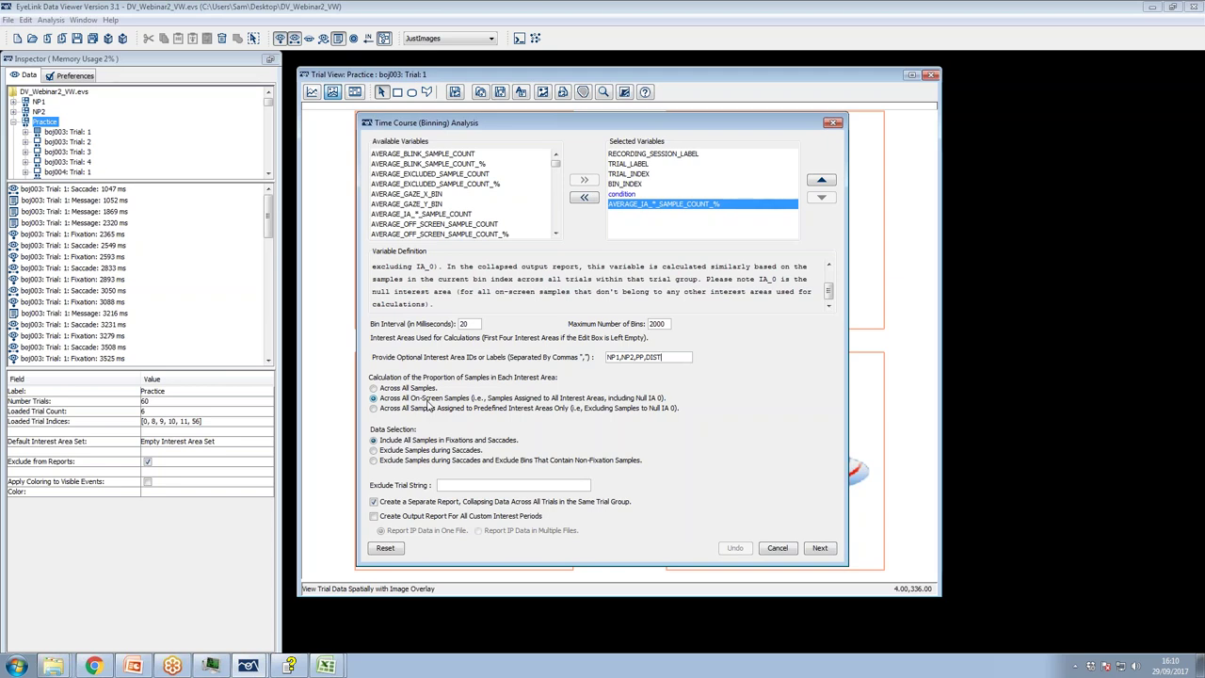
# Settle the Data Selection on Include All Samples and keep the separate collapsed report enabled
pyautogui.click(374, 450)
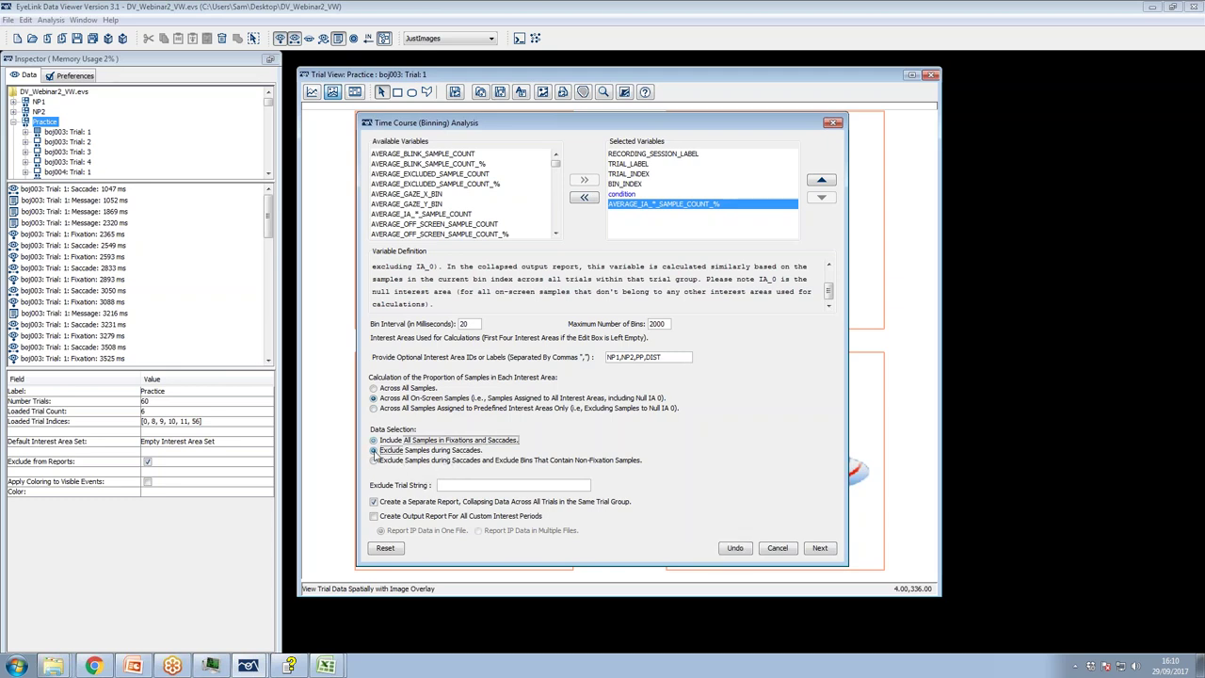
pyautogui.click(373, 440)
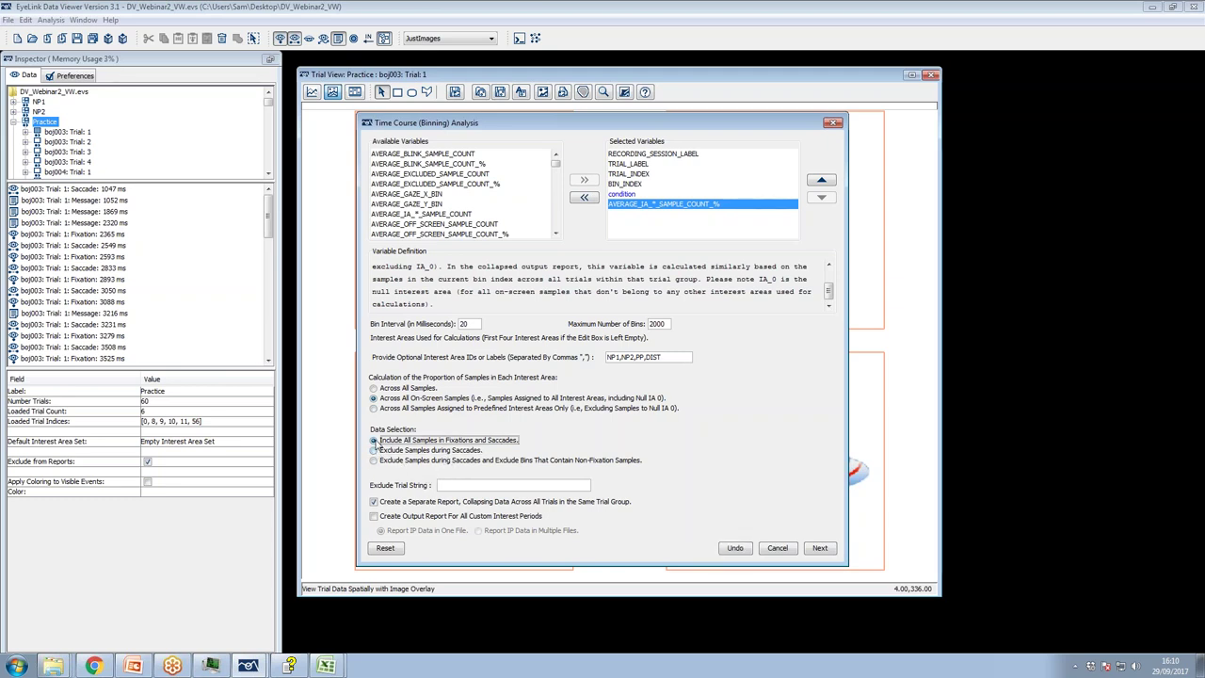
pyautogui.click(374, 461)
pyautogui.click(374, 451)
pyautogui.click(373, 440)
pyautogui.click(374, 450)
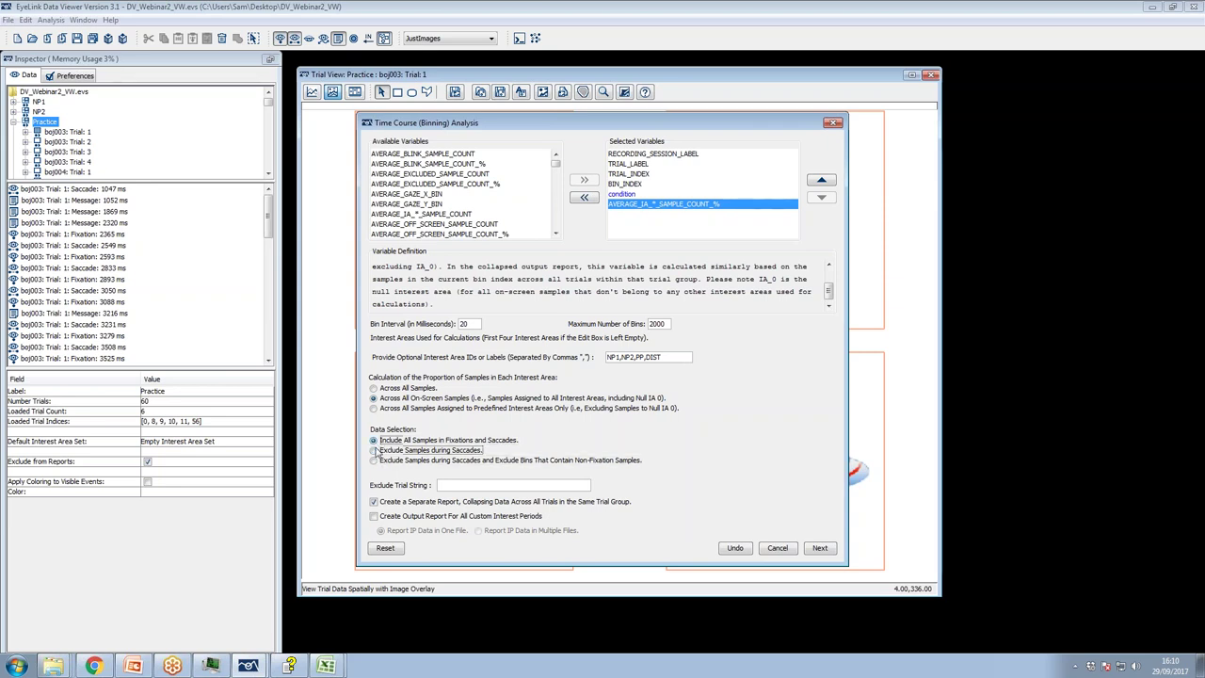
pyautogui.click(414, 441)
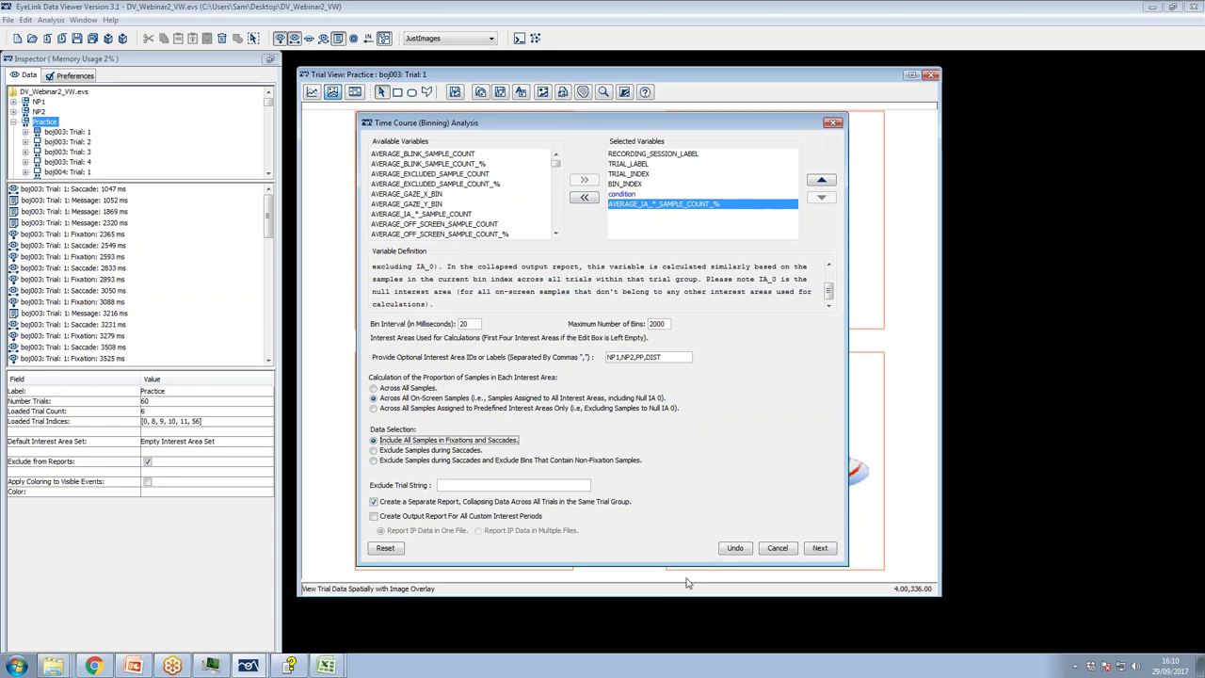
pyautogui.click(375, 502)
pyautogui.click(374, 503)
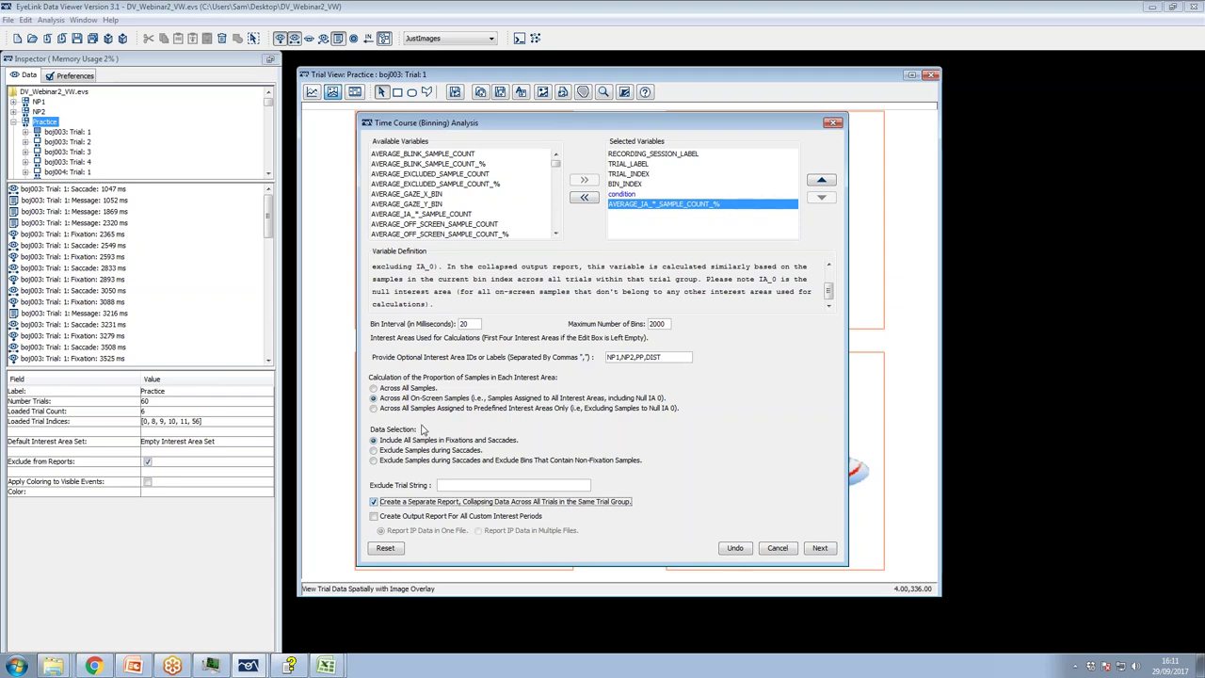
# Review the RECORDING_SESSION_LABEL, TRIAL_LABEL, TRIAL_INDEX, BIN_INDEX and AVERAGE_IA_*_SAMPLE_COUNT_% variable definitions
pyautogui.click(635, 154)
pyautogui.click(636, 164)
pyautogui.click(635, 174)
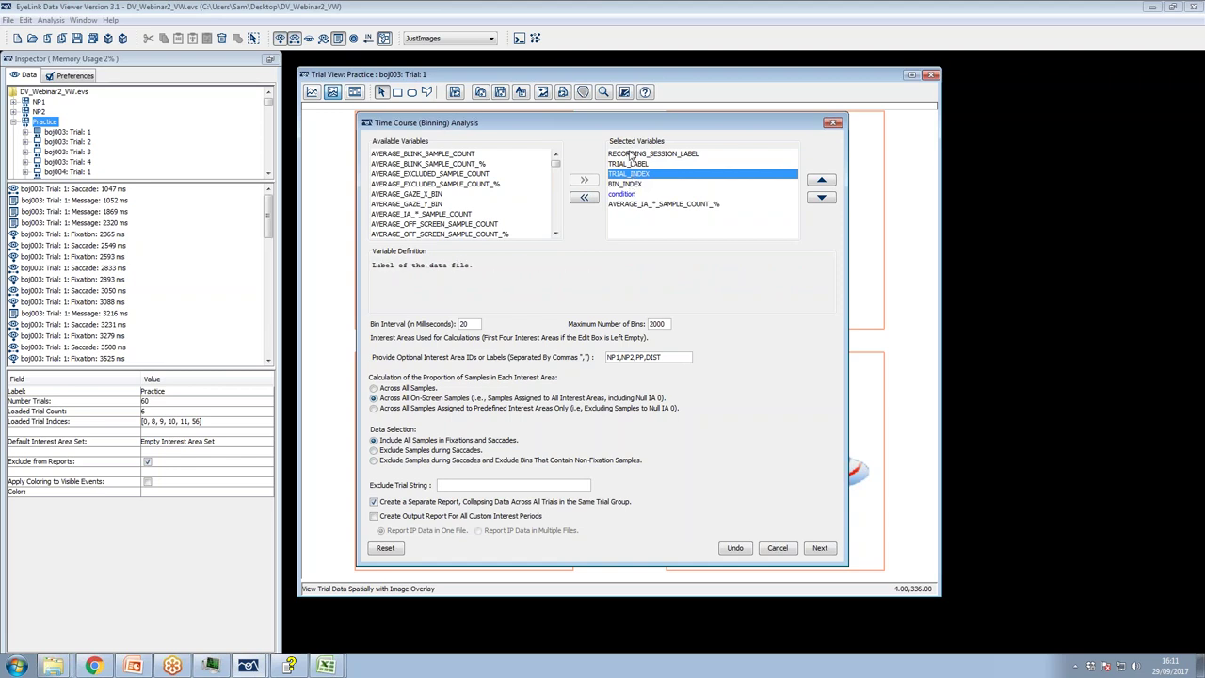
pyautogui.click(635, 153)
pyautogui.click(626, 183)
pyautogui.press('Down')
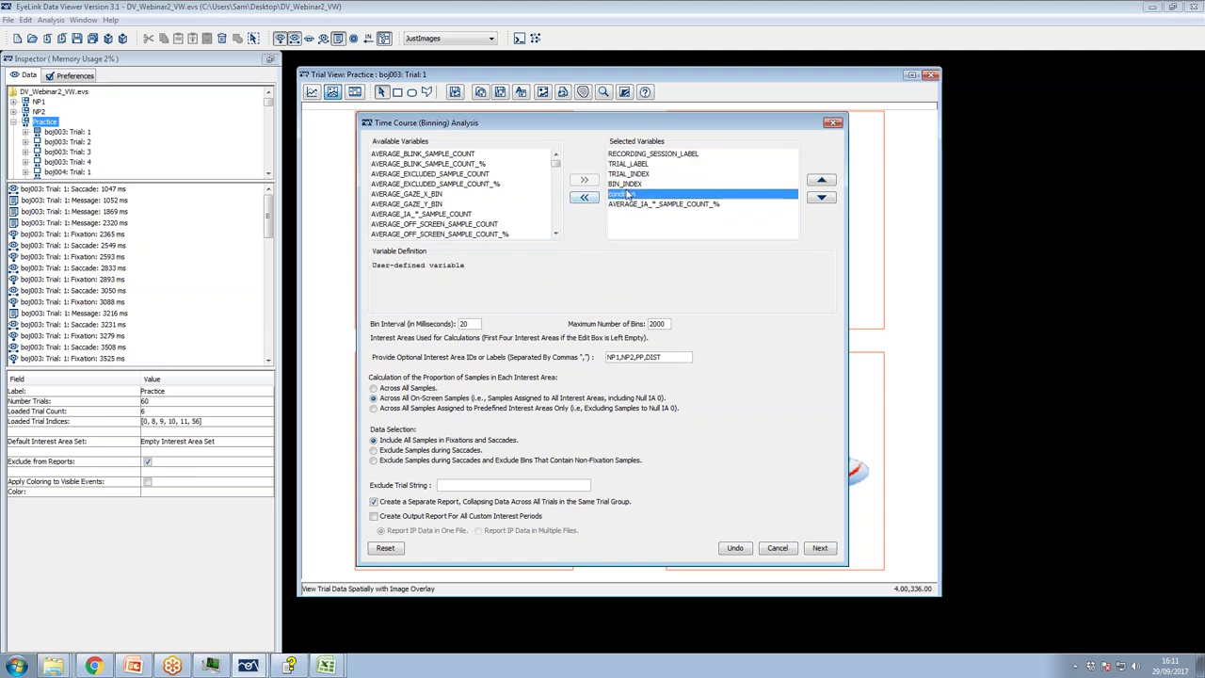
pyautogui.click(635, 205)
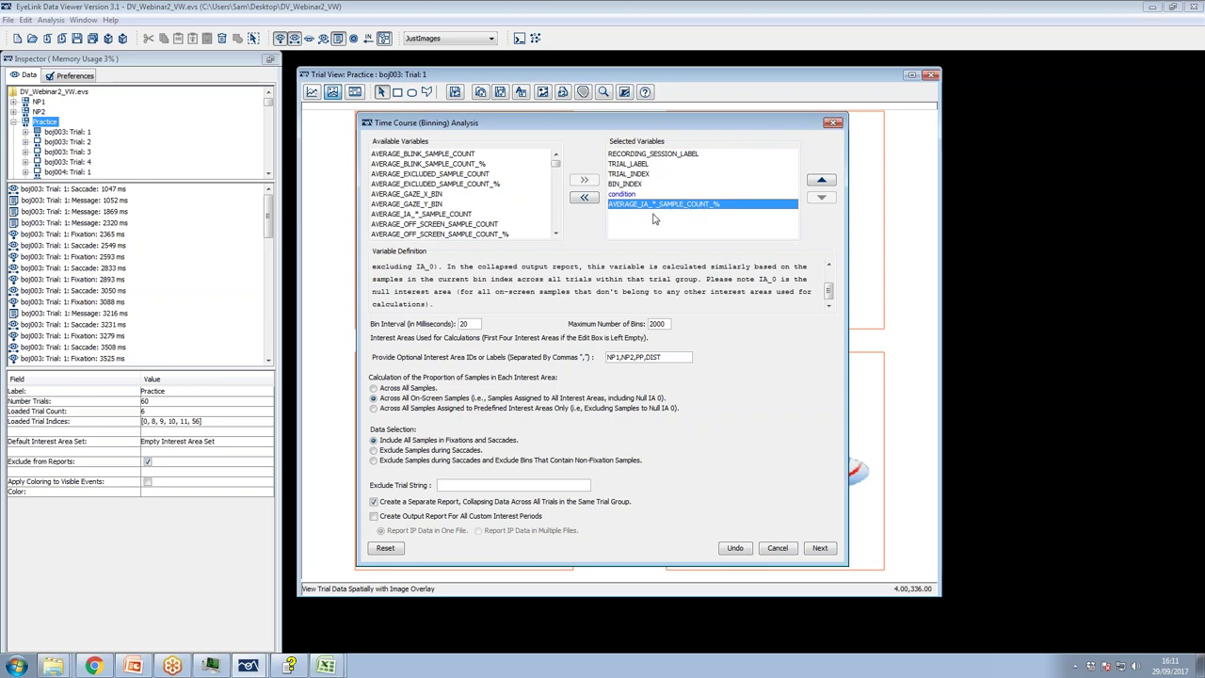
# Finish the report setup, save session changes, and export the report as TSBR_WholeTrial
pyautogui.click(815, 549)
pyautogui.click(571, 352)
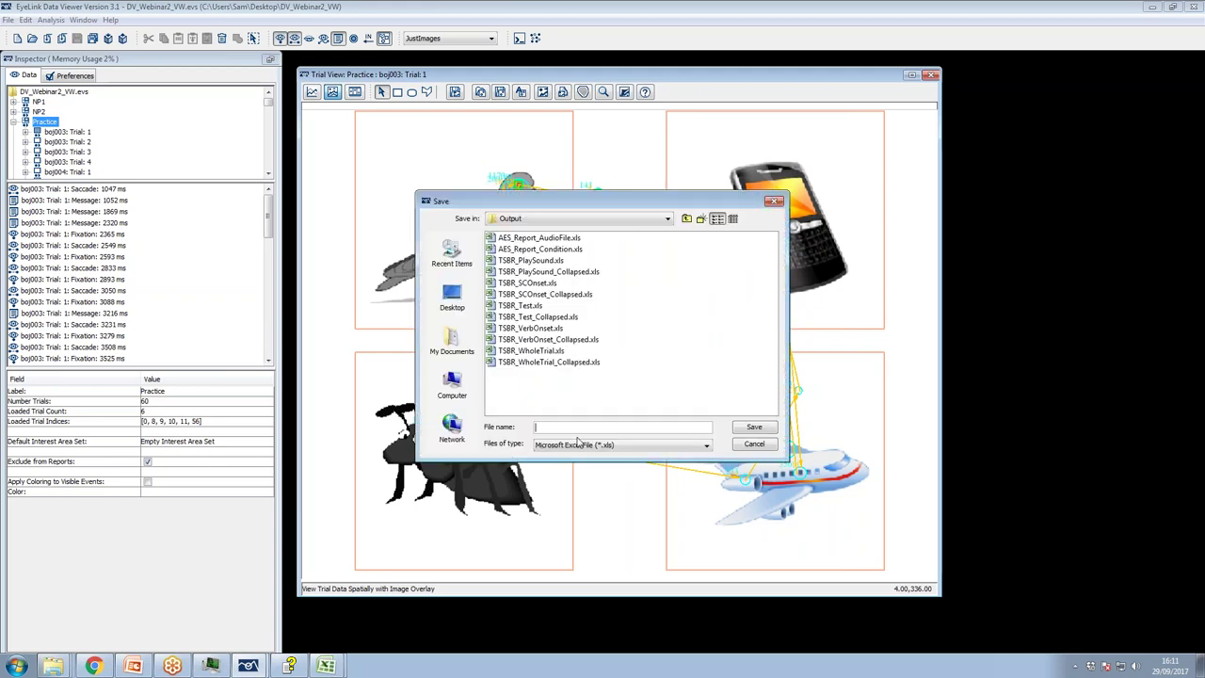
pyautogui.write('BR_Whole')
pyautogui.click(752, 428)
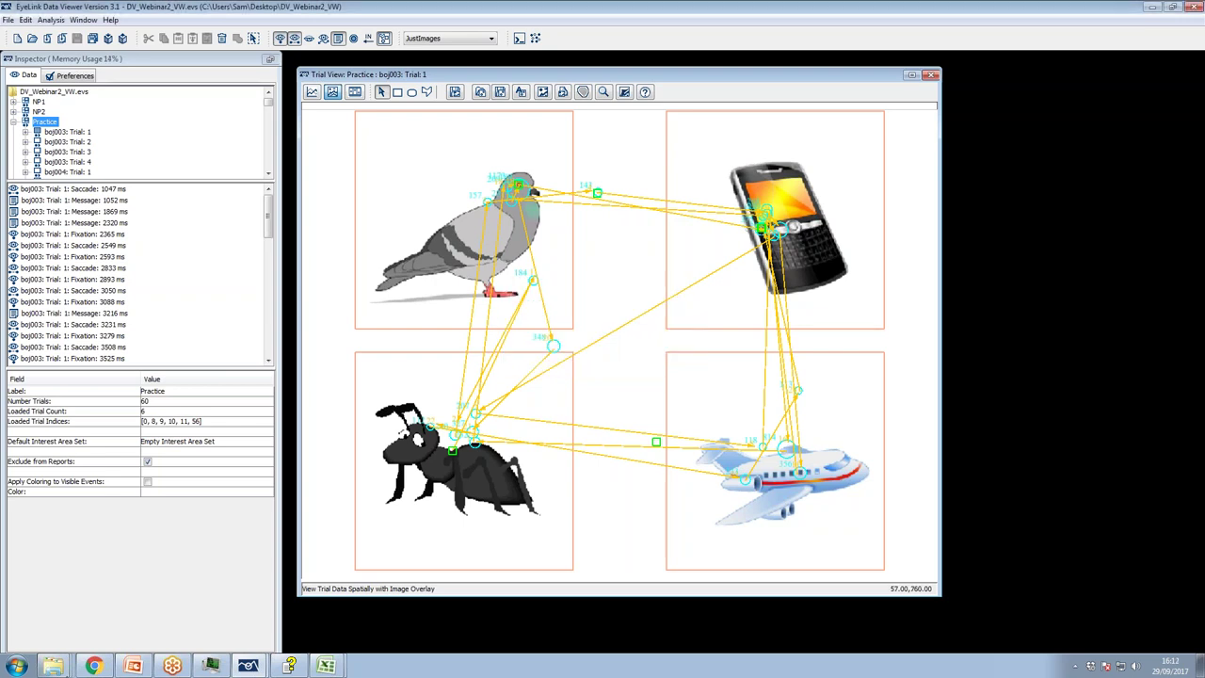
pyautogui.rightClick(52, 666)
# Open TSBR_WholeTrial_Collapsed.xls from DV_Webinar2_VW's Output folder sorted newest first, accepting the warning
pyautogui.click(57, 644)
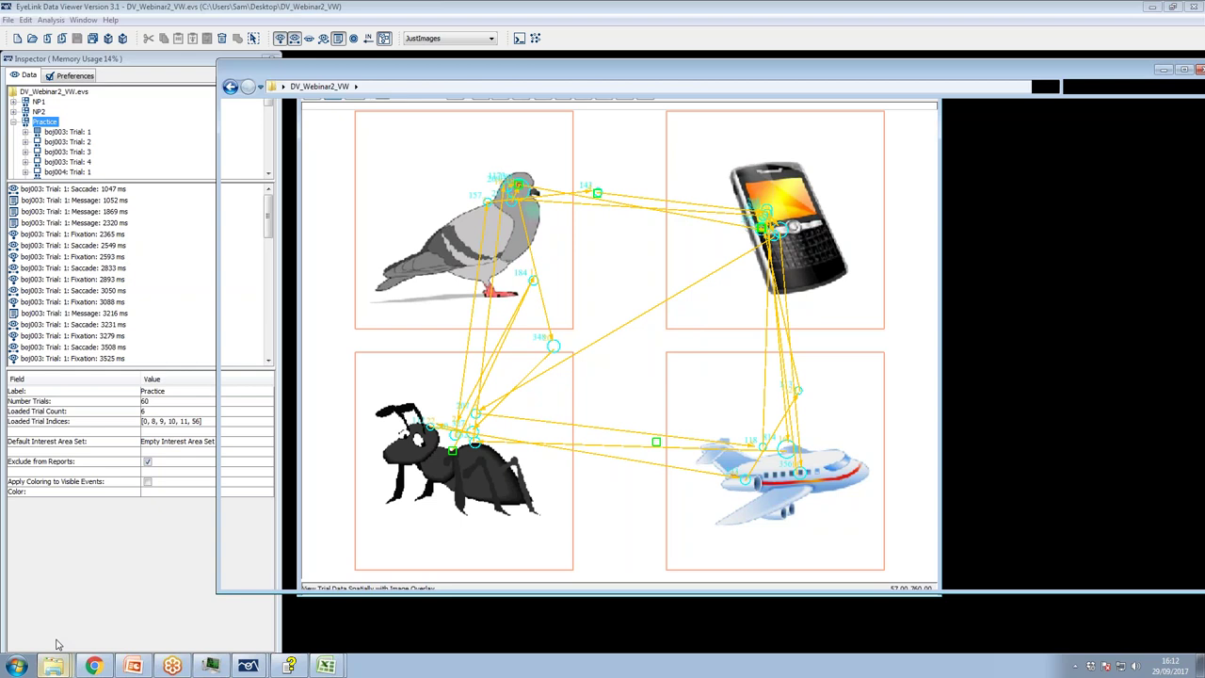
pyautogui.doubleClick(391, 173)
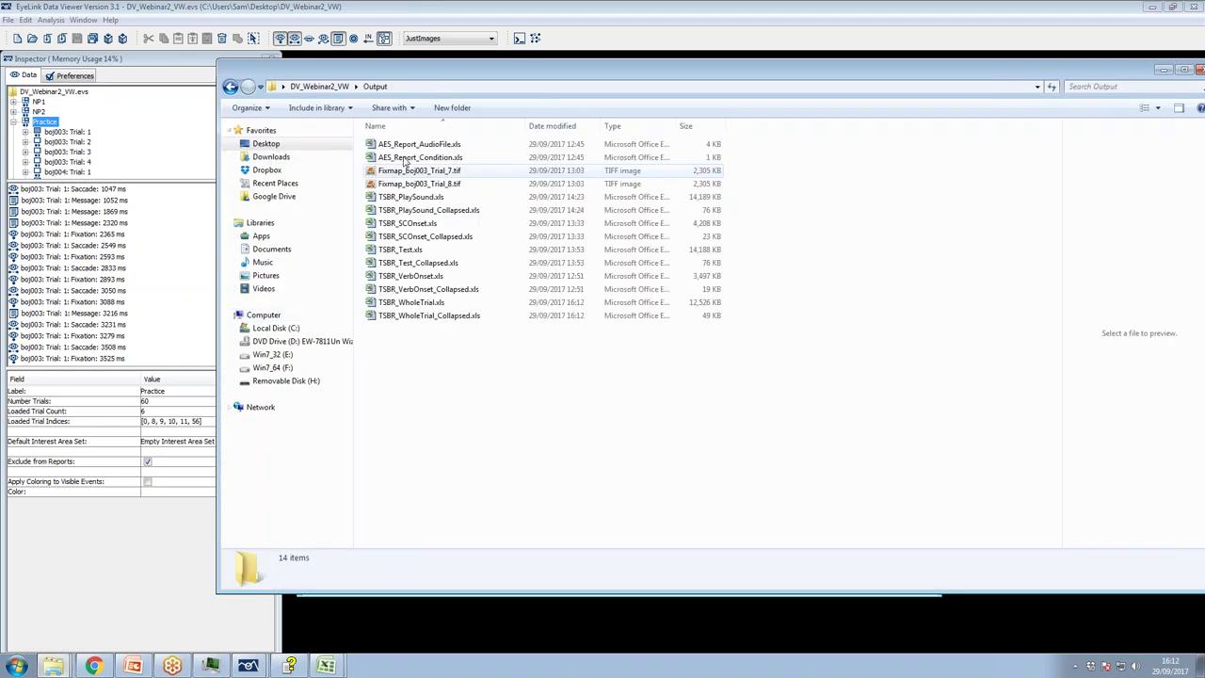
pyautogui.click(557, 125)
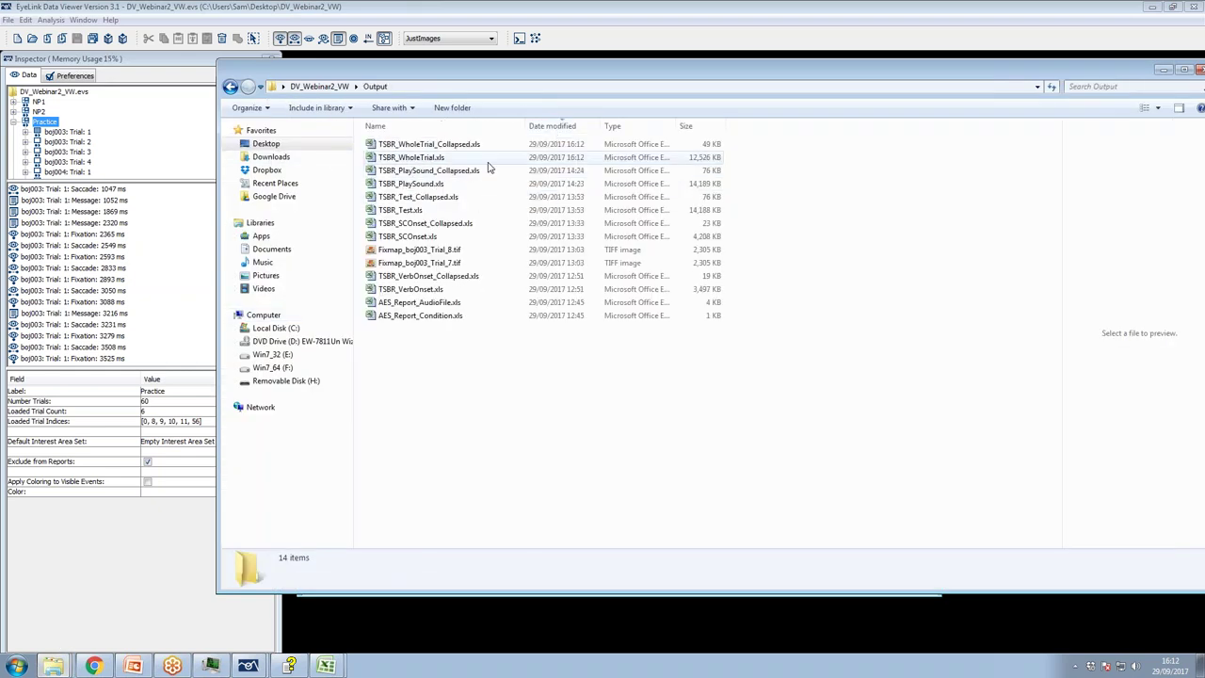
pyautogui.doubleClick(414, 144)
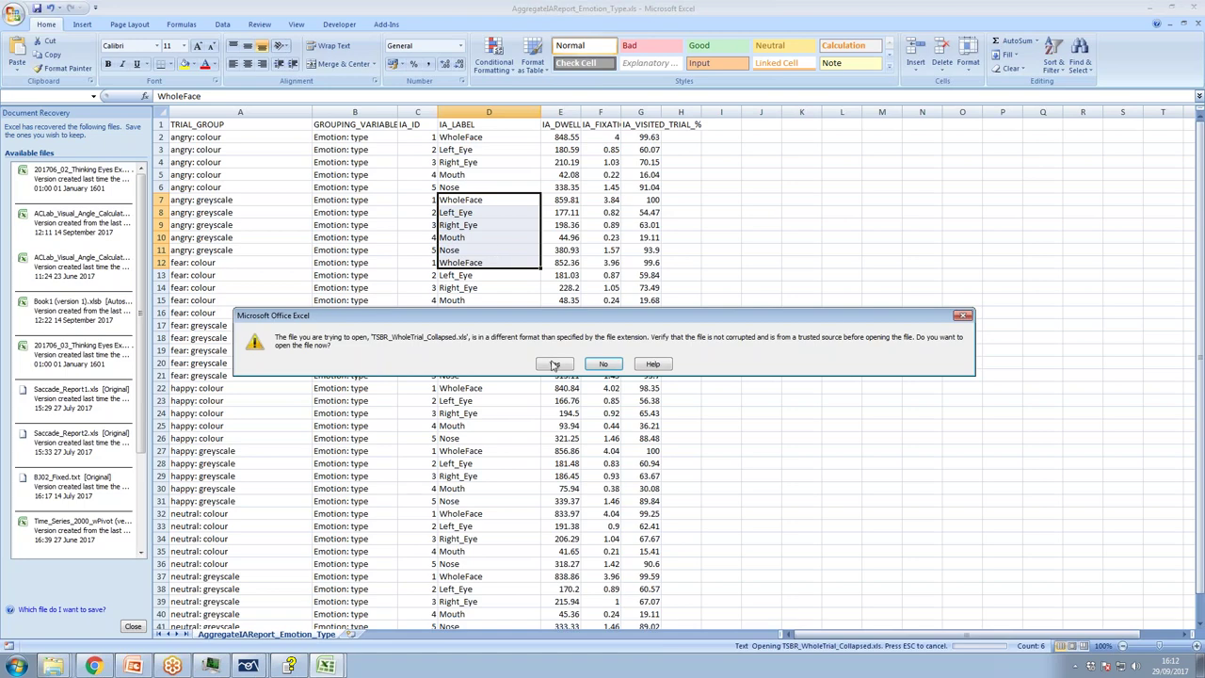
pyautogui.click(554, 365)
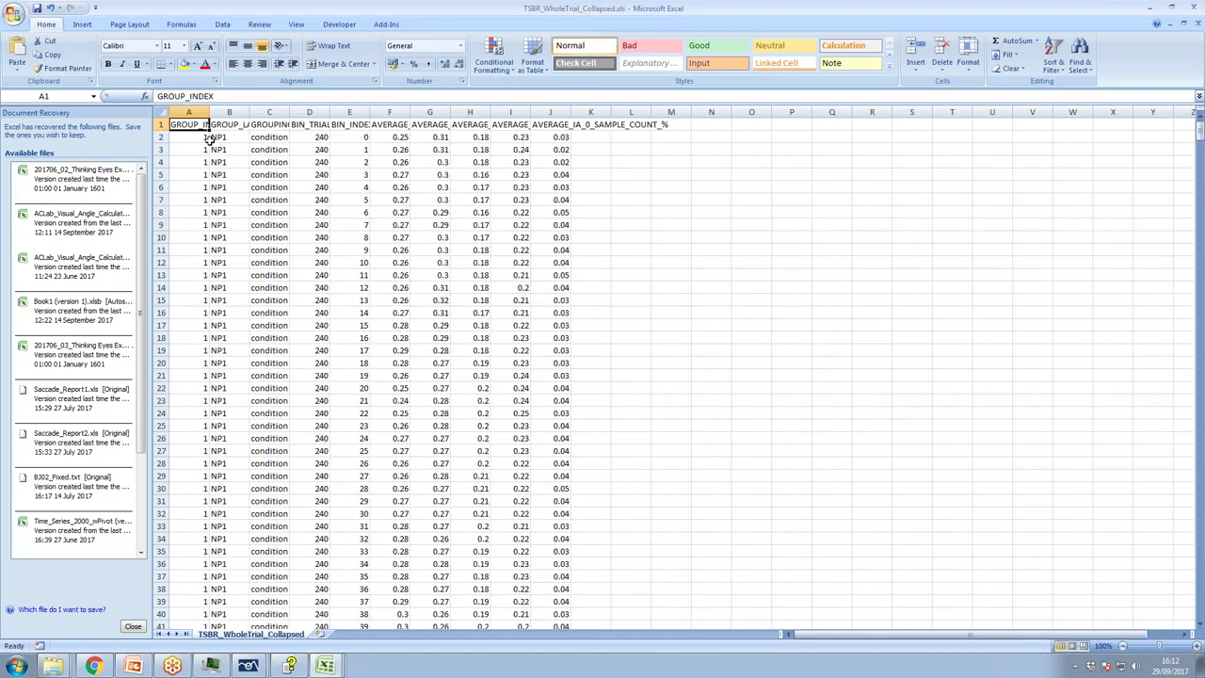
# Widen column A so GROUP_INDEX shows fully and scroll down the data
pyautogui.moveTo(209, 112); pyautogui.dragTo(285, 113)
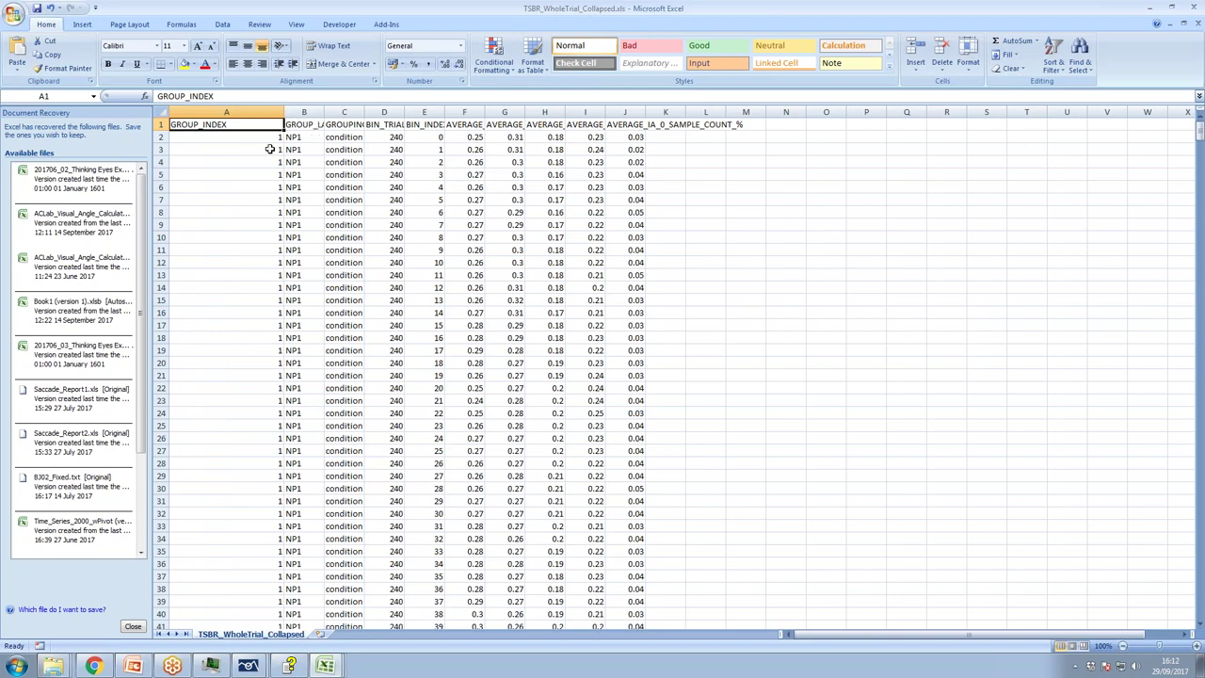
pyautogui.scroll(-20, 267, 166)
pyautogui.scroll(-20, 292, 231)
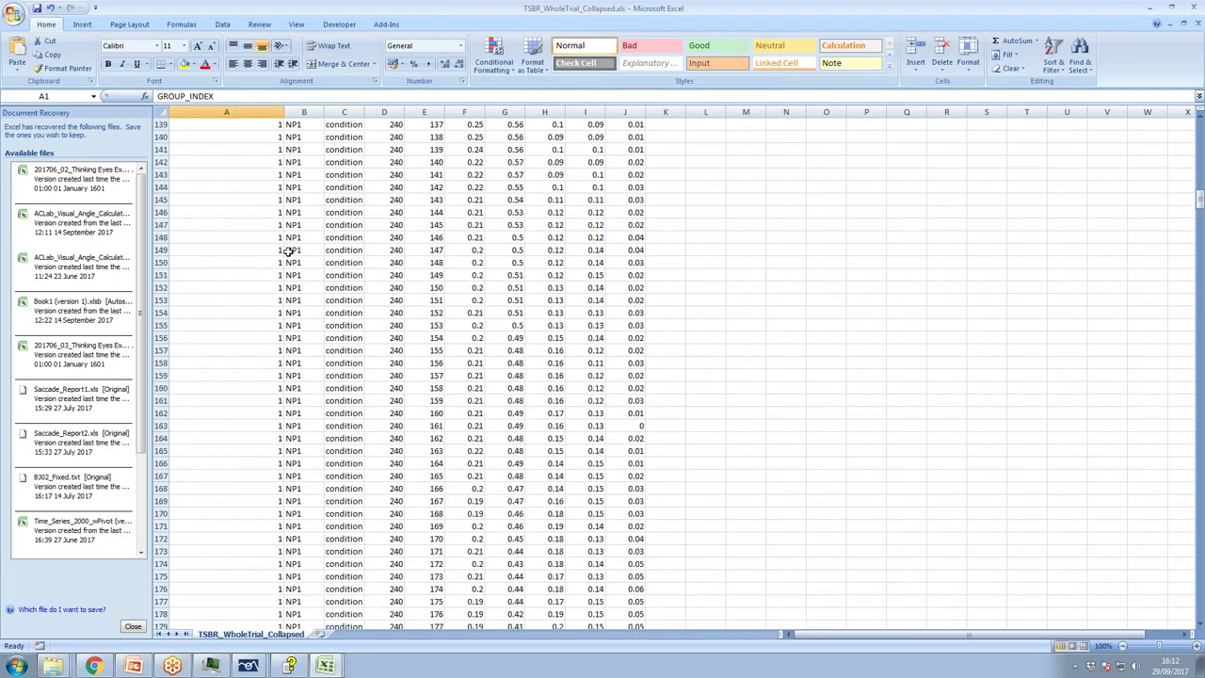
pyautogui.scroll(-15, 283, 264)
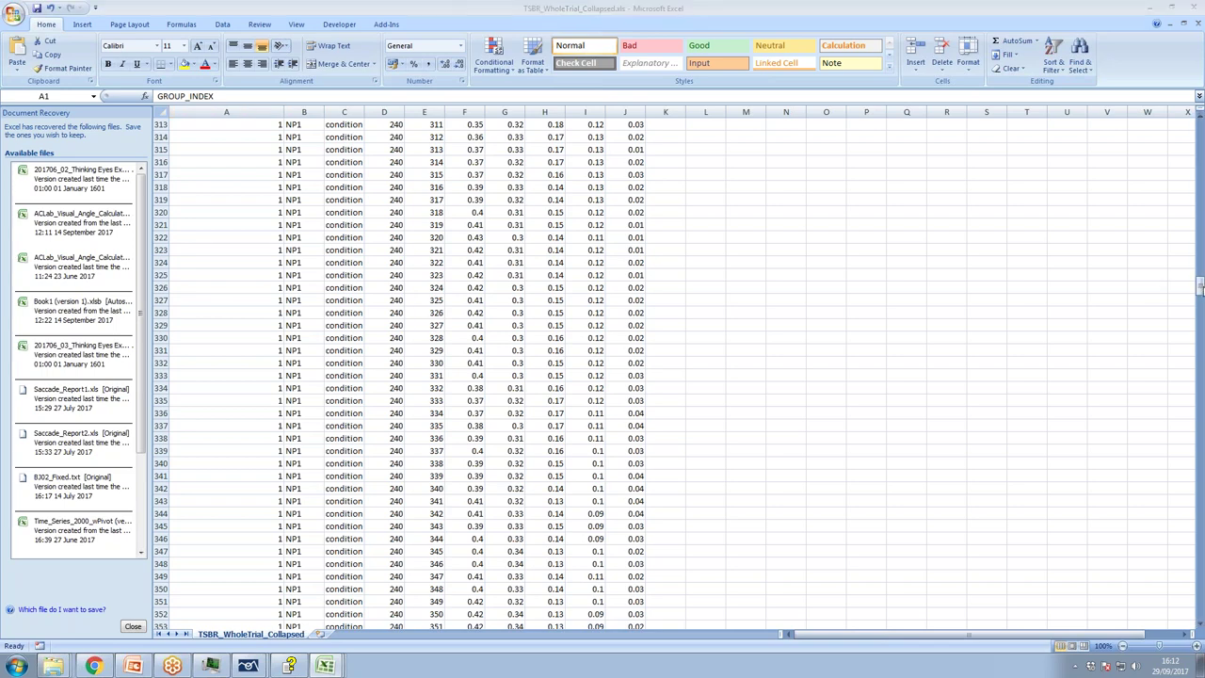
pyautogui.moveTo(1201, 301); pyautogui.dragTo(1200, 365)
# Confirm the NP1 rows end at bin 500 and row 503 begins NP2
pyautogui.click(287, 490)
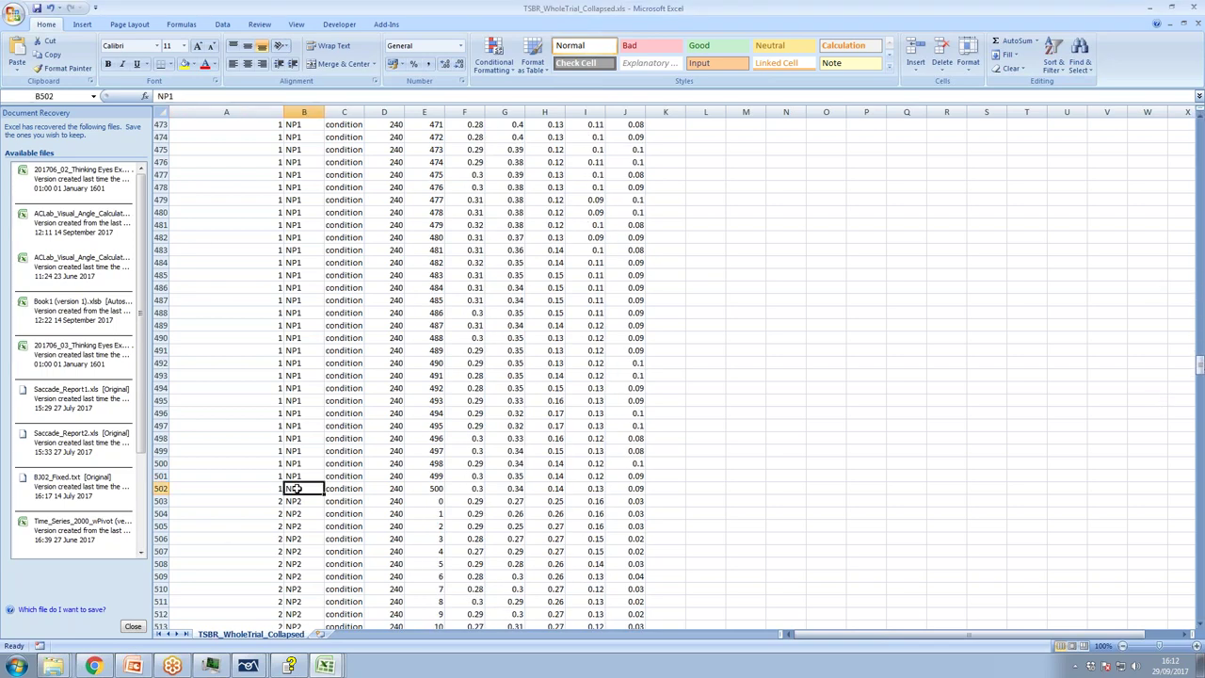
pyautogui.click(281, 489)
pyautogui.click(287, 490)
pyautogui.click(282, 489)
pyautogui.click(270, 501)
pyautogui.click(285, 502)
pyautogui.click(270, 503)
pyautogui.click(293, 502)
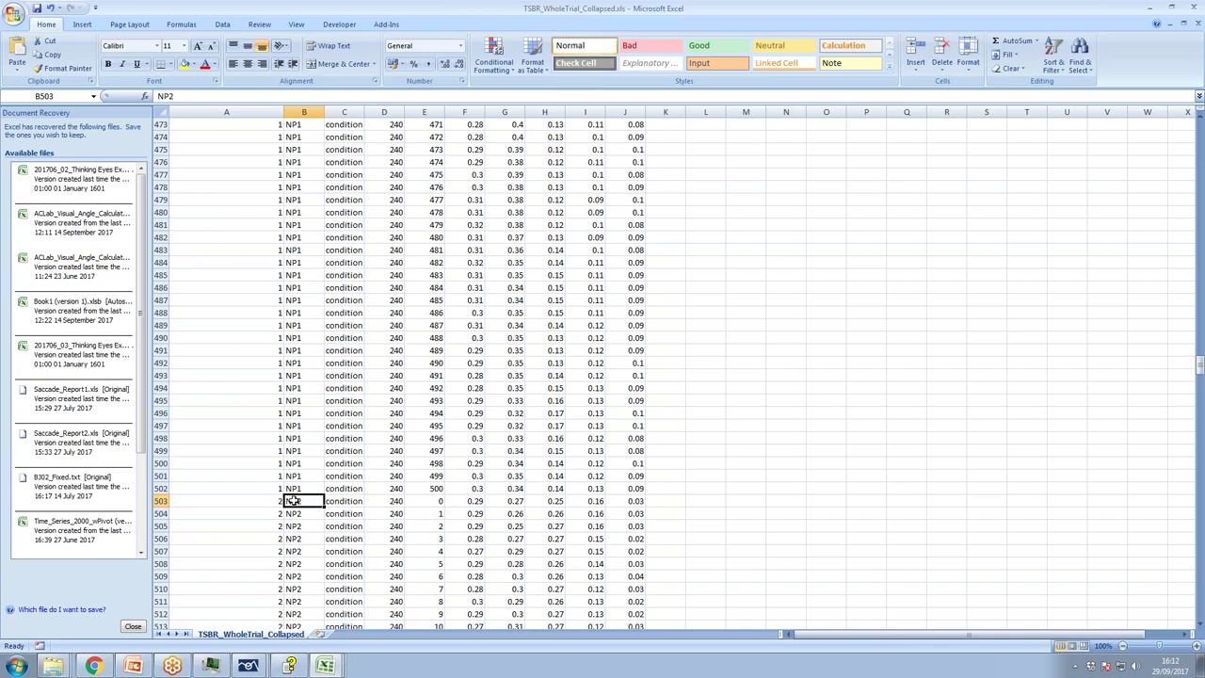
# Return to the header row and read the four average column headings
pyautogui.hotkey('ctrl', 'Up')
pyautogui.press('Right')
pyautogui.press('Right')
pyautogui.press('Right')
pyautogui.press('Right')
pyautogui.press('Right')
pyautogui.press('Right')
pyautogui.press('Right')
pyautogui.press('Right')
pyautogui.press('Left')
pyautogui.press('Left')
pyautogui.press('Left')
pyautogui.press('Left')
pyautogui.press('Right')
pyautogui.press('Right')
pyautogui.press('Right')
pyautogui.press('Left')
pyautogui.press('Left')
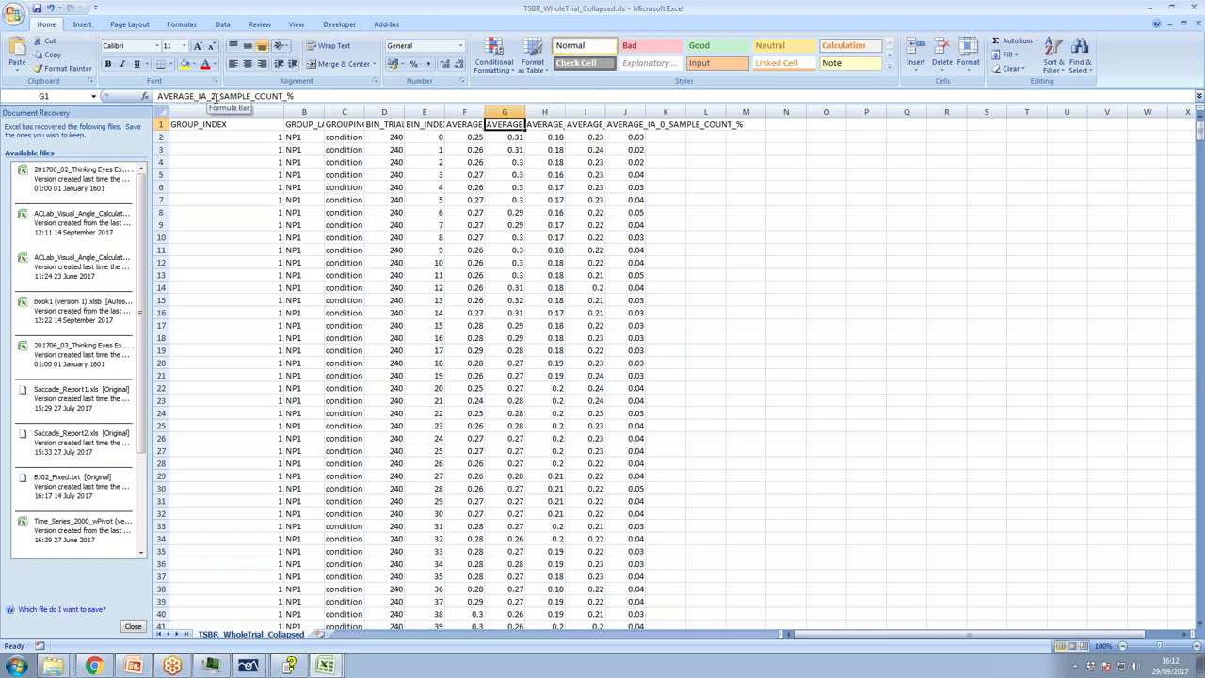
pyautogui.press('Right')
pyautogui.press('Right')
pyautogui.press('Right')
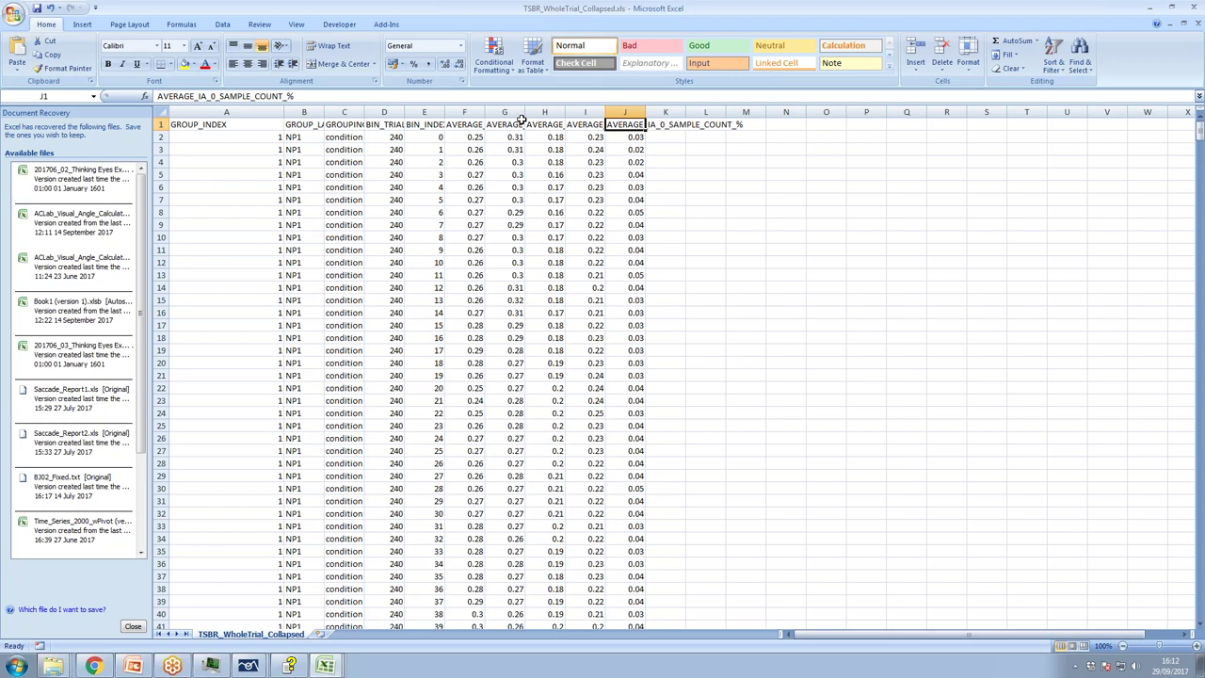
# Select the NP1 rows' four average columns, F2:I502
pyautogui.moveTo(474, 137); pyautogui.dragTo(581, 135)
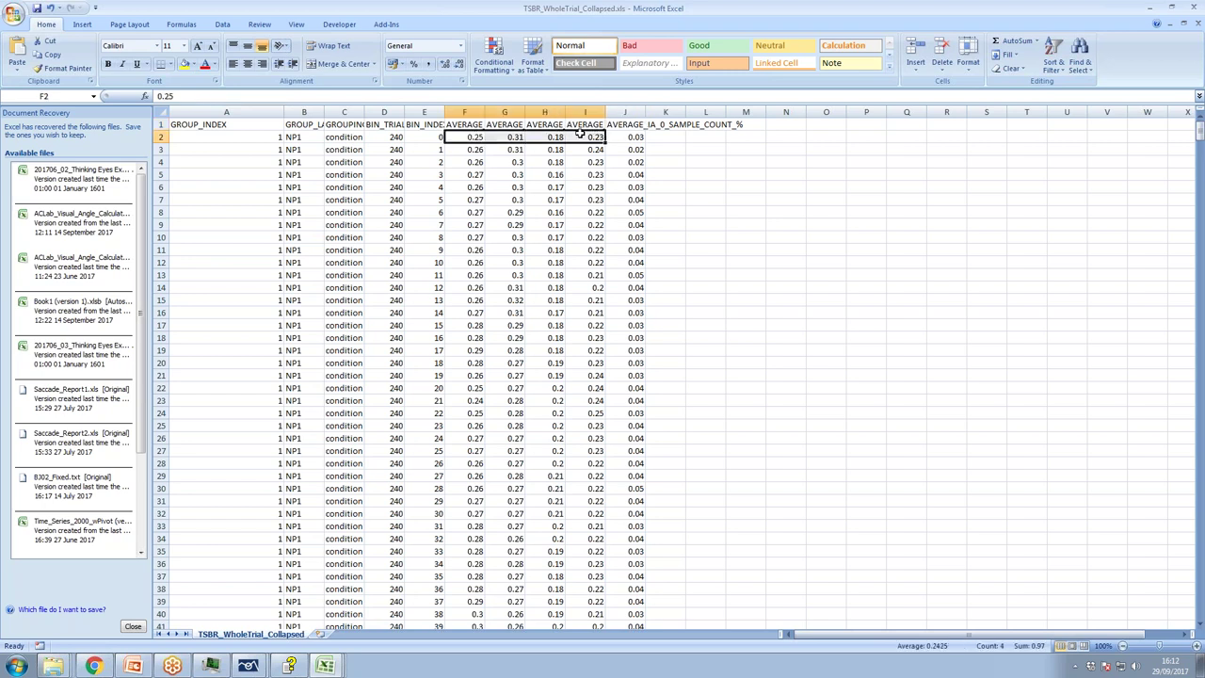
pyautogui.moveTo(581, 135); pyautogui.dragTo(608, 339)
pyautogui.scroll(-20, 607, 339)
pyautogui.scroll(-20, 608, 339)
pyautogui.scroll(13, 608, 339)
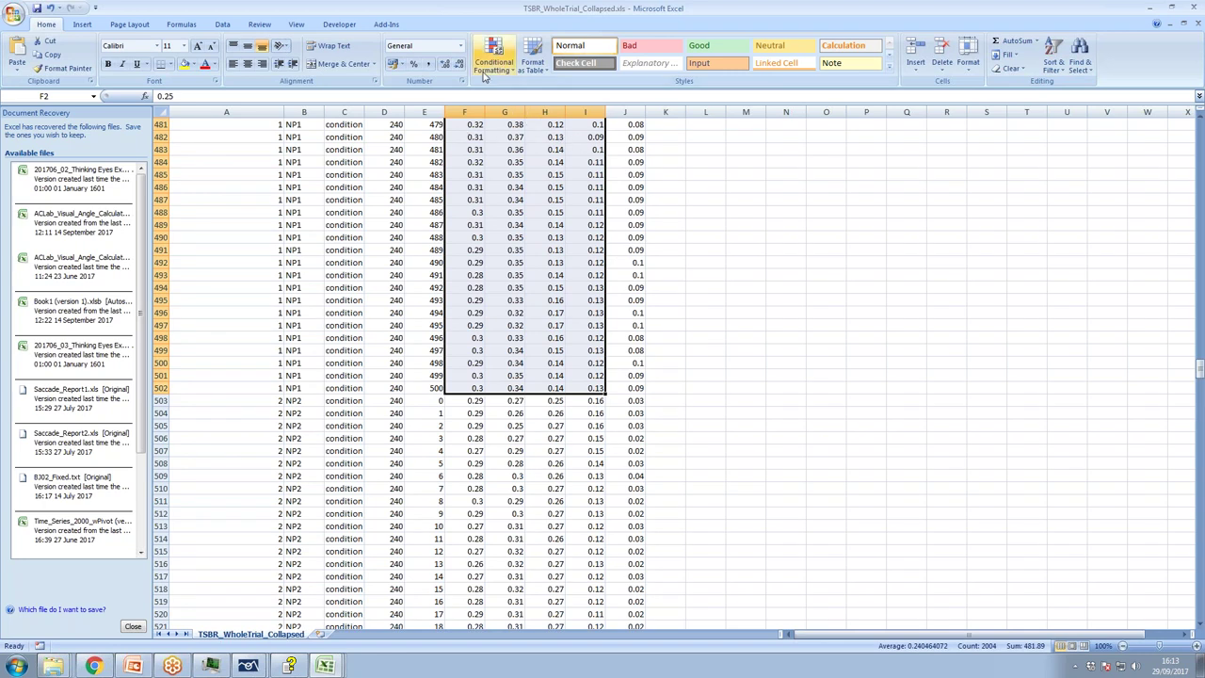
# Insert a 2-D line chart of the NP1 averages, widen it, and move it beside rows 486-500
pyautogui.click(75, 28)
pyautogui.click(231, 52)
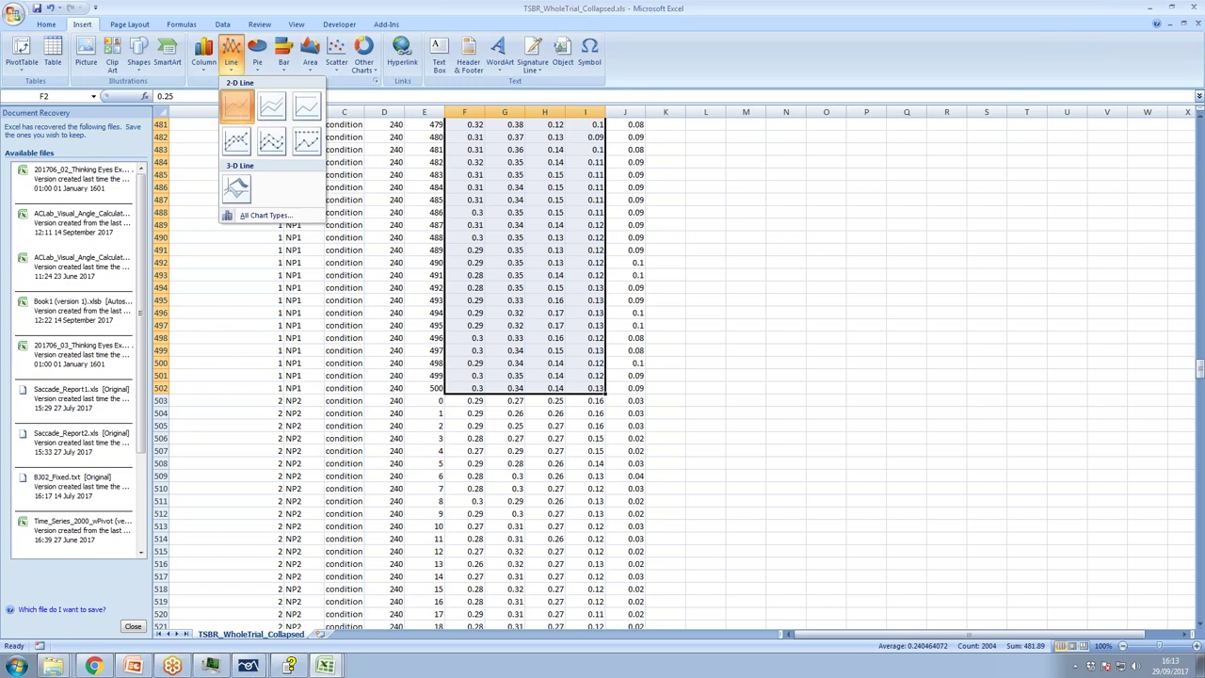
pyautogui.click(237, 106)
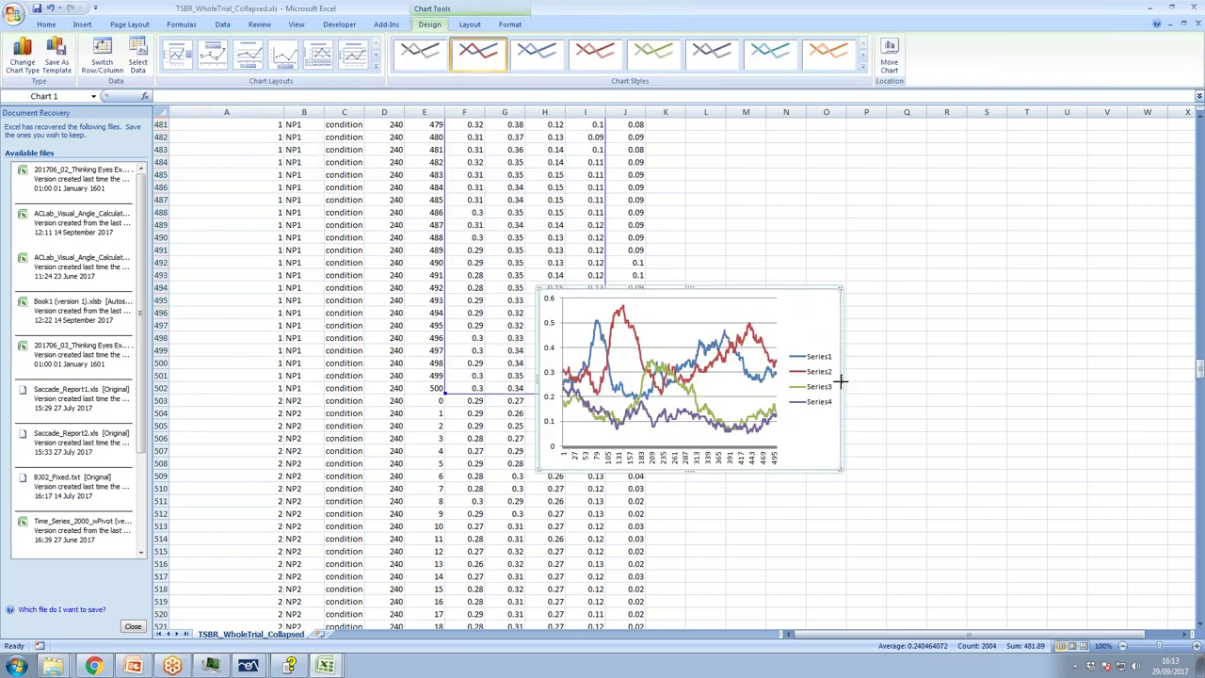
pyautogui.moveTo(841, 381); pyautogui.dragTo(1024, 381)
pyautogui.moveTo(725, 280); pyautogui.dragTo(716, 184)
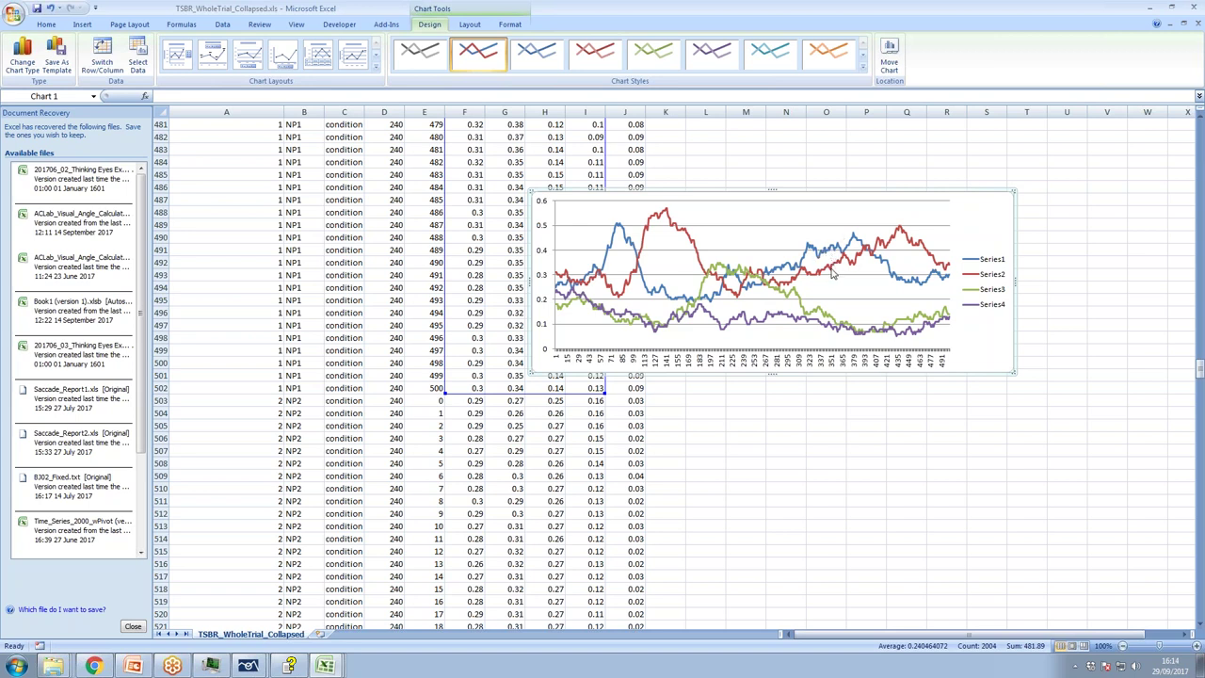
# Select the NP2 group's four average columns from F503 down to row 1003
pyautogui.click(466, 400)
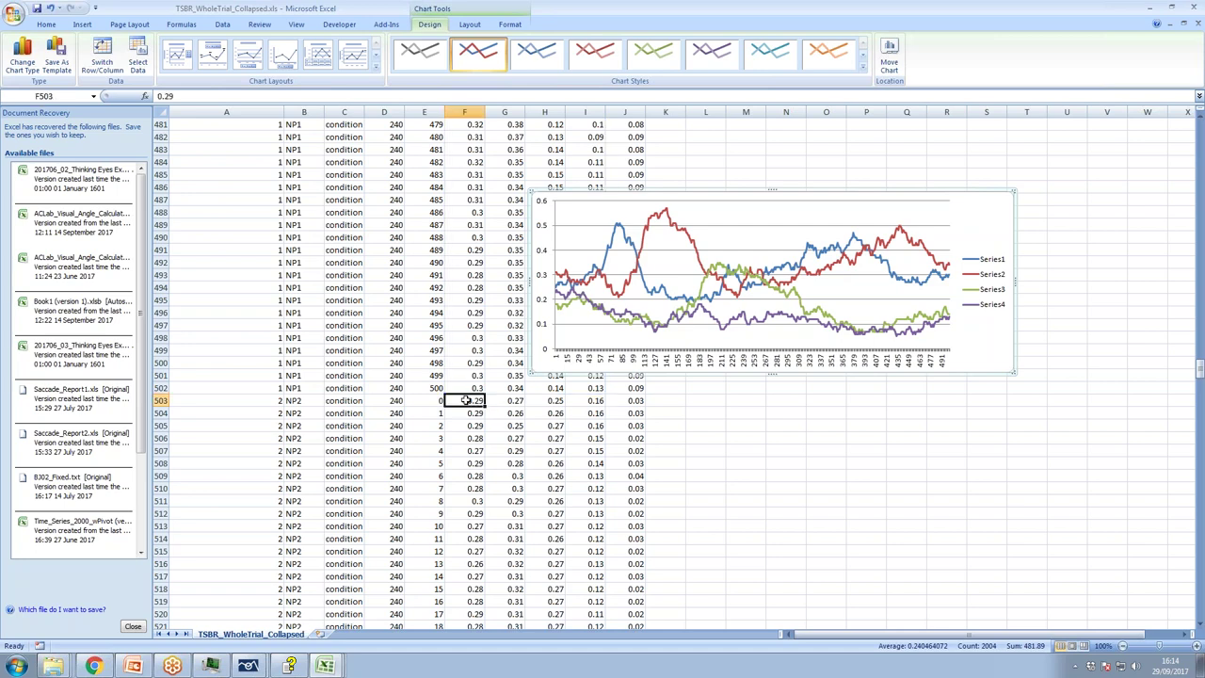
pyautogui.hotkey('shift', 'Right')
pyautogui.hotkey('shift', 'Right')
pyautogui.hotkey('shift', 'Right')
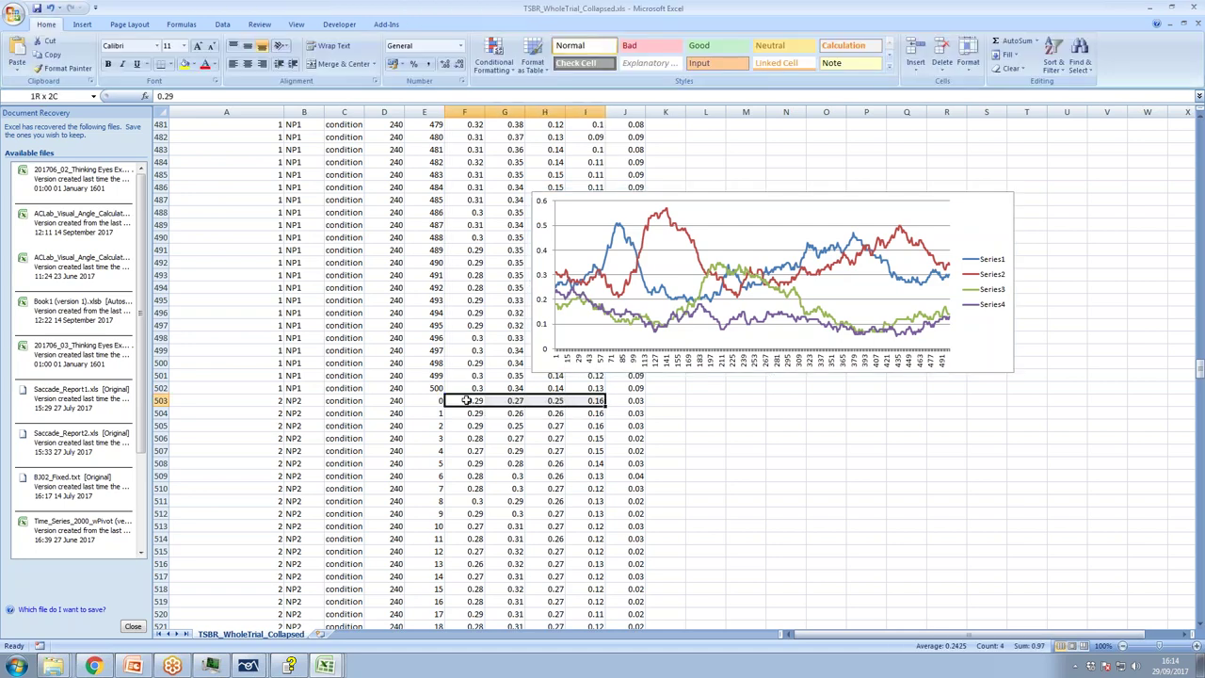
pyautogui.scroll(-20, 466, 400)
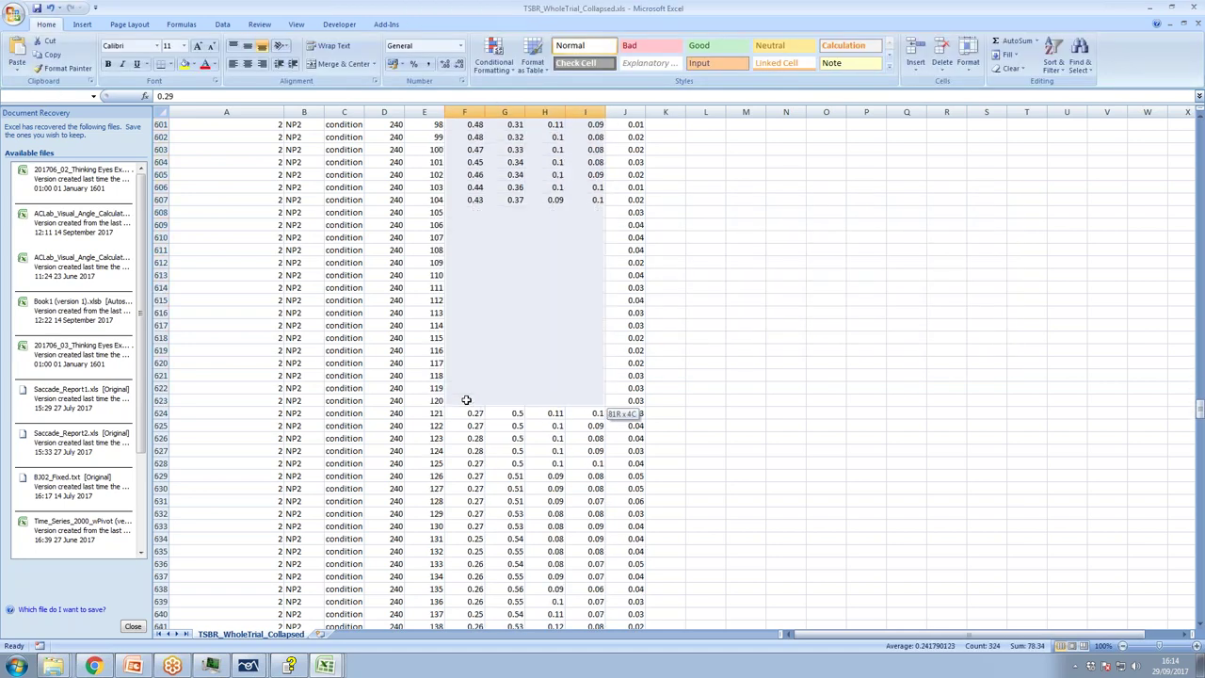
pyautogui.scroll(-20, 466, 400)
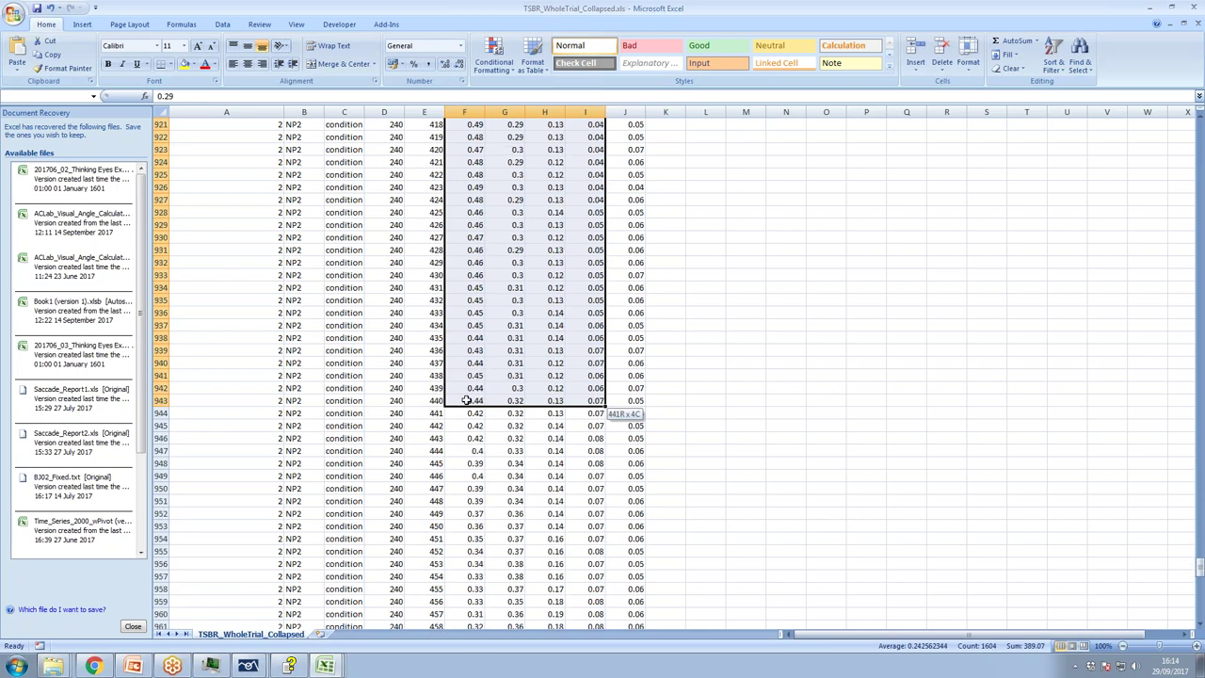
pyautogui.scroll(13, 466, 400)
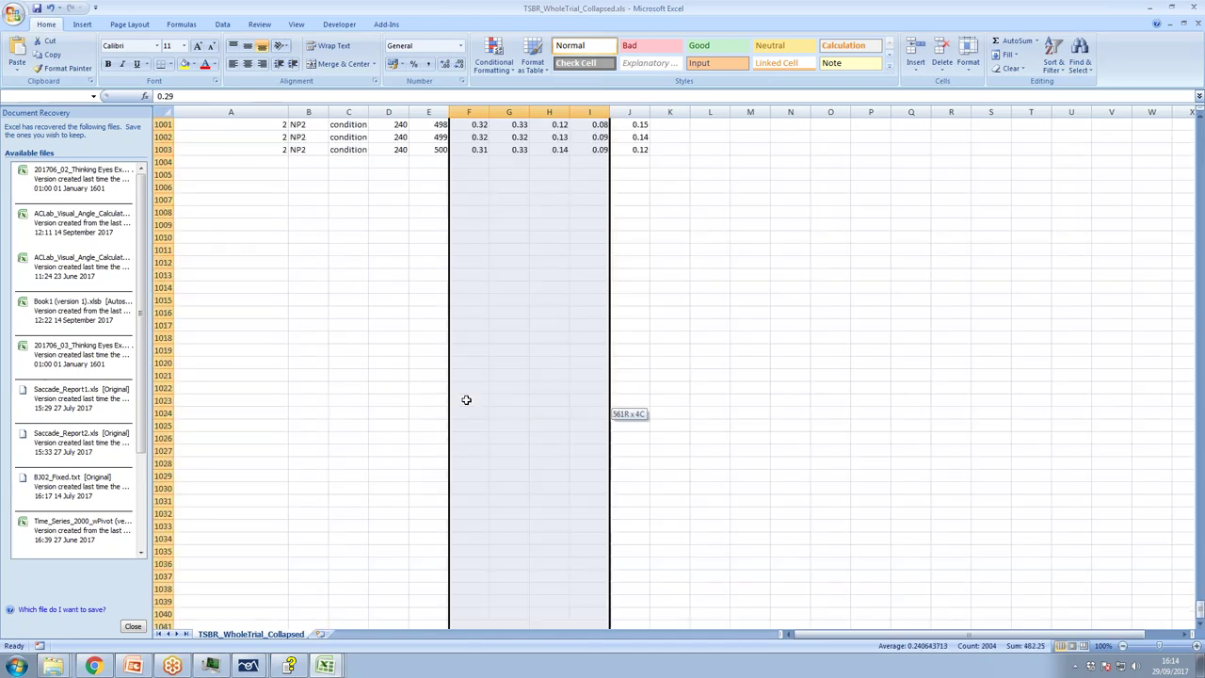
pyautogui.moveTo(466, 400); pyautogui.dragTo(466, 400)
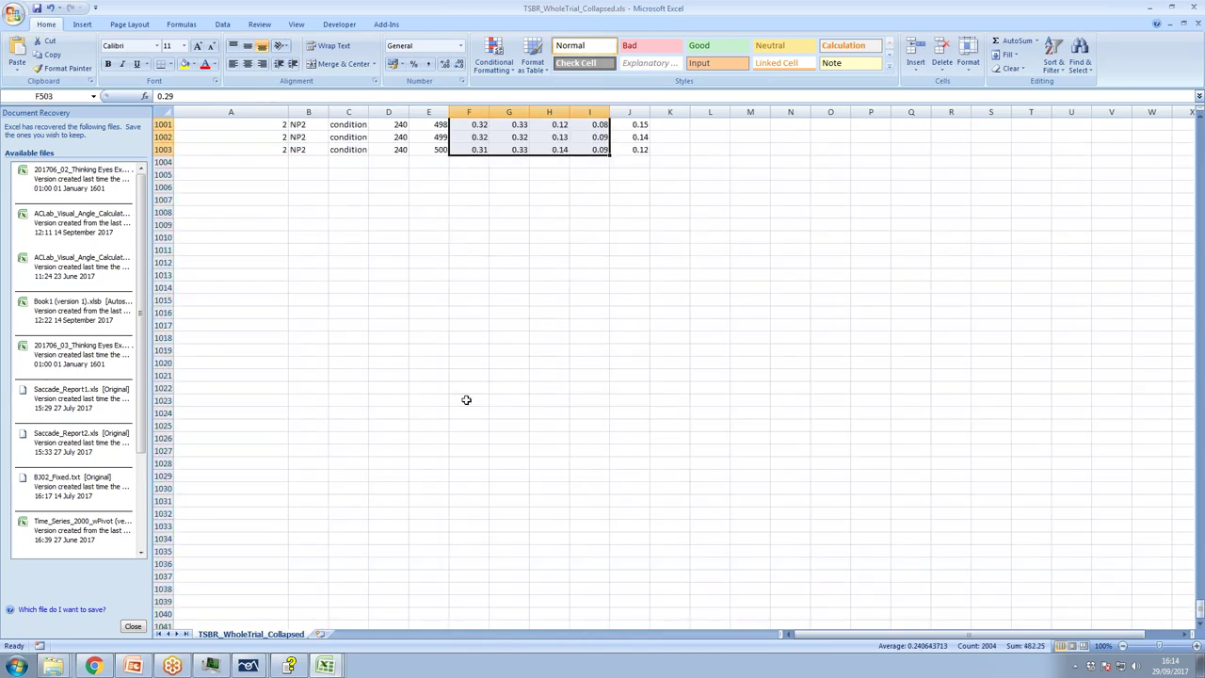
# Insert a widened 2-D line chart of the NP2 averages
pyautogui.click(82, 25)
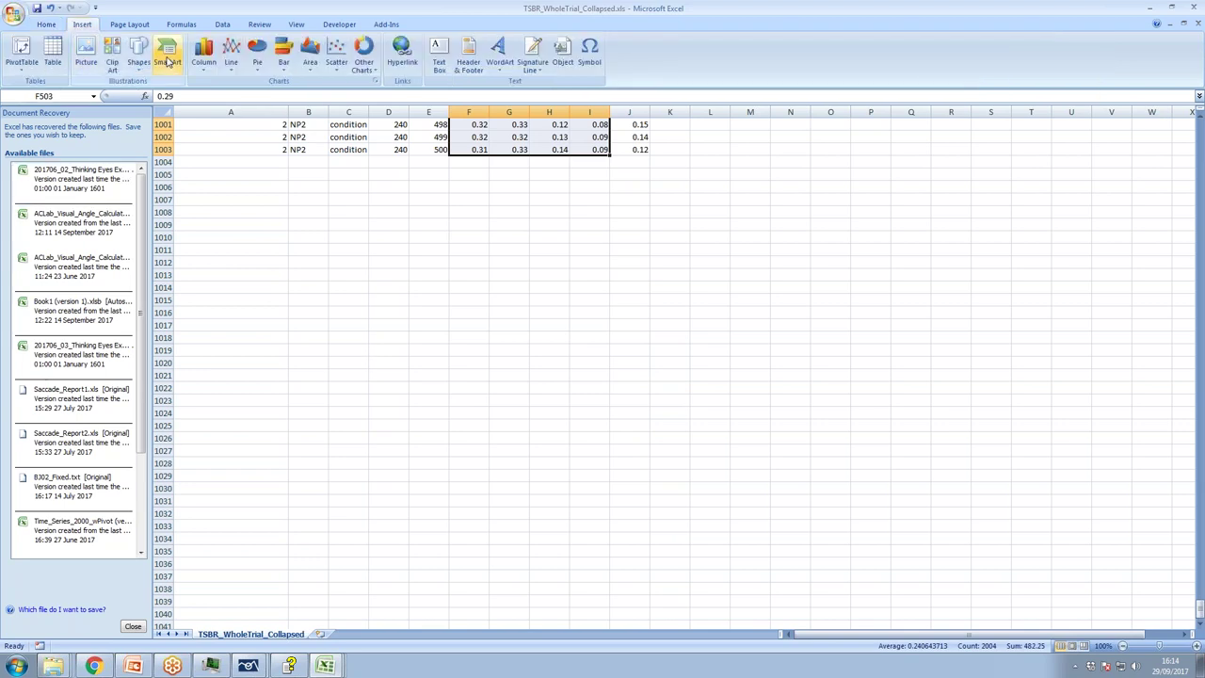
pyautogui.click(230, 55)
pyautogui.click(236, 107)
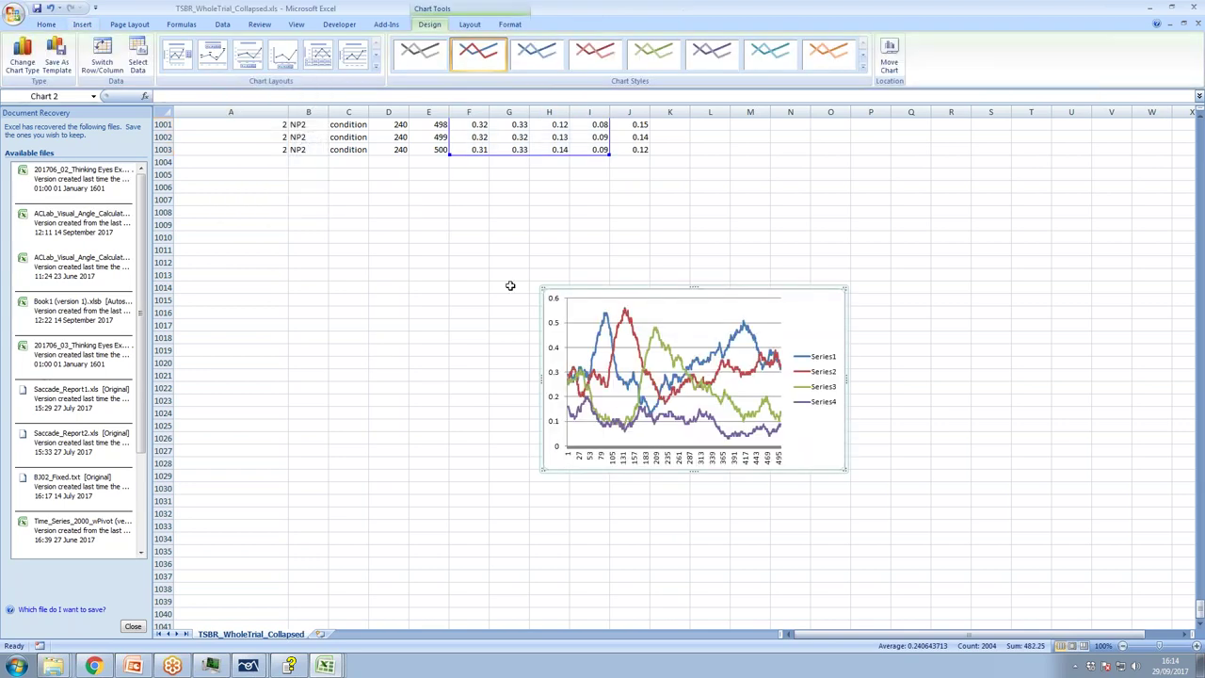
pyautogui.moveTo(847, 380); pyautogui.dragTo(975, 378)
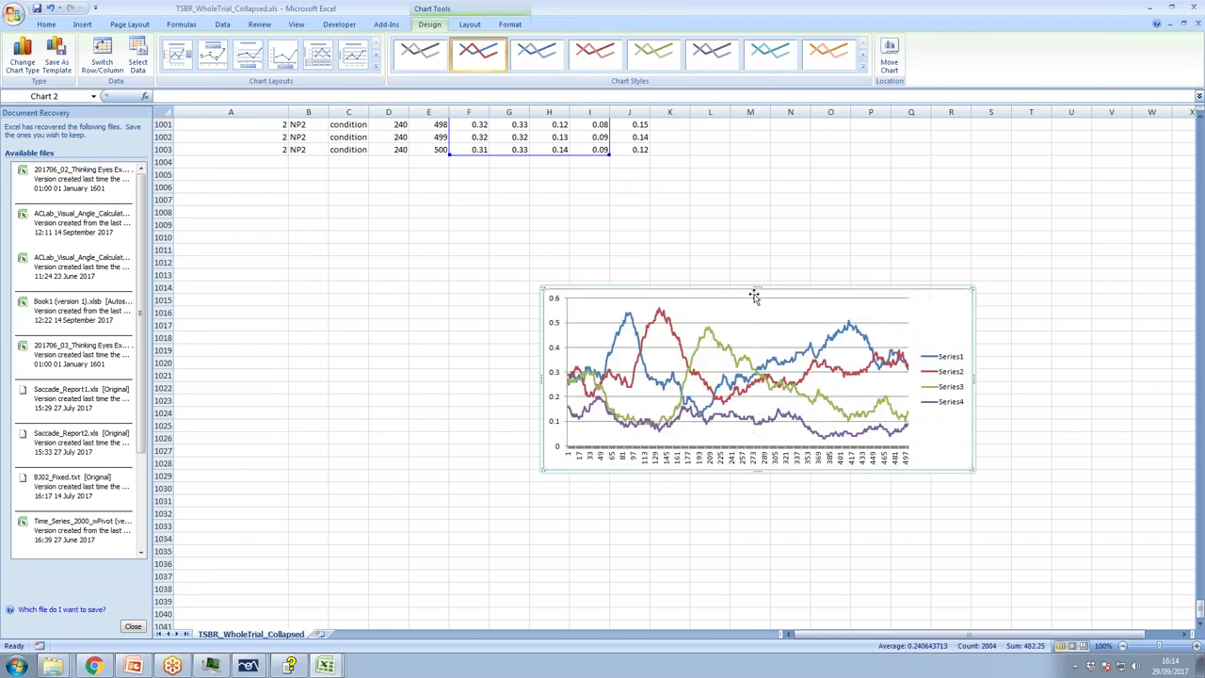
pyautogui.moveTo(1199, 610); pyautogui.dragTo(1178, 363)
# Paste a chart copy at cell N510 and place it just below the original chart
pyautogui.click(781, 514)
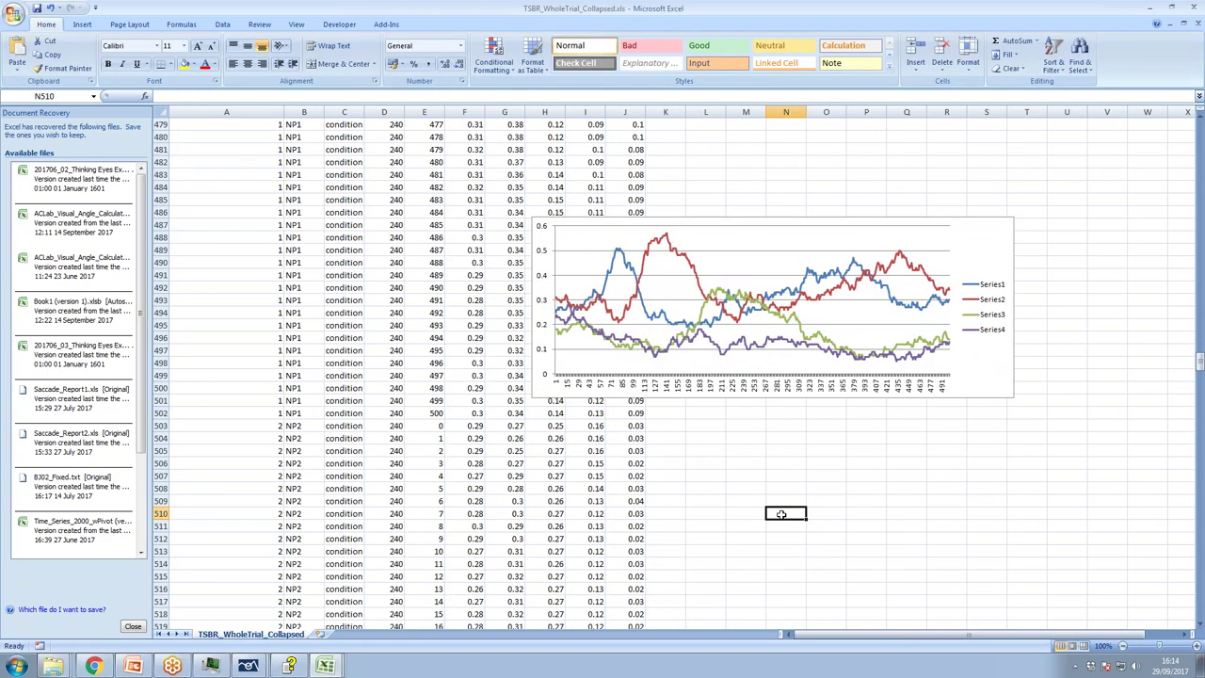
pyautogui.hotkey('ctrl', 'v')
pyautogui.moveTo(817, 508); pyautogui.dragTo(586, 392)
pyautogui.moveTo(962, 489); pyautogui.dragTo(1018, 489)
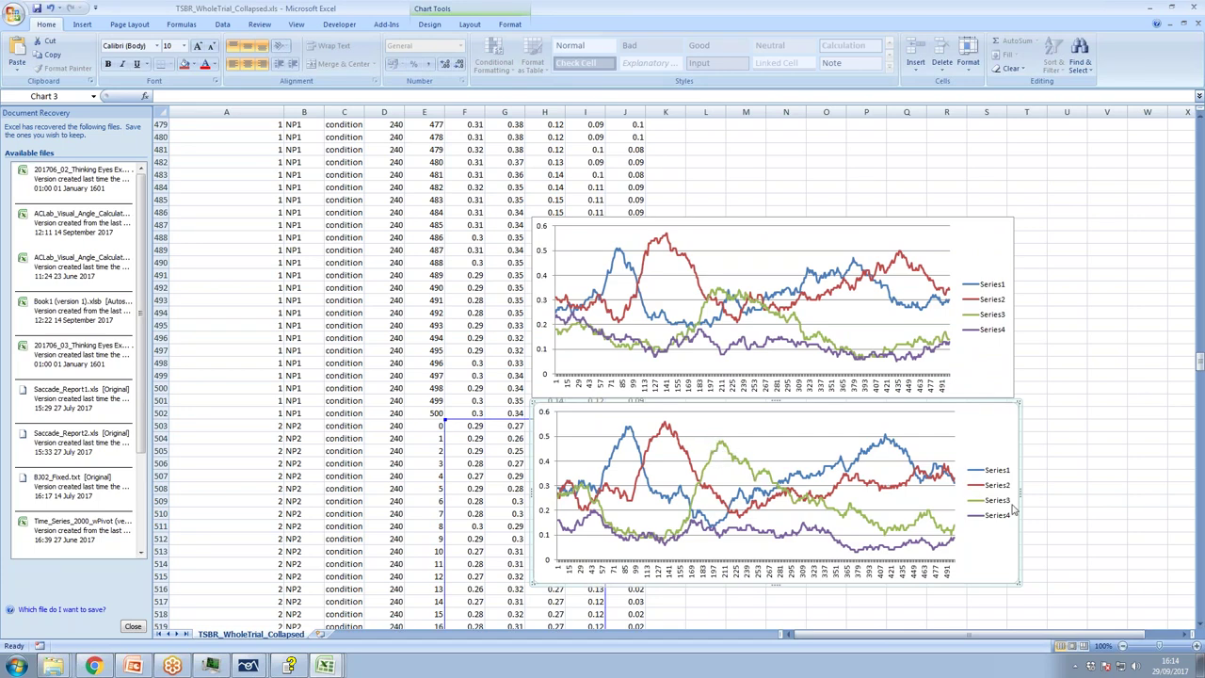
# Widen and nudge the lower chart so it aligns with the upper NP1 chart
pyautogui.moveTo(1017, 496); pyautogui.dragTo(1014, 494)
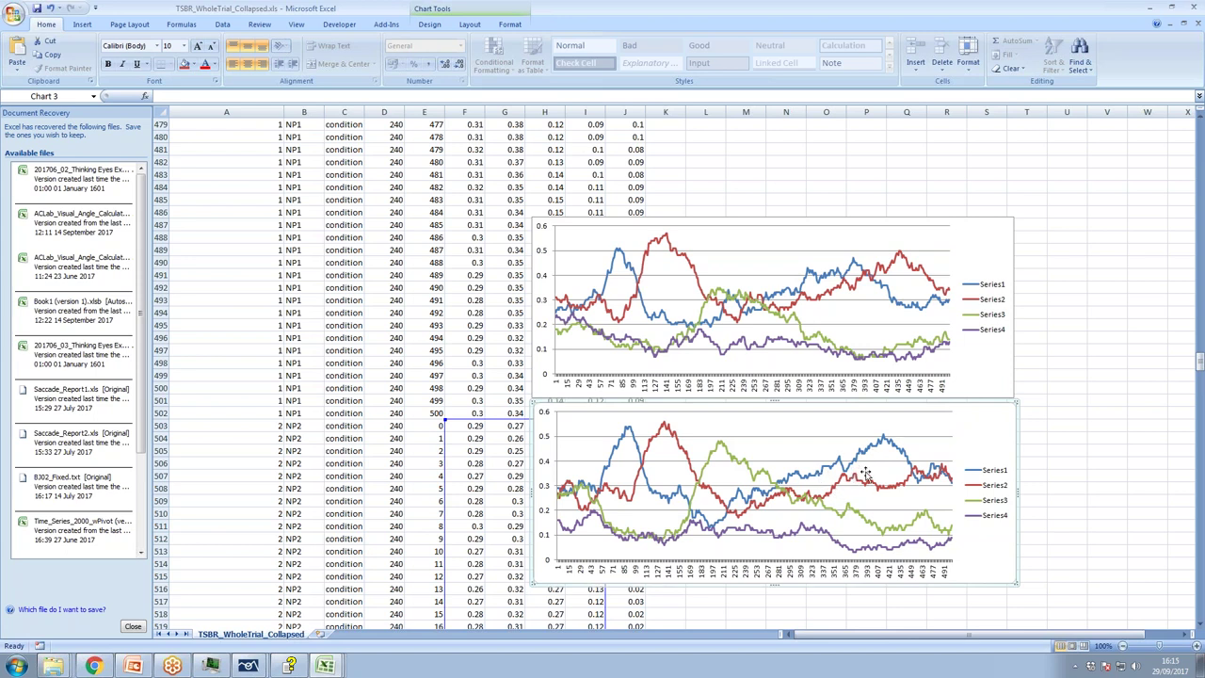
pyautogui.moveTo(844, 476)
pyautogui.moveTo(992, 408); pyautogui.dragTo(989, 406)
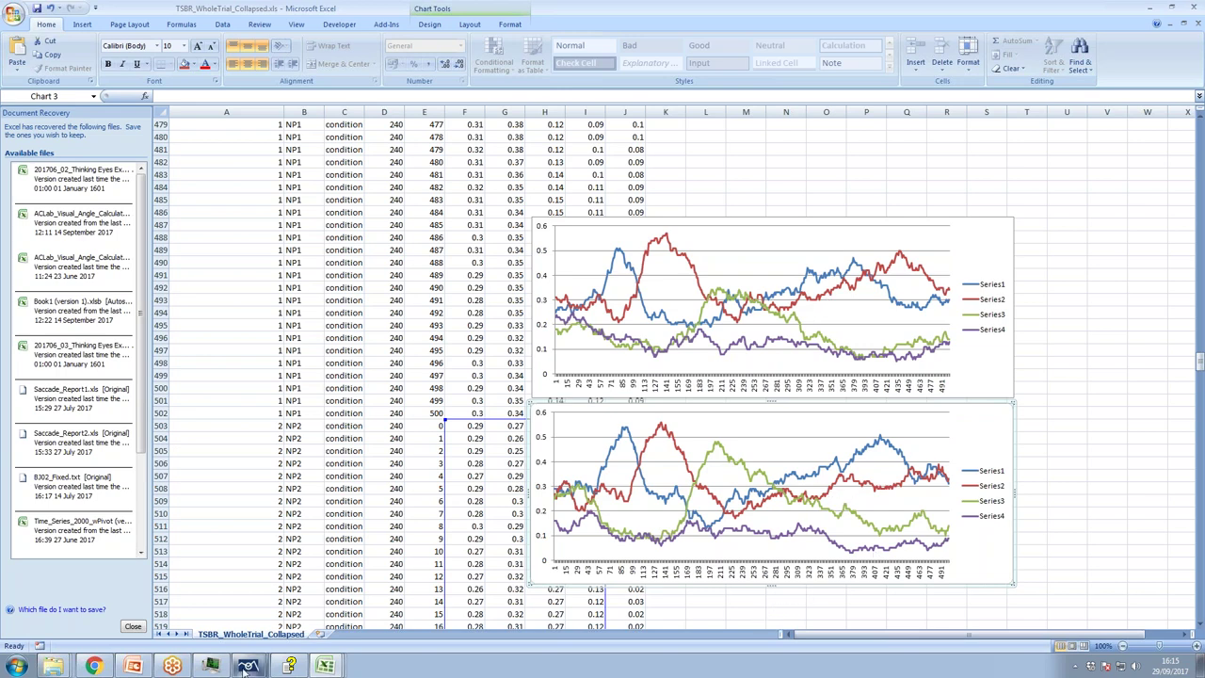
# Switch to the DV_Webinar2_VW Data Viewer session and edit the JustImages interest period
pyautogui.moveTo(248, 666)
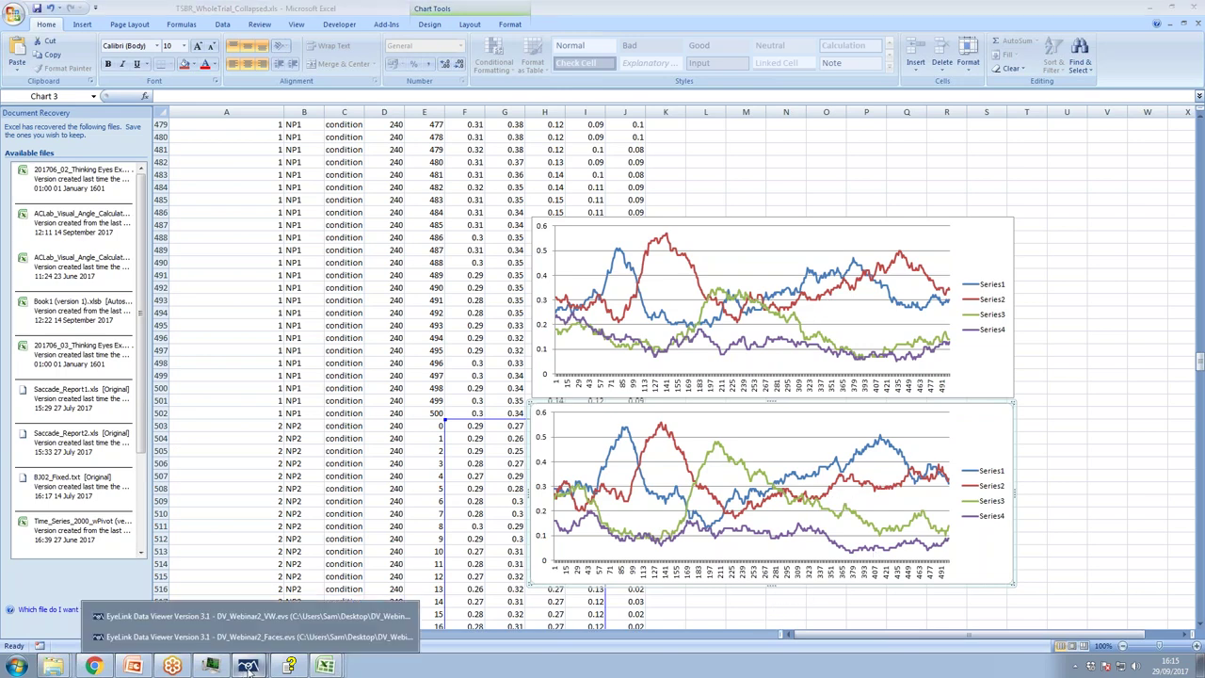
pyautogui.click(251, 616)
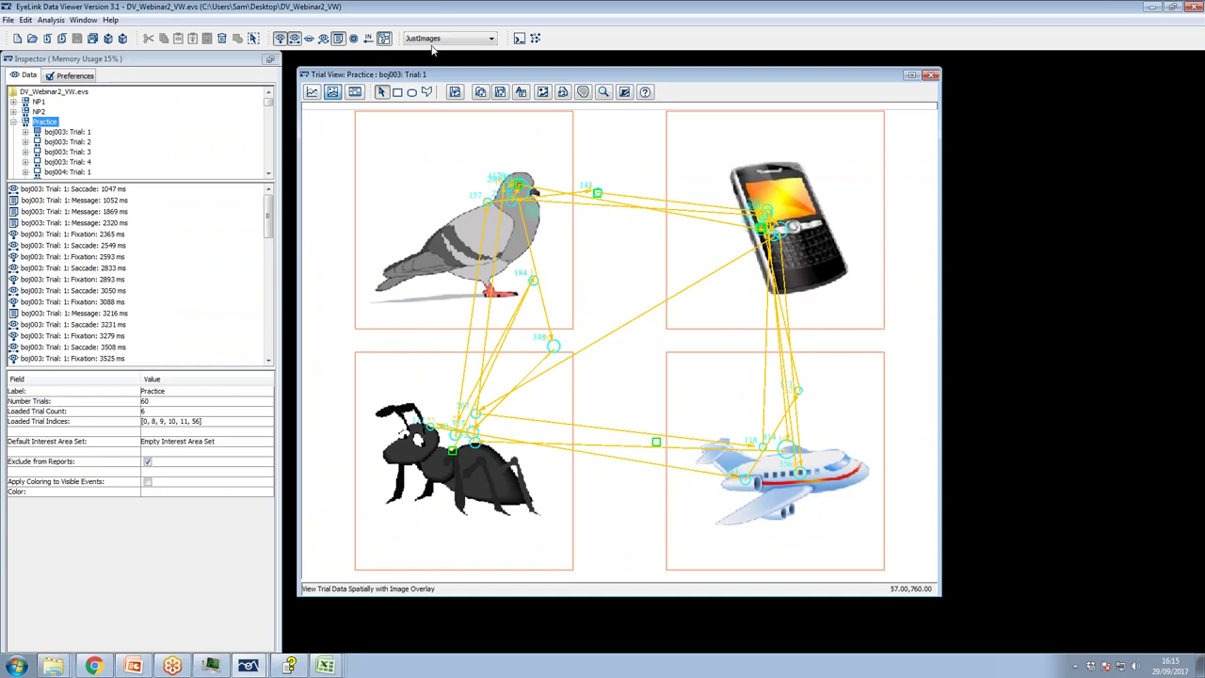
pyautogui.click(432, 40)
pyautogui.click(419, 50)
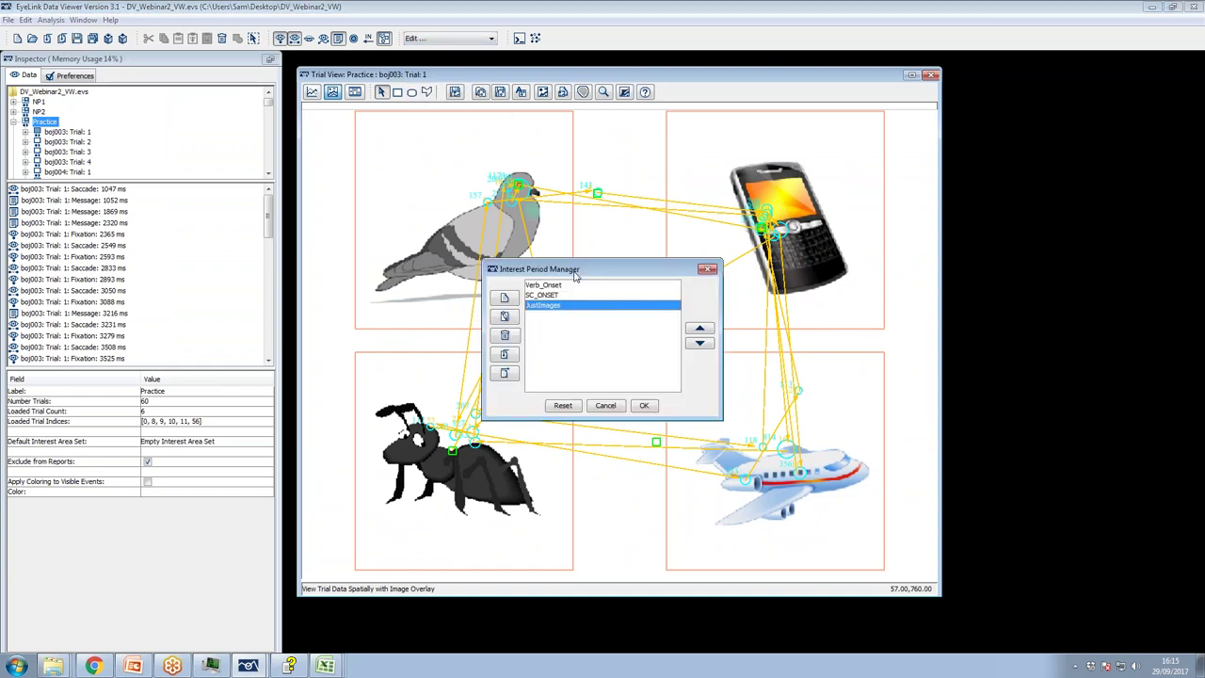
pyautogui.click(505, 318)
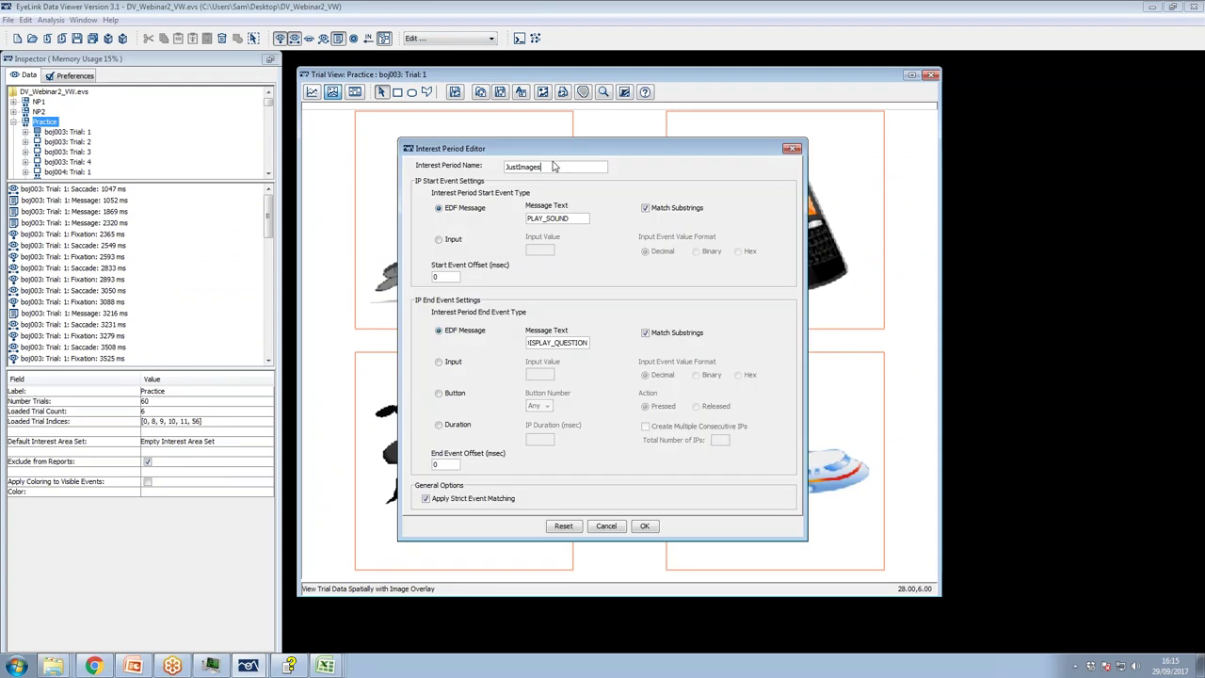
# Rename the period SC_2000, start it at SC_ONSET with offset -500, end offset 3000
pyautogui.moveTo(553, 165); pyautogui.dragTo(479, 167)
pyautogui.write('SC_2000')
pyautogui.moveTo(572, 218); pyautogui.dragTo(505, 218)
pyautogui.write('SC_ONSET')
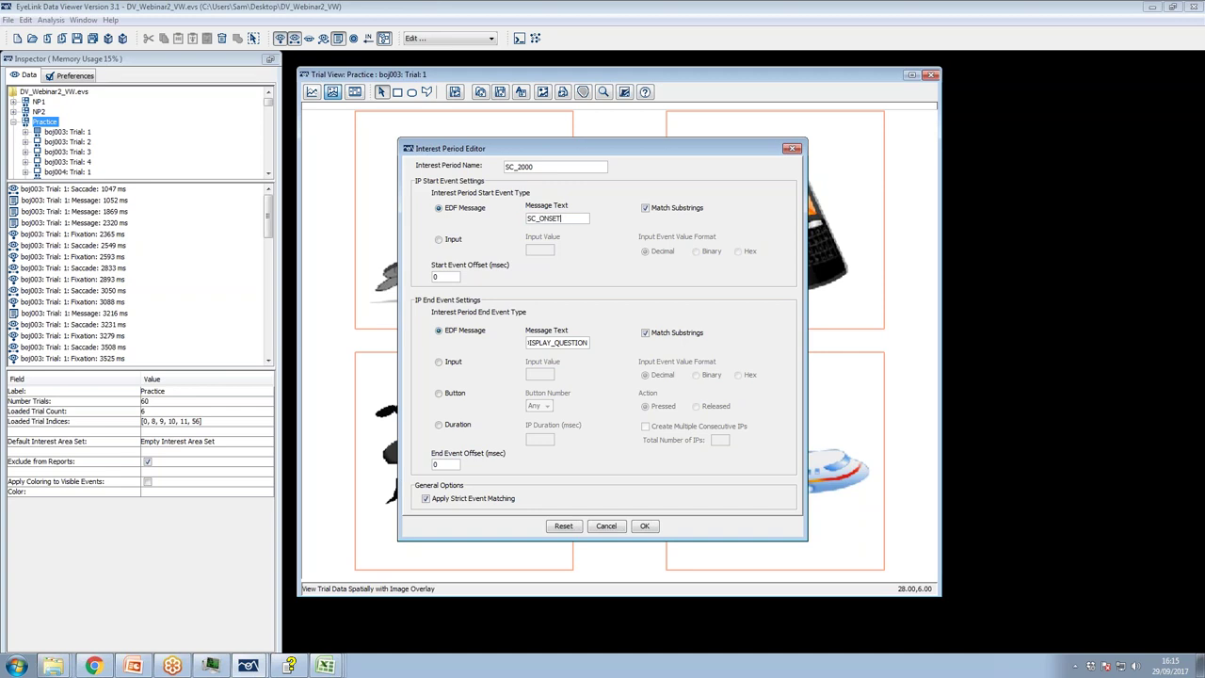
pyautogui.press('BackSpace')
pyautogui.write('-500')
pyautogui.doubleClick(436, 464)
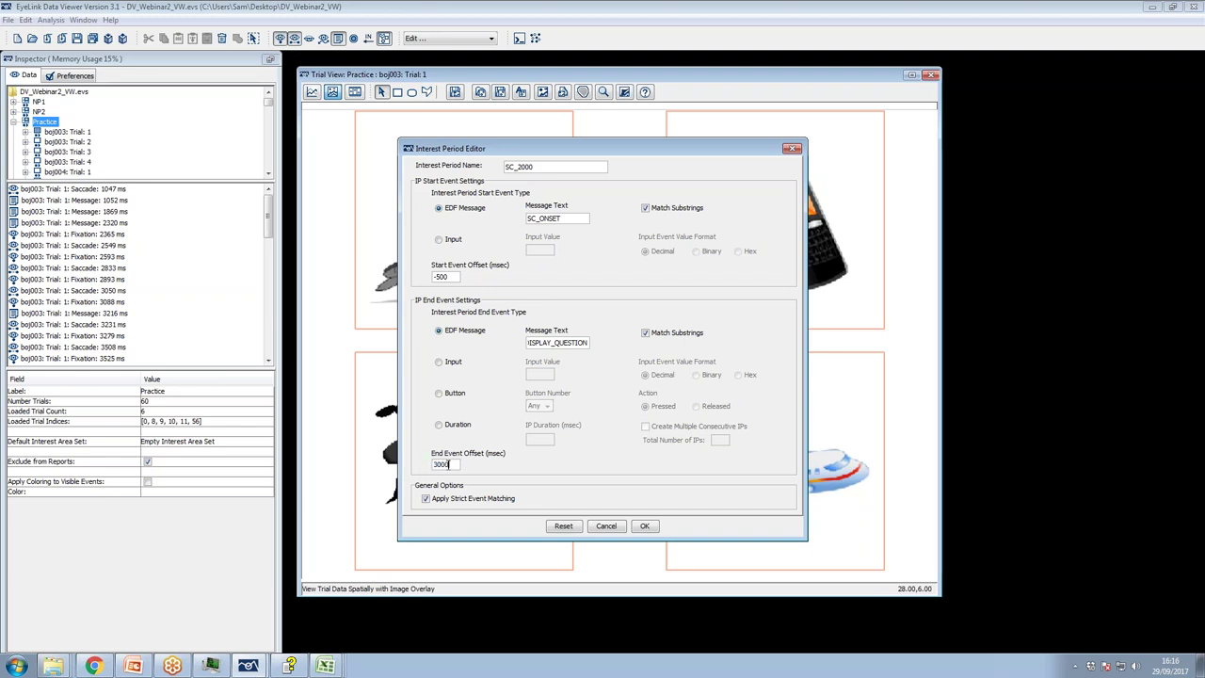
pyautogui.write('3000')
# Set a 3000 ms end duration, then cancel the edits after an invalid-offset error
pyautogui.click(439, 425)
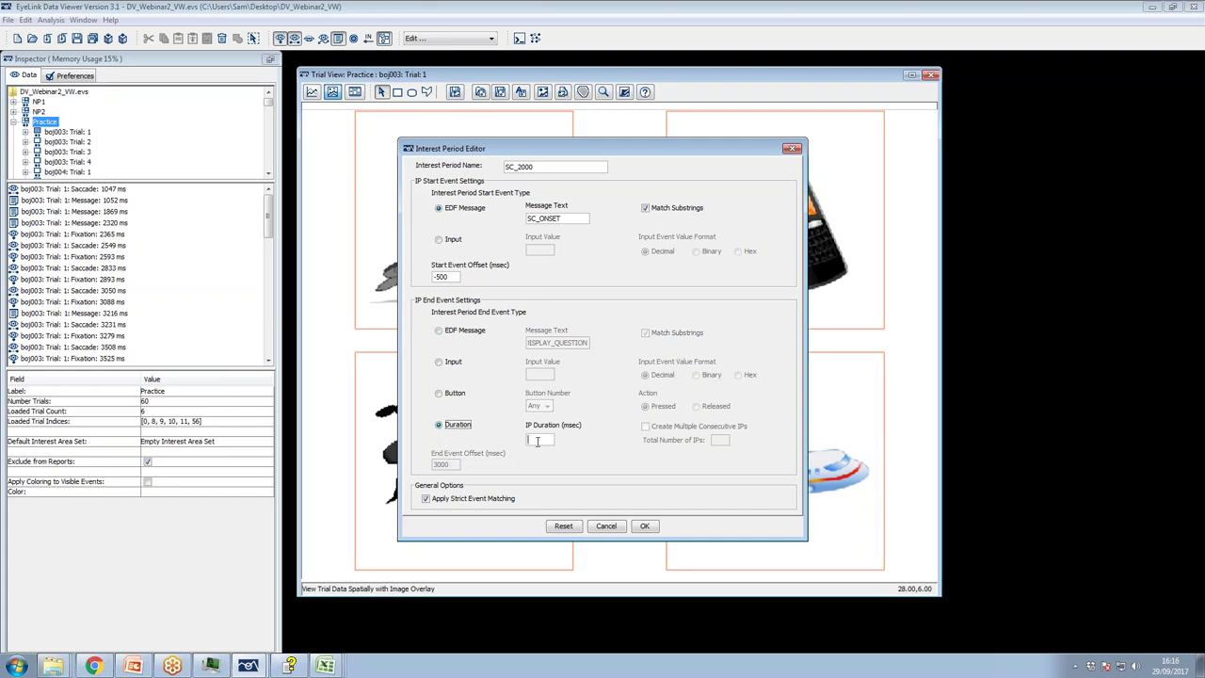
pyautogui.click(448, 428)
pyautogui.click(438, 330)
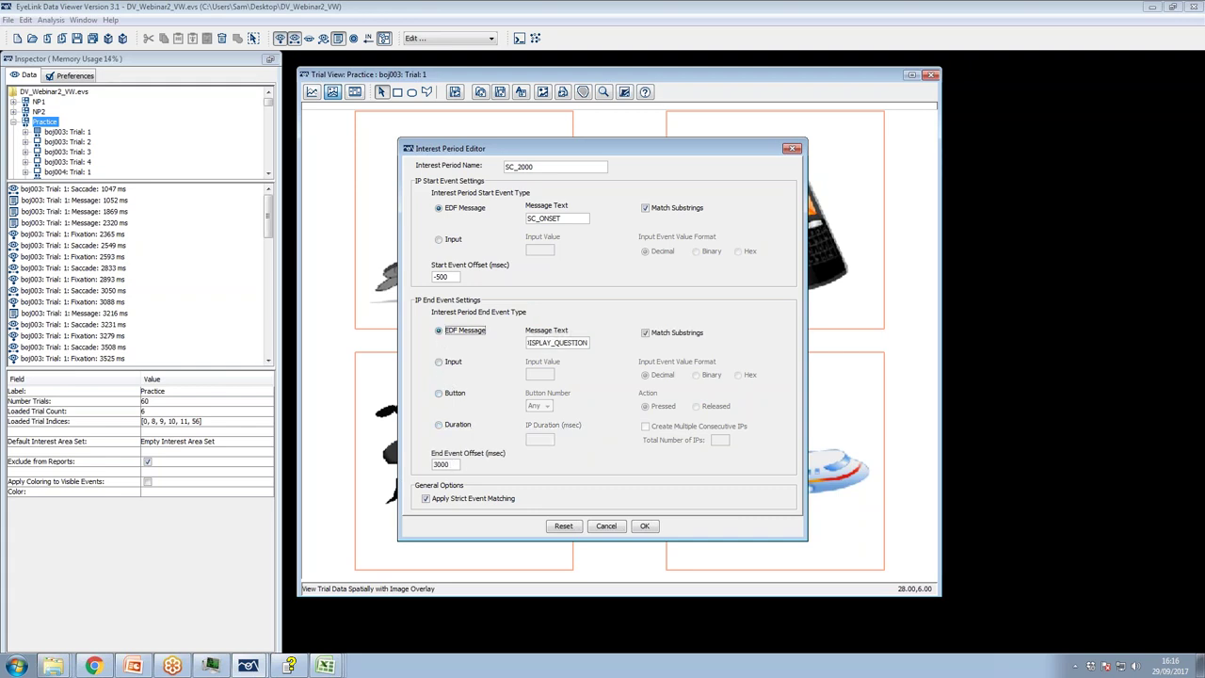
pyautogui.click(438, 425)
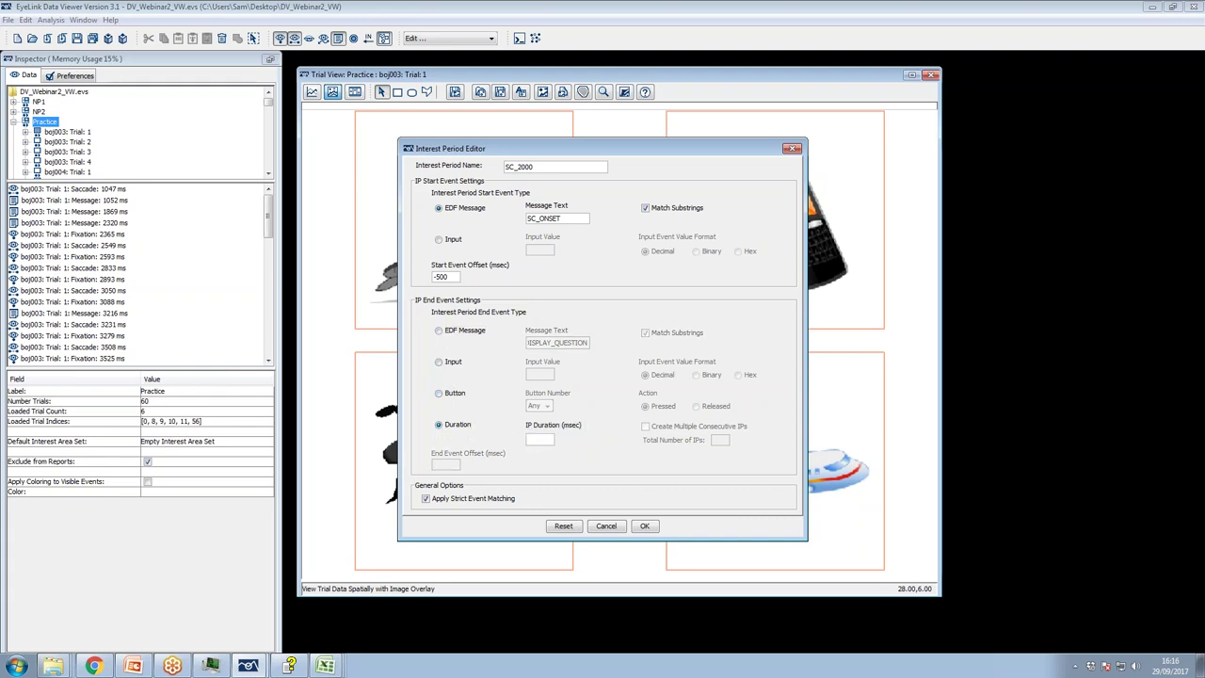
pyautogui.write('3000')
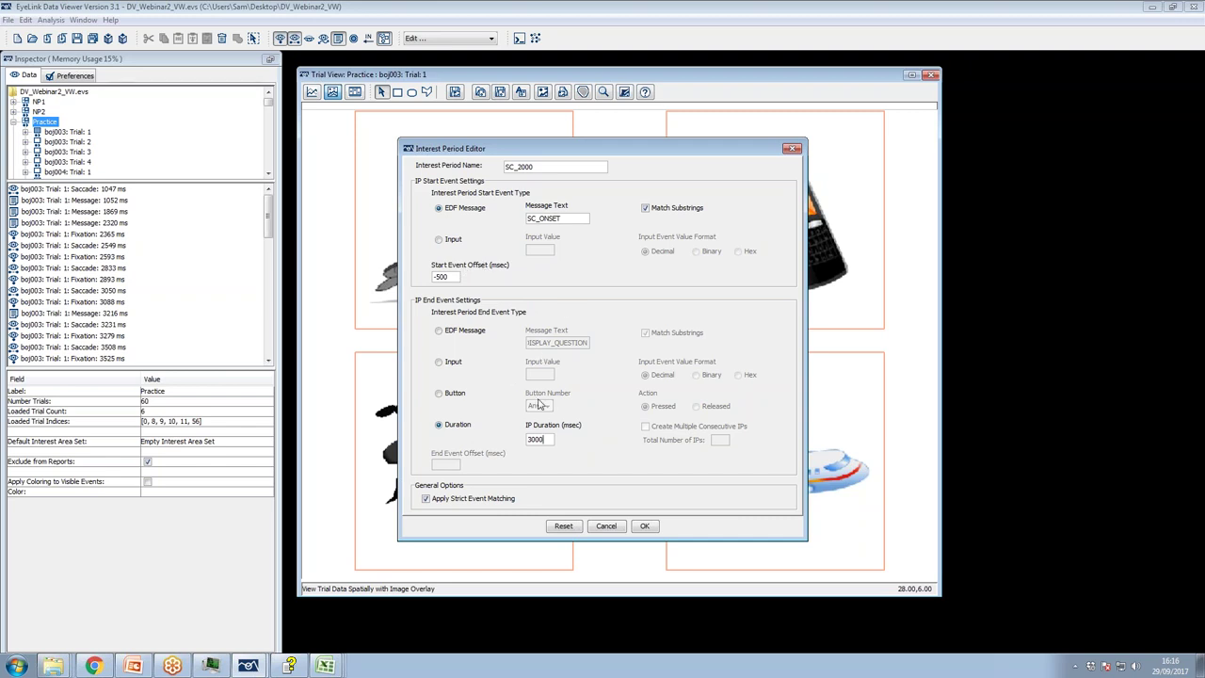
pyautogui.click(645, 524)
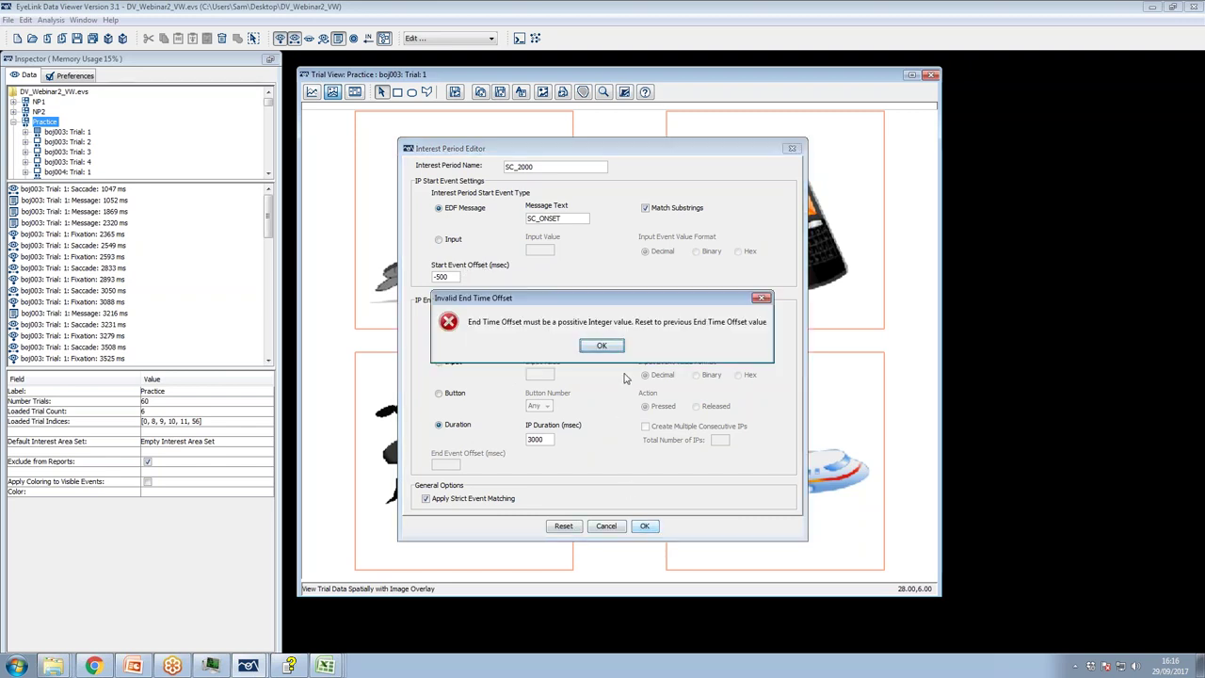
pyautogui.click(602, 346)
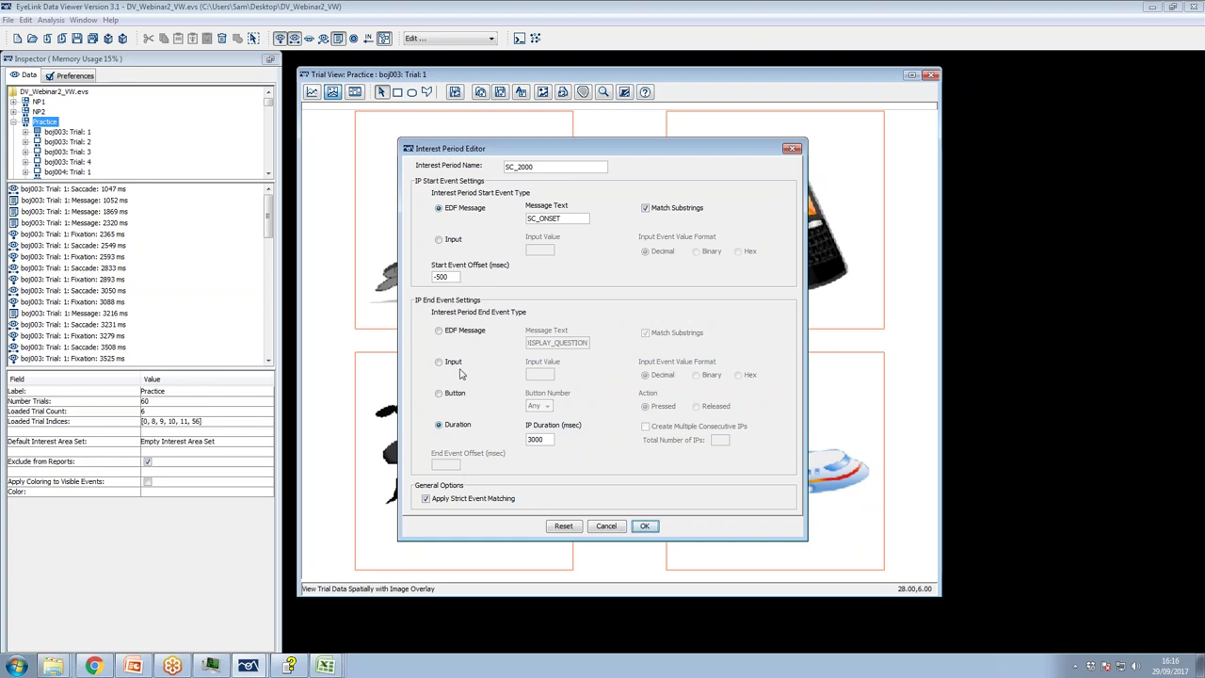
pyautogui.click(591, 527)
# Reopen the Interest Period Manager and create a new period named SC_2000
pyautogui.click(607, 406)
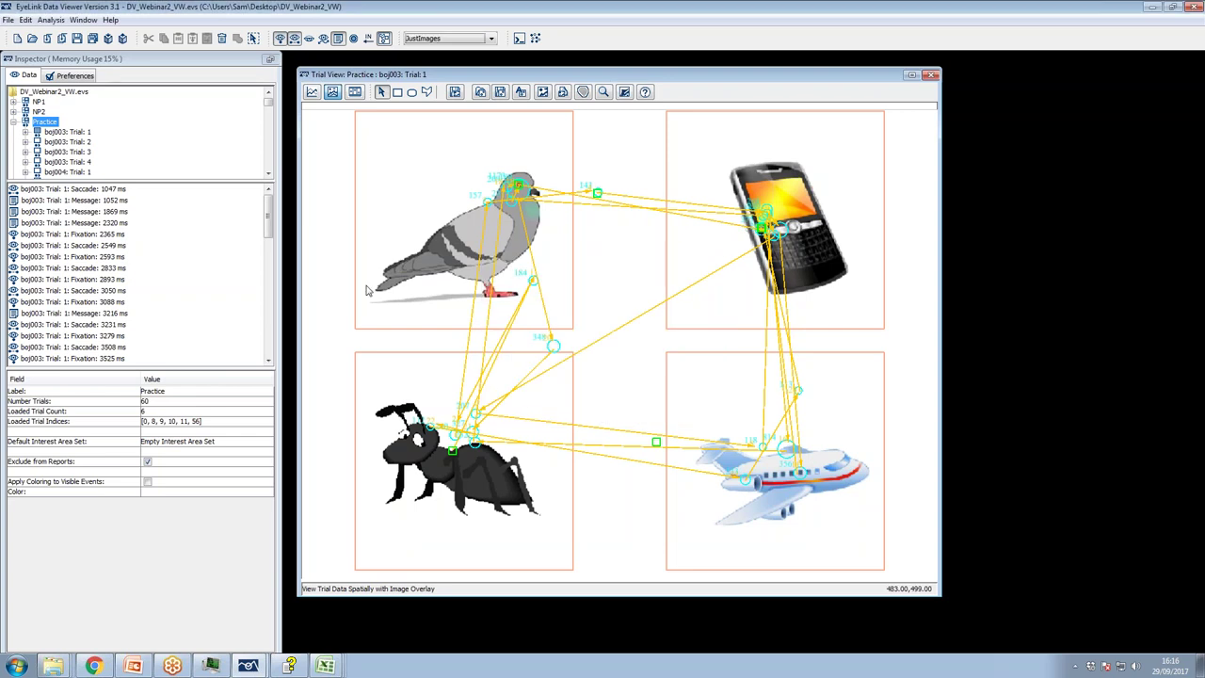
pyautogui.click(448, 40)
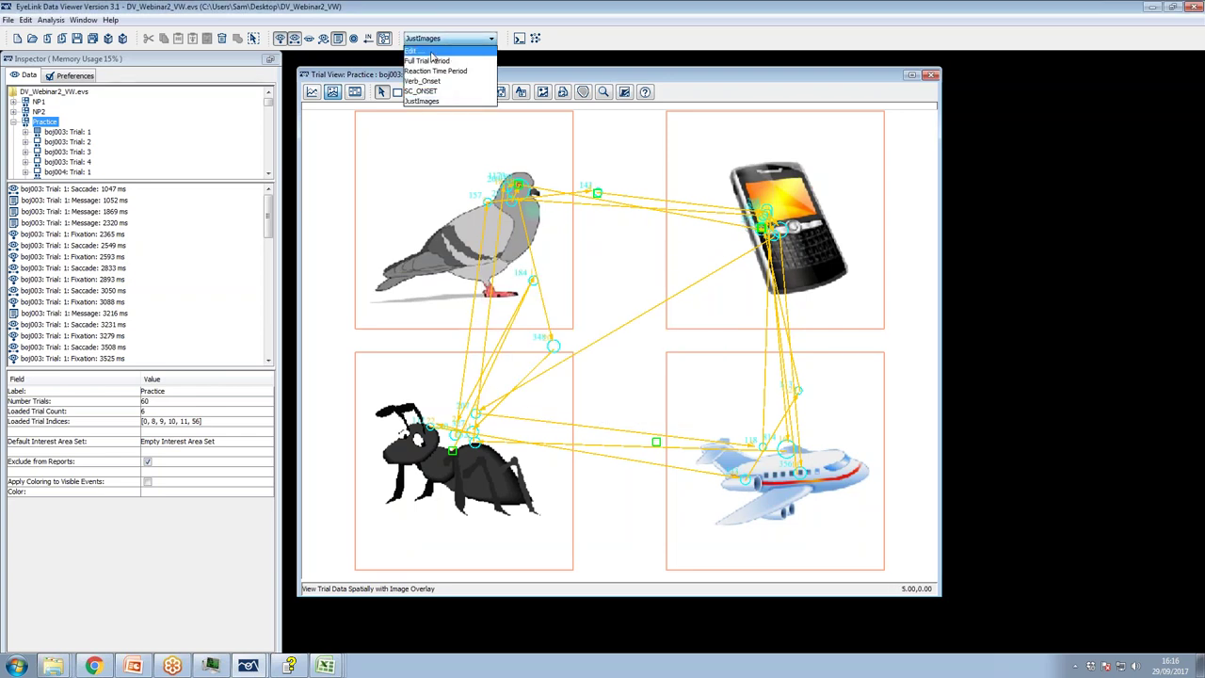
pyautogui.click(430, 52)
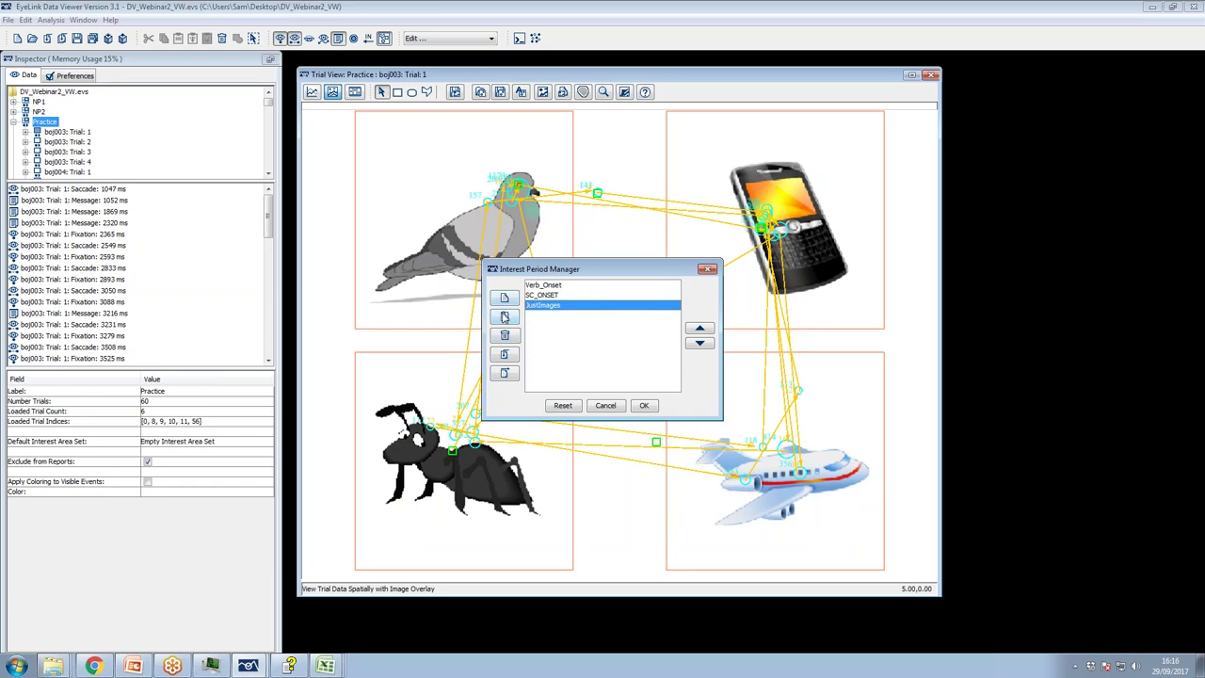
pyautogui.click(504, 299)
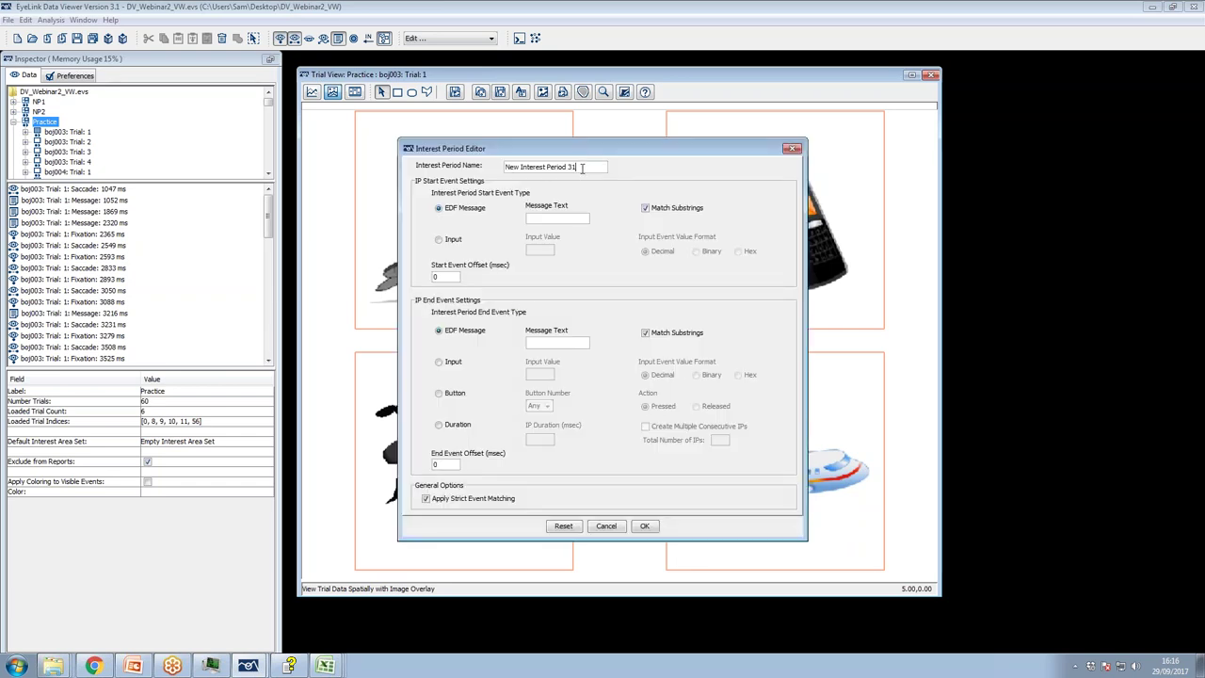
pyautogui.tripleClick(542, 167)
pyautogui.write('SC_2000')
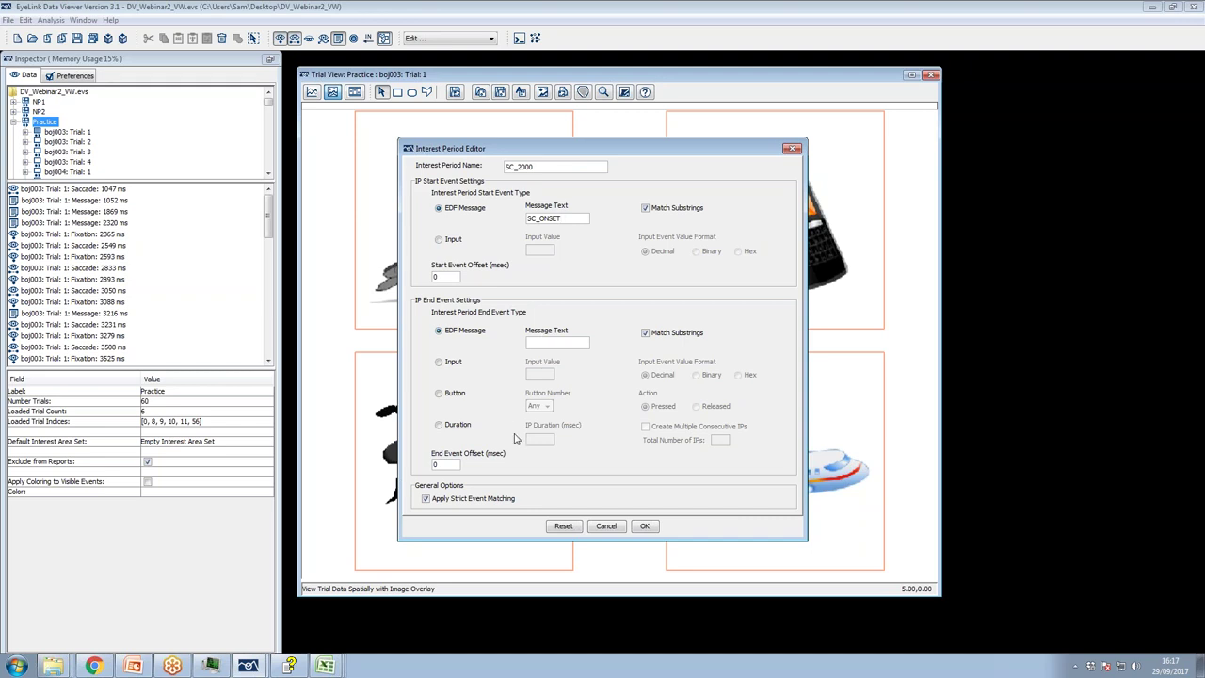
# Give SC_2000 a fixed 3000 ms duration and -500 start offset, then save and apply it
pyautogui.click(461, 426)
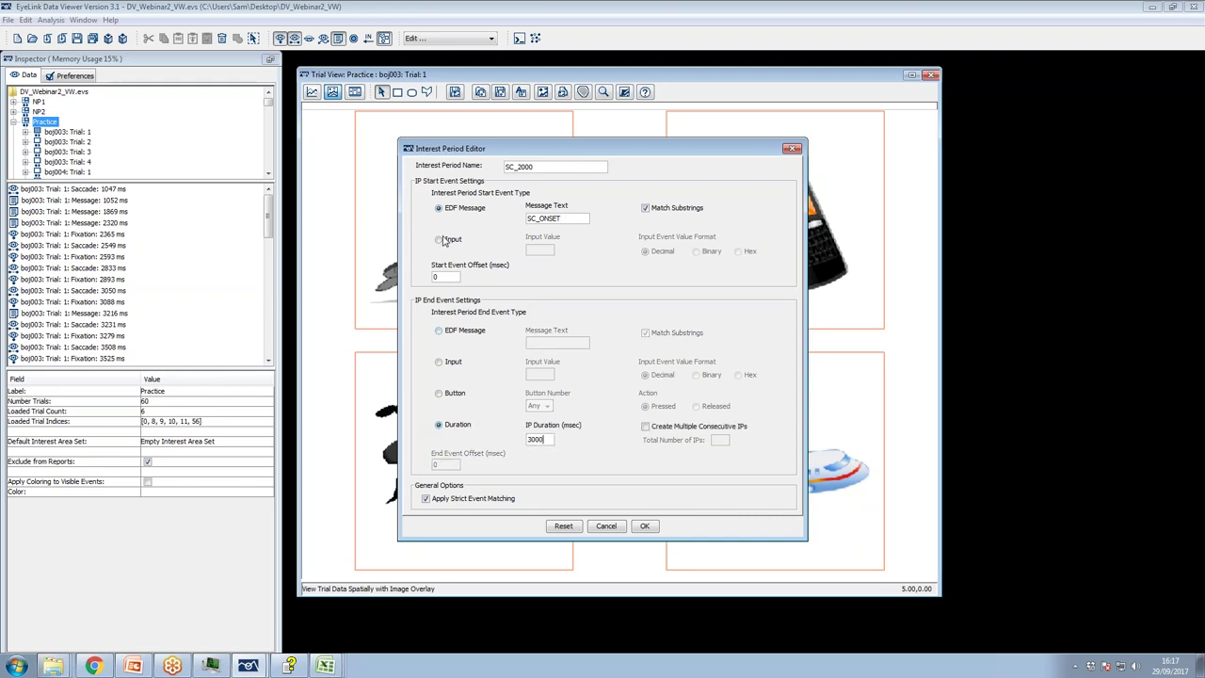
pyautogui.doubleClick(436, 277)
pyautogui.write('-500')
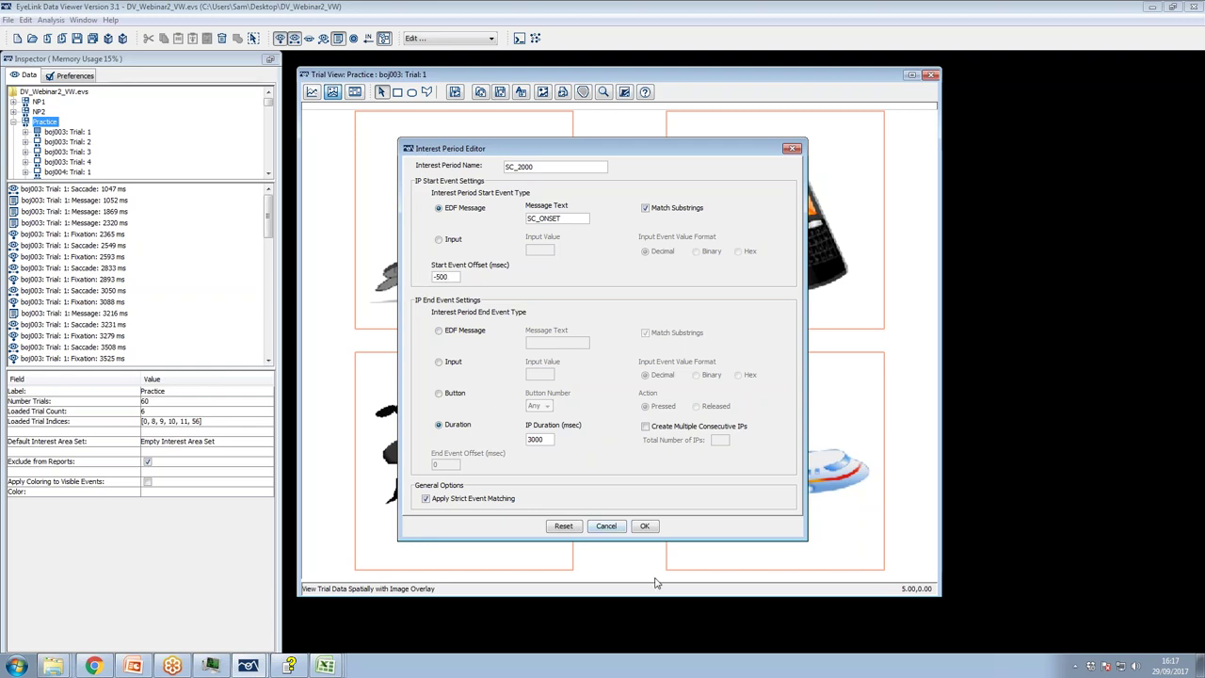
pyautogui.click(644, 527)
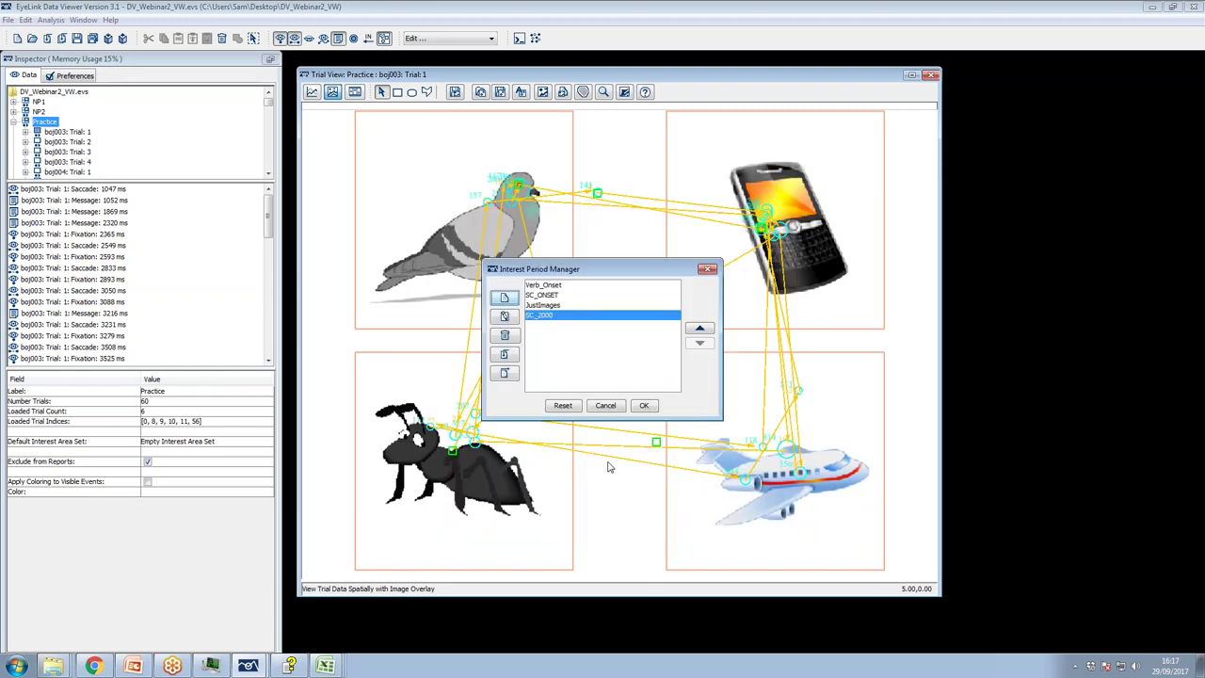
pyautogui.click(645, 413)
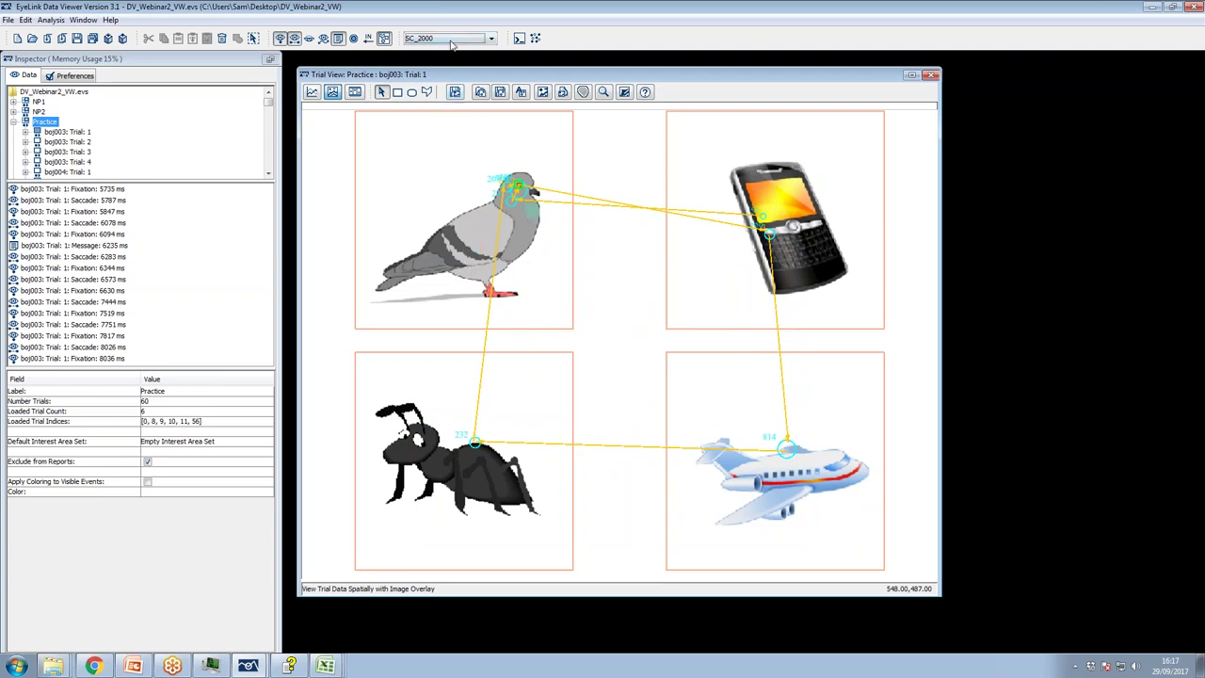
# Rename the SC_2000 interest period to SC_3000 and apply it
pyautogui.click(487, 41)
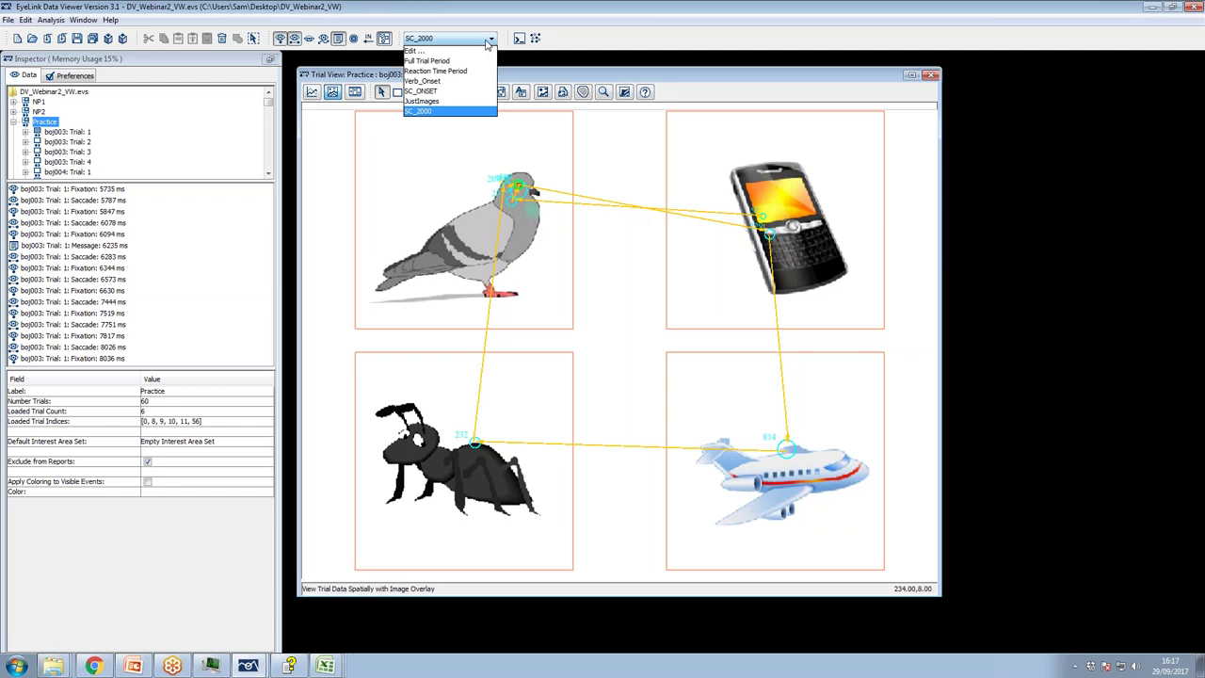
pyautogui.click(456, 51)
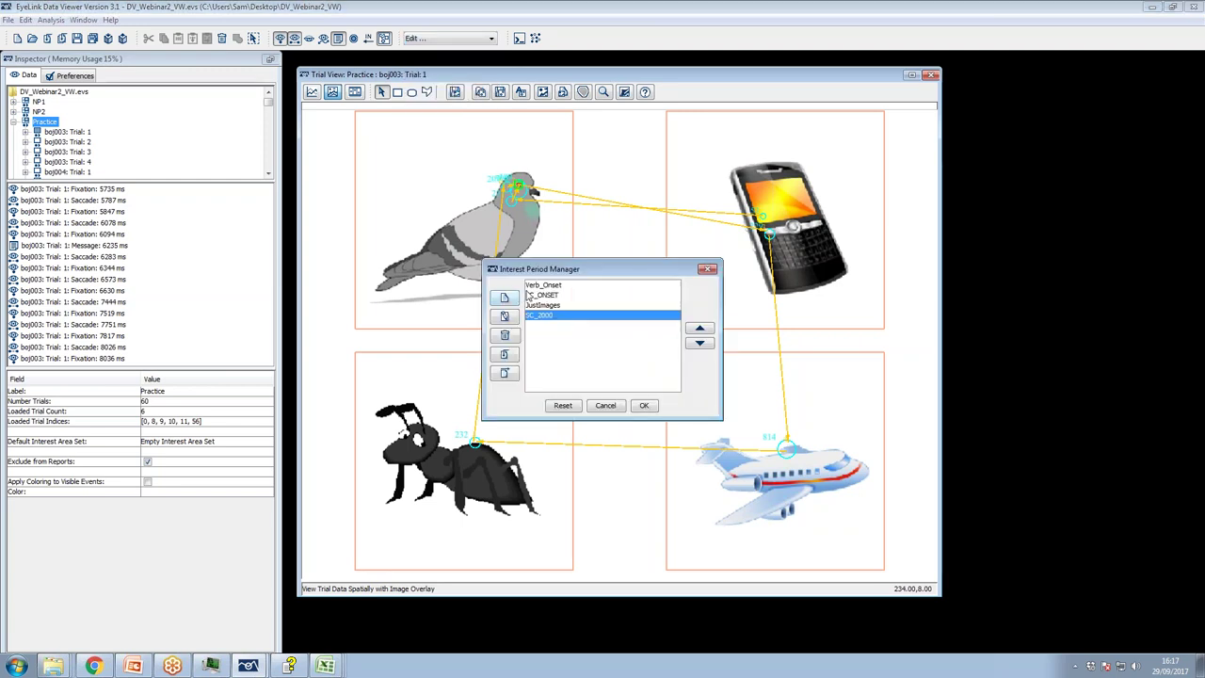
pyautogui.click(509, 318)
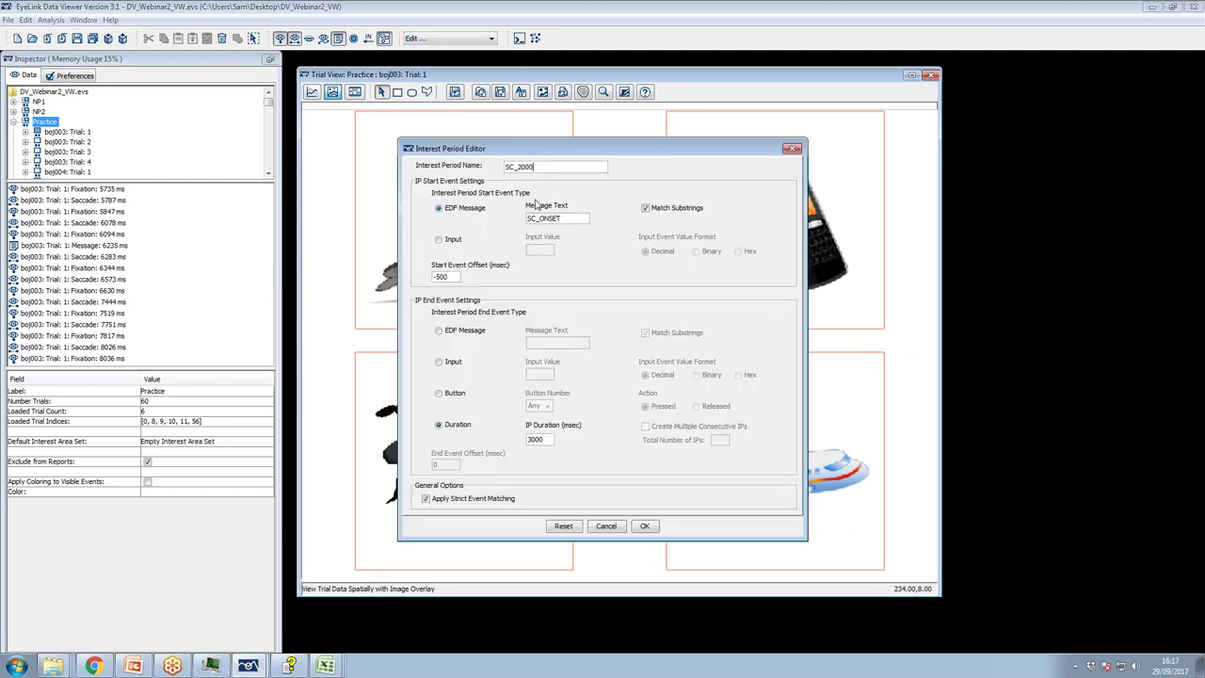
pyautogui.click(516, 167)
pyautogui.press('Delete')
pyautogui.write('3')
pyautogui.click(657, 526)
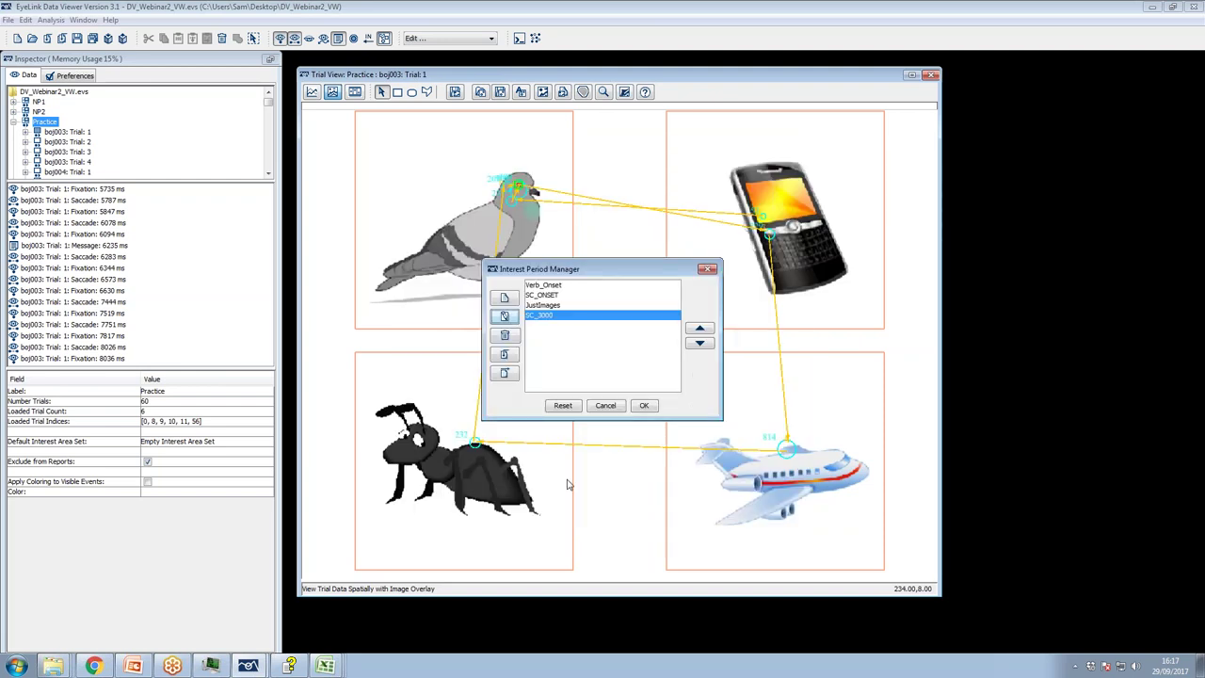
pyautogui.click(644, 407)
# View boj003 Trial 3, then boj004 Trial 4 with the gavel, suitcase, cat and skunk
pyautogui.click(68, 152)
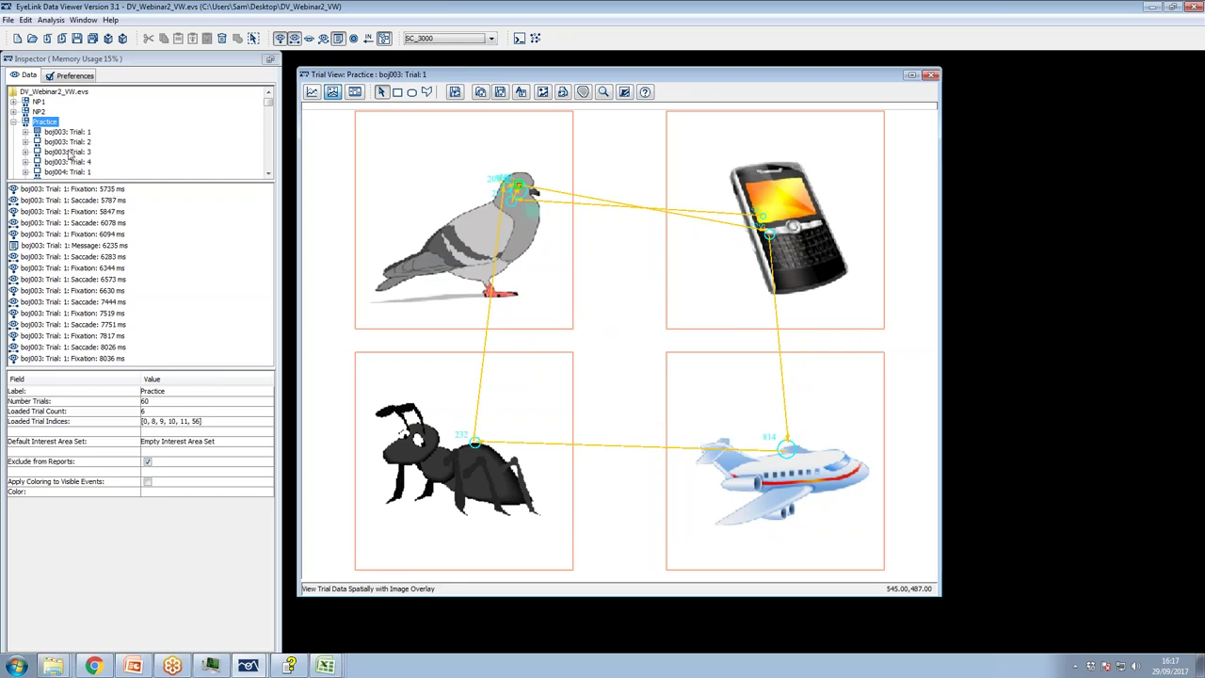
pyautogui.scroll(-2, 68, 162)
pyautogui.click(68, 142)
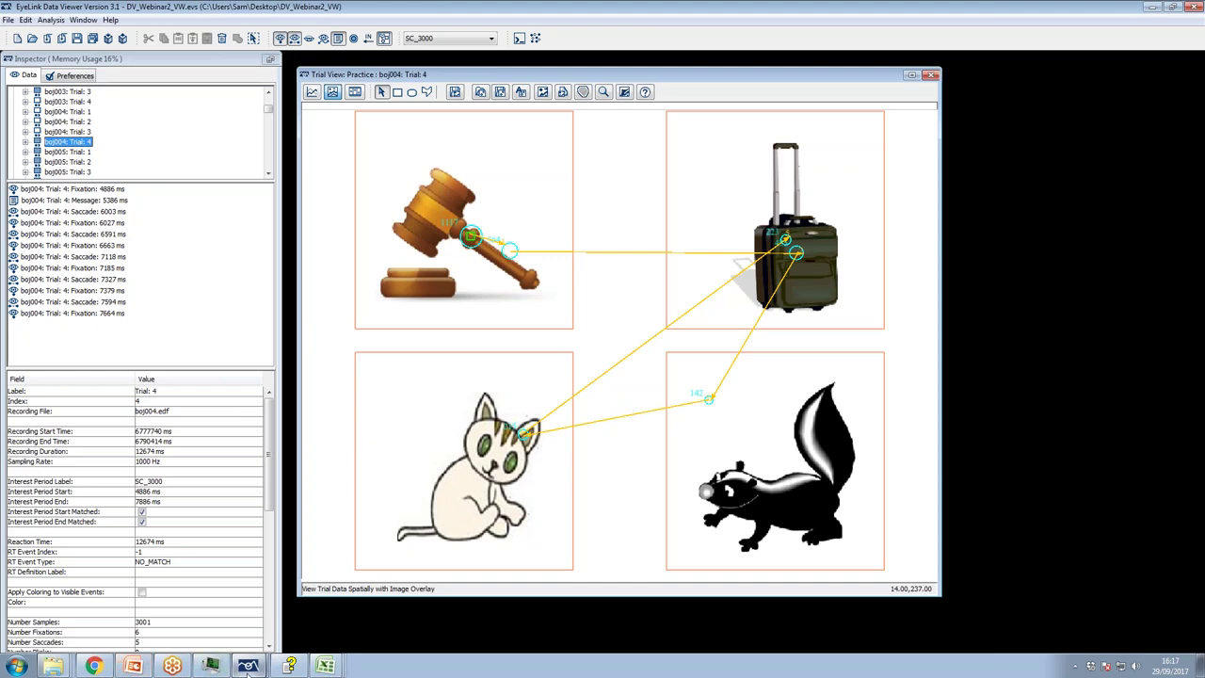
# Browse PowerPoint slides 19 and 17, settling on slide 18, 'Interest Periods'
pyautogui.click(132, 666)
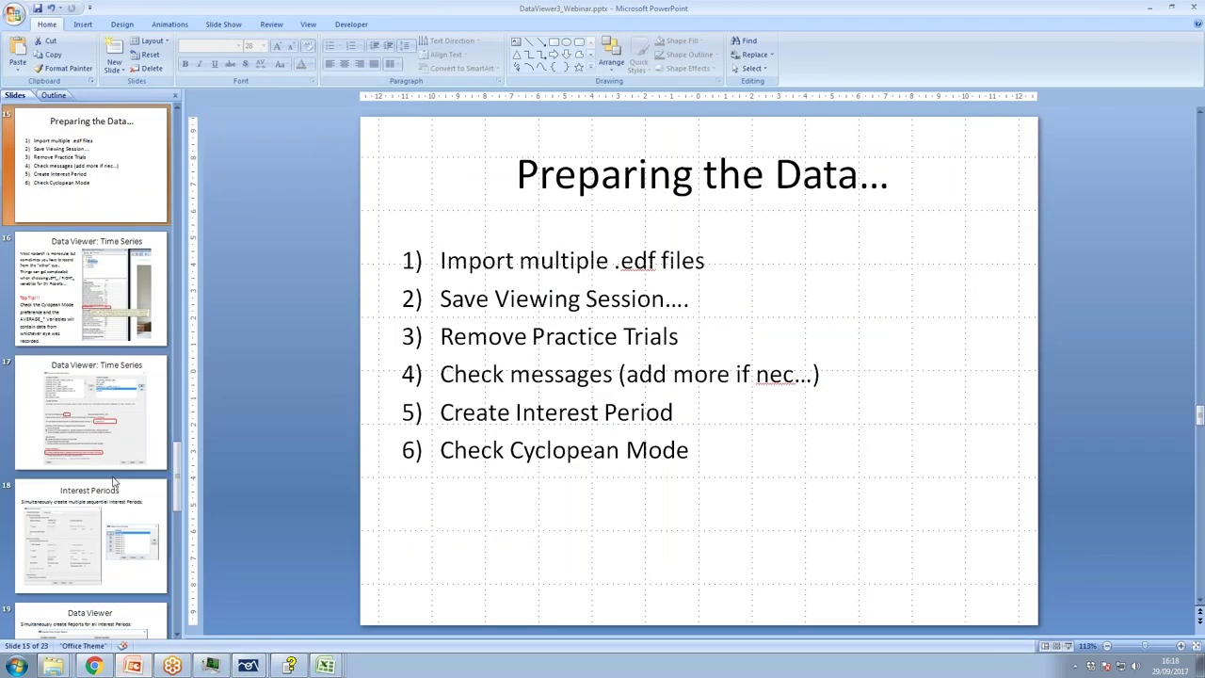
pyautogui.scroll(-3, 119, 449)
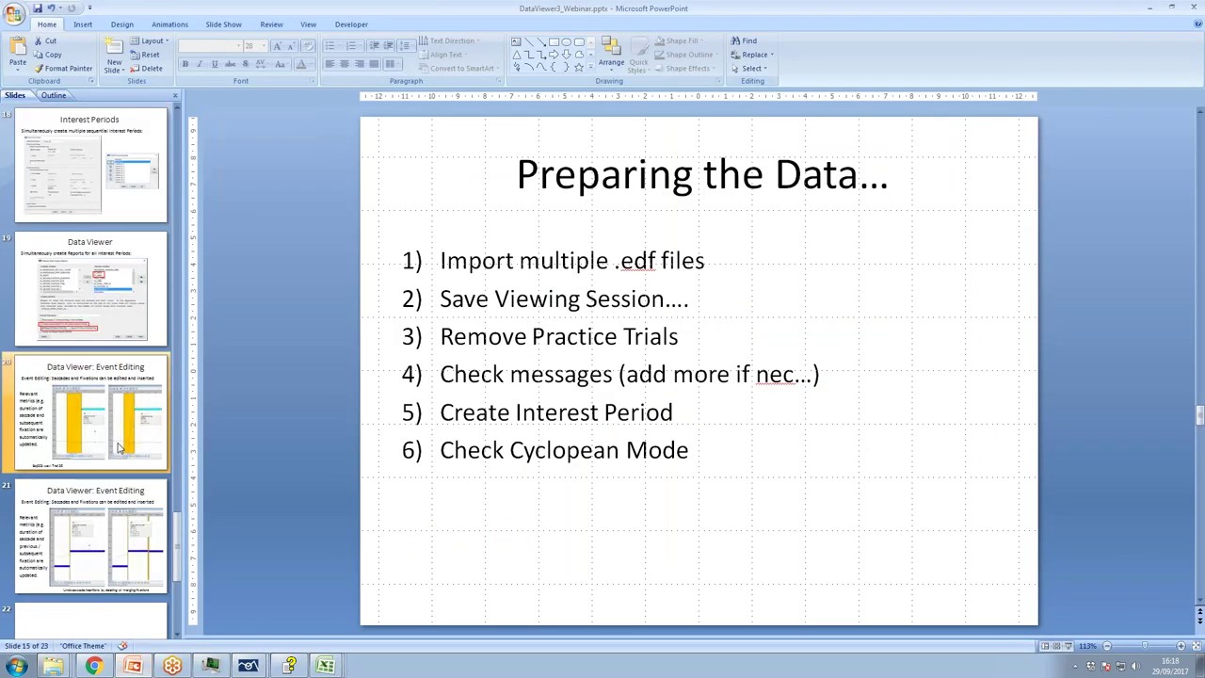
pyautogui.click(103, 331)
pyautogui.click(111, 209)
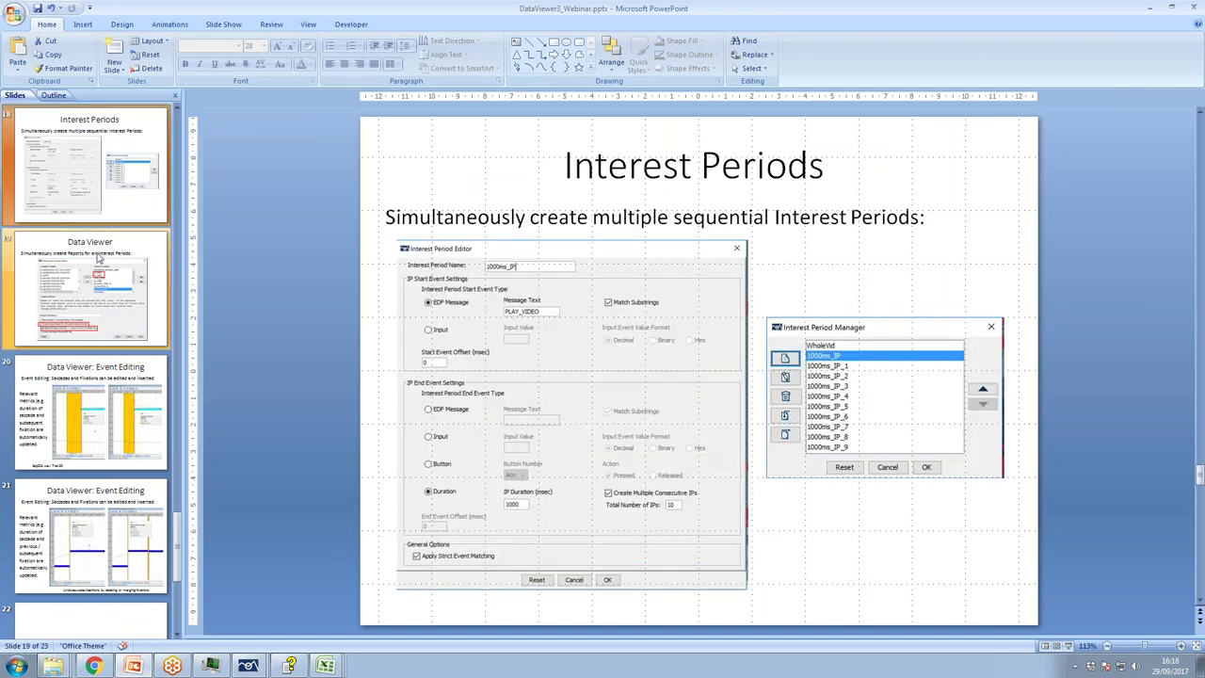
pyautogui.scroll(2, 103, 254)
pyautogui.click(80, 336)
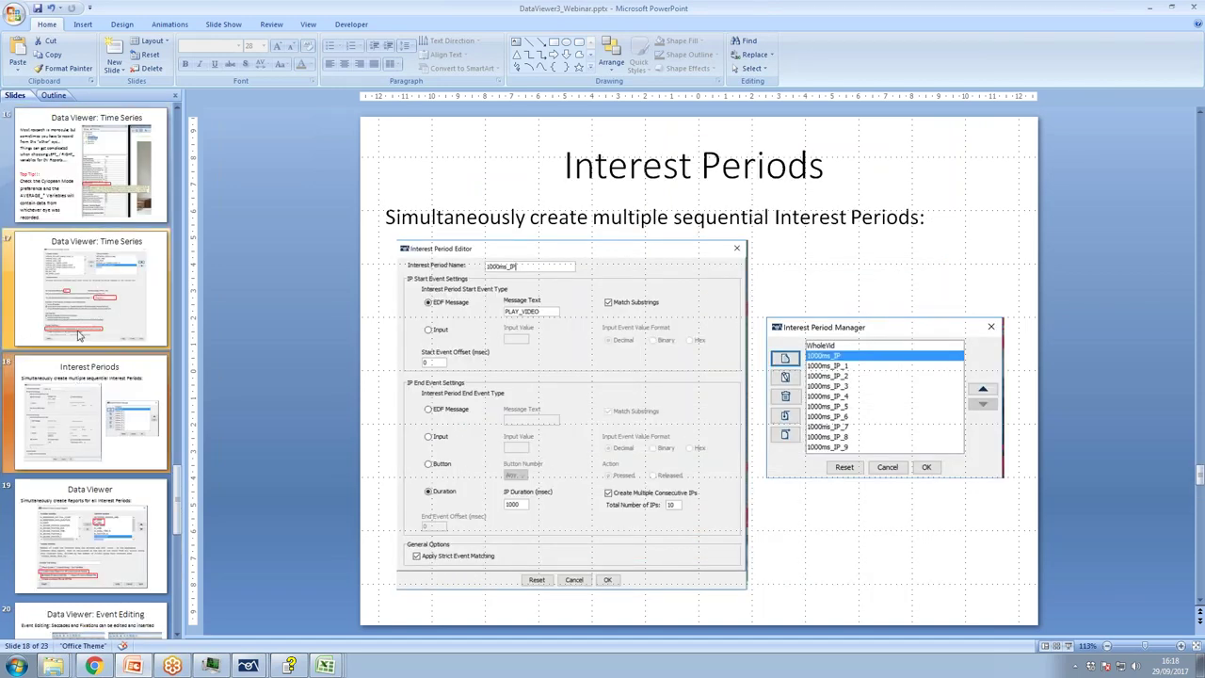
pyautogui.click(104, 453)
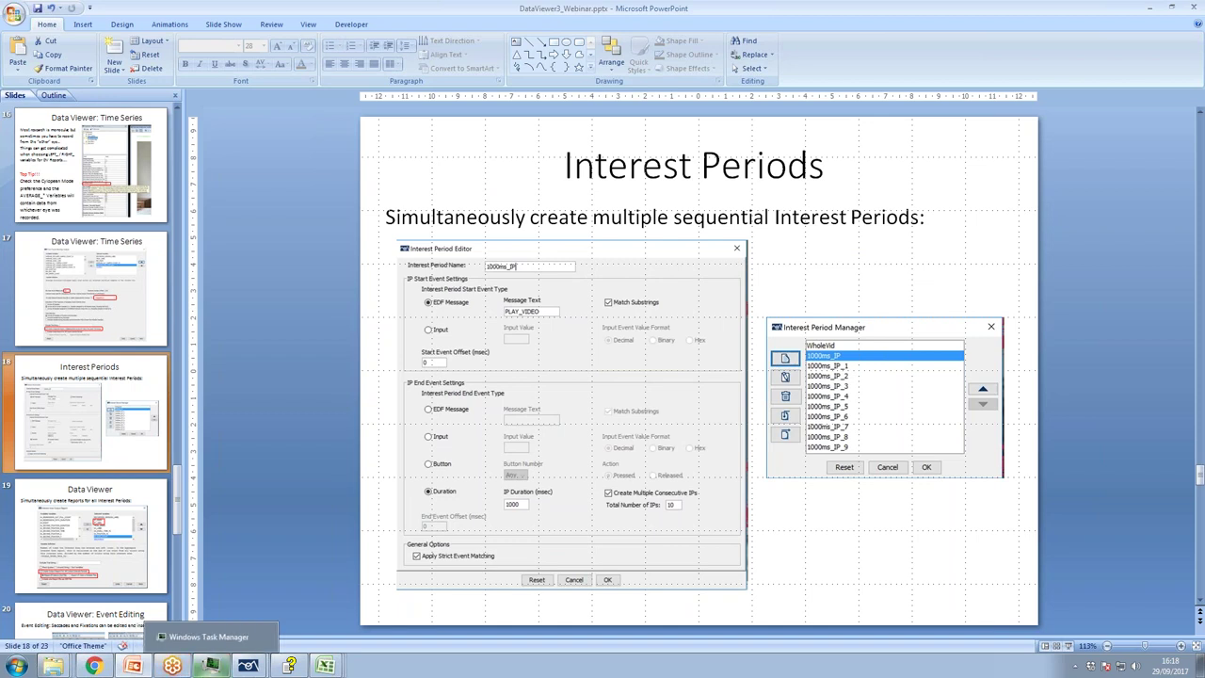
pyautogui.moveTo(249, 666)
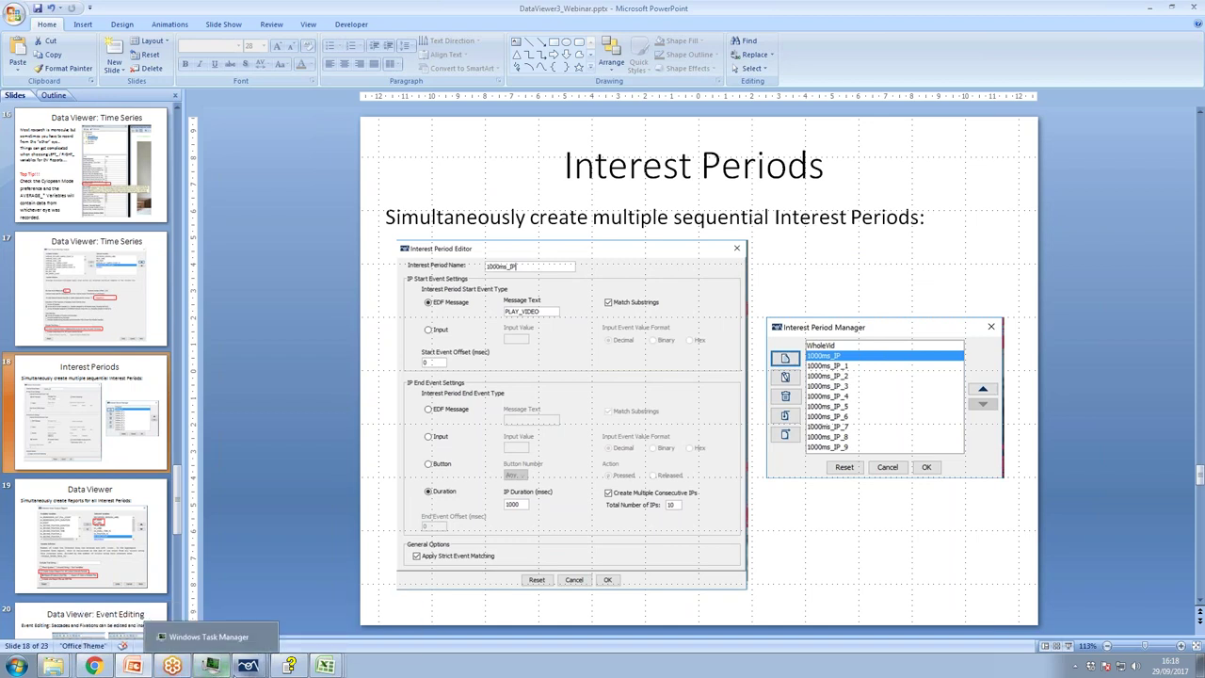
pyautogui.moveTo(211, 666)
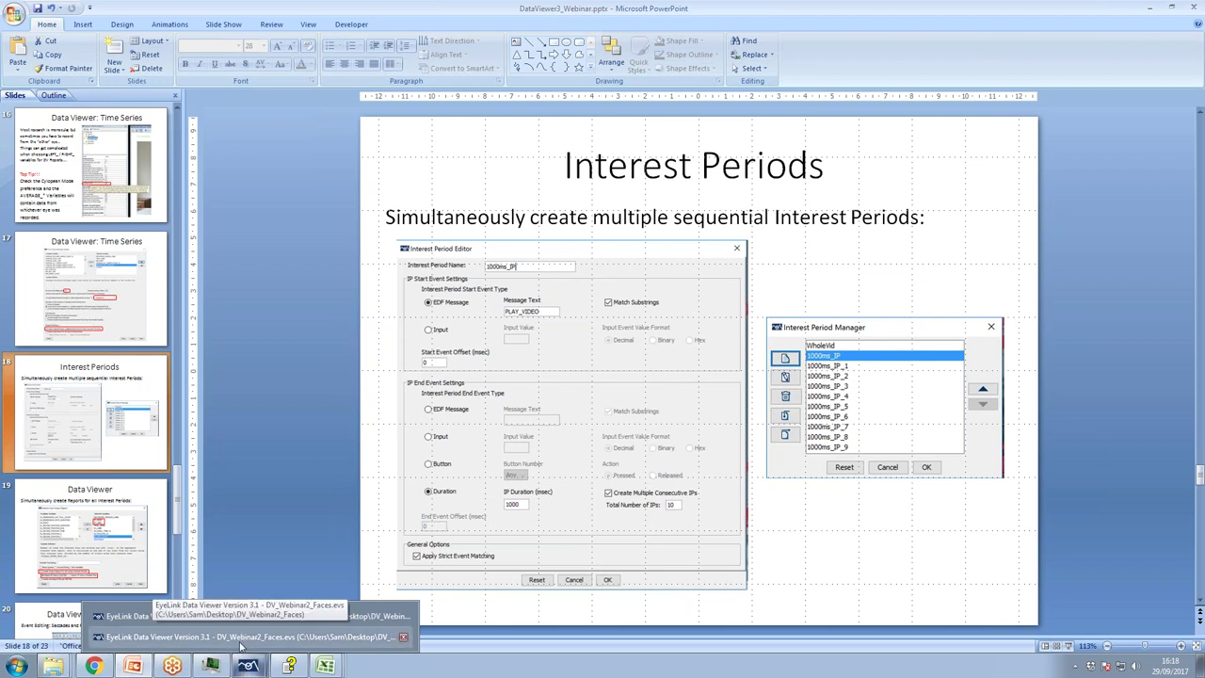
# Return to the Faces session and apply the Full Trial Period interest period
pyautogui.click(240, 644)
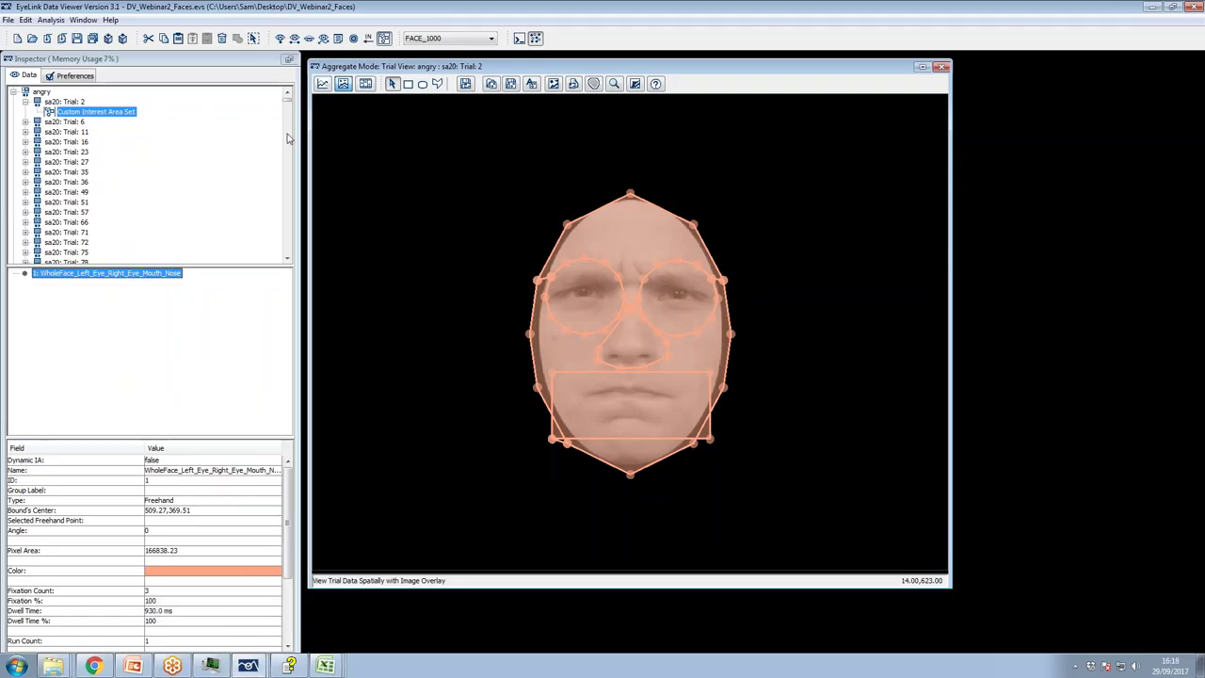
pyautogui.click(435, 39)
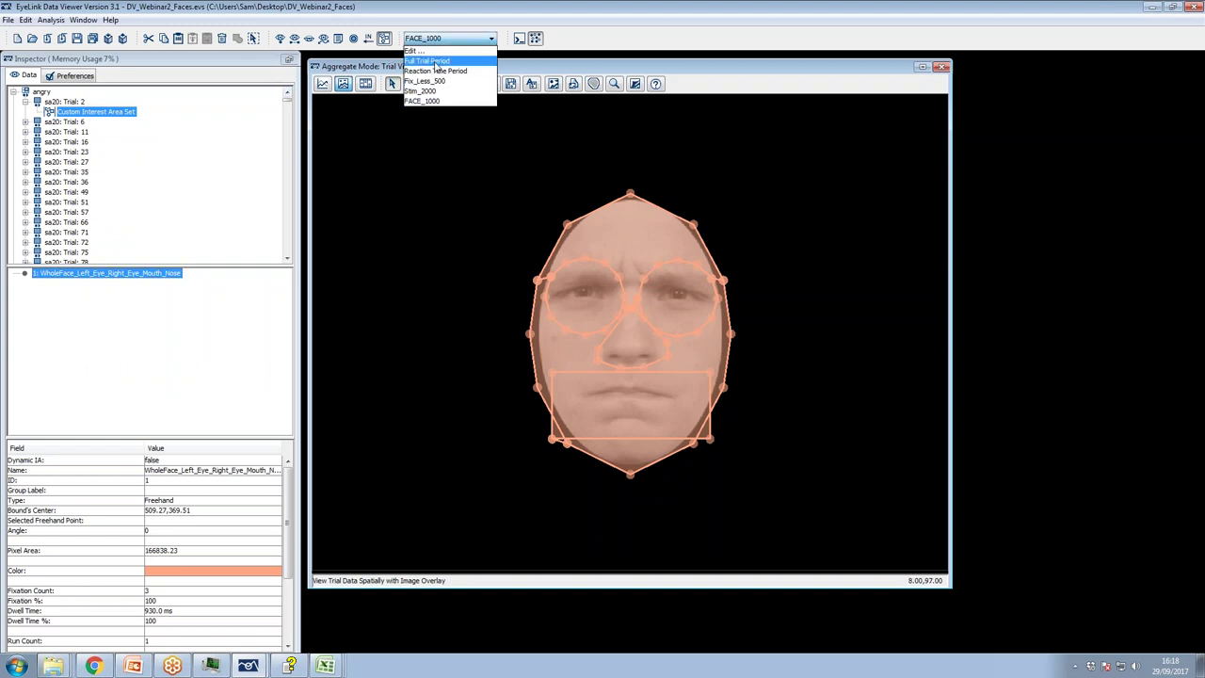
pyautogui.click(436, 49)
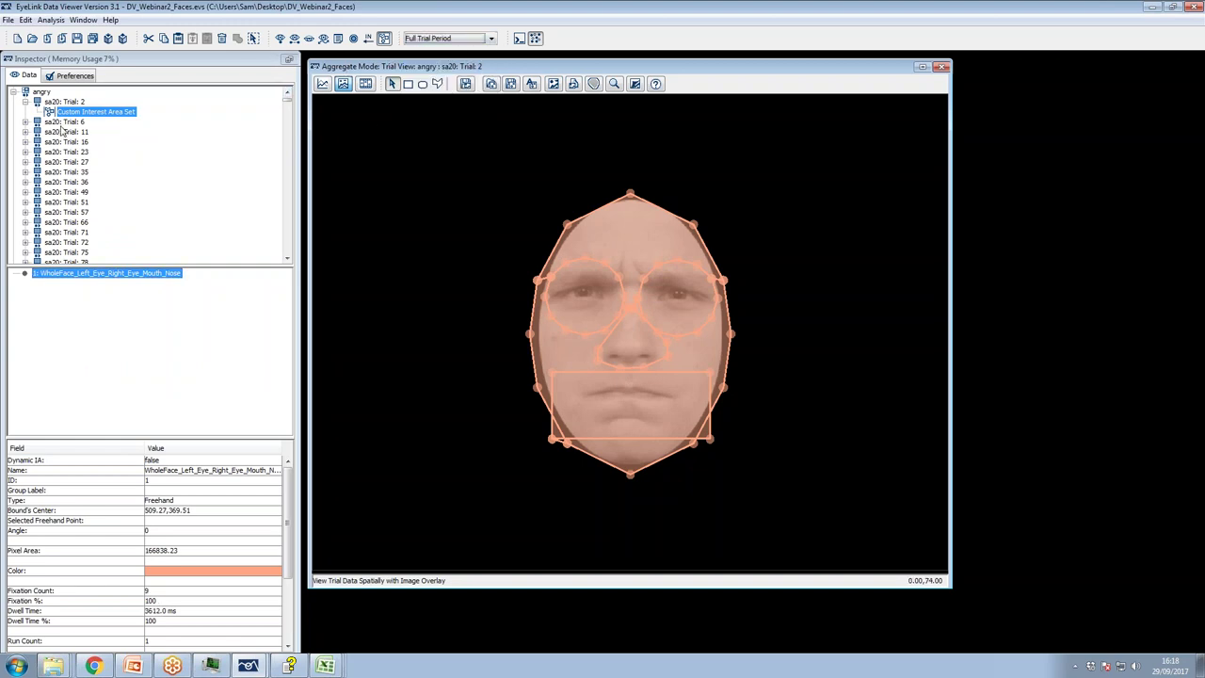
# View trials 6, 49 and 71 as temporal graphs, then return to the spatial face view
pyautogui.click(66, 121)
pyautogui.click(322, 84)
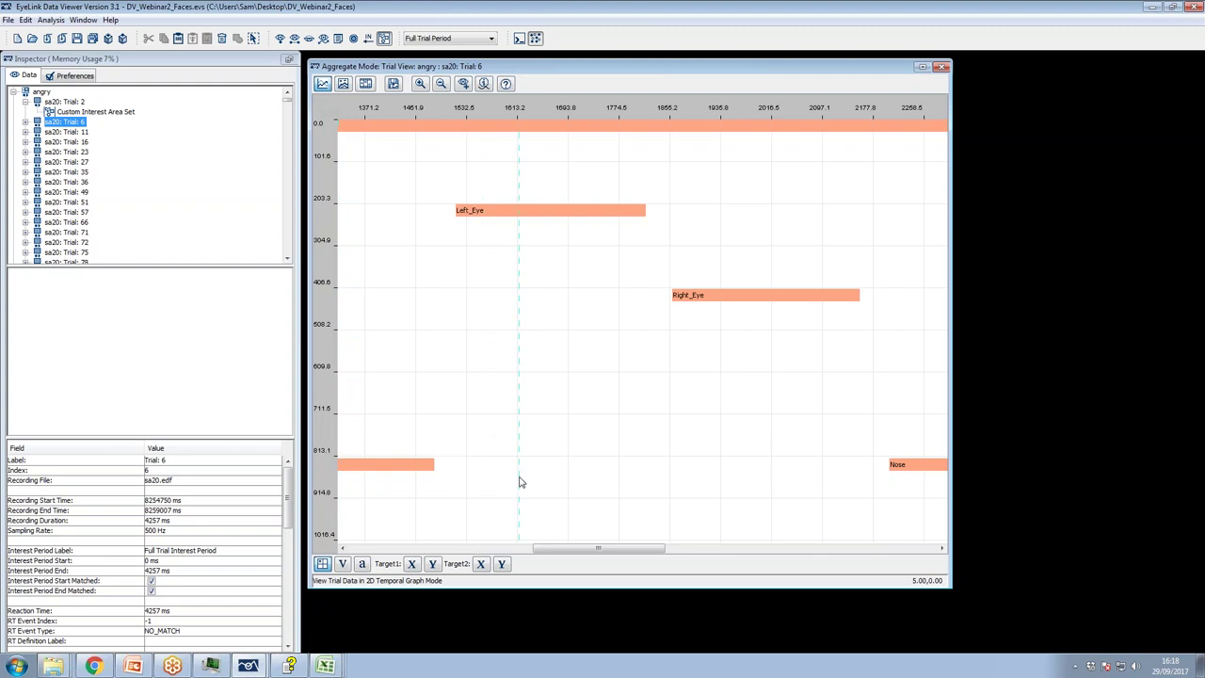
pyautogui.moveTo(576, 550); pyautogui.dragTo(855, 543)
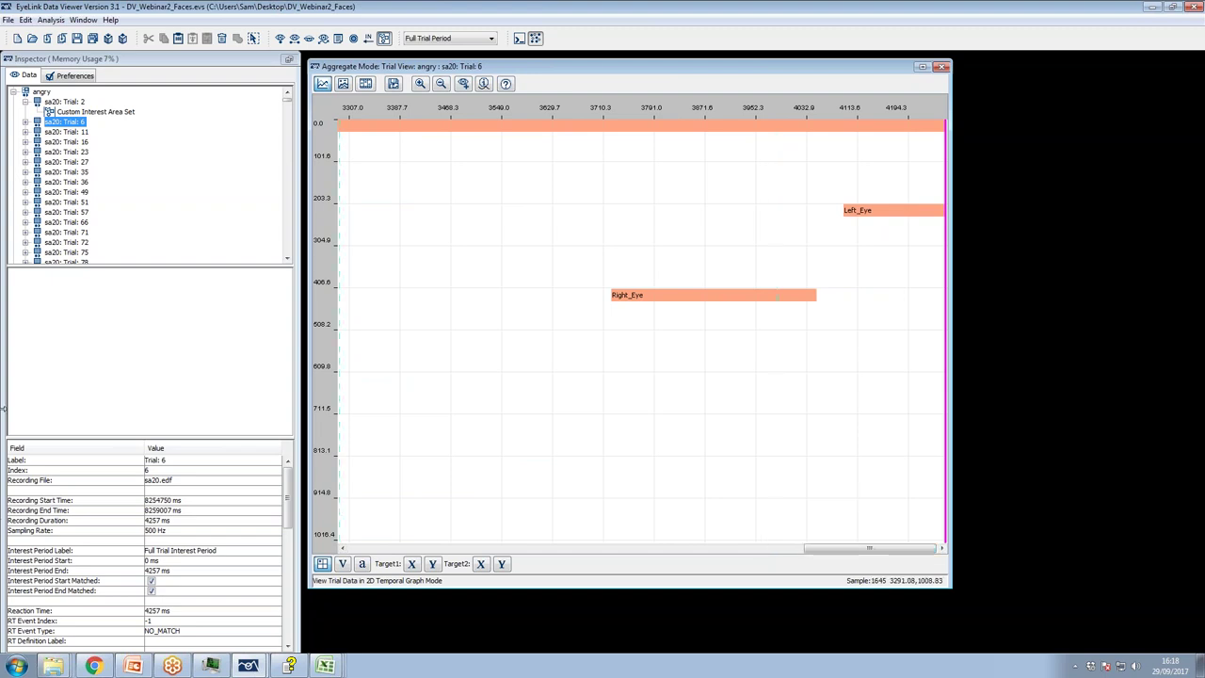
pyautogui.click(65, 191)
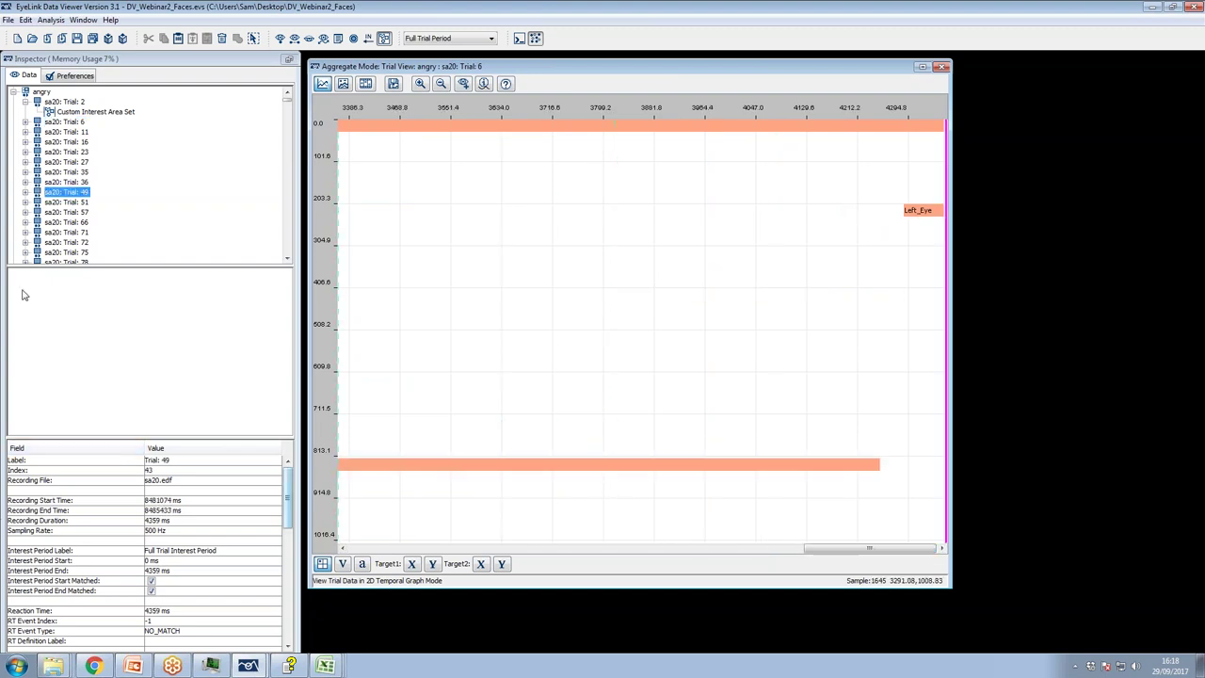
pyautogui.click(85, 232)
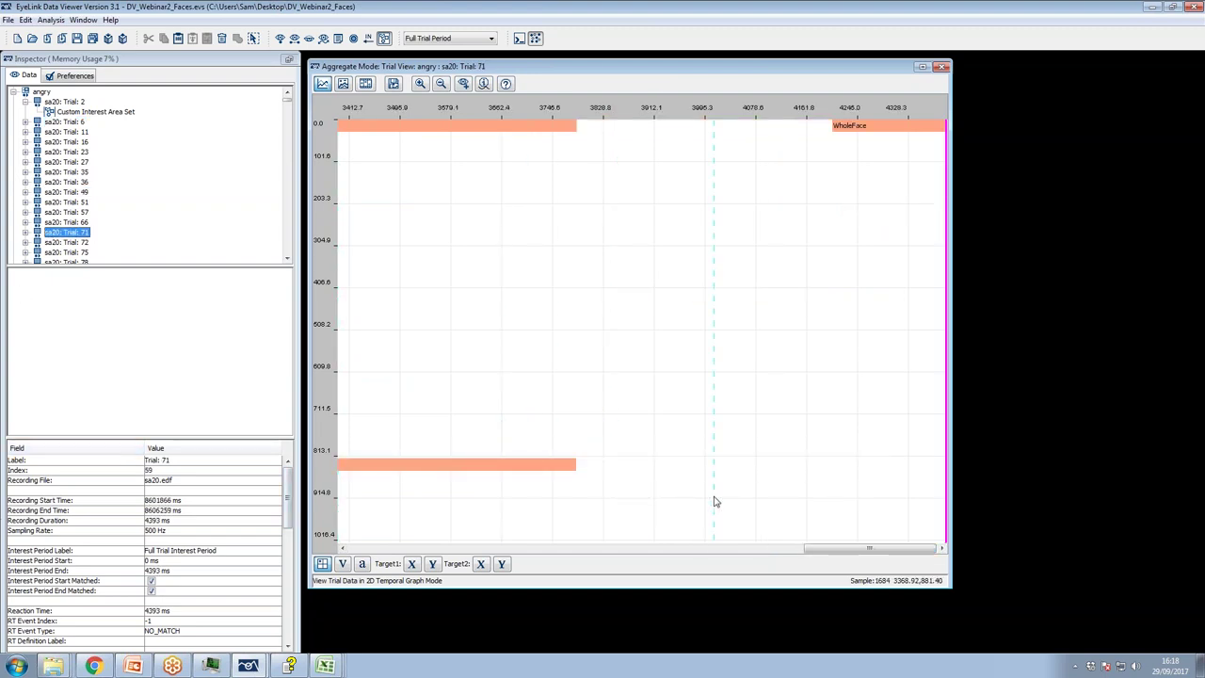
pyautogui.moveTo(932, 548); pyautogui.dragTo(471, 549)
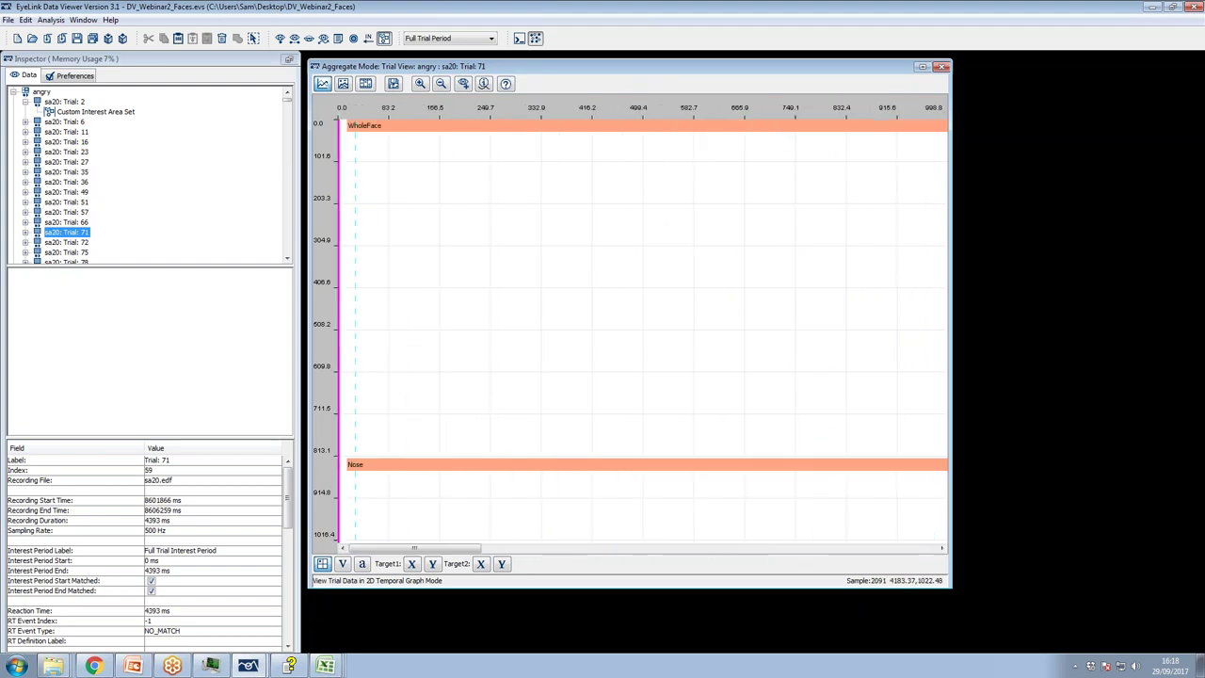
pyautogui.click(343, 84)
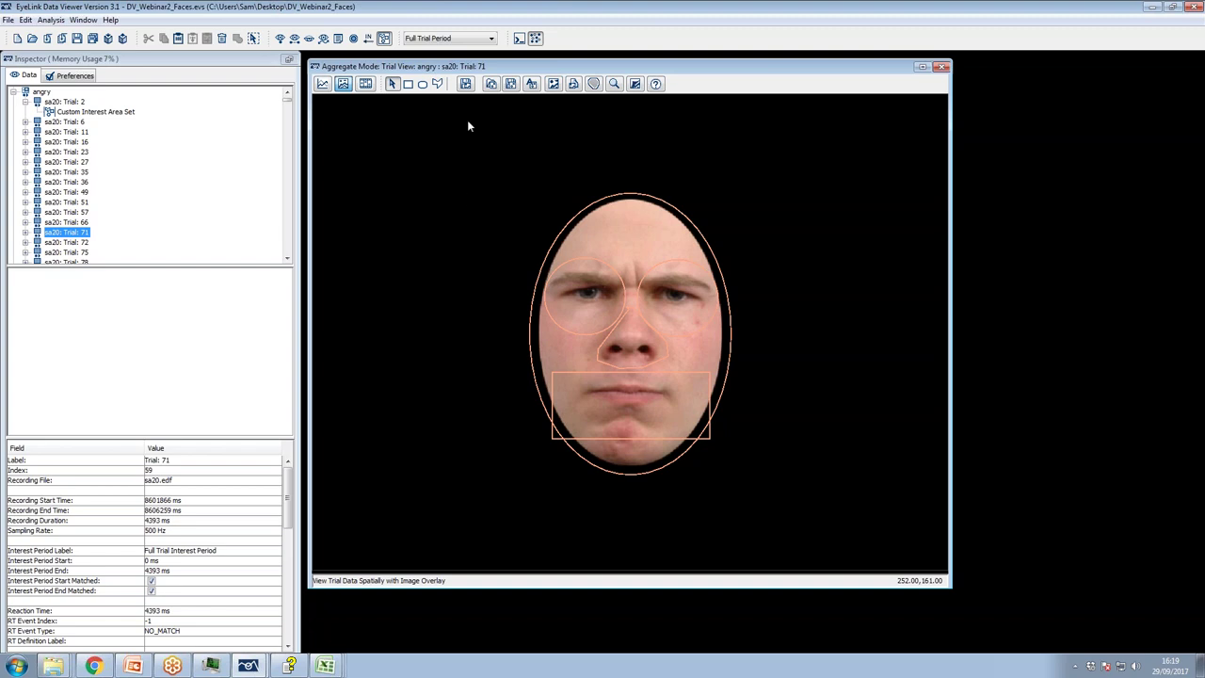
# Draft a new interest period named '50', then discard it and close the manager
pyautogui.click(479, 40)
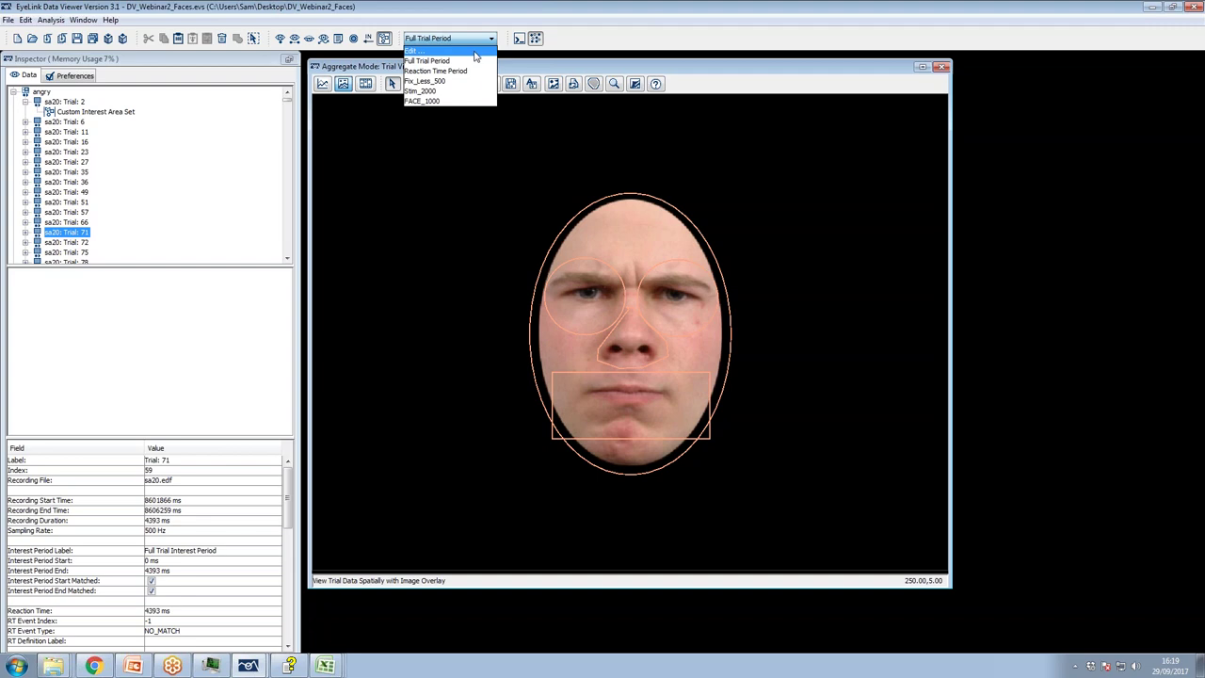
pyautogui.click(468, 52)
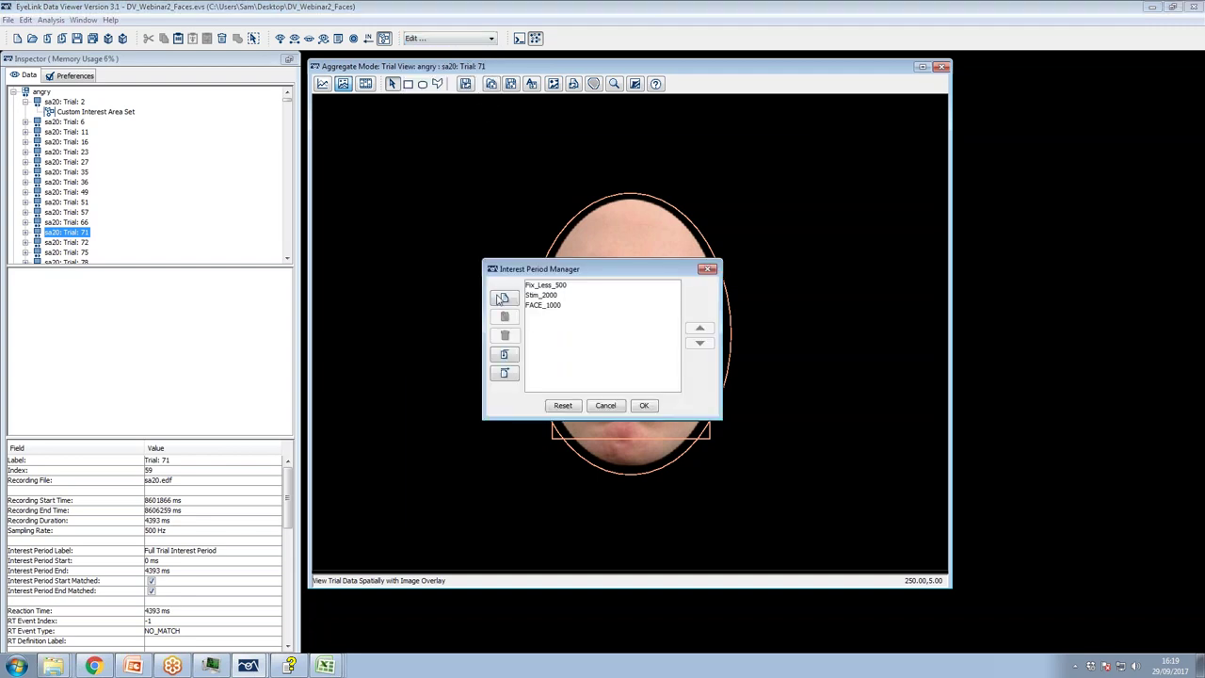
pyautogui.click(501, 299)
pyautogui.tripleClick(578, 166)
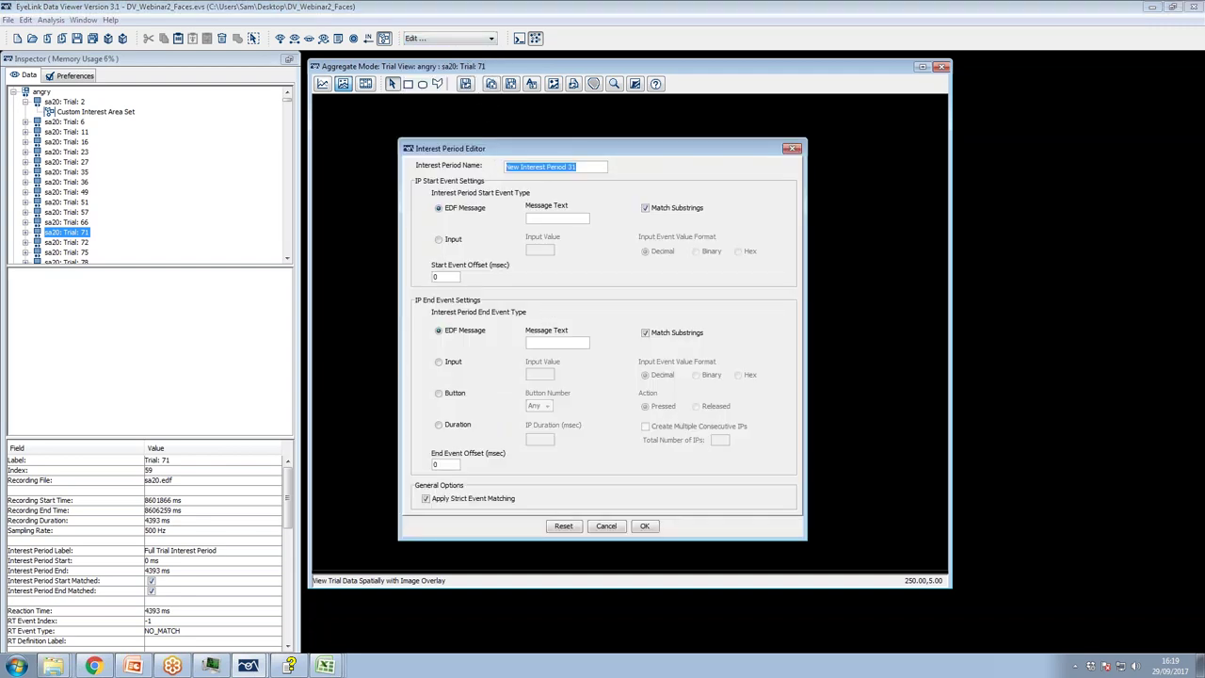
pyautogui.write('500_chunk')
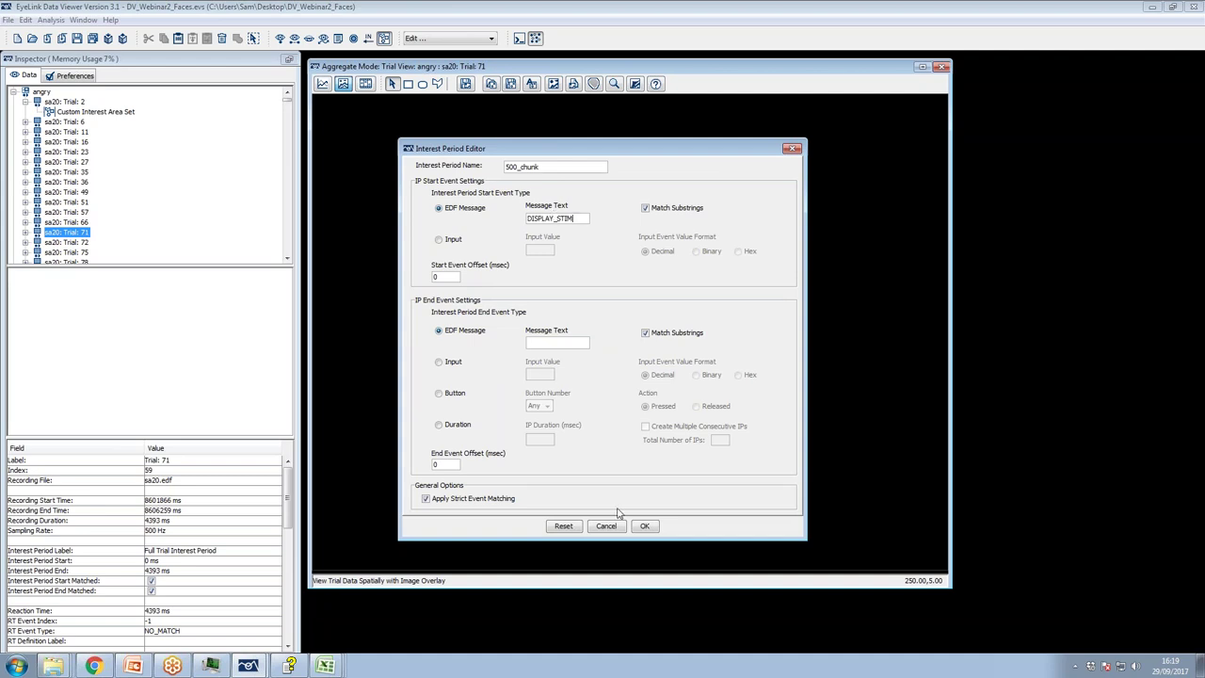
pyautogui.click(644, 525)
pyautogui.click(607, 403)
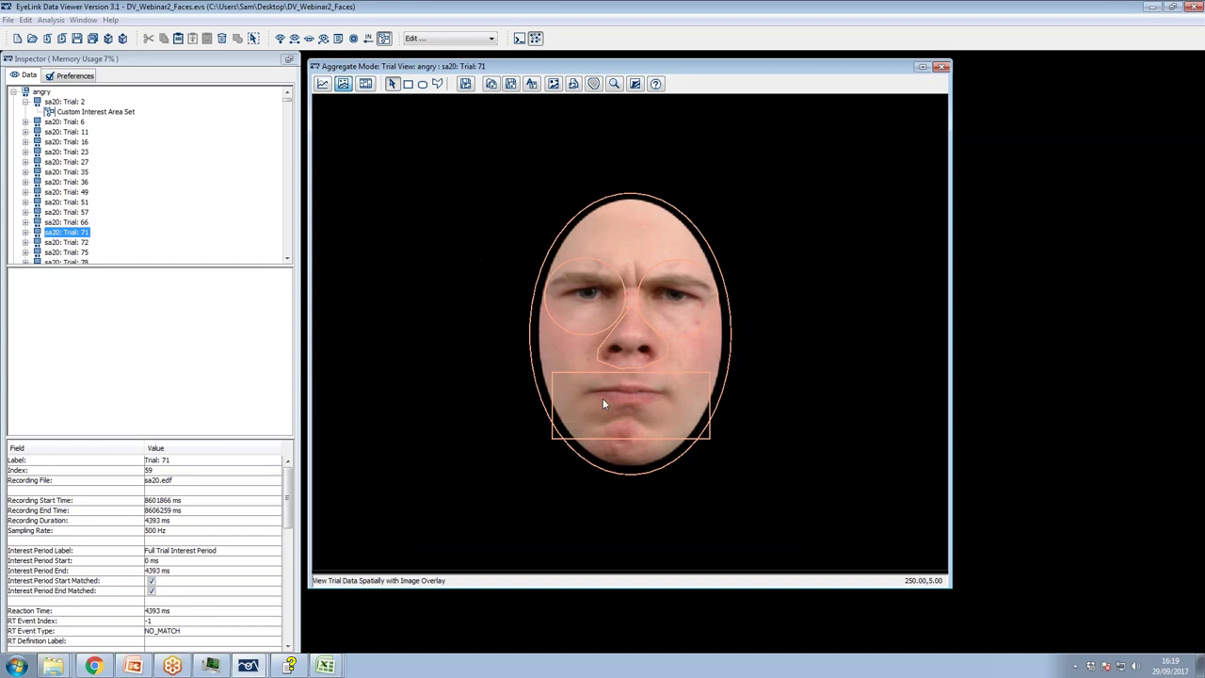
# Select sa20 Trial 23, overlay its fixations on the face, and list its events
pyautogui.click(25, 152)
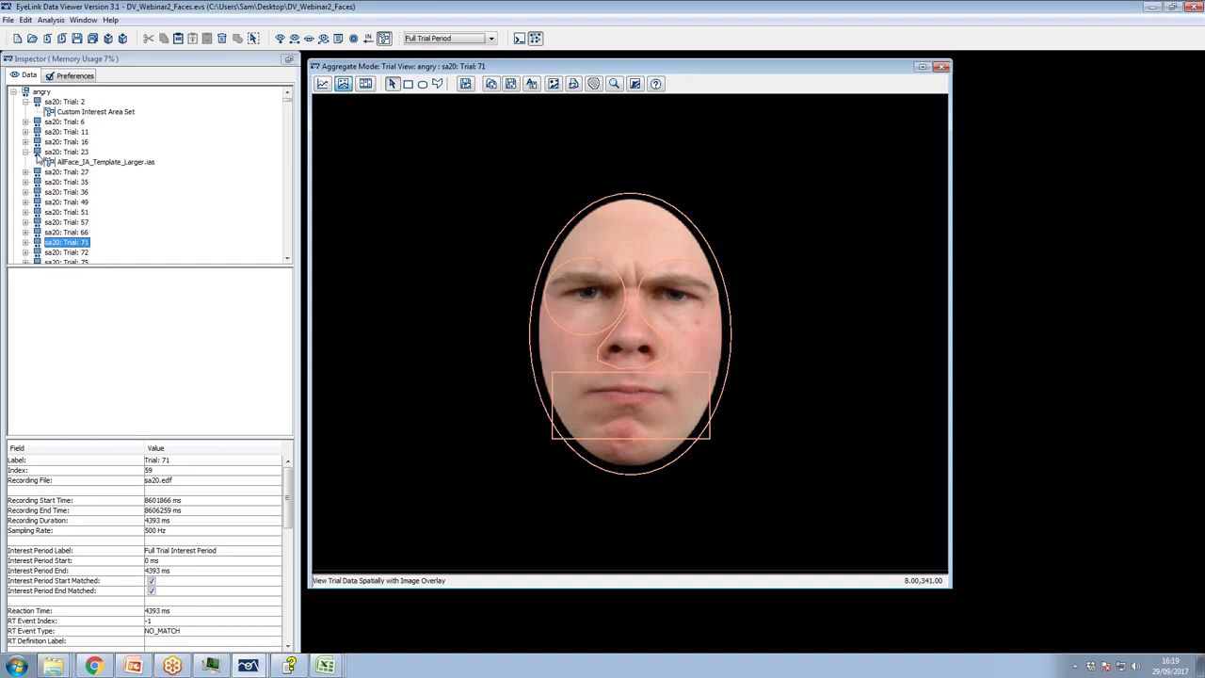
pyautogui.click(77, 162)
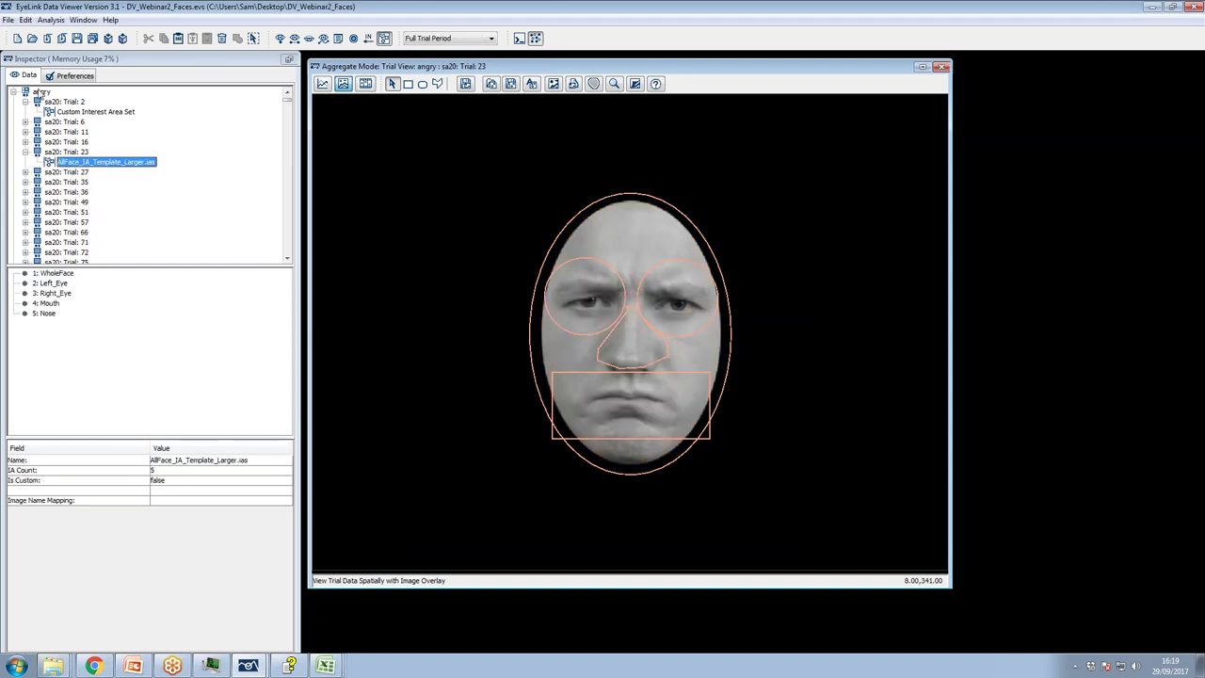
pyautogui.click(66, 152)
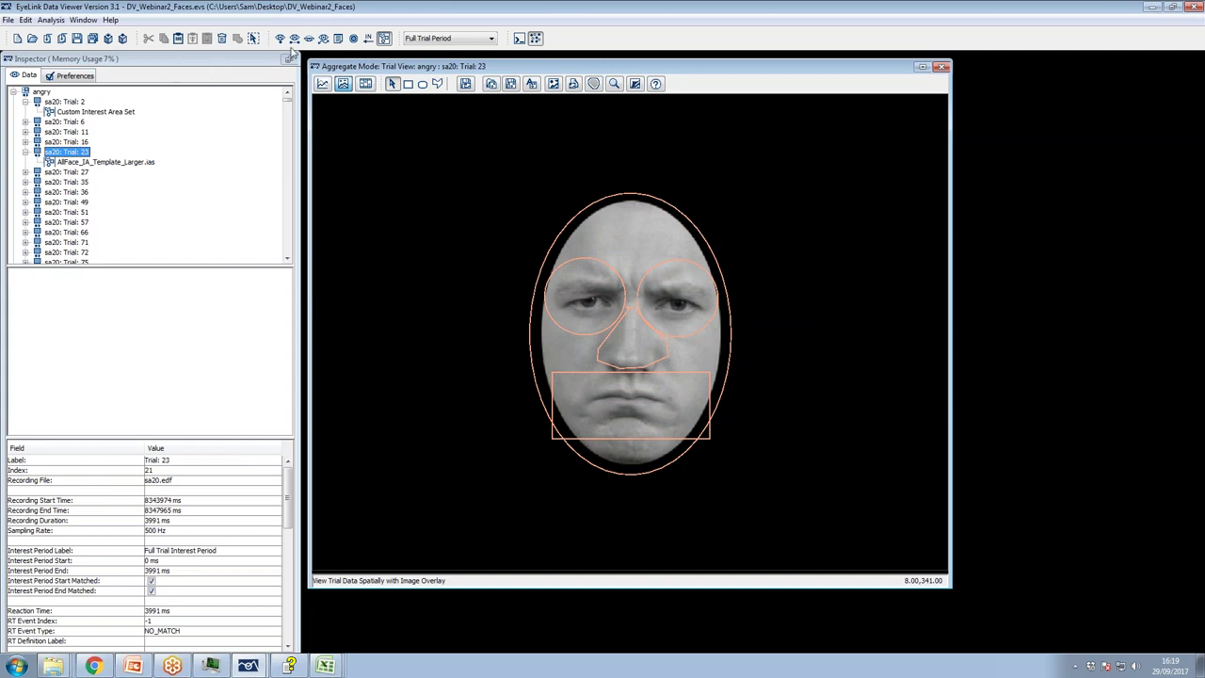
pyautogui.click(338, 38)
pyautogui.click(72, 332)
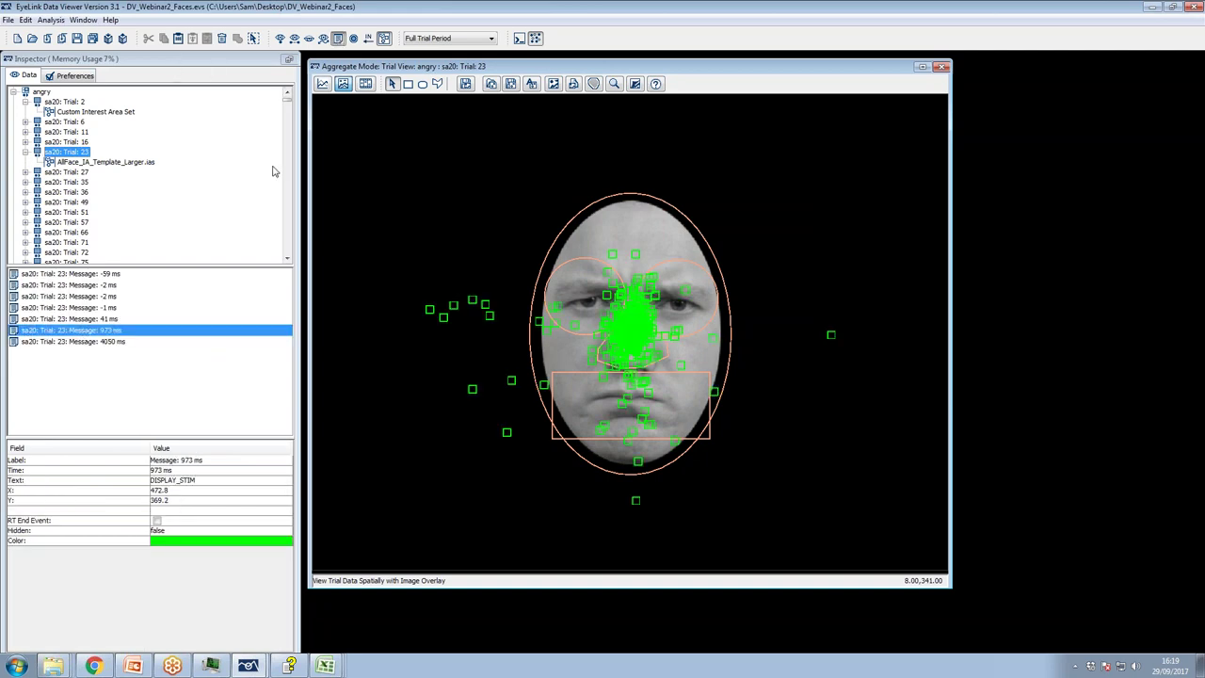
# Create 8 consecutive fixed-duration 500_Block interest periods starting at the DISPLAY_STIM message
pyautogui.click(424, 39)
pyautogui.click(435, 66)
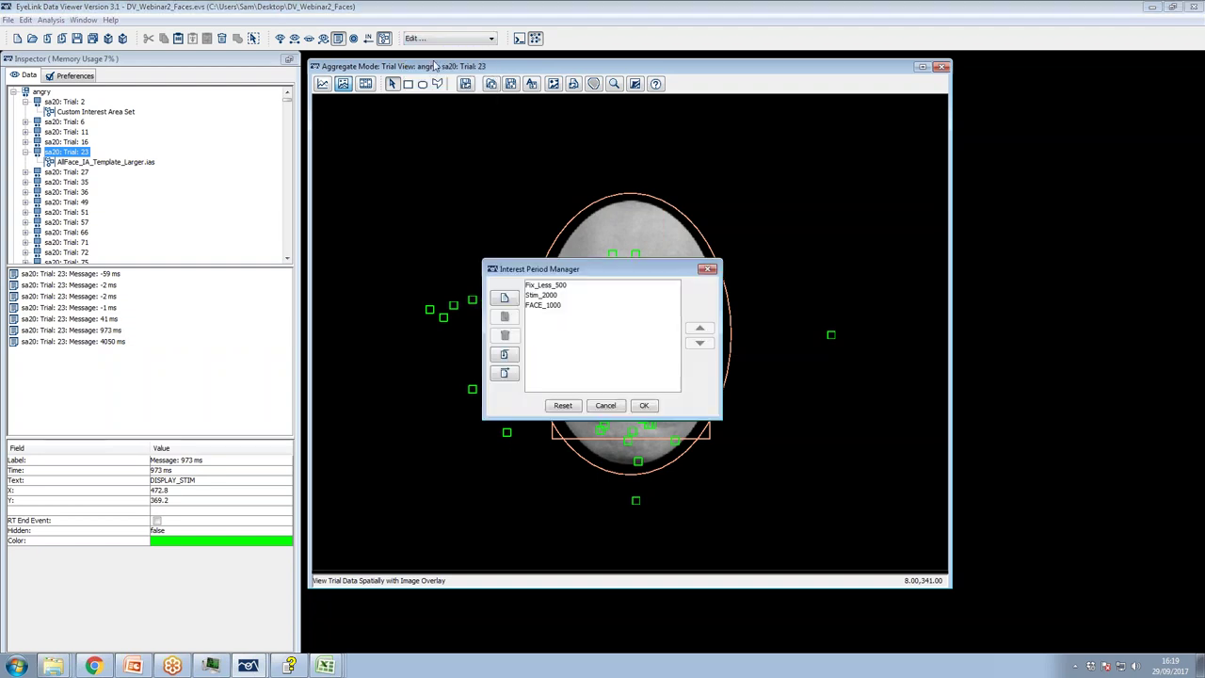
pyautogui.click(504, 299)
pyautogui.moveTo(579, 167); pyautogui.dragTo(431, 172)
pyautogui.write('500_Block')
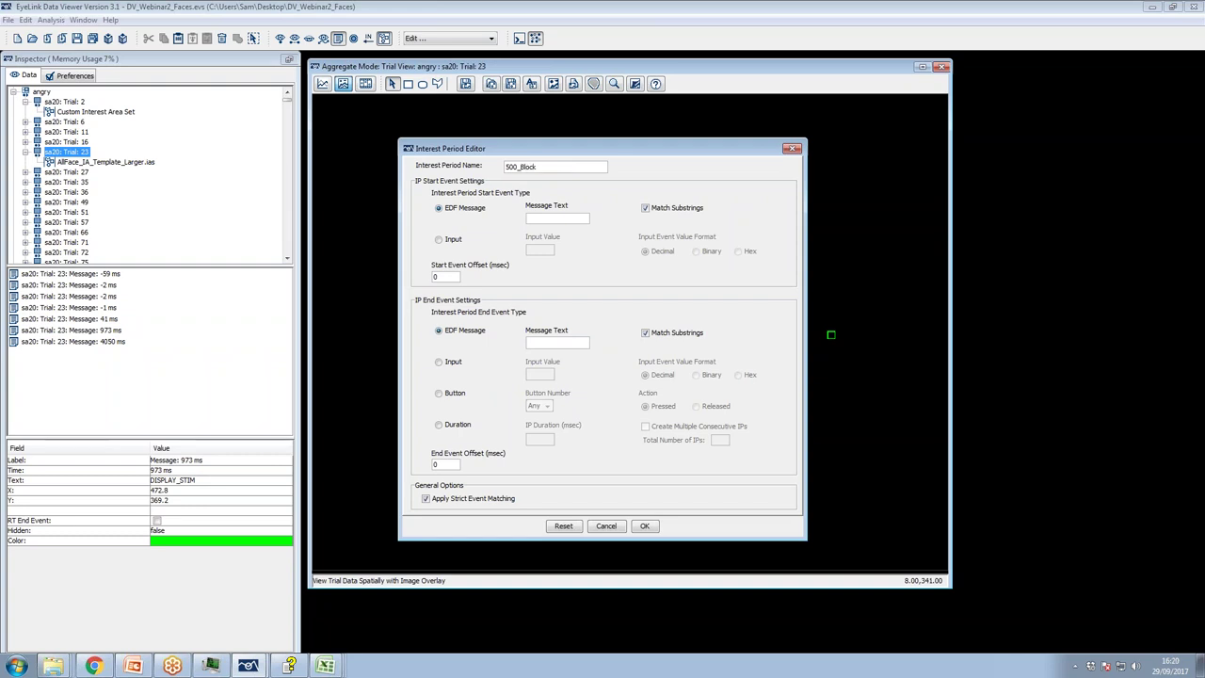
pyautogui.click(551, 219)
pyautogui.write('DISPLAY_STIM')
pyautogui.click(445, 426)
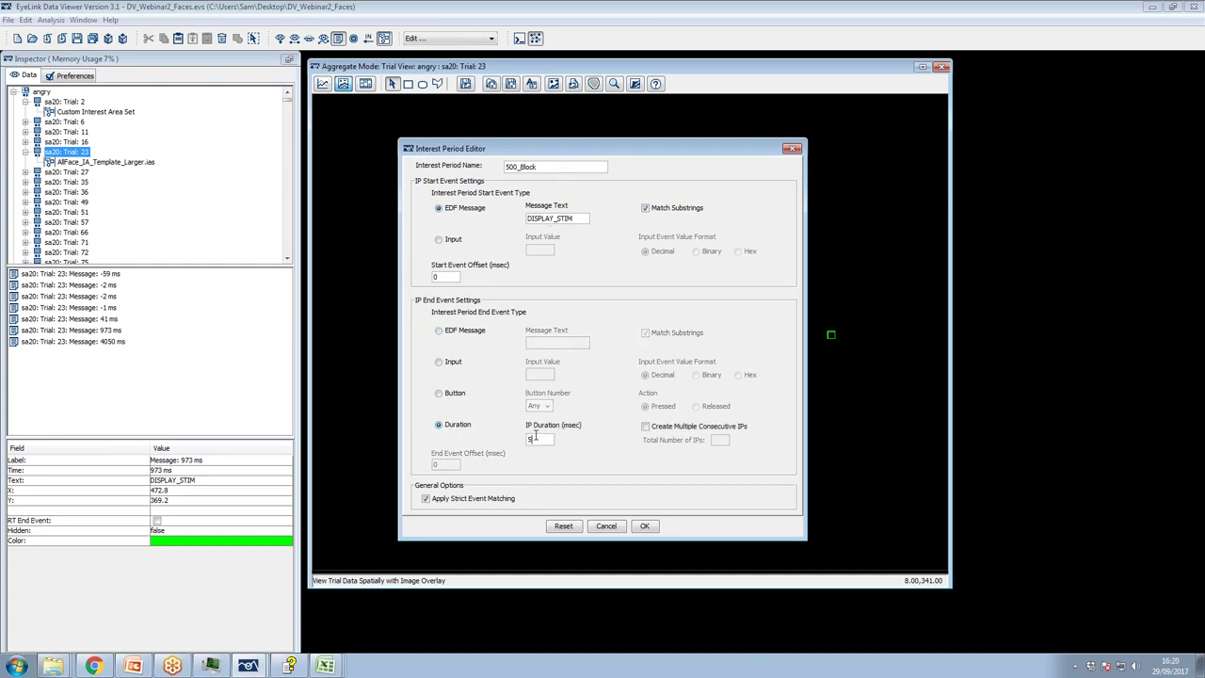
pyautogui.click(645, 429)
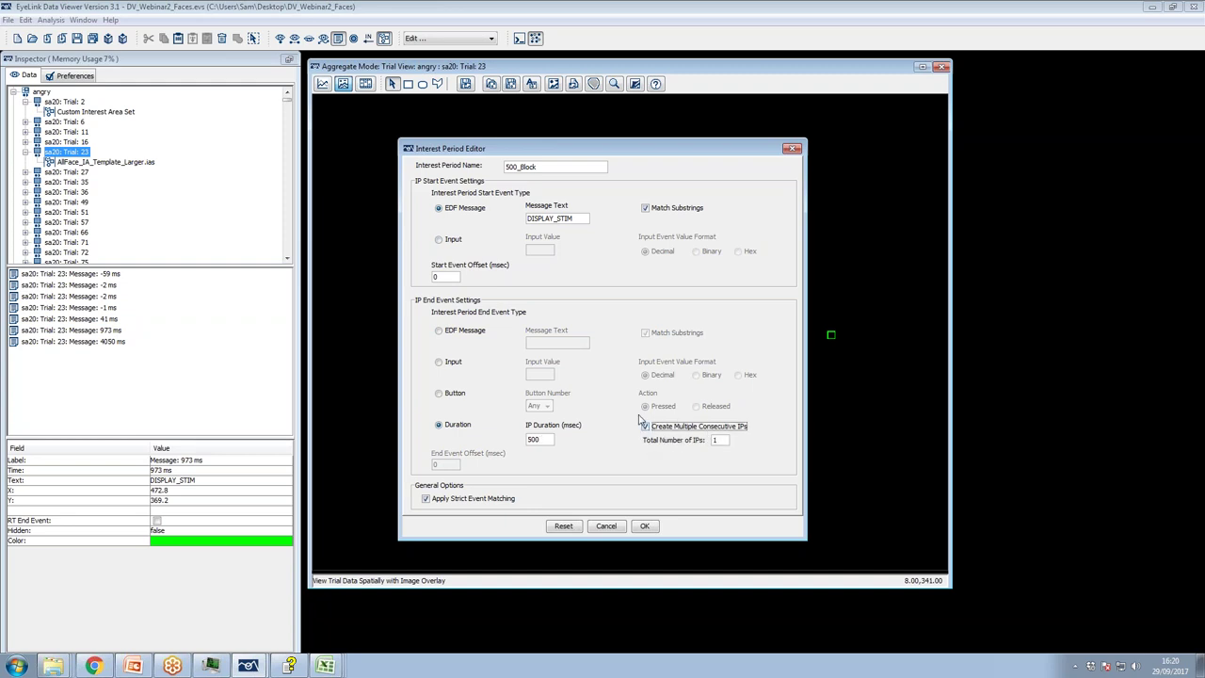
pyautogui.click(724, 439)
pyautogui.write('8')
pyautogui.click(644, 525)
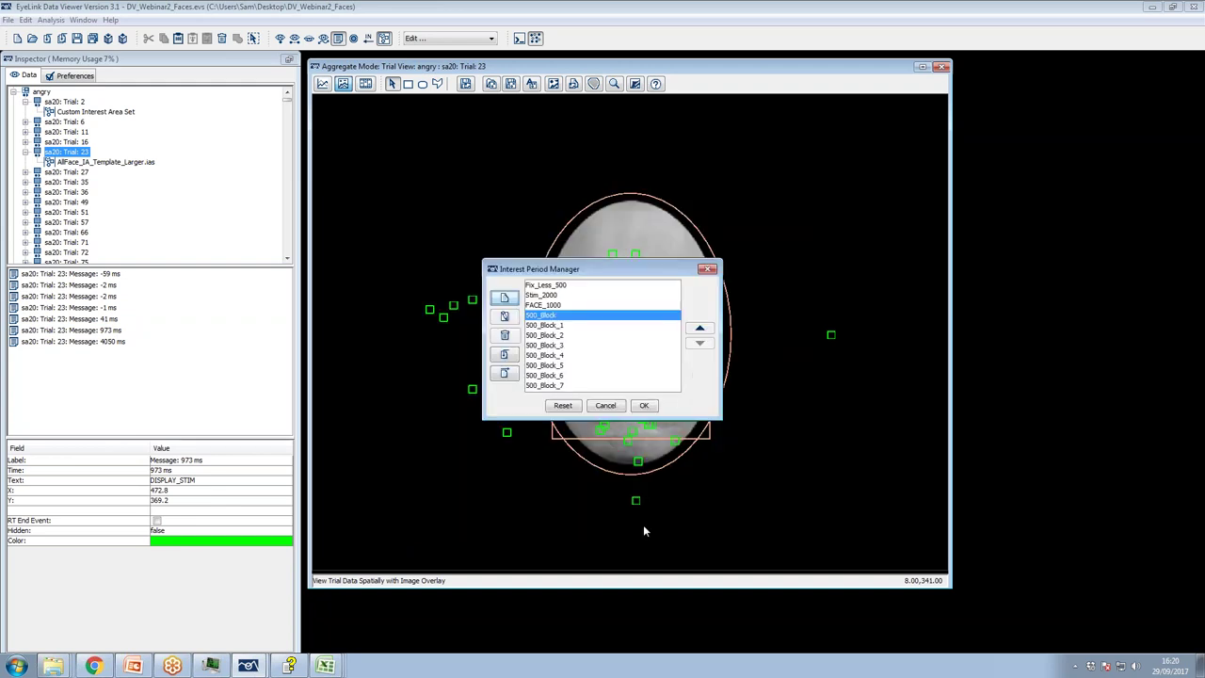
# Review the generated 500_Block periods and apply 500_Block
pyautogui.click(554, 326)
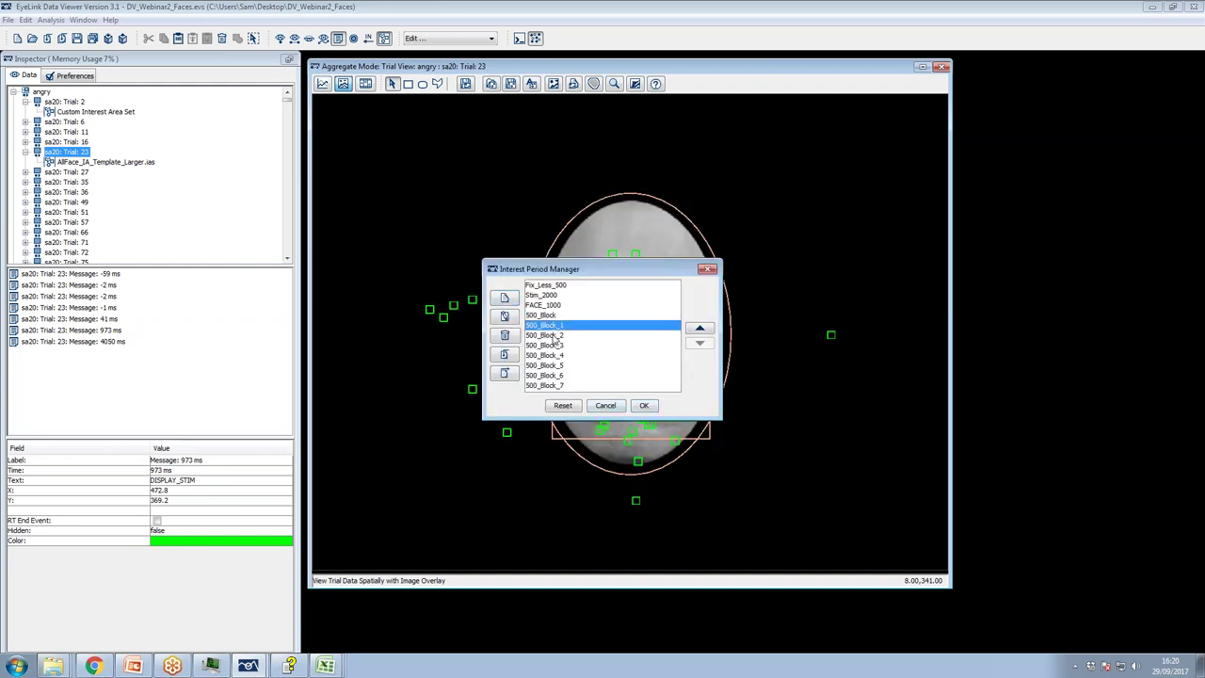
pyautogui.press('Down')
pyautogui.press('Down')
pyautogui.press('Down')
pyautogui.press('Down')
pyautogui.press('Down')
pyautogui.press('Down')
pyautogui.press('Up')
pyautogui.press('Up')
pyautogui.press('Up')
pyautogui.press('Up')
pyautogui.press('Up')
pyautogui.click(553, 317)
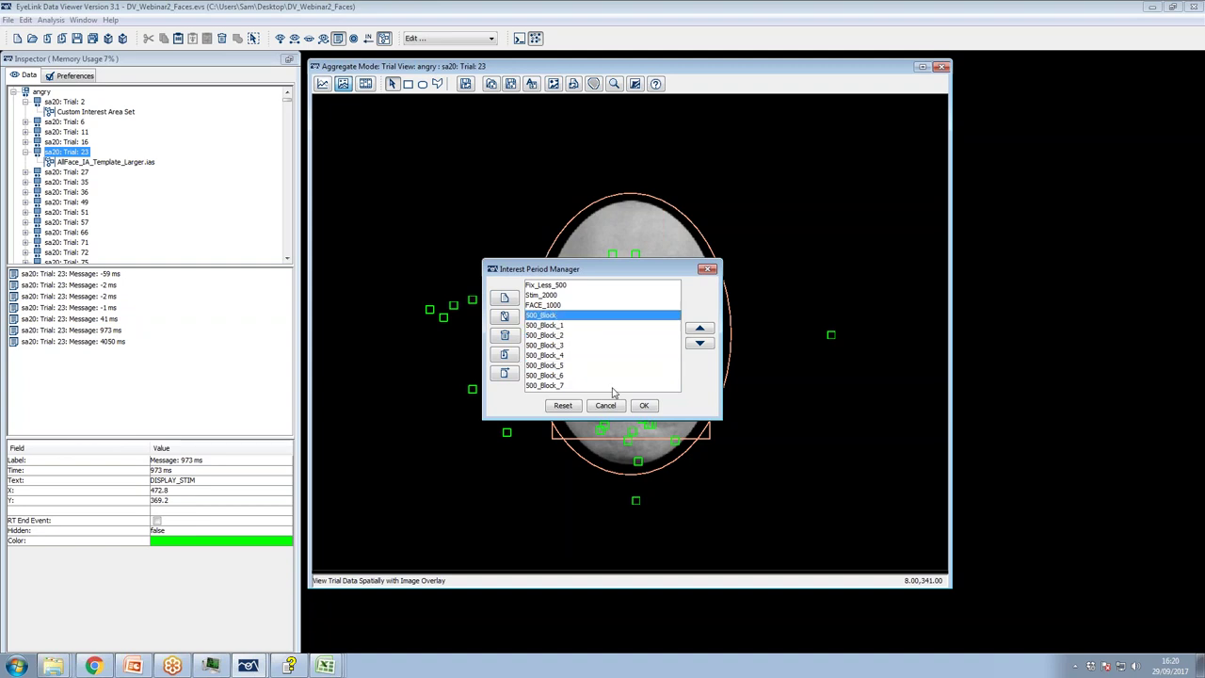
pyautogui.click(644, 406)
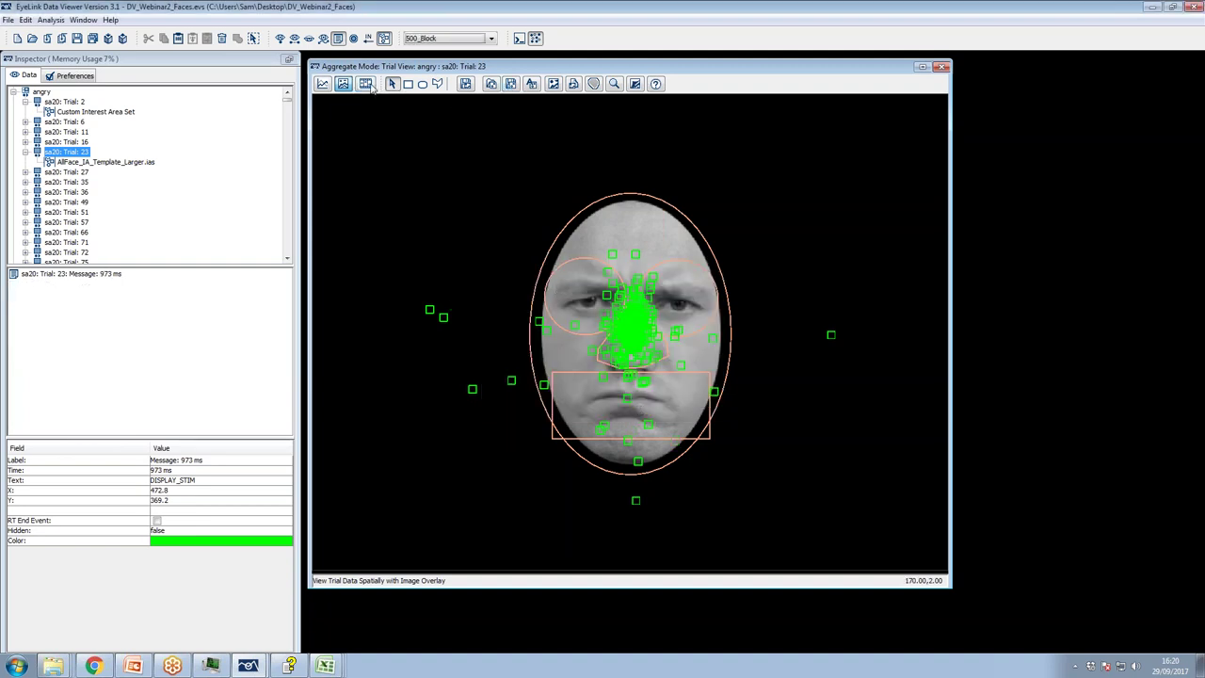
# Leave Aggregate Mode and show Trial 23's own fixations on the face
pyautogui.click(354, 37)
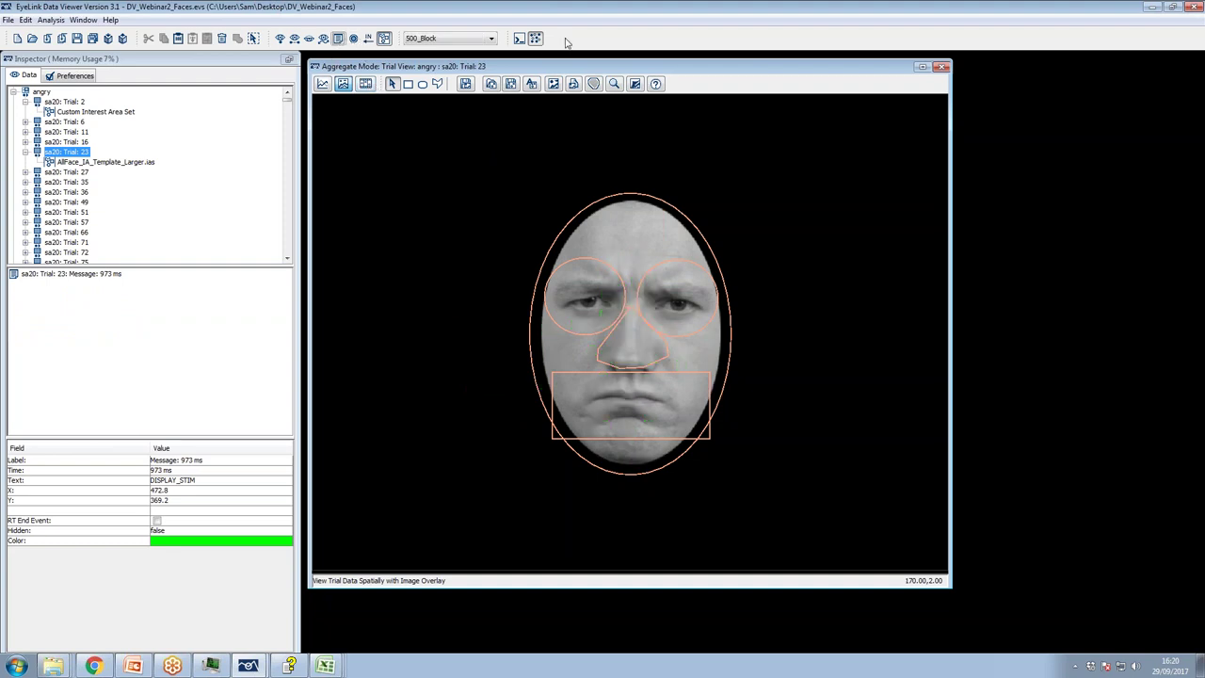
pyautogui.click(535, 39)
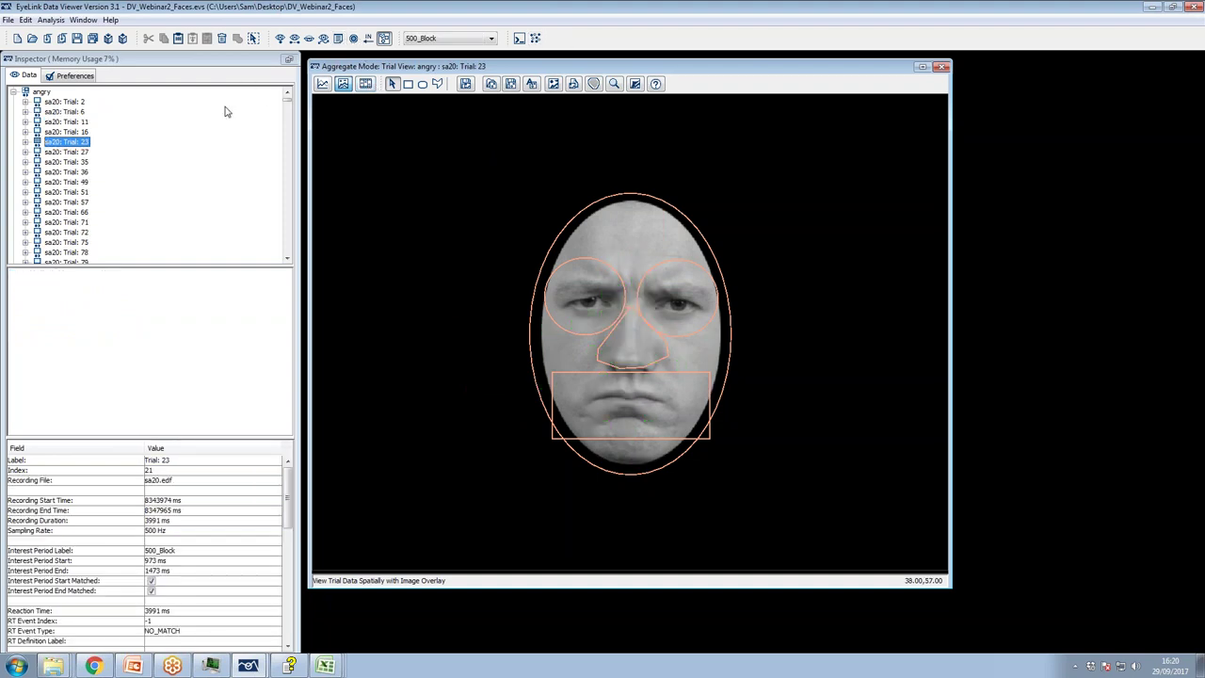
pyautogui.click(279, 38)
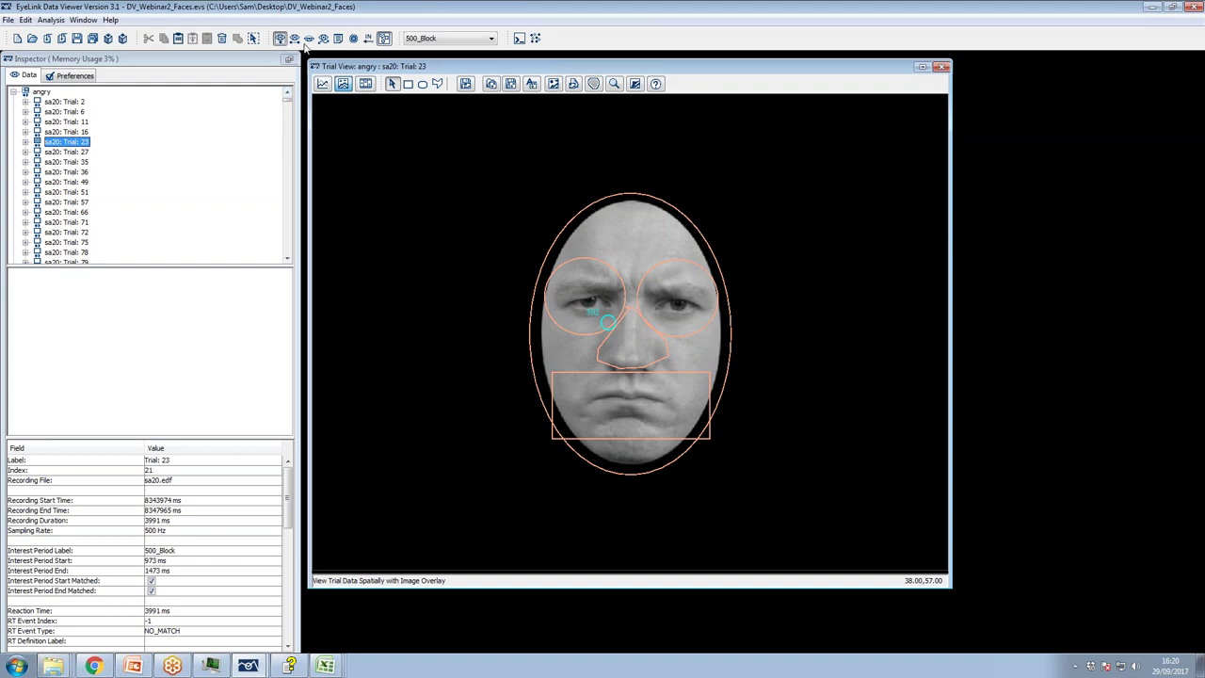
# Switch to 500_Block_1, then 500_Block_2, and display Trial 23 as a temporal graph
pyautogui.click(450, 38)
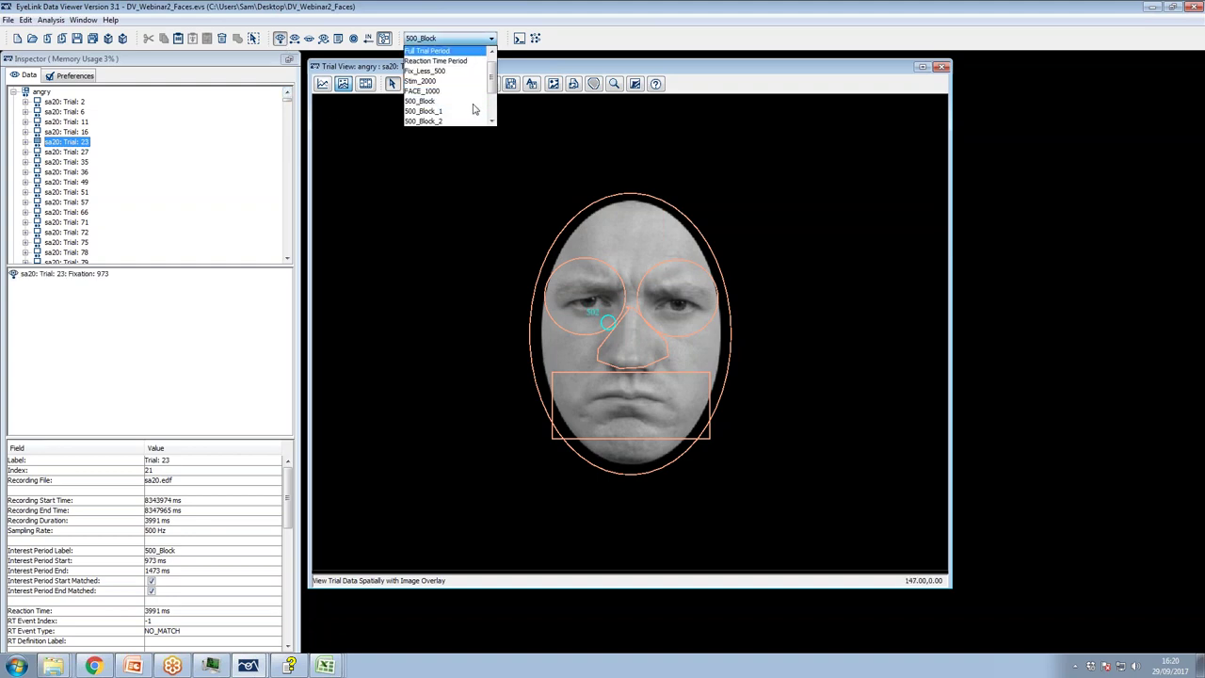
pyautogui.click(466, 115)
pyautogui.click(450, 38)
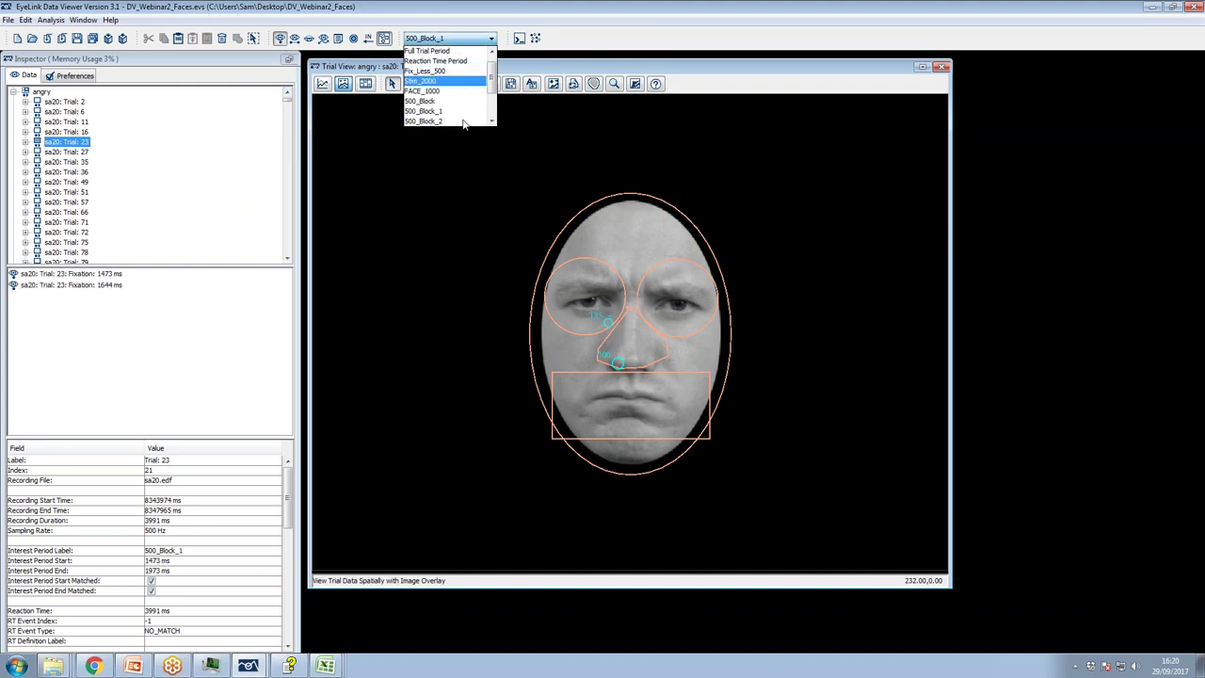
pyautogui.click(462, 119)
pyautogui.click(475, 38)
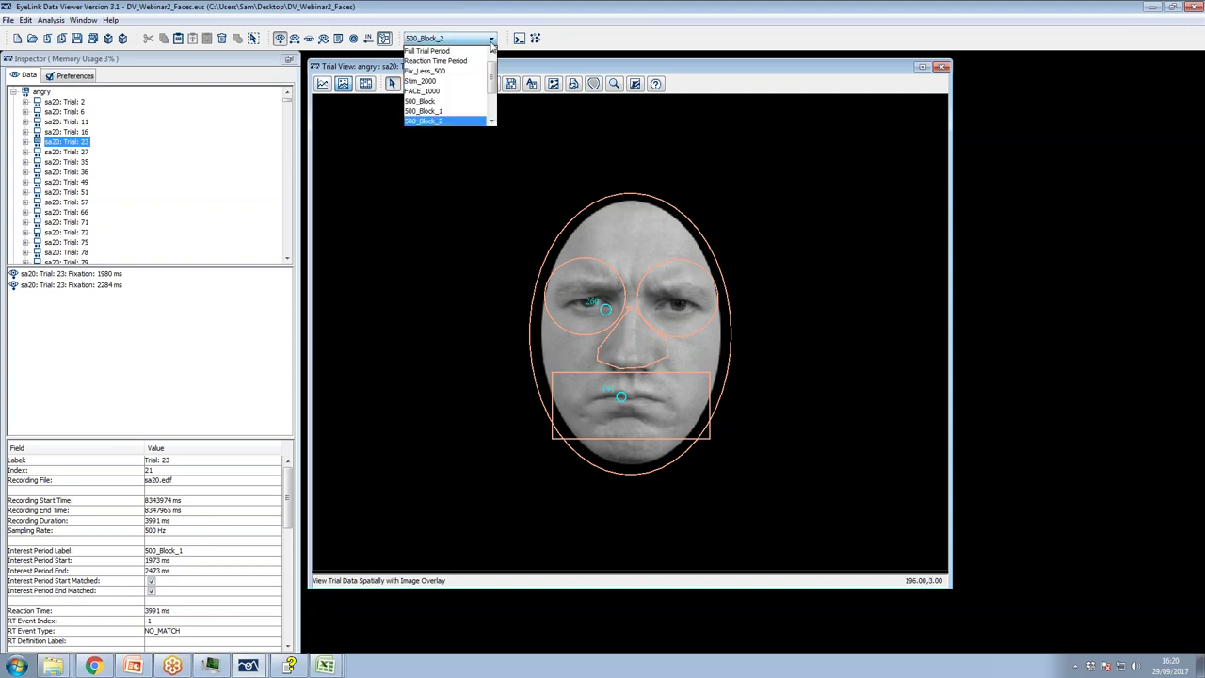
pyautogui.click(468, 120)
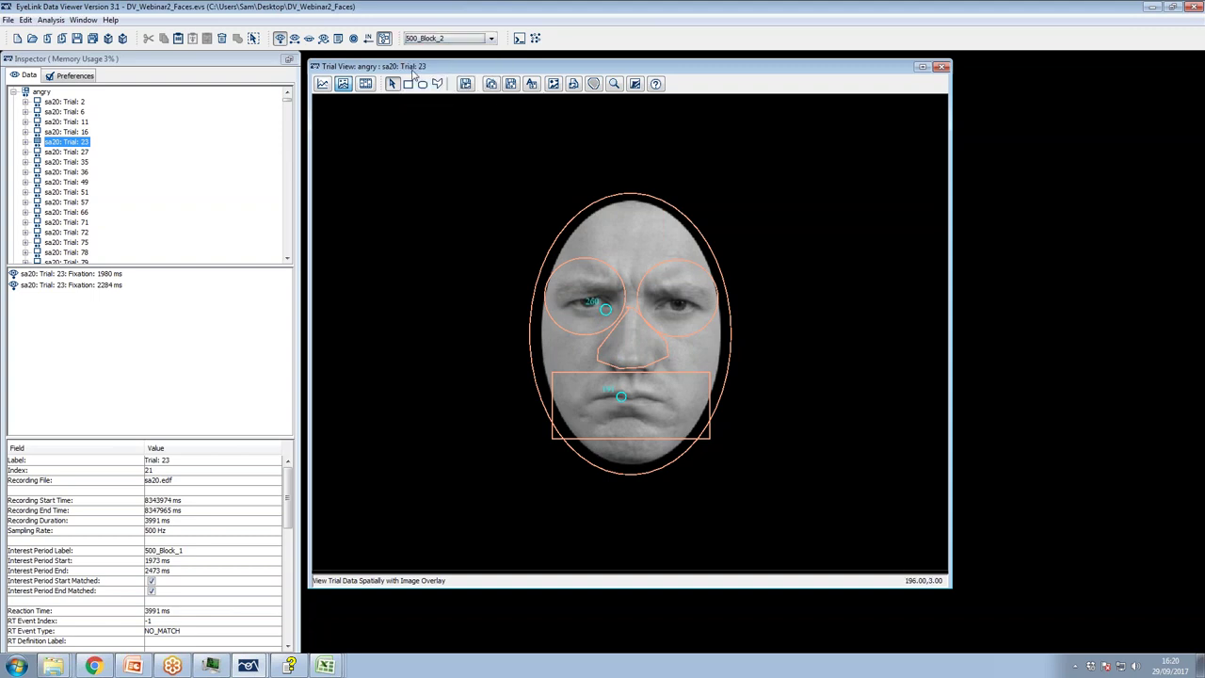
pyautogui.click(321, 84)
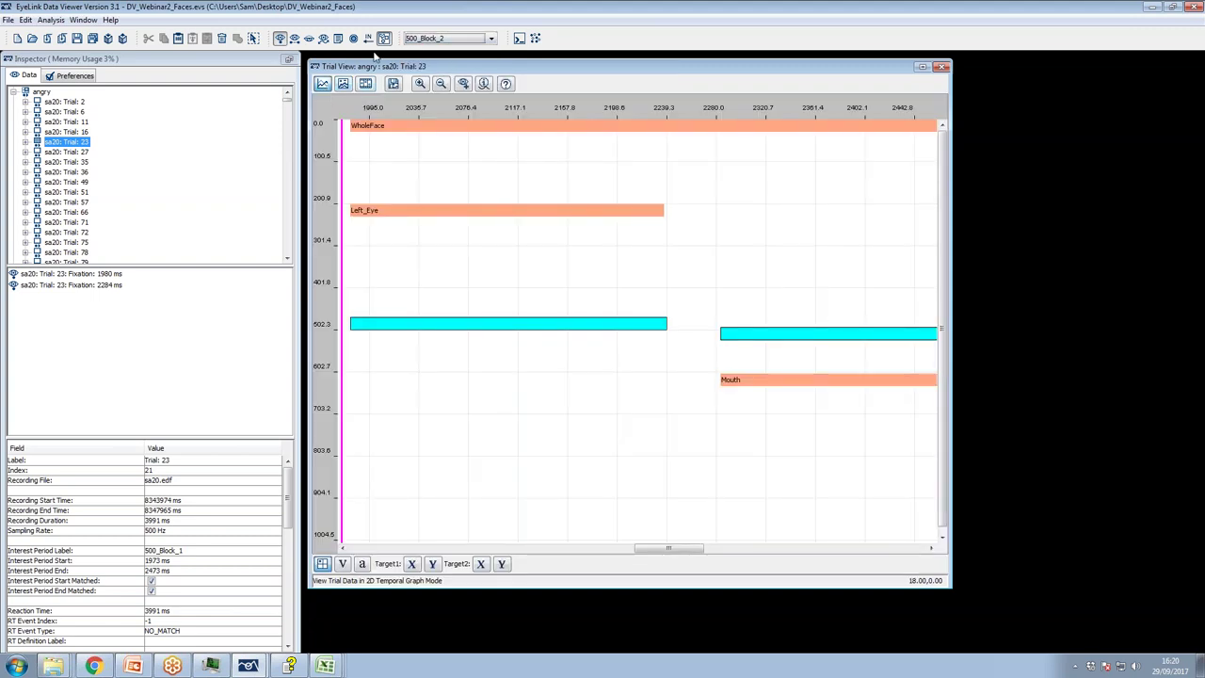
# Apply 500_Block_1, zoom out to the whole trial, and show gaze sample traces
pyautogui.click(416, 40)
pyautogui.click(423, 101)
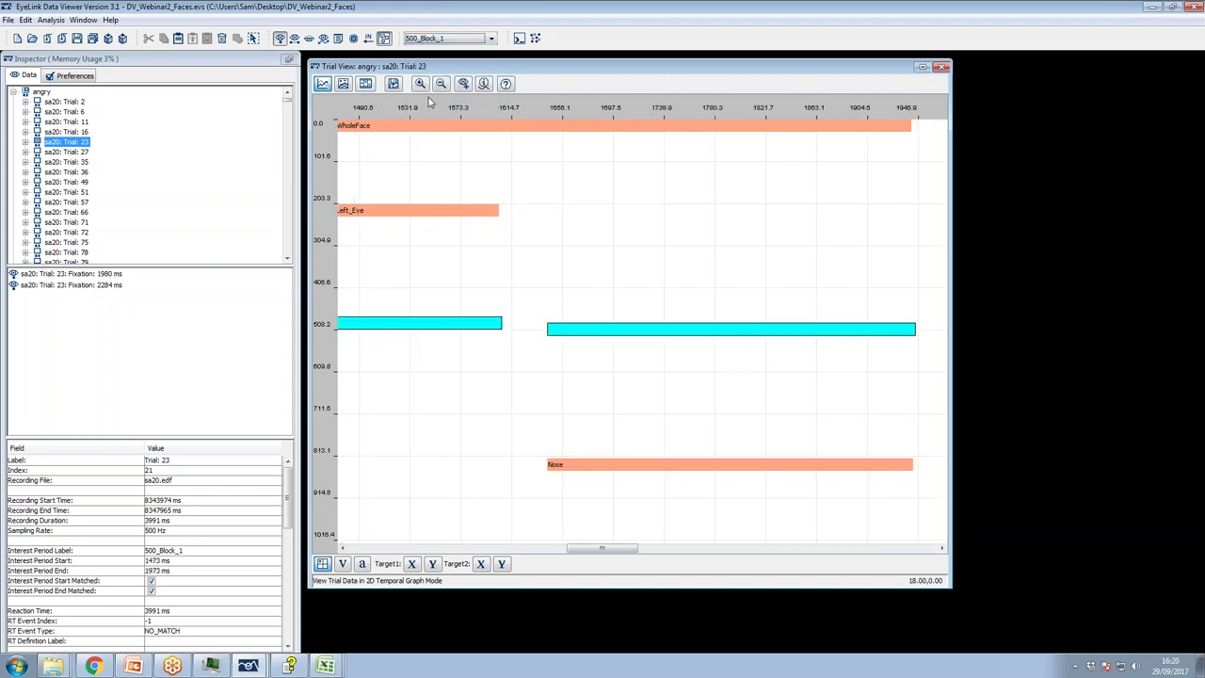
pyautogui.click(440, 83)
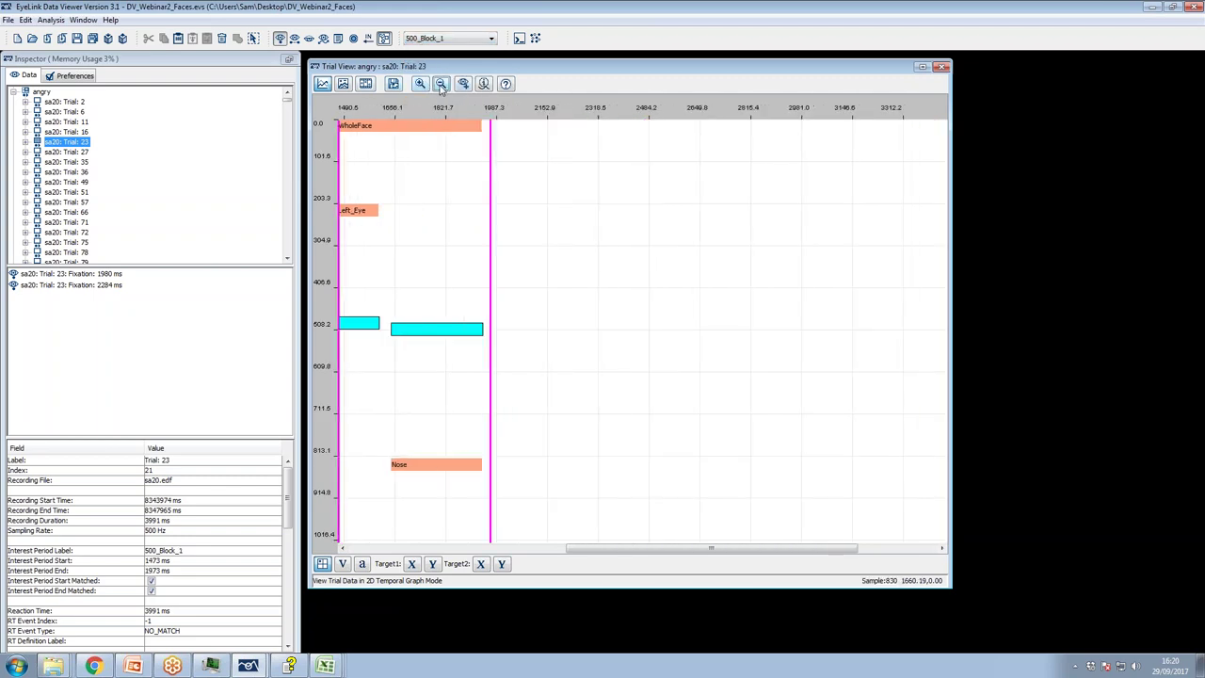
pyautogui.click(440, 84)
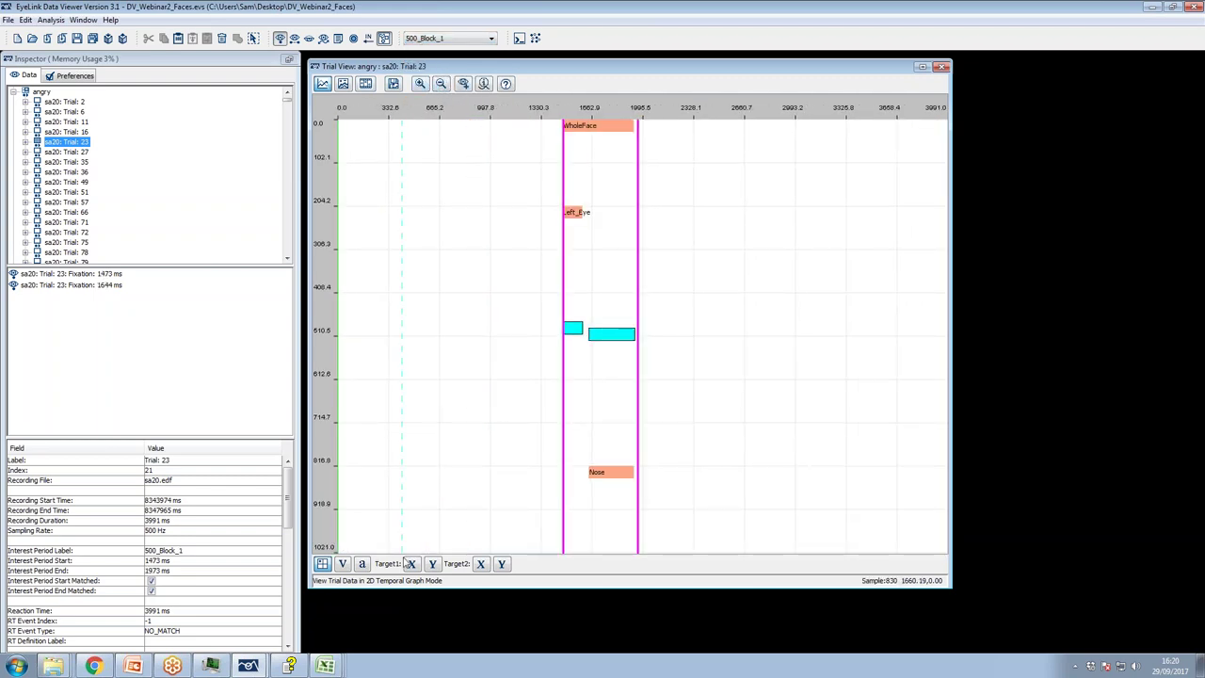
pyautogui.click(322, 38)
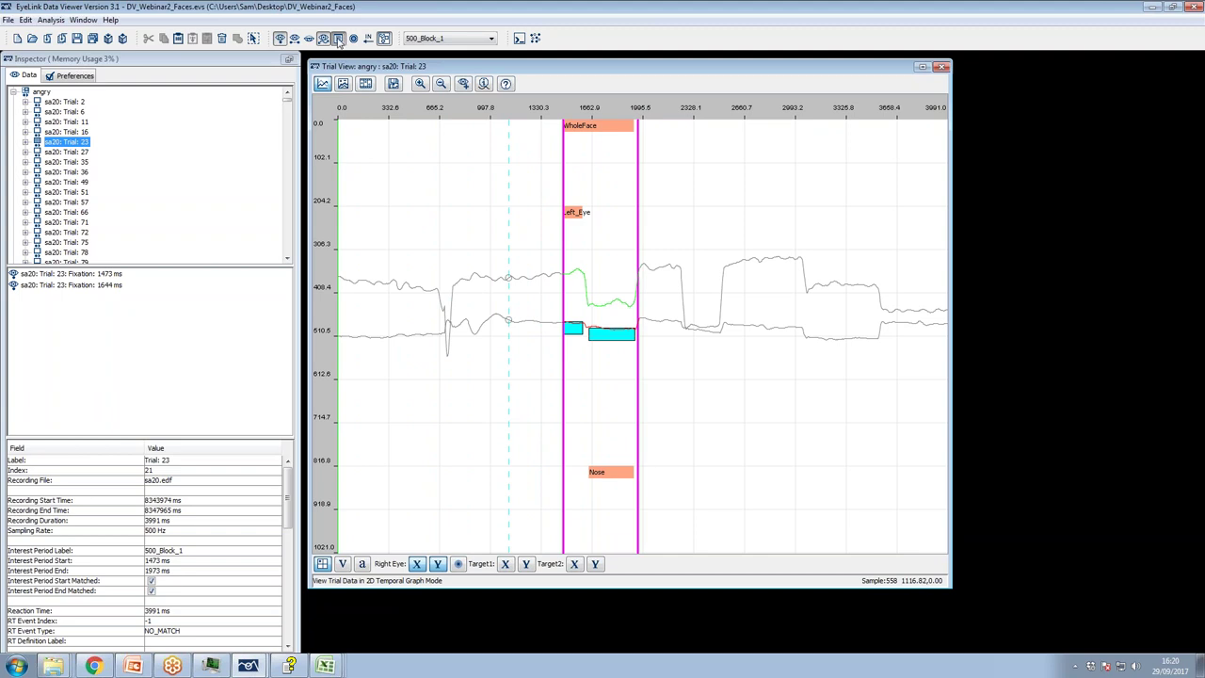
# Switch to 500_Block, zoom out to the full 0–3991 ms trial, and show message events
pyautogui.click(475, 43)
pyautogui.click(461, 100)
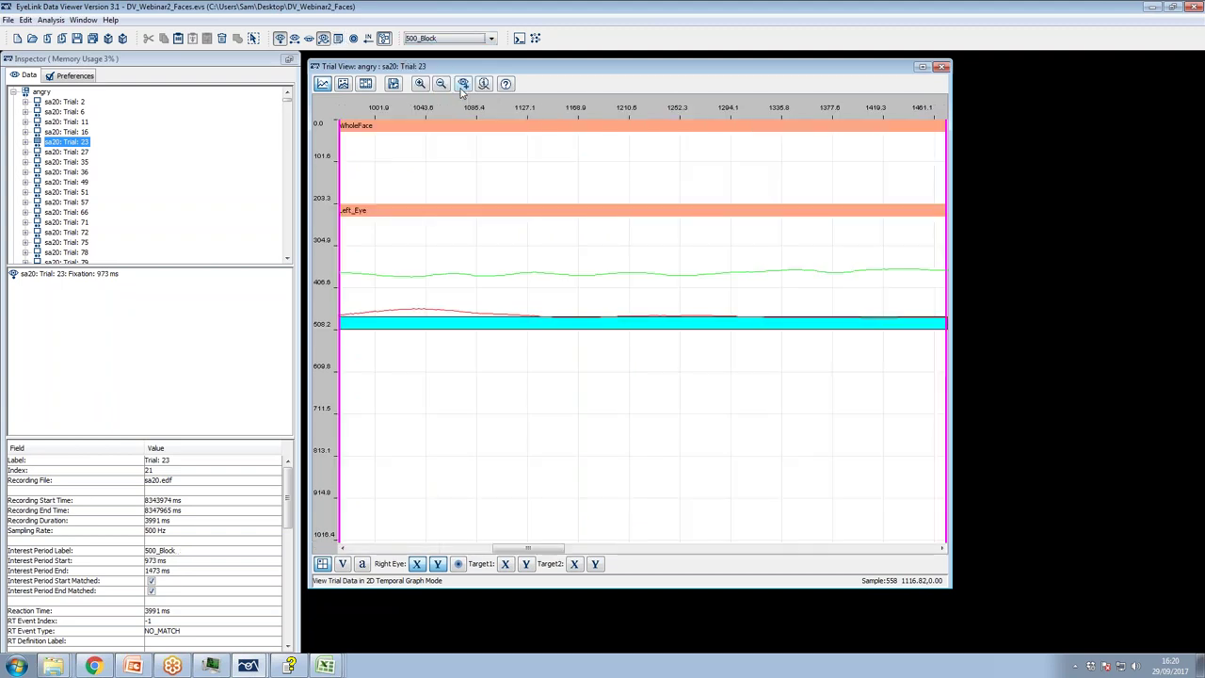
pyautogui.click(441, 84)
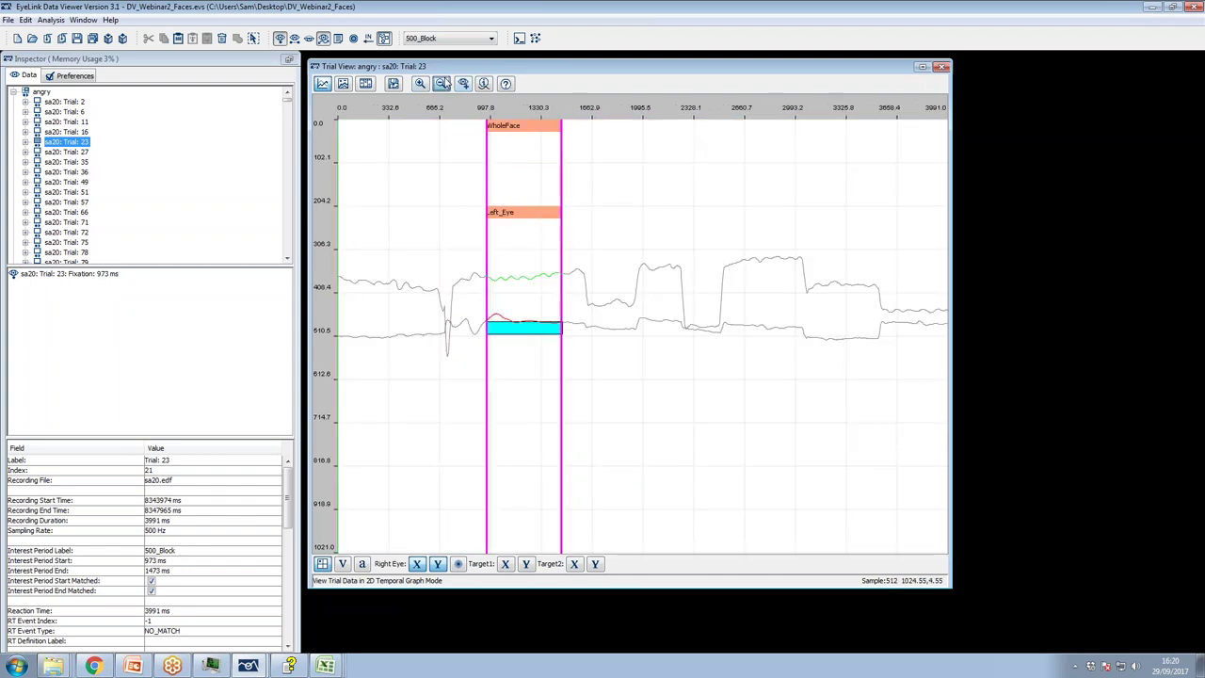
pyautogui.click(343, 41)
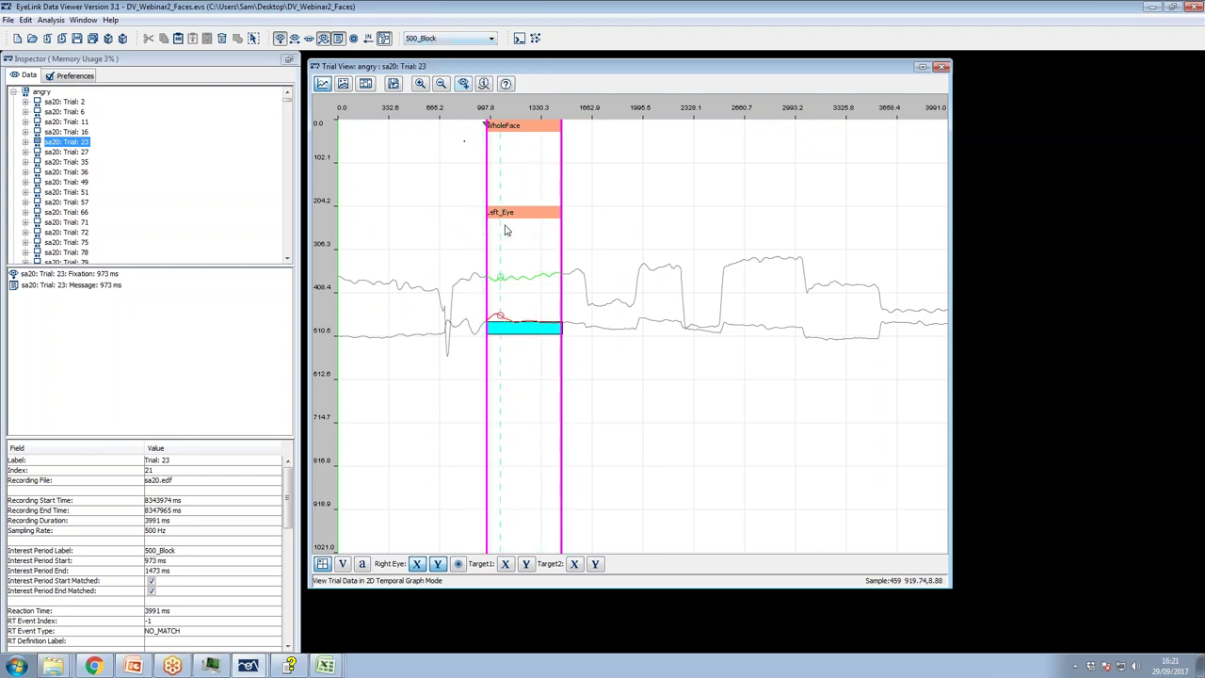
# Reapply 500_Block_1 (1473–1973 ms) over the whole-trial graph view
pyautogui.click(467, 39)
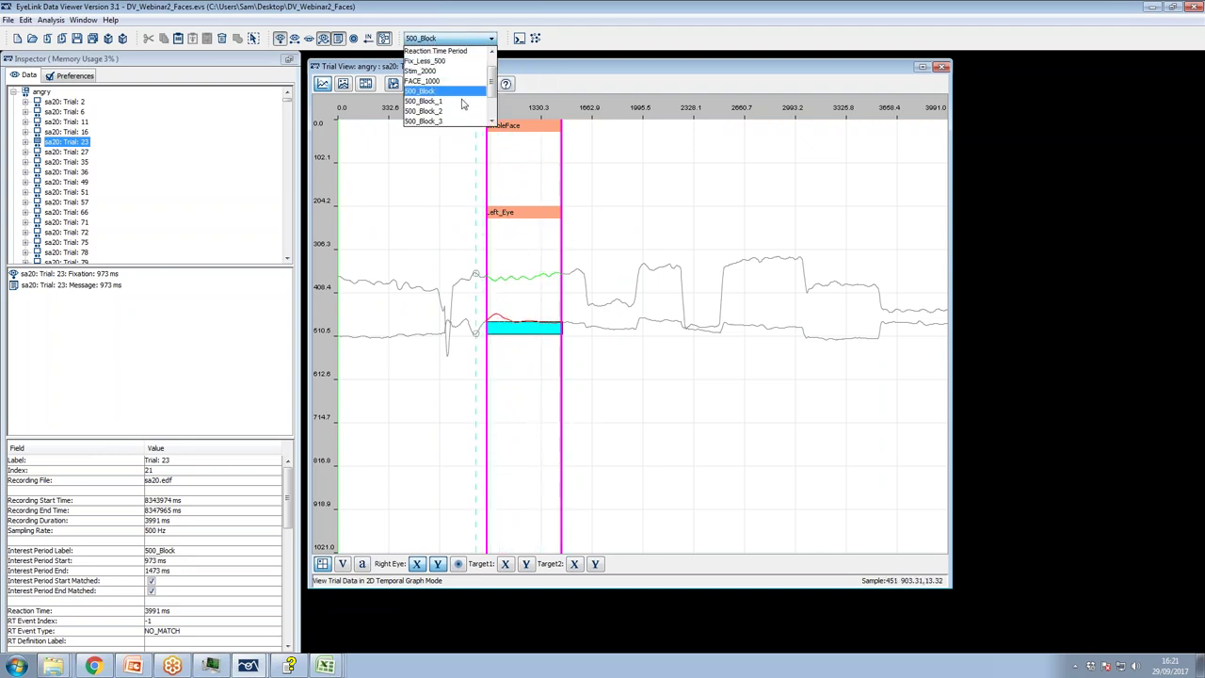
pyautogui.click(464, 100)
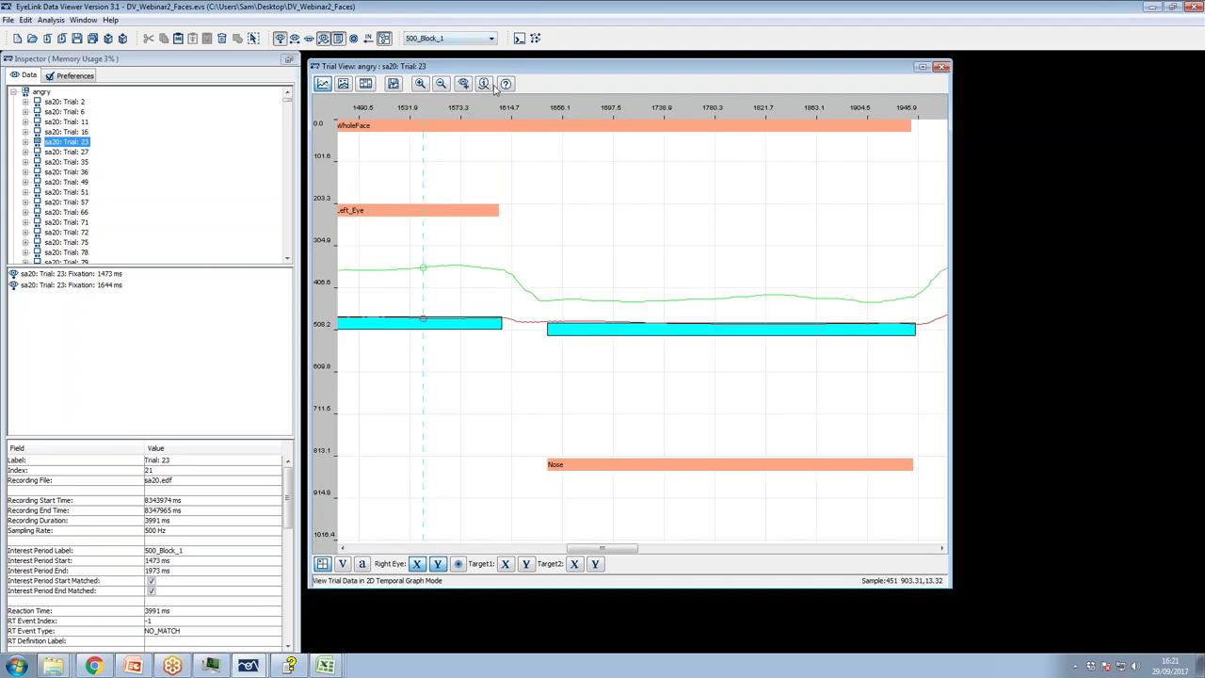
pyautogui.click(441, 84)
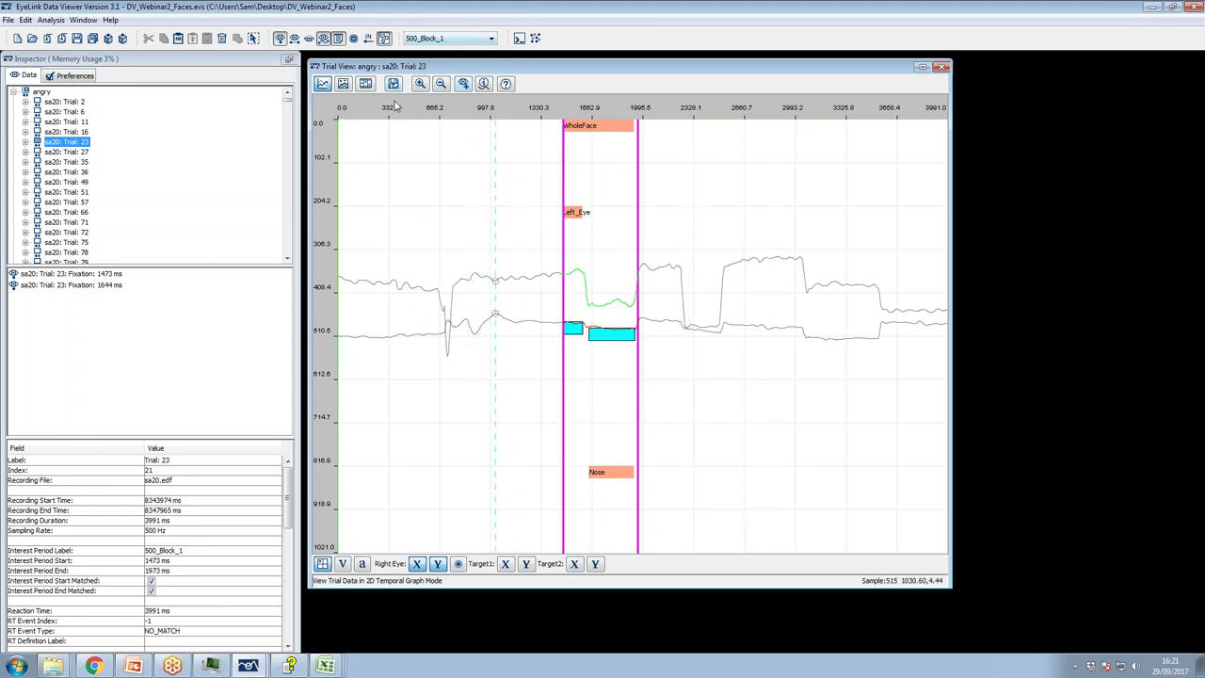
pyautogui.moveTo(361, 69); pyautogui.dragTo(358, 66)
pyautogui.click(49, 20)
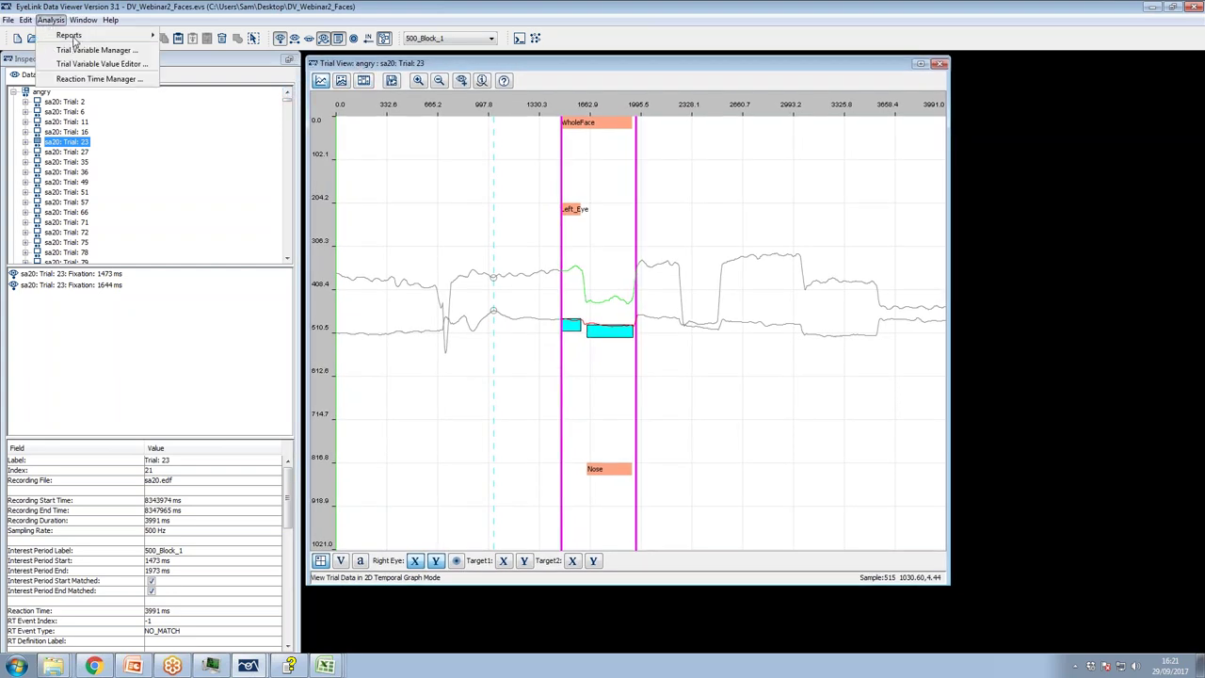
# Start an interest area report with IA_DWELL_TIME and IA_FIXATION_COUNT variables
pyautogui.moveTo(92, 37)
pyautogui.click(197, 79)
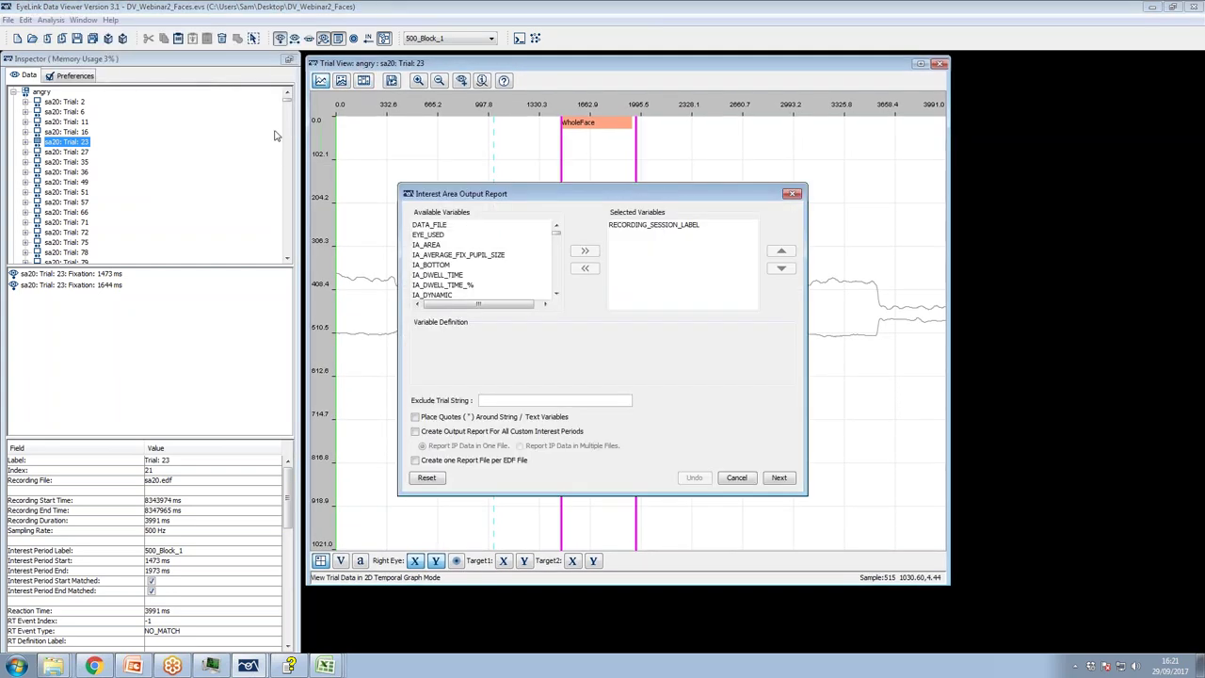
pyautogui.click(441, 274)
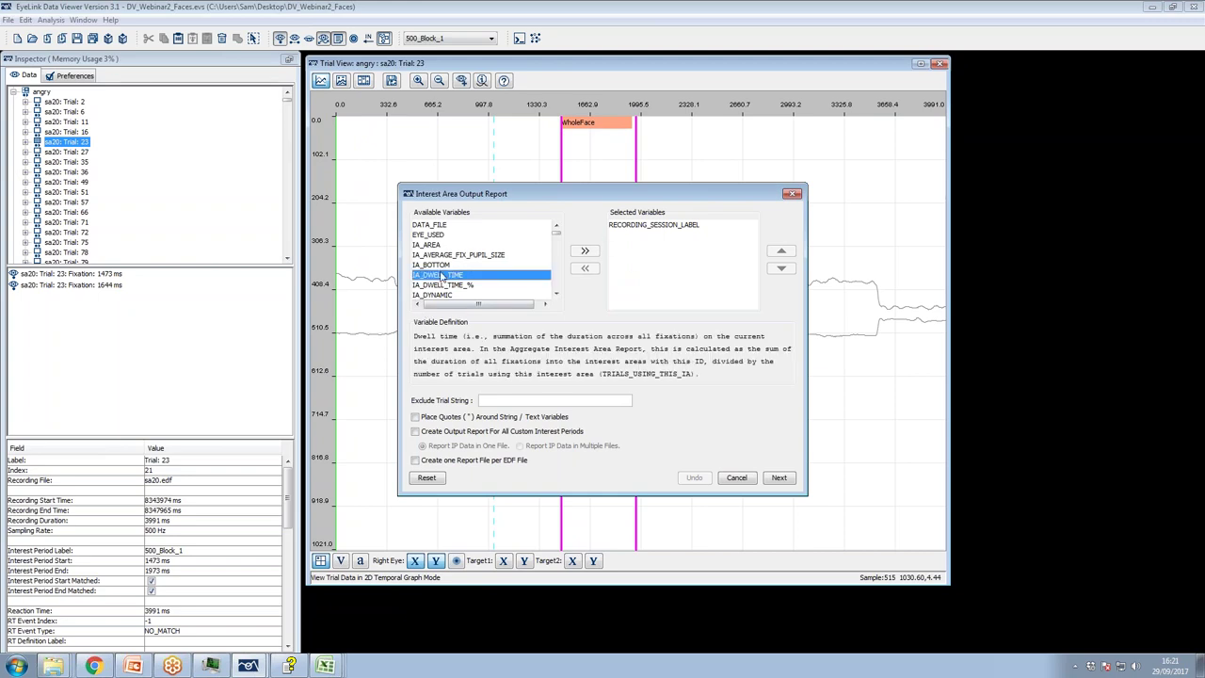
pyautogui.click(578, 251)
pyautogui.scroll(-6, 445, 292)
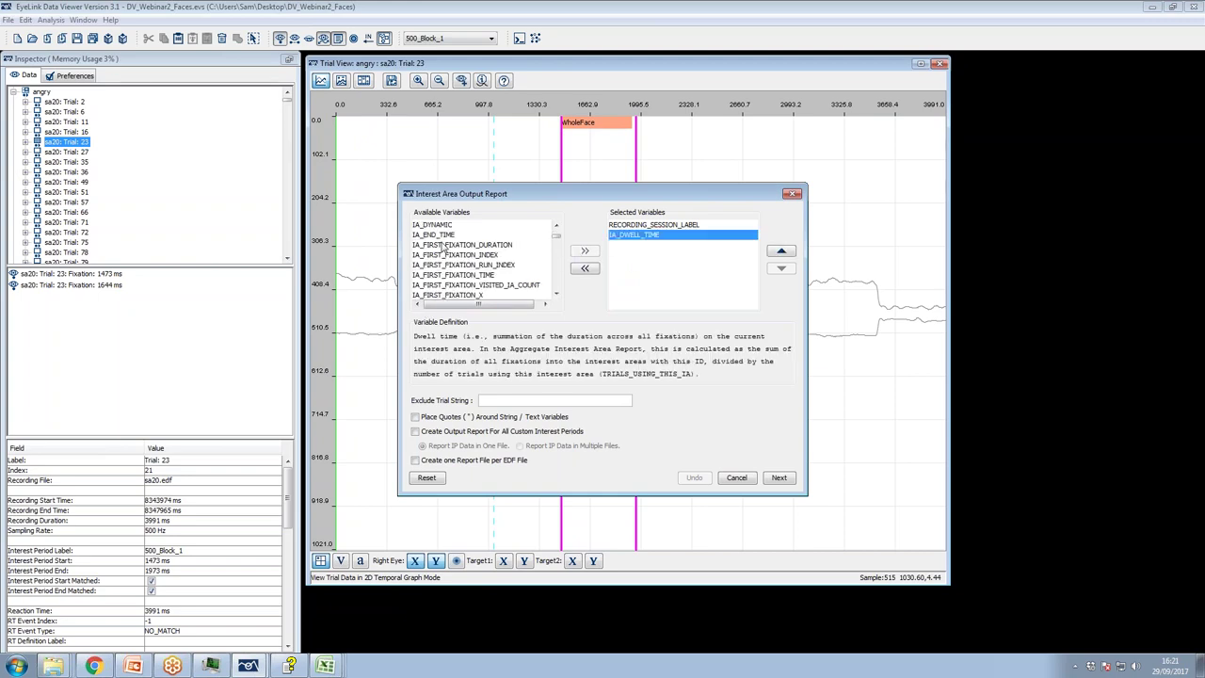
pyautogui.click(445, 284)
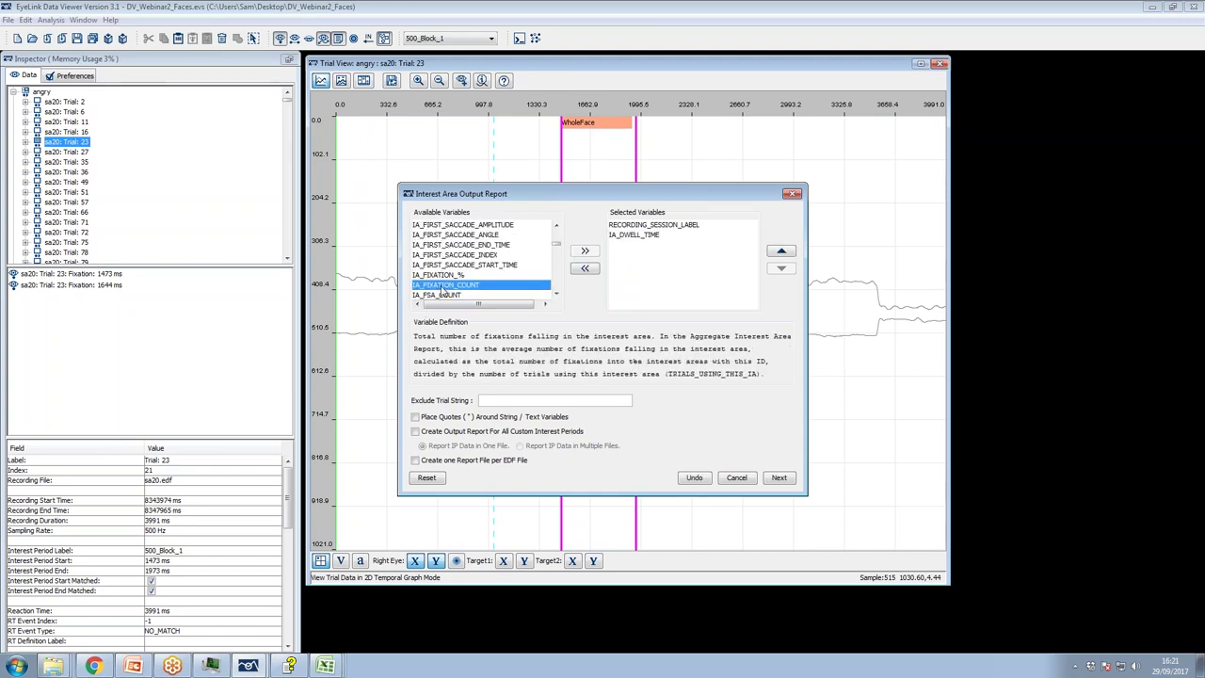
pyautogui.click(584, 251)
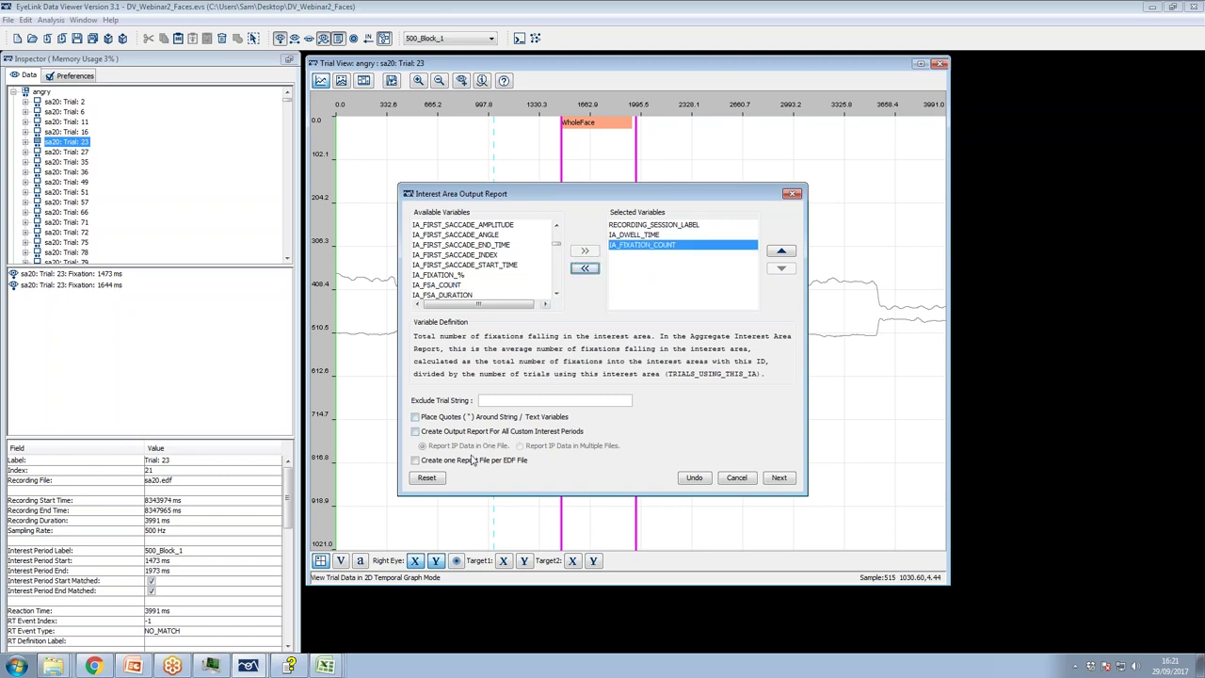
# Include all custom interest periods, compare one-file and multiple-files output, then cancel the report
pyautogui.click(415, 431)
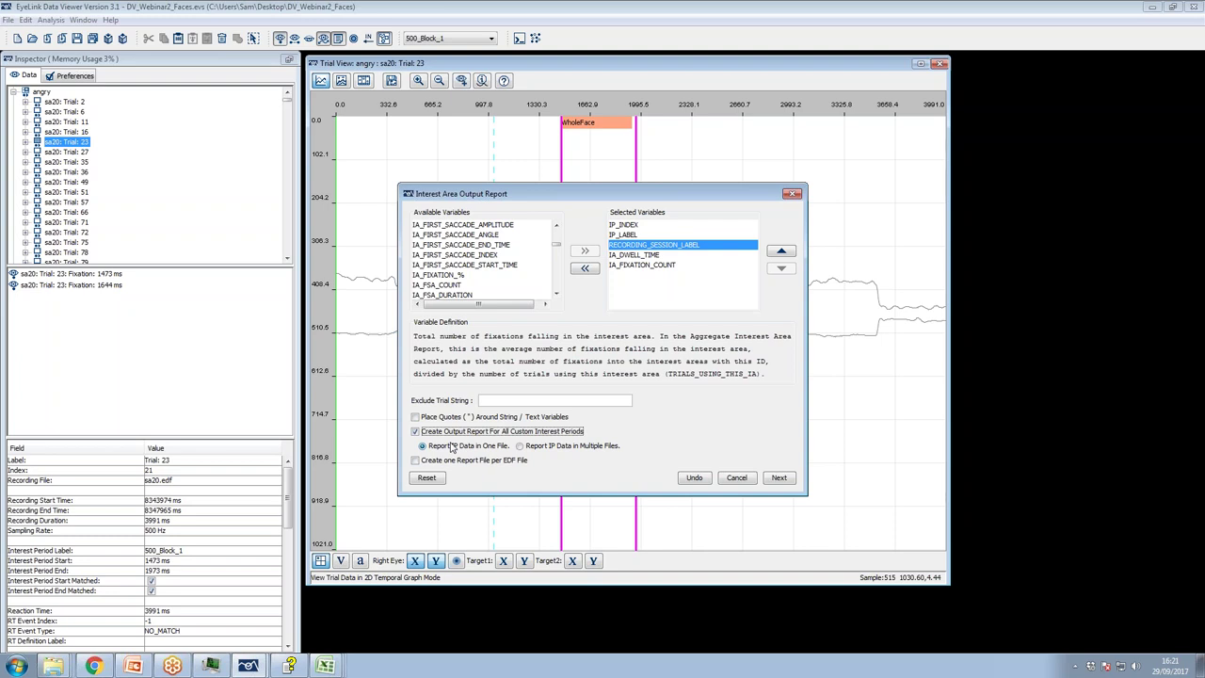
pyautogui.click(524, 448)
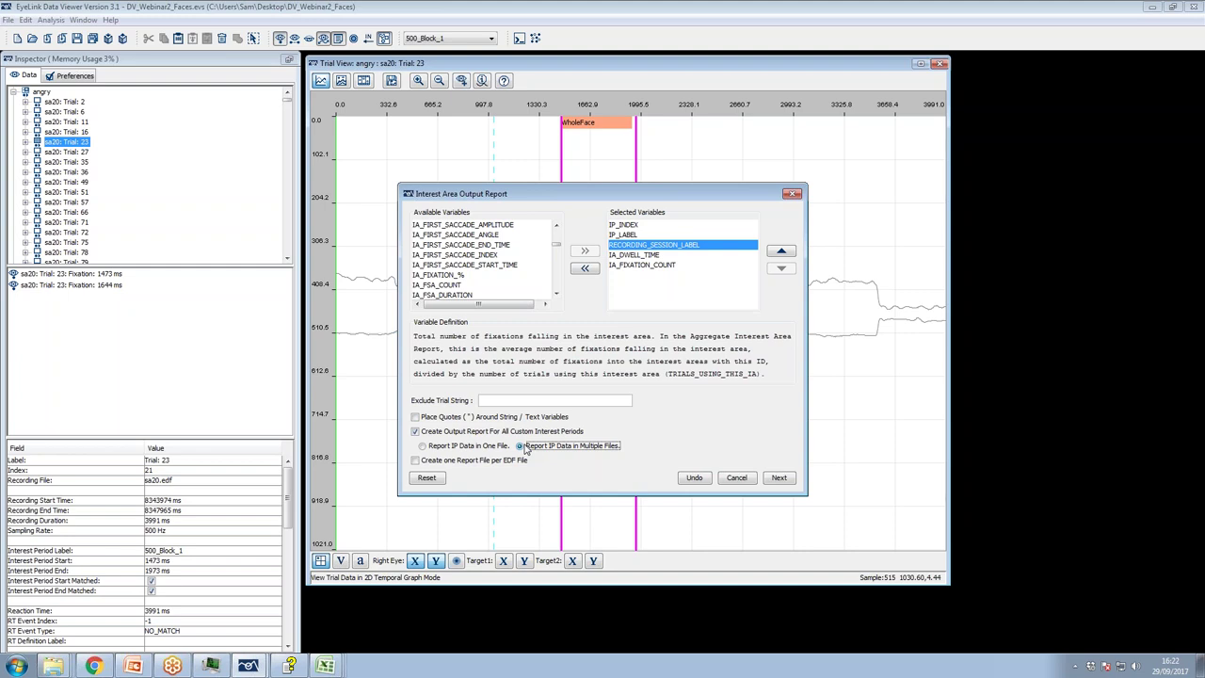
pyautogui.click(423, 448)
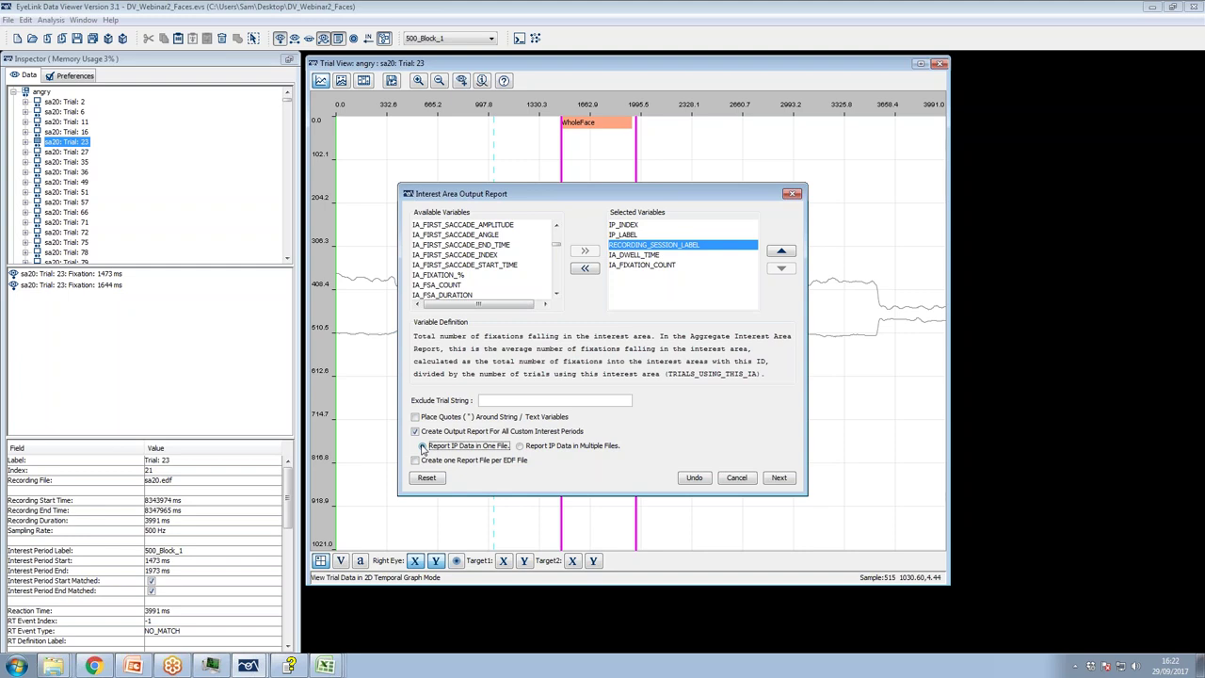
pyautogui.click(519, 448)
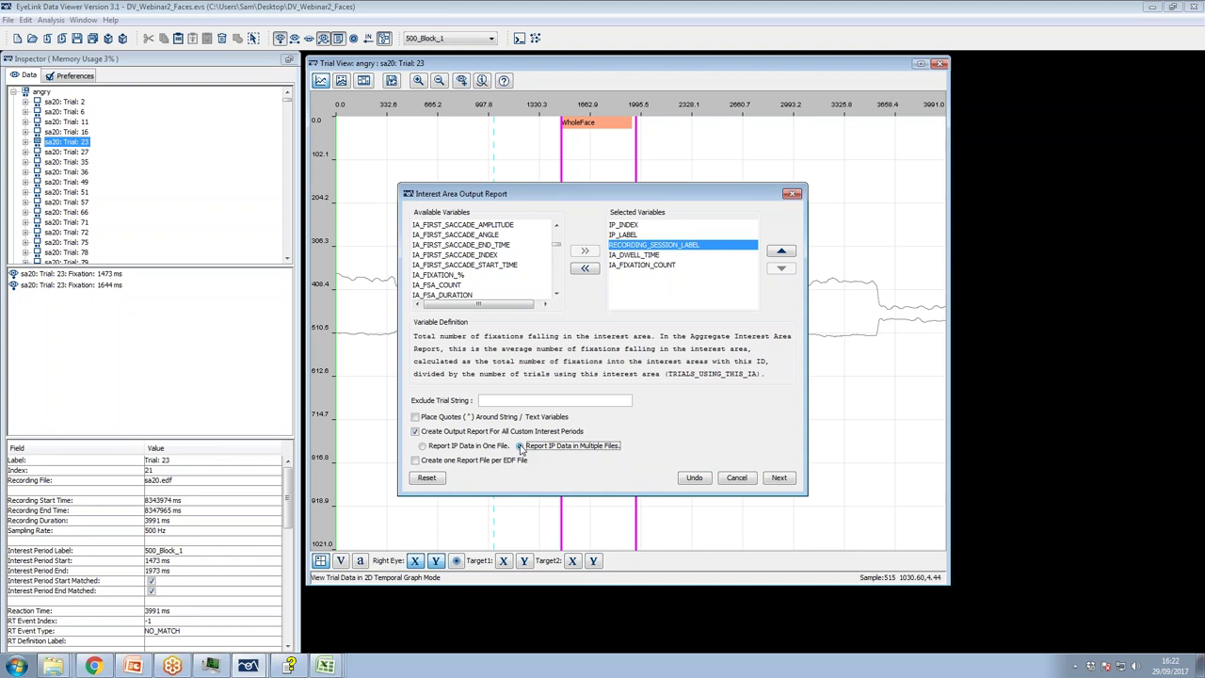
pyautogui.click(737, 478)
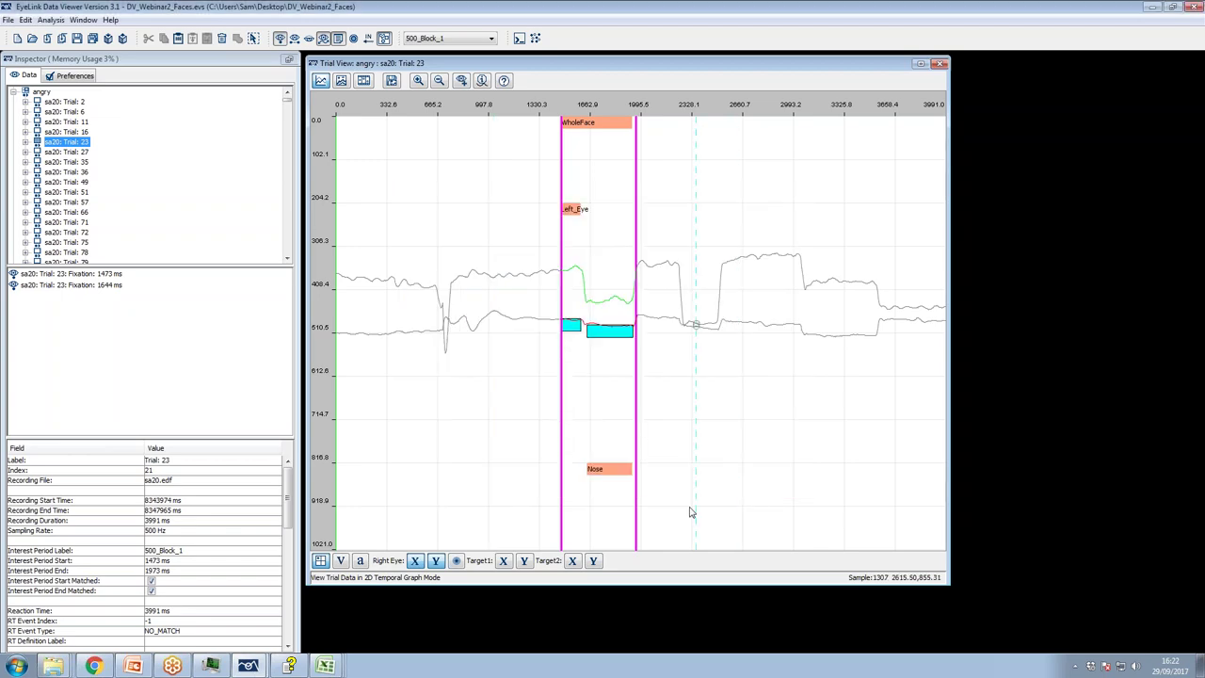
# Show slide 20, 'Data Viewer: Event Editing', then return to the DV_Webinar2_VW Data Viewer project
pyautogui.click(136, 666)
pyautogui.scroll(-1, 150, 467)
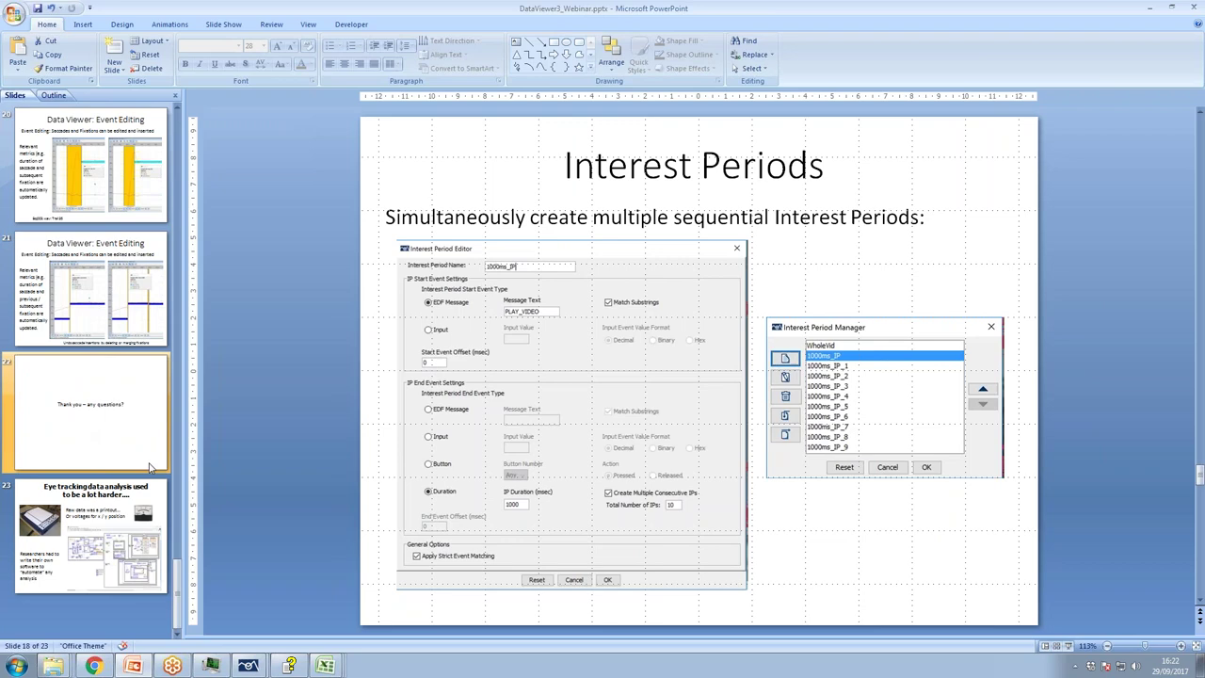
pyautogui.scroll(1, 139, 453)
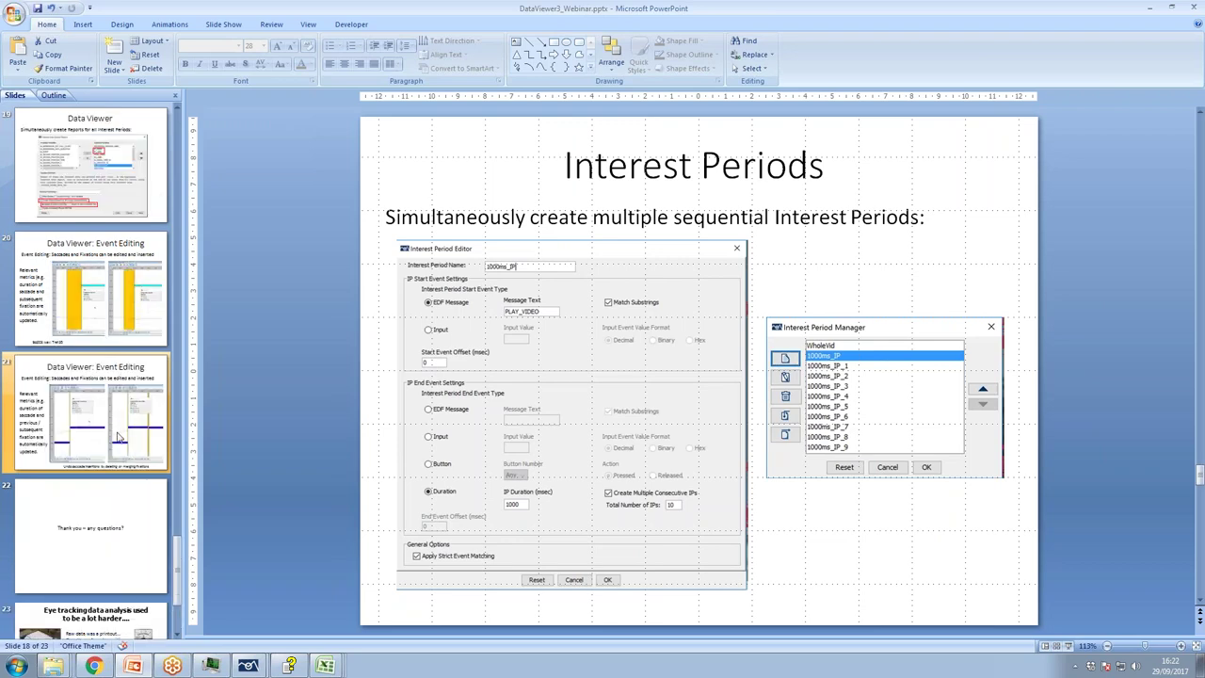
pyautogui.click(106, 321)
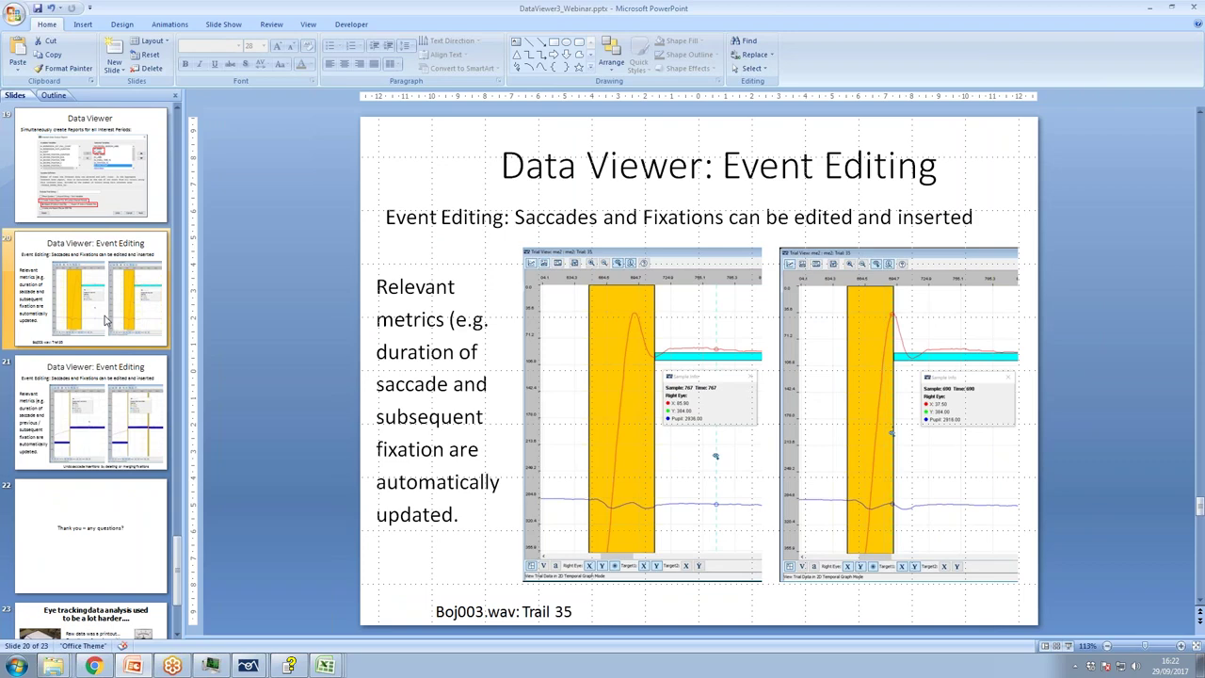
pyautogui.click(290, 664)
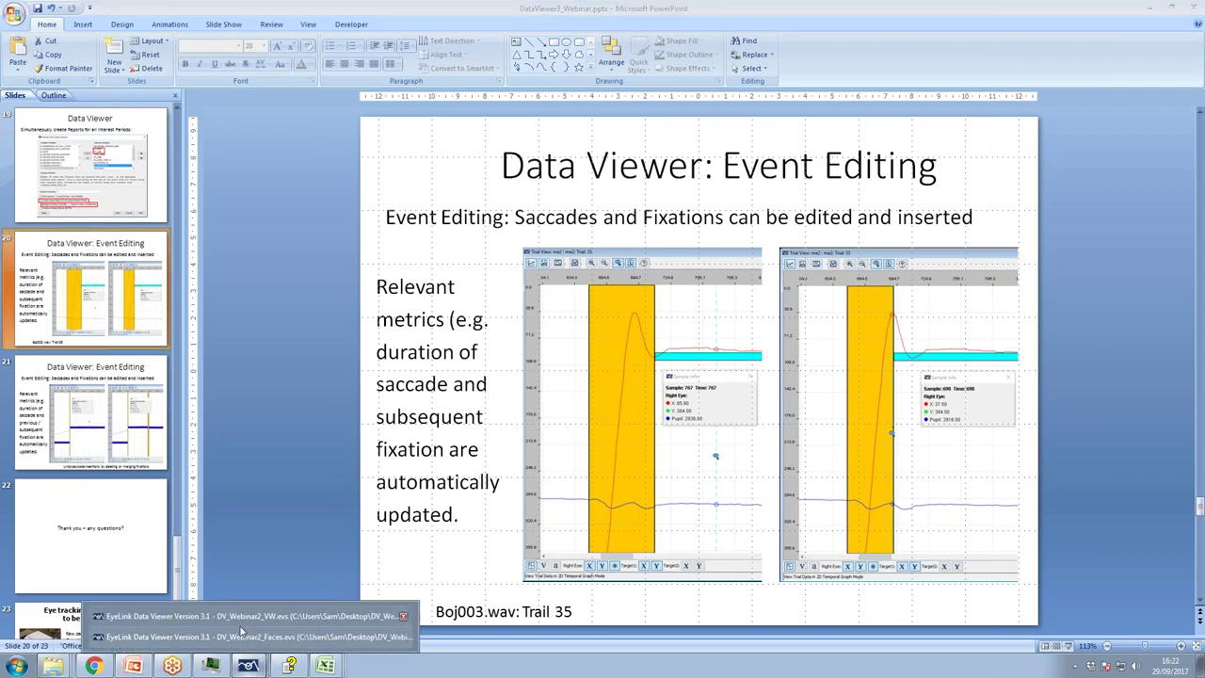
pyautogui.click(216, 634)
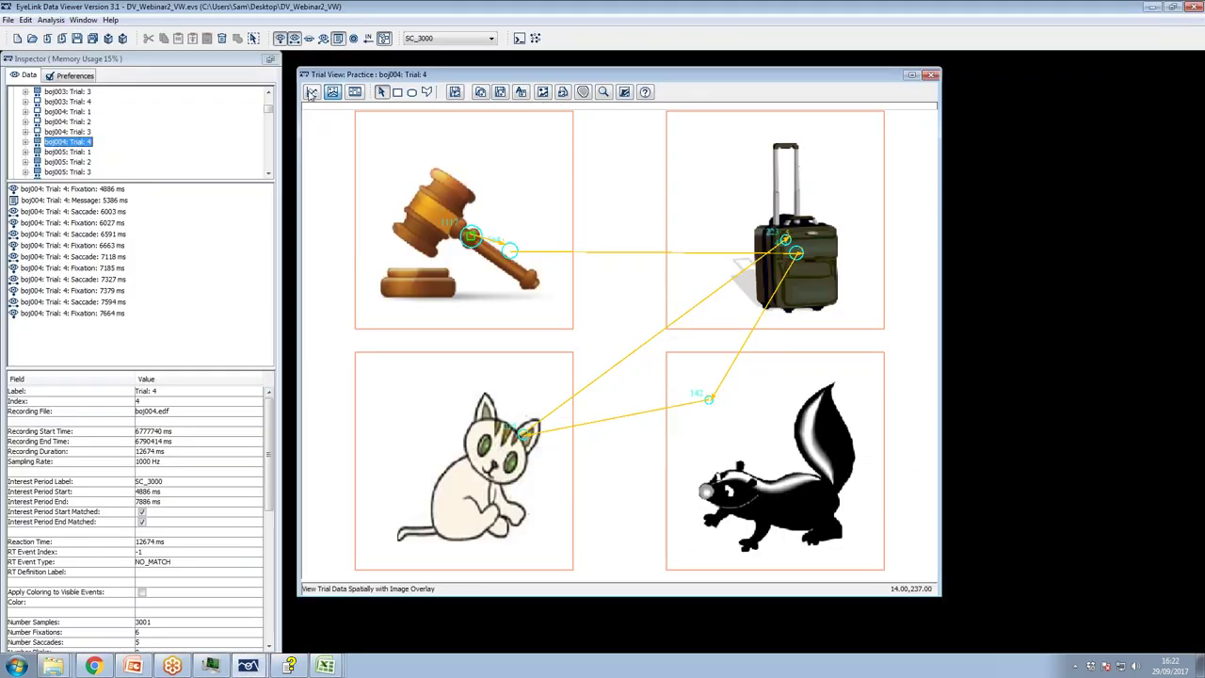
# Show the Full Trial Period temporal graph with right-eye X/Y gaze traces and saccades
pyautogui.click(312, 91)
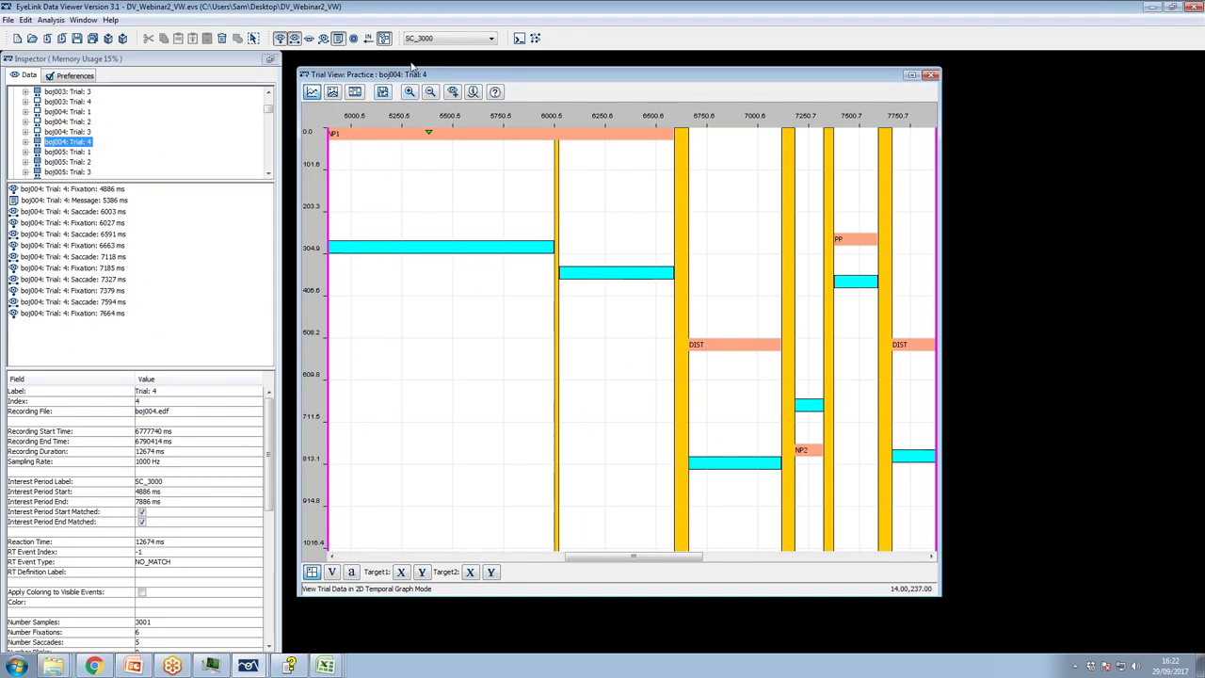
pyautogui.click(440, 41)
pyautogui.click(438, 61)
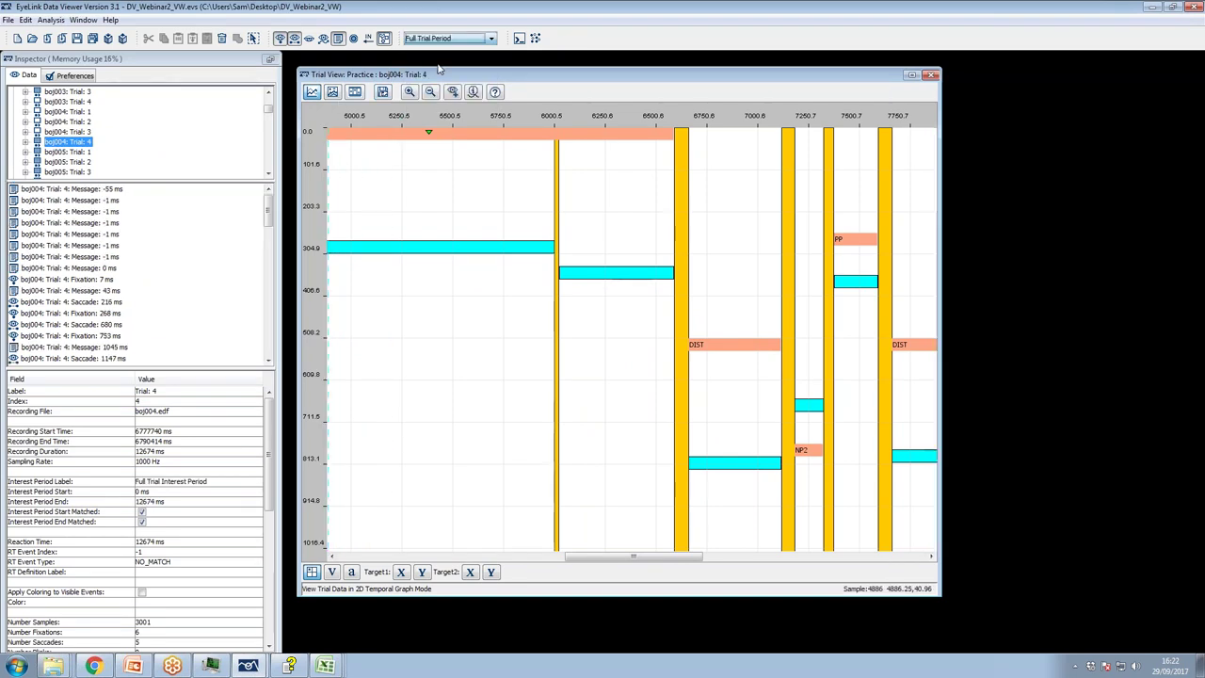
pyautogui.click(294, 38)
pyautogui.click(322, 39)
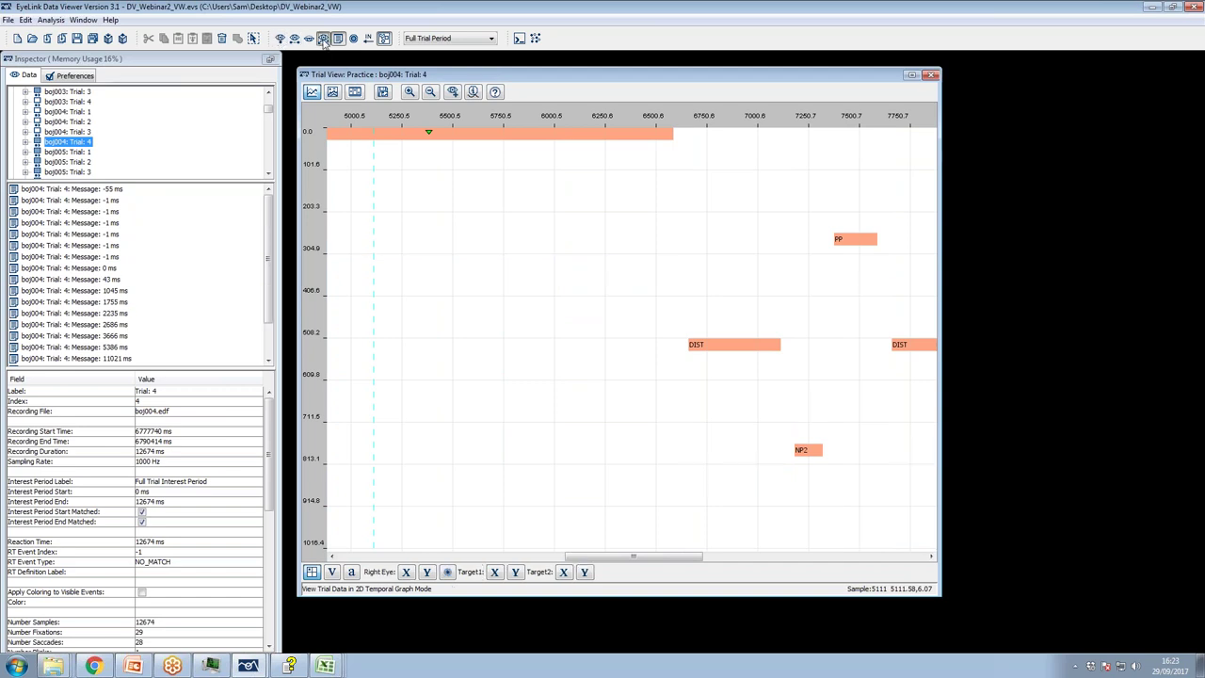
pyautogui.click(406, 572)
pyautogui.click(427, 572)
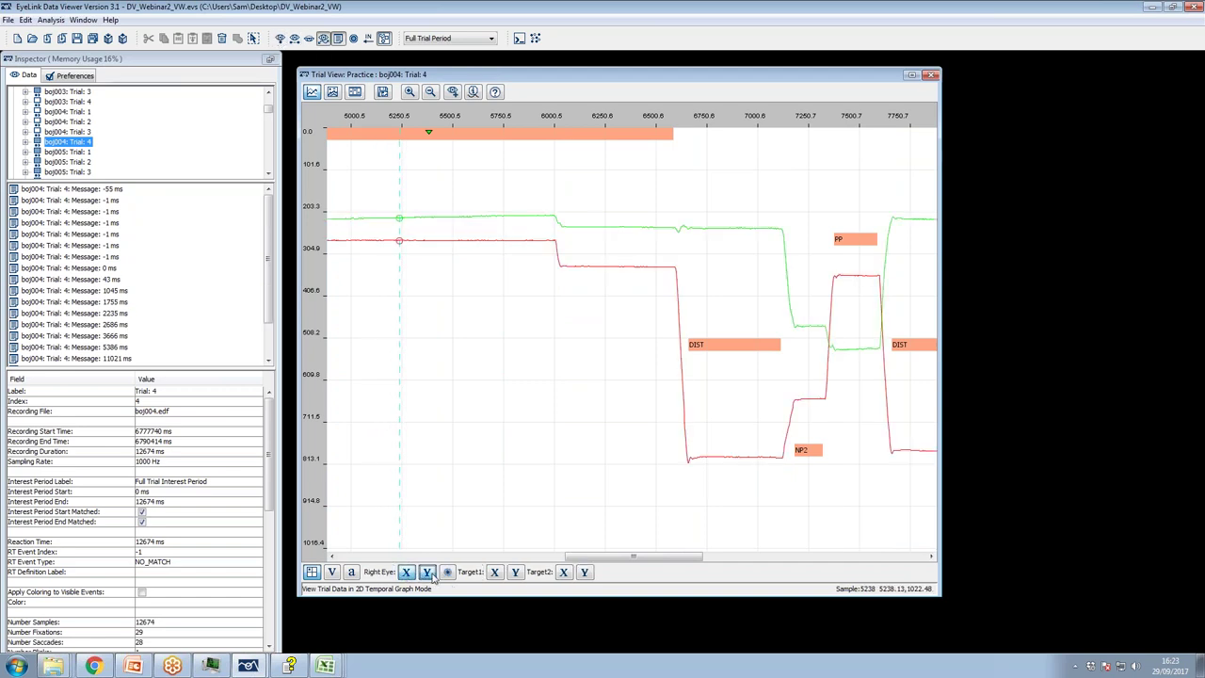
pyautogui.click(293, 39)
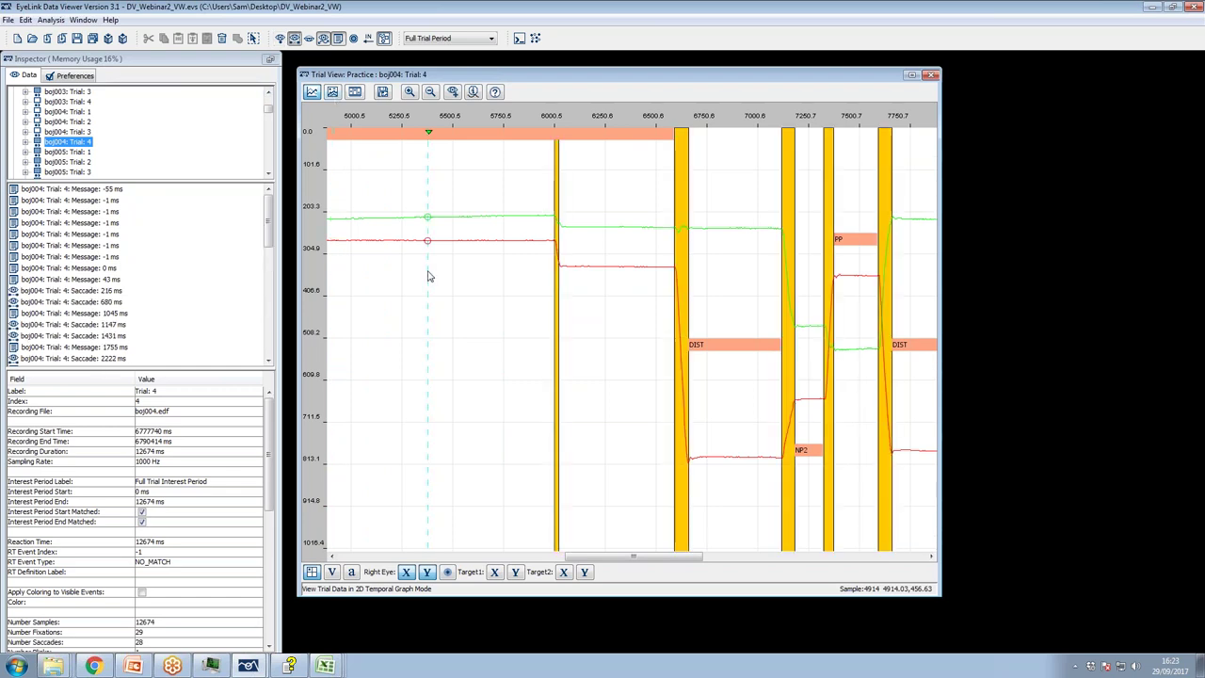
pyautogui.moveTo(644, 559); pyautogui.dragTo(898, 560)
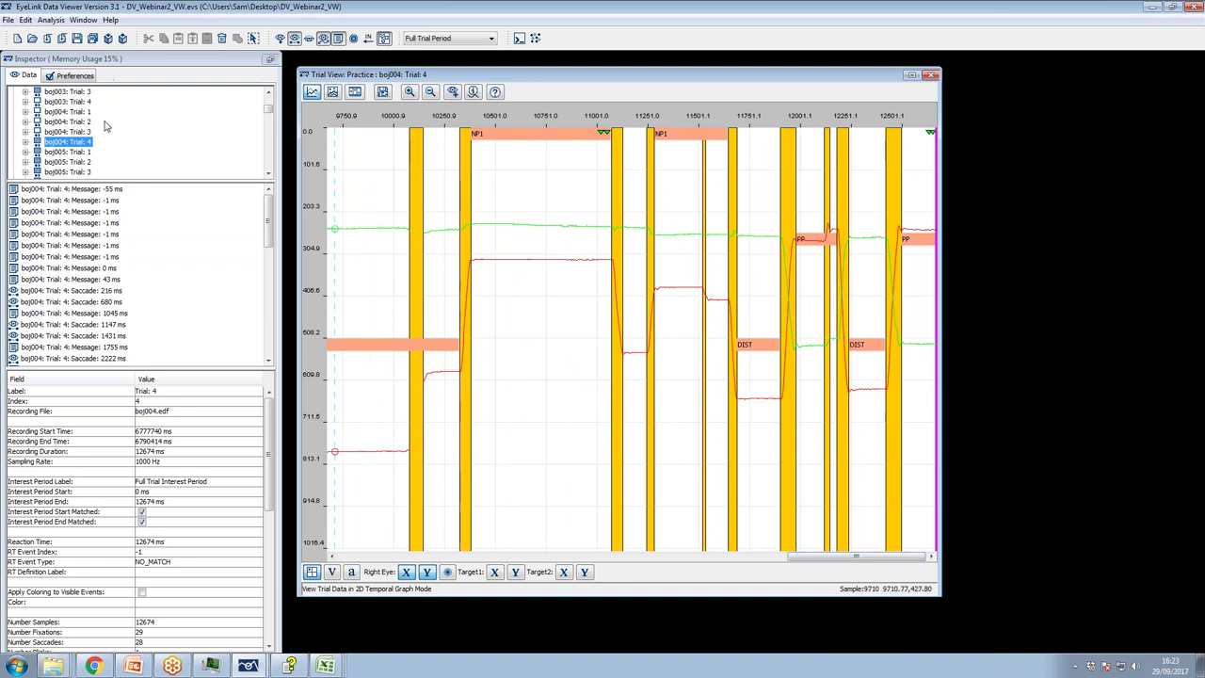
# Regroup the project's trials by removing condition from the trial grouping variables
pyautogui.scroll(2, 80, 138)
pyautogui.click(31, 92)
pyautogui.rightClick(45, 94)
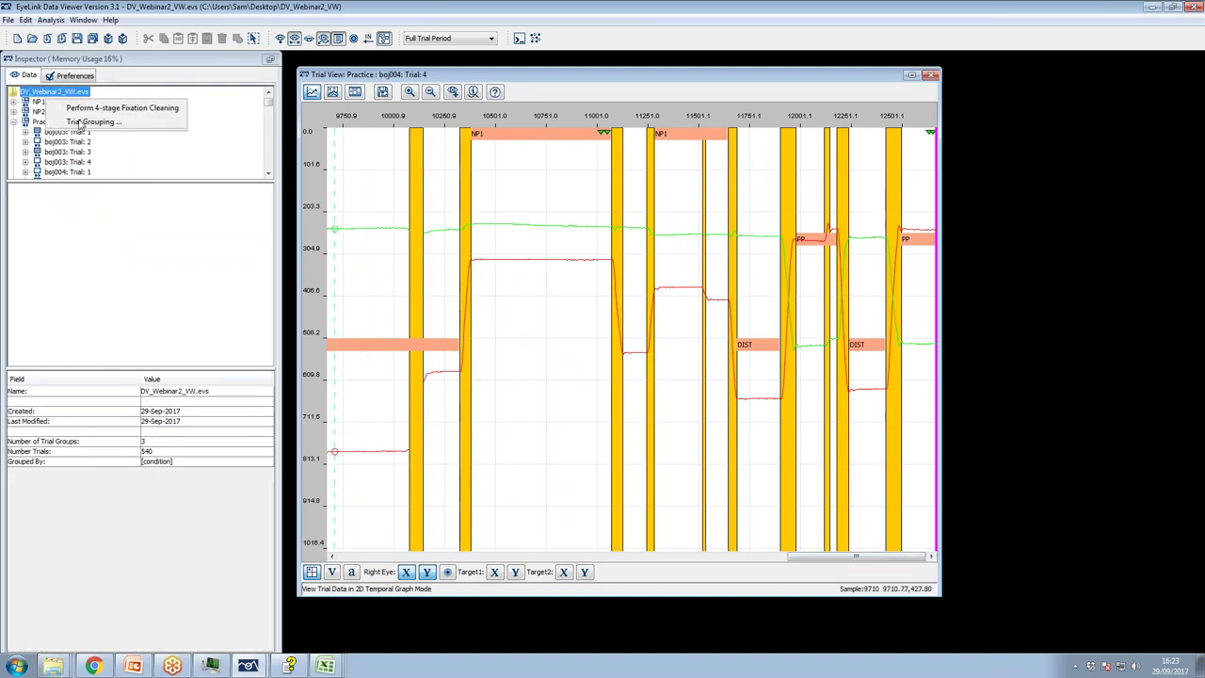
pyautogui.click(83, 123)
pyautogui.click(620, 282)
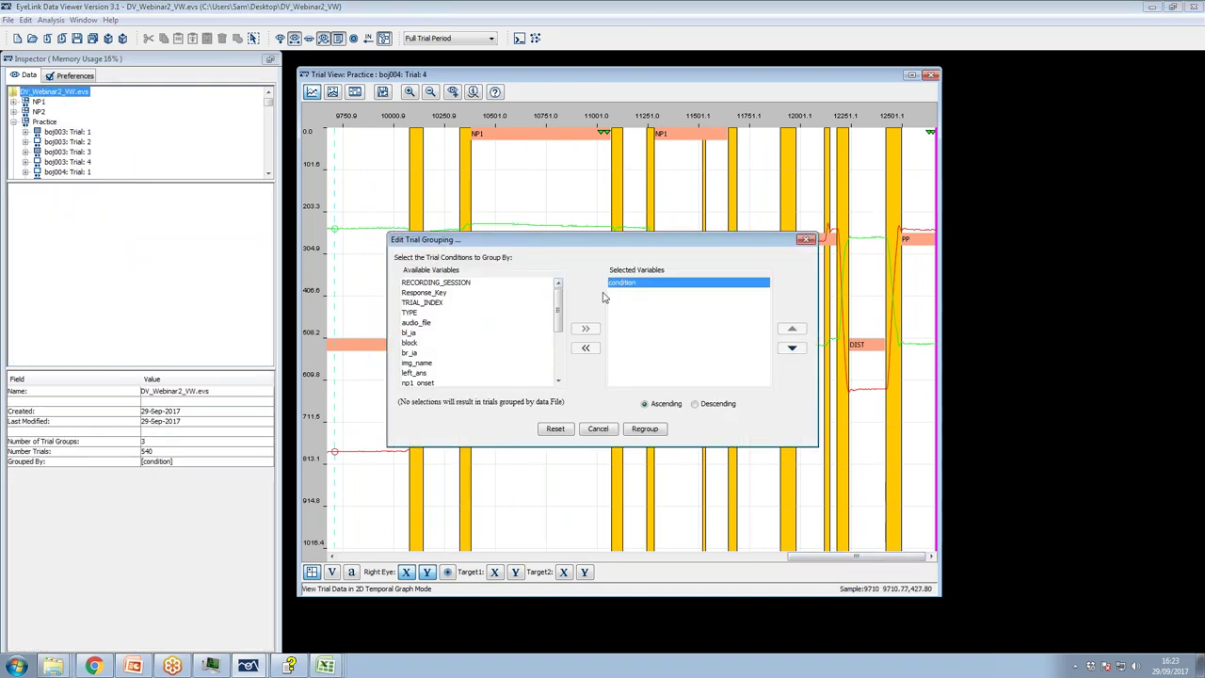
pyautogui.click(586, 348)
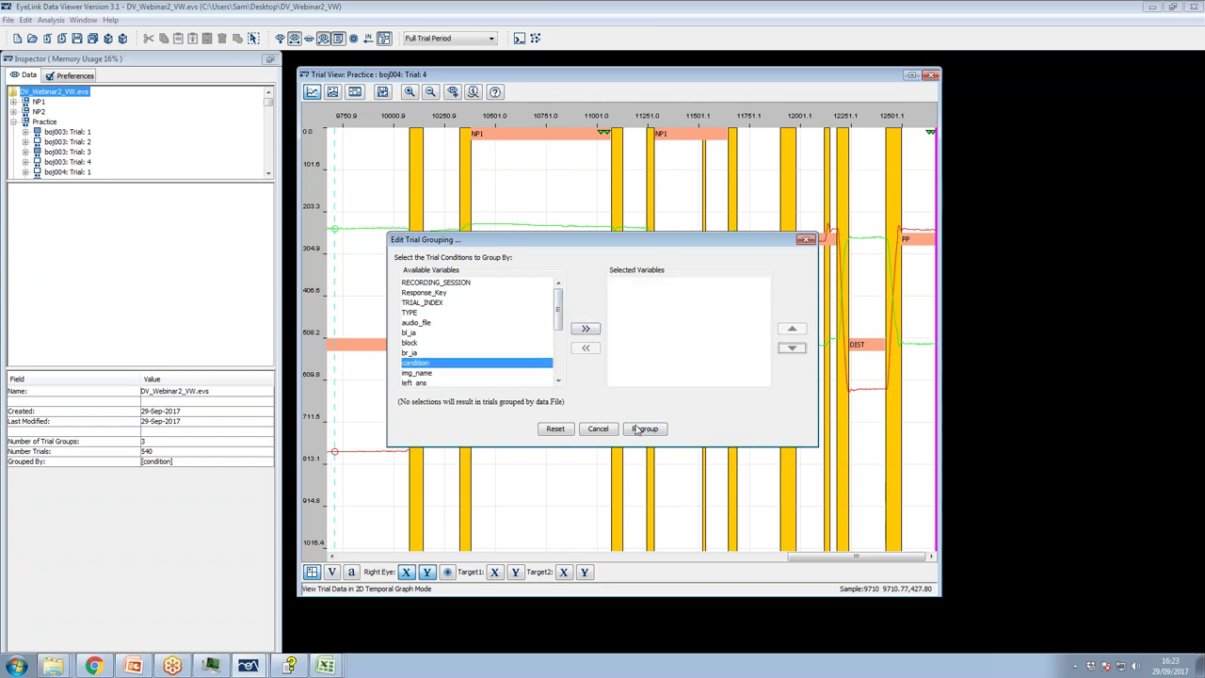
pyautogui.click(645, 429)
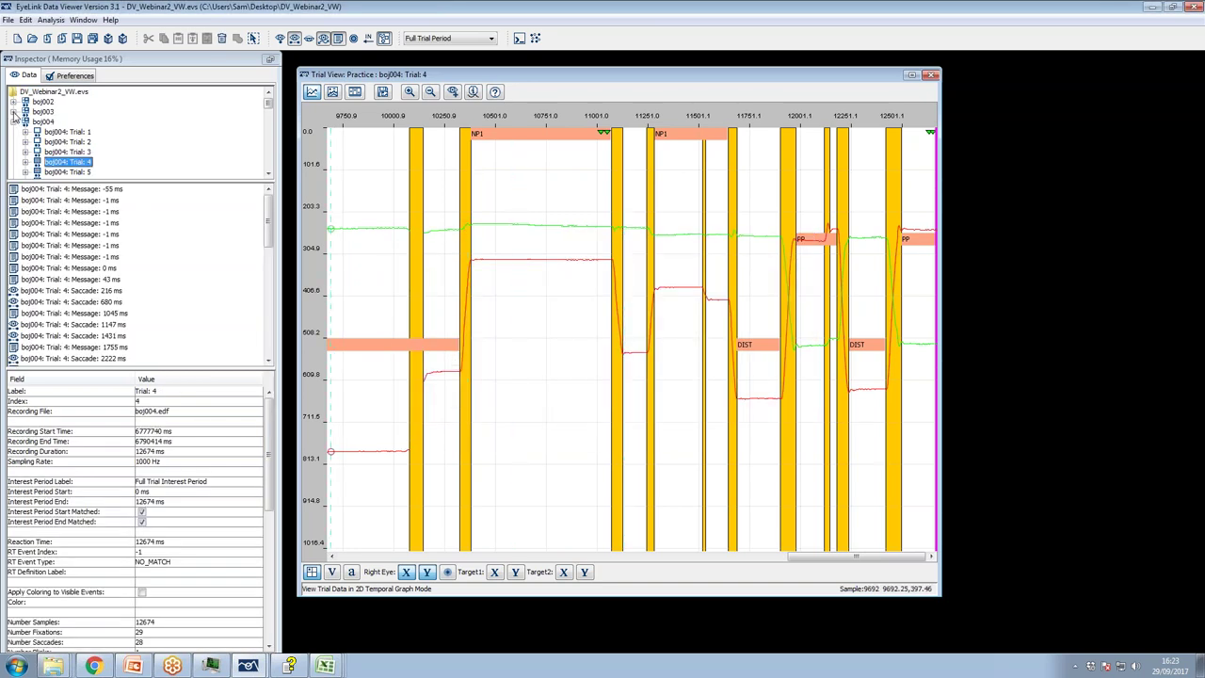
pyautogui.click(13, 111)
# Open boj003 Trial 3 and mark its blinks in red on the temporal graph
pyautogui.click(76, 112)
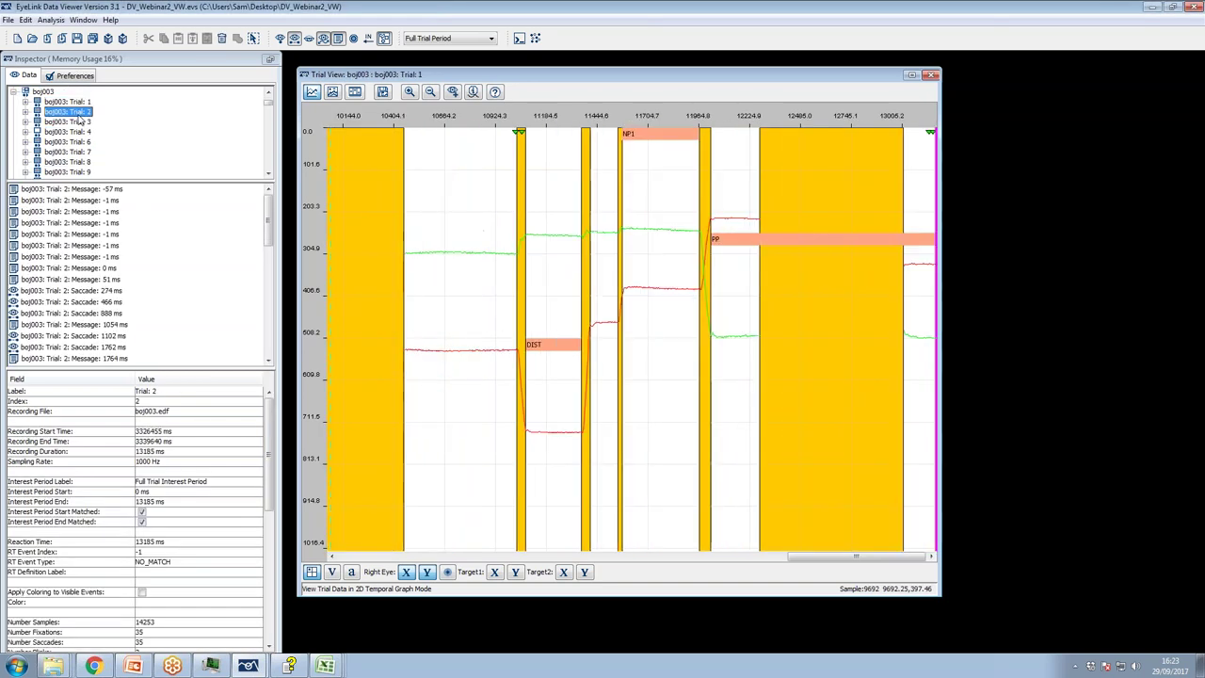
pyautogui.click(80, 122)
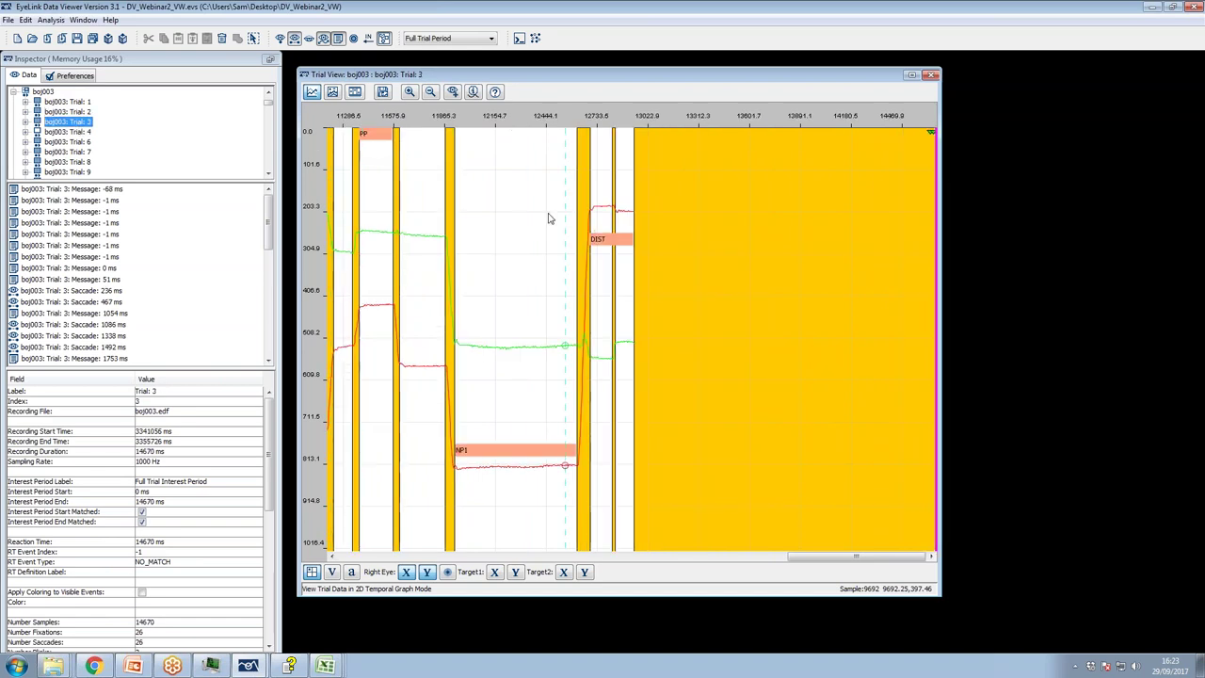
pyautogui.click(309, 38)
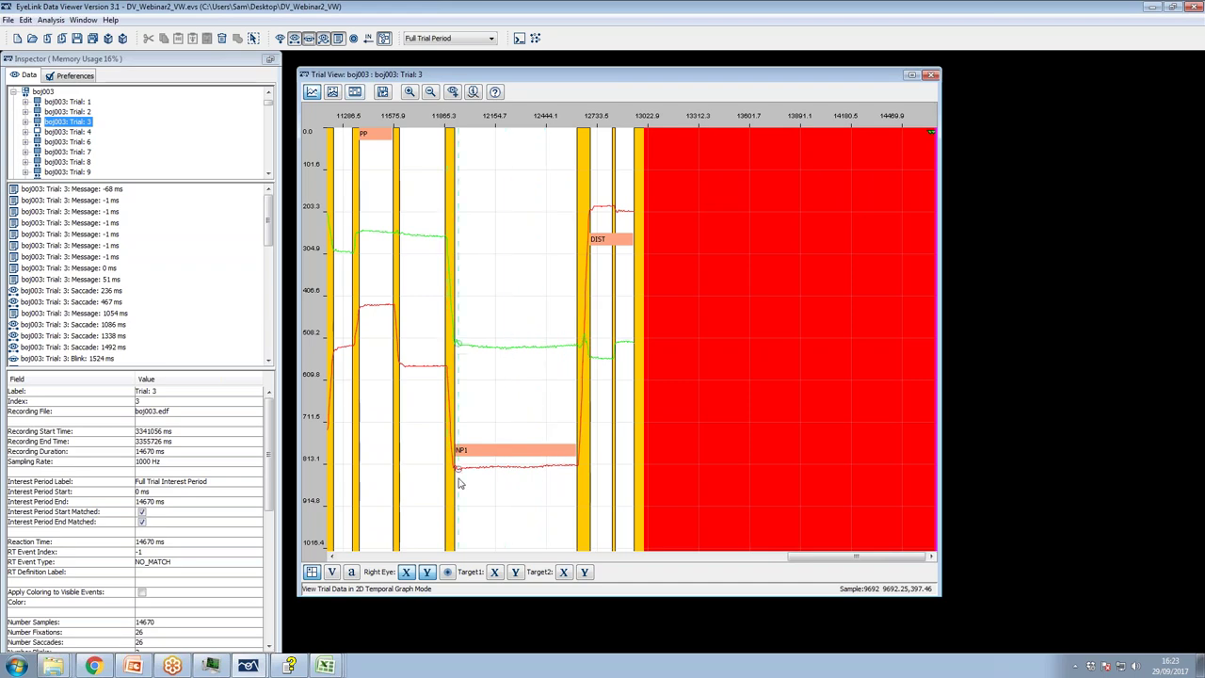
pyautogui.moveTo(800, 558); pyautogui.dragTo(423, 558)
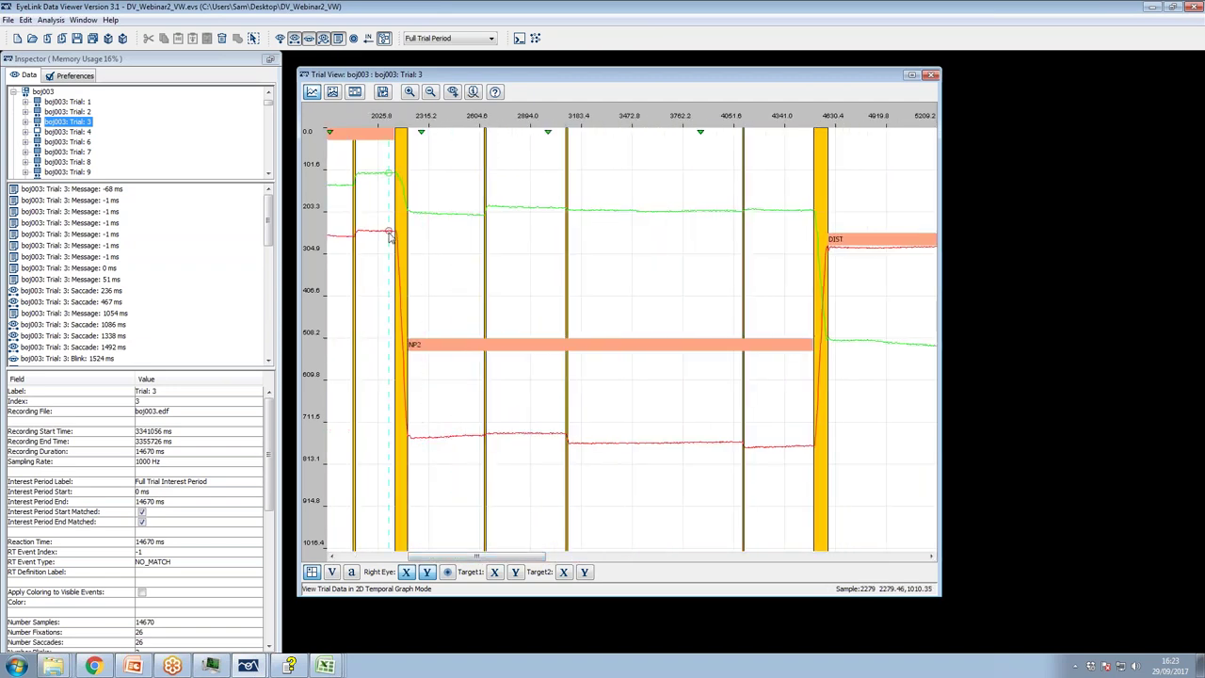
# Preview the gaze over the trial images, return to the temporal graph, and briefly visit PowerPoint
pyautogui.click(332, 91)
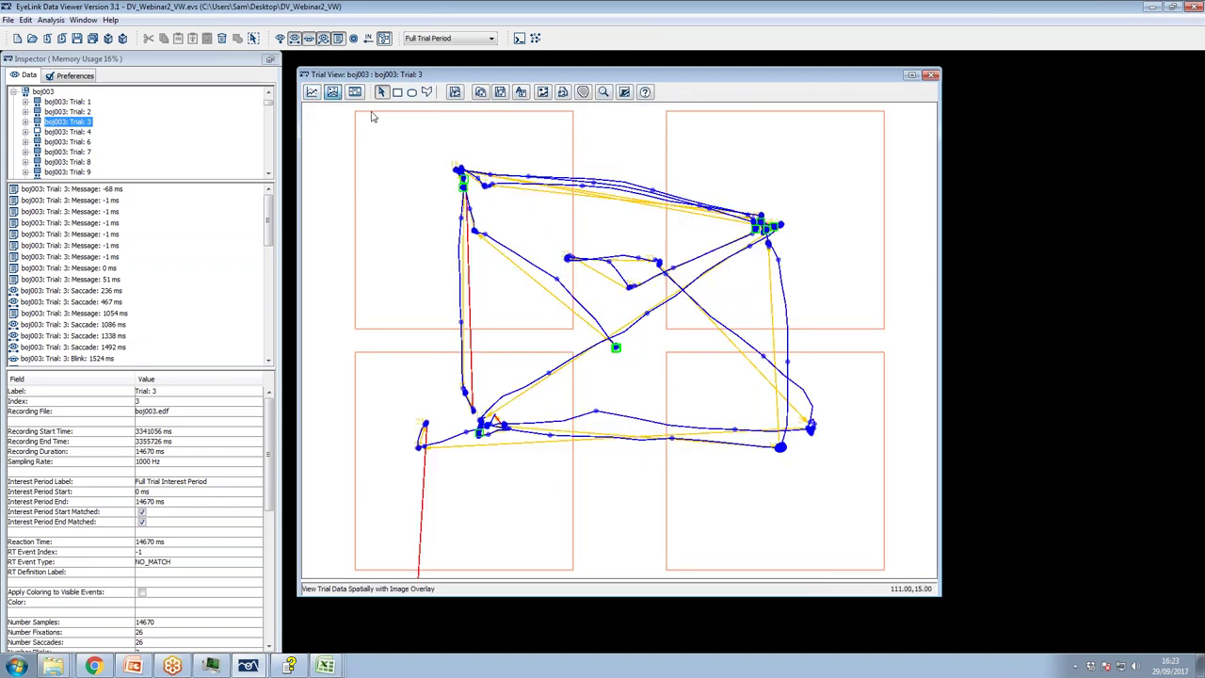
pyautogui.click(312, 91)
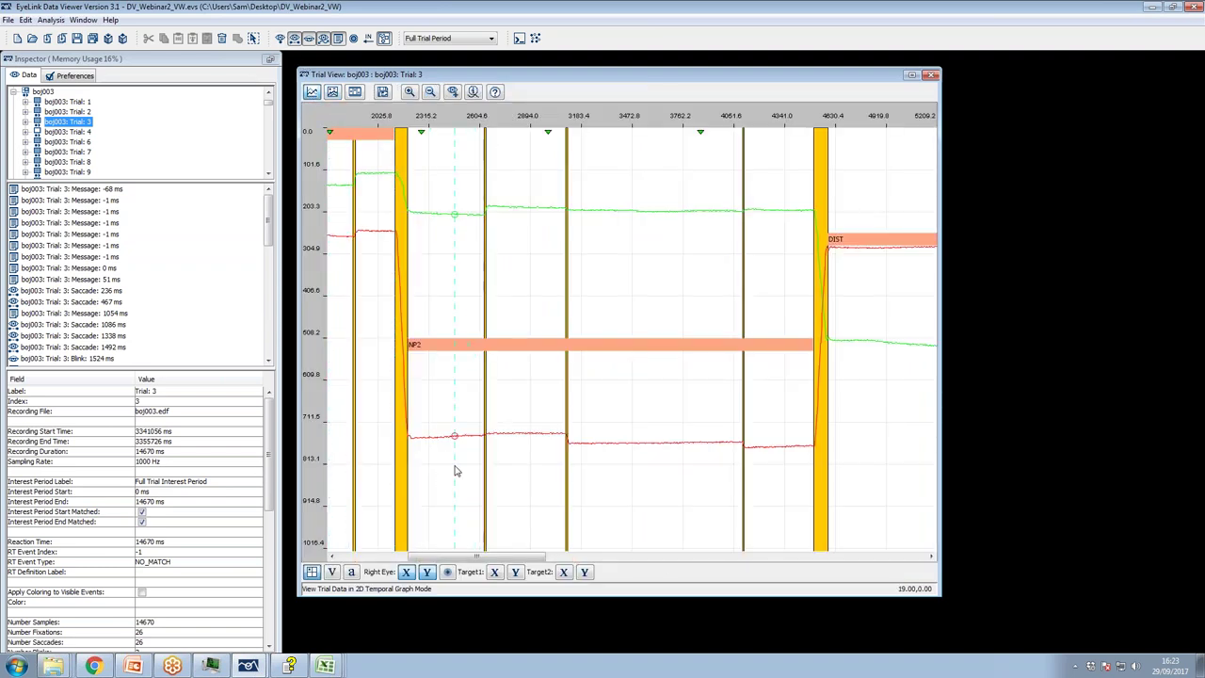
pyautogui.click(171, 665)
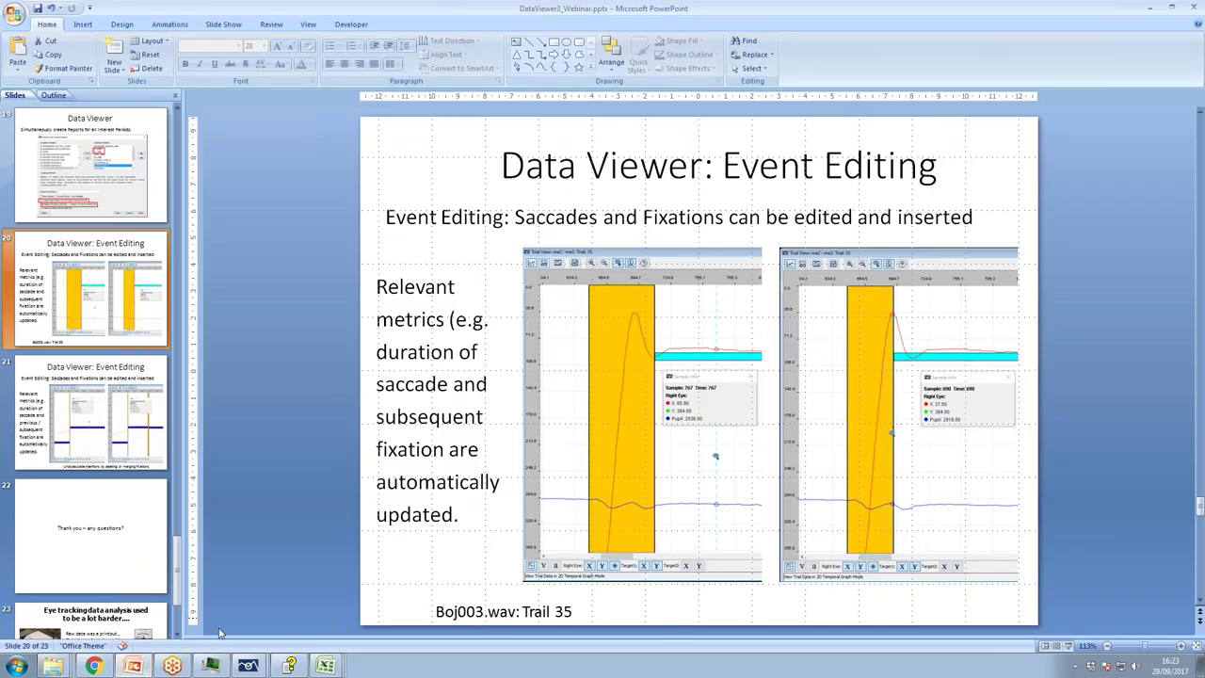
pyautogui.click(249, 666)
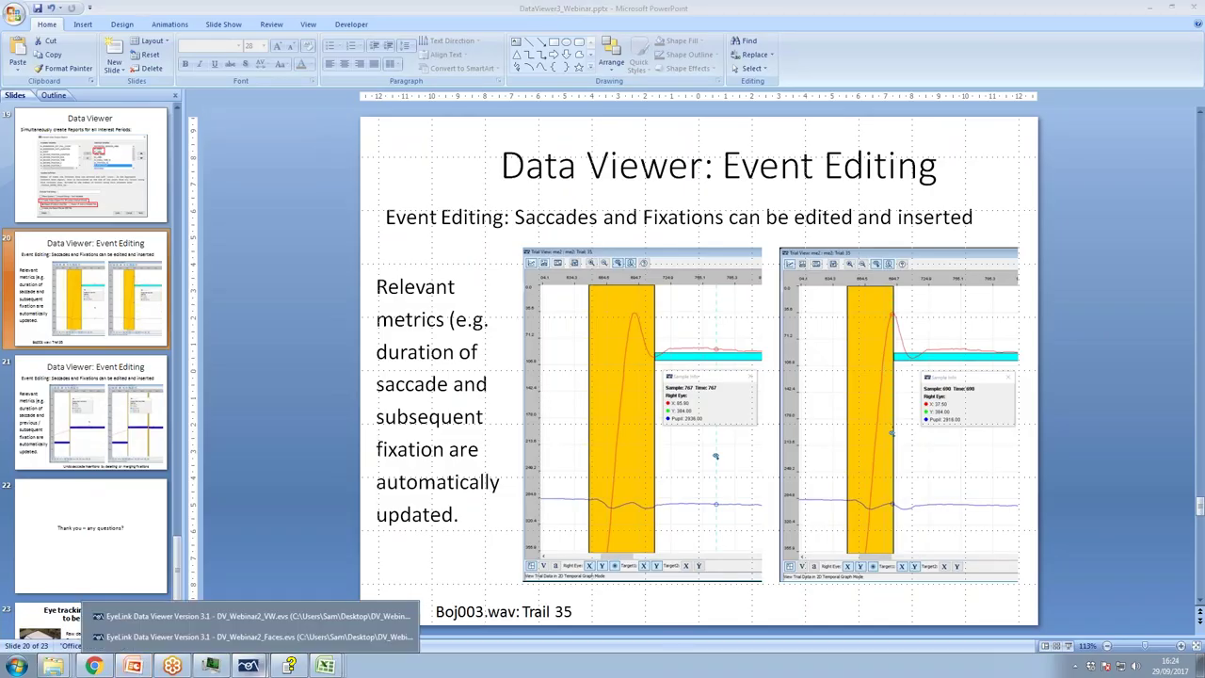
pyautogui.click(300, 638)
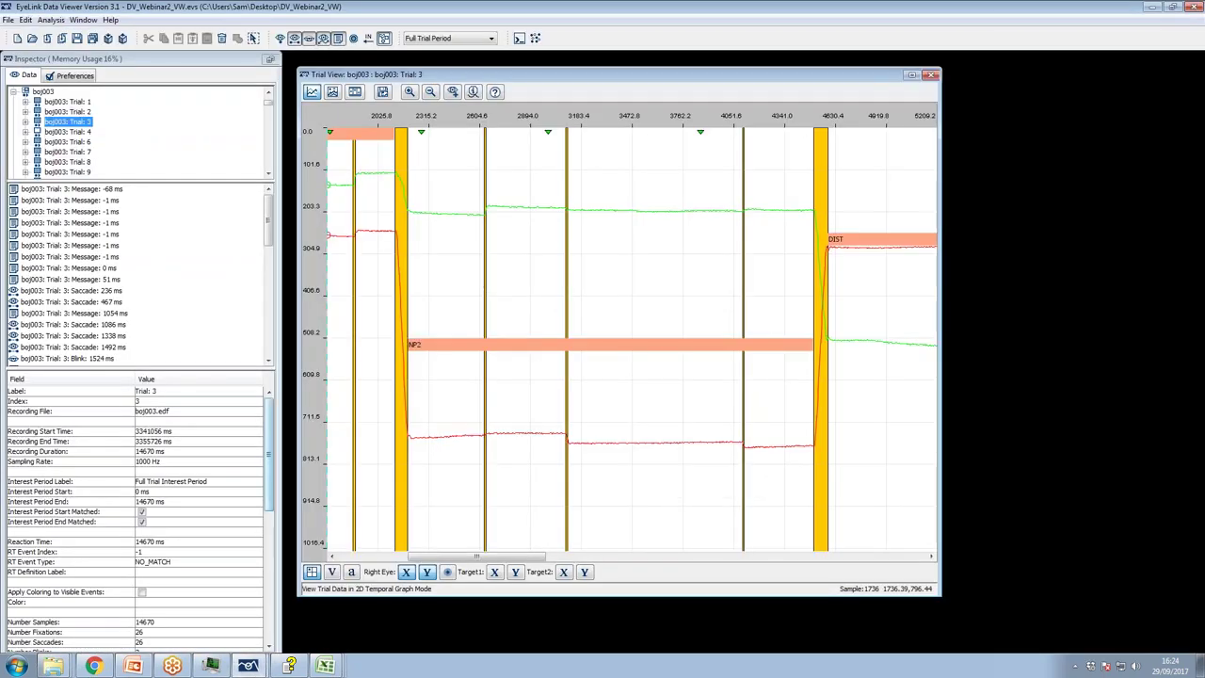
# Open boj003 Trial 35, zoom into and out of its early trace, and scroll back to 0 ms
pyautogui.scroll(-10, 105, 167)
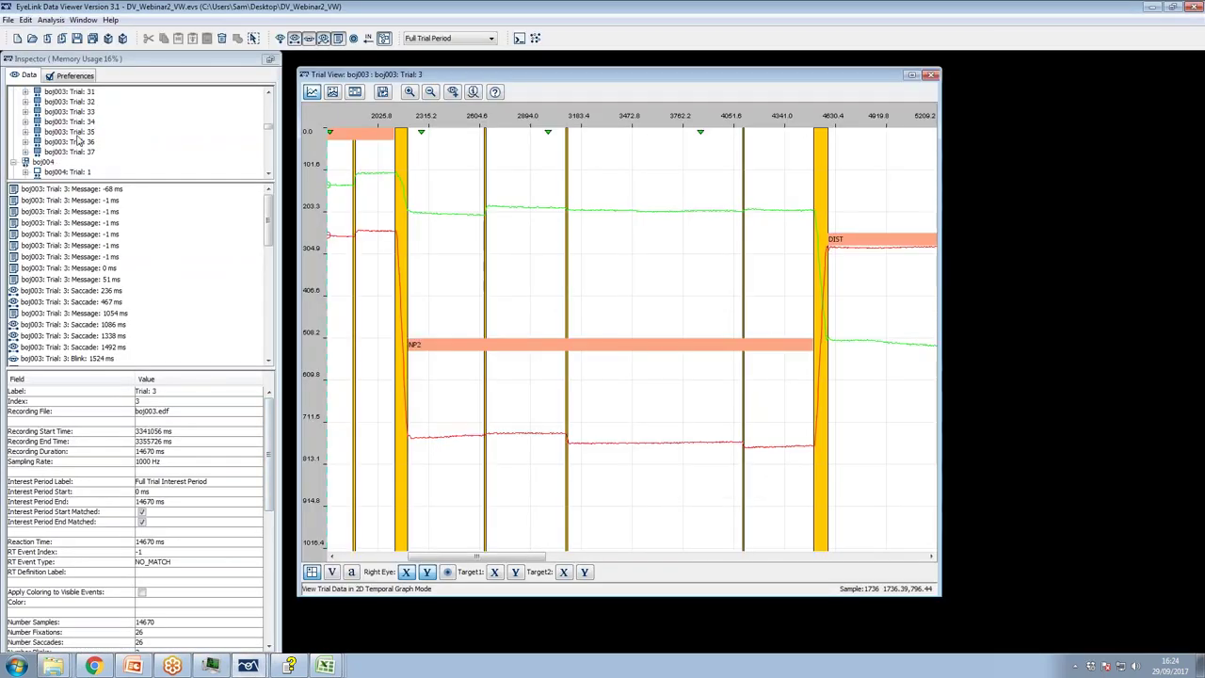
pyautogui.click(78, 133)
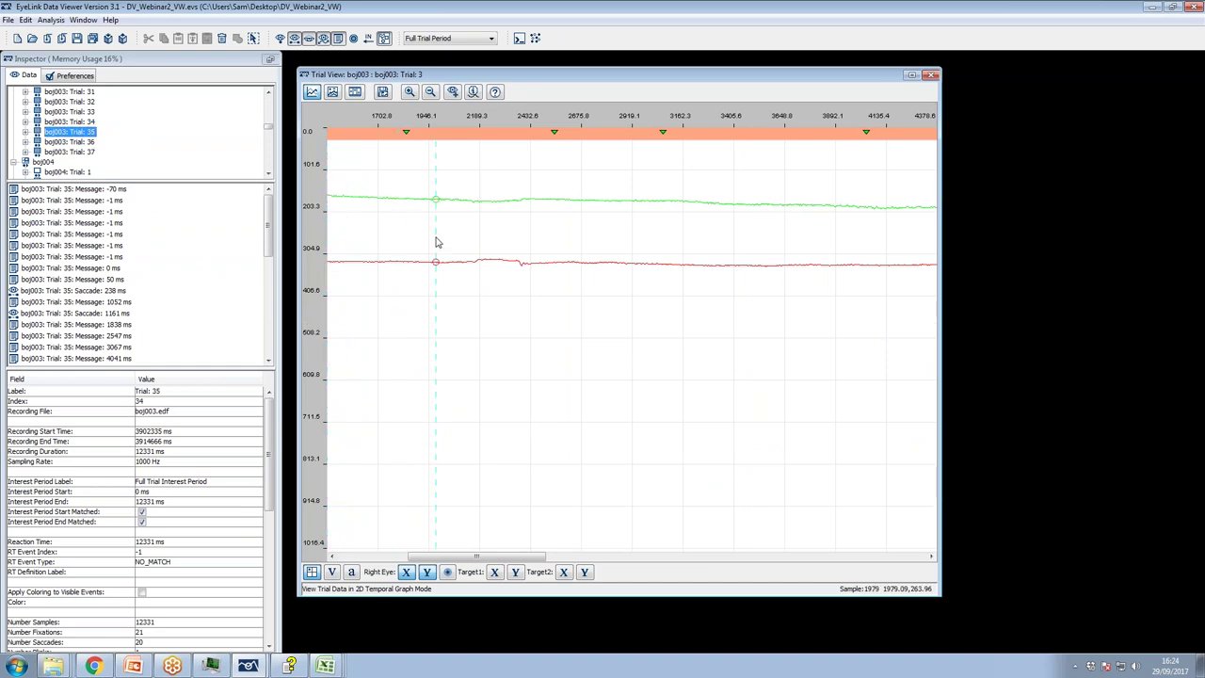
pyautogui.click(430, 91)
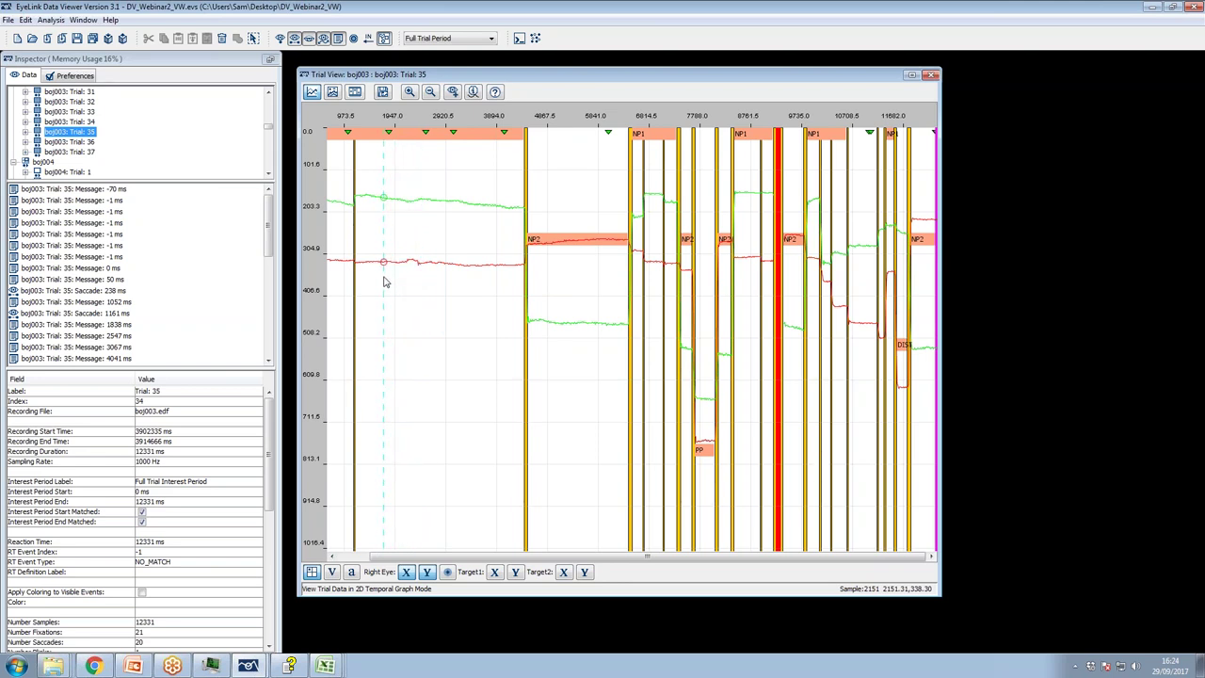
pyautogui.click(409, 91)
pyautogui.moveTo(381, 226); pyautogui.dragTo(468, 313)
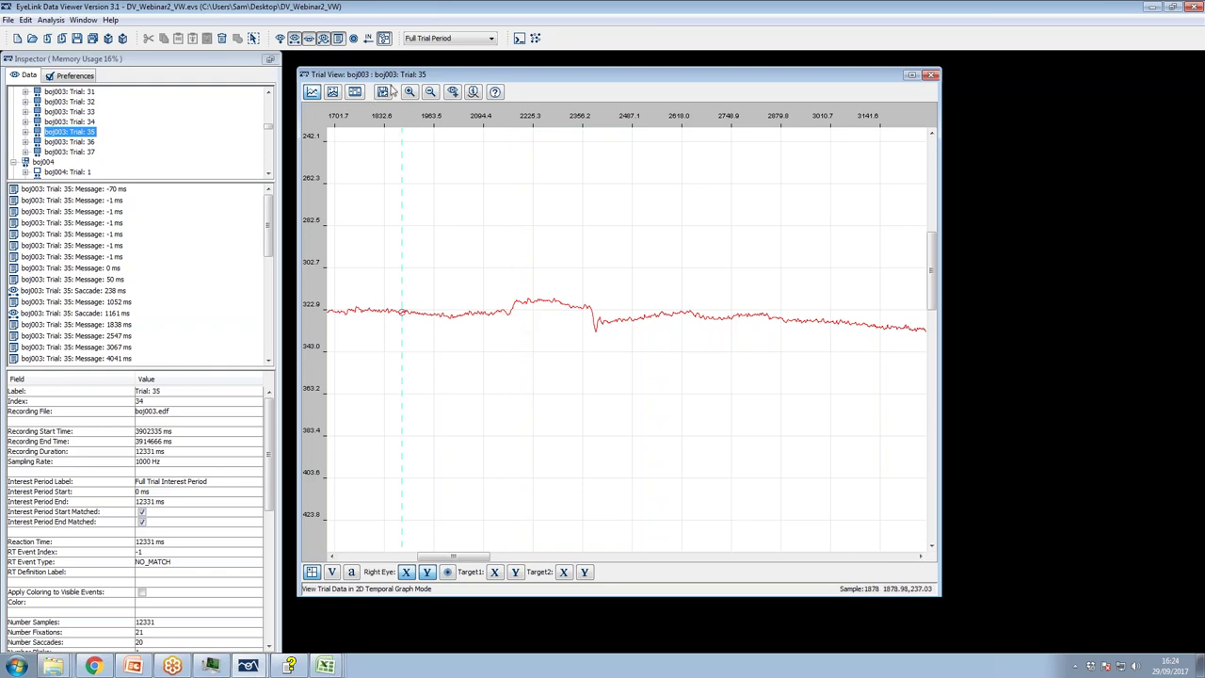
pyautogui.click(430, 91)
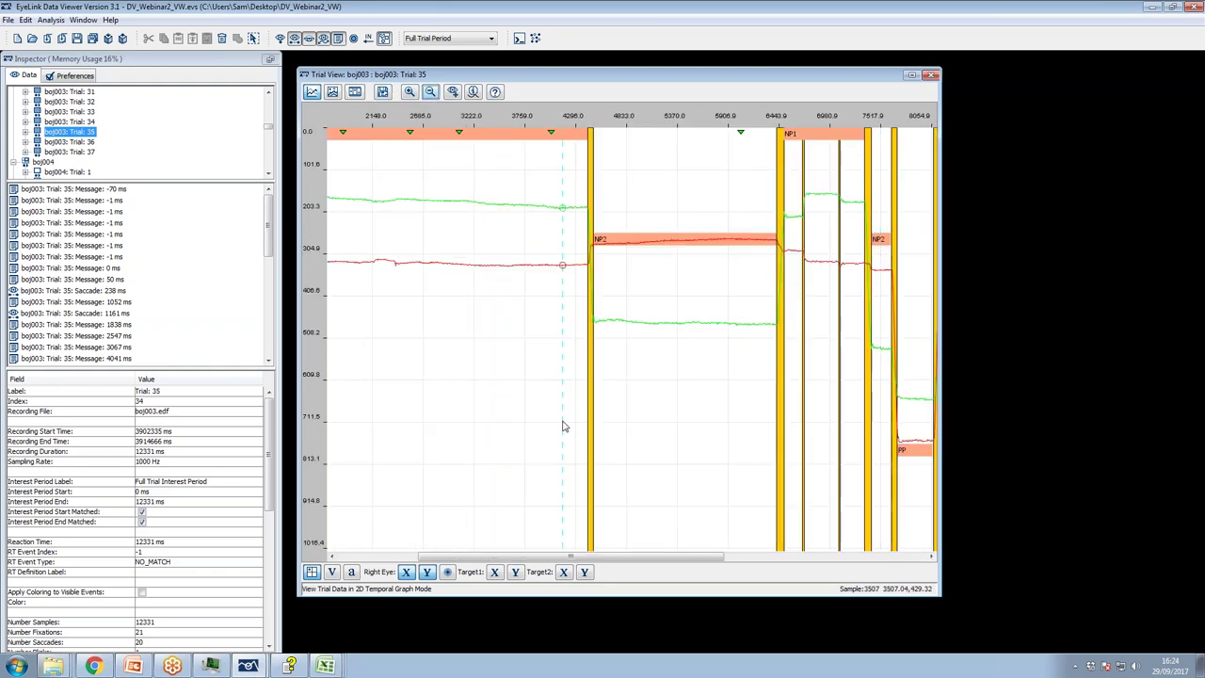
pyautogui.moveTo(602, 557); pyautogui.dragTo(521, 556)
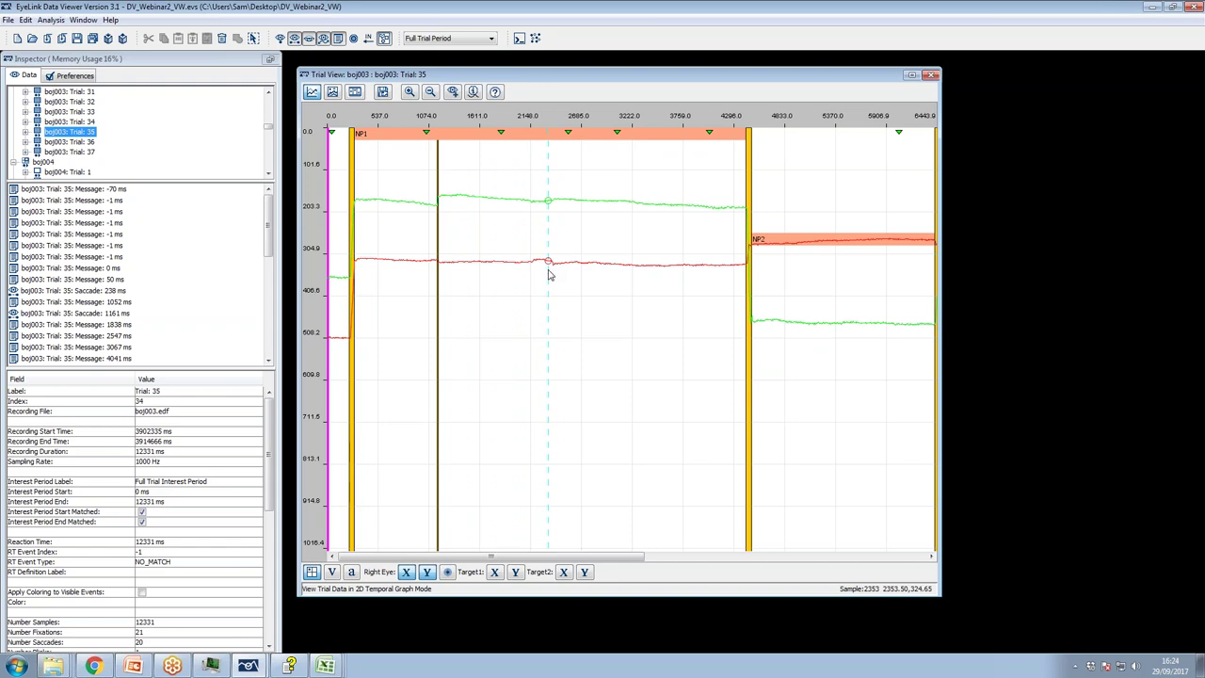
# Show the Sample Info readout with pupil trace above the graph and enable Add/Edit Event Mode
pyautogui.click(476, 92)
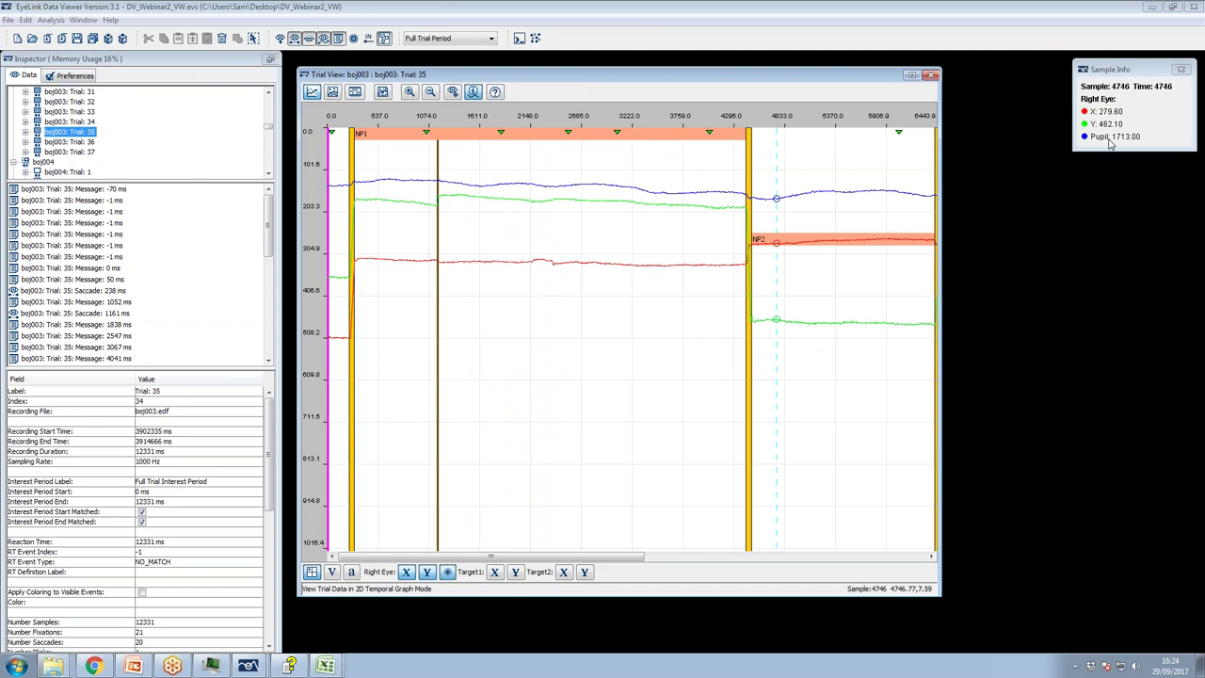
pyautogui.moveTo(1116, 74); pyautogui.dragTo(567, 112)
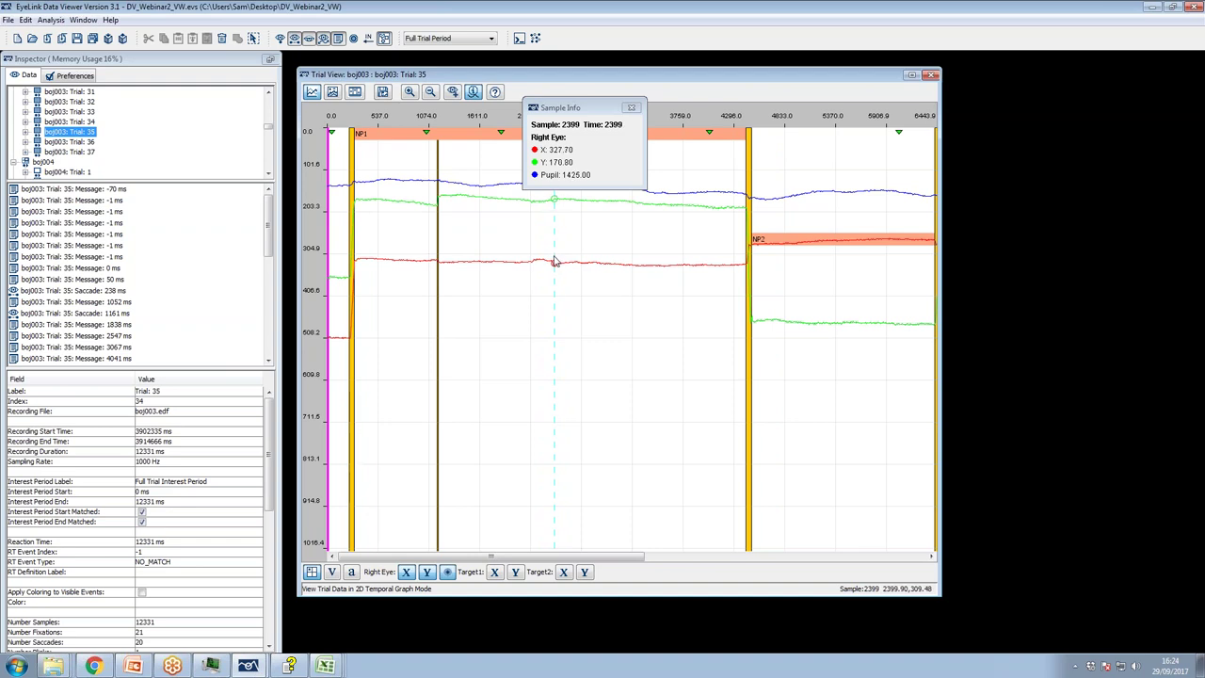
pyautogui.click(453, 93)
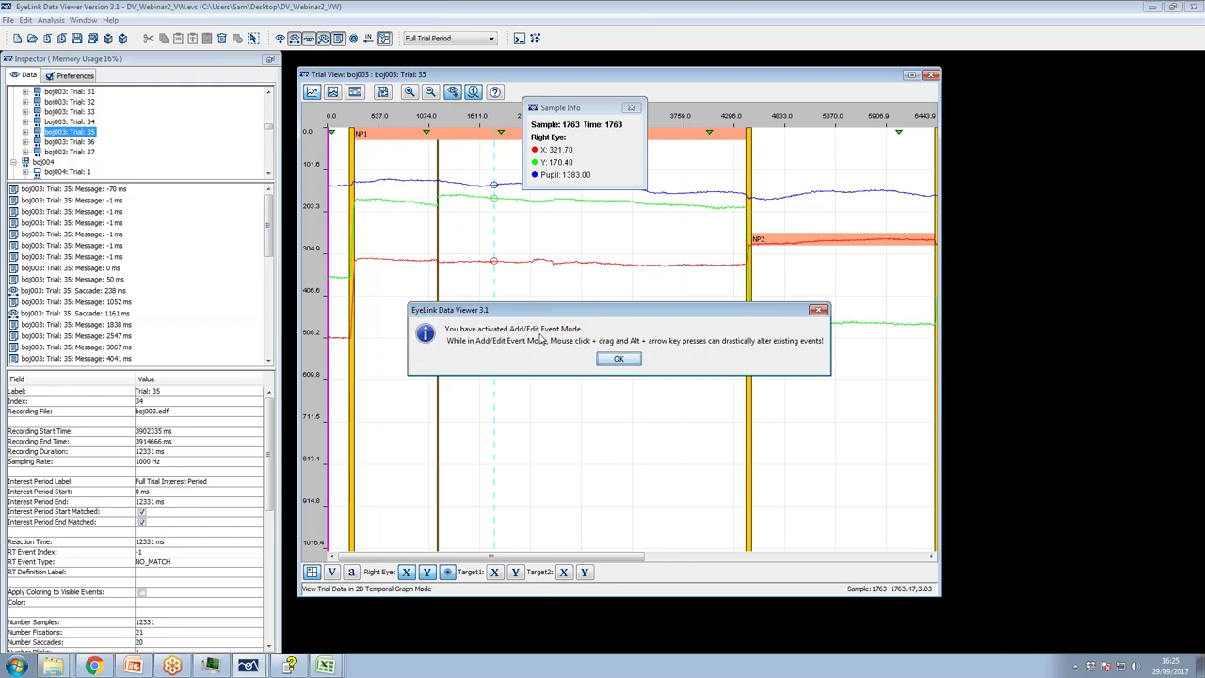
# Add a new saccade in Trial 35 starting at 2366 ms and display fixation events
pyautogui.click(621, 360)
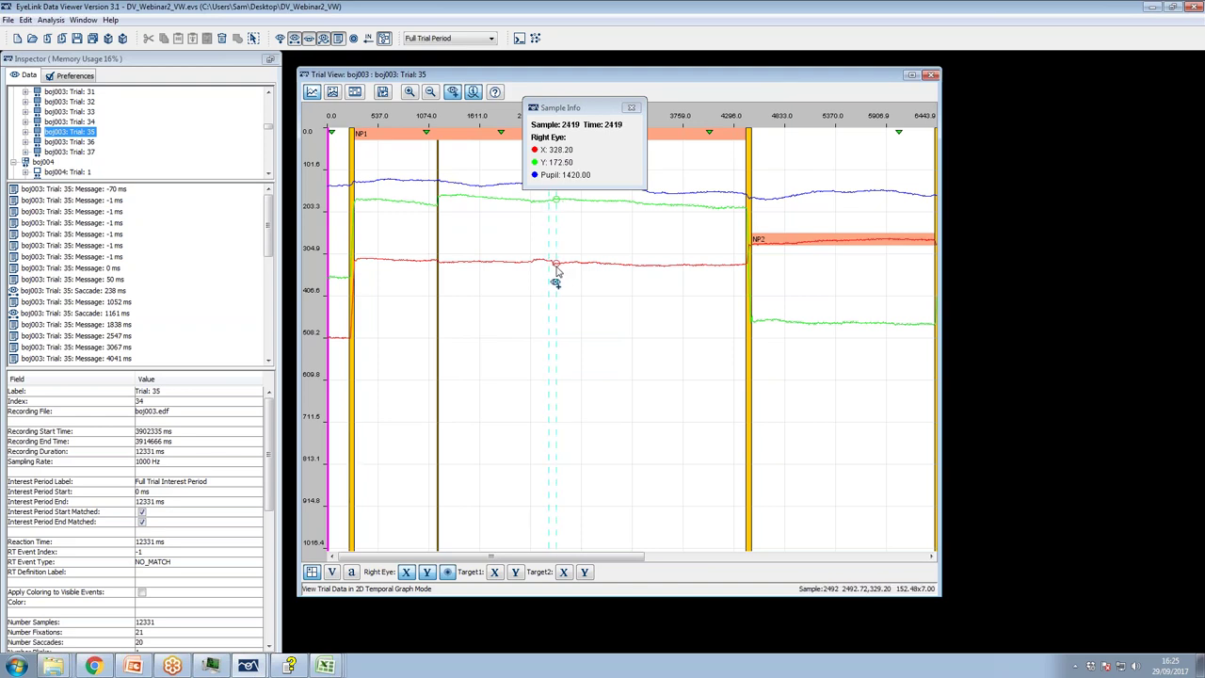
pyautogui.click(556, 273)
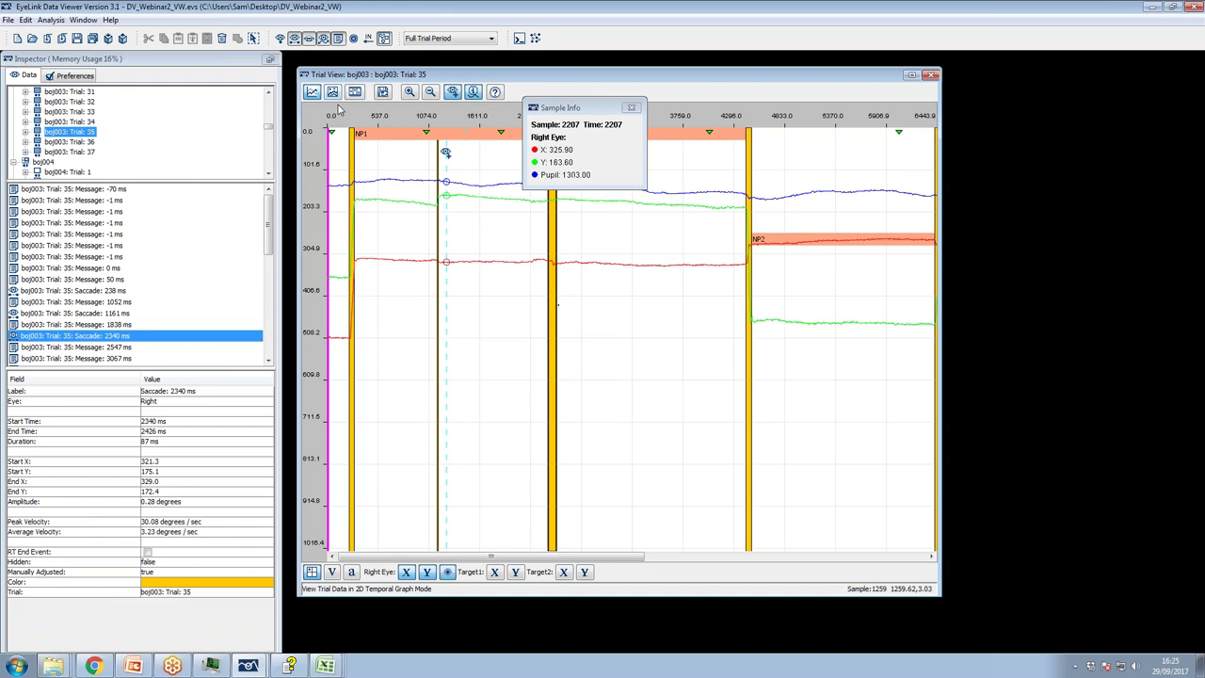
pyautogui.click(280, 39)
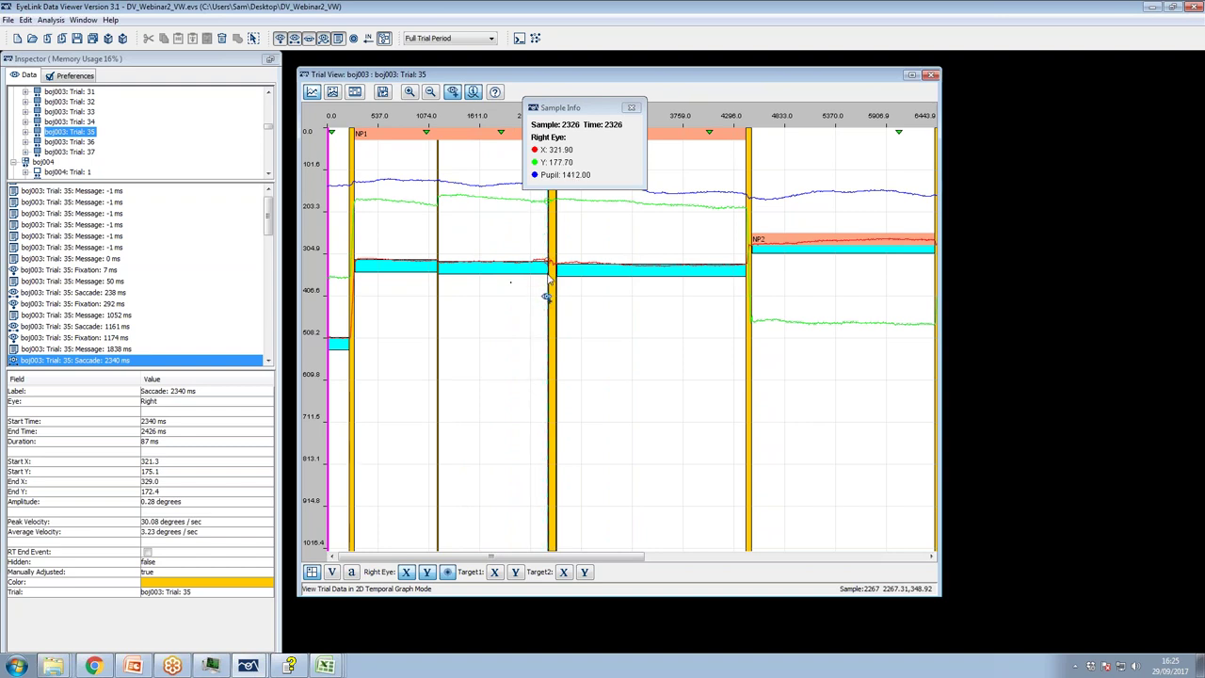
pyautogui.moveTo(548, 298); pyautogui.dragTo(551, 298)
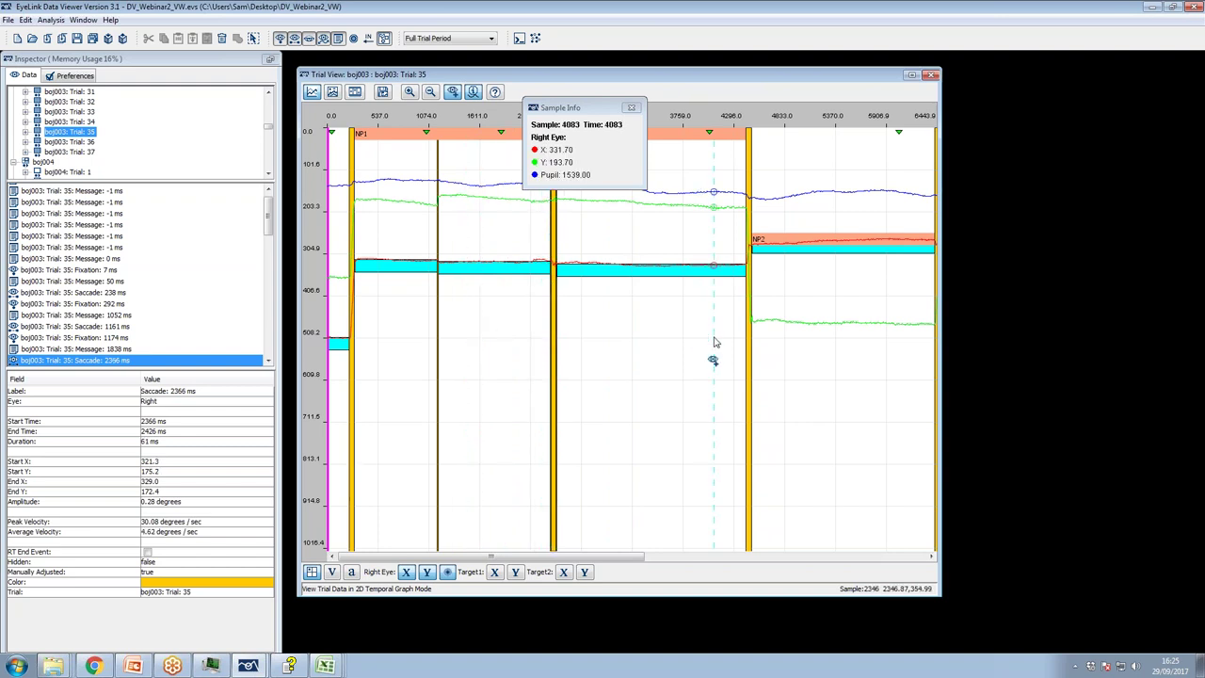
# Scroll and zoom in to the later saccade at 10604 ms
pyautogui.moveTo(617, 559); pyautogui.dragTo(857, 559)
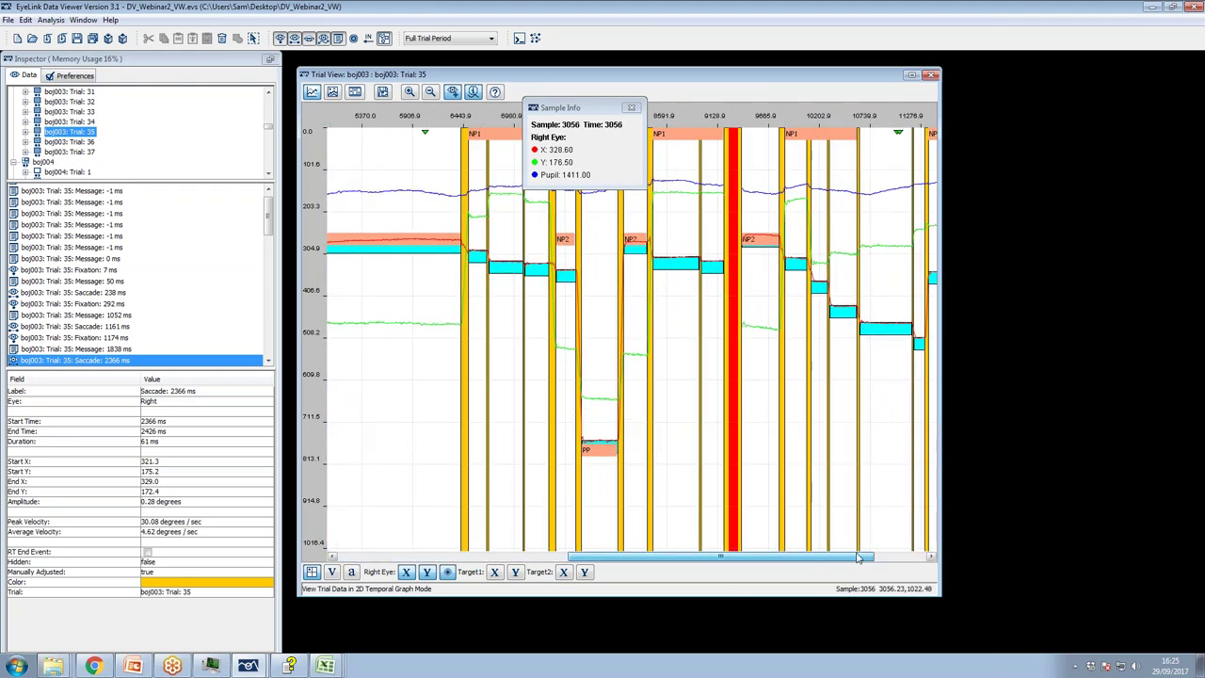
pyautogui.click(408, 92)
pyautogui.moveTo(426, 166); pyautogui.dragTo(786, 424)
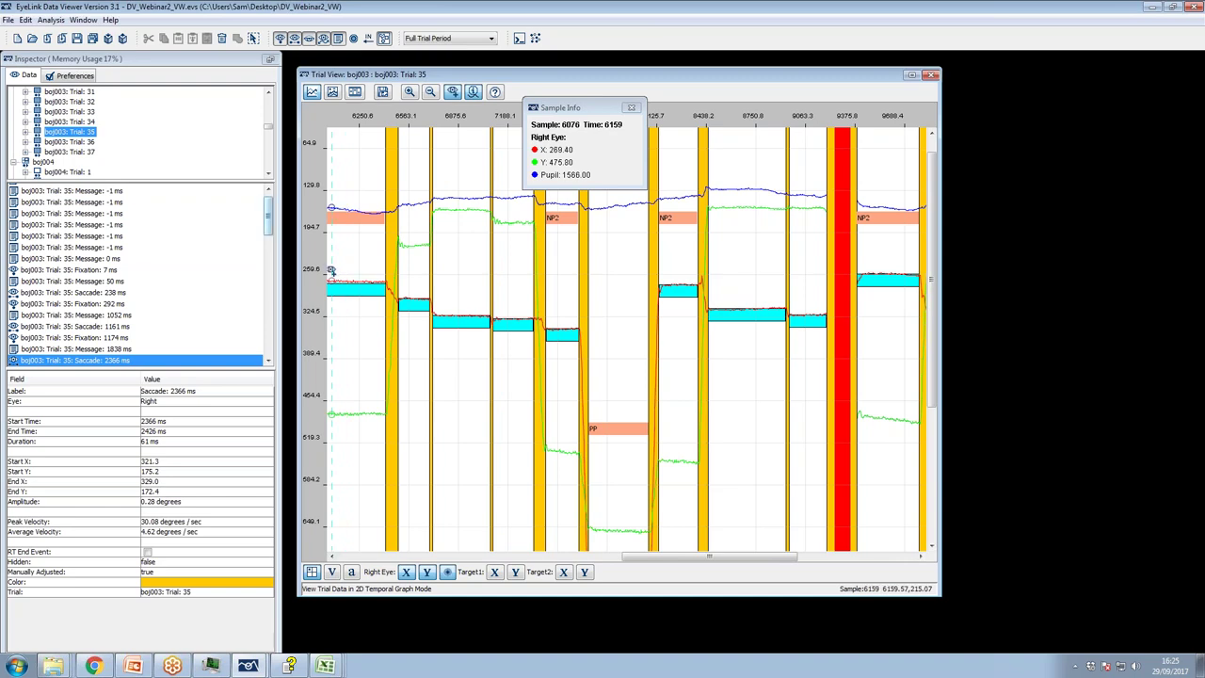
pyautogui.moveTo(659, 556); pyautogui.dragTo(758, 557)
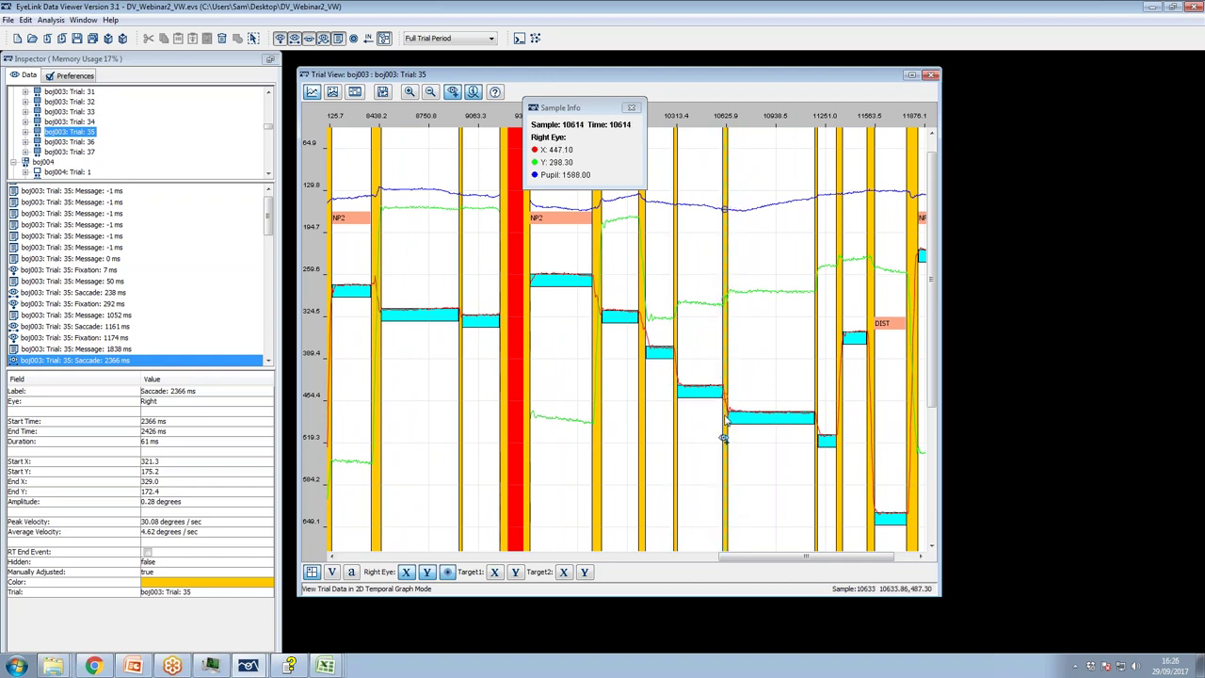
# Extend the 10604 ms saccade to end at 10657 ms, then scroll back toward the start
pyautogui.click(728, 430)
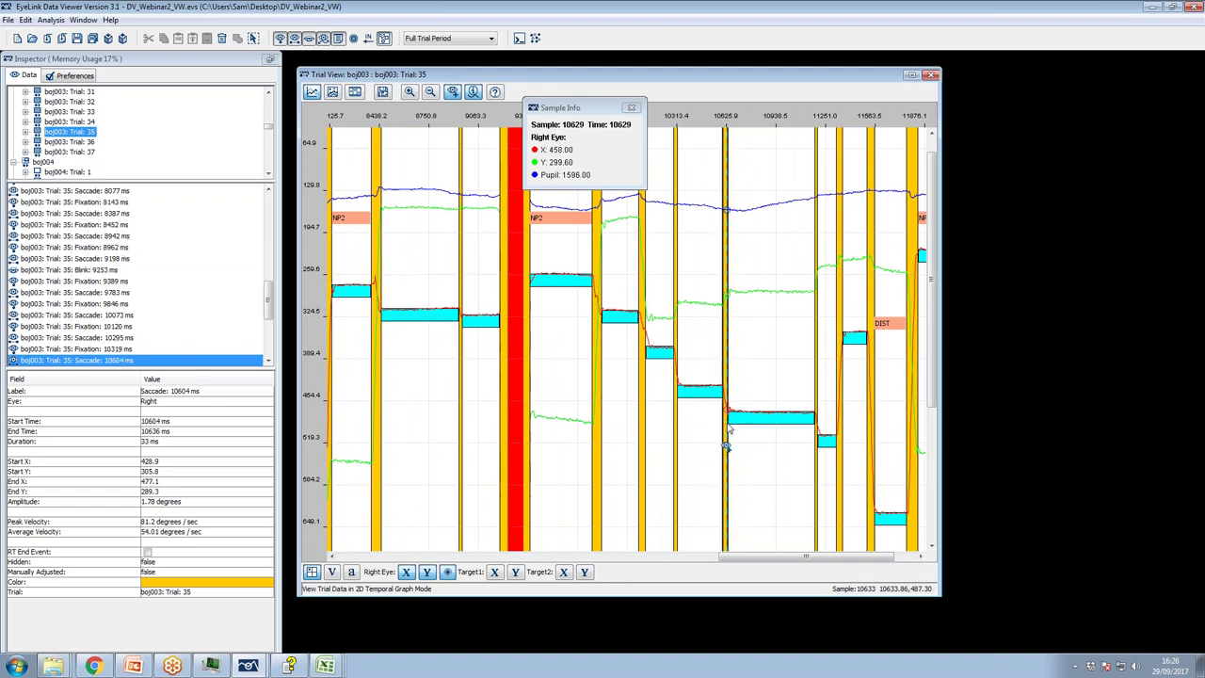
pyautogui.moveTo(726, 446); pyautogui.dragTo(731, 447)
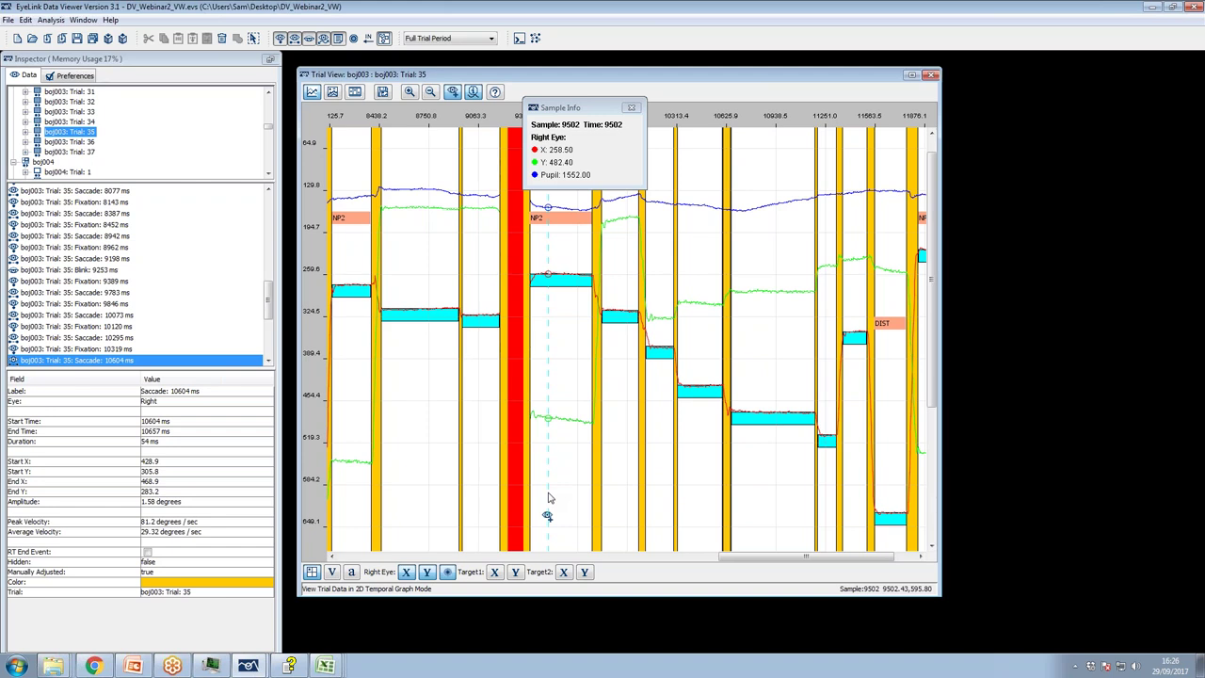
pyautogui.moveTo(759, 557)
pyautogui.mouseDown()
pyautogui.moveTo(497, 570)
pyautogui.moveTo(425, 559)
pyautogui.mouseUp()
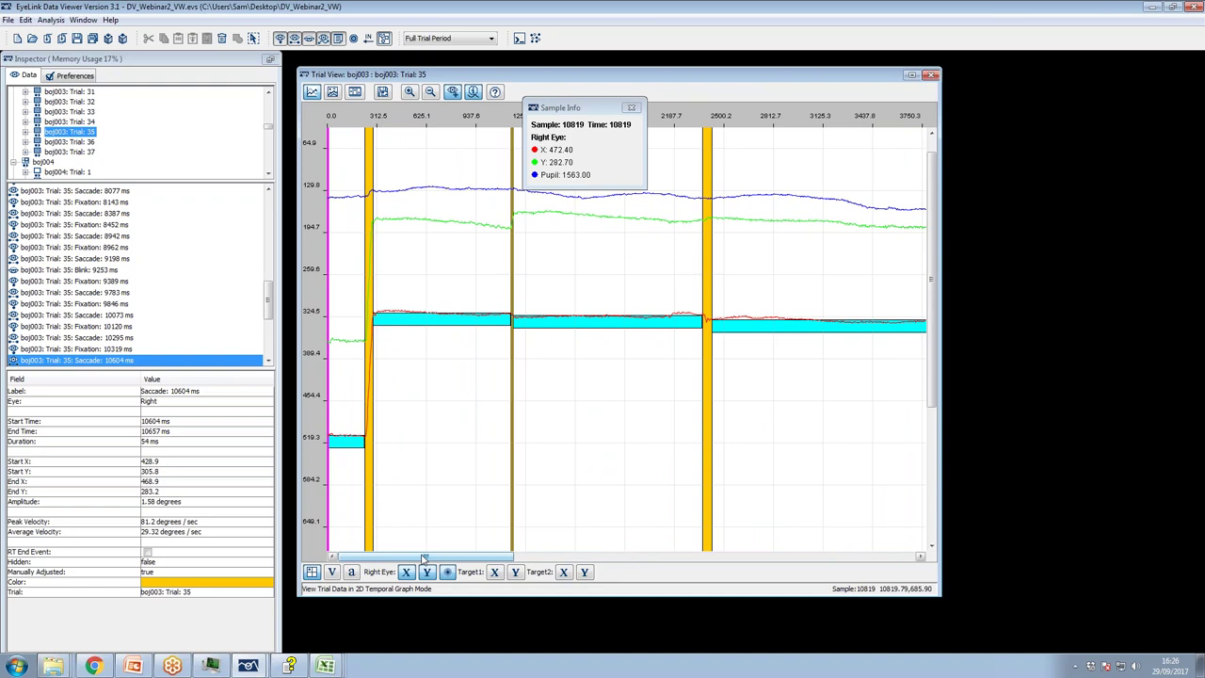
# Delete the saccade at 1161 ms and confirm the deletion
pyautogui.click(510, 344)
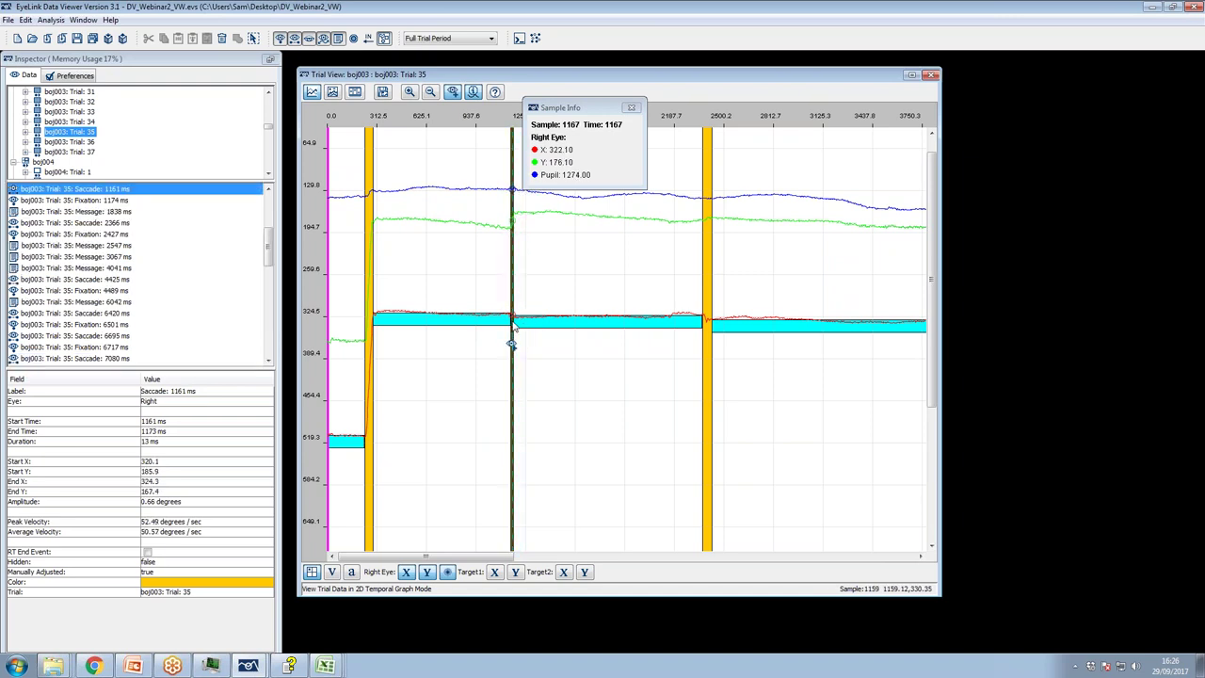
pyautogui.rightClick(512, 324)
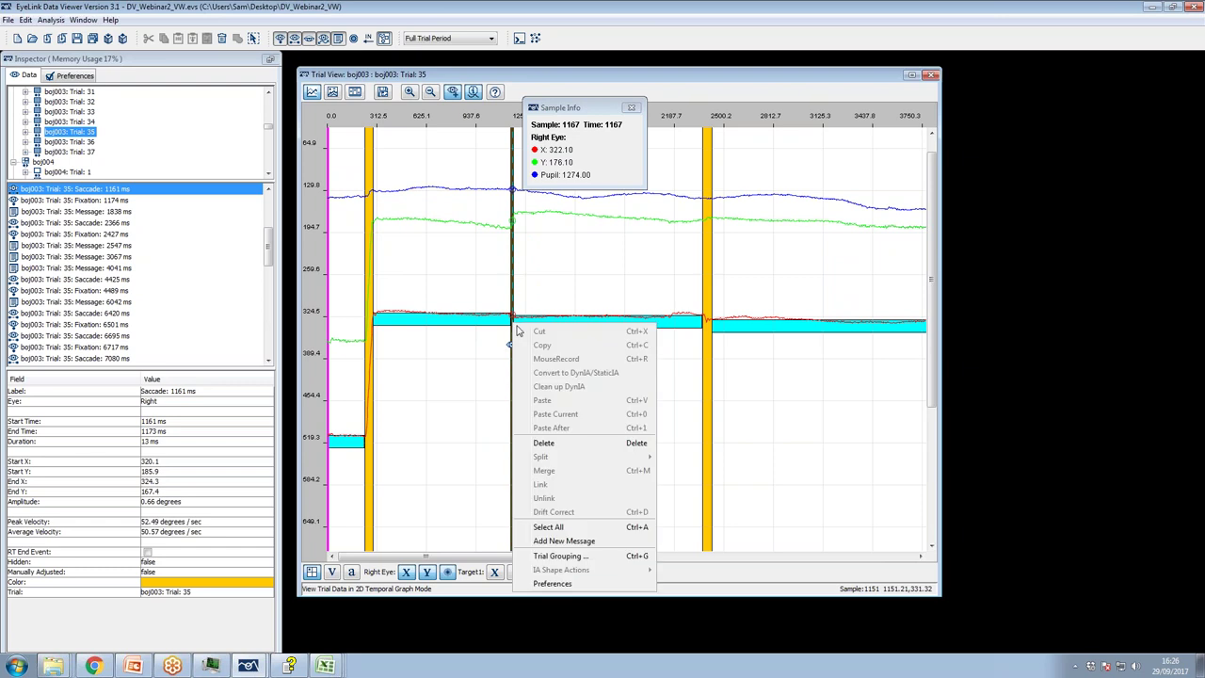
pyautogui.click(556, 443)
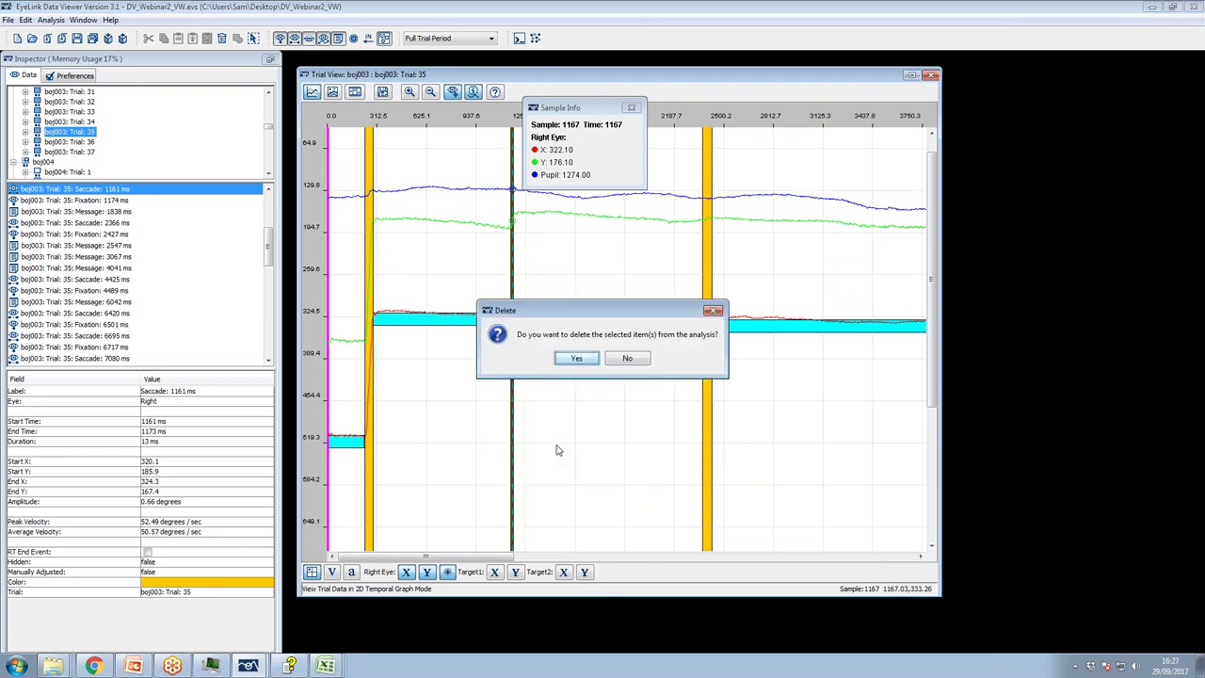
pyautogui.click(558, 446)
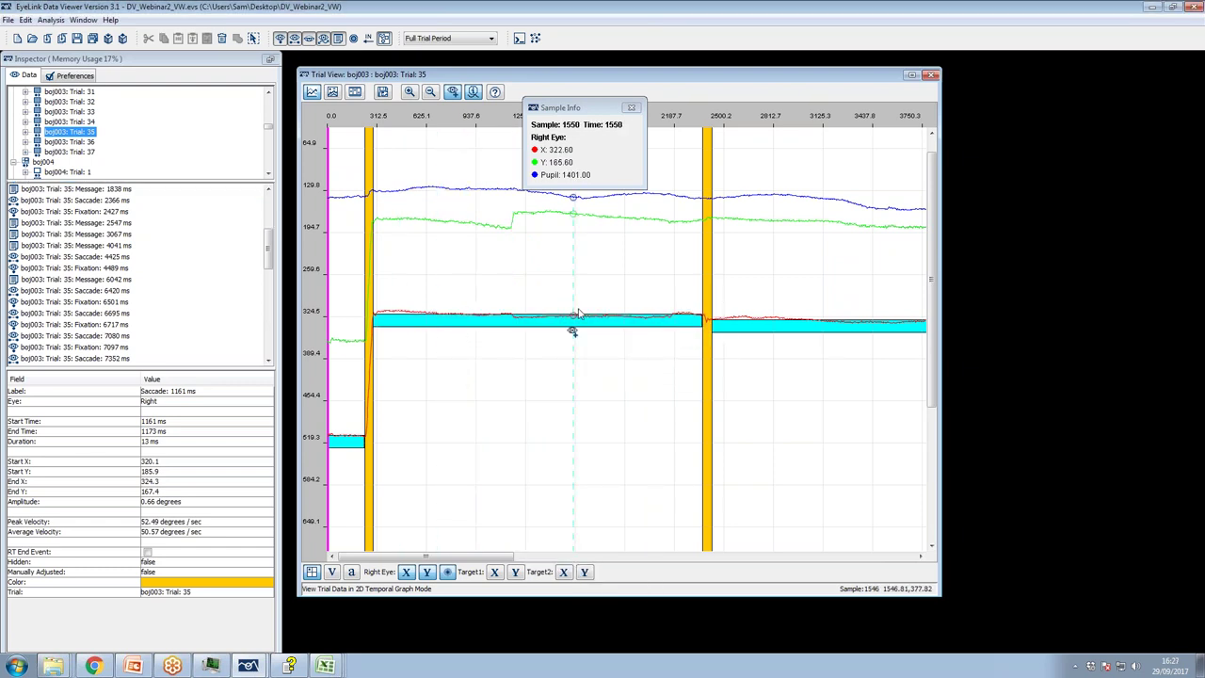
# Add a replacement saccade spanning 1151–1194 ms, then show PowerPoint slide 22, 'Thank you – any questions?'
pyautogui.hotkey('ctrl', 'z')
pyautogui.click(516, 323)
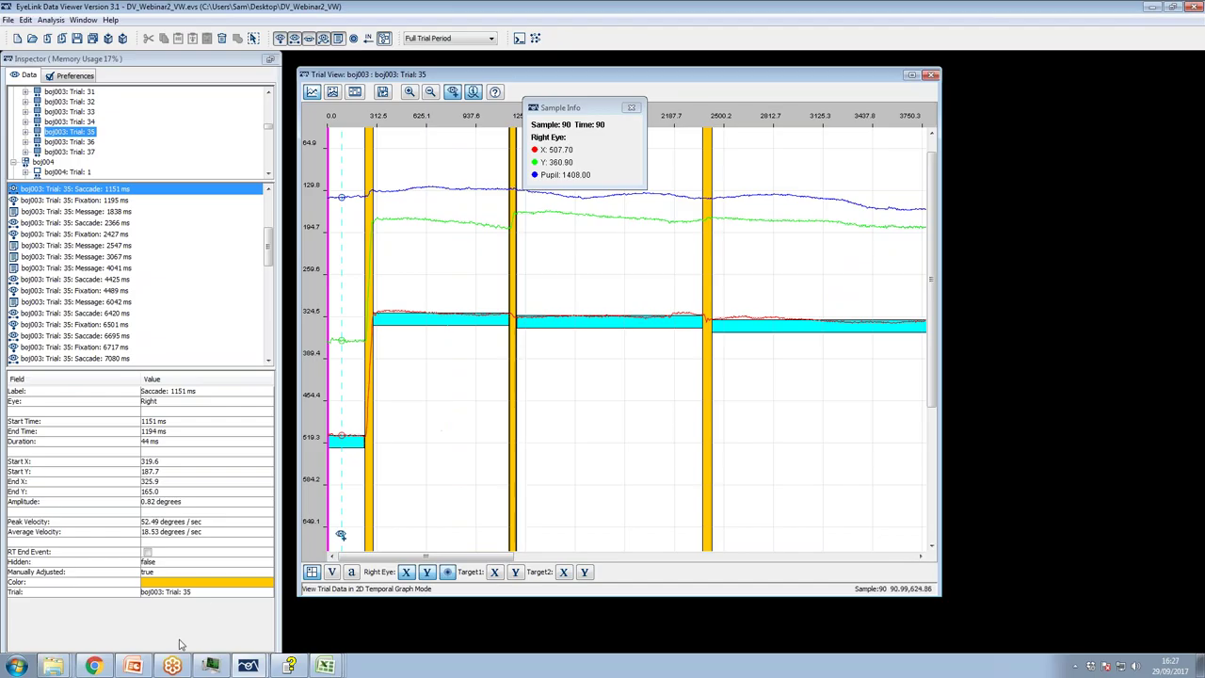
pyautogui.click(133, 665)
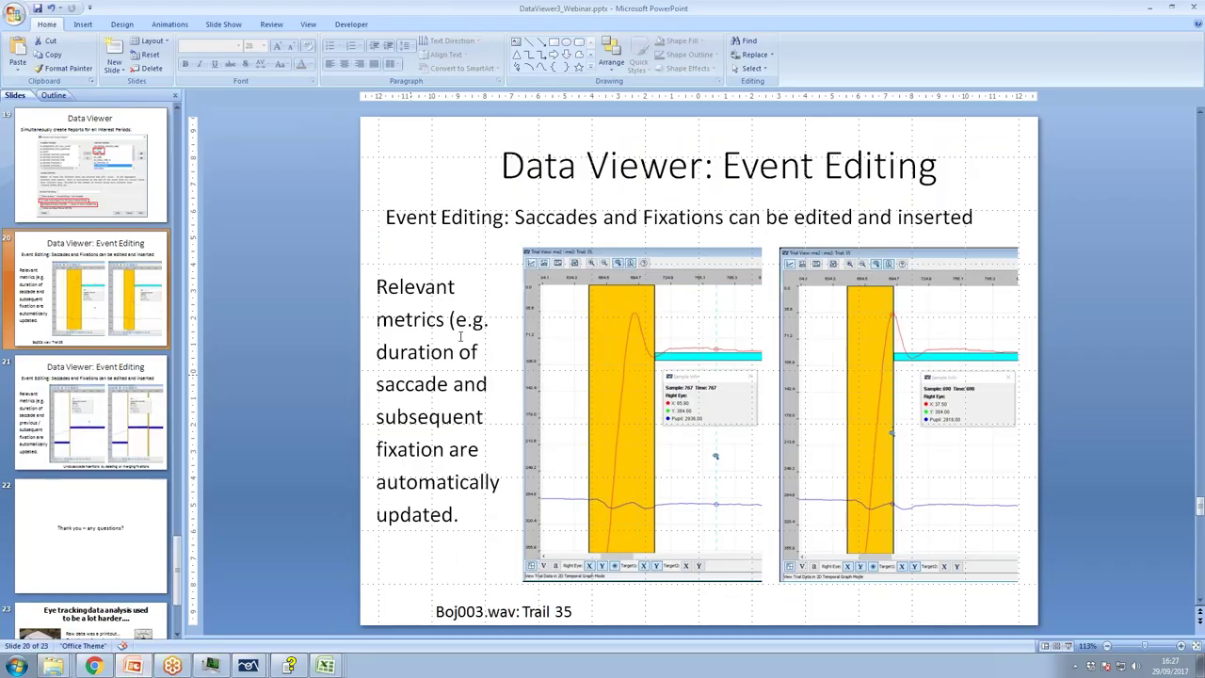
pyautogui.click(90, 510)
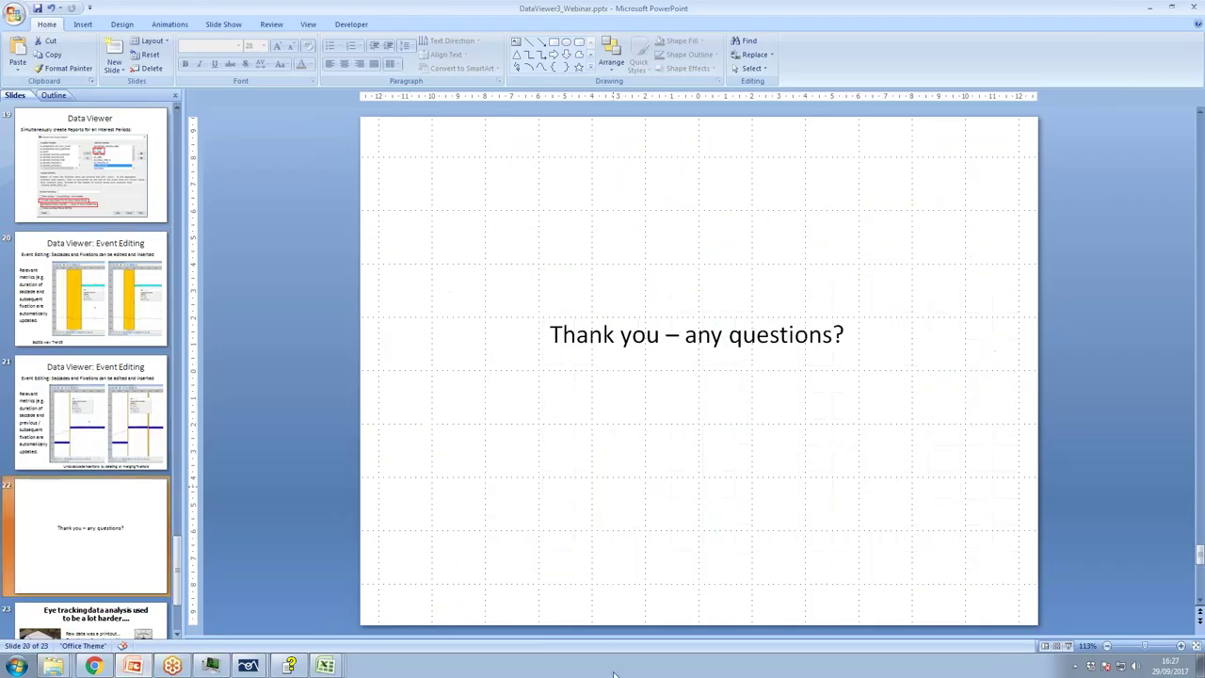